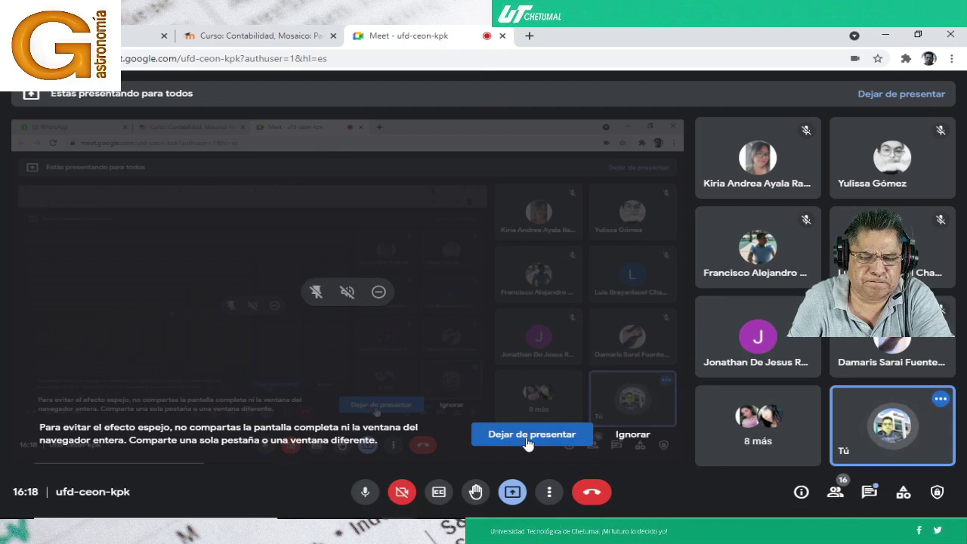
Stop presenting the screen in the Meet call and turn on the camera
click(529, 441)
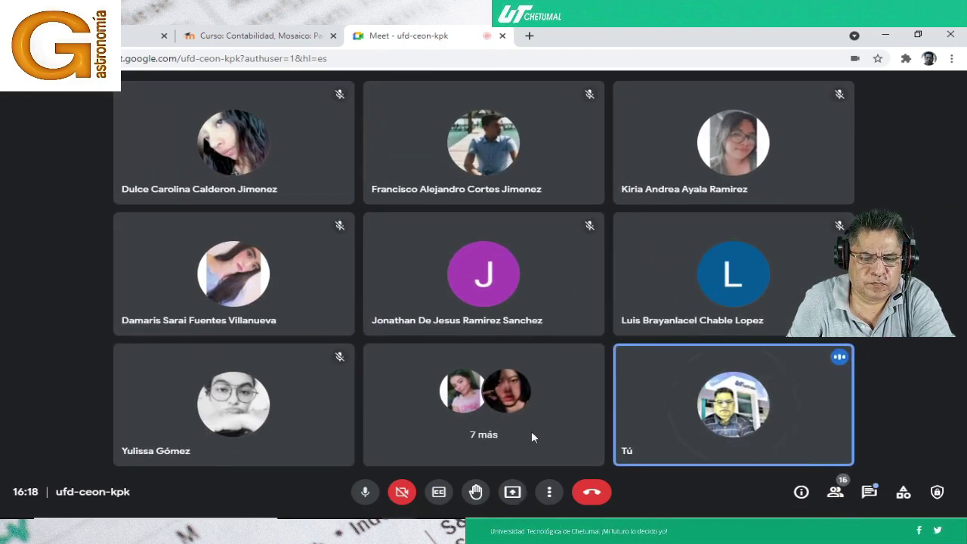
click(404, 493)
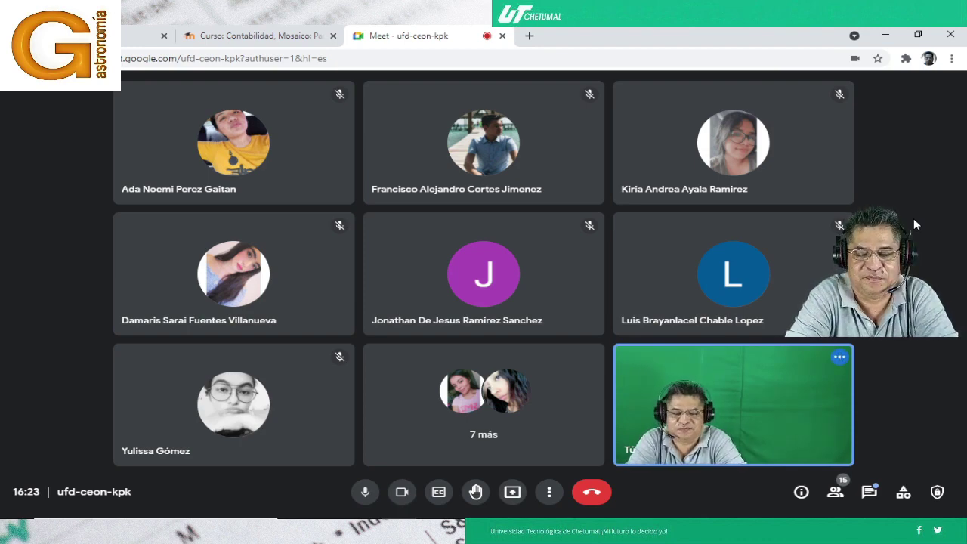
mouse_move(913, 519)
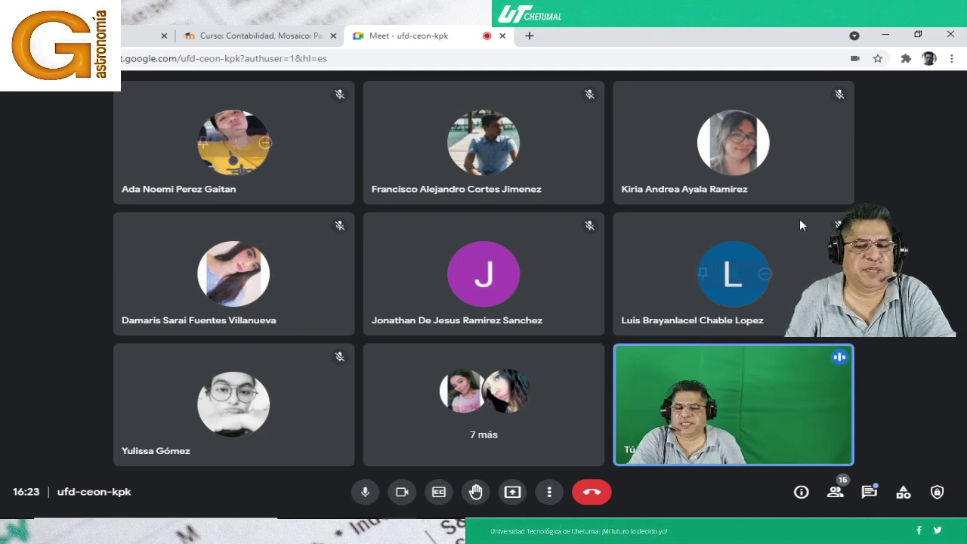
Turn off the camera and mute the microphone for a break, and reactivate them to resume the session
click(402, 493)
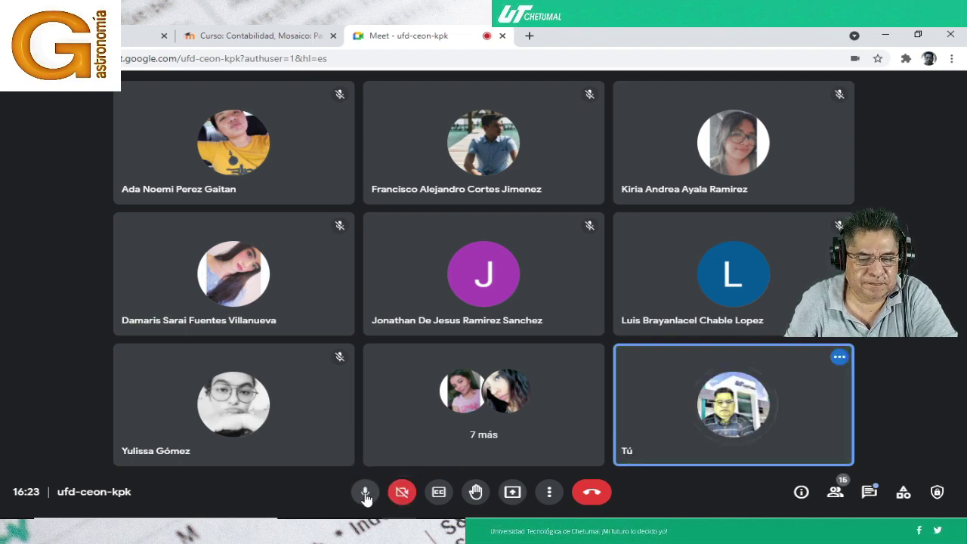
click(365, 492)
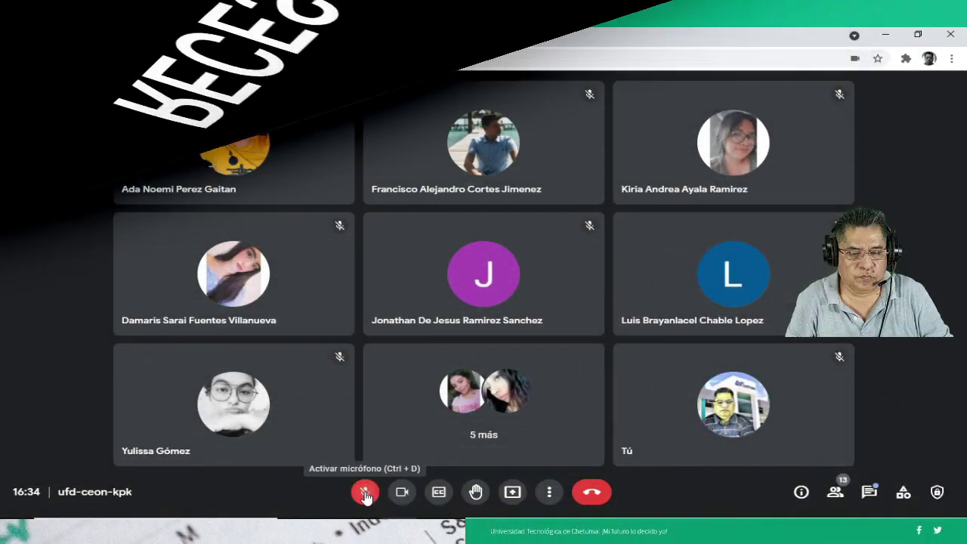
click(365, 493)
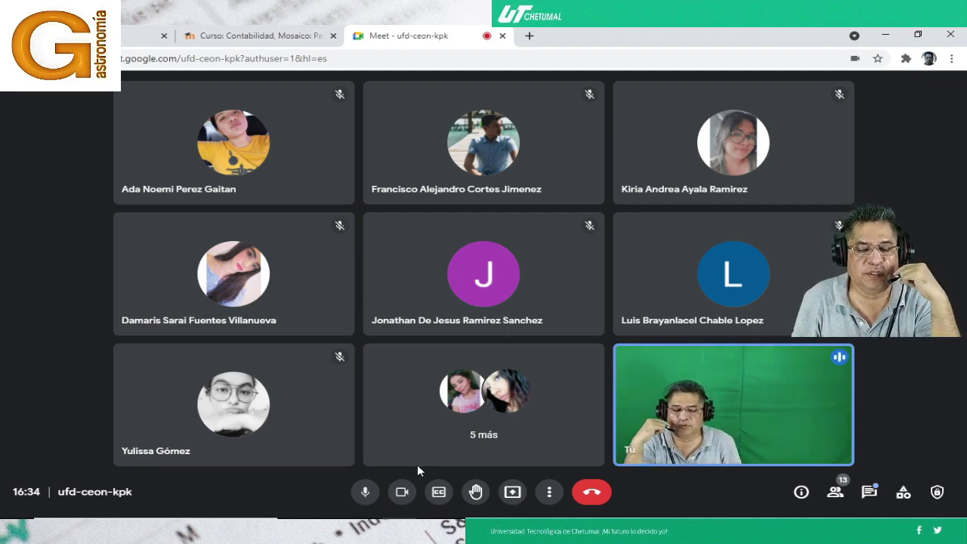
Switch to the Moodle course and look through the notes, activities and exams listed under Parcial 1
key(ctrl+shift+Tab)
scroll(362, 276, up, 6)
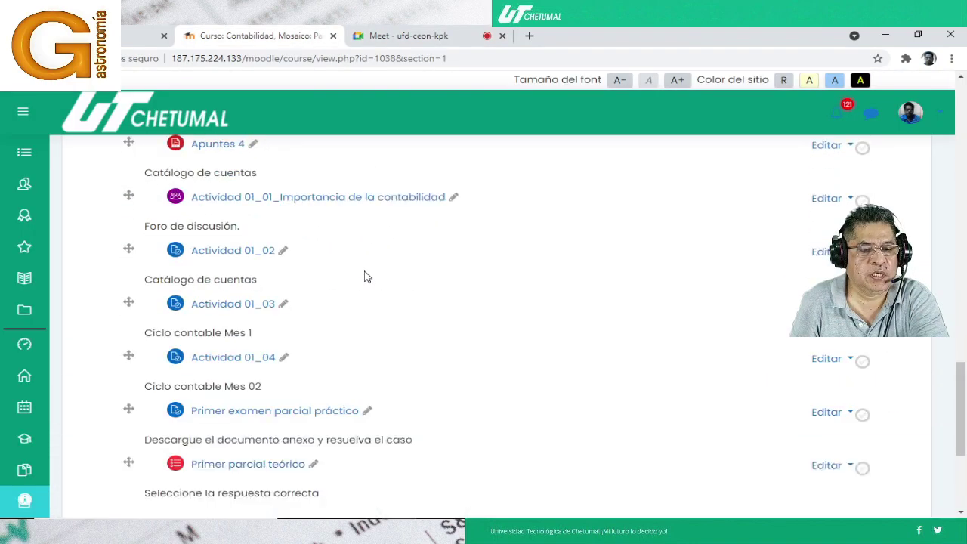
scroll(364, 276, up, 10)
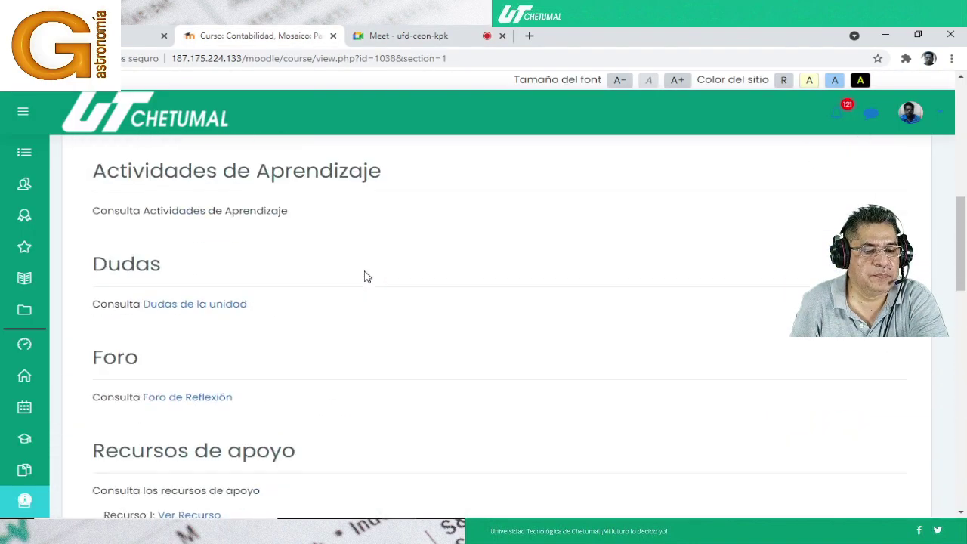
scroll(364, 277, up, 4)
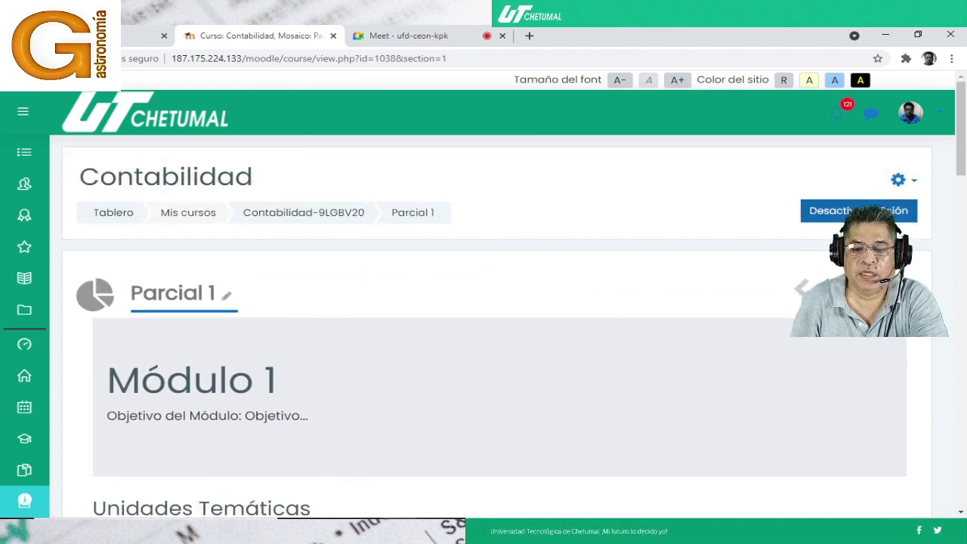
scroll(302, 260, down, 20)
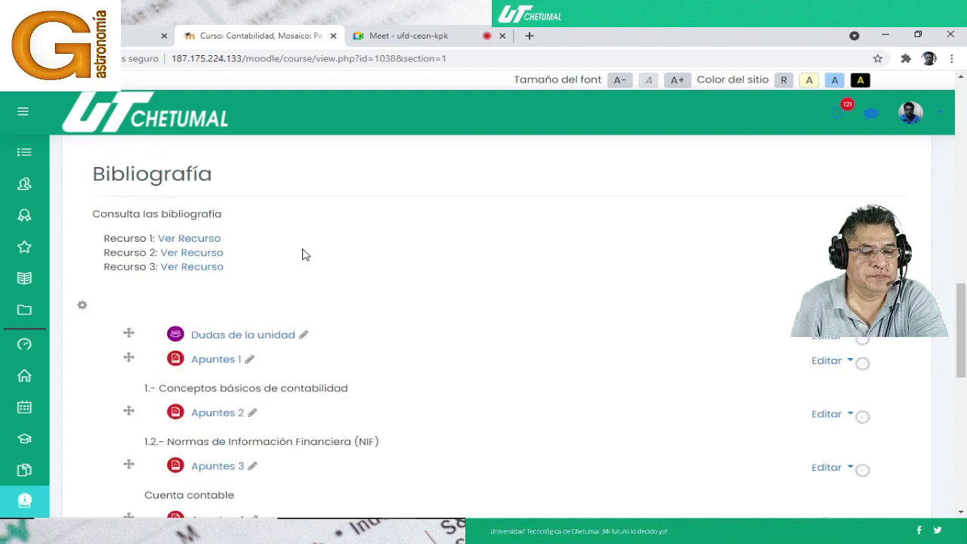
scroll(304, 250, up, 20)
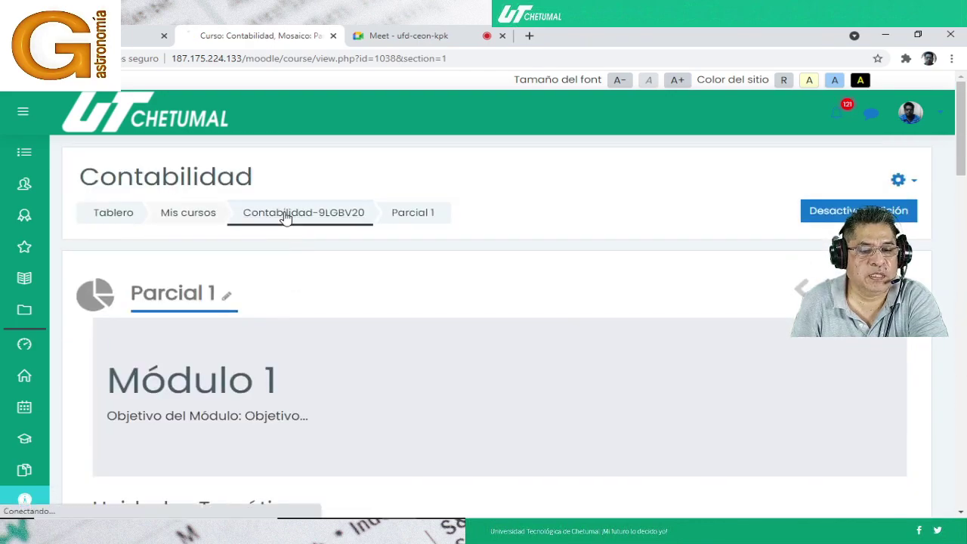
Open the main page of the Contabilidad-9LGBV20 course and go past its general information to the class schedule
click(286, 219)
scroll(310, 261, down, 4)
scroll(304, 255, down, 4)
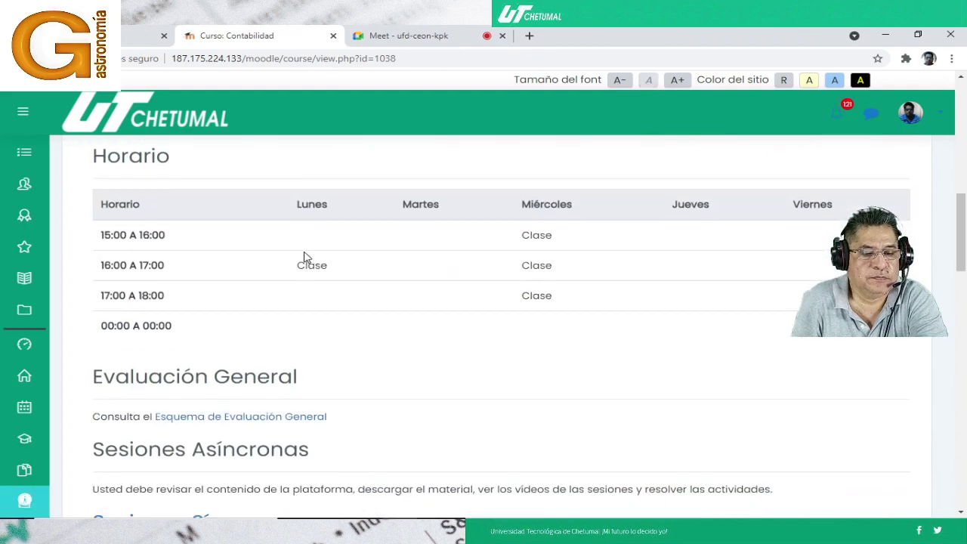
Switch to the Meet call, present the entire screen to everyone and hide the sharing notice
key(ctrl+Tab)
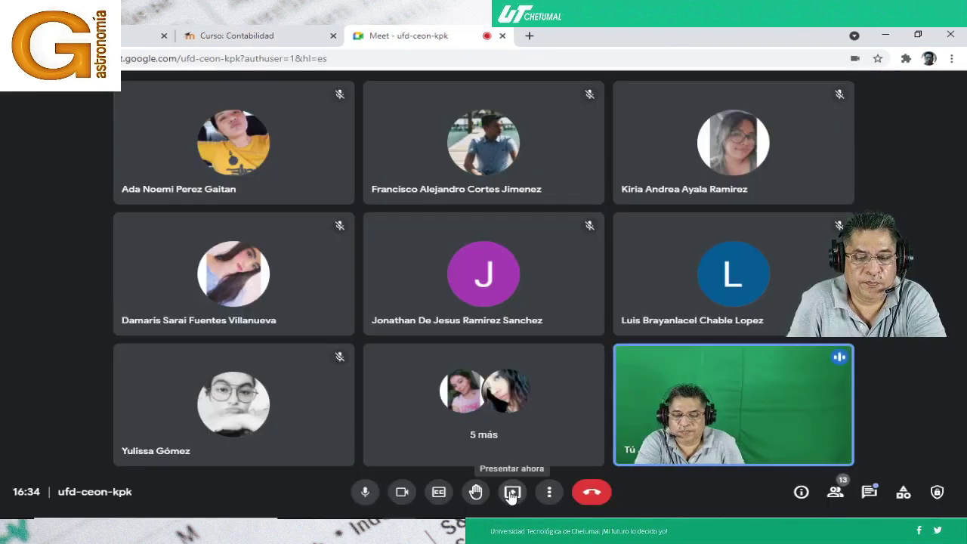
click(513, 492)
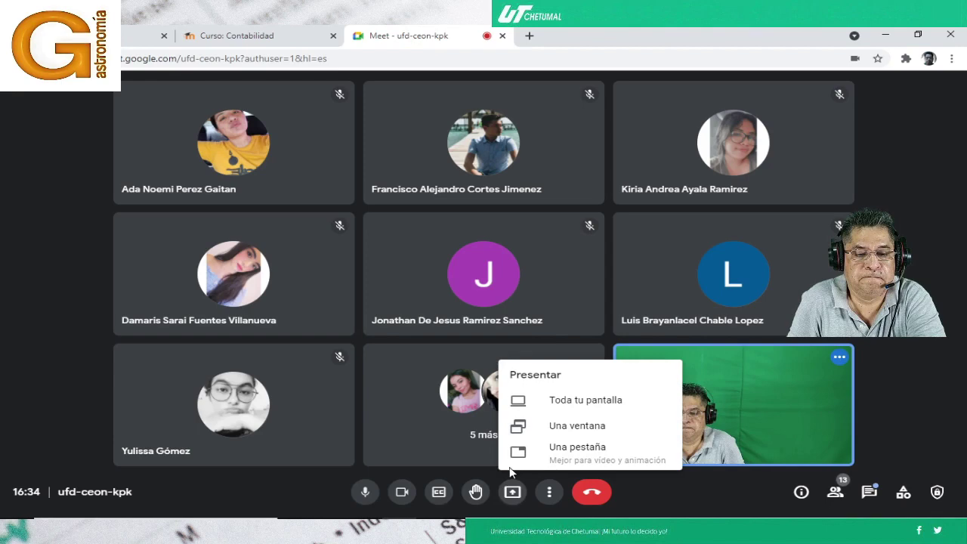
click(585, 399)
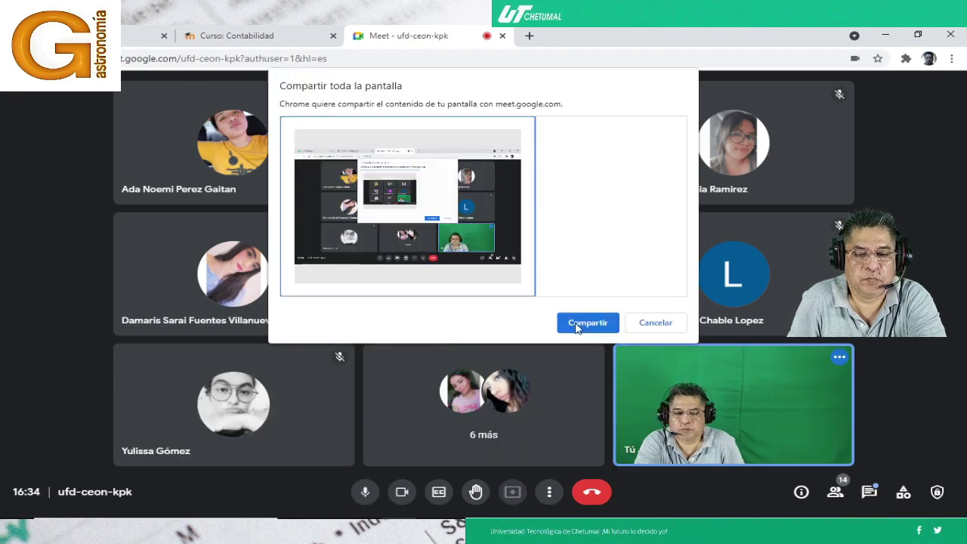
click(587, 324)
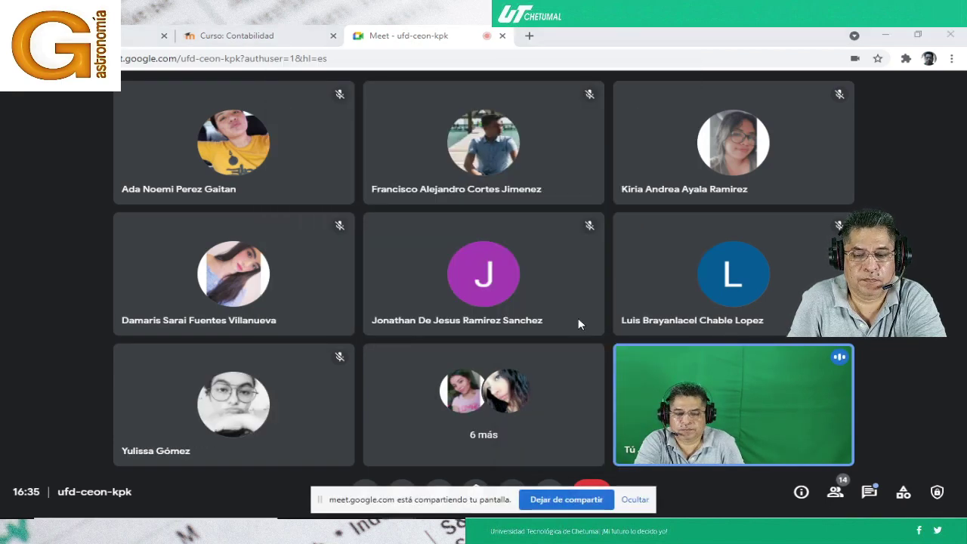
click(635, 500)
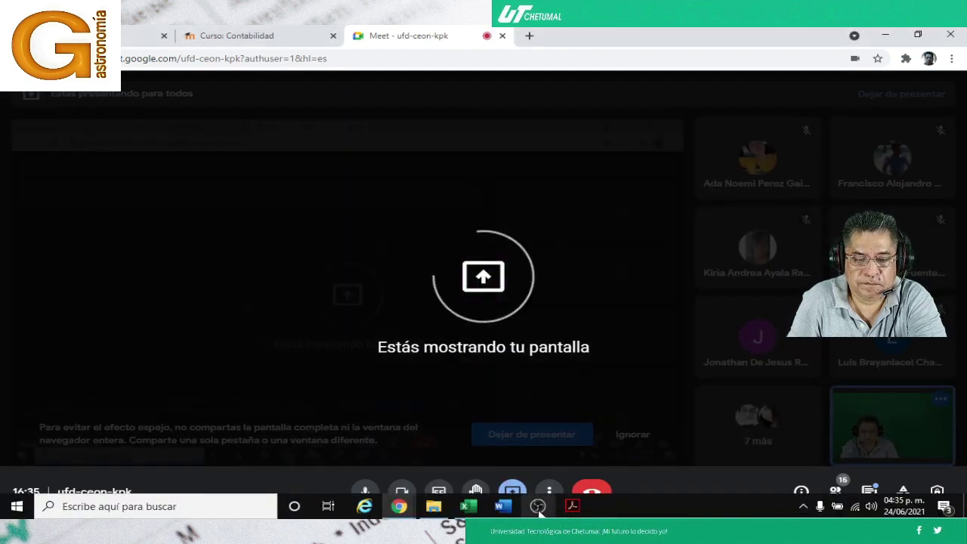
Switch to OBS Studio to check the recording scene and return to the Meet window
click(538, 507)
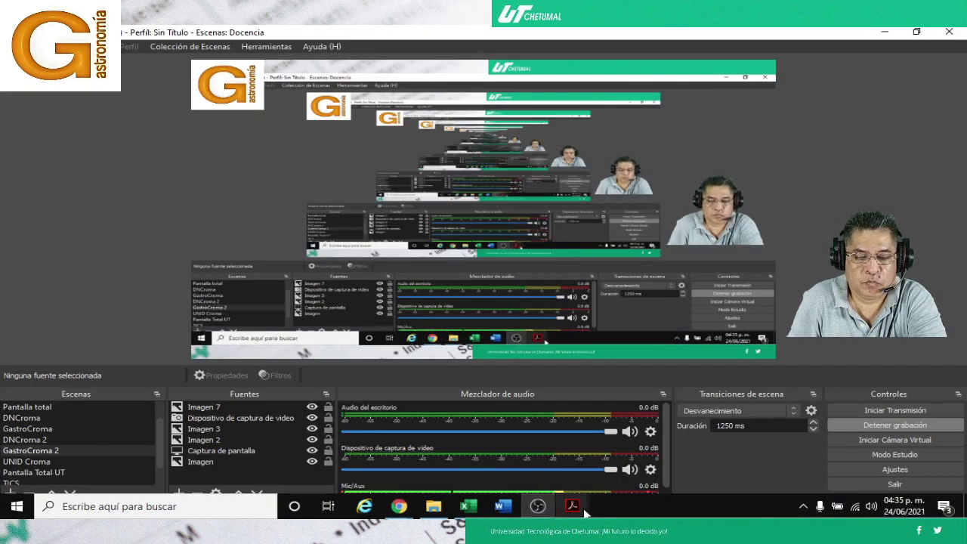
click(398, 504)
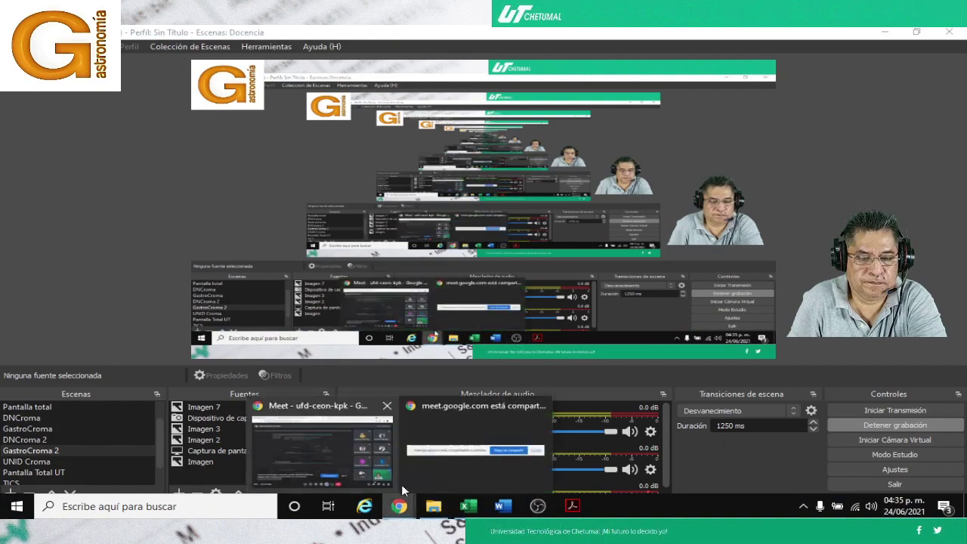
click(381, 472)
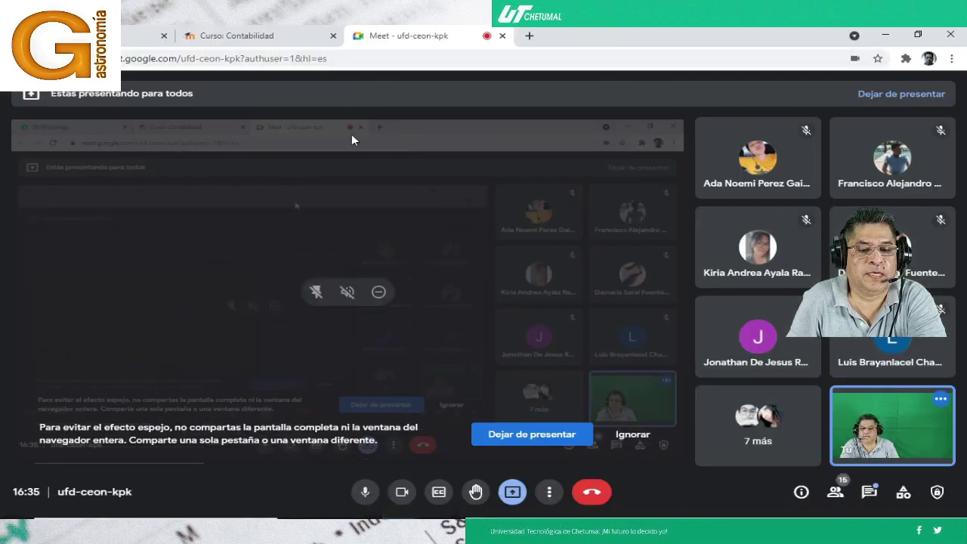
In the Moodle course, expand Parcial 2 and delete the first of its two Foro de Reflexión forums
click(237, 35)
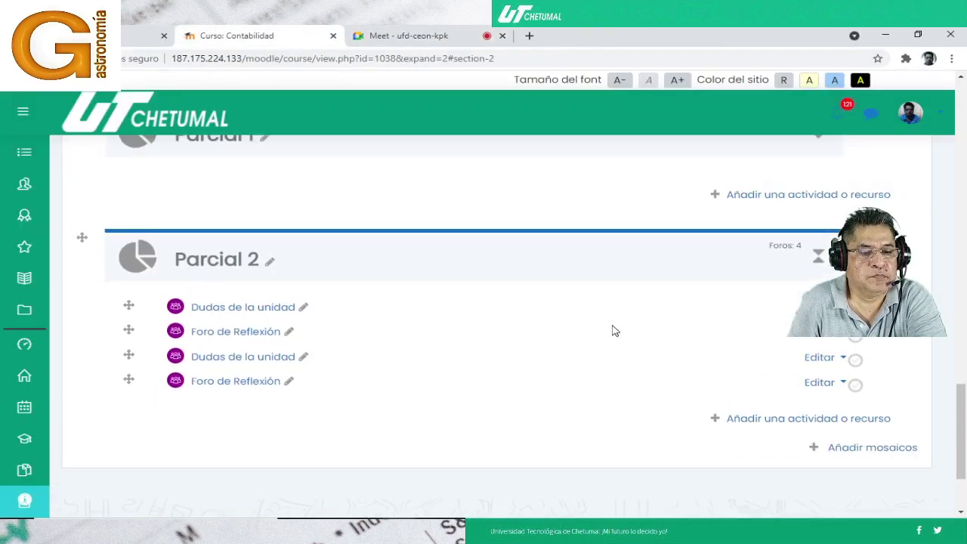
scroll(317, 345, down, 2)
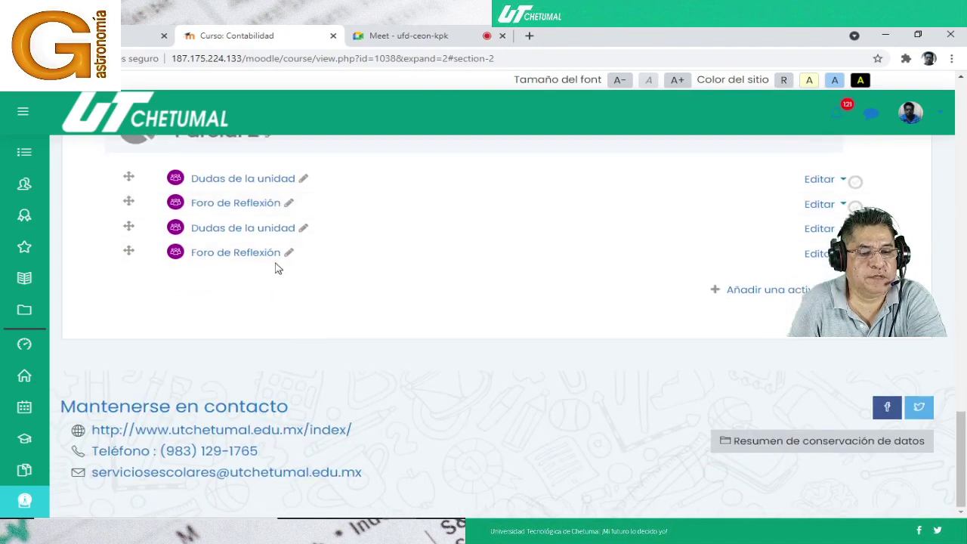
click(843, 204)
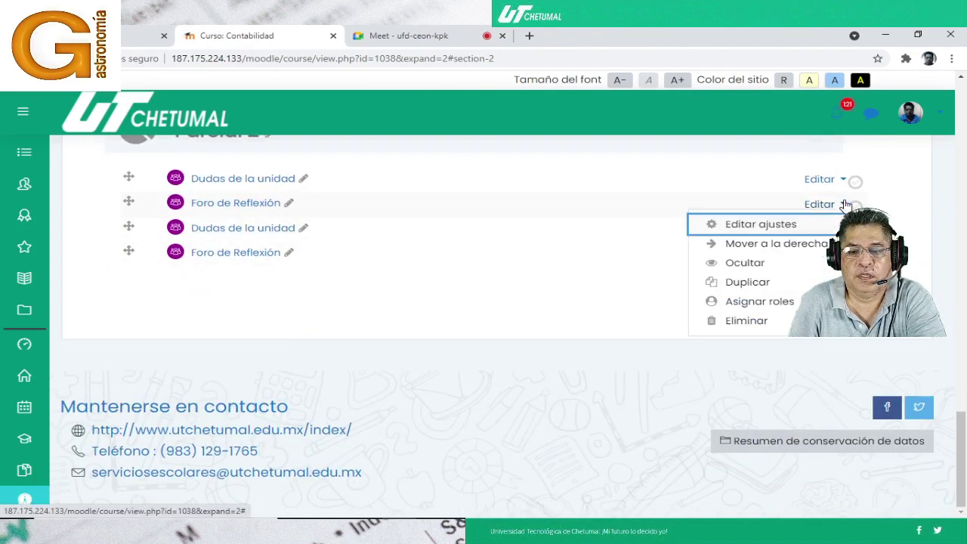
click(738, 323)
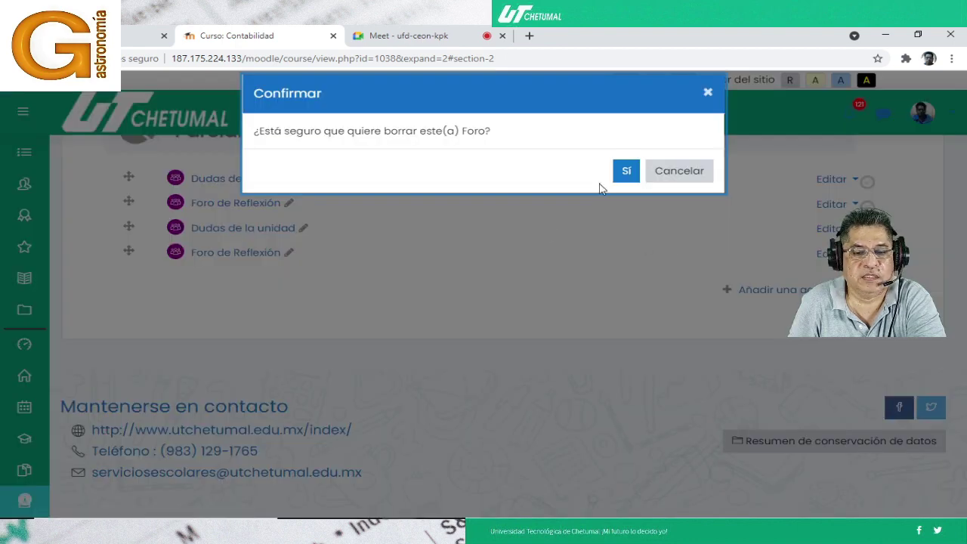
click(622, 176)
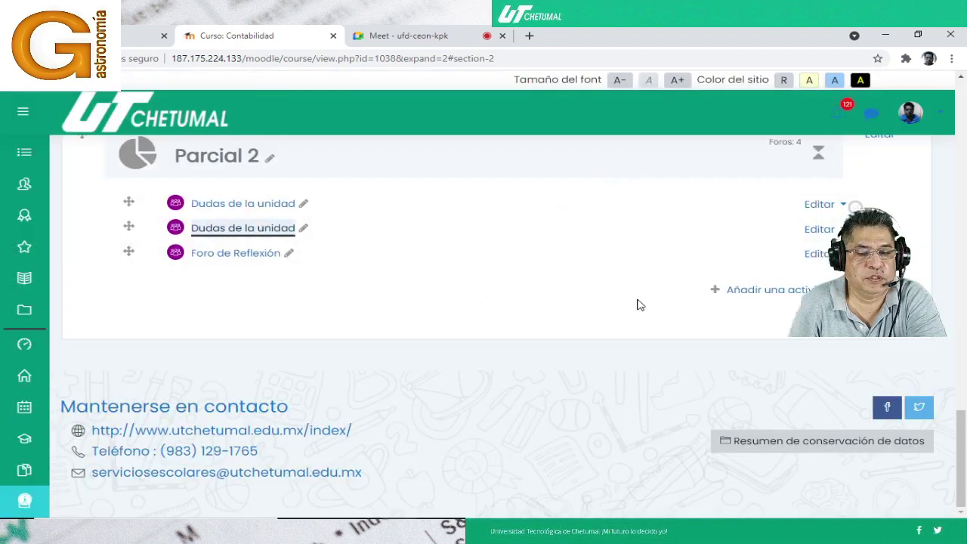
Add a Tarea activity to Parcial 2 and name it Actividad 02_01
click(747, 294)
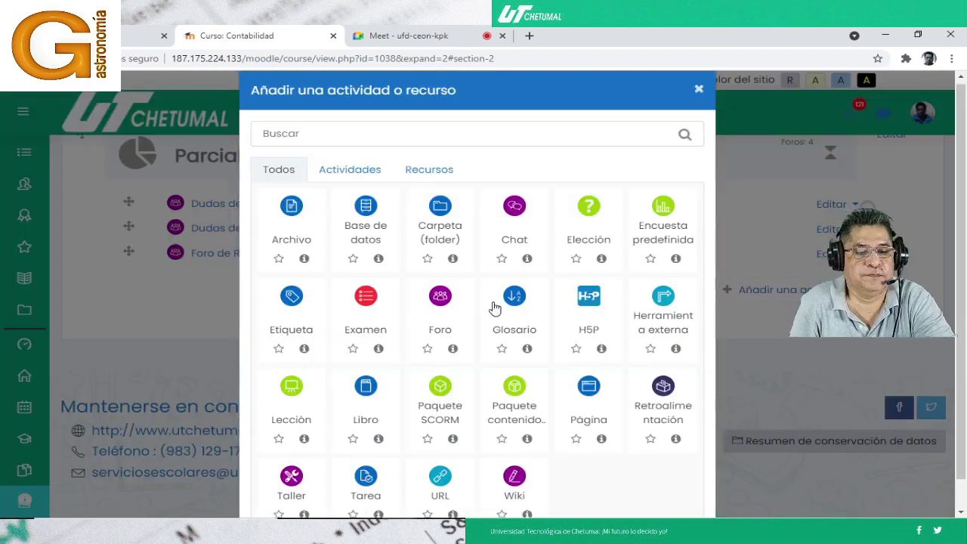
scroll(362, 408, down, 1)
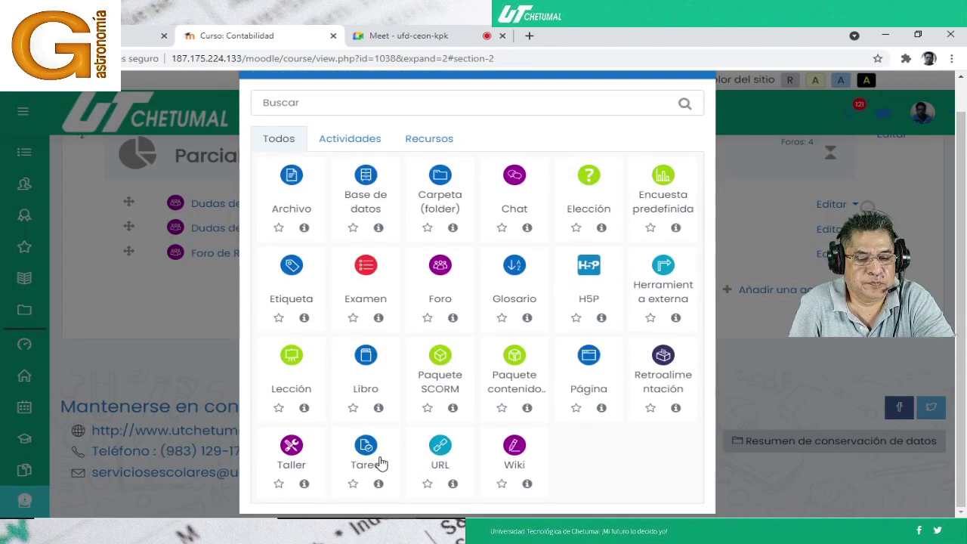
click(367, 459)
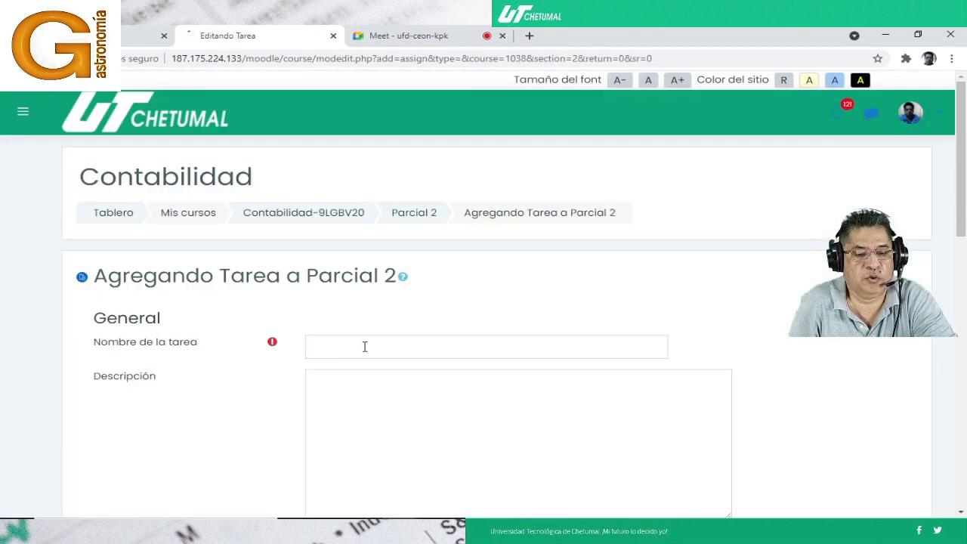
click(370, 344)
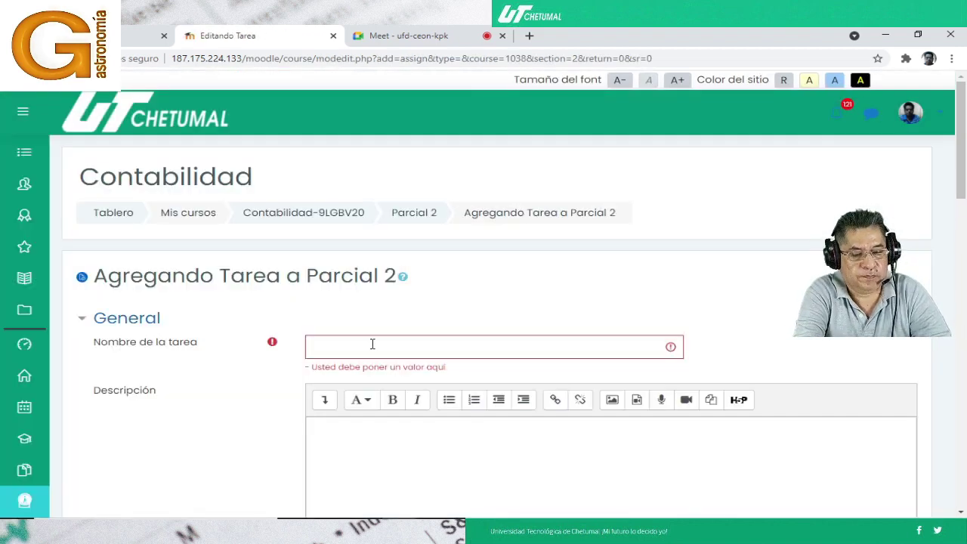
text(Actividad 02)
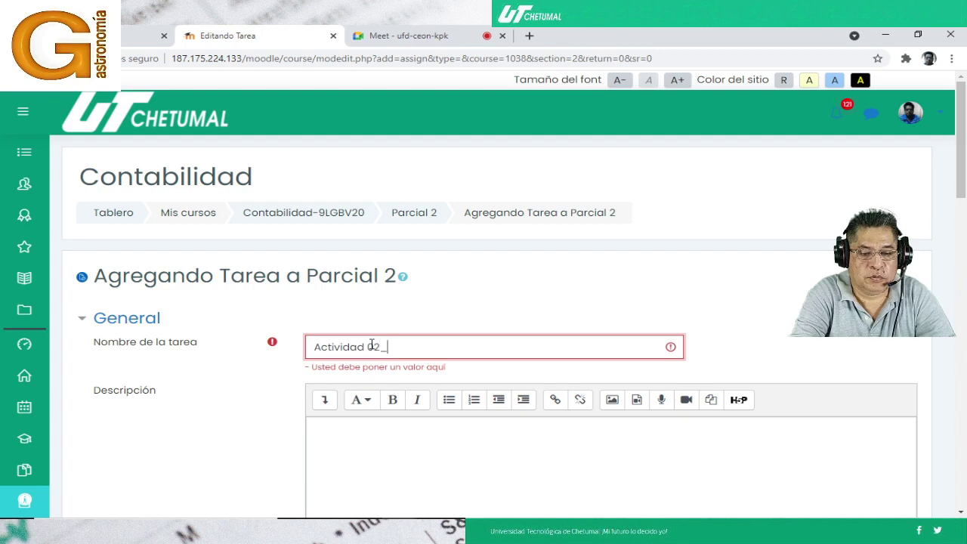
text(_01)
Enter the assignment's description, beginning with "Contabilidad de cos"
scroll(370, 345, down, 2)
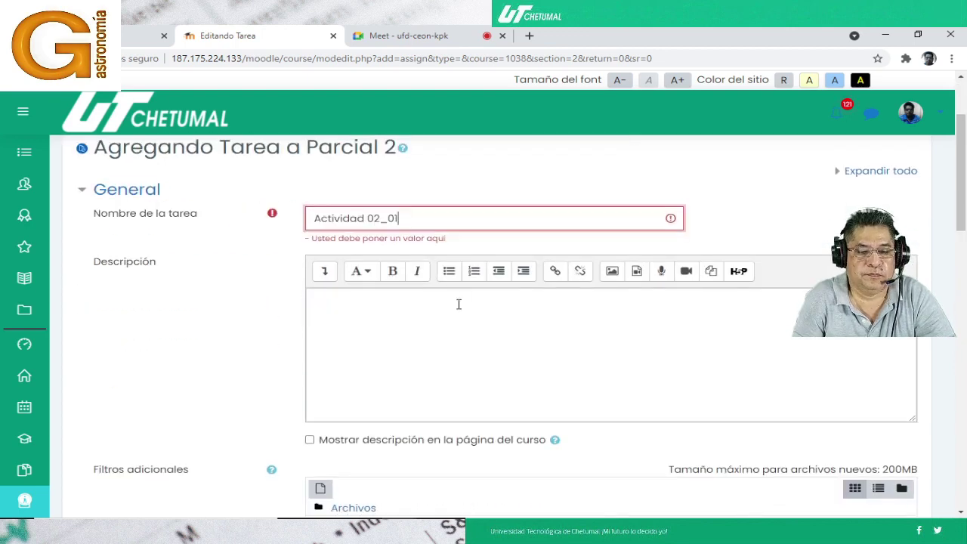
click(445, 318)
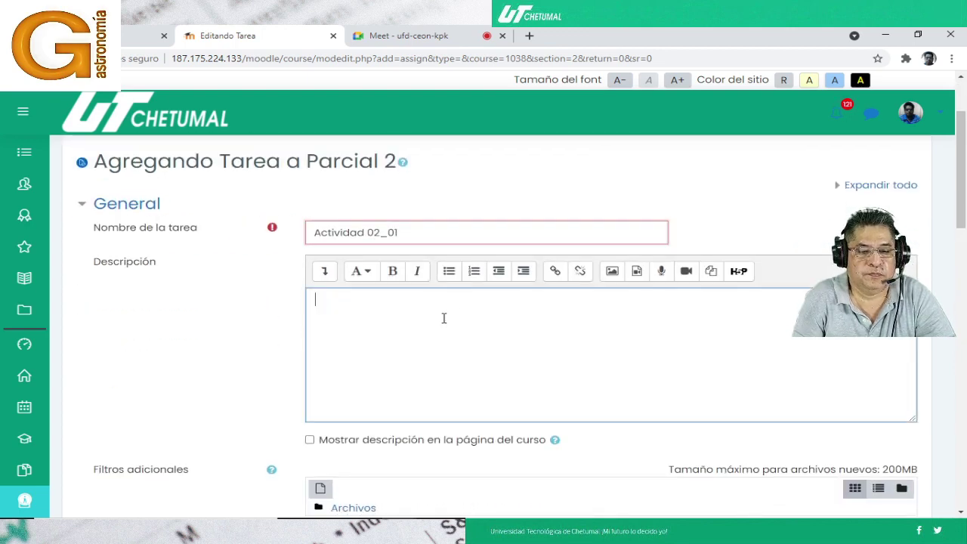
text(Si)
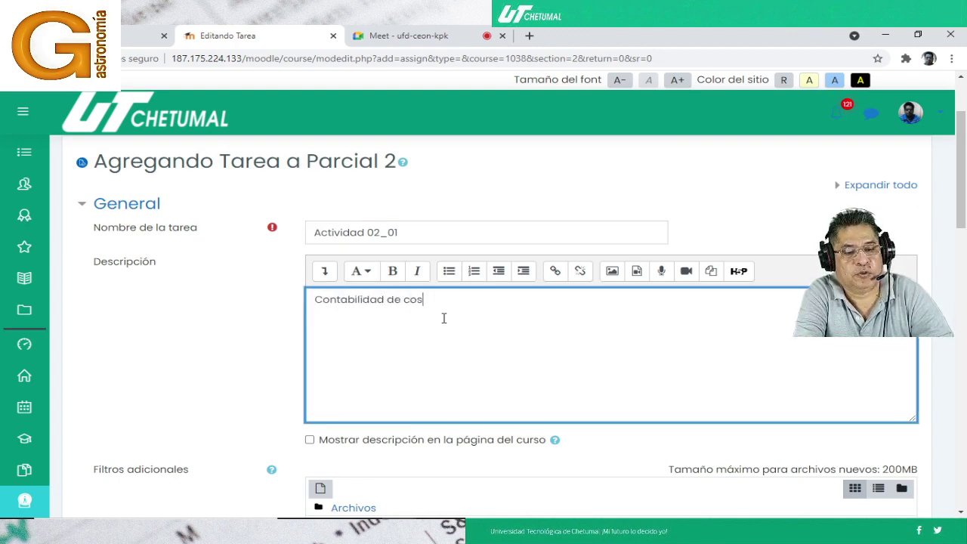
Upload the activity's PDF from the Archivos PDF folder to the assignment's additional files
scroll(438, 319, down, 3)
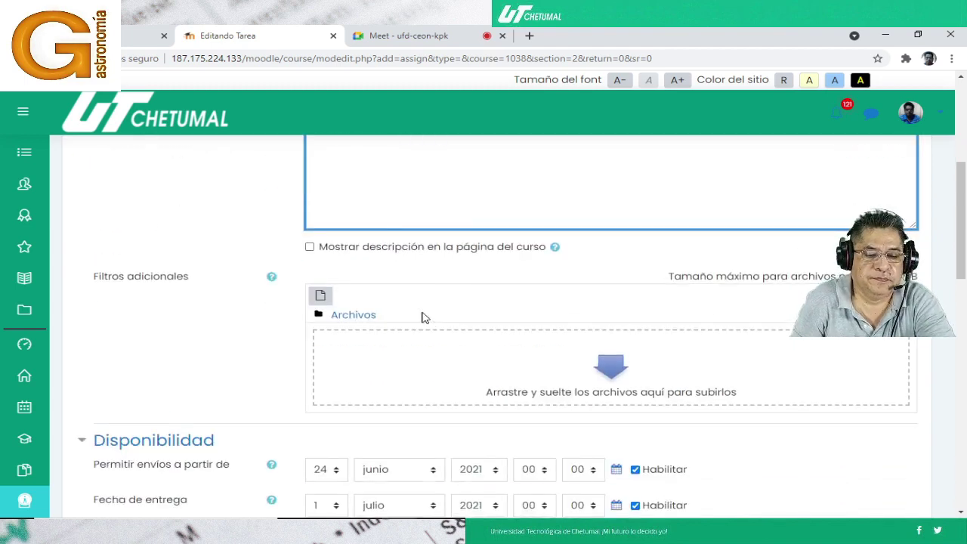
scroll(415, 340, down, 1)
mouse_move(436, 516)
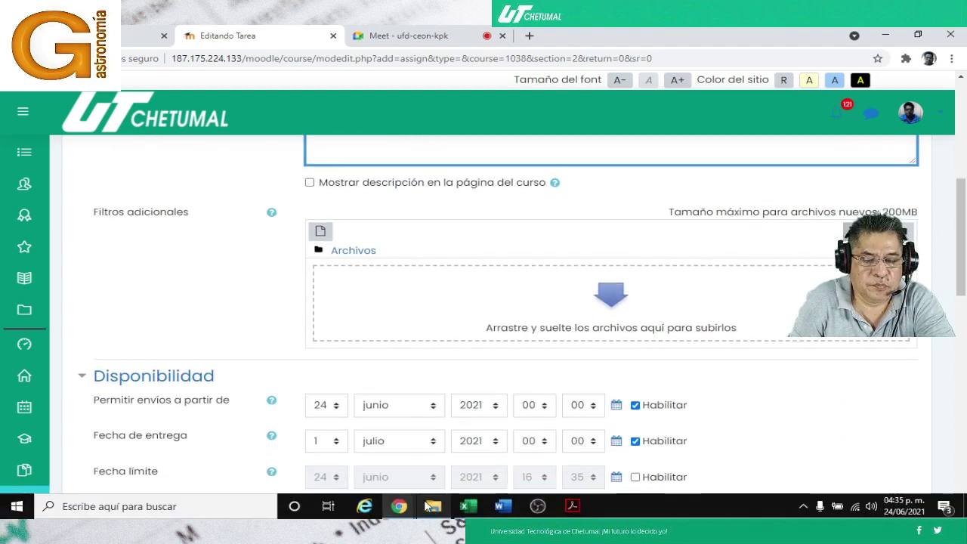
mouse_move(573, 512)
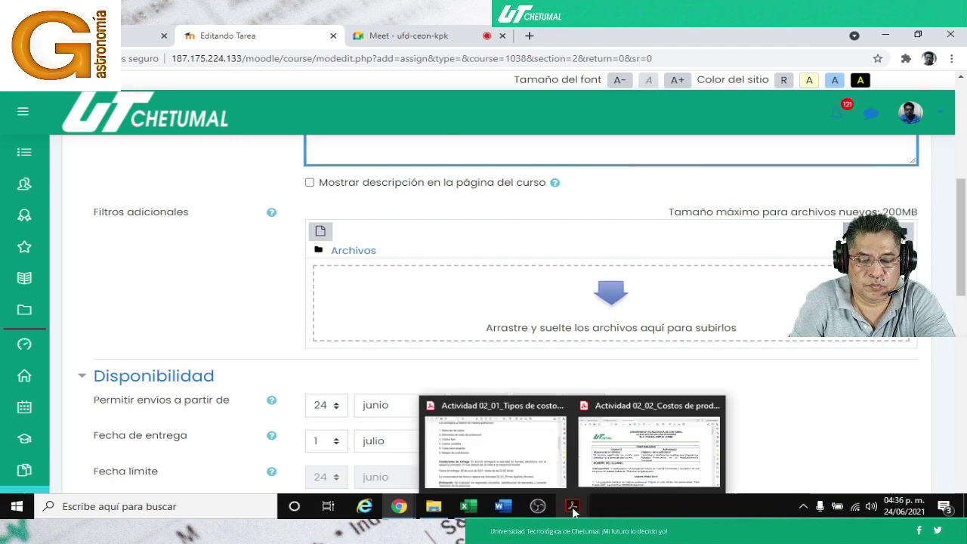
mouse_move(458, 468)
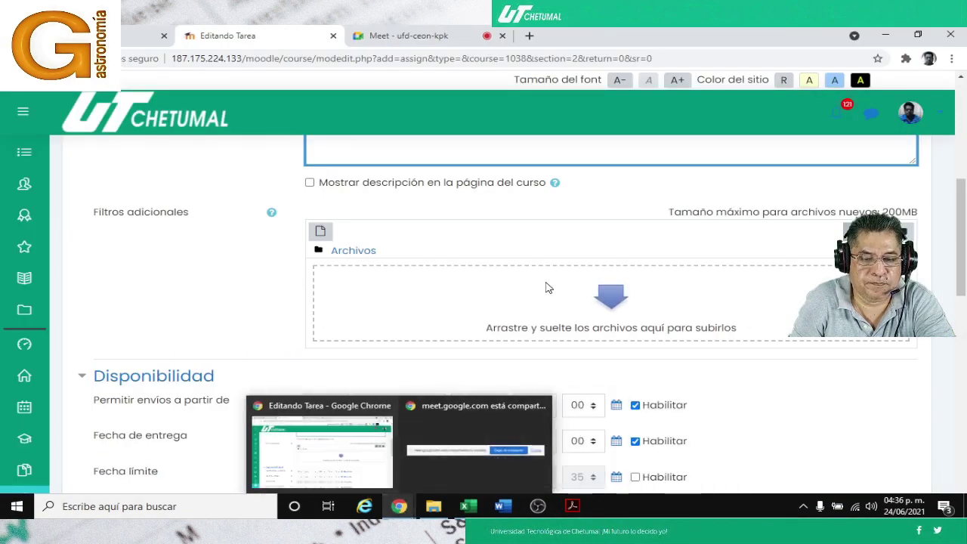
click(548, 288)
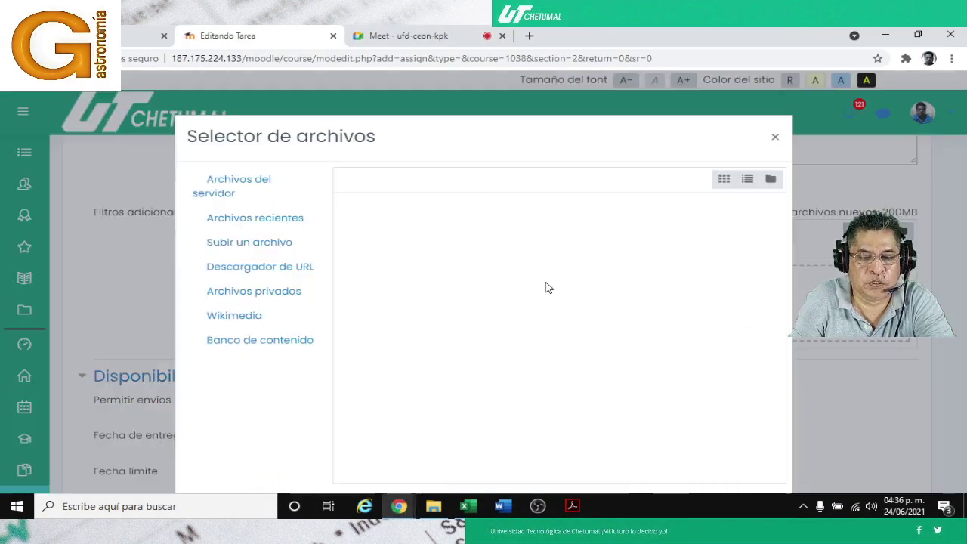
click(413, 245)
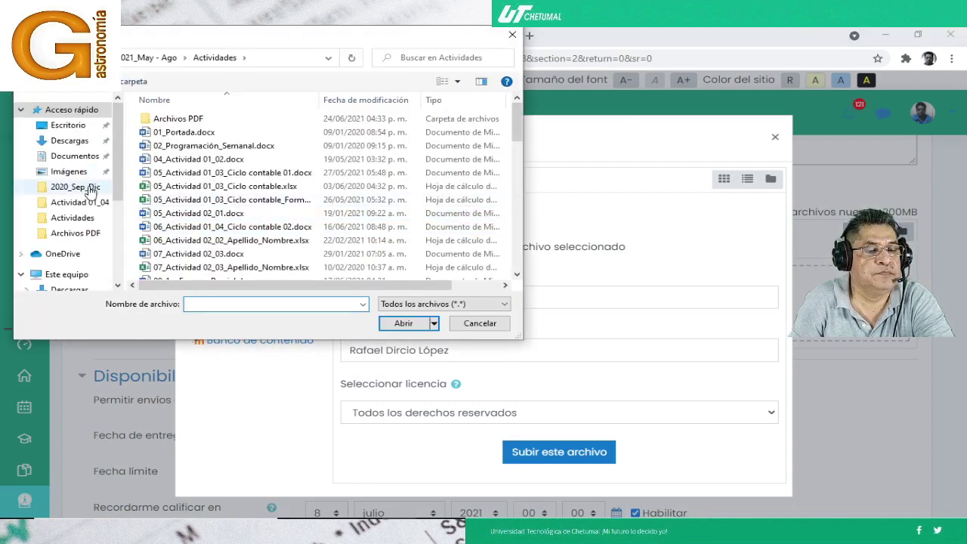
click(85, 232)
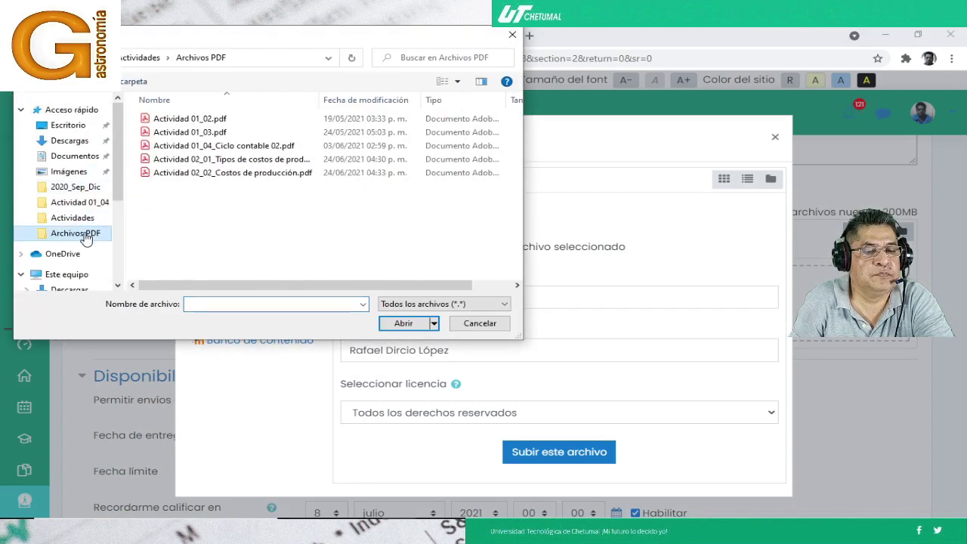
double_click(233, 172)
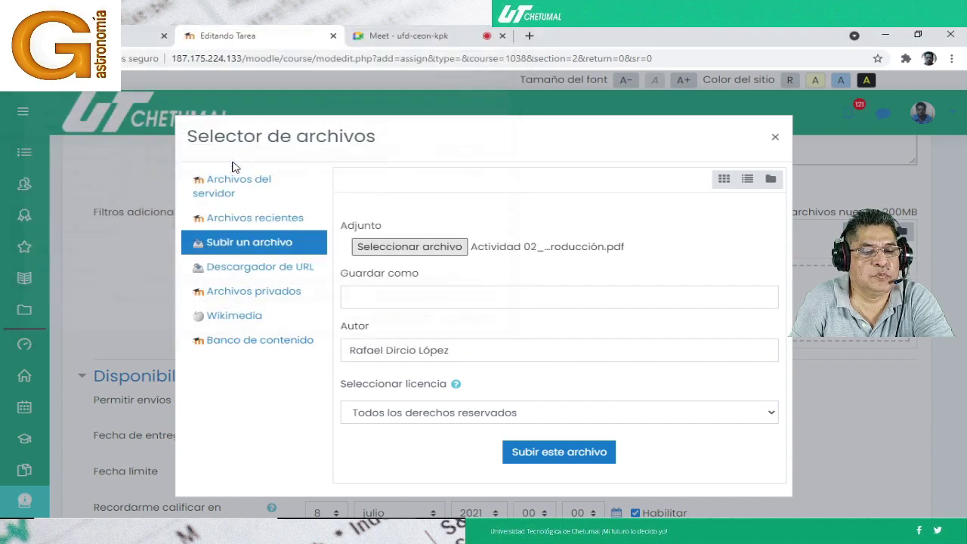
click(548, 459)
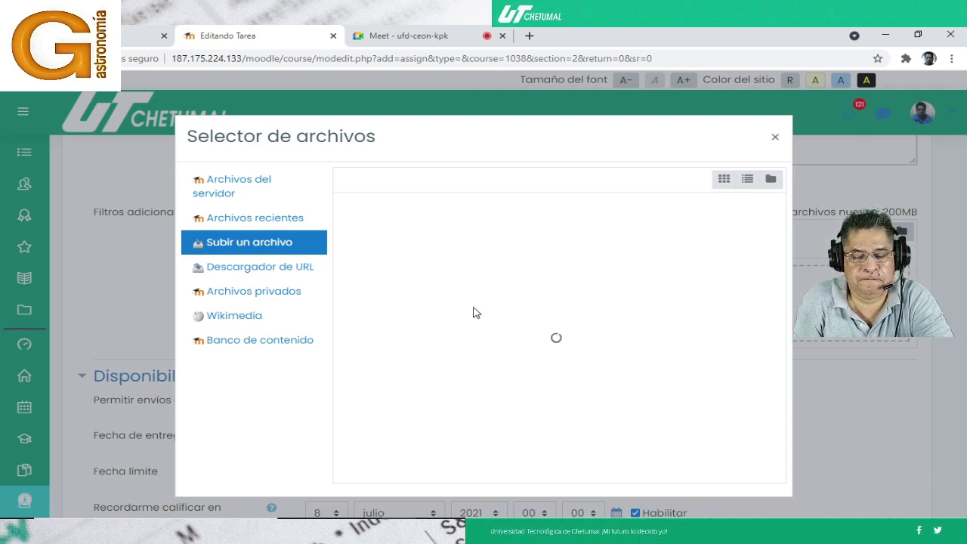
Check the system calendar and set the assignment's Fecha de entrega to 28 junio 2021 at 22:00
scroll(438, 305, down, 3)
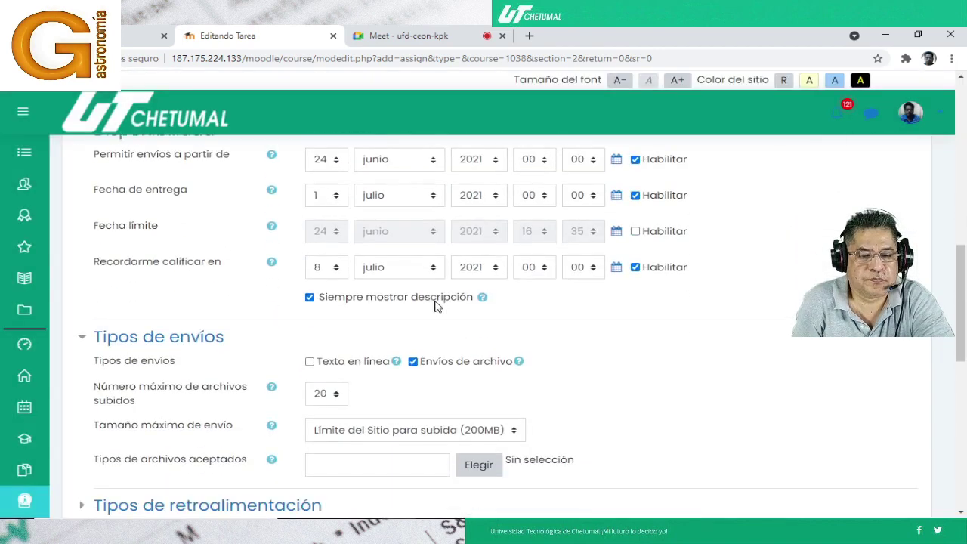
scroll(441, 284, up, 1)
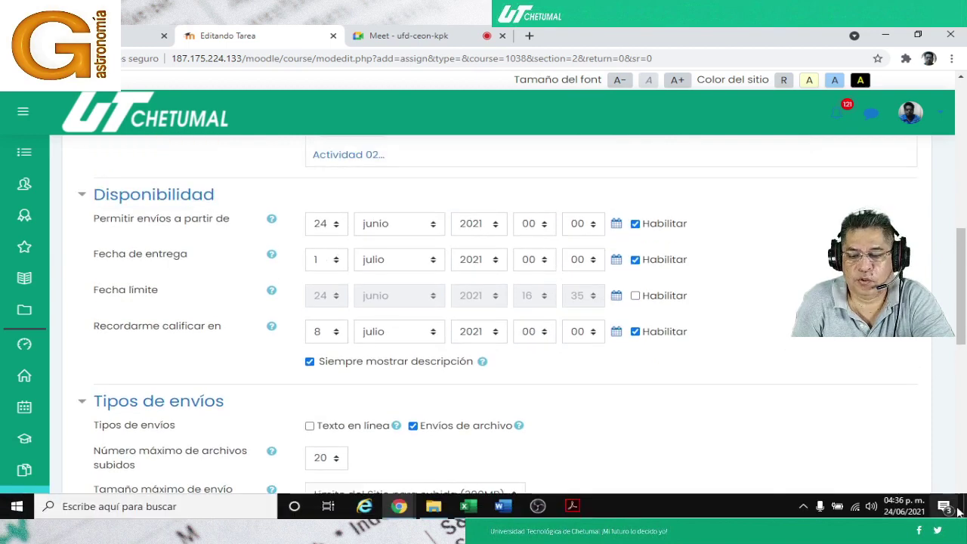
click(912, 511)
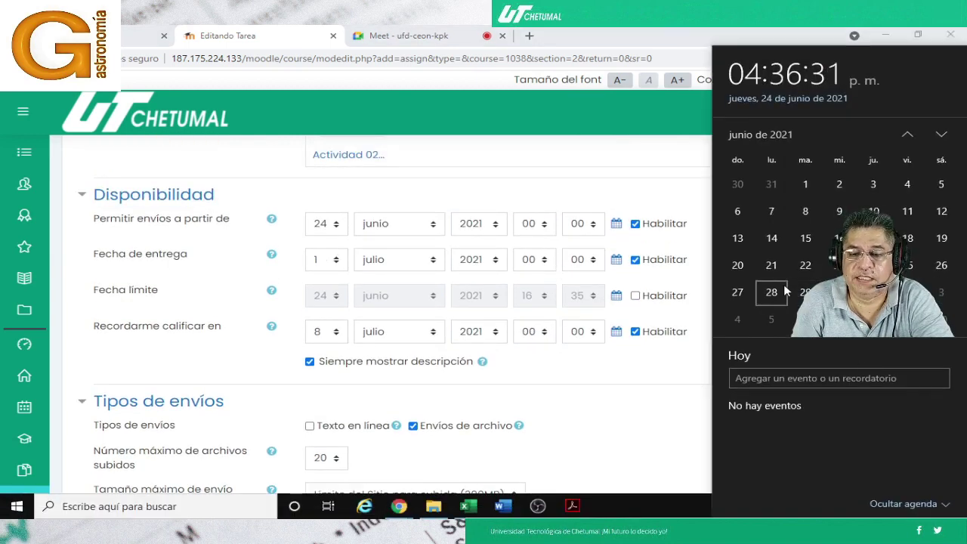
click(335, 260)
scroll(340, 378, down, 2)
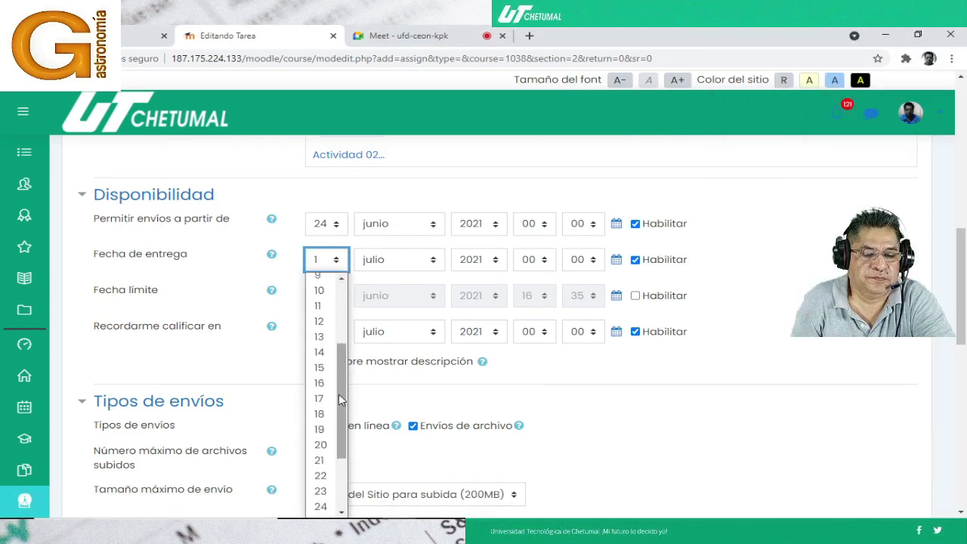
scroll(321, 474, down, 1)
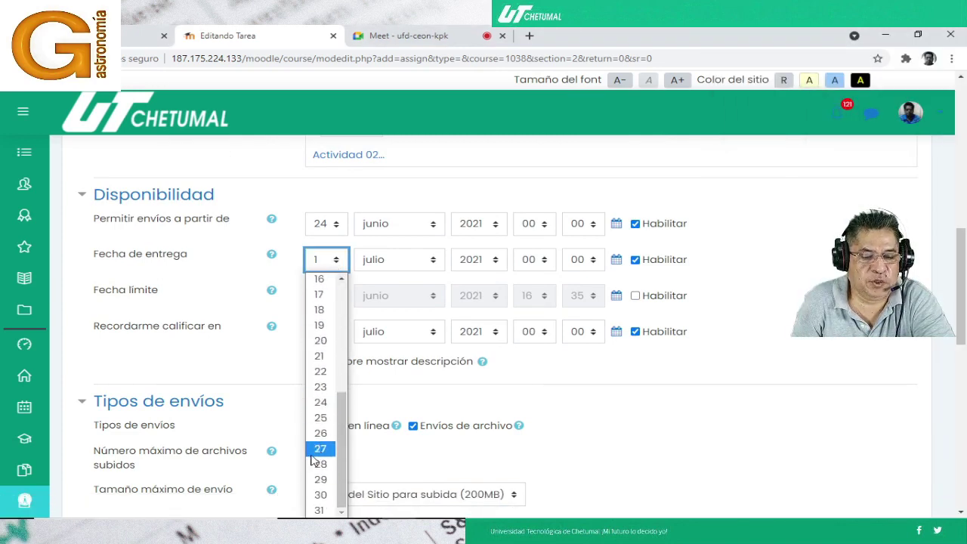
click(321, 463)
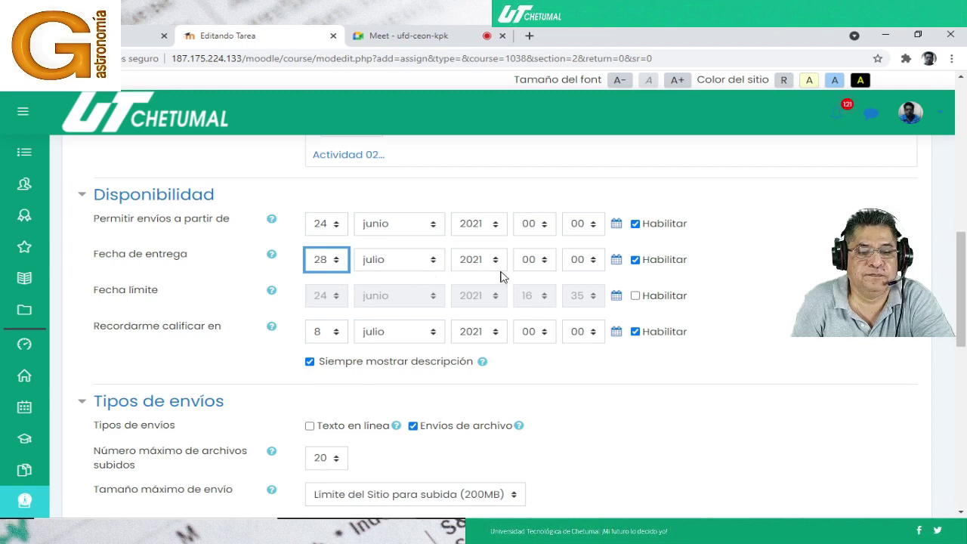
click(432, 263)
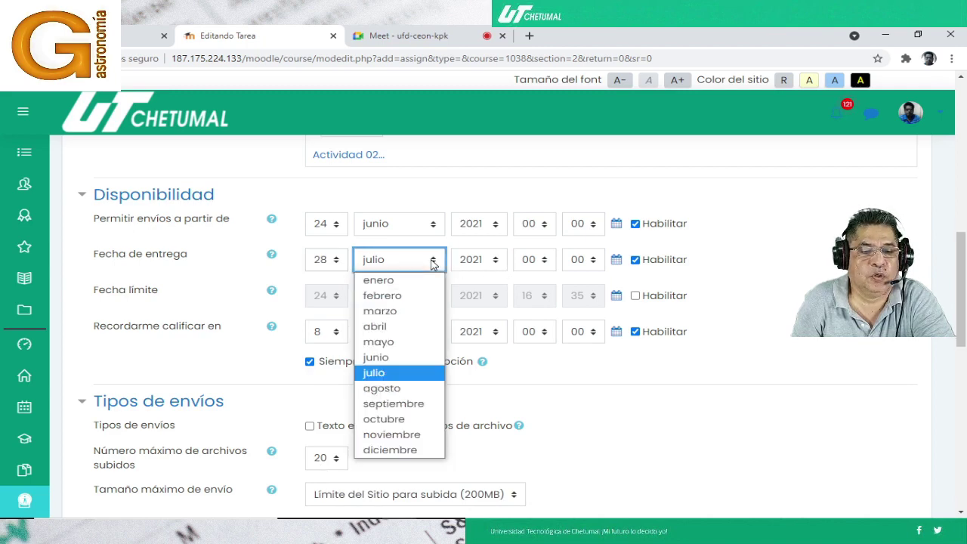
click(393, 358)
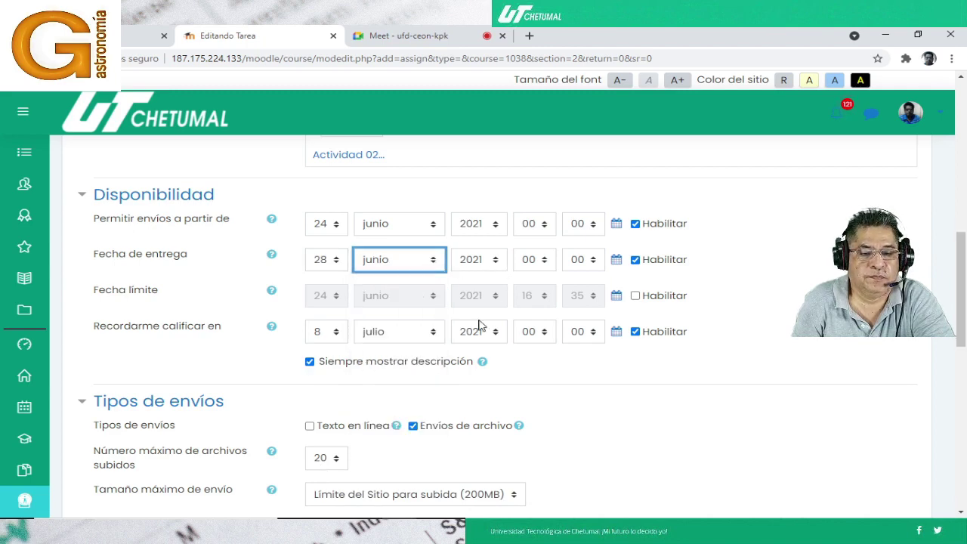
click(548, 261)
scroll(542, 412, down, 2)
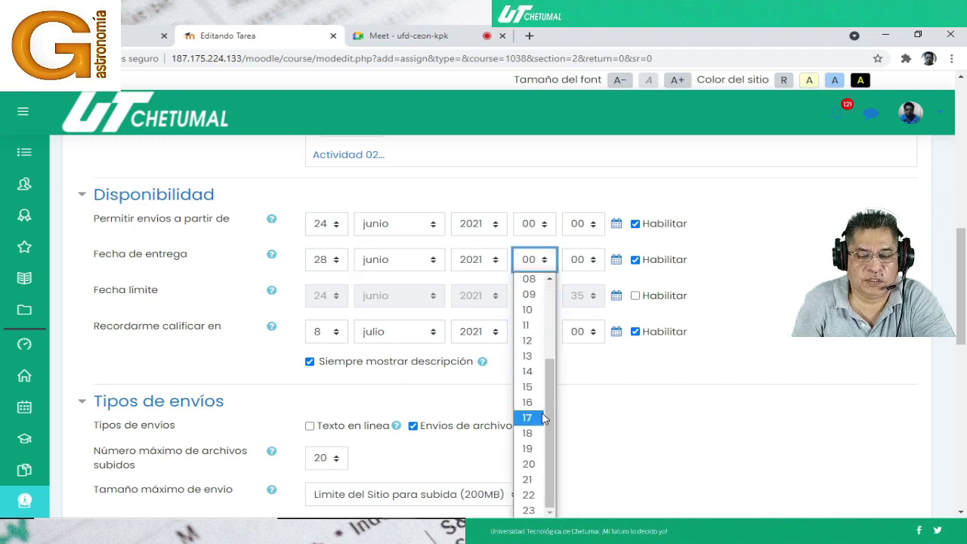
click(527, 494)
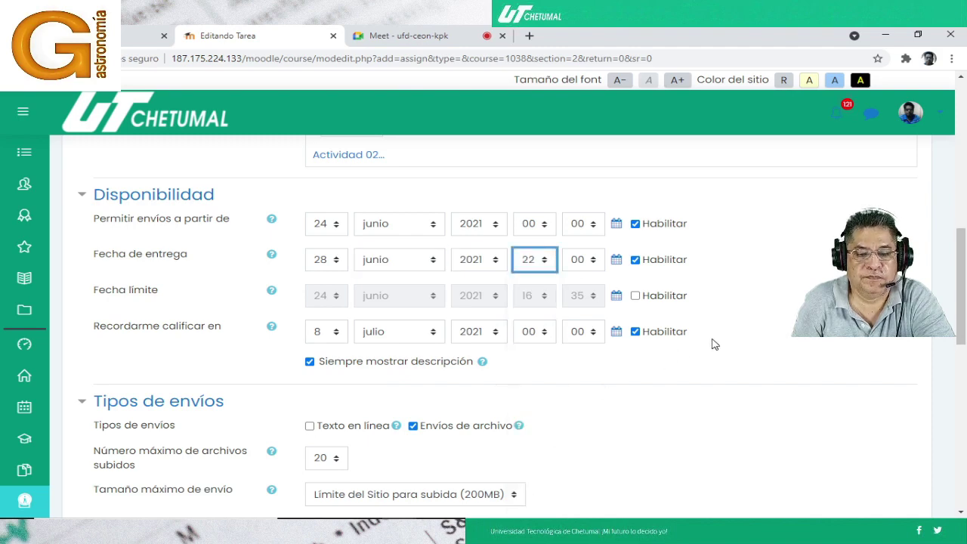
Restrict the accepted submission file types to Archivos de documento, Archivos de imagen and Archivos de presentación, and save the selection
scroll(740, 339, down, 2)
scroll(382, 349, down, 1)
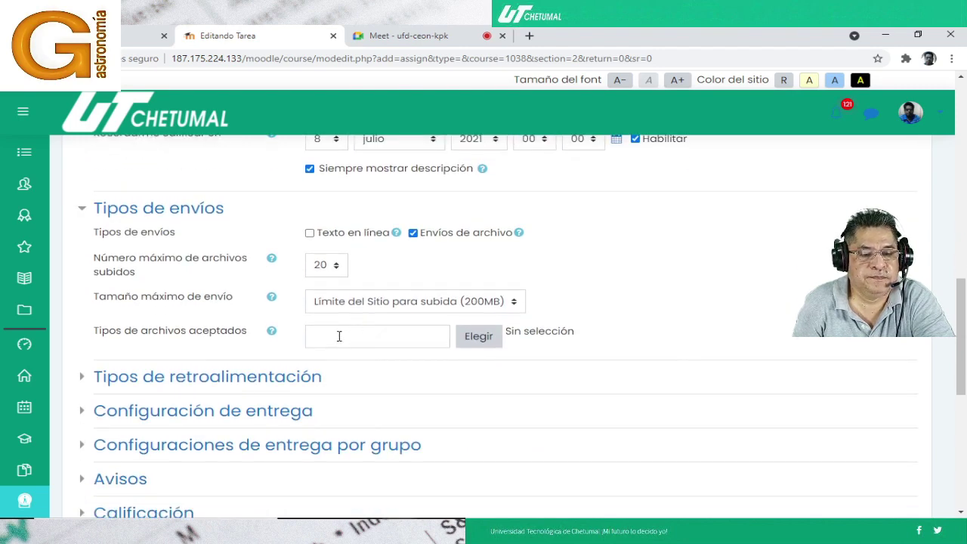
click(340, 338)
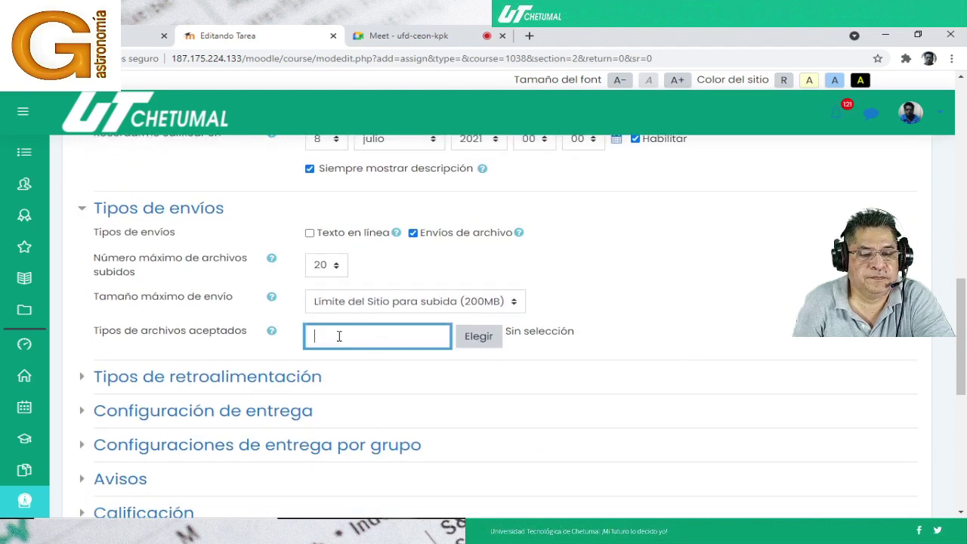
click(475, 339)
scroll(355, 302, down, 2)
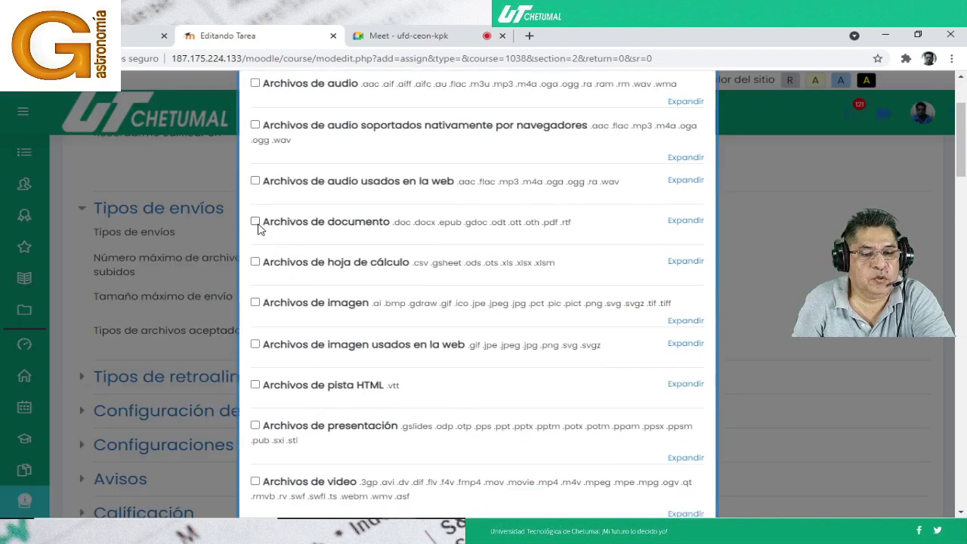
click(254, 221)
scroll(253, 366, down, 3)
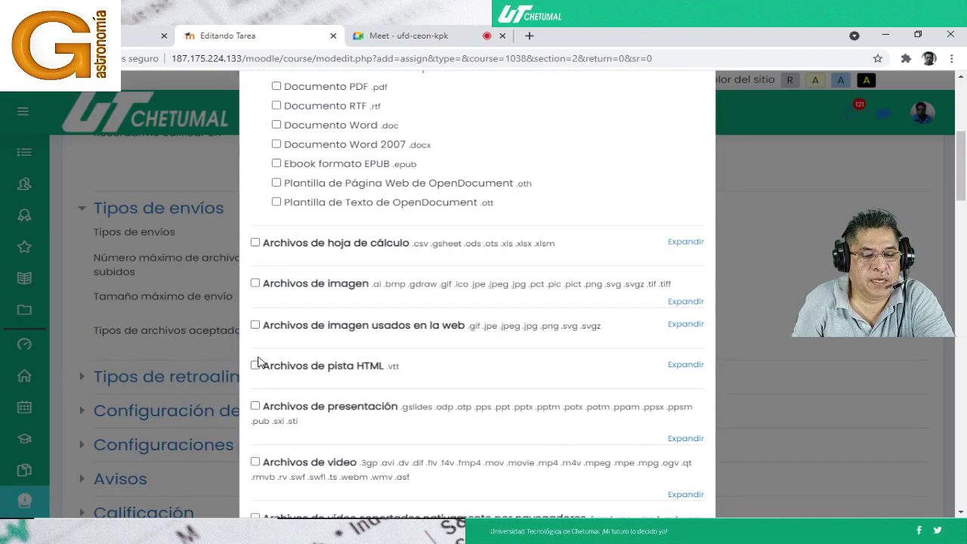
click(255, 283)
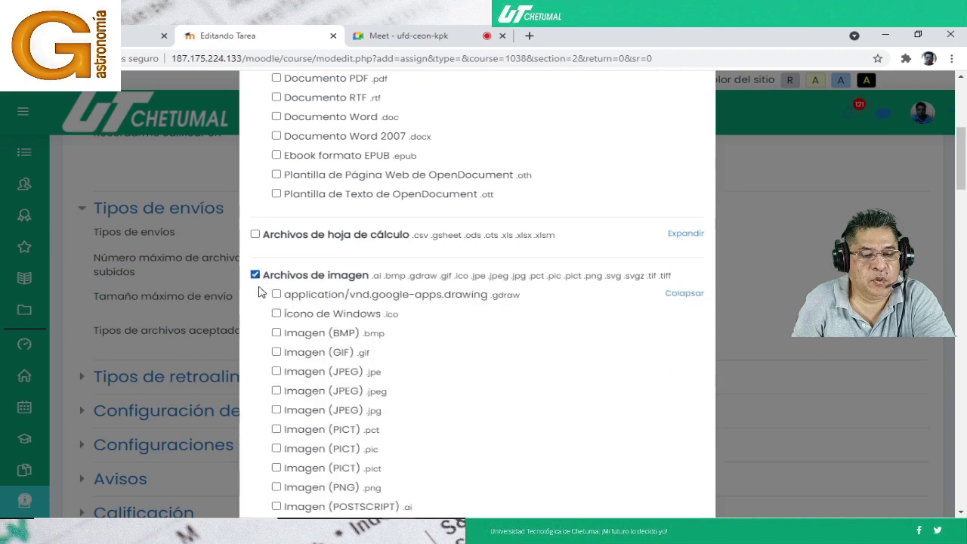
scroll(261, 291, down, 5)
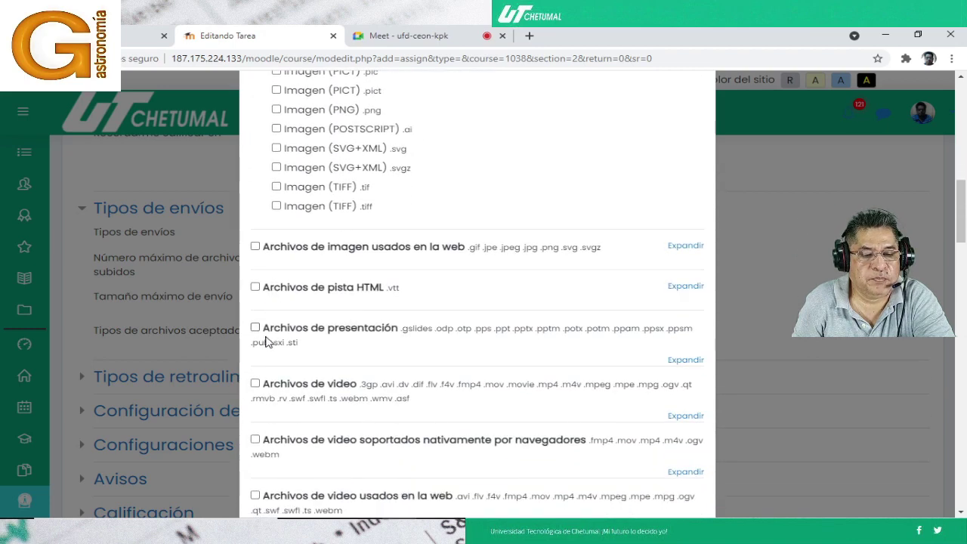
click(255, 328)
scroll(266, 337, down, 4)
scroll(266, 336, down, 20)
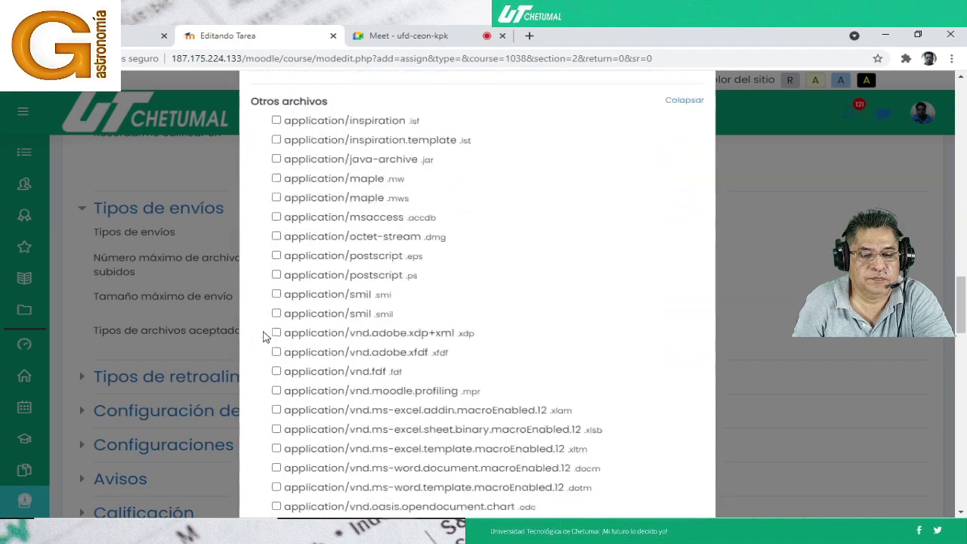
scroll(266, 333, down, 3)
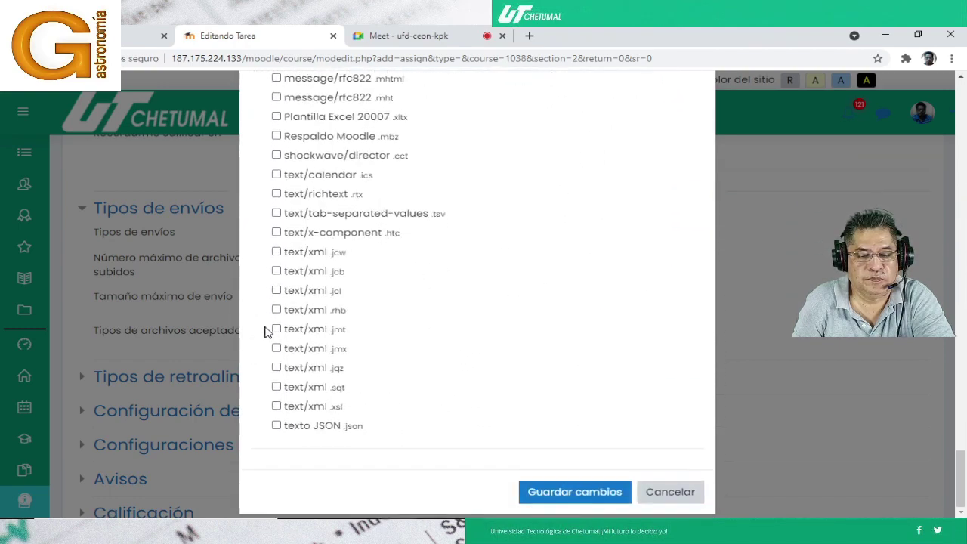
click(562, 492)
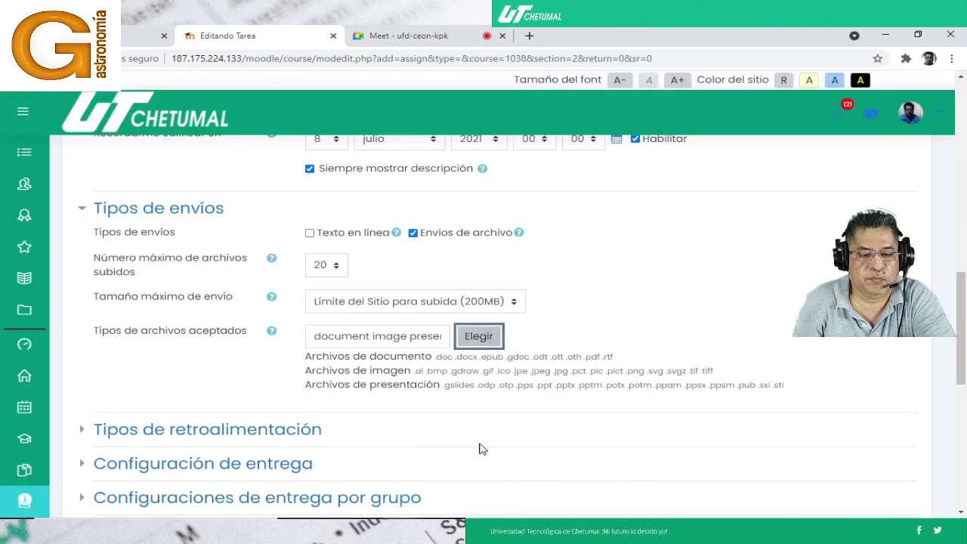
Save the assignment, return to the course and check its entry in Parcial 2
scroll(464, 441, down, 3)
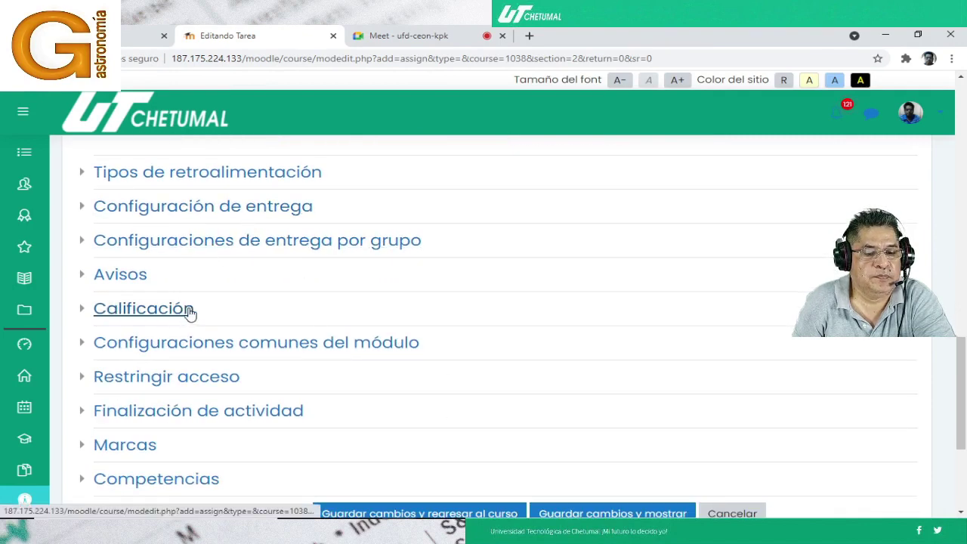
scroll(440, 460, down, 3)
click(404, 389)
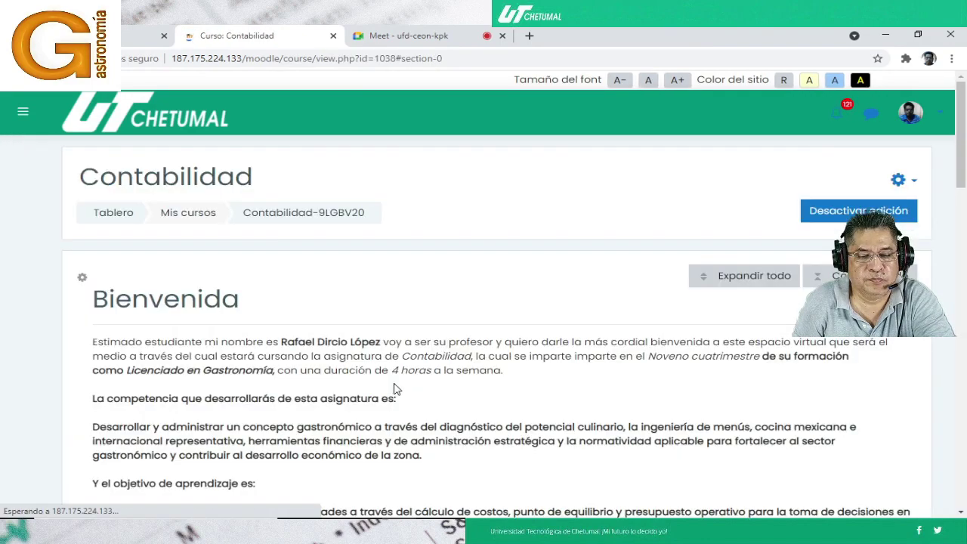
scroll(400, 388, down, 10)
scroll(399, 388, down, 10)
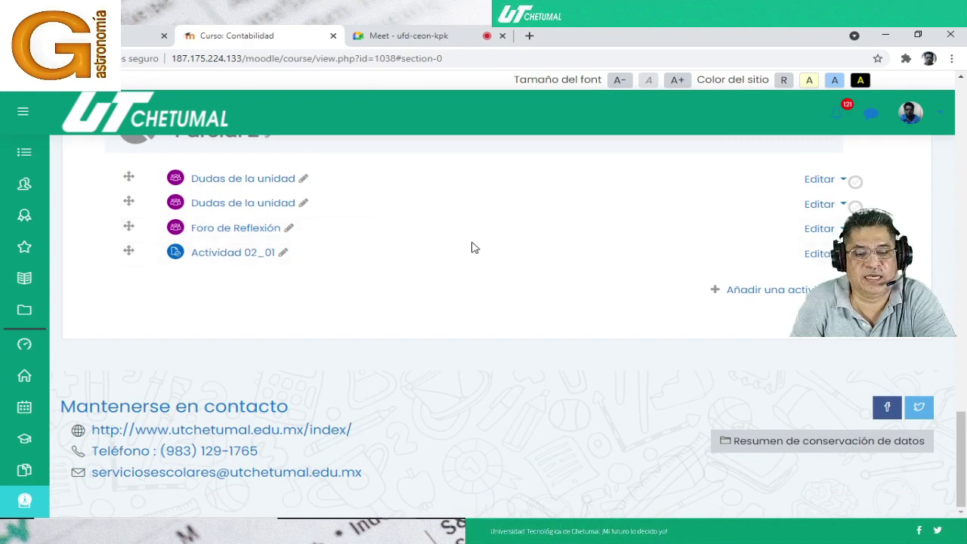
Switch to Adobe Acrobat and show the Actividad 02_01 PDF's instructions, concepts and delivery conditions
mouse_move(537, 516)
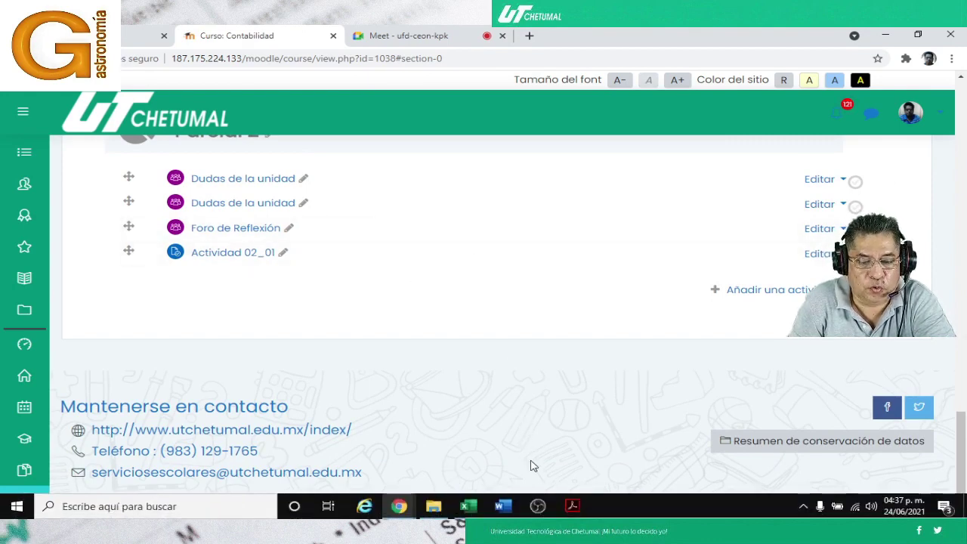
mouse_move(582, 513)
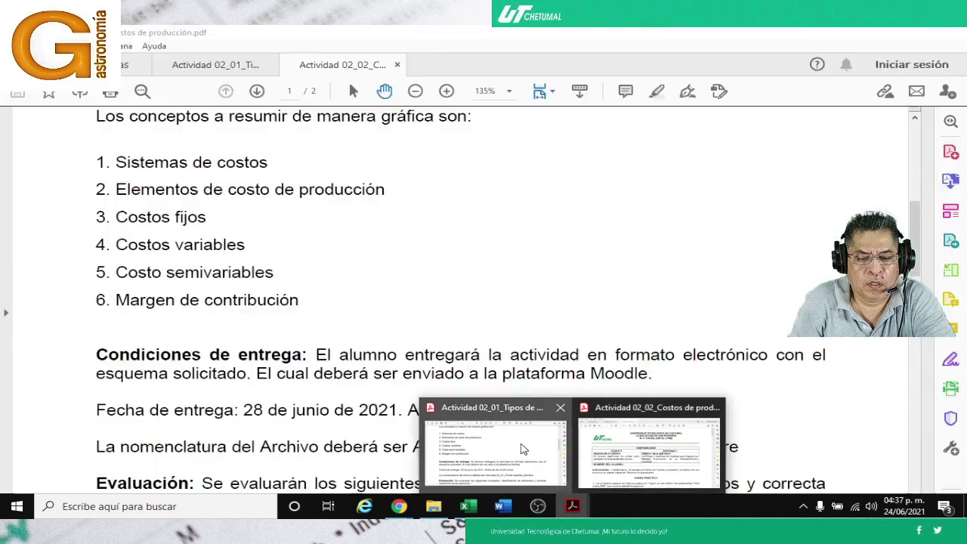
click(523, 449)
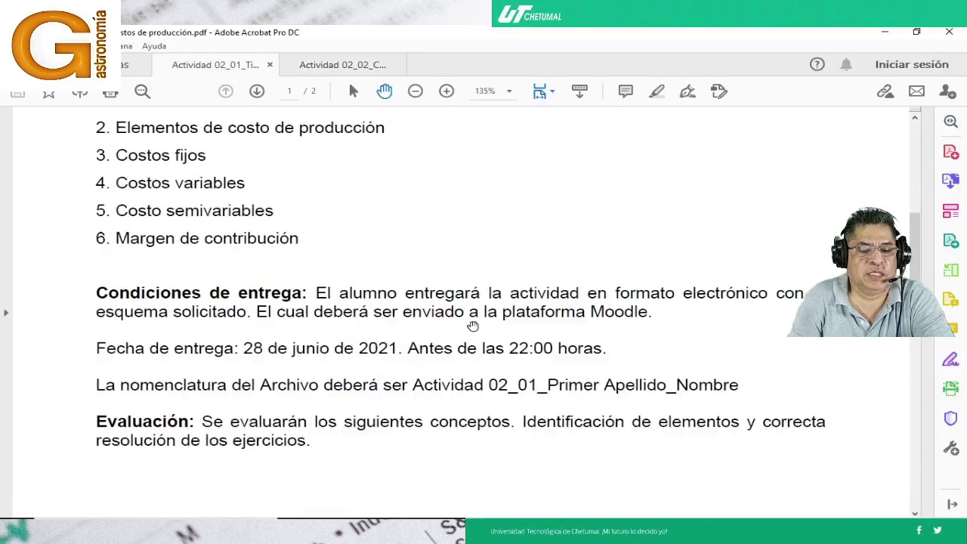
scroll(473, 326, up, 4)
scroll(472, 326, up, 1)
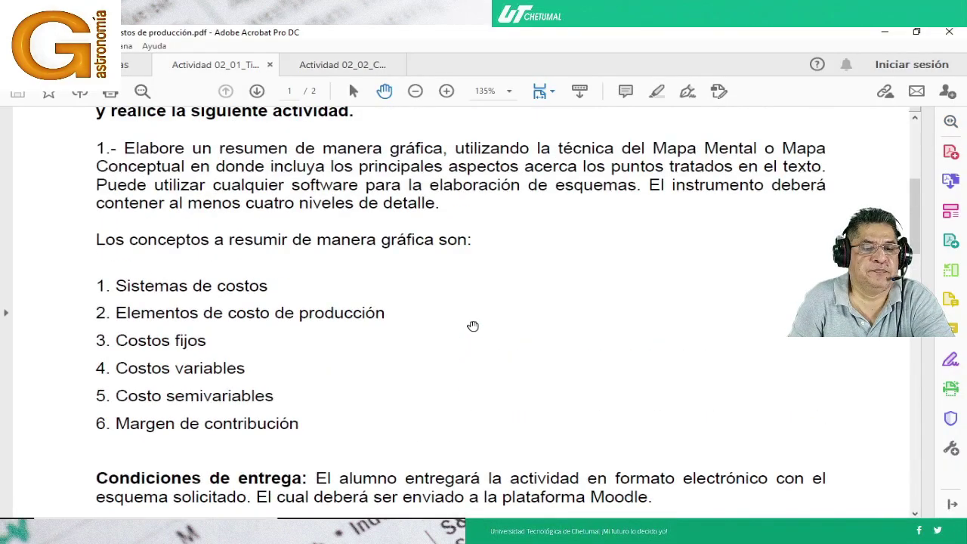
Open the Contabilidad administrativa book PDF from the 24_Contabilidad_Gastronomia course files in File Explorer and fit the whole page in view
scroll(473, 325, up, 2)
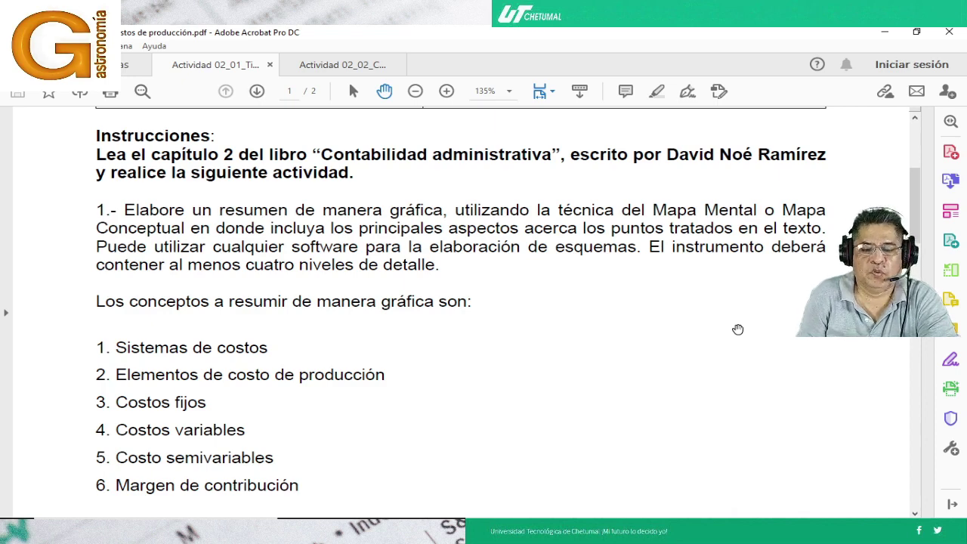
mouse_move(432, 525)
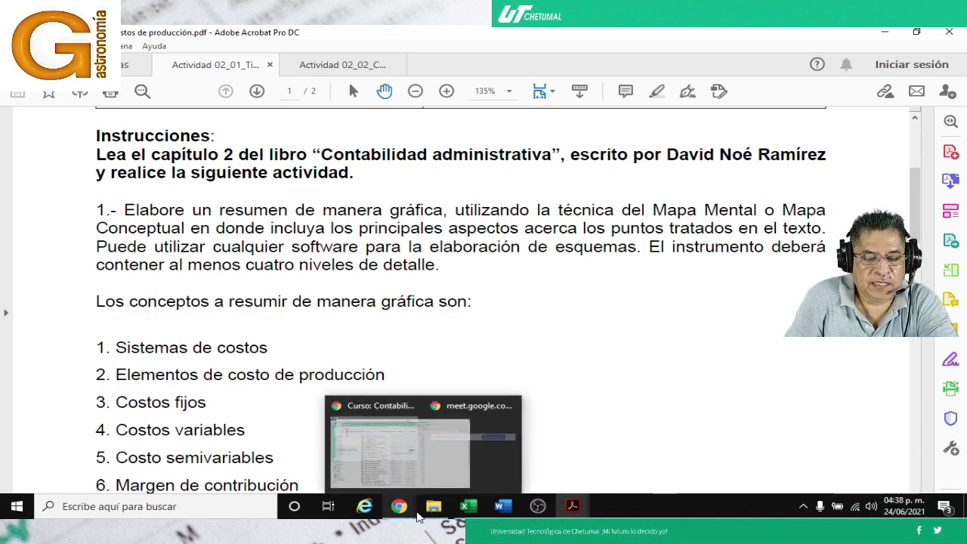
mouse_move(400, 514)
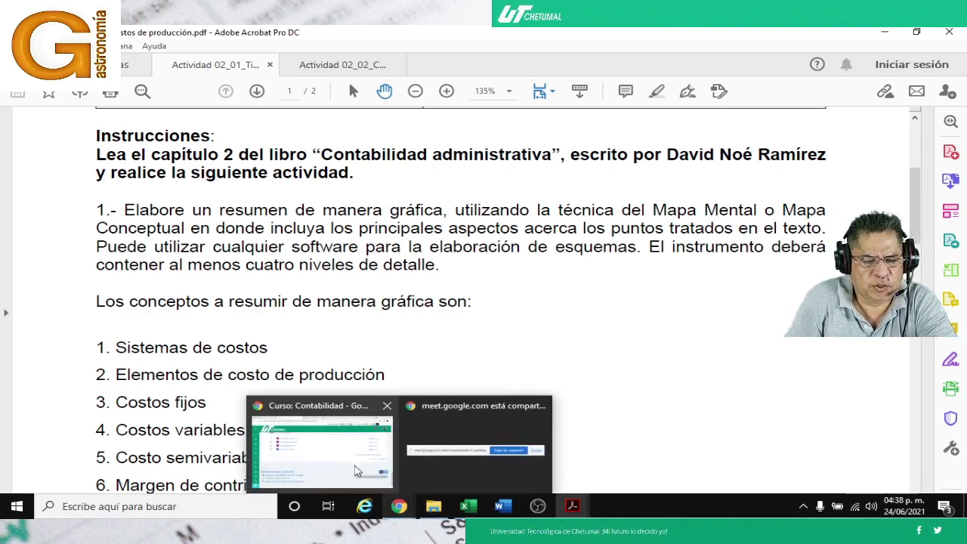
click(433, 506)
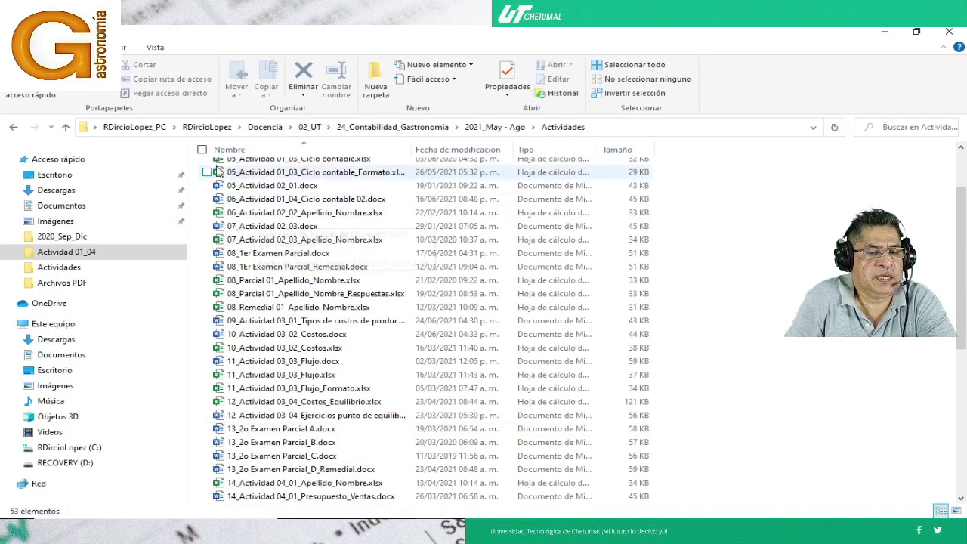
click(392, 126)
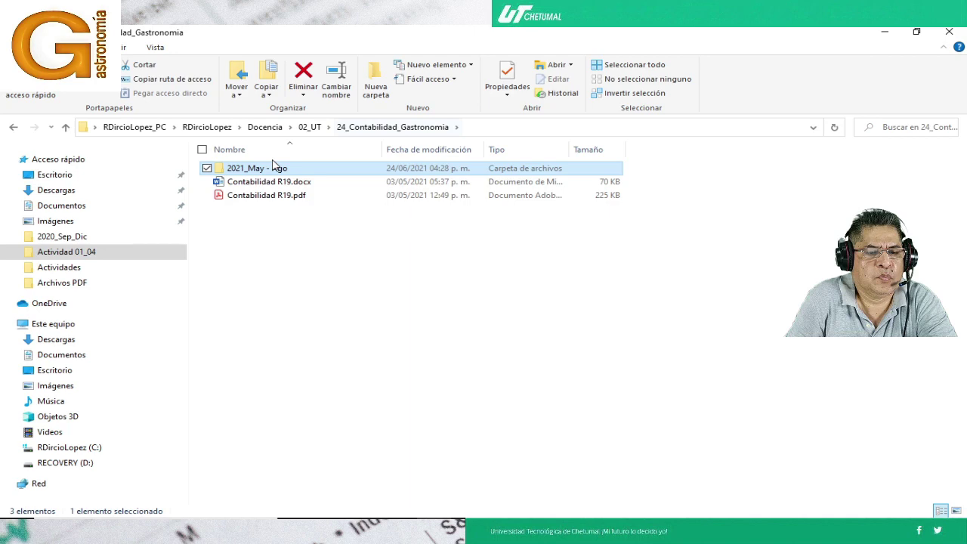
key(alt+Tab)
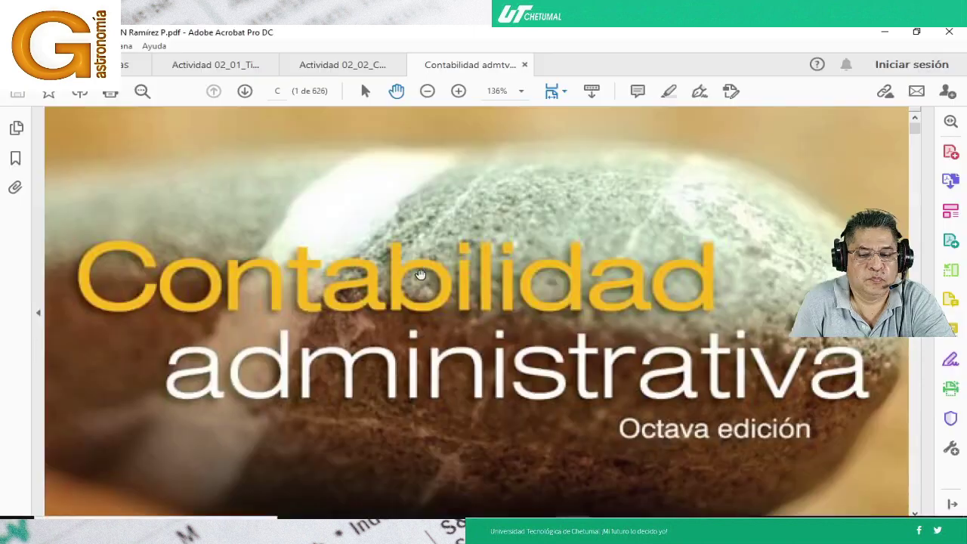
click(556, 96)
click(596, 131)
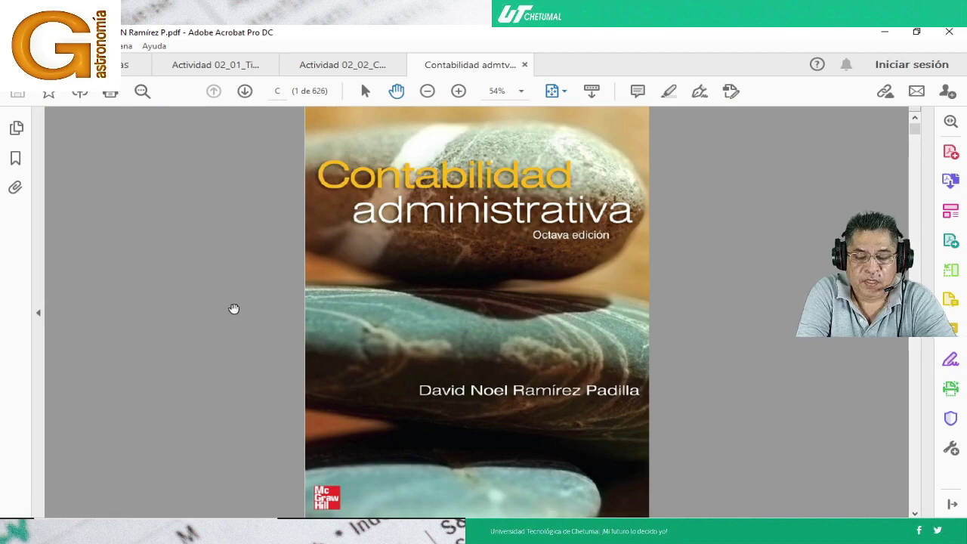
Examine the book's Contenido pages for the sections and starting page of Capítulo 2
scroll(234, 308, down, 1)
scroll(234, 308, down, 5)
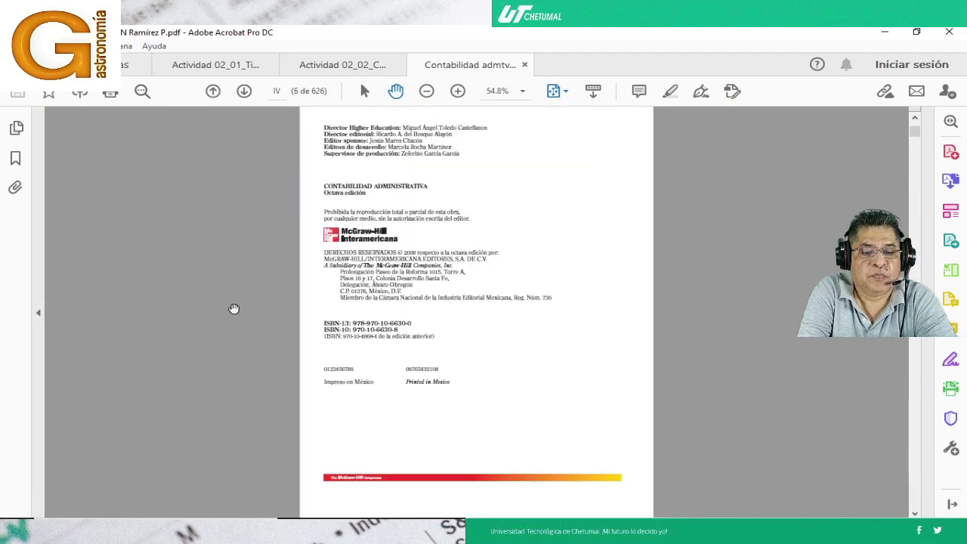
scroll(234, 308, down, 3)
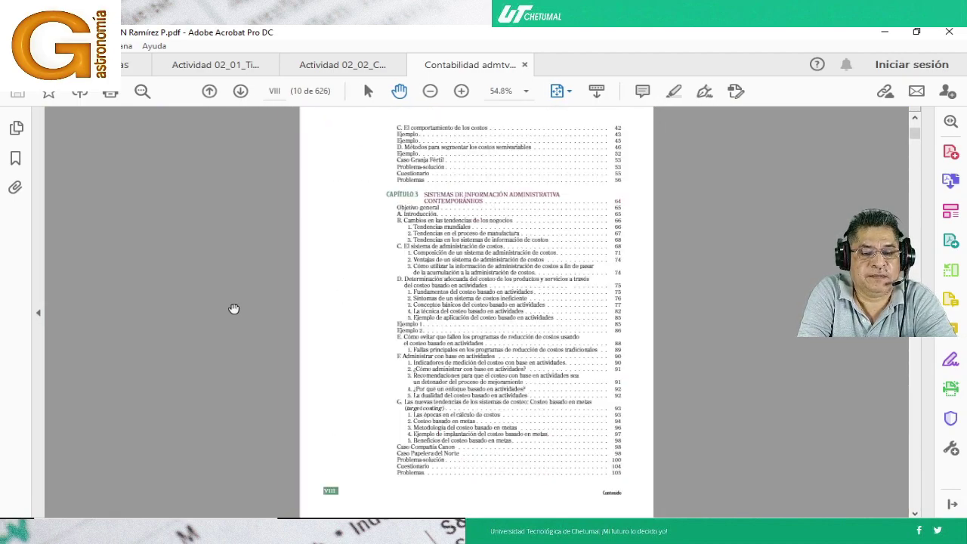
scroll(235, 308, up, 1)
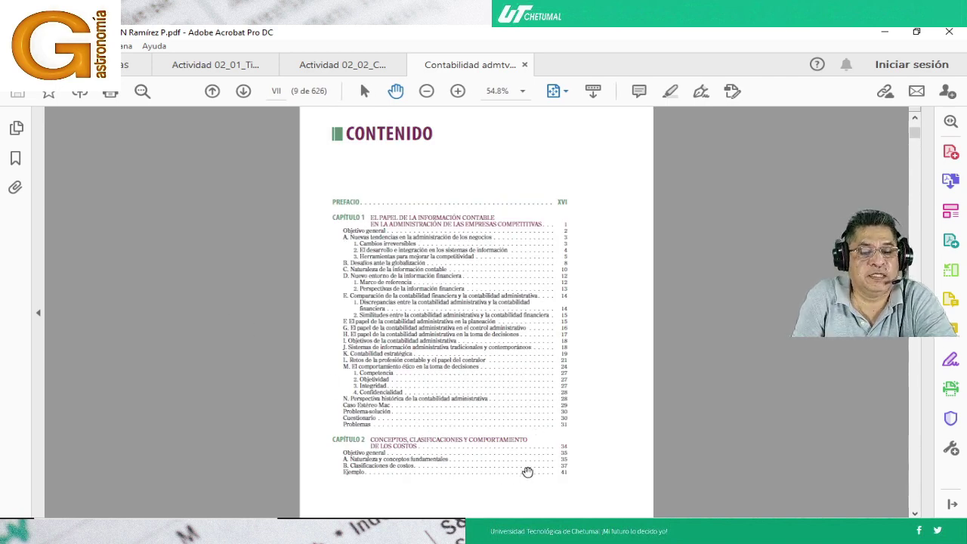
scroll(447, 445, down, 3)
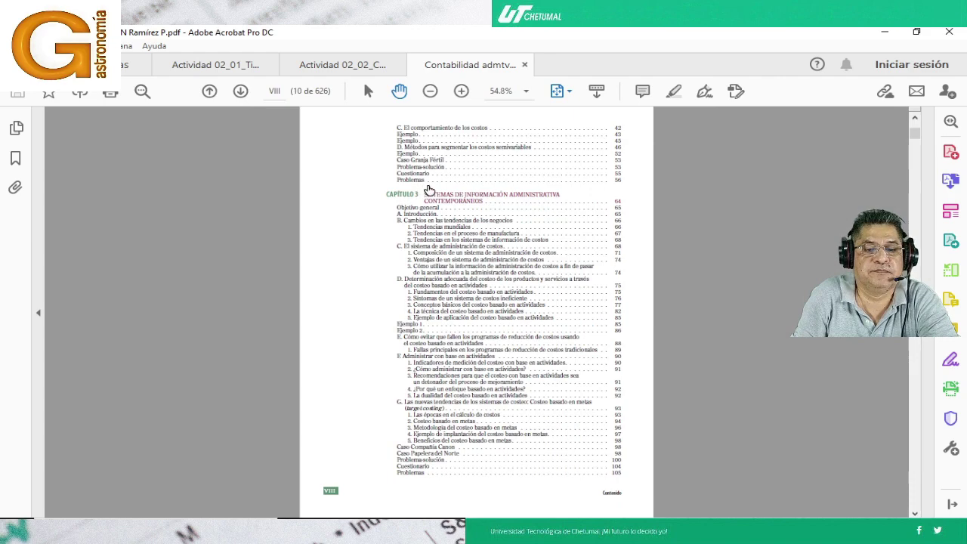
scroll(429, 189, up, 3)
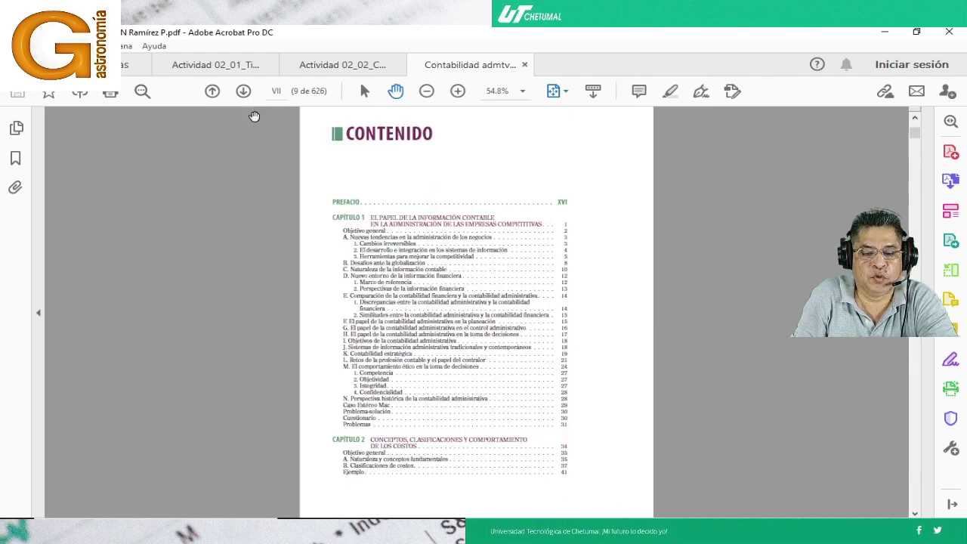
Go to page 34 of the book, where Capítulo 2 begins
click(278, 91)
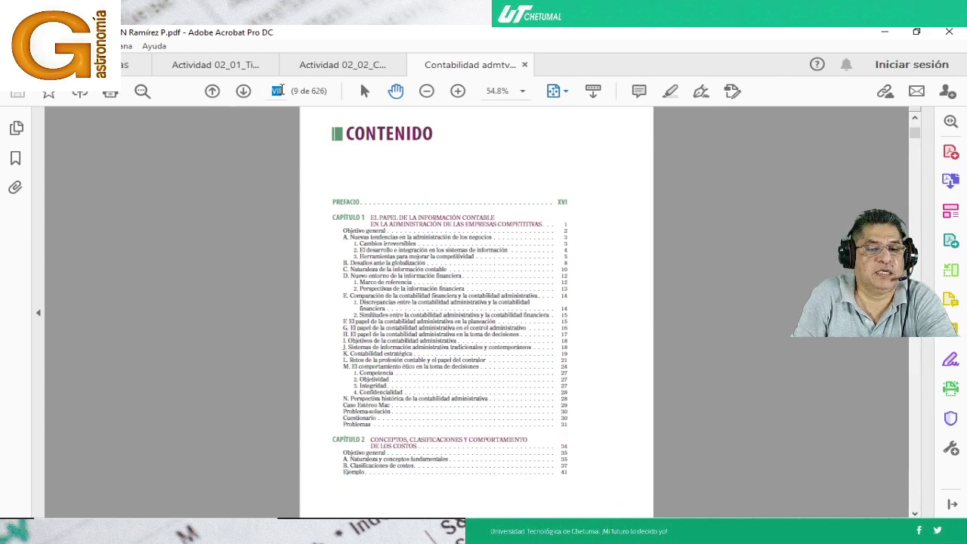
text(34)
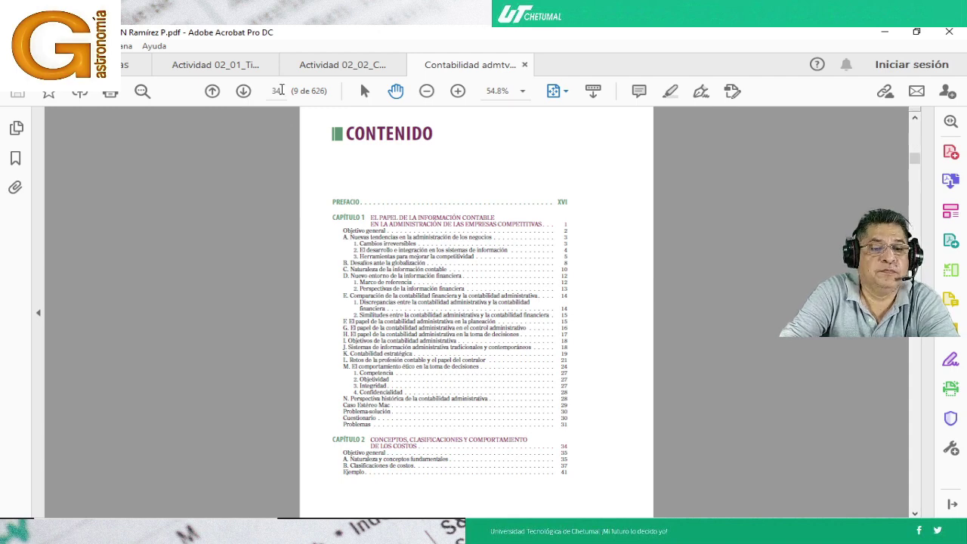
key(Return)
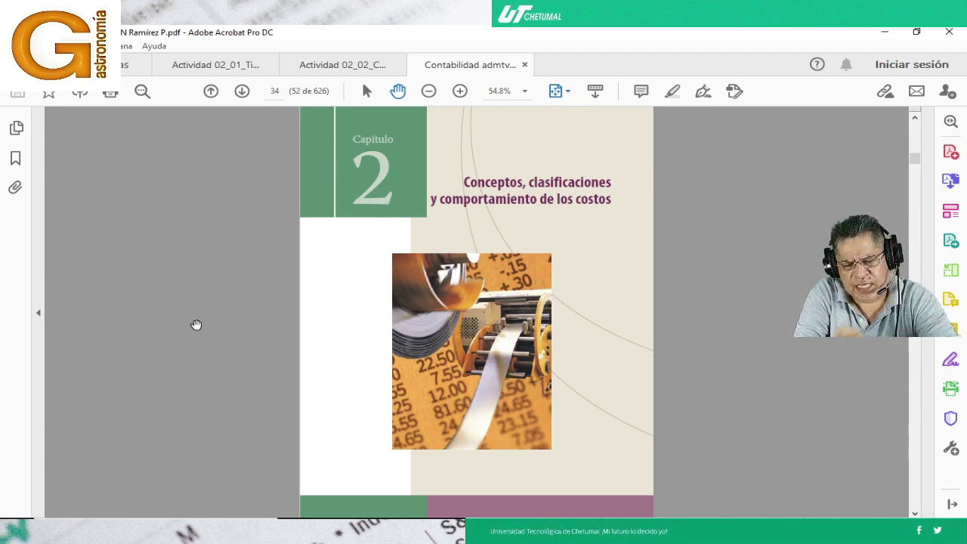
Review the pages of Capítulo 2 through to the start of Capítulo 3 and close the book PDF
scroll(196, 325, down, 1)
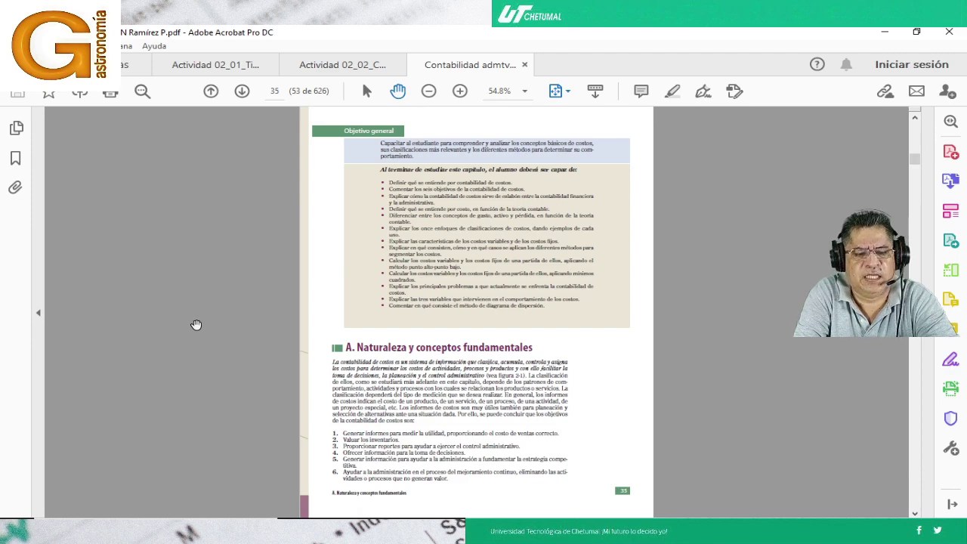
scroll(195, 324, down, 1)
scroll(196, 325, down, 1)
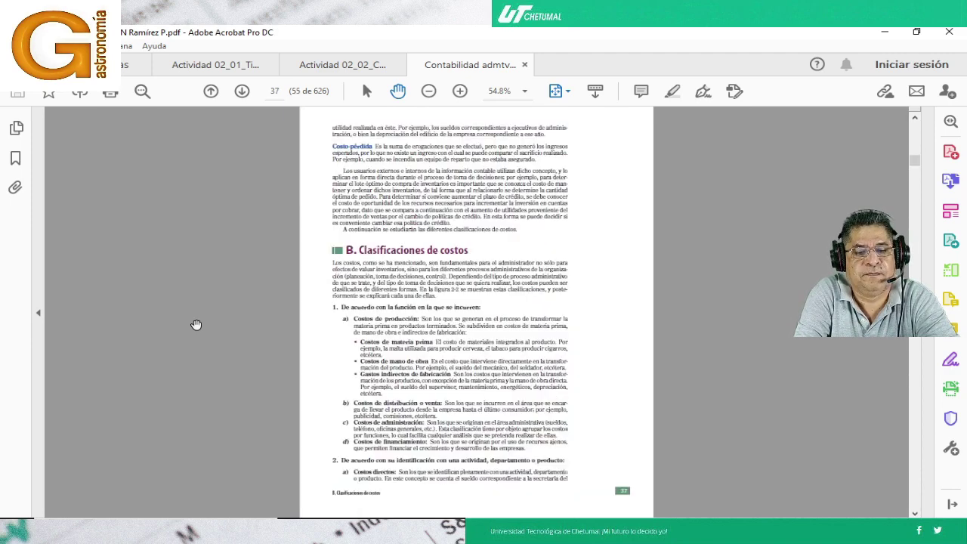
scroll(195, 325, down, 1)
scroll(196, 325, down, 2)
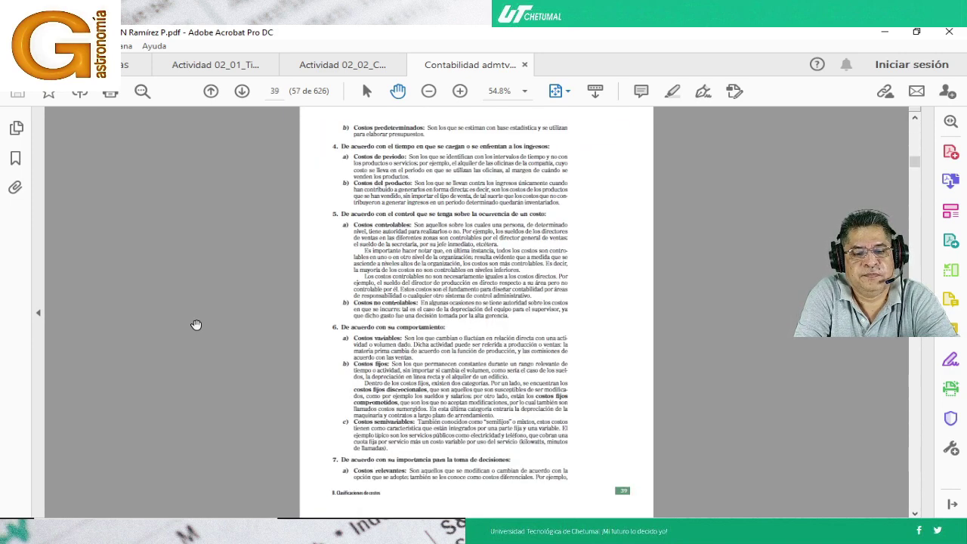
scroll(196, 325, down, 1)
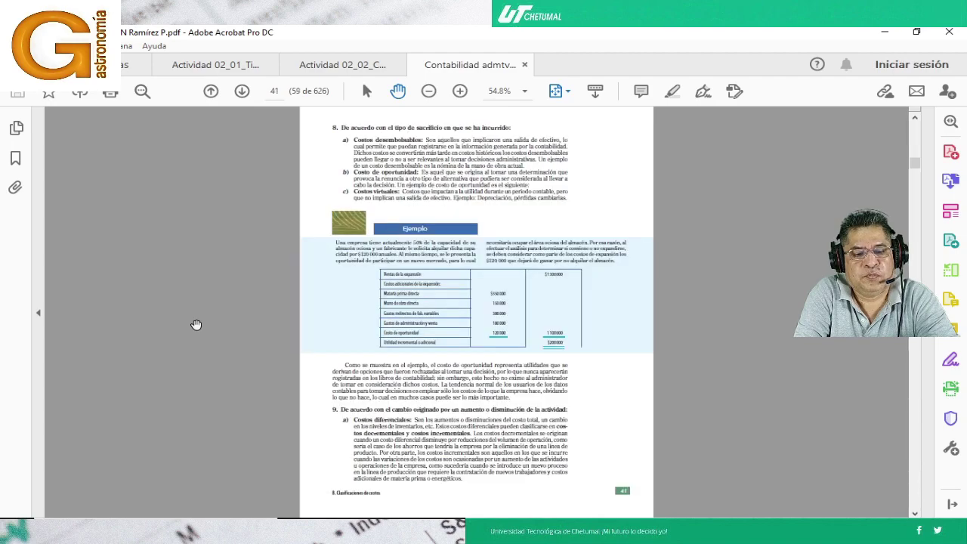
scroll(196, 324, down, 1)
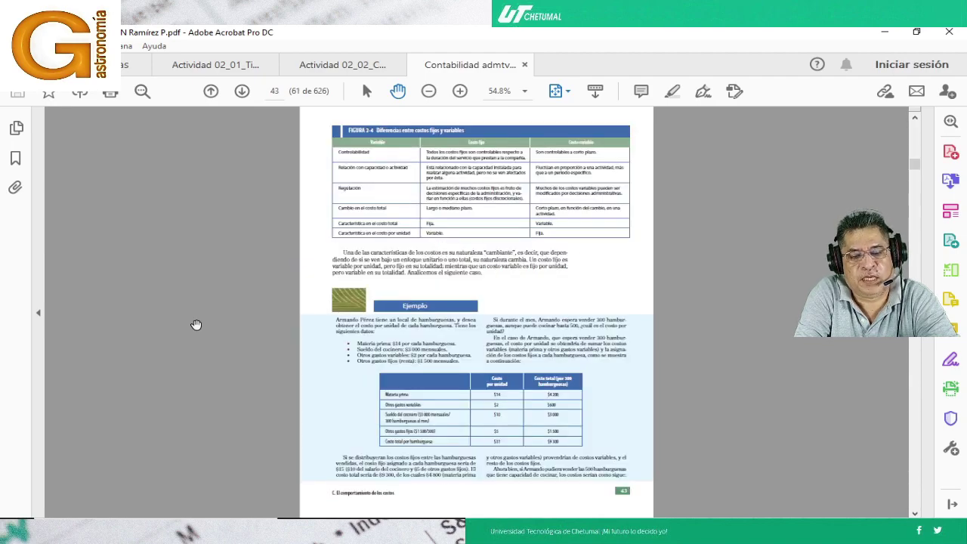
scroll(196, 324, down, 6)
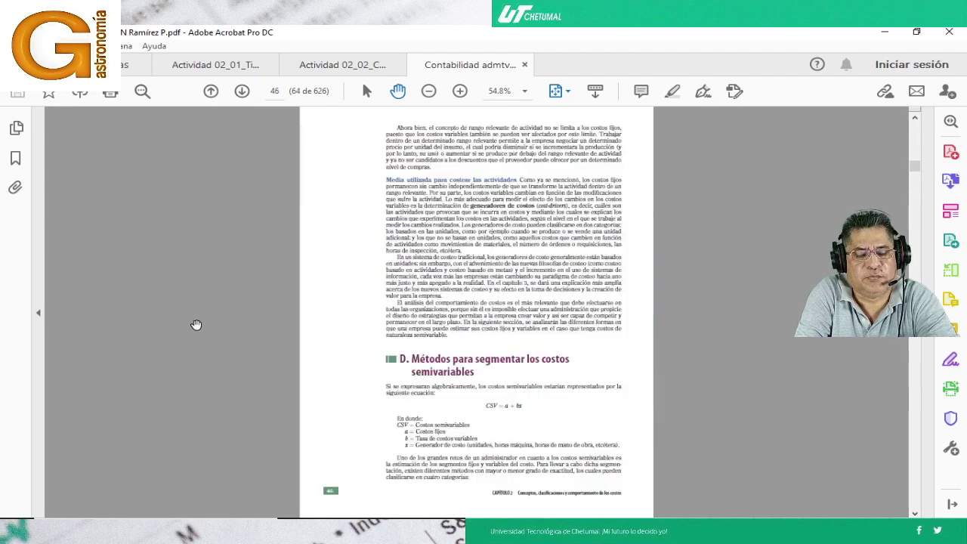
scroll(195, 324, down, 6)
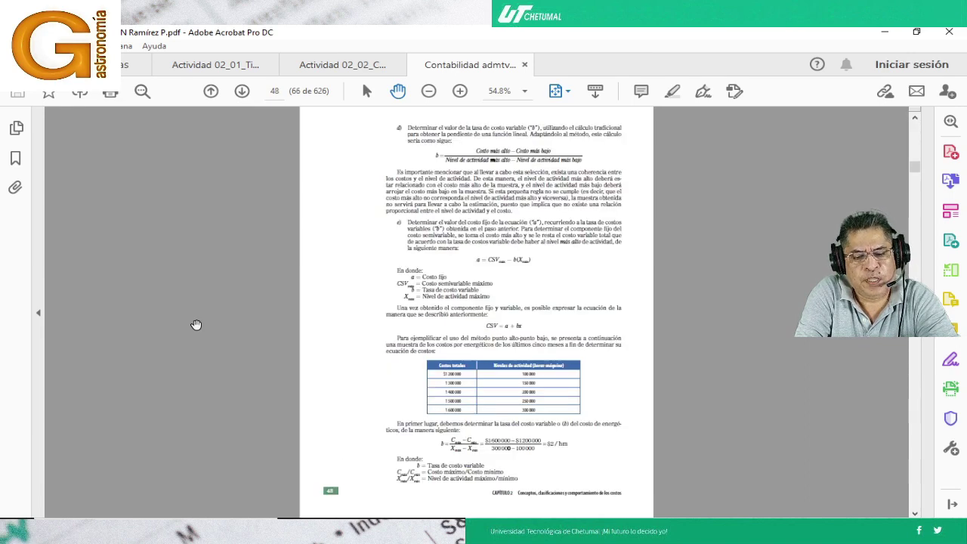
scroll(195, 324, down, 2)
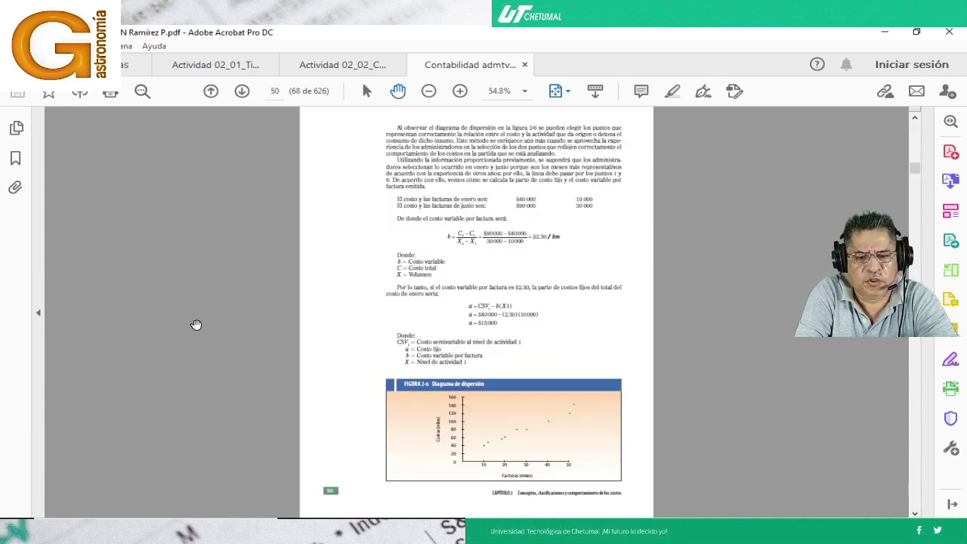
scroll(195, 324, down, 6)
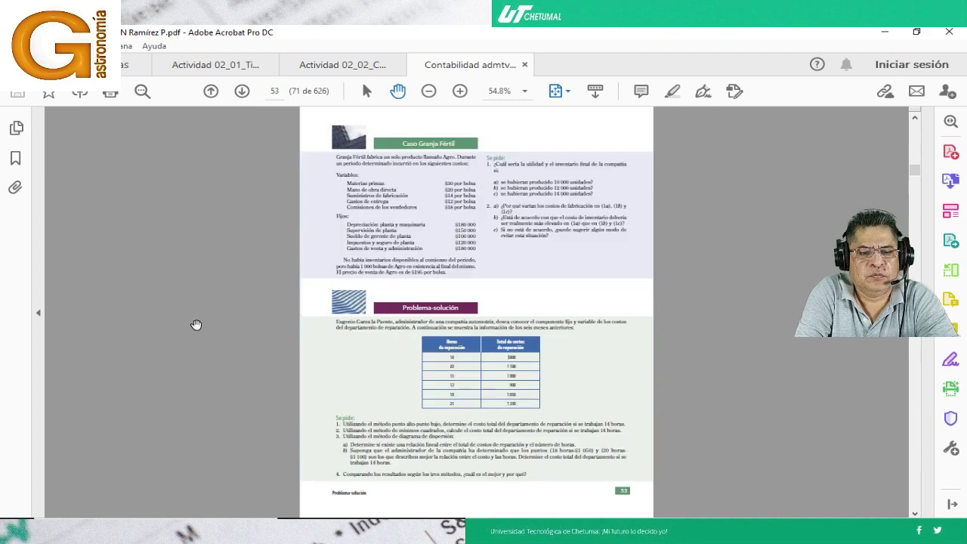
scroll(196, 324, down, 4)
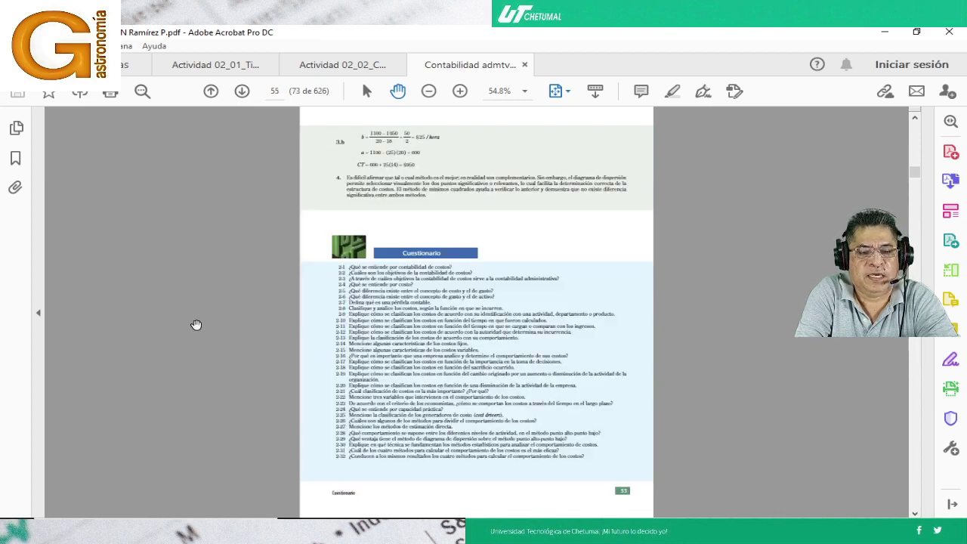
scroll(196, 324, down, 4)
scroll(196, 324, down, 6)
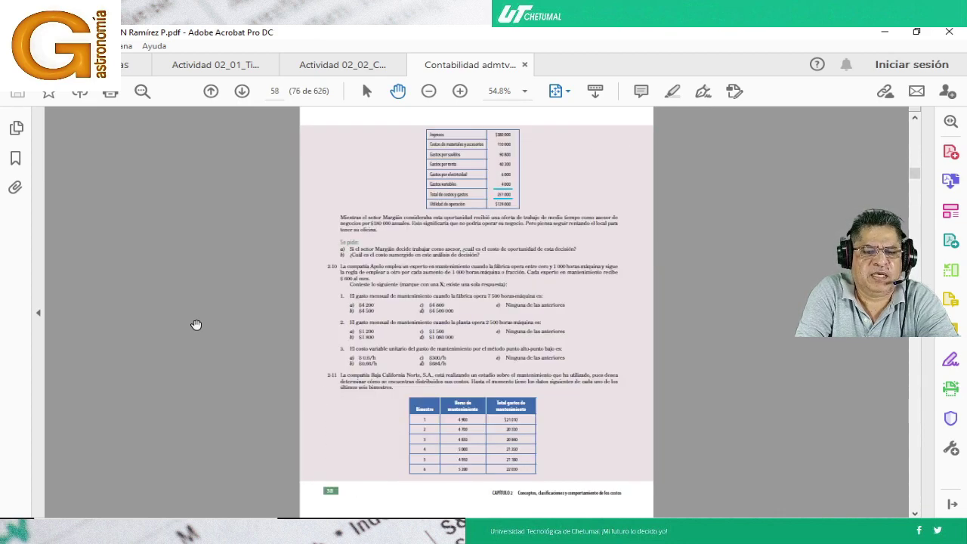
scroll(195, 324, down, 6)
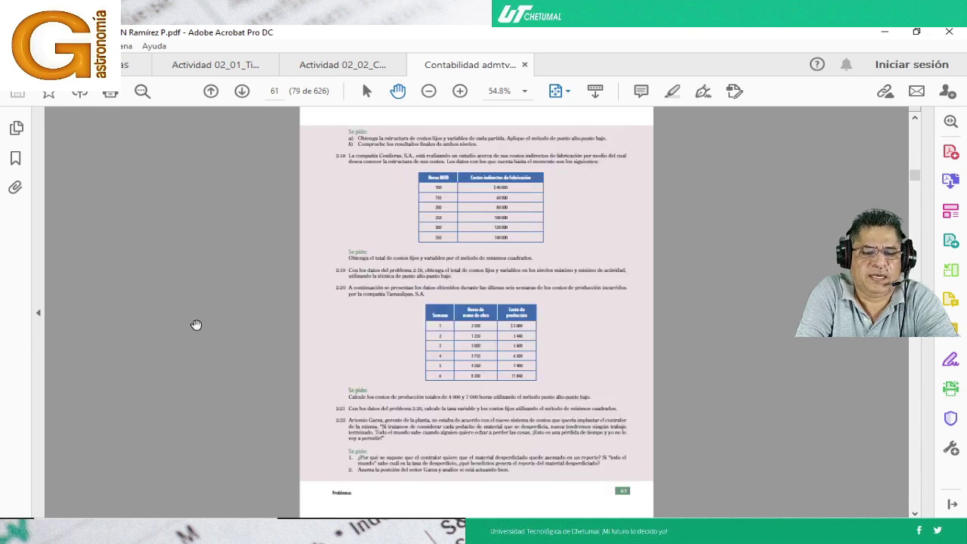
scroll(196, 324, down, 2)
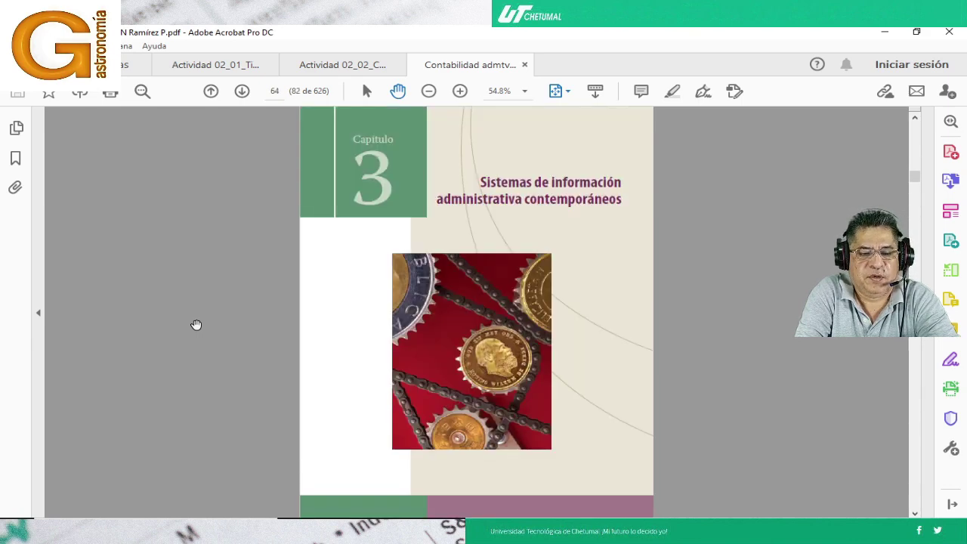
scroll(196, 324, up, 2)
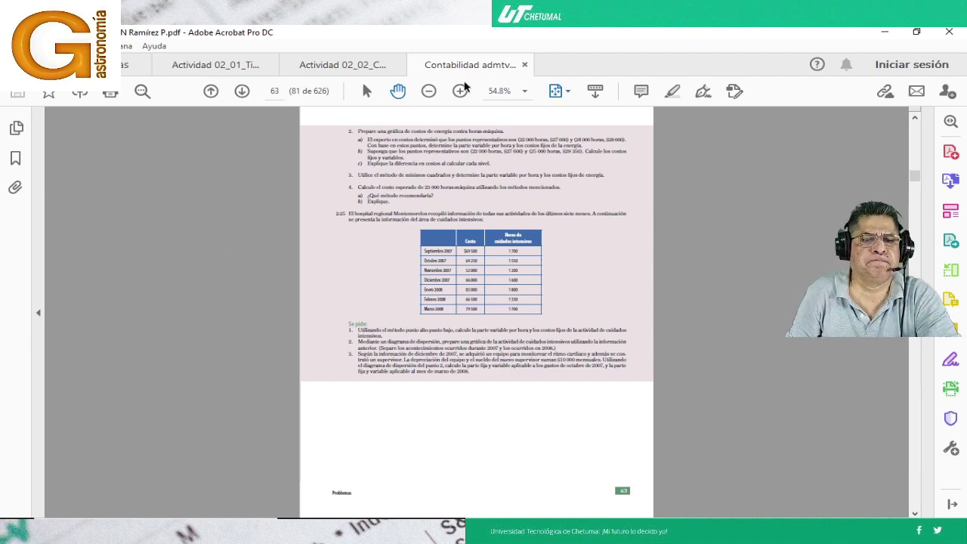
click(526, 67)
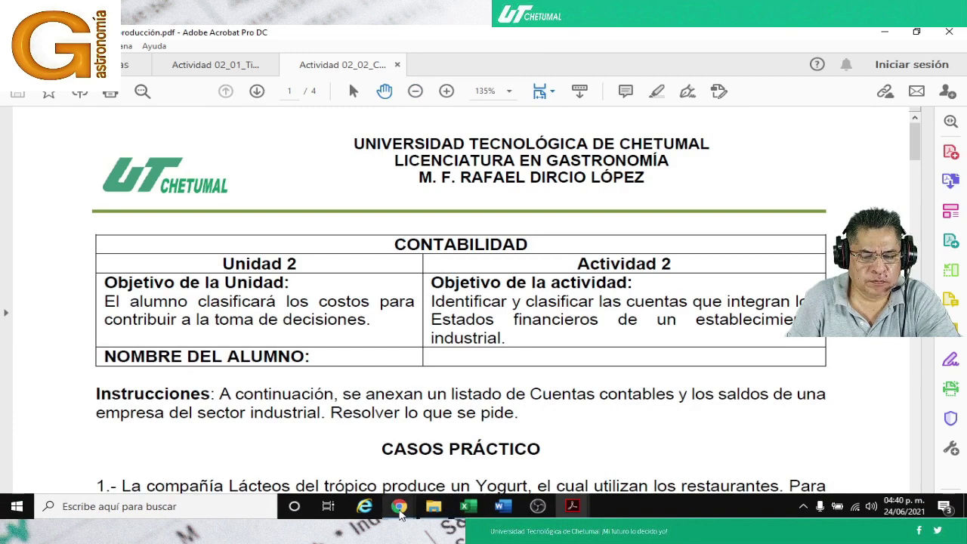
Switch to the Moodle course in Chrome and begin a new Archivo resource in Parcial 2 named Contabilidad administrativa
mouse_move(398, 506)
click(353, 457)
scroll(369, 334, up, 3)
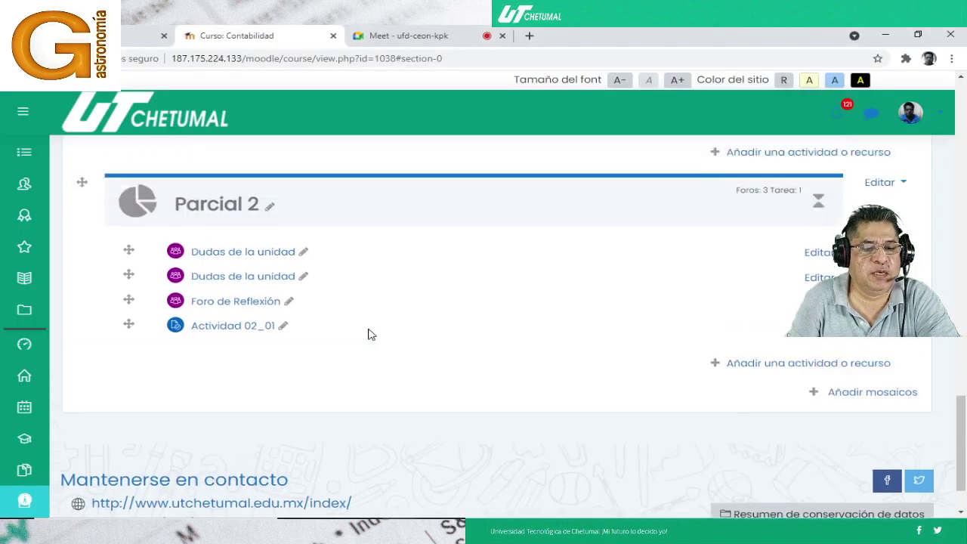
scroll(369, 333, down, 2)
click(765, 356)
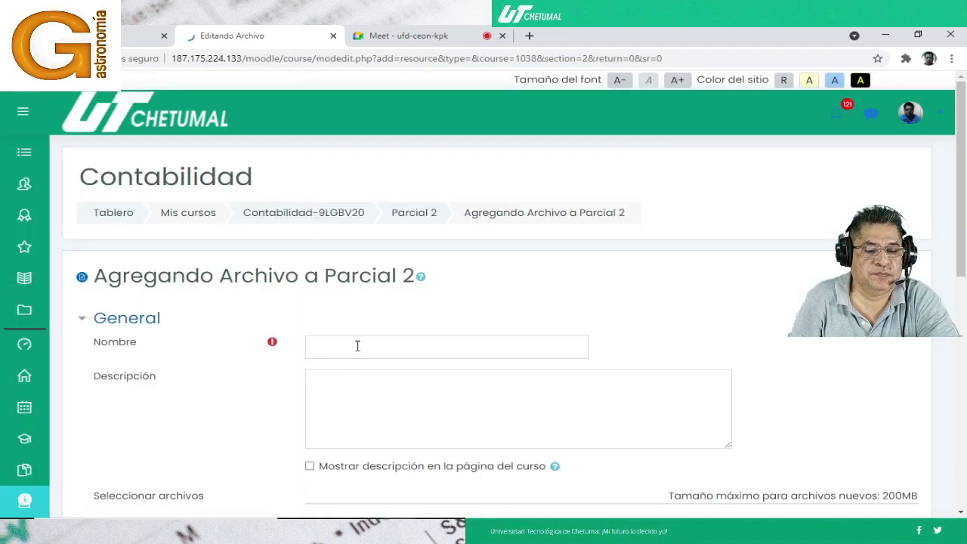
click(357, 346)
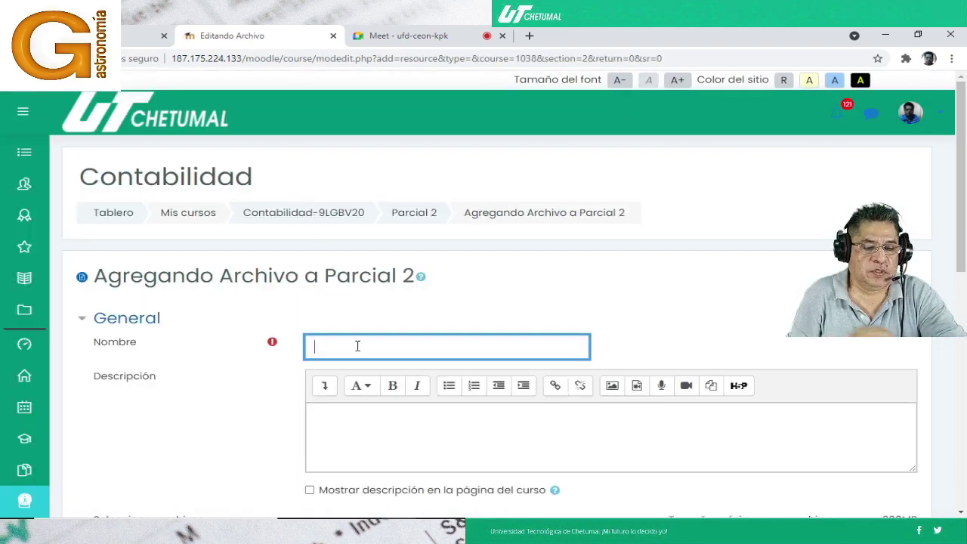
text(Contabilidad administra)
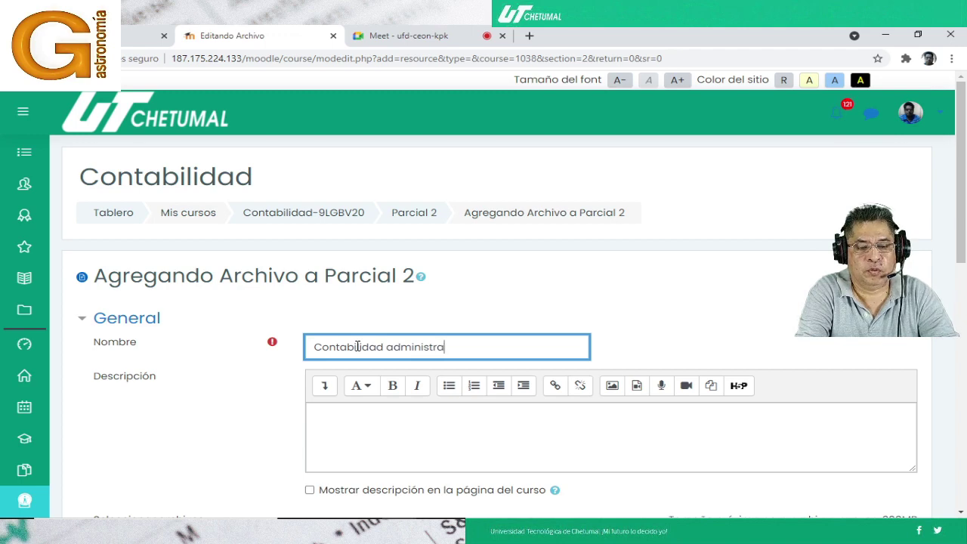
text(tiva)
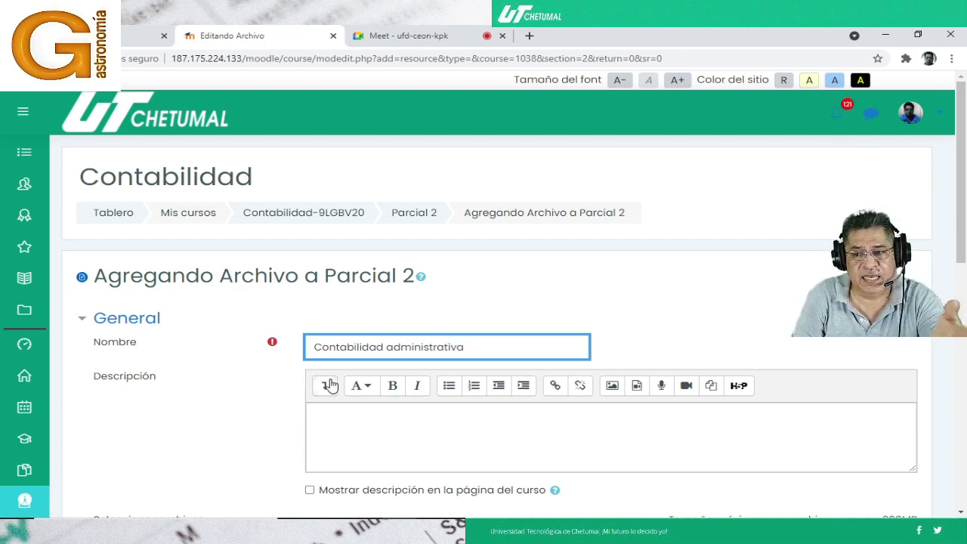
Rename the new file resource Bibliografía, enter Contabilidad administrativa as its description, and have the description shown on the course page
click(393, 425)
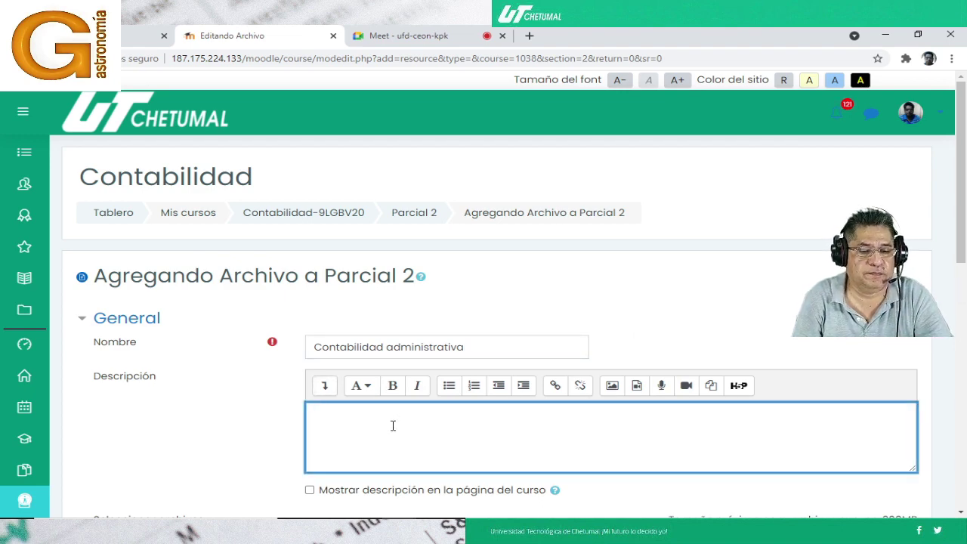
scroll(393, 425, down, 3)
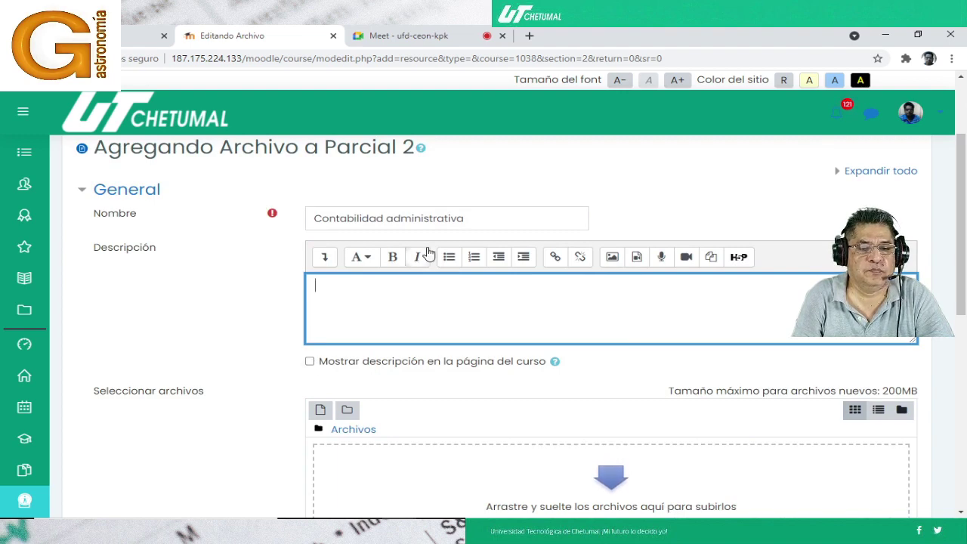
drag(471, 218, 296, 217)
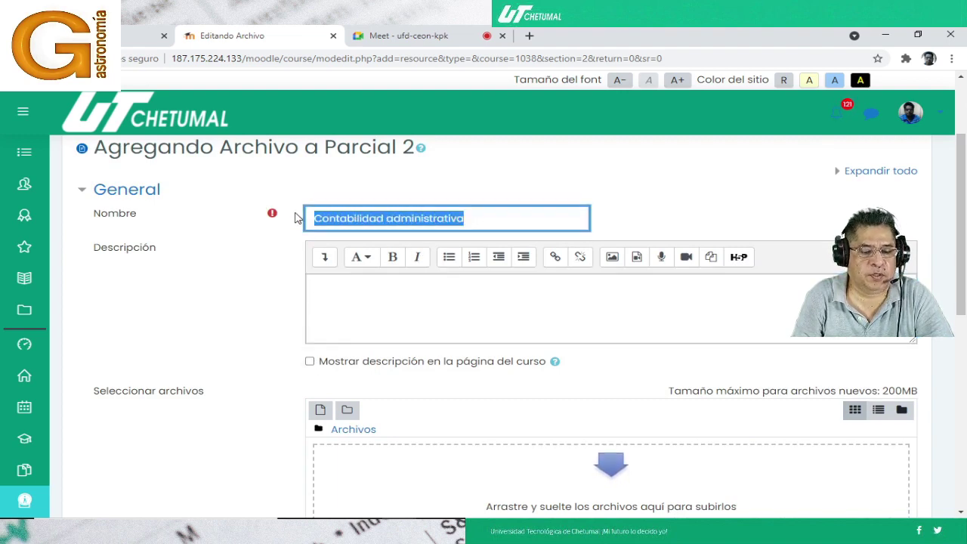
text(Br)
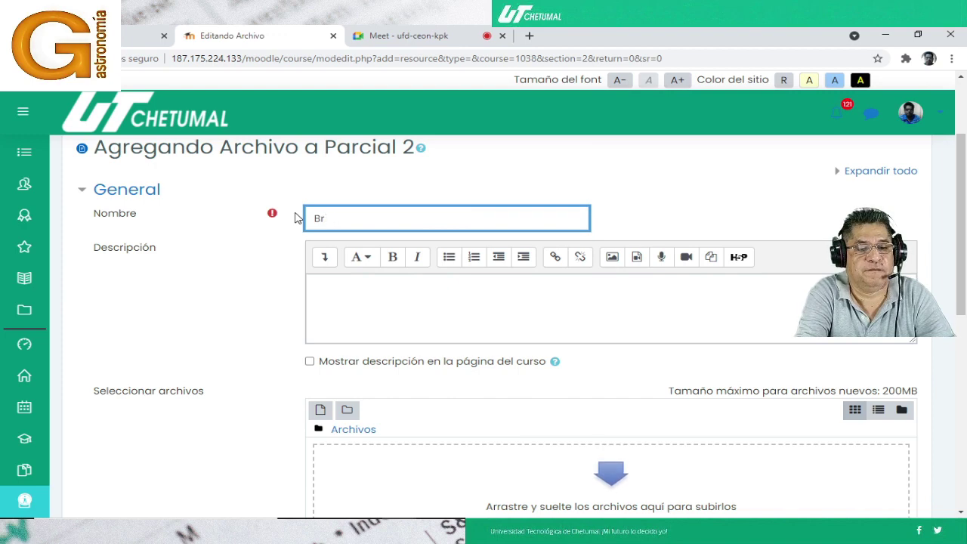
text(b)
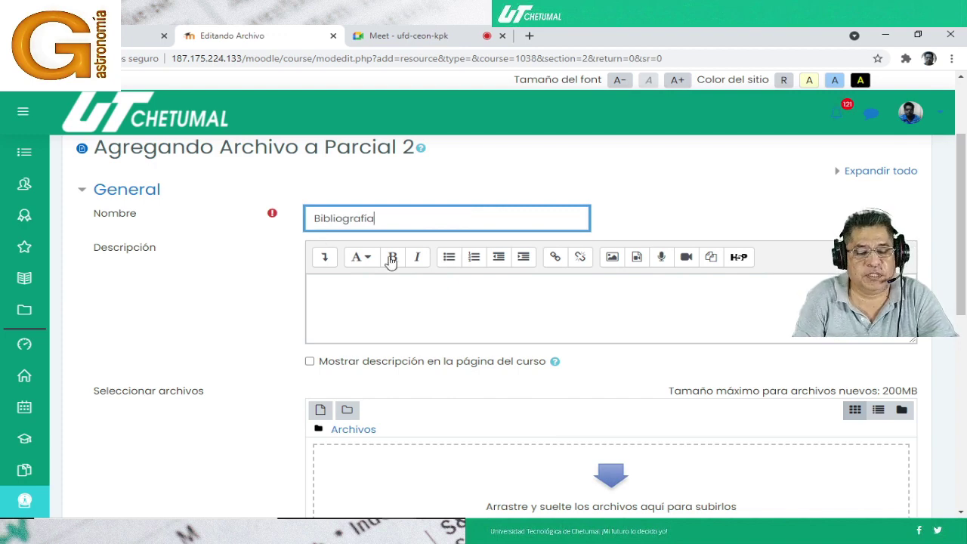
click(400, 300)
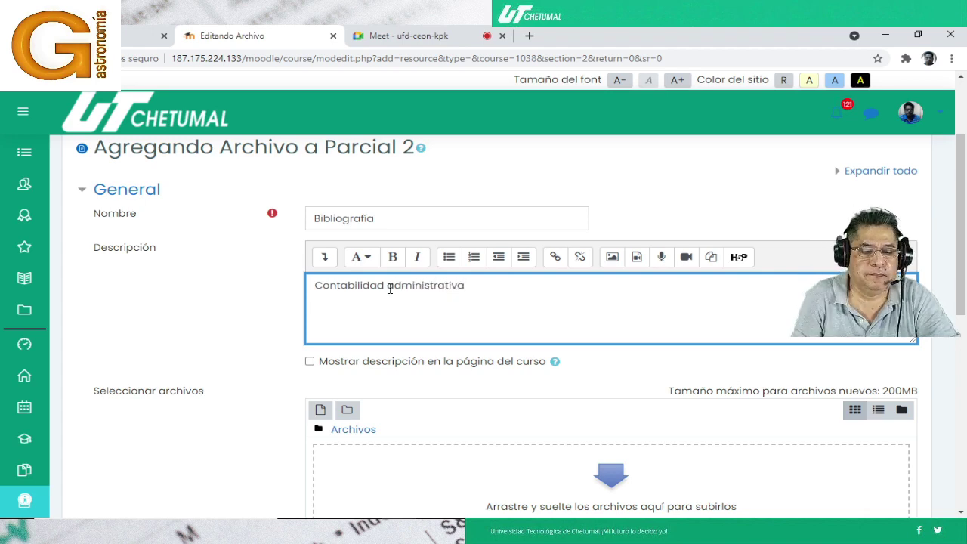
click(309, 362)
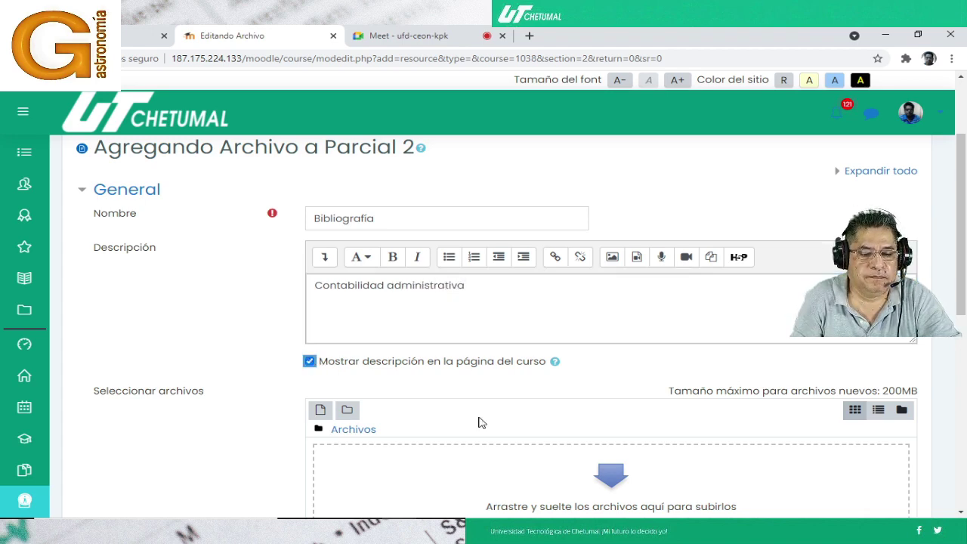
Upload the Contabilidad admtva book PDF from the 03_Contabilidad administrativa folder to the resource's files
click(606, 480)
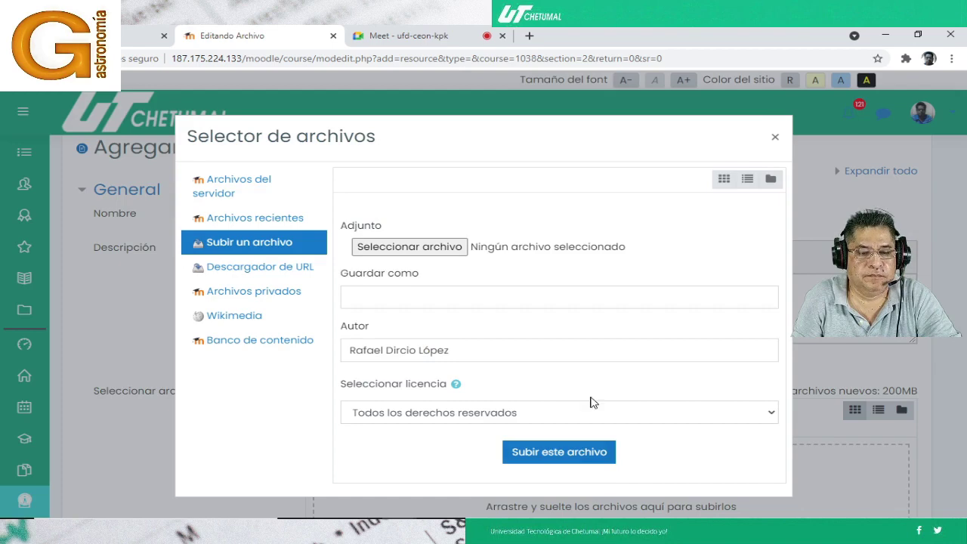
click(775, 138)
scroll(438, 426, down, 2)
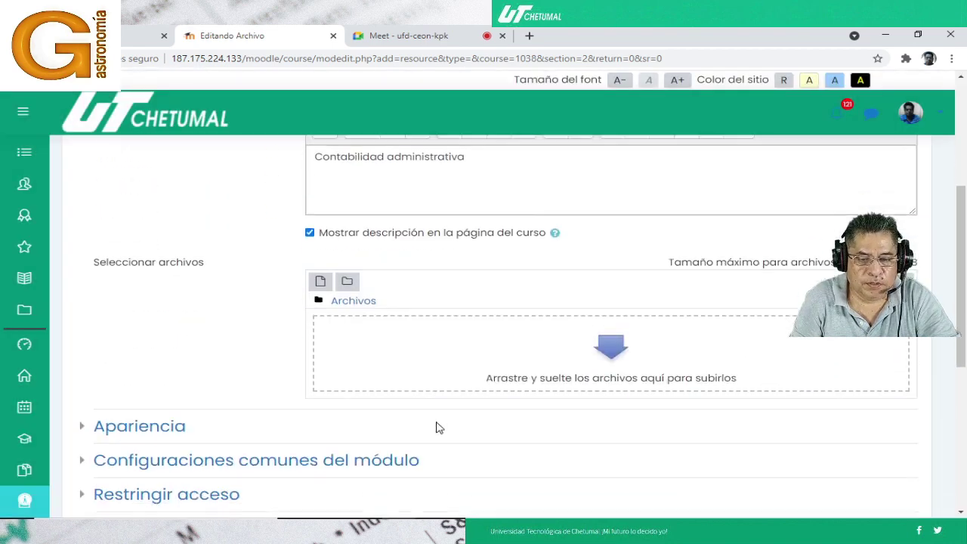
click(432, 506)
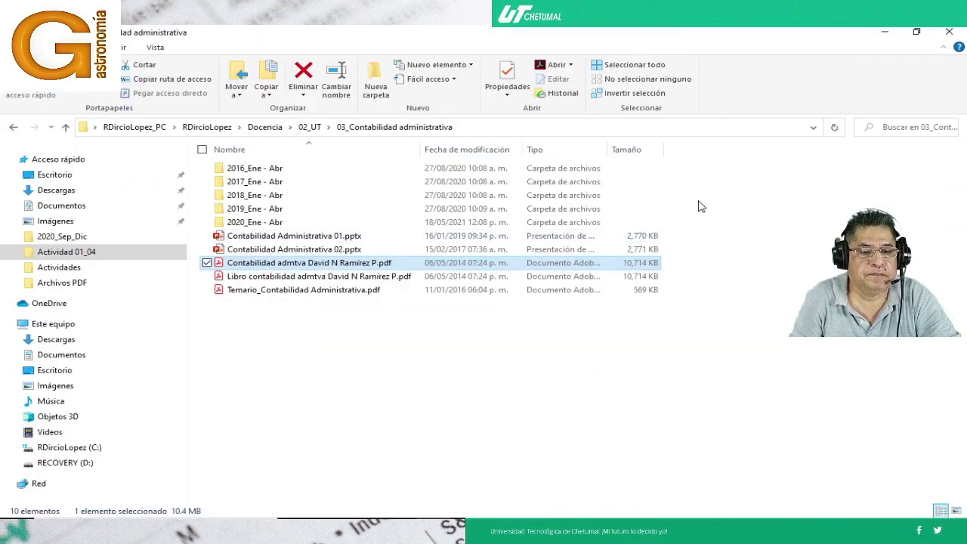
click(916, 35)
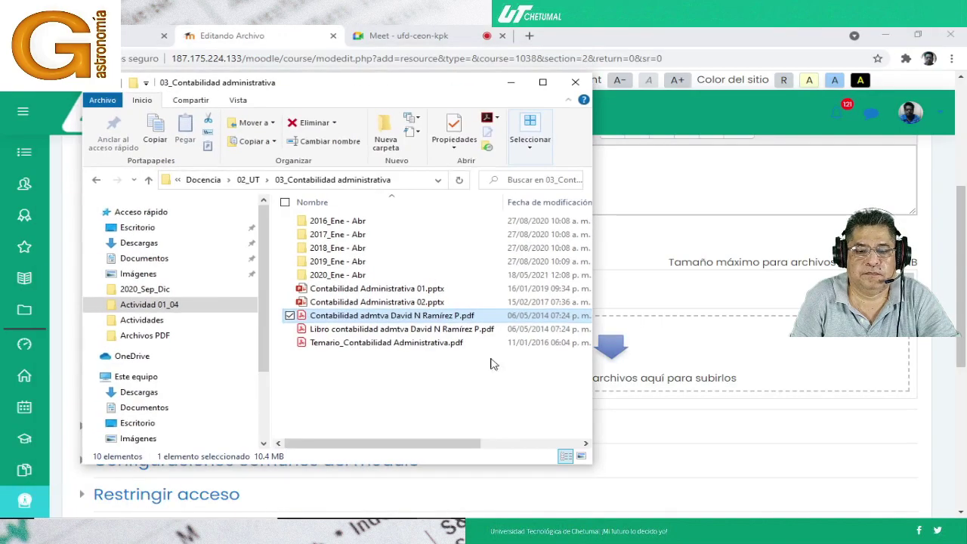
drag(385, 317, 704, 381)
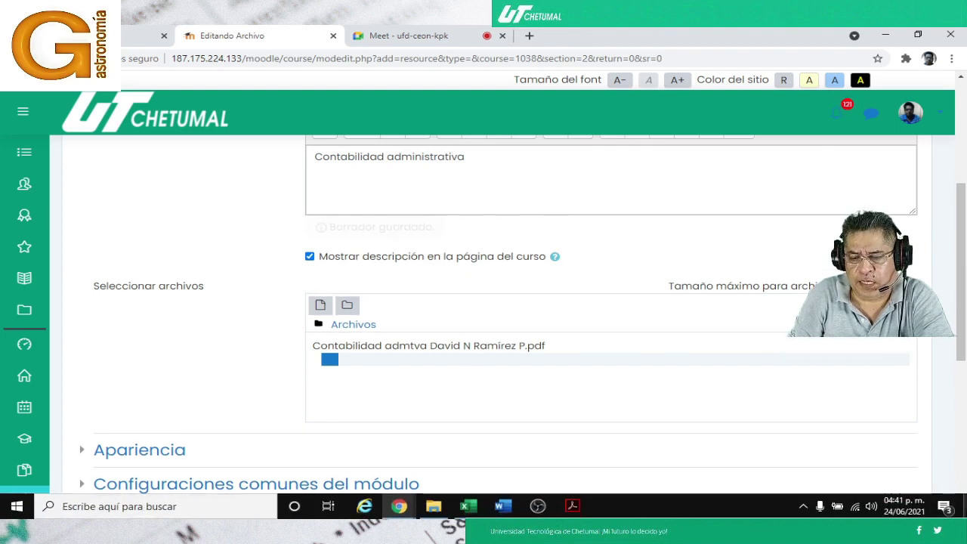
Launch MindManager 21 from the desktop and create a new map from the blank Radial Map template
click(964, 506)
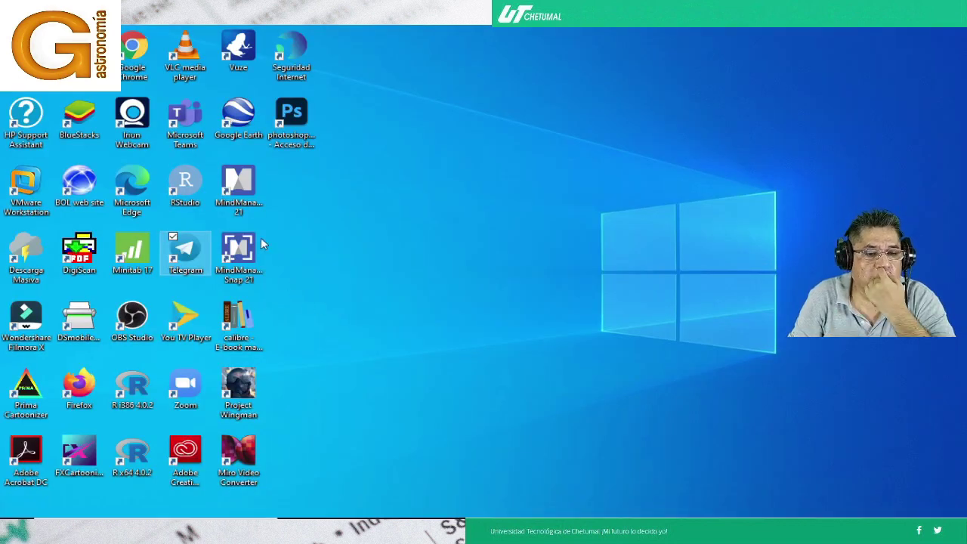
click(234, 189)
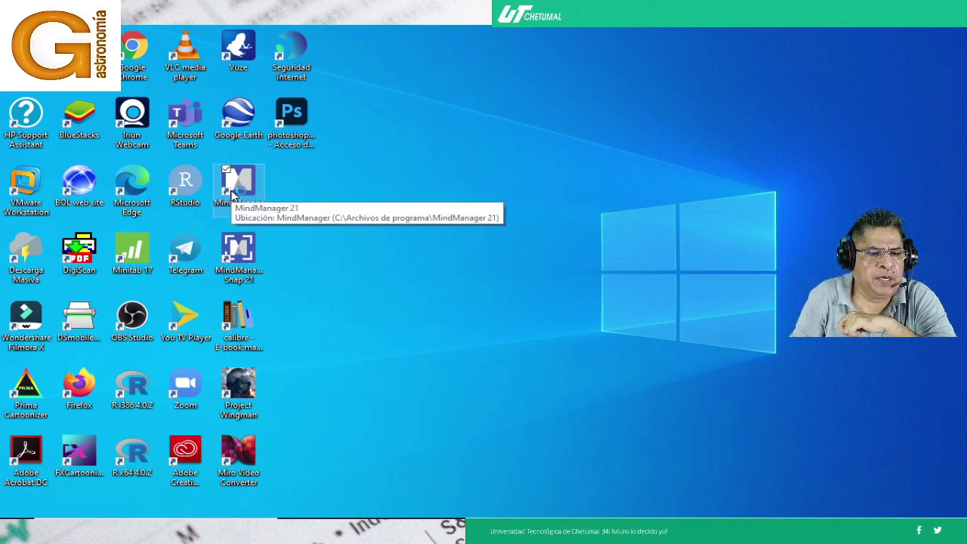
double_click(232, 195)
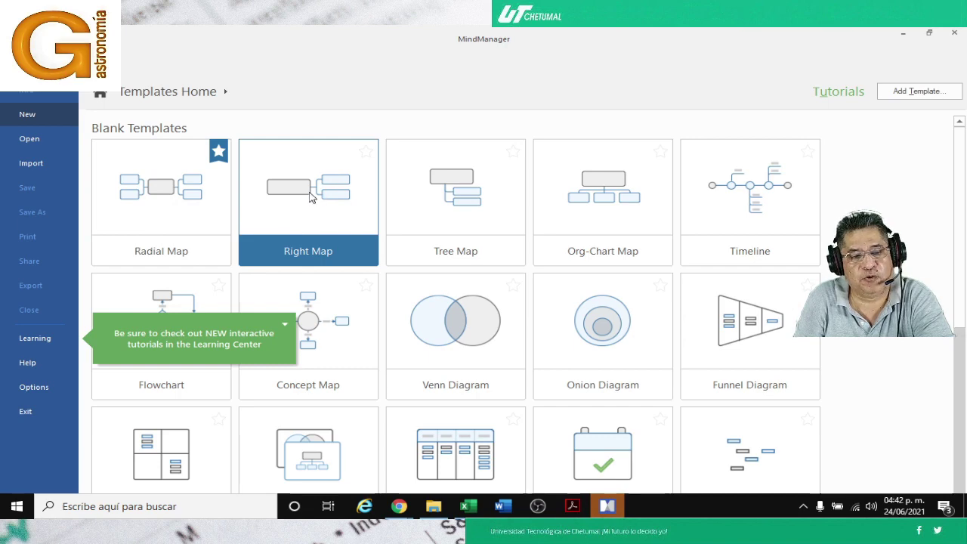
click(149, 187)
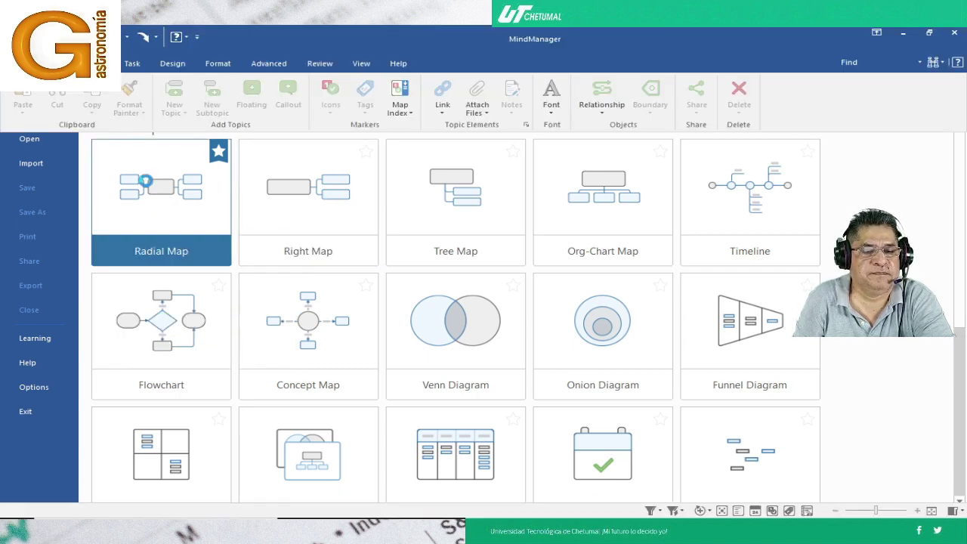
Add a main topic to the right of the central topic, followed by a chain of three nested subtopics
click(369, 316)
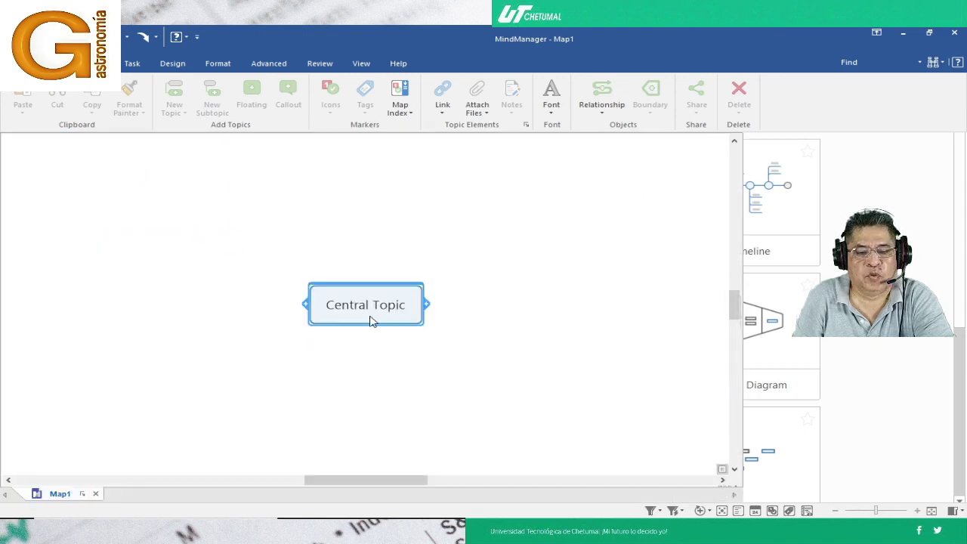
click(426, 310)
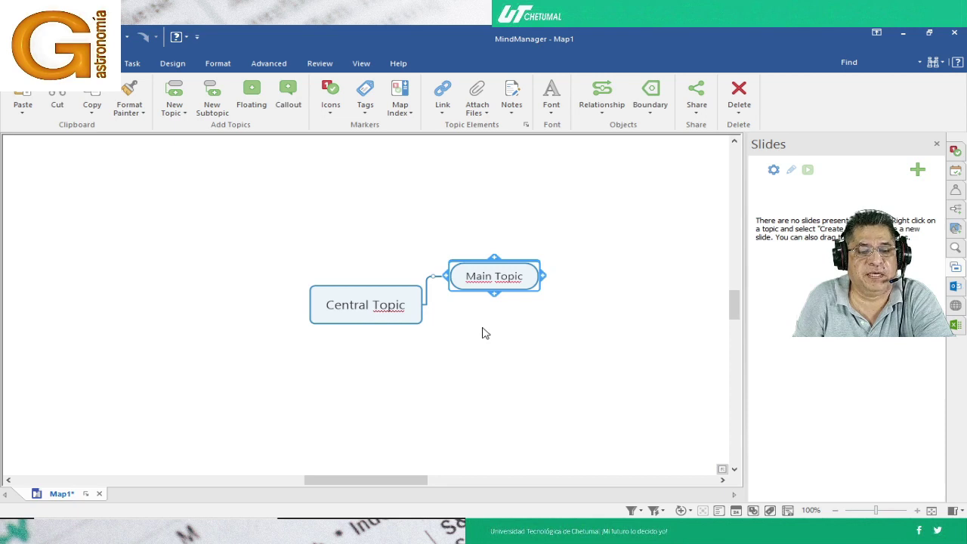
click(544, 277)
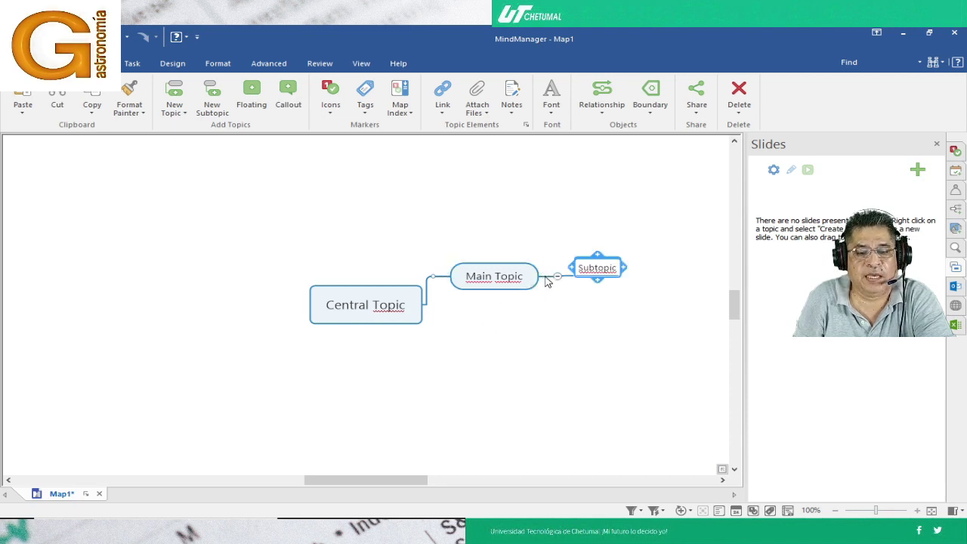
click(627, 272)
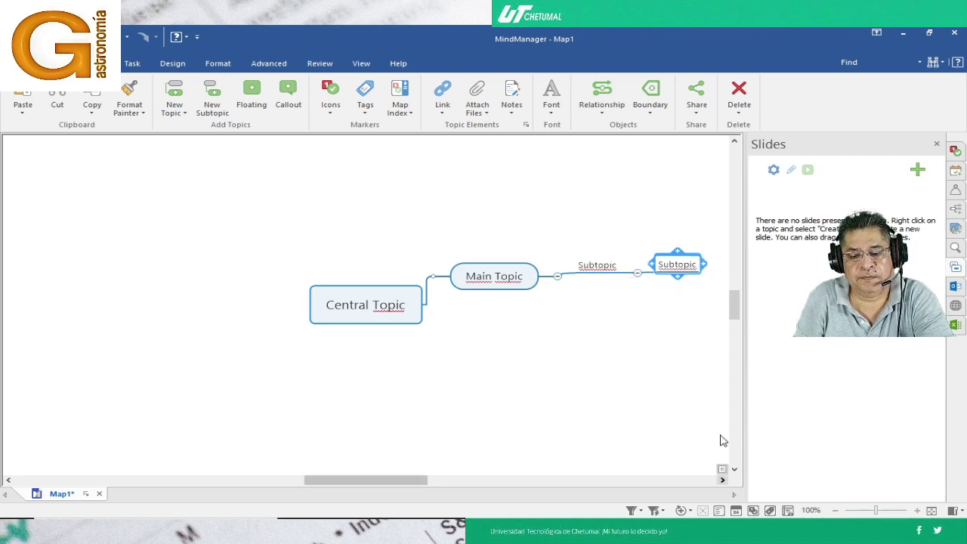
click(706, 268)
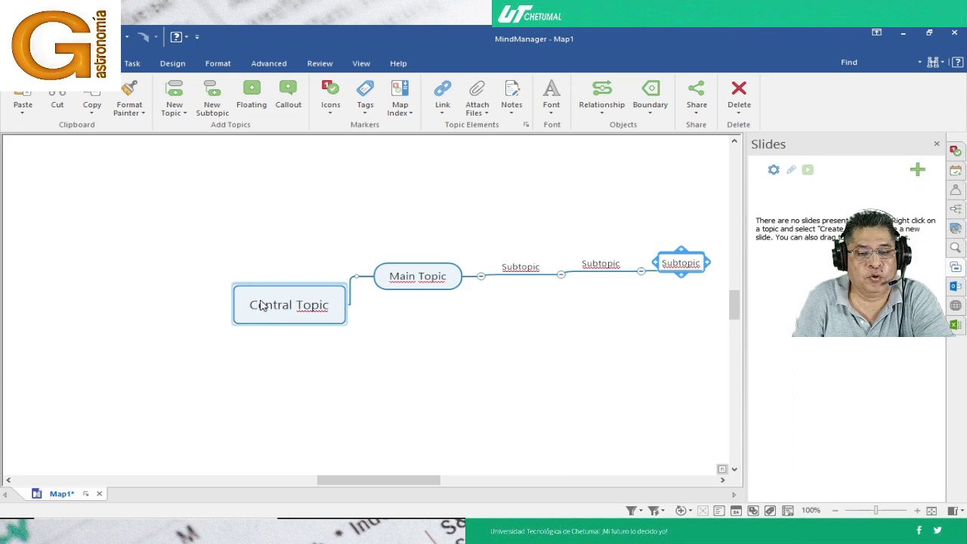
Add a main topic to the left of the central topic, followed by a chain of three nested subtopics
click(249, 293)
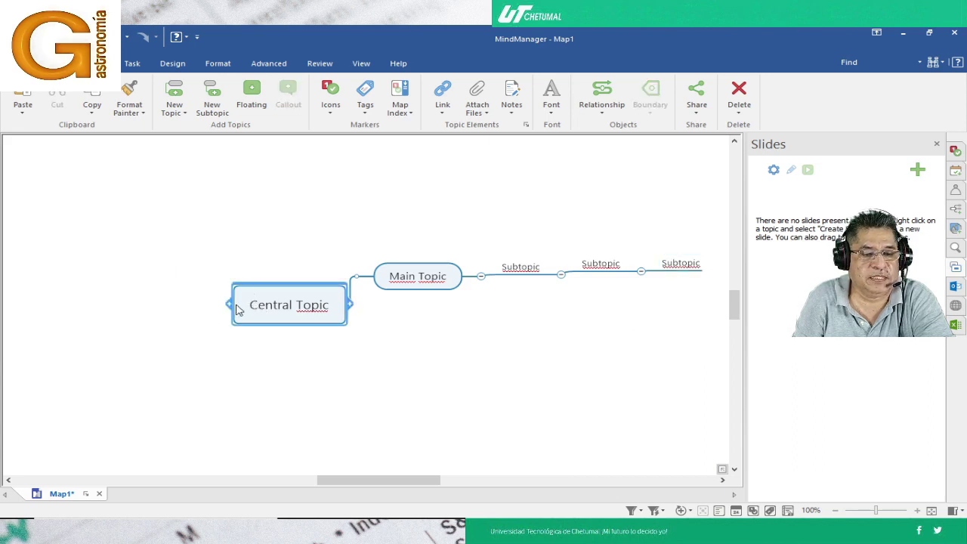
click(229, 306)
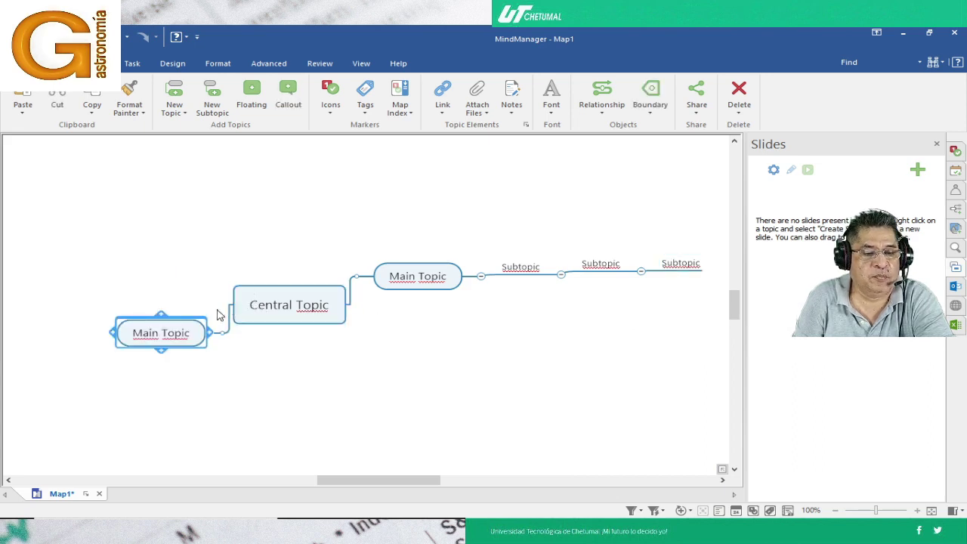
click(113, 337)
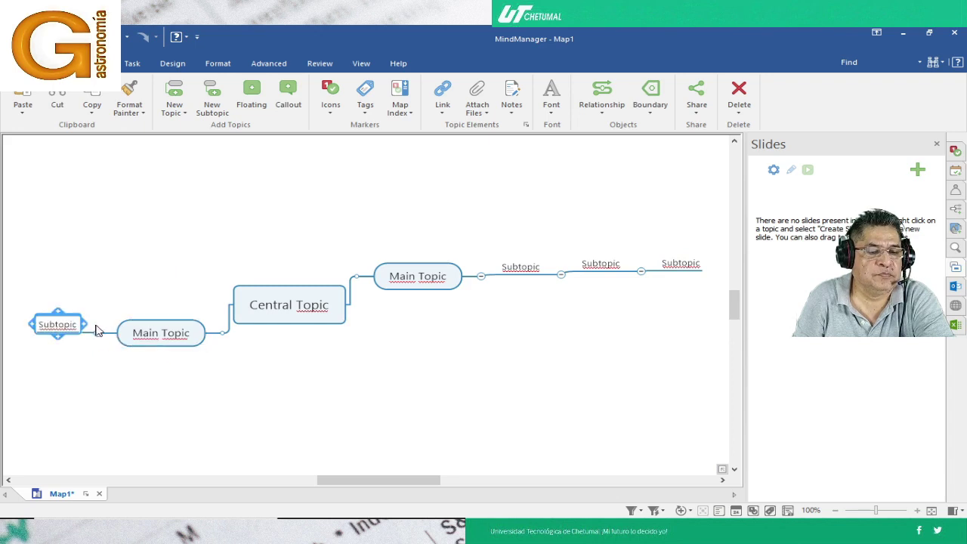
scroll(83, 327, down, 5)
scroll(83, 318, up, 3)
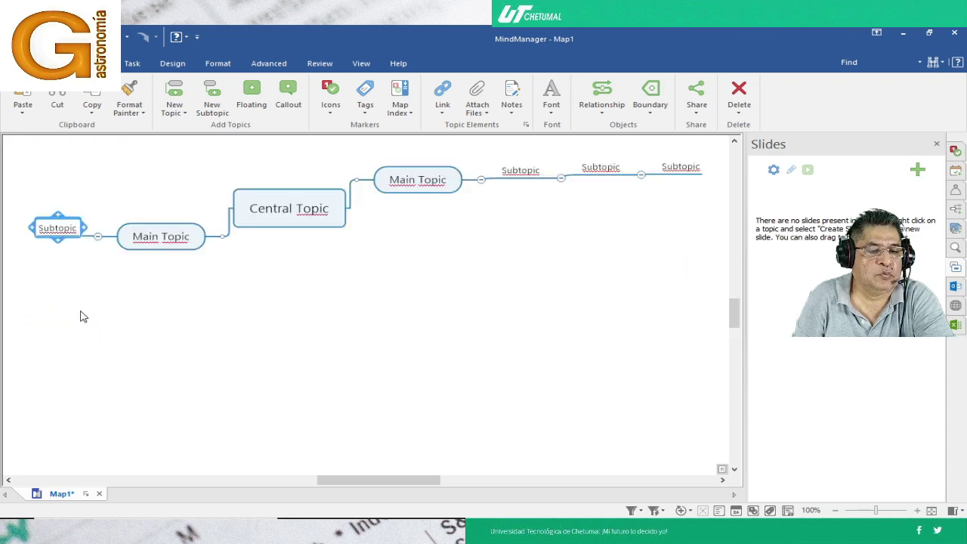
click(32, 228)
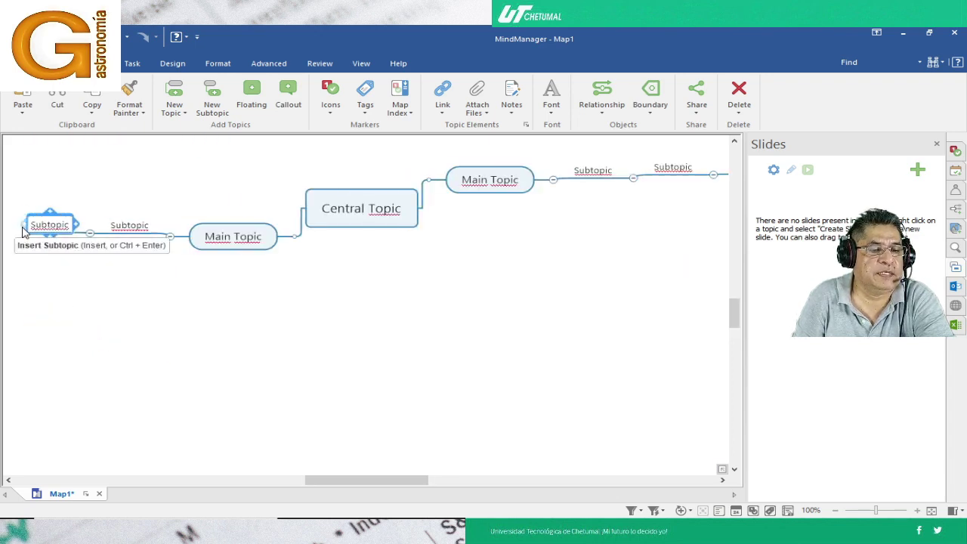
click(24, 225)
Add a second main topic on each side of the central topic
scroll(233, 294, up, 5)
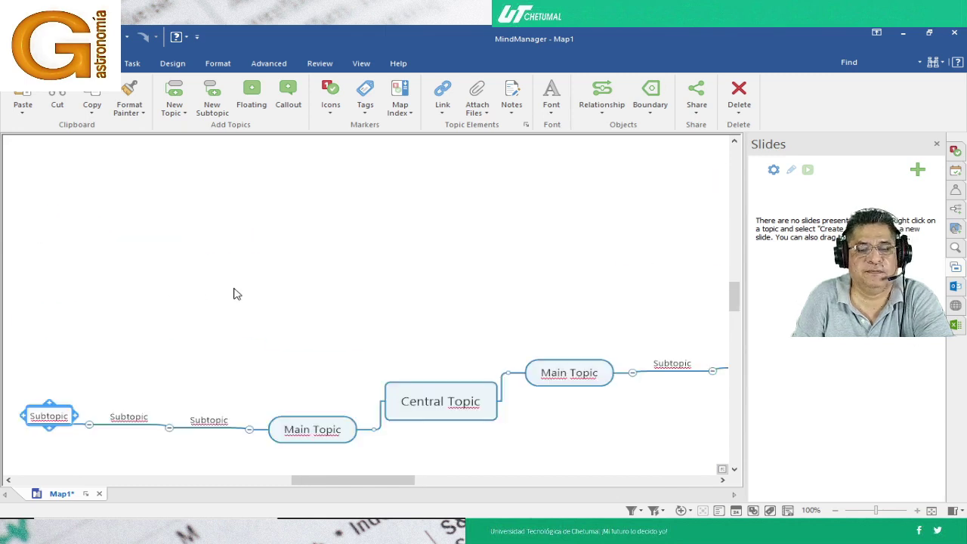
scroll(233, 293, down, 3)
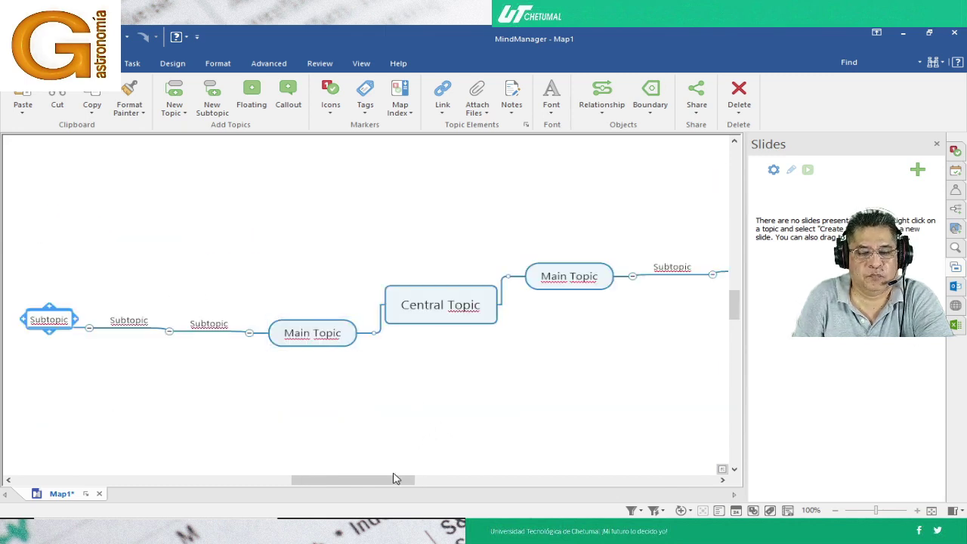
click(462, 312)
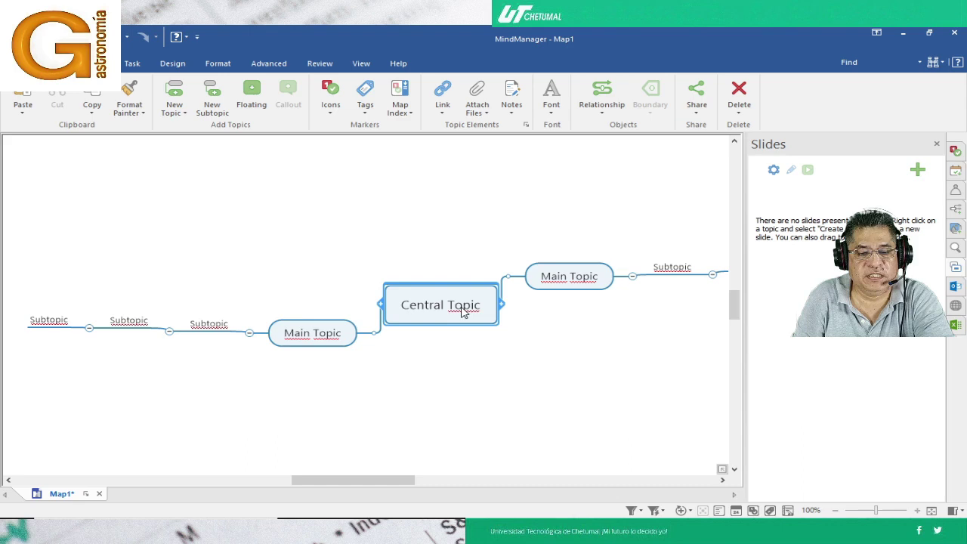
click(502, 305)
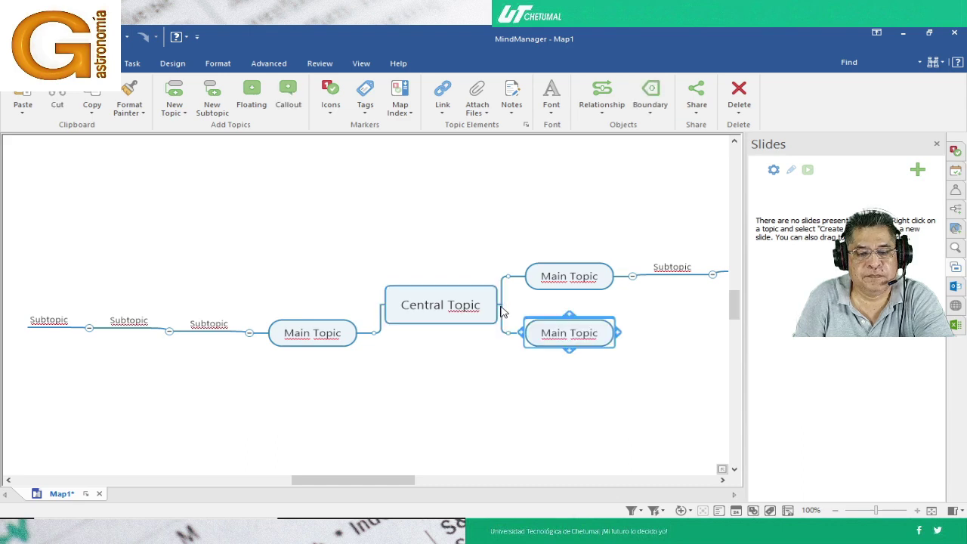
click(392, 309)
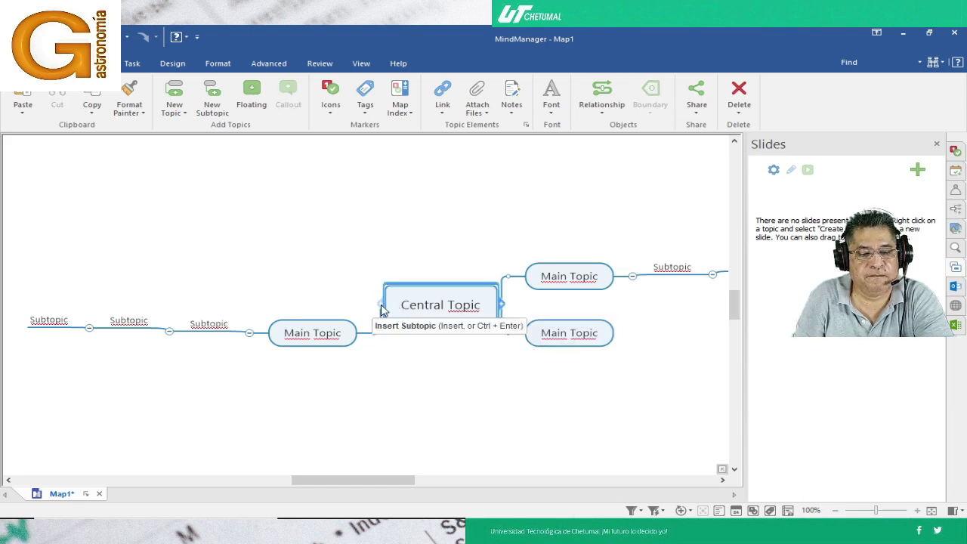
click(381, 310)
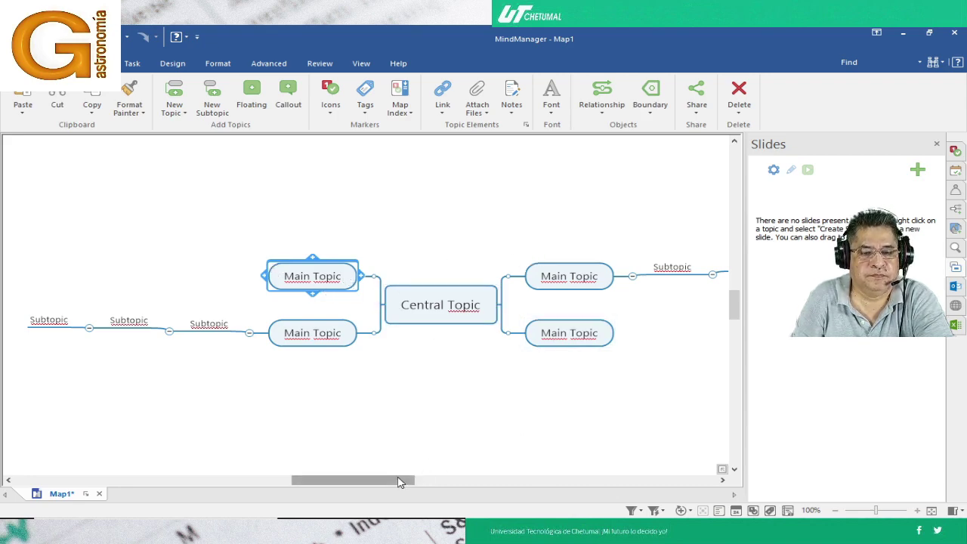
Rename the central topic of the mind map as "Contabilidad de costos"
drag(400, 481, 435, 481)
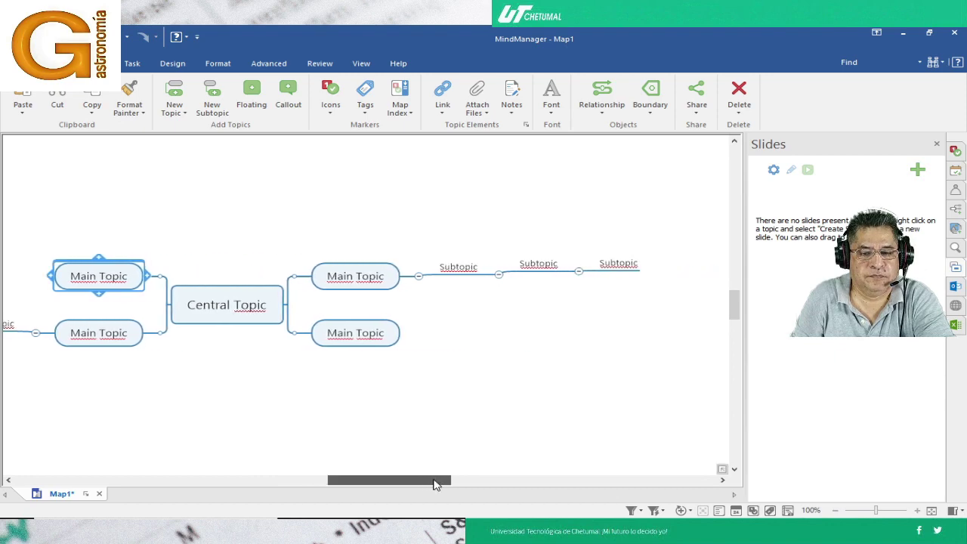
click(219, 312)
key(BackSpace)
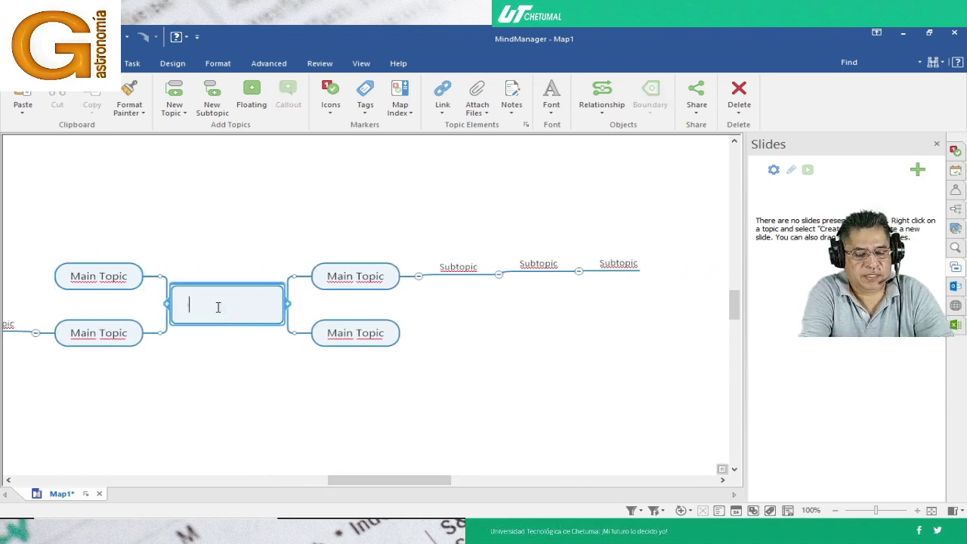
text(Contab)
text(i)
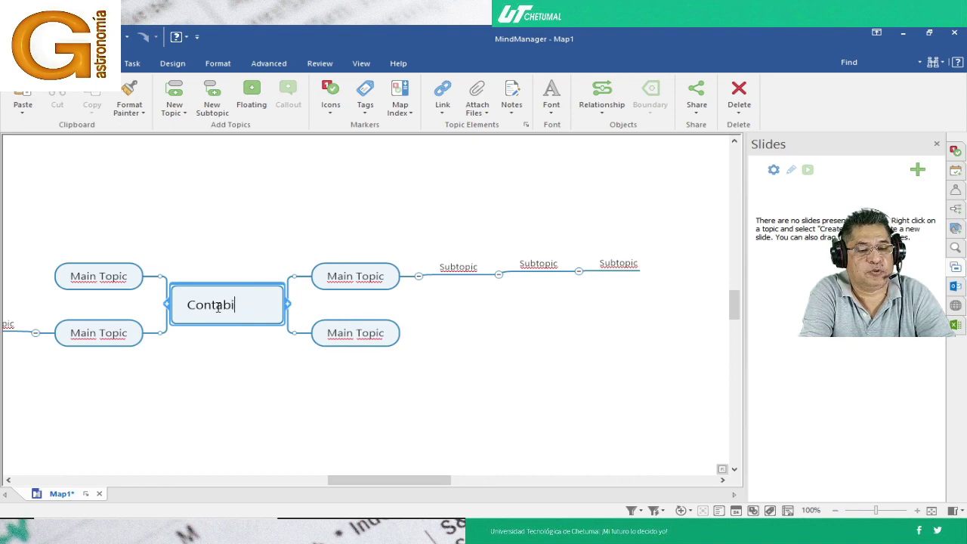
text(lidad de costos)
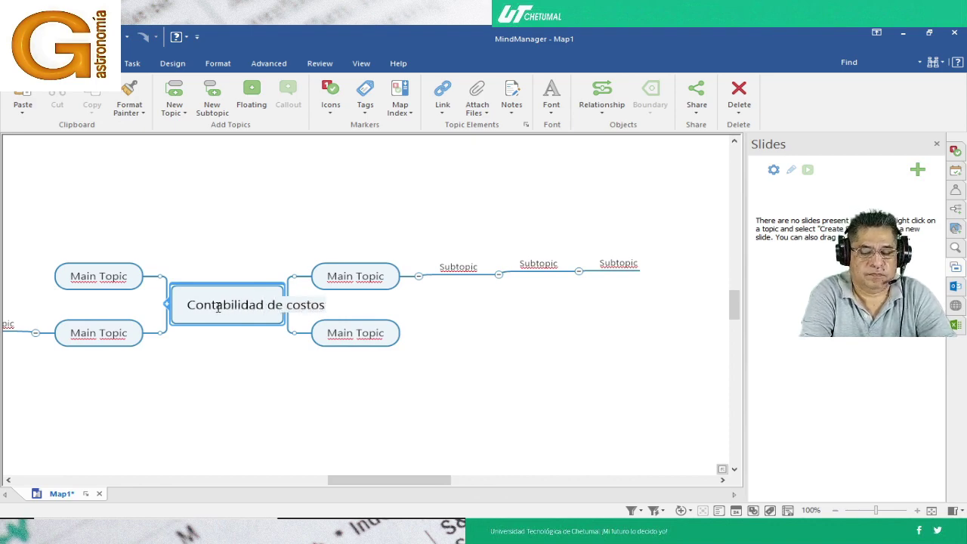
key(Return)
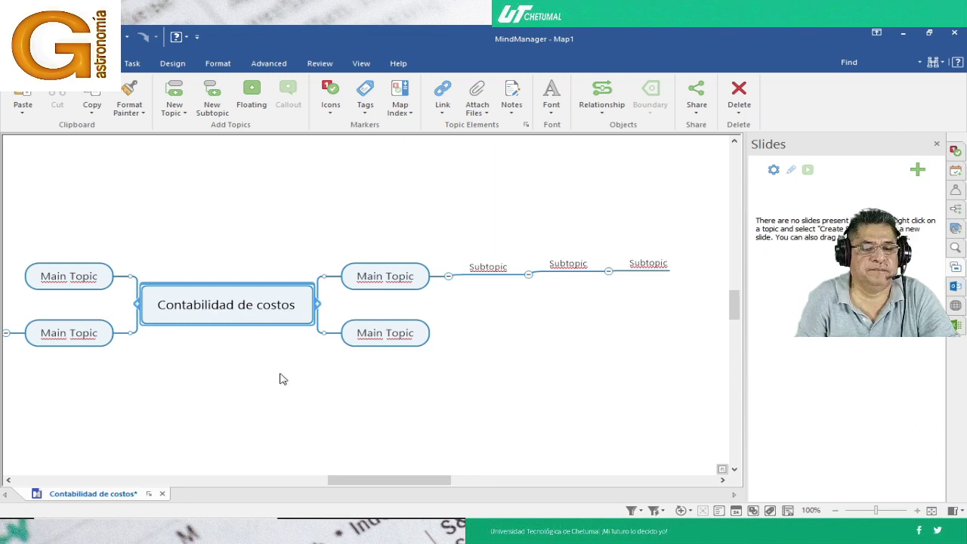
Rename the upper main topic that branches off to the right as "Tema 1" and its first subtopic as "Tema 1.1."
click(372, 283)
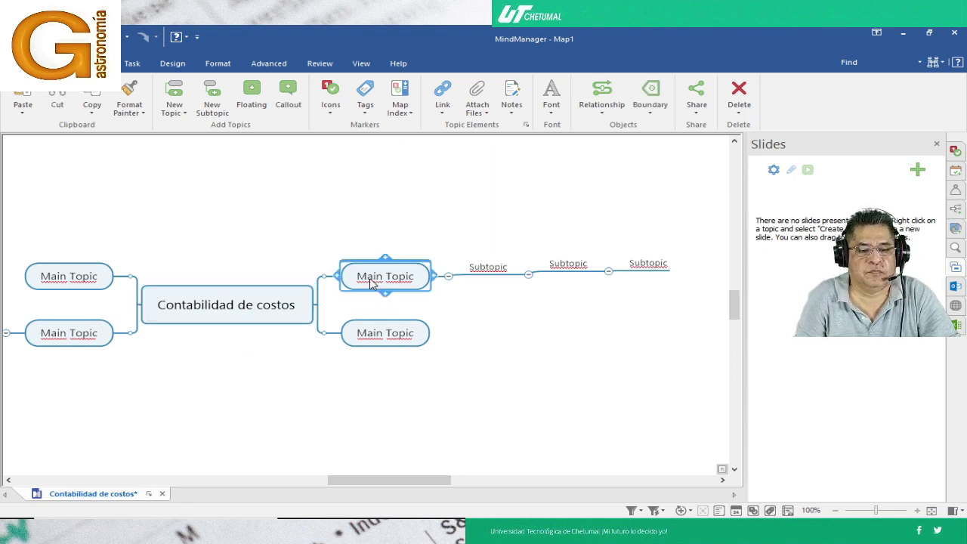
click(370, 283)
key(BackSpace)
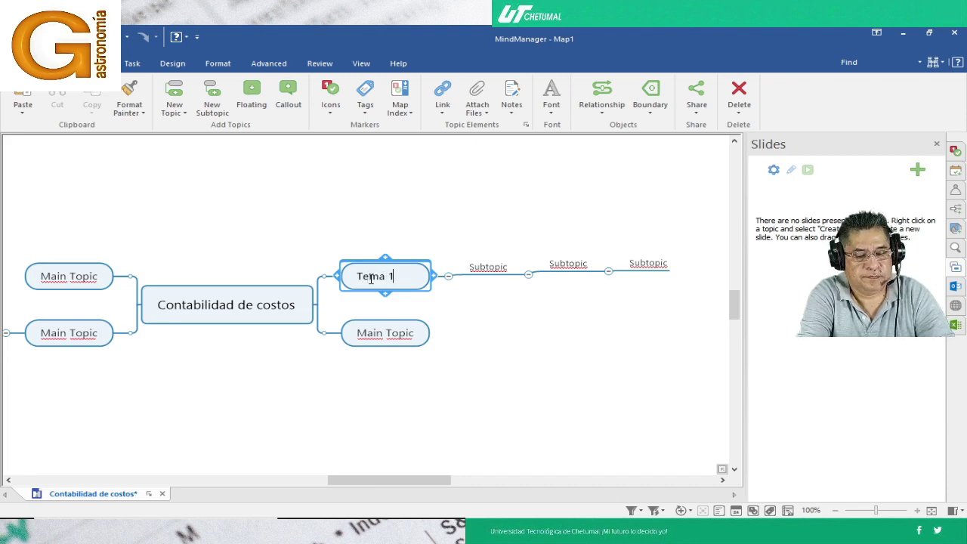
click(486, 271)
click(483, 272)
key(BackSpace)
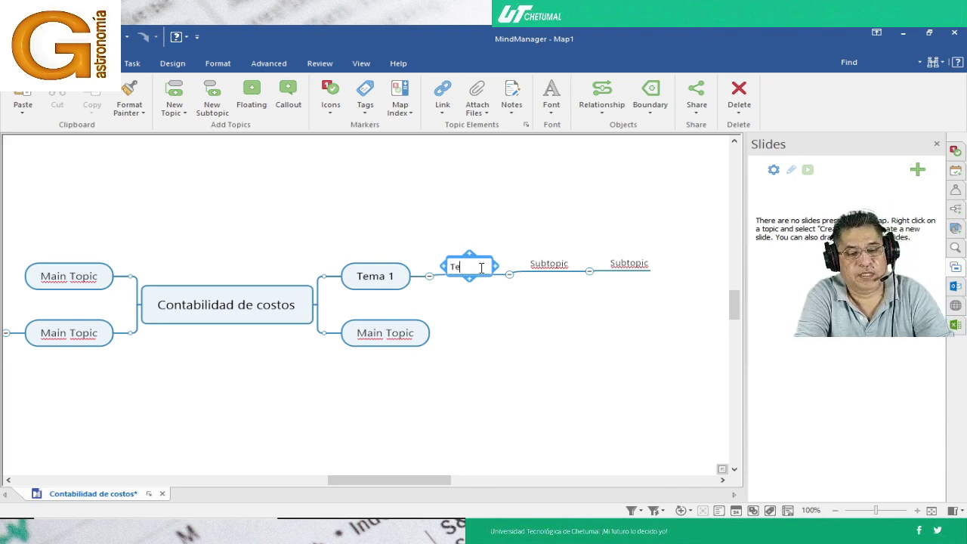
Rename the remaining two subtopics in the Tema 1 chain as "Tema 1.1.1" and "Tema 1.1.1.1"
click(540, 270)
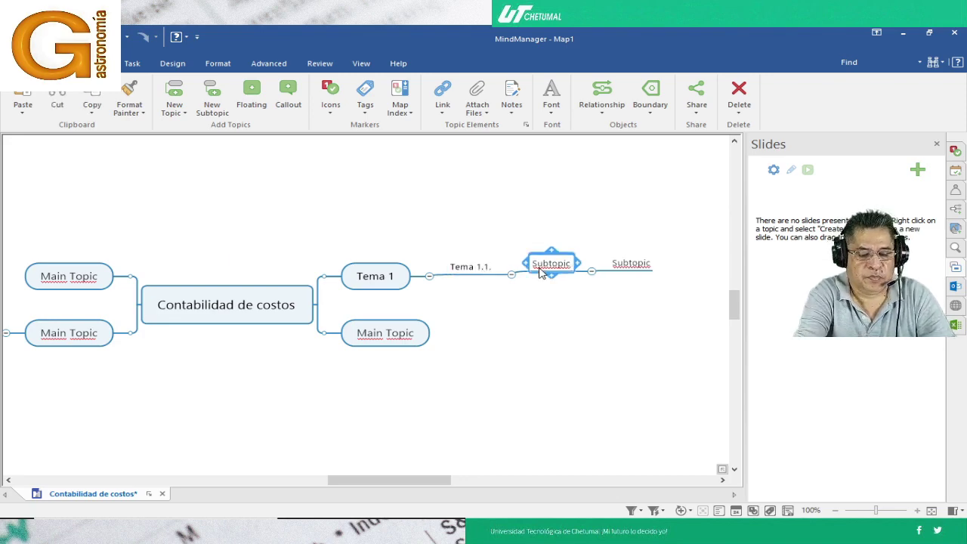
text(Tema 1.1)
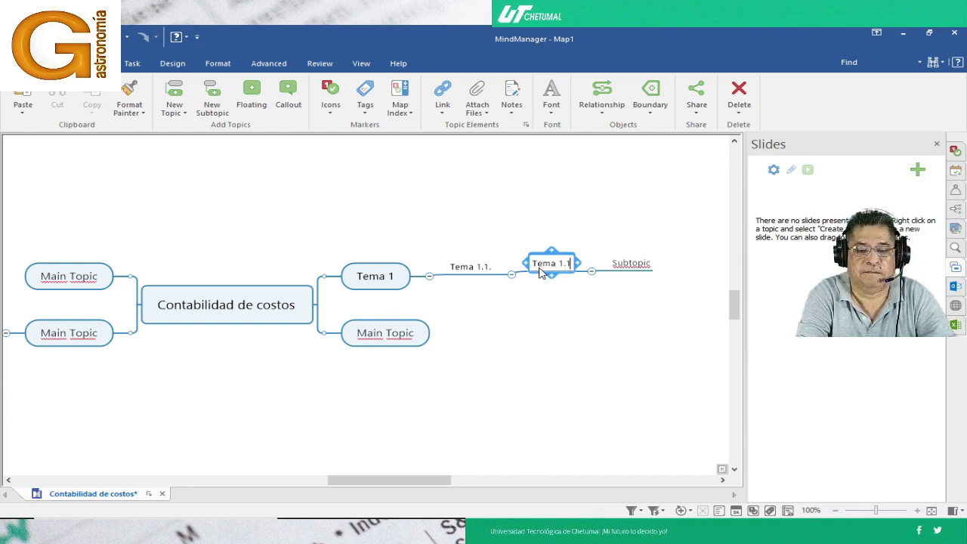
text(.1)
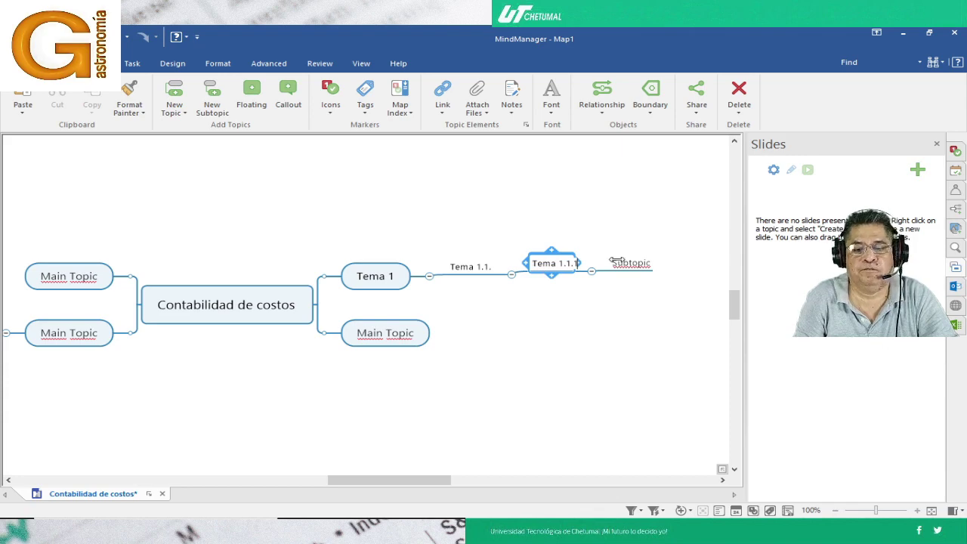
click(634, 274)
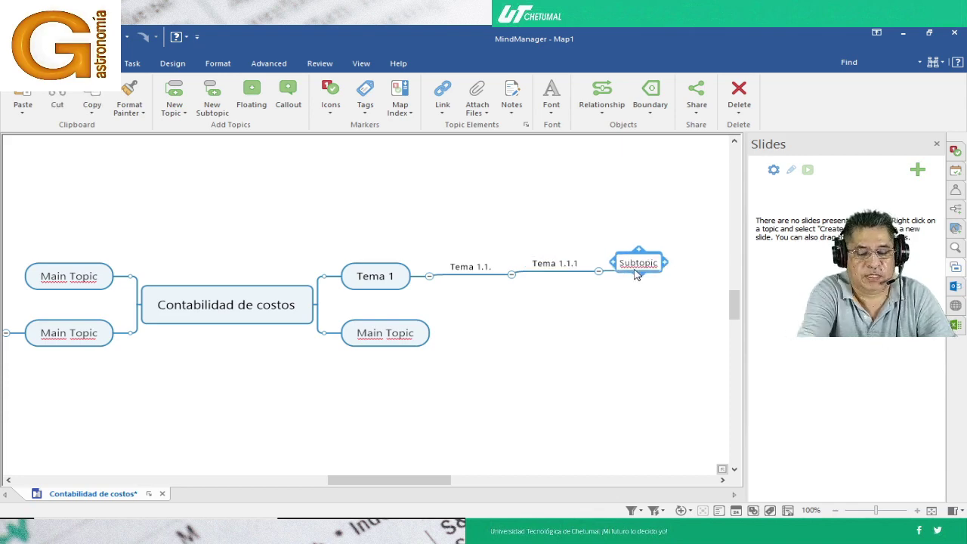
text(Tema 1.1.1.1)
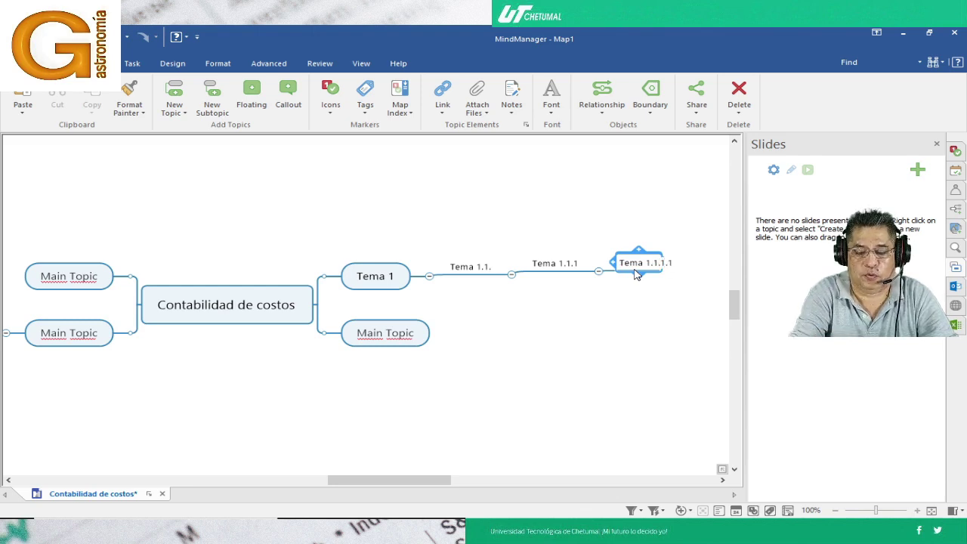
key(Return)
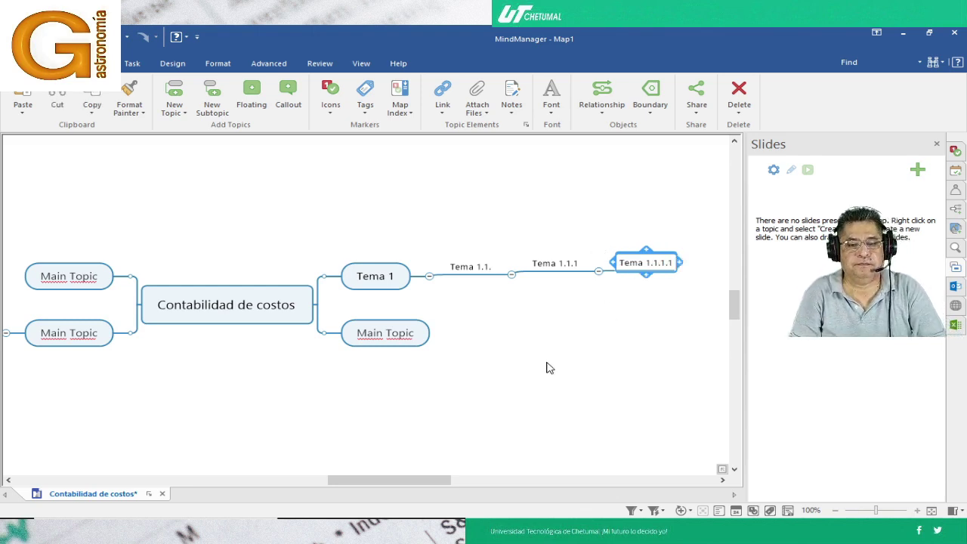
scroll(549, 368, down, 3)
scroll(549, 368, up, 3)
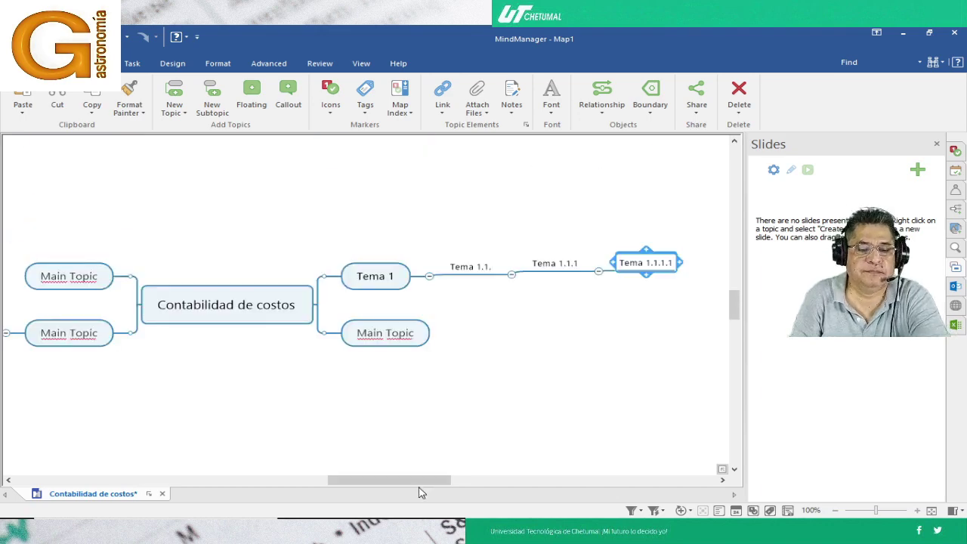
mouse_move(430, 479)
mouse_down()
mouse_move(371, 481)
mouse_move(427, 481)
mouse_up()
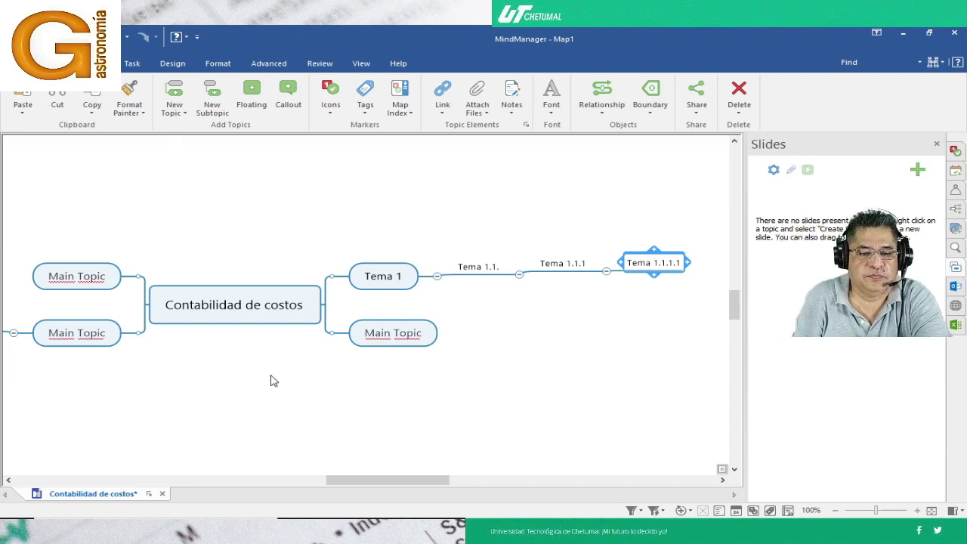
mouse_move(391, 483)
mouse_down()
mouse_move(307, 488)
mouse_move(382, 483)
mouse_up()
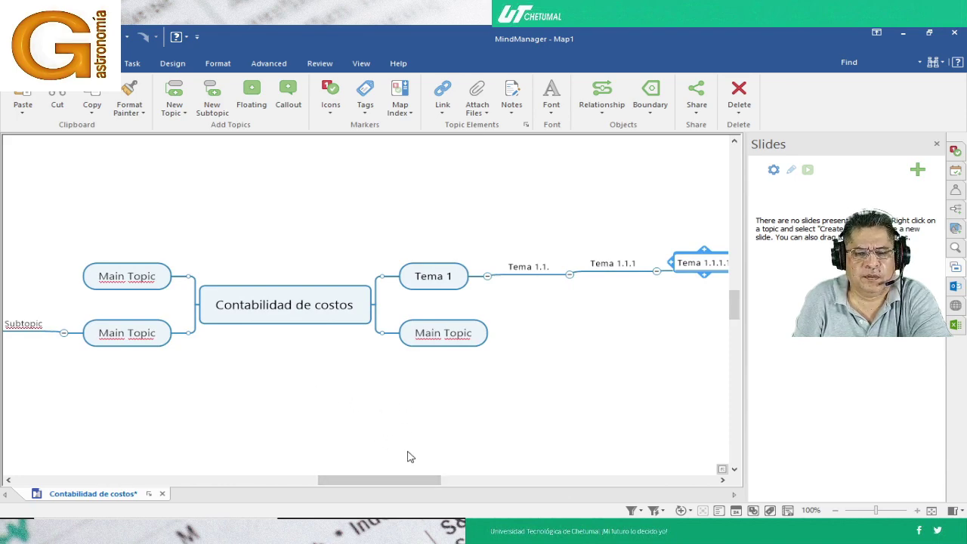
Switch to Chrome to check the accounting PDF's upload in Moodle and the Google Meet call, and return to MindManager
mouse_move(420, 518)
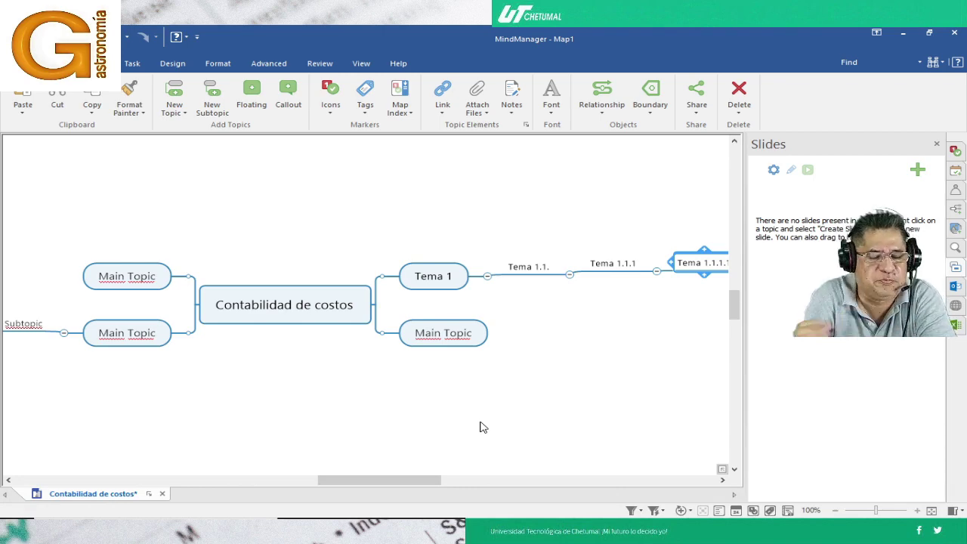
mouse_move(322, 529)
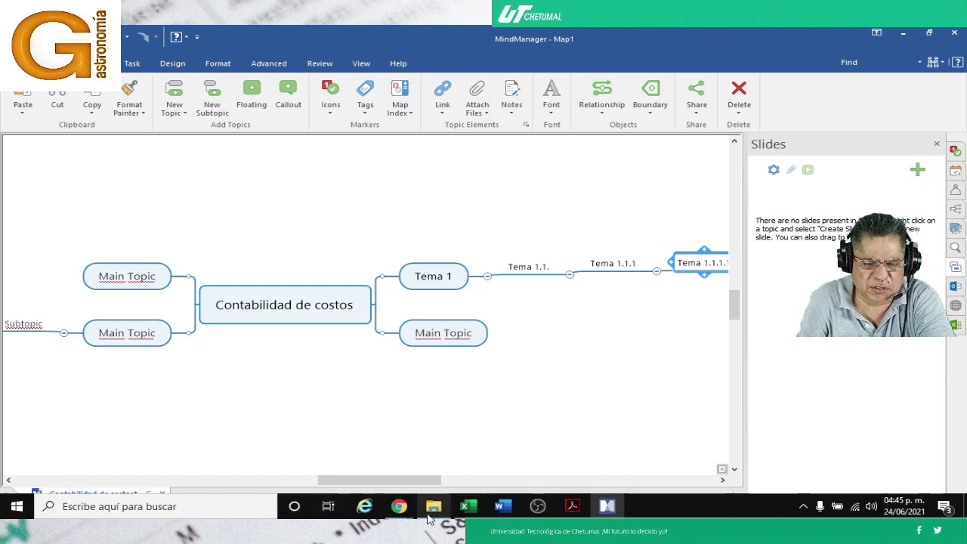
mouse_move(399, 507)
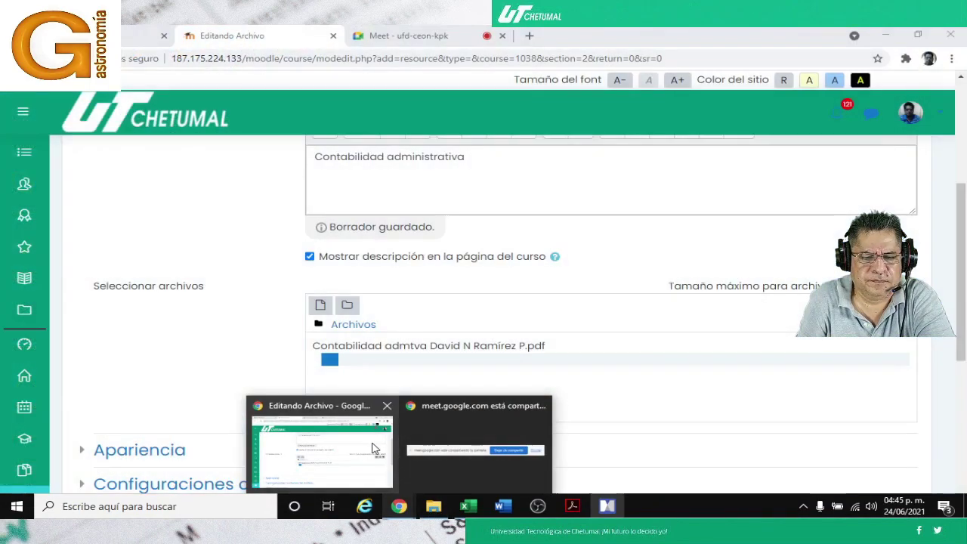
click(375, 448)
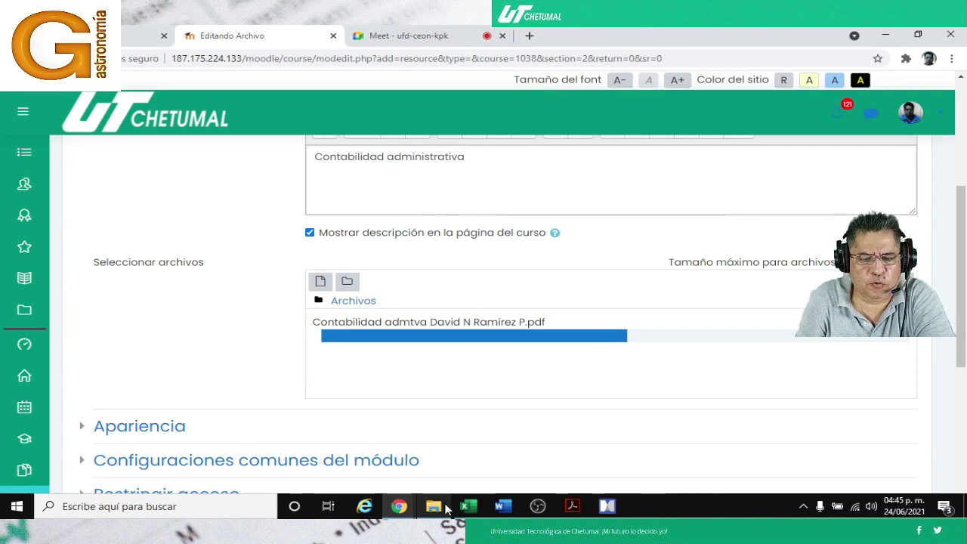
click(403, 513)
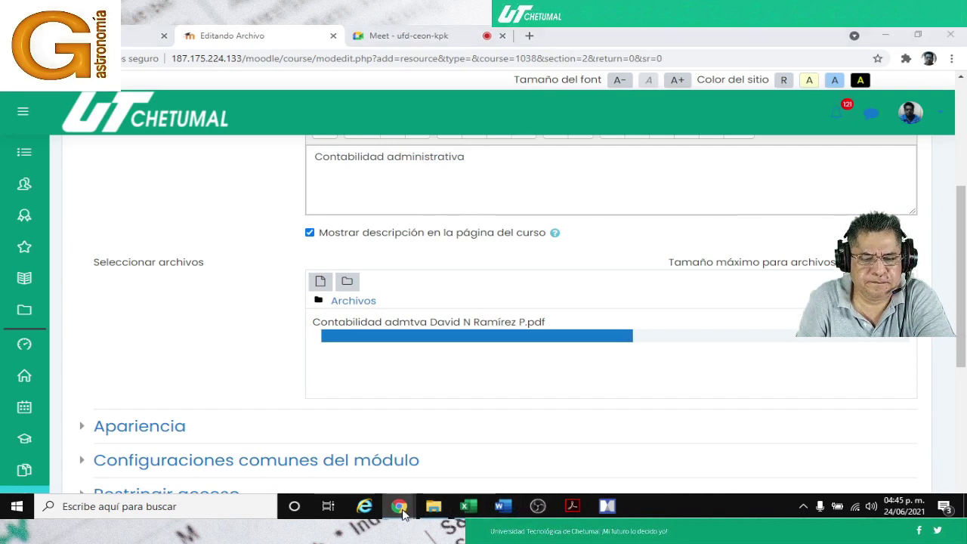
click(396, 34)
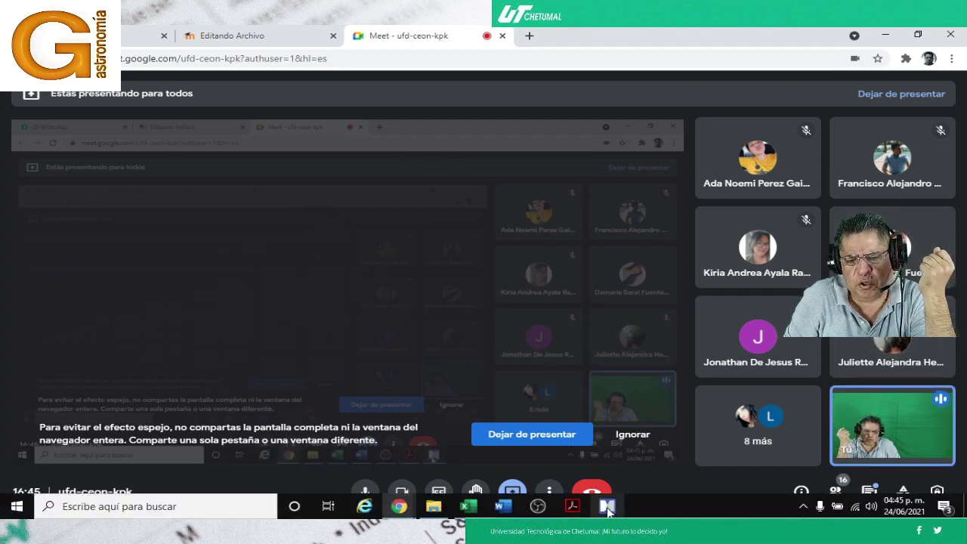
click(608, 507)
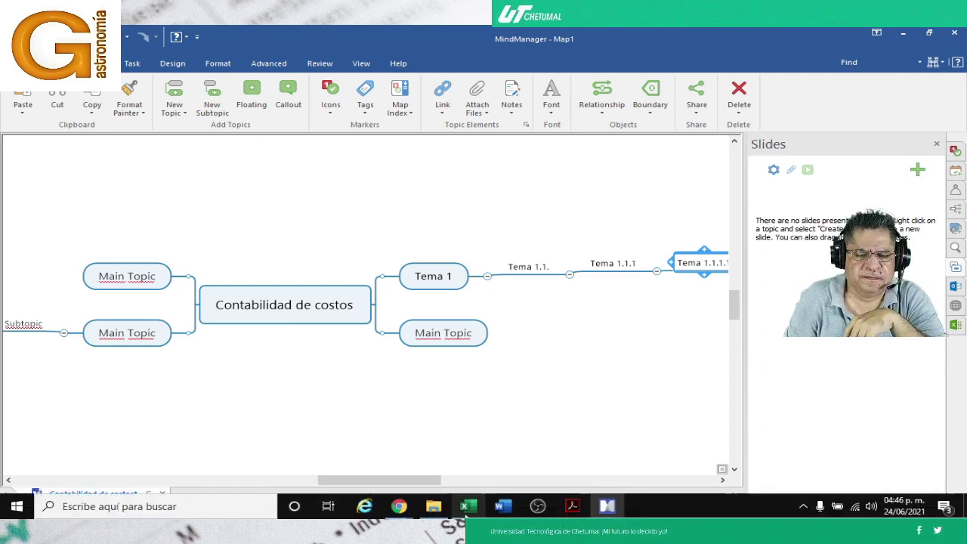
Switch to Chrome and search Google for "lucidchart gratis" in a new tab
mouse_move(399, 508)
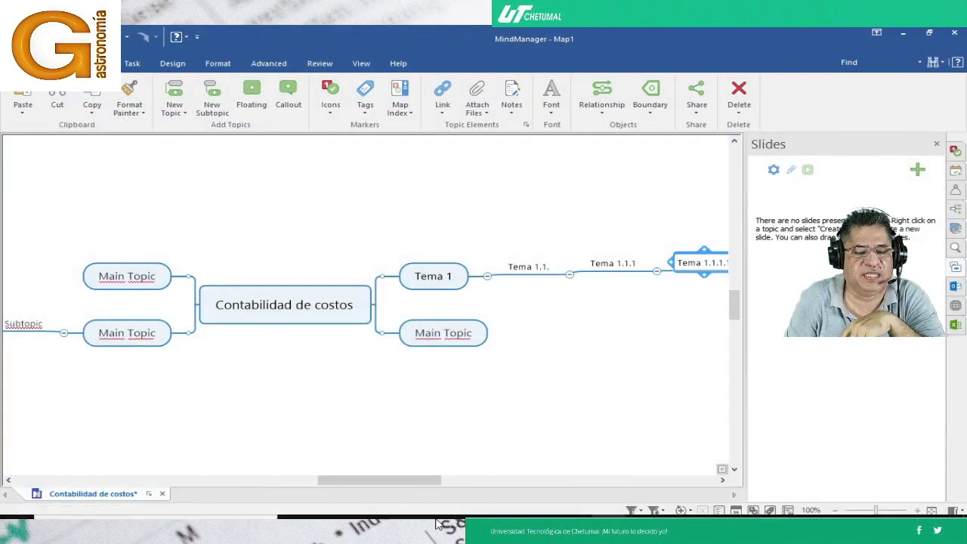
click(367, 446)
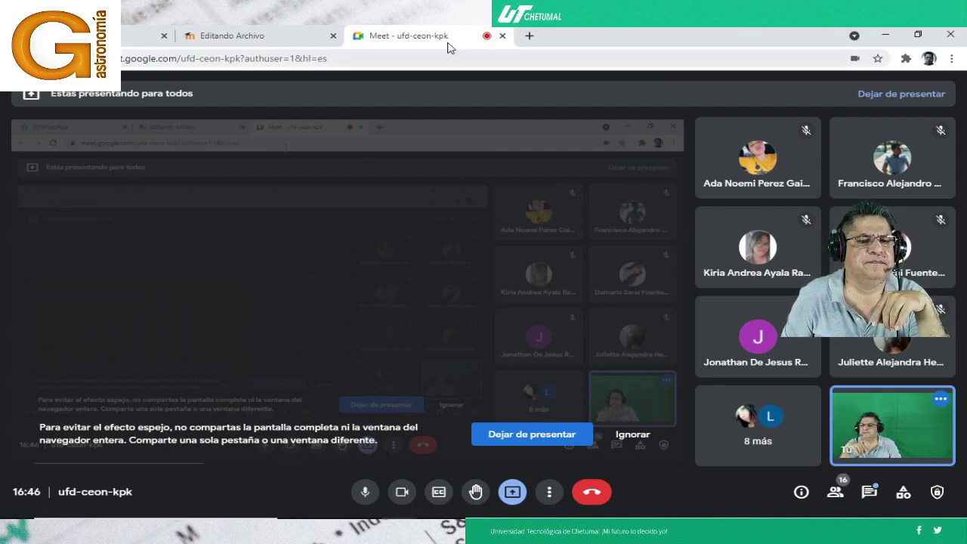
click(528, 35)
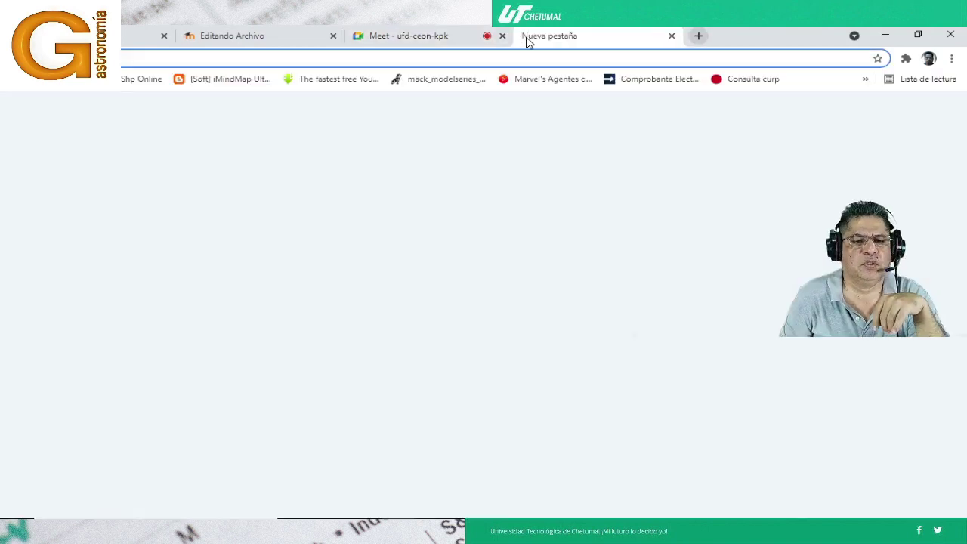
text(lucic)
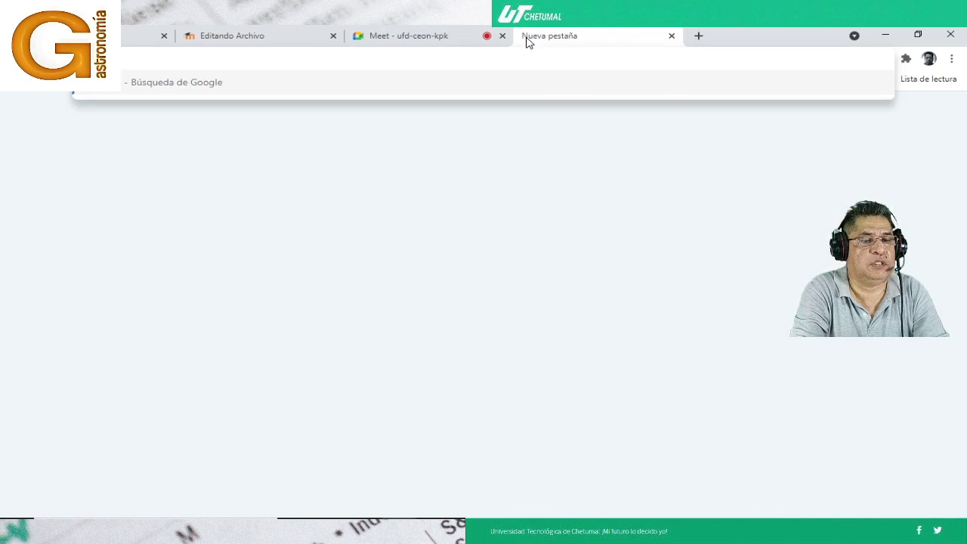
key(BackSpace)
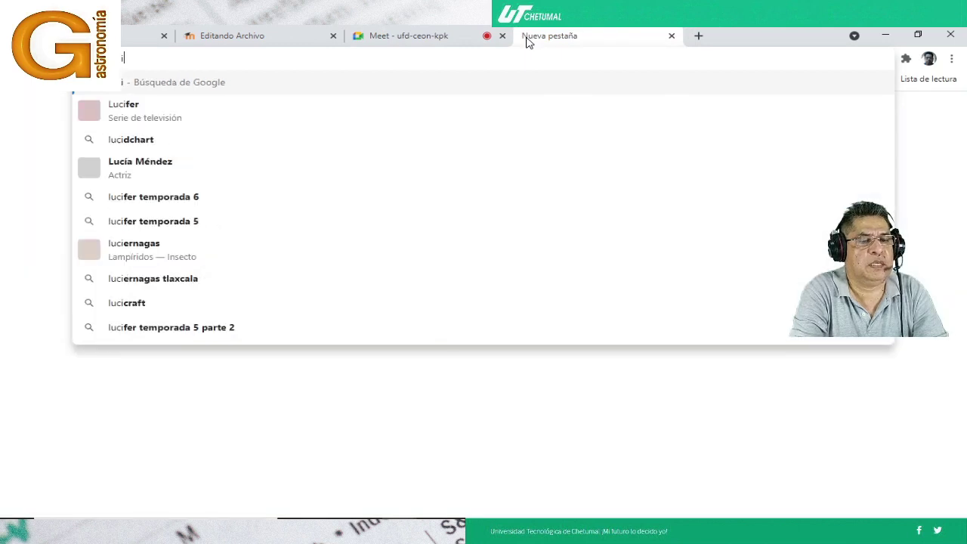
text(d)
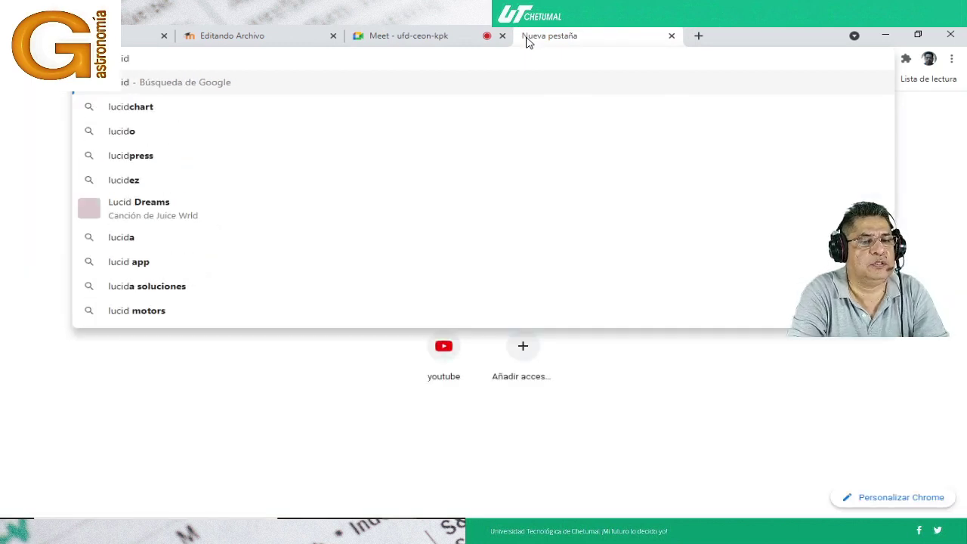
text(cg)
key(BackSpace)
text(h)
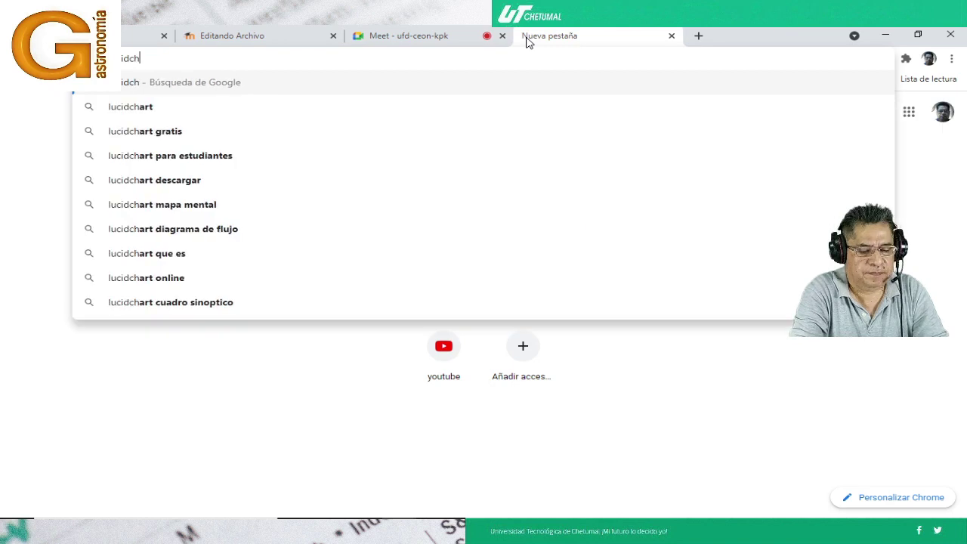
text(art)
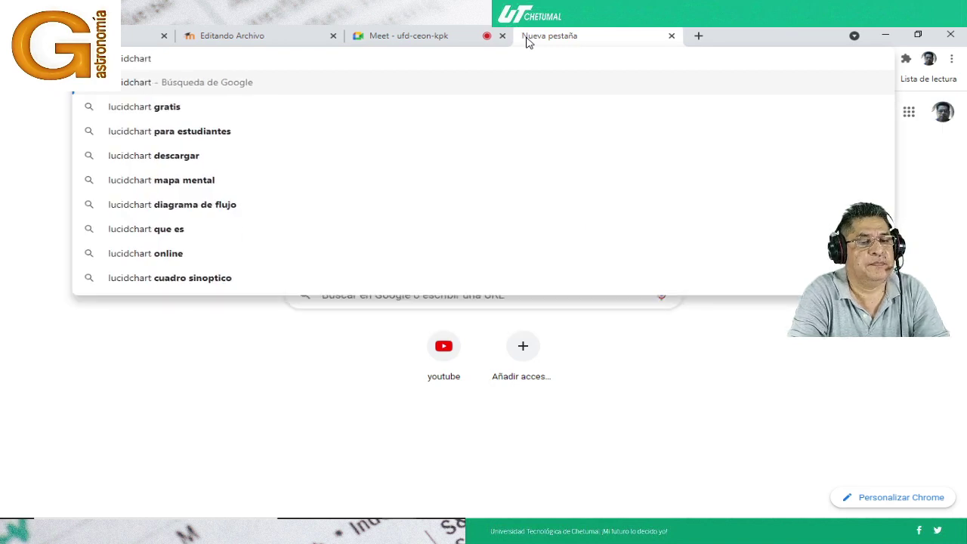
click(143, 107)
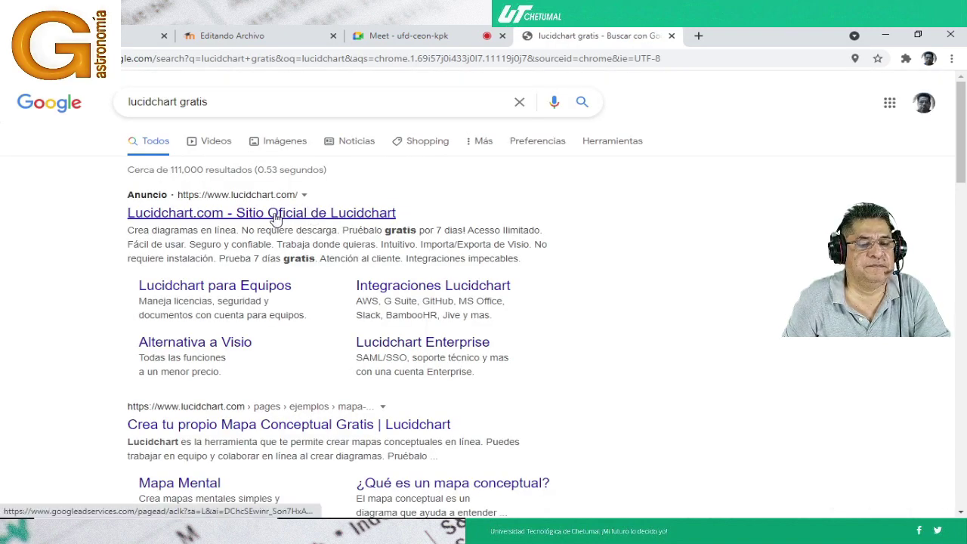
Open the official Lucidchart site from the search results and look over its landing page
click(275, 217)
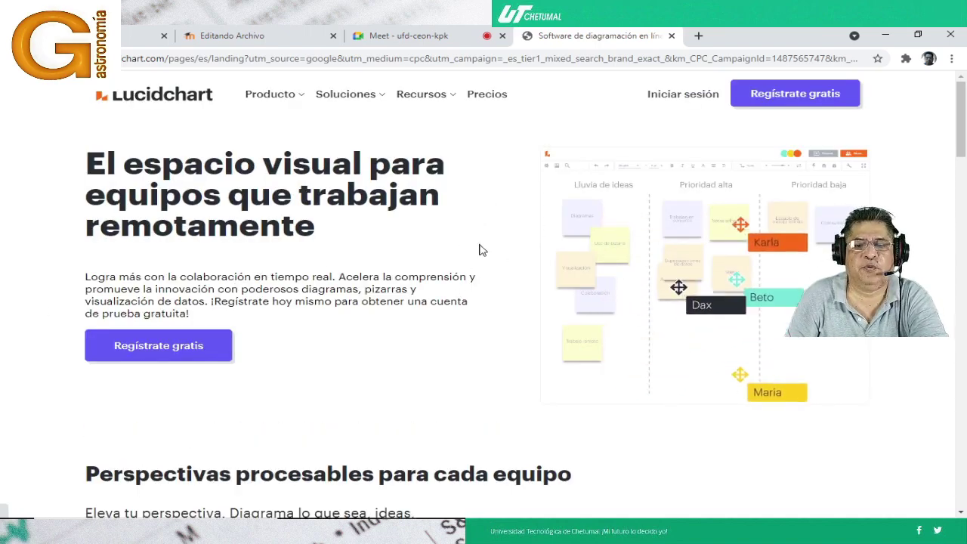
scroll(497, 186, down, 2)
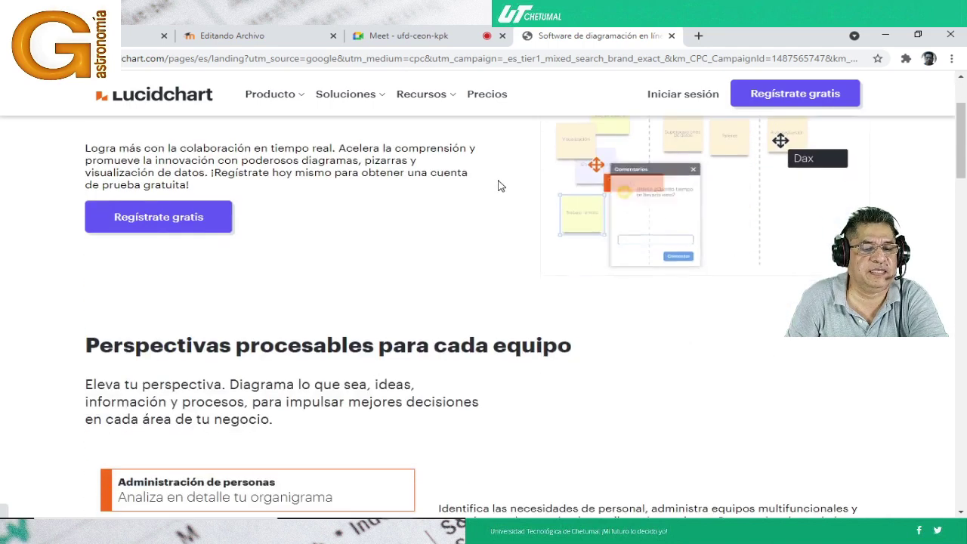
Examine the team solutions, customer logos and diagramming features described on the Lucidchart landing page
scroll(498, 186, down, 3)
scroll(444, 192, down, 2)
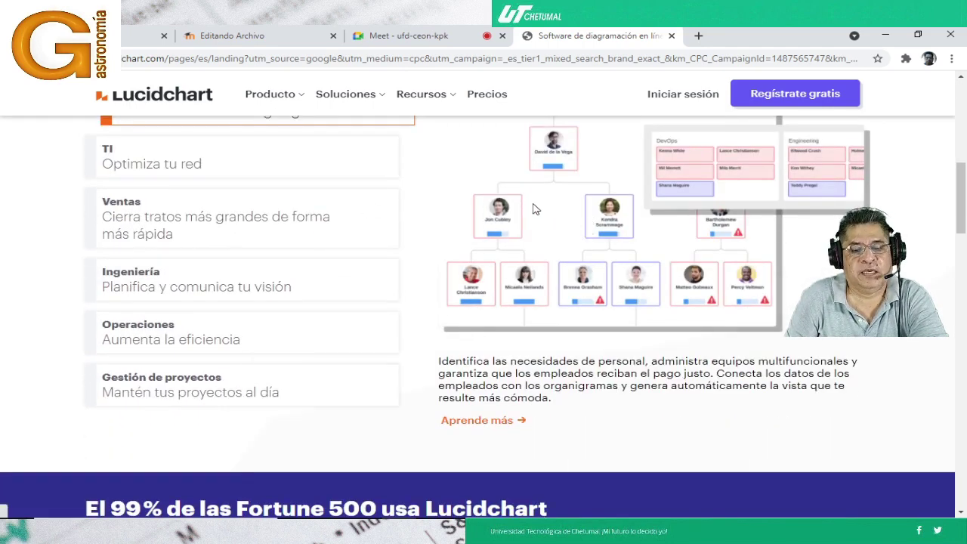
scroll(533, 210, down, 7)
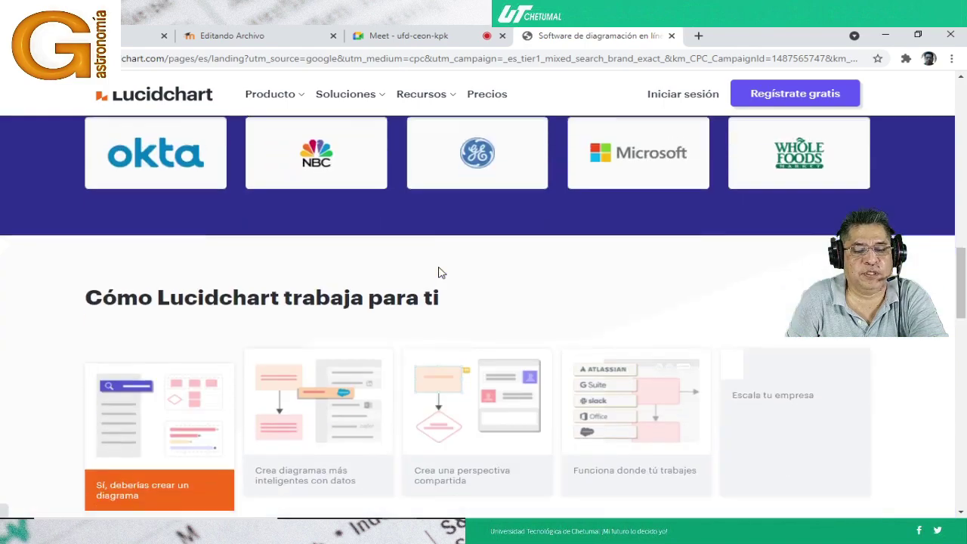
scroll(441, 273, down, 2)
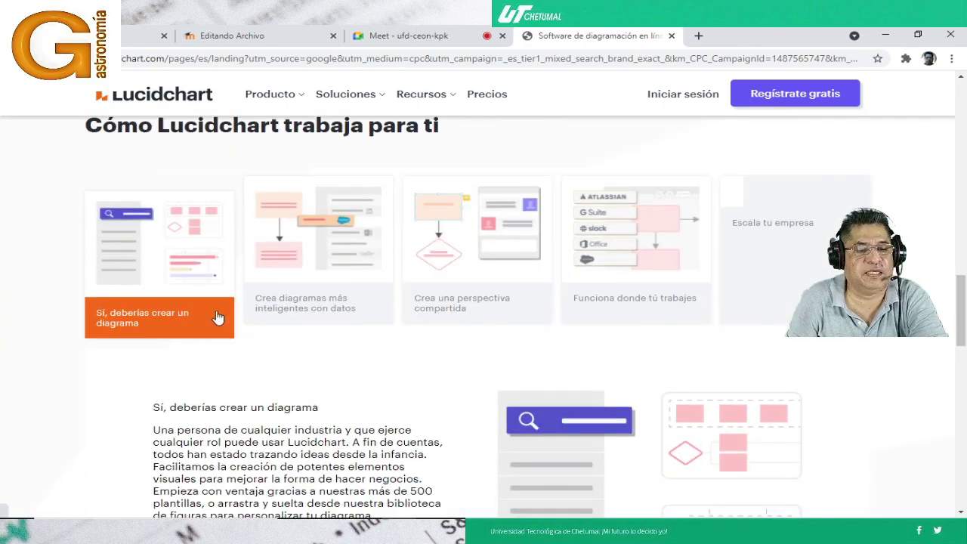
scroll(468, 340, down, 2)
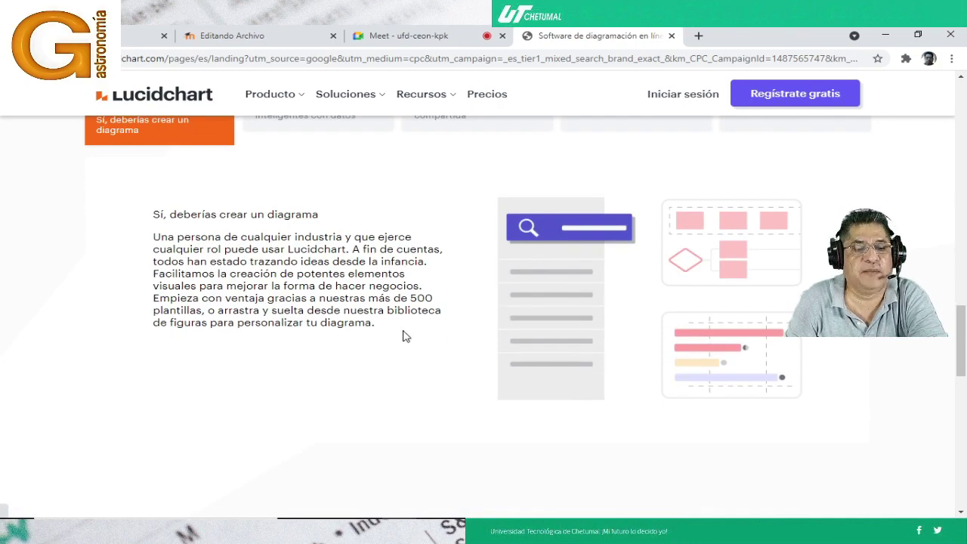
scroll(416, 266, up, 10)
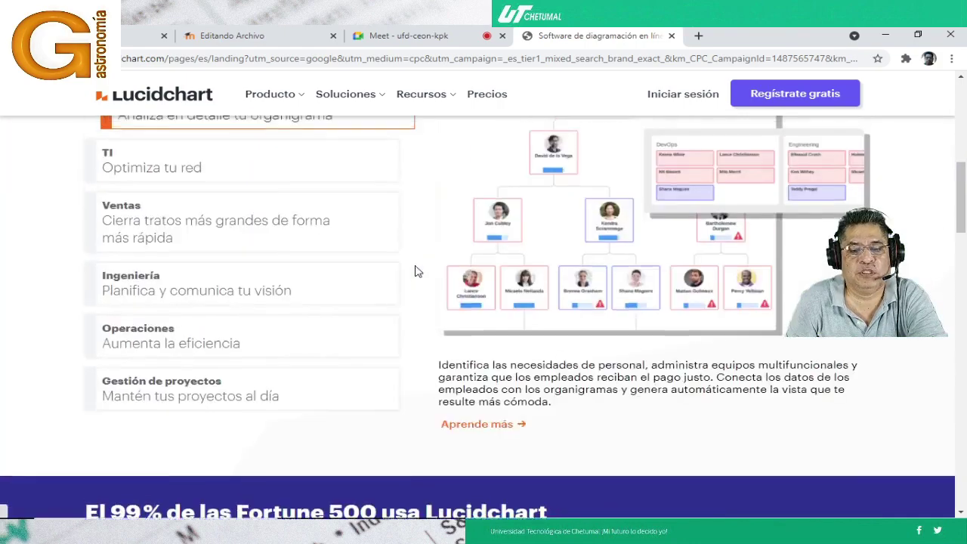
scroll(416, 272, up, 10)
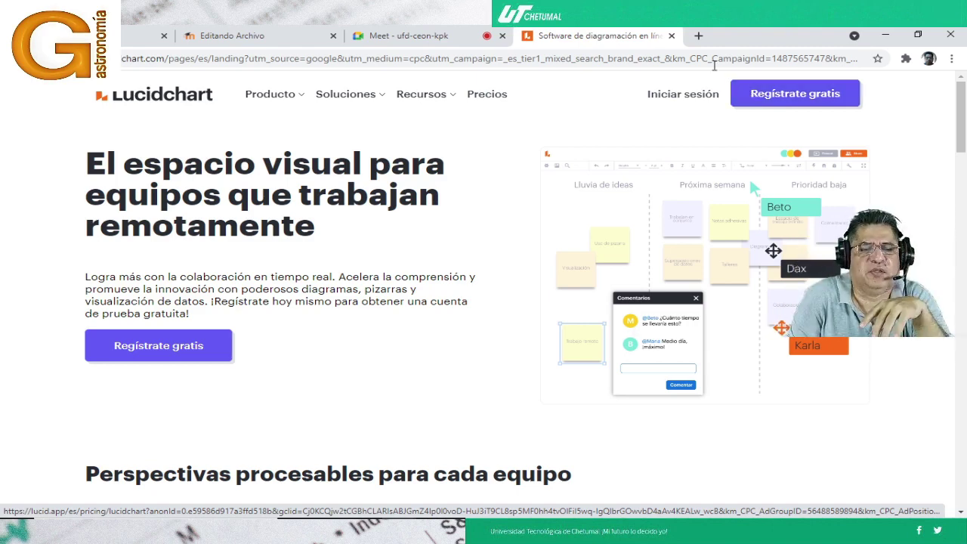
Load canva.com in place of the Lucidchart page
click(540, 58)
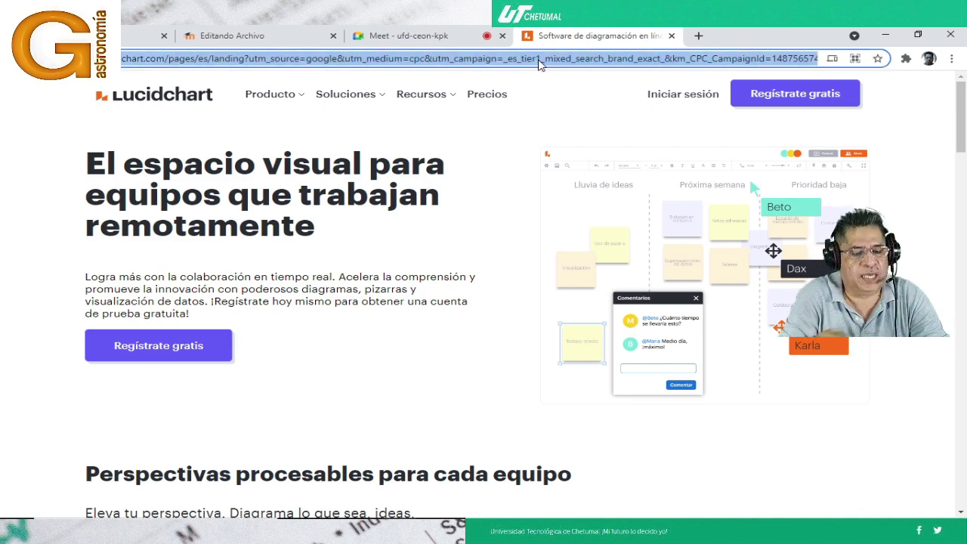
text(canva)
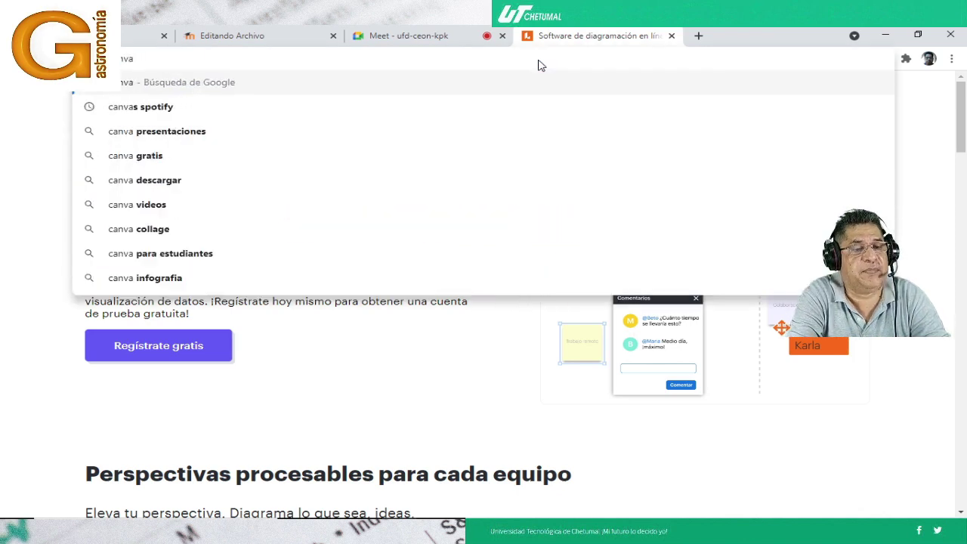
text(.com)
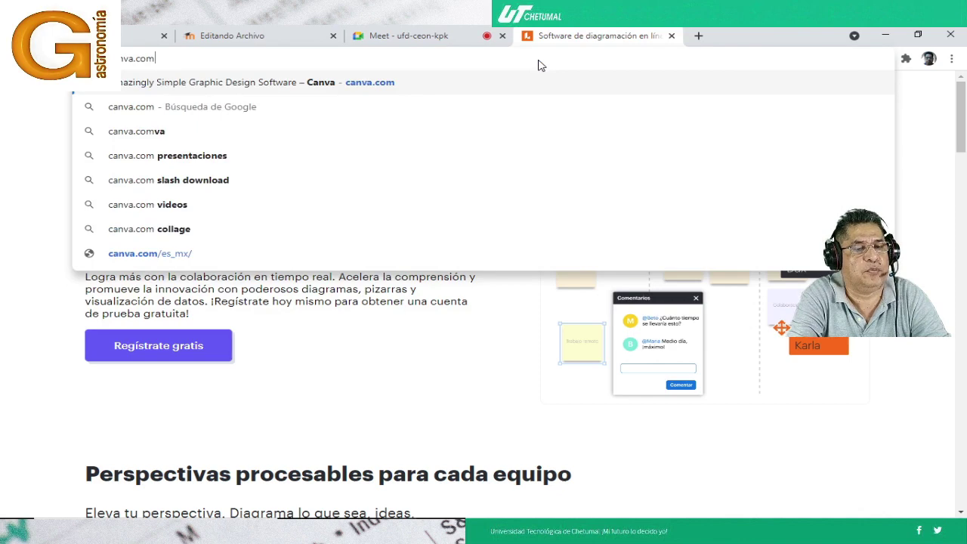
key(Return)
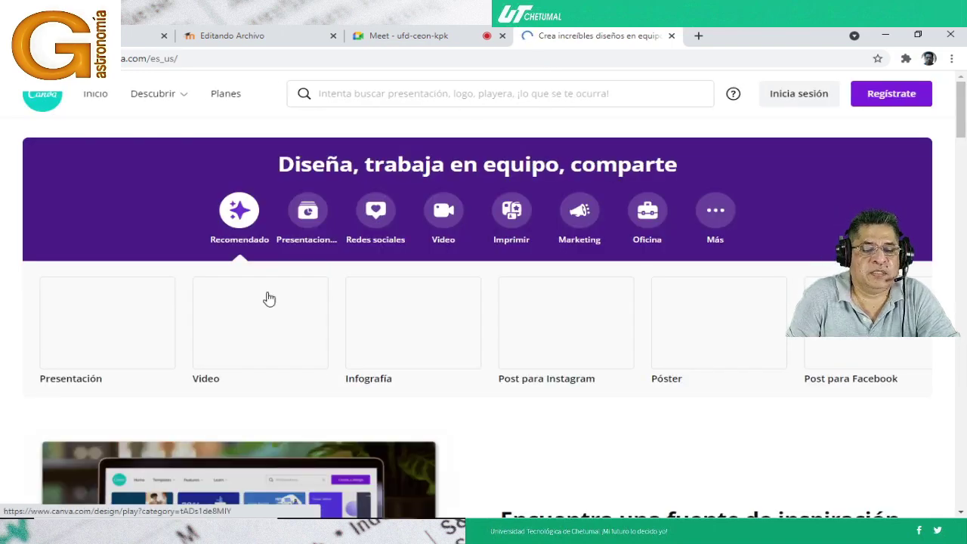
Look over Canva's home page, including its design types, teamwork and sharing features, and template gallery
scroll(269, 299, down, 3)
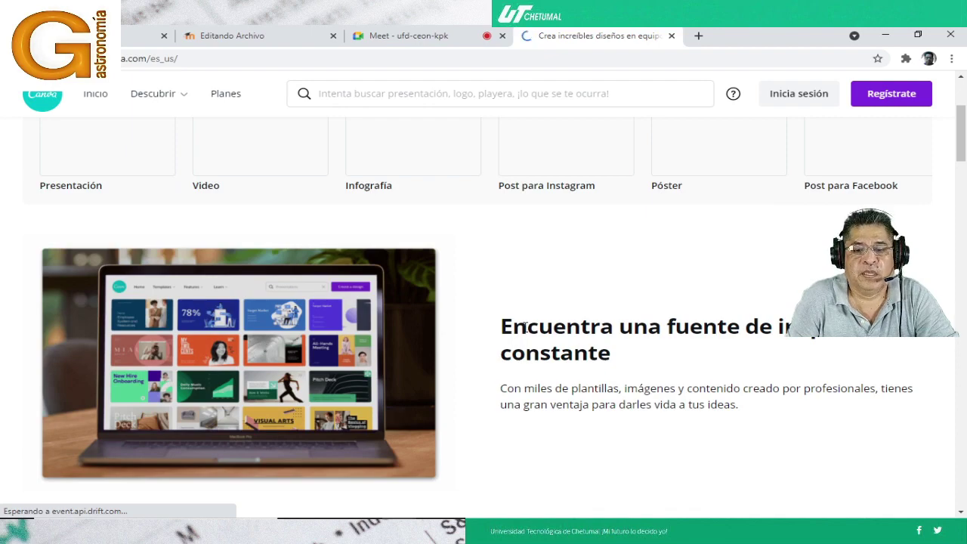
scroll(523, 326, down, 2)
scroll(453, 330, up, 2)
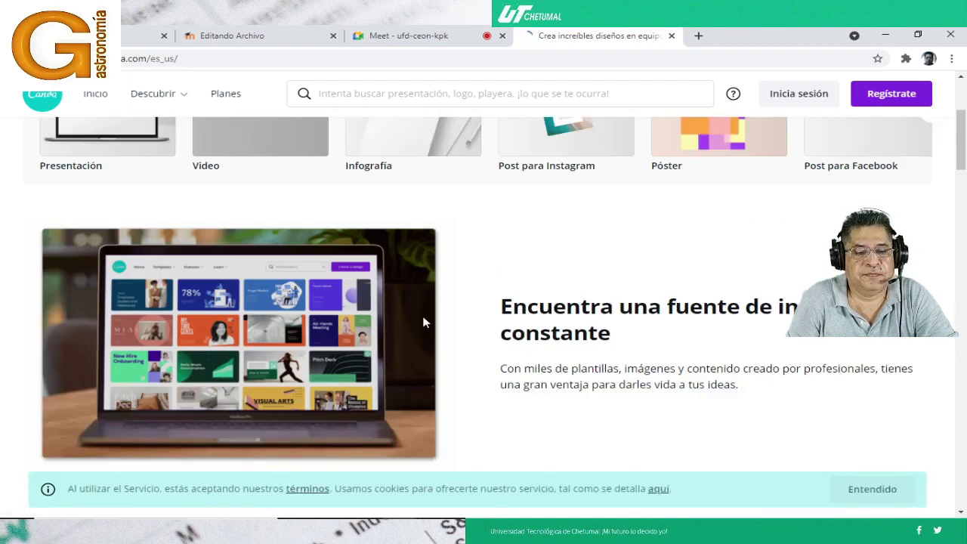
scroll(579, 237, up, 2)
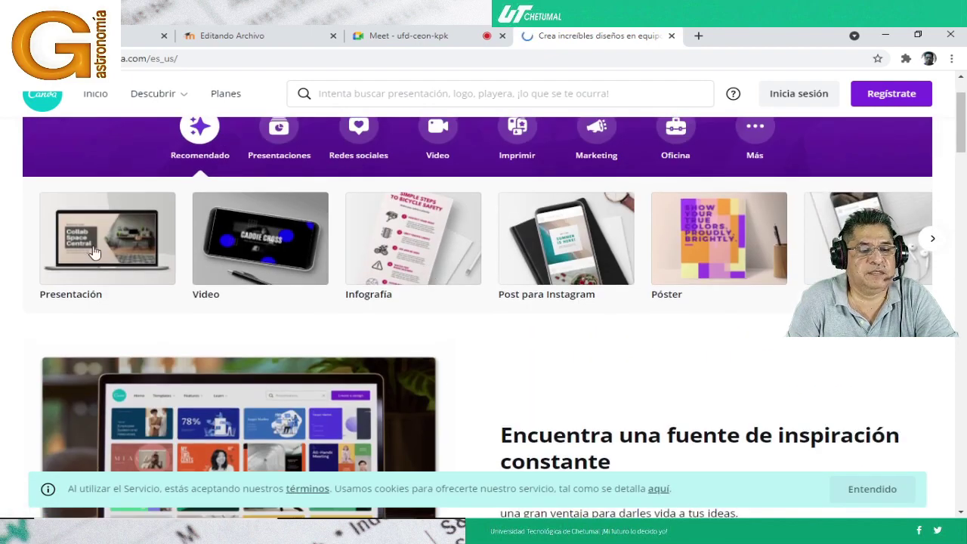
scroll(495, 238, up, 1)
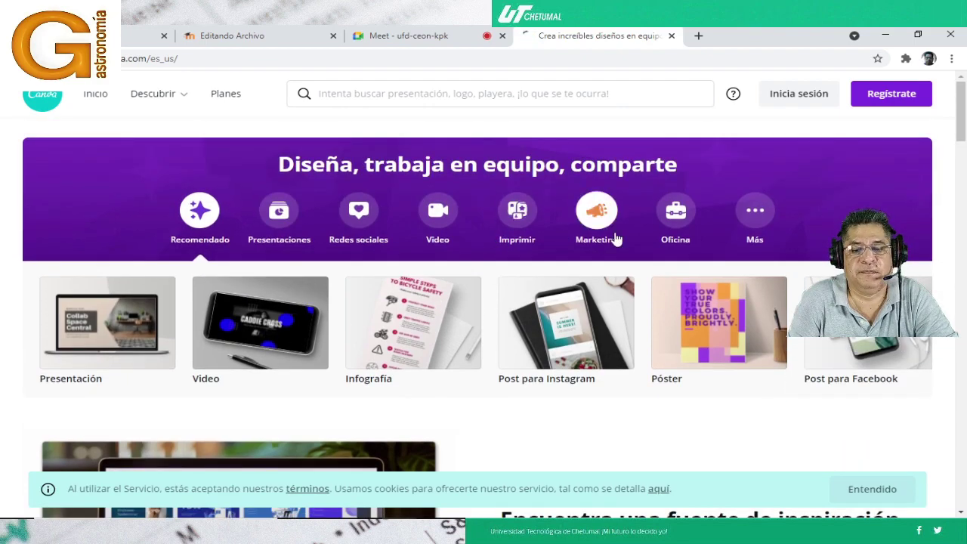
scroll(615, 239, down, 5)
scroll(546, 308, down, 3)
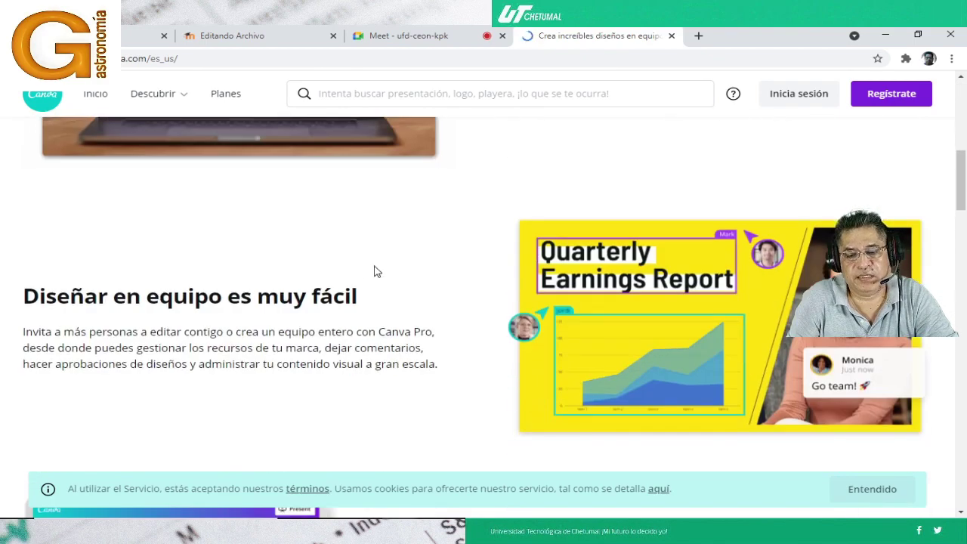
scroll(359, 271, down, 5)
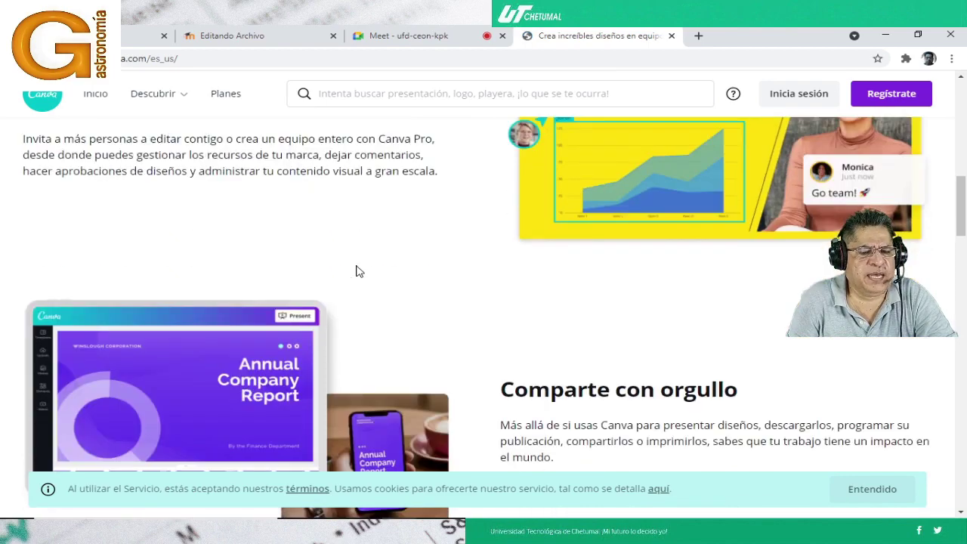
scroll(356, 271, down, 5)
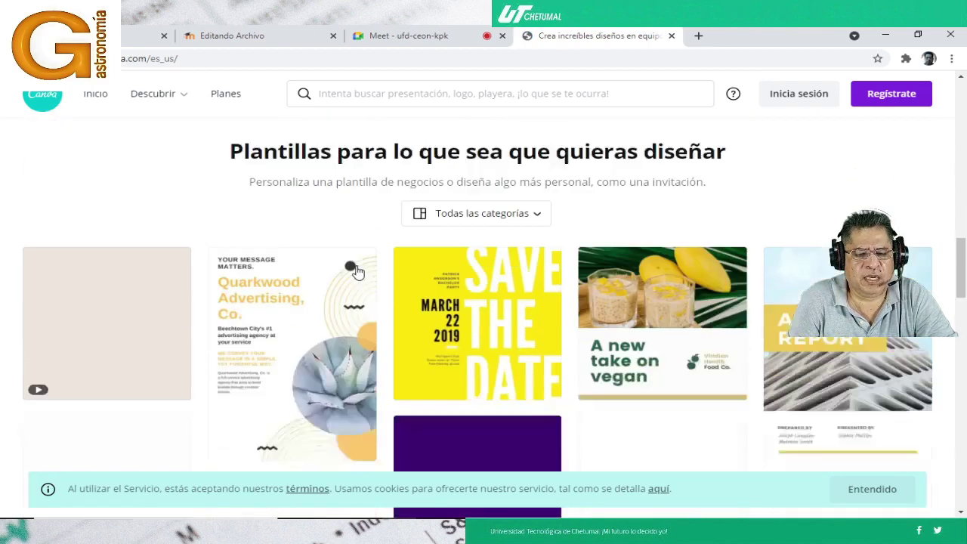
scroll(359, 271, up, 8)
scroll(359, 271, up, 10)
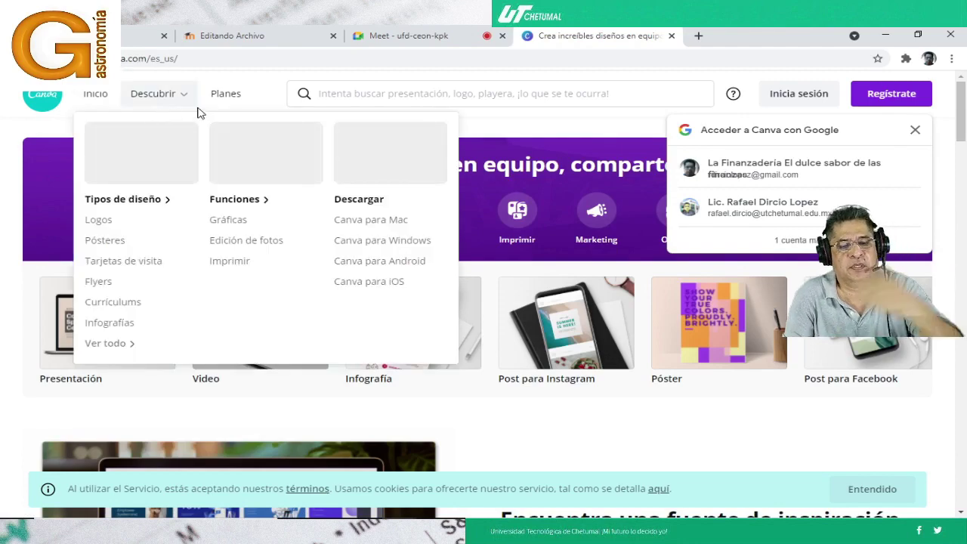
Check the Google Meet call and the accounting PDF's upload in Moodle, and close the Canva tab
click(390, 36)
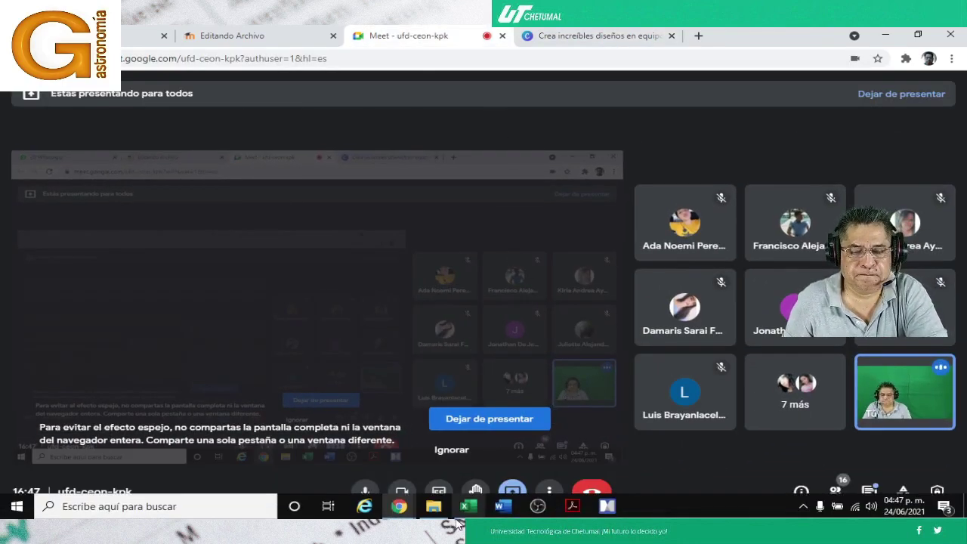
mouse_move(410, 514)
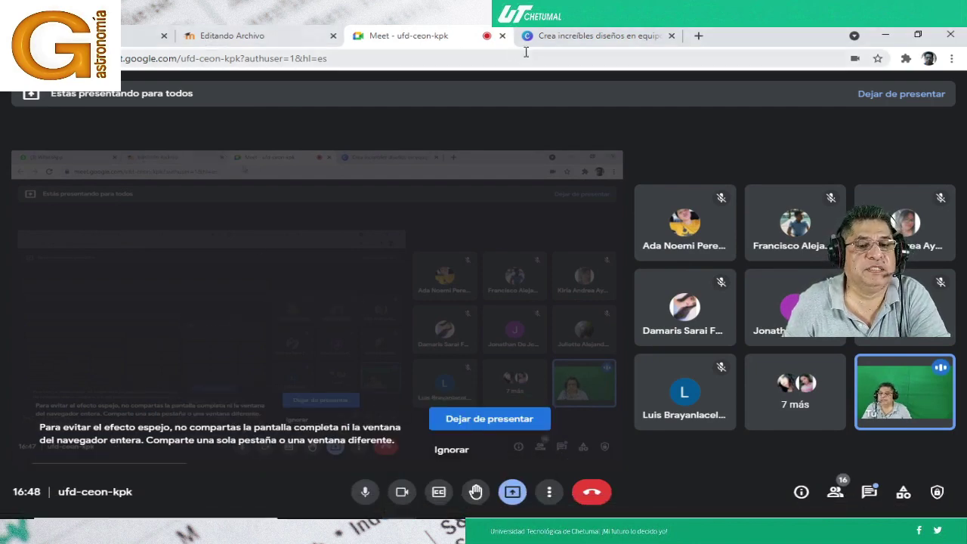
click(236, 44)
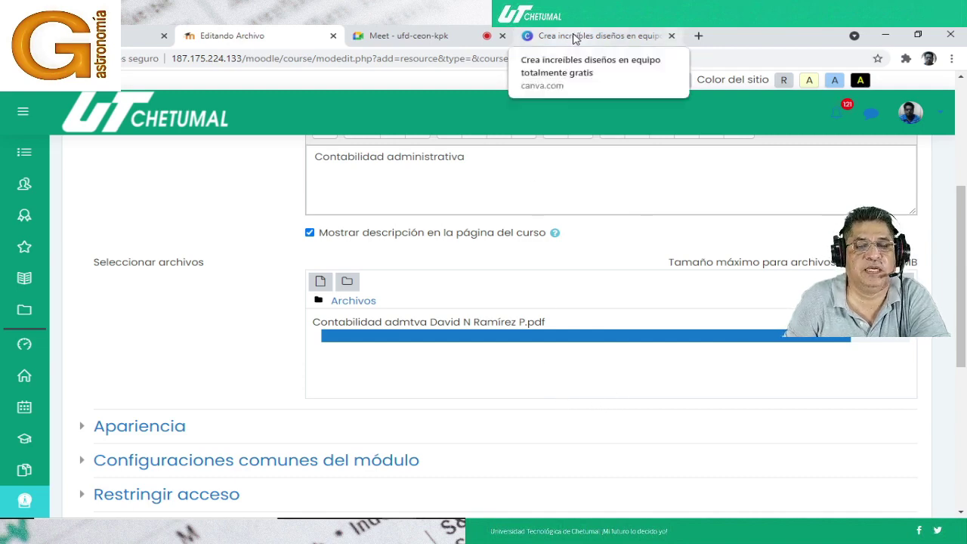
click(613, 41)
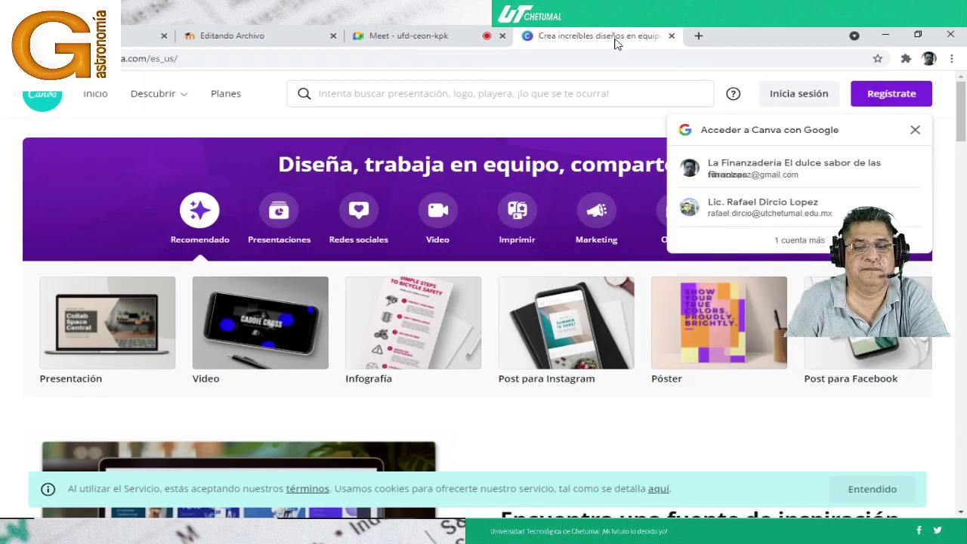
click(672, 36)
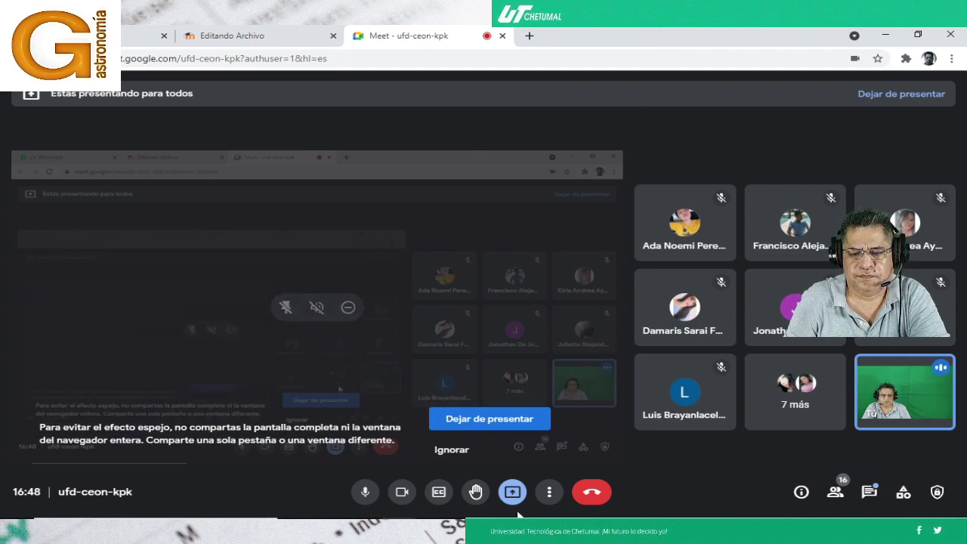
Close the Excel workbook Parcial 01_Apellido_Nombre.xlsx and maximize the 03_Contabilidad administrativa folder window
mouse_move(574, 513)
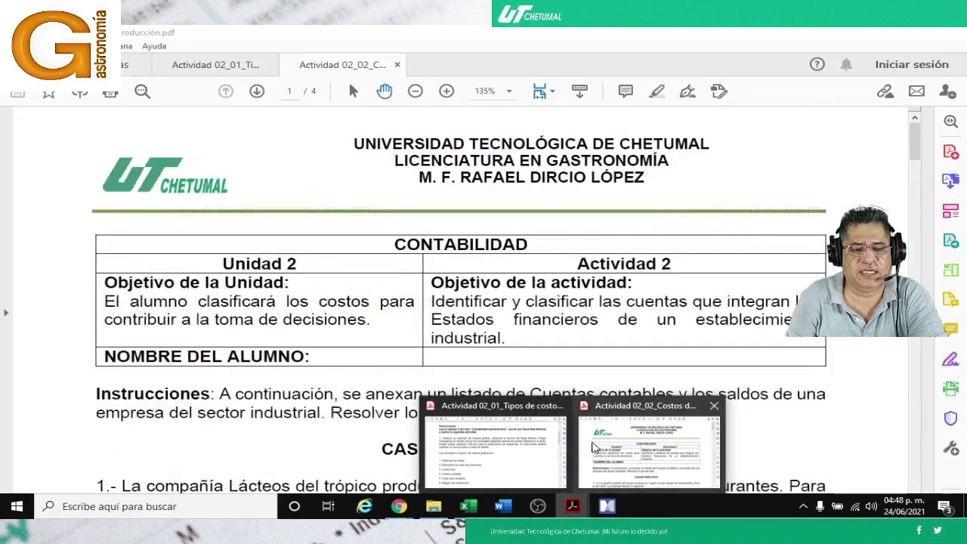
mouse_move(528, 451)
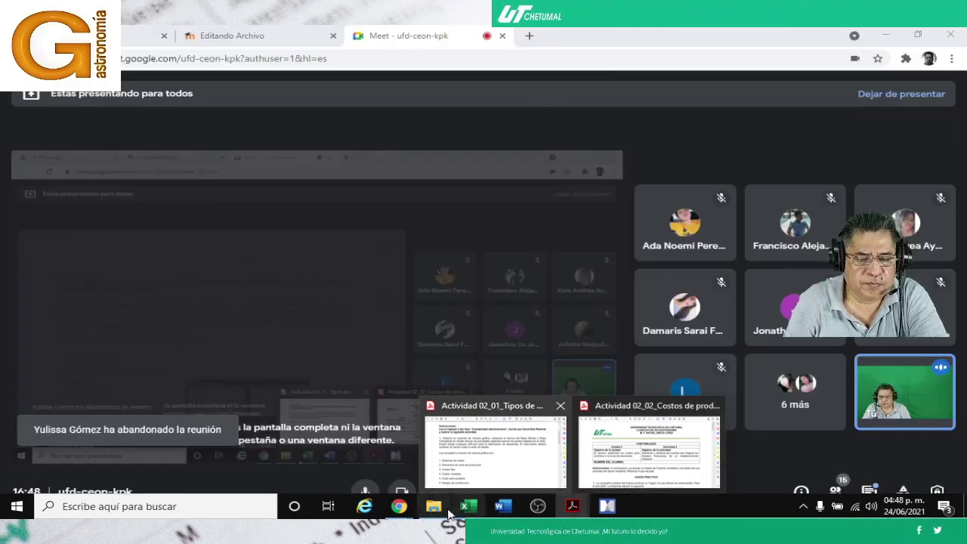
click(434, 506)
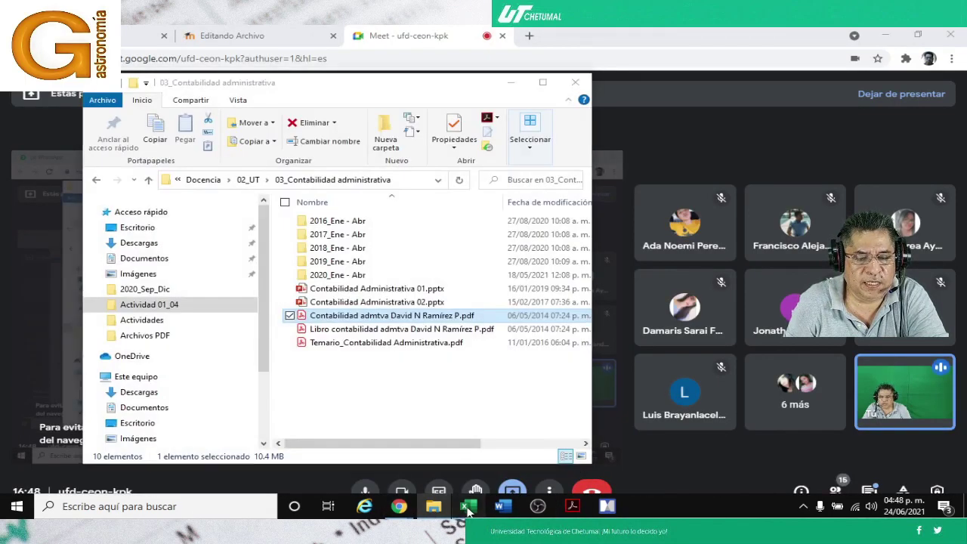
click(468, 507)
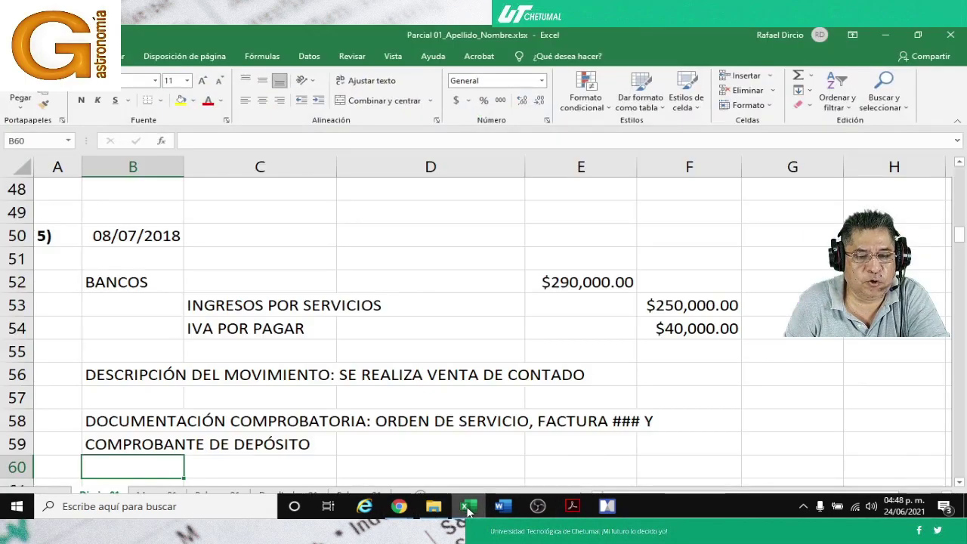
click(951, 35)
click(419, 303)
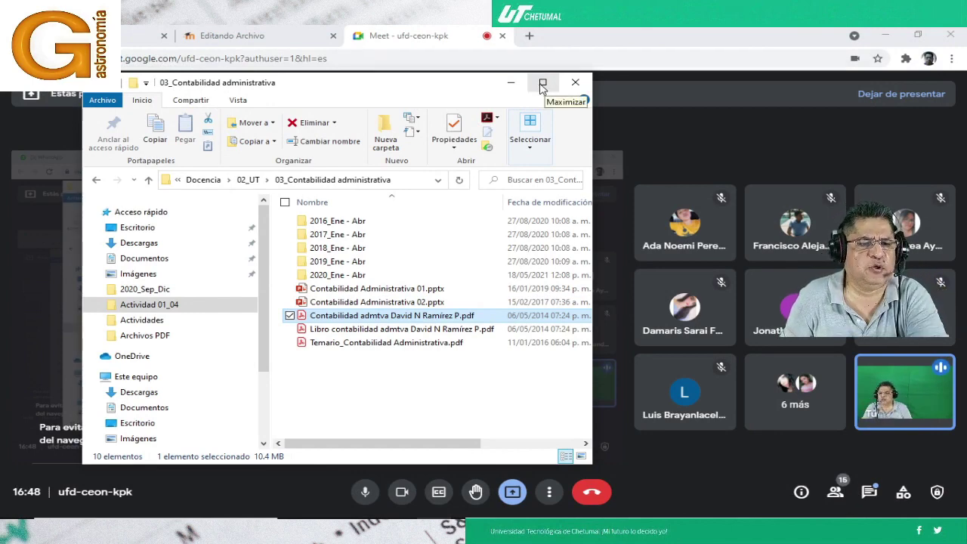
click(542, 83)
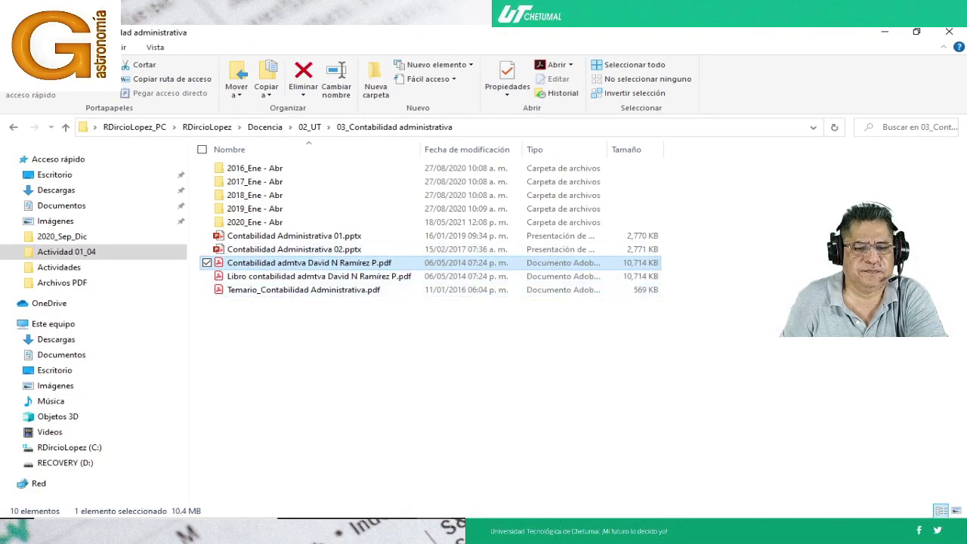
Switch to Adobe Acrobat and review the instructions and first practical case in the Actividad 02_02 PDF
mouse_move(552, 513)
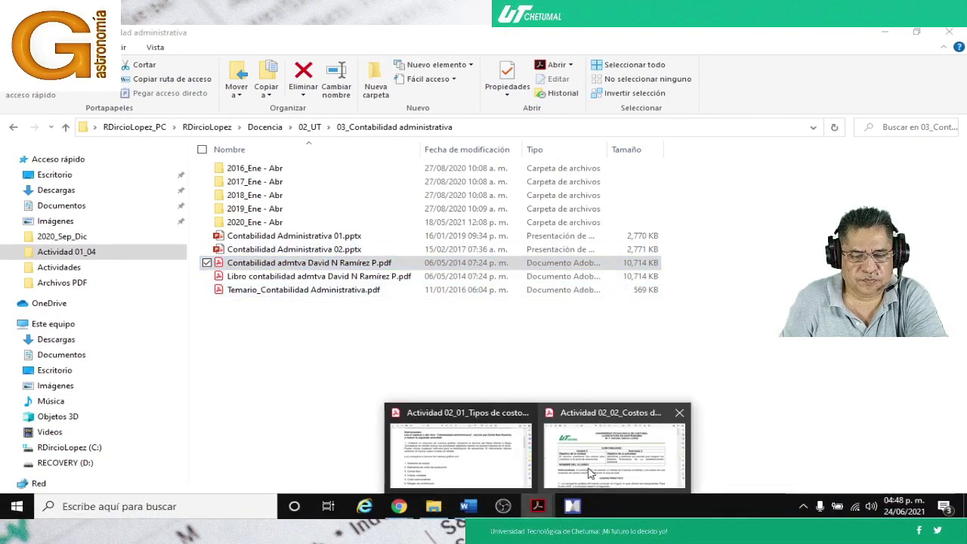
click(559, 412)
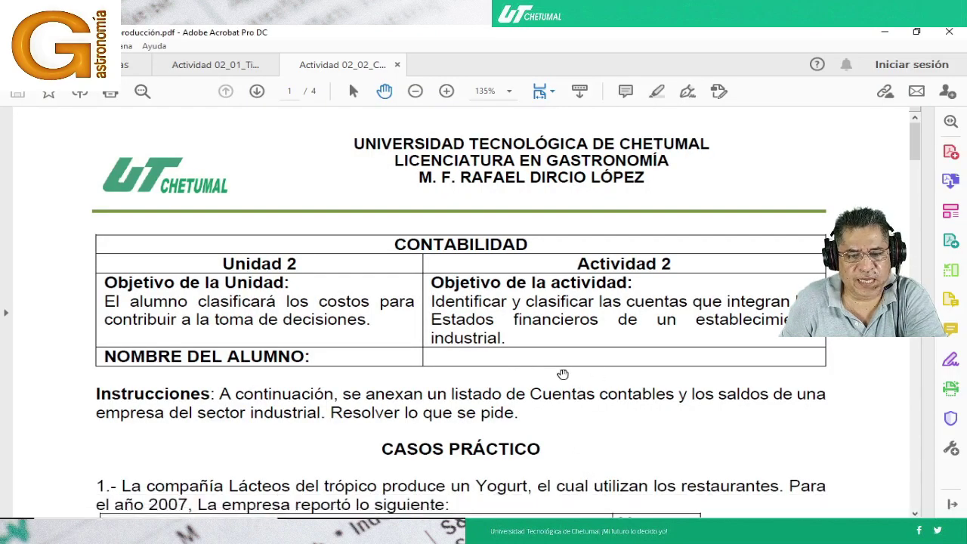
scroll(373, 322, down, 5)
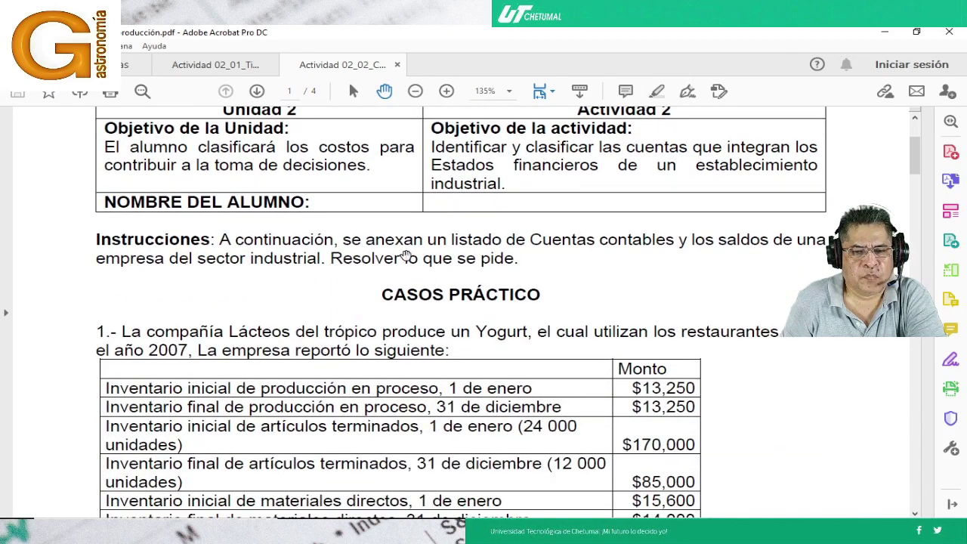
scroll(408, 251, down, 1)
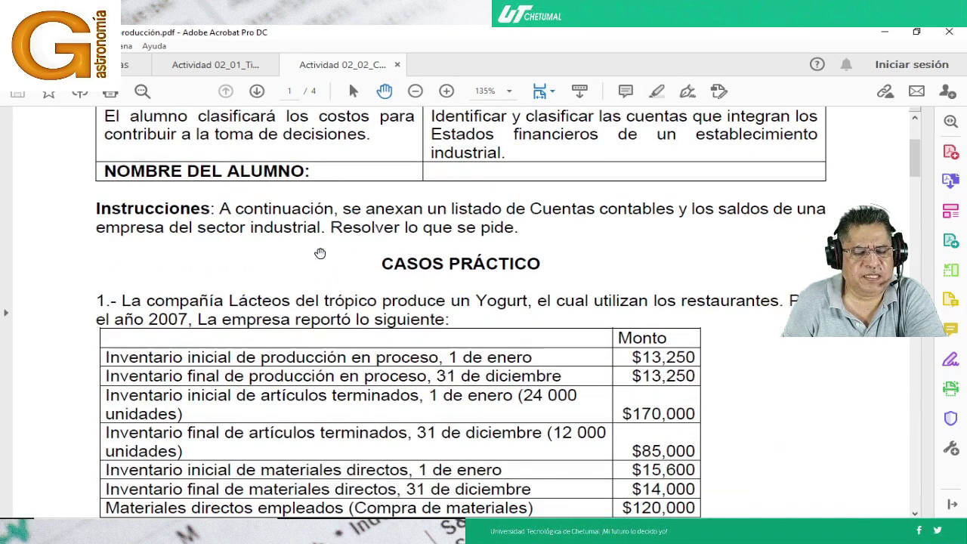
scroll(316, 252, down, 1)
scroll(272, 245, down, 2)
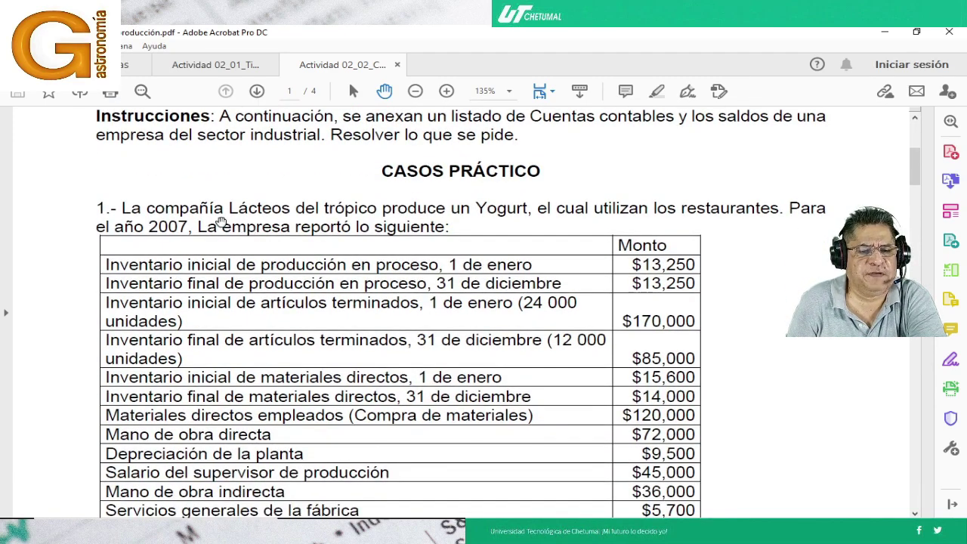
scroll(220, 220, up, 1)
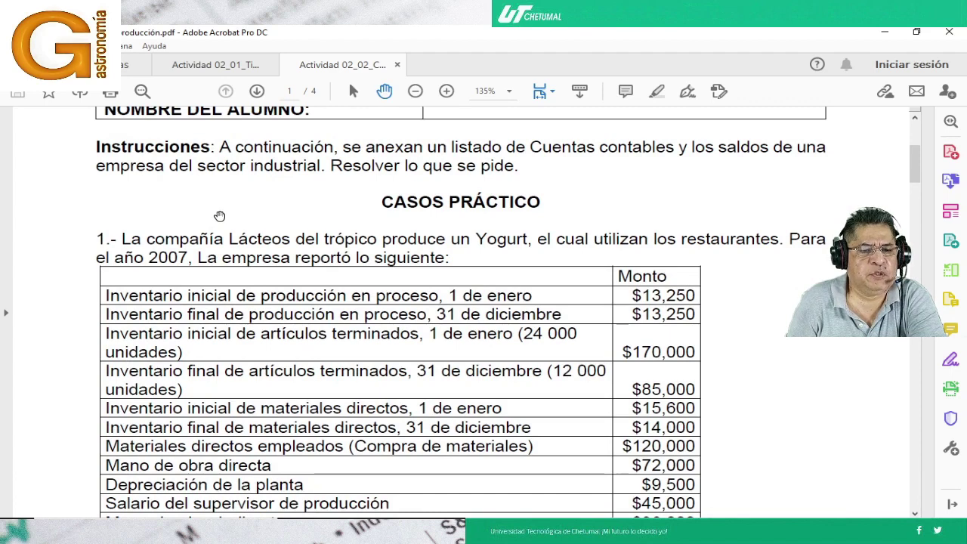
Close the Actividad 02_01 PDF and review the first practical case's table of accounts in the Actividad 02_02 PDF
click(269, 65)
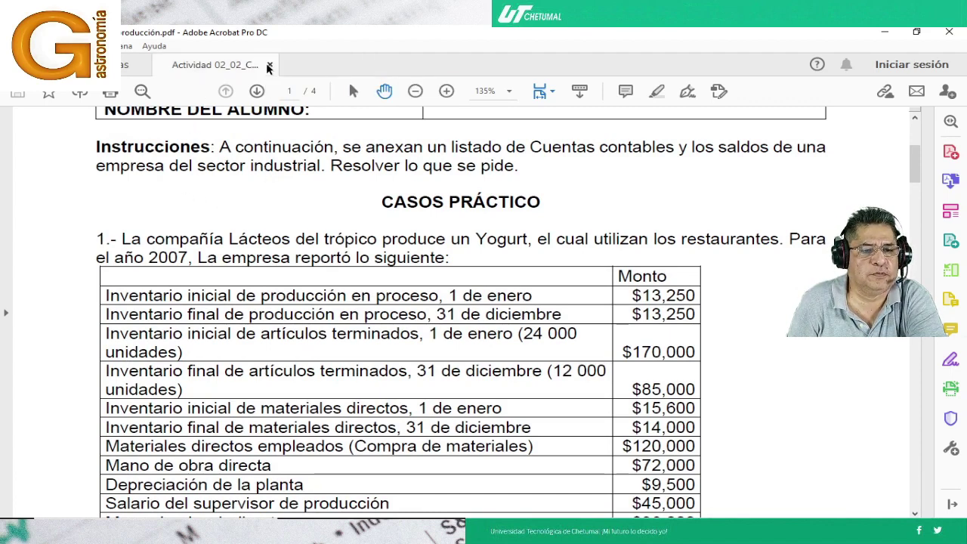
scroll(361, 298, down, 15)
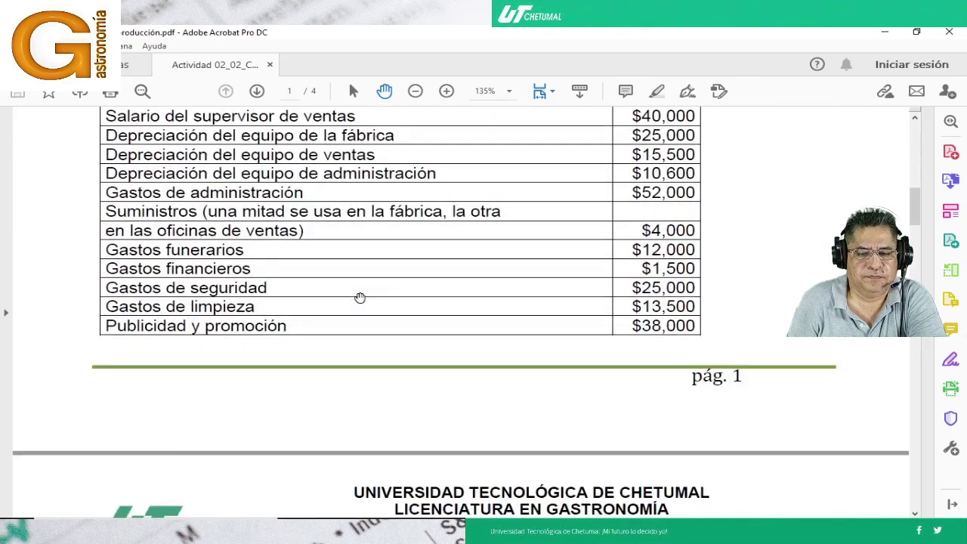
scroll(359, 298, down, 4)
scroll(358, 296, up, 10)
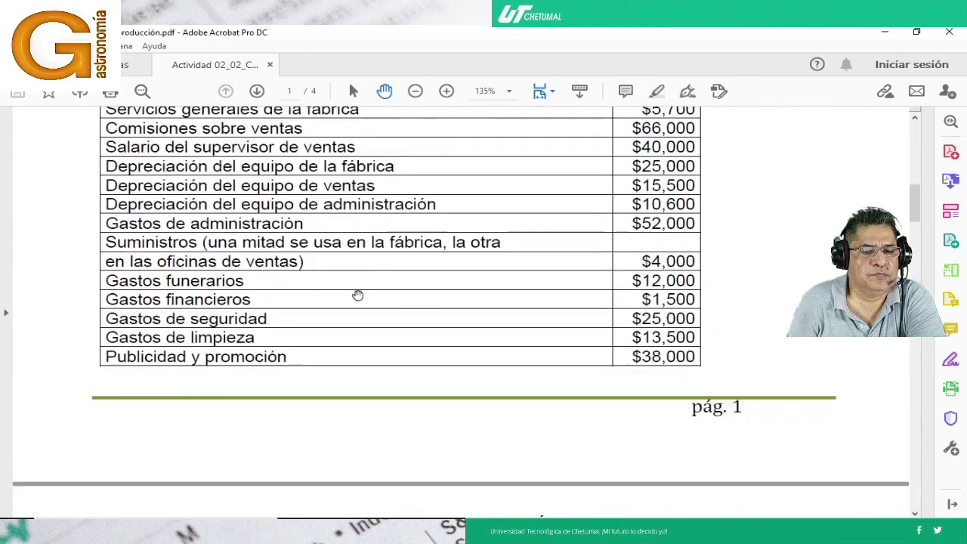
scroll(358, 294, up, 7)
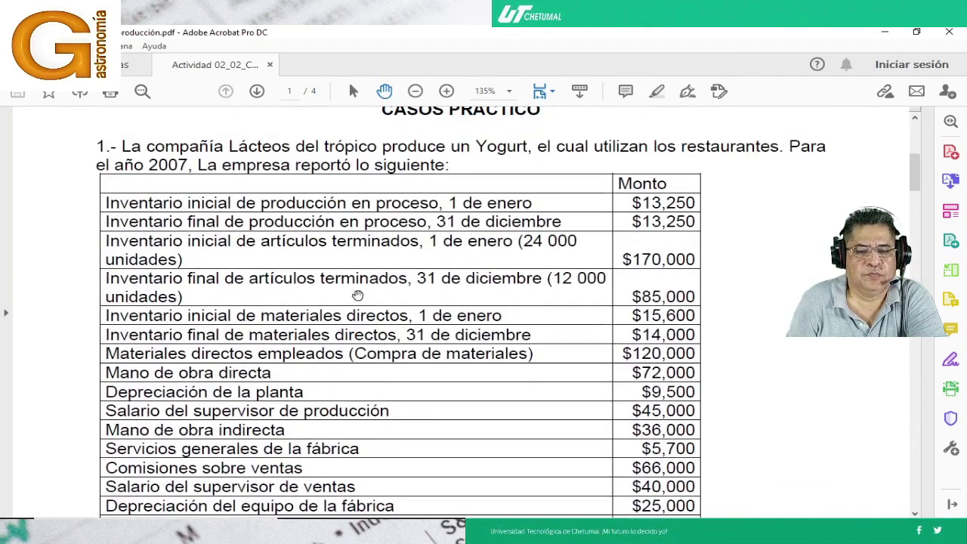
scroll(183, 234, up, 2)
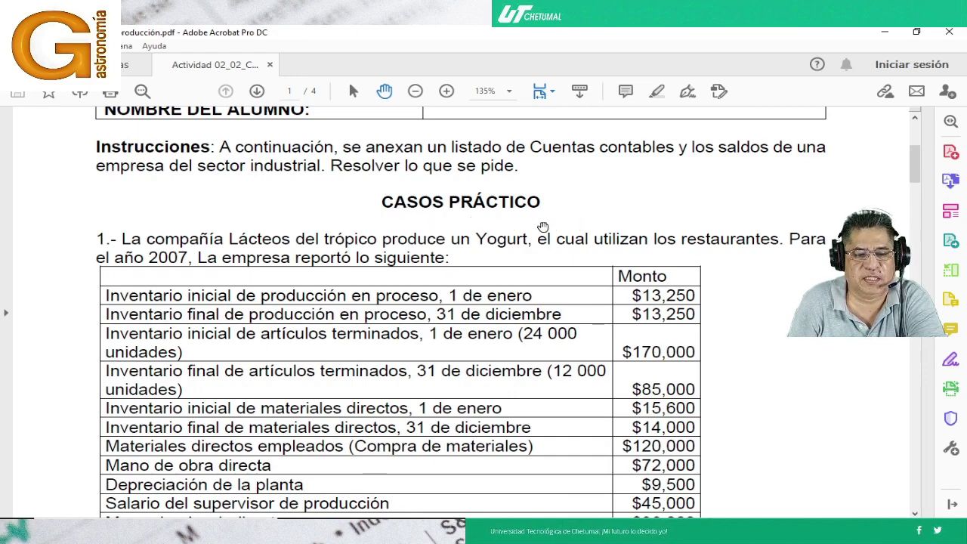
Review both practical cases in the Actividad 02_02 PDF, including their questions, the delivery conditions, due date, file naming and evaluation
scroll(385, 243, down, 15)
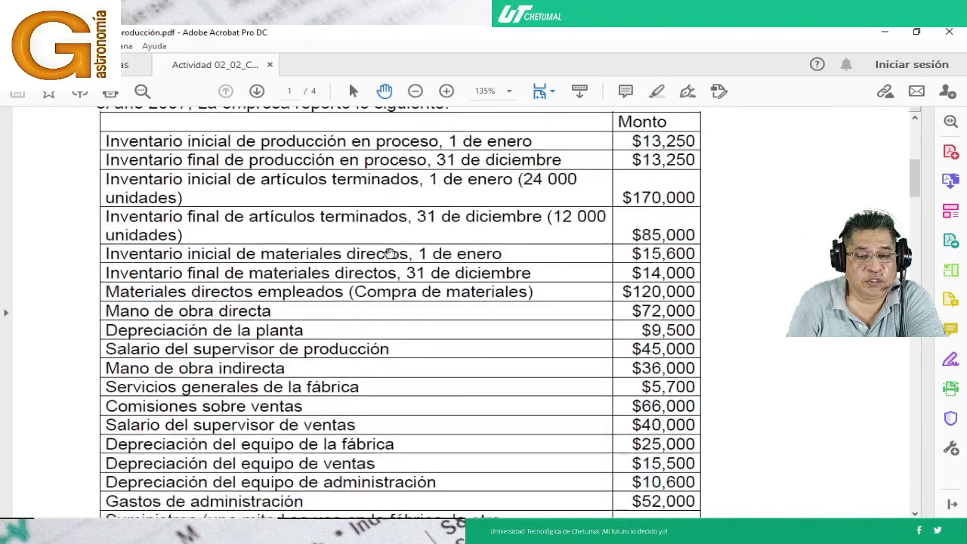
scroll(382, 240, down, 6)
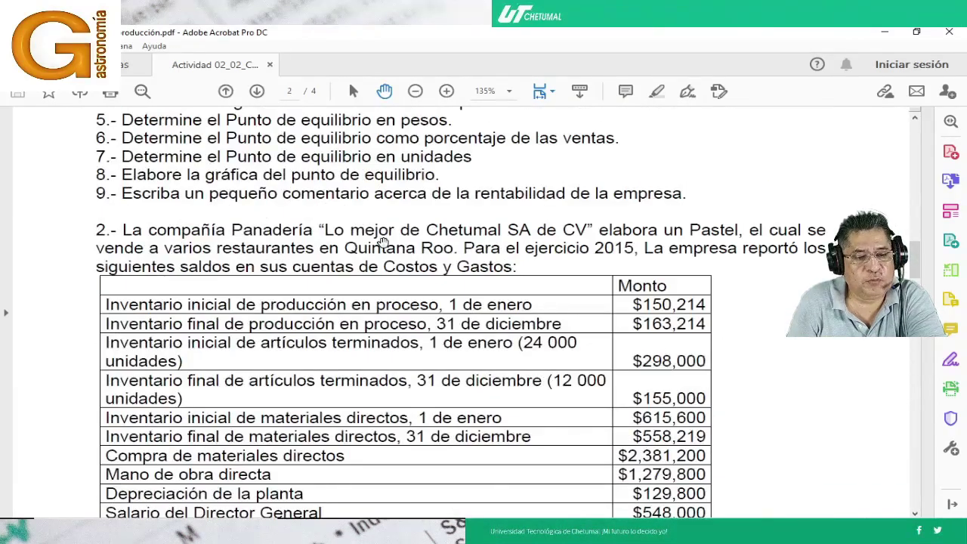
scroll(381, 240, up, 8)
scroll(381, 240, down, 15)
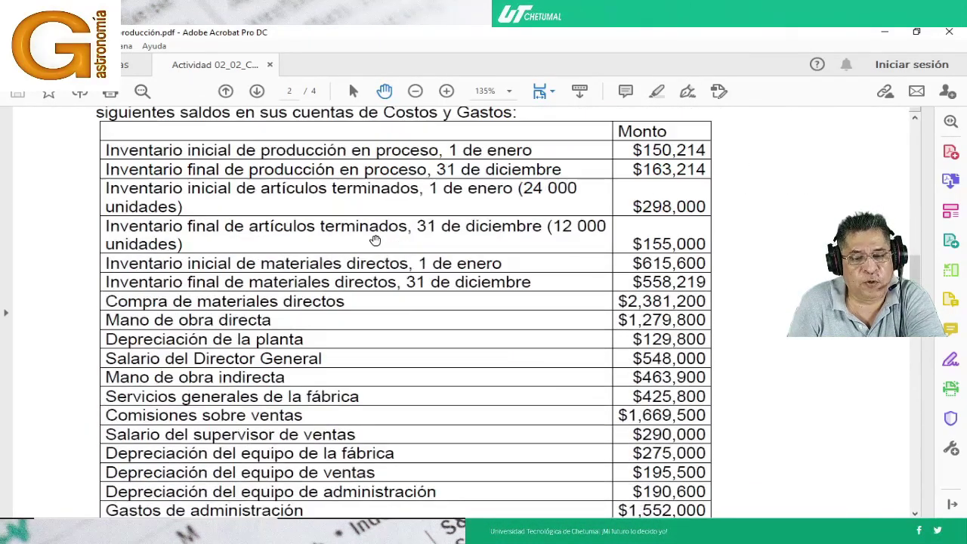
scroll(371, 240, down, 10)
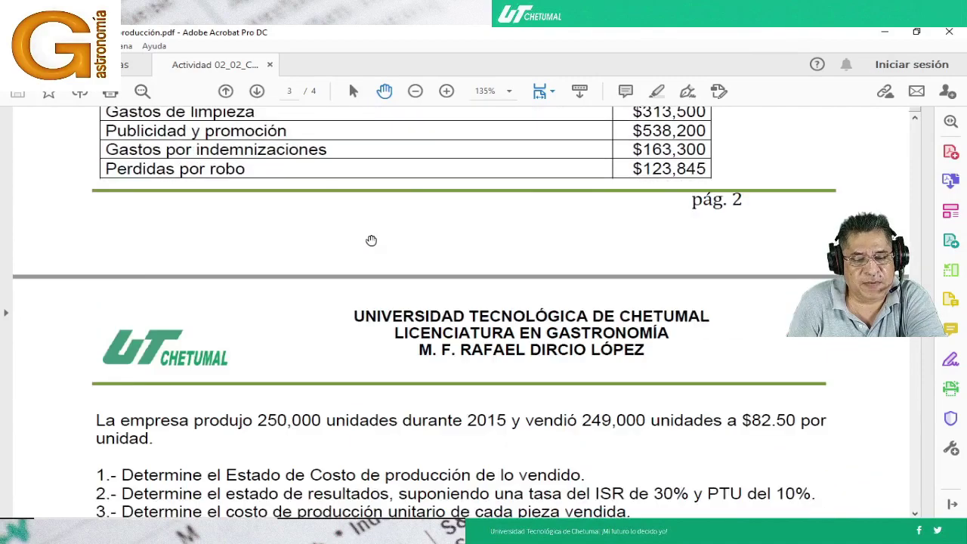
scroll(370, 240, down, 12)
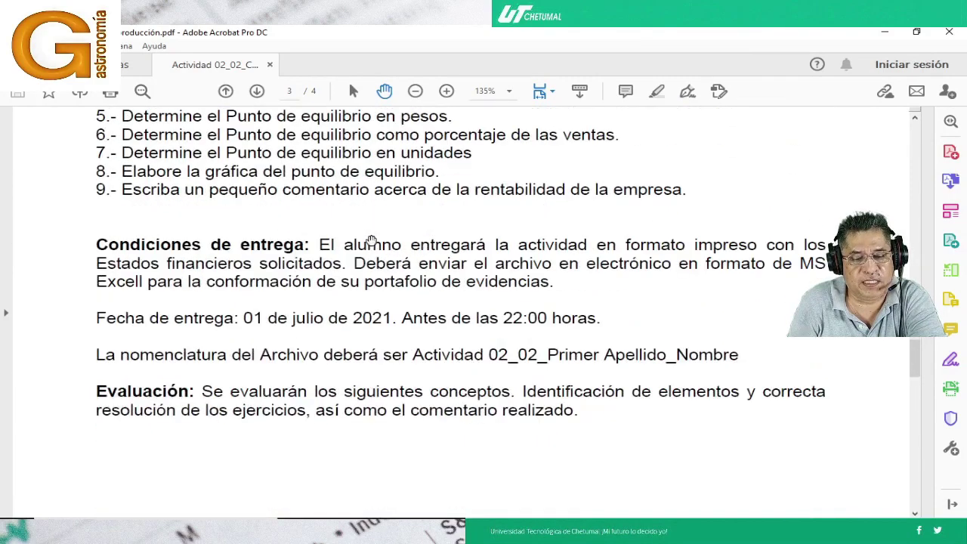
scroll(371, 240, down, 5)
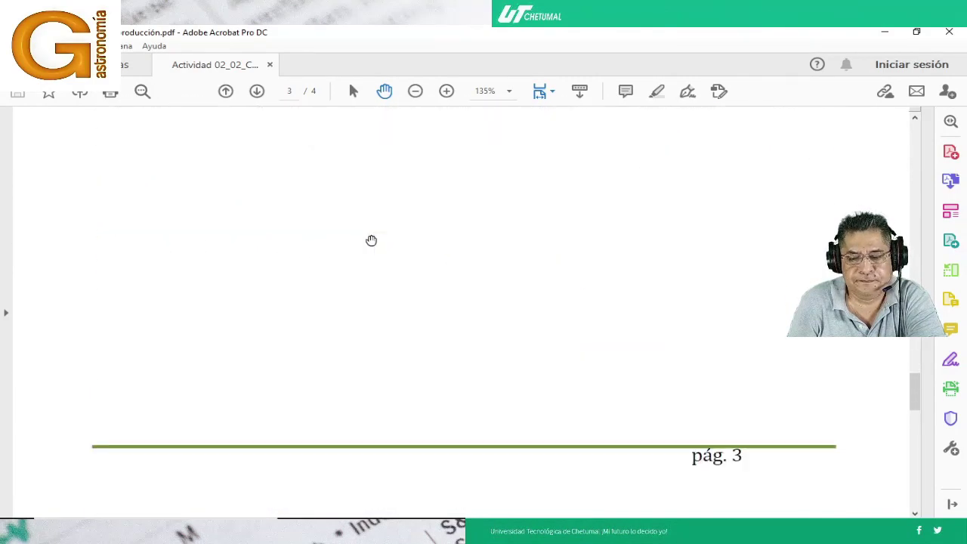
scroll(370, 239, up, 10)
scroll(369, 238, up, 15)
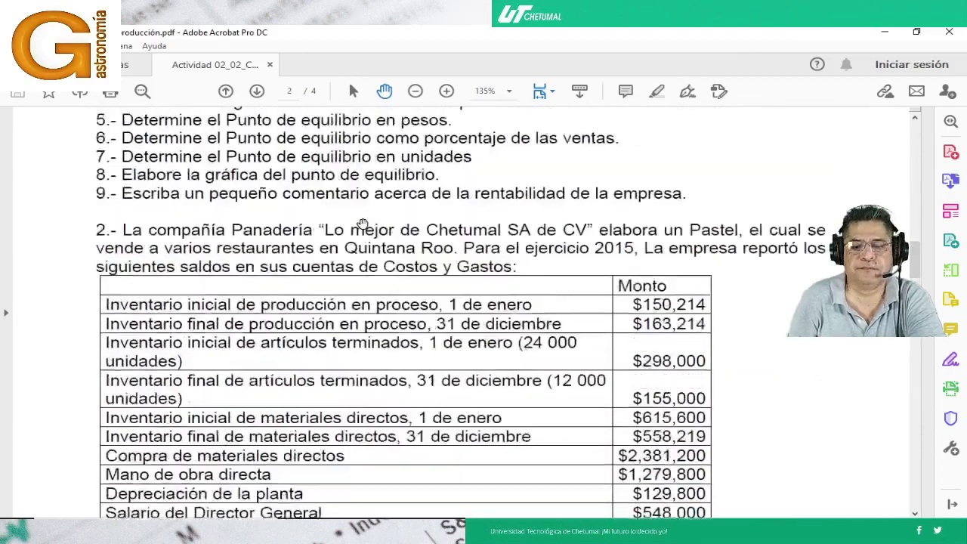
scroll(363, 224, up, 15)
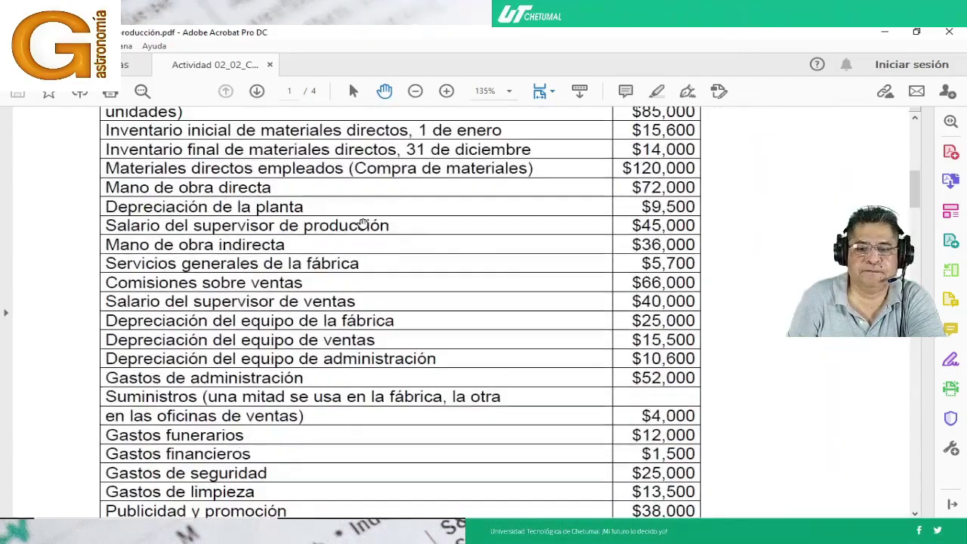
scroll(363, 224, up, 1)
scroll(362, 224, down, 1)
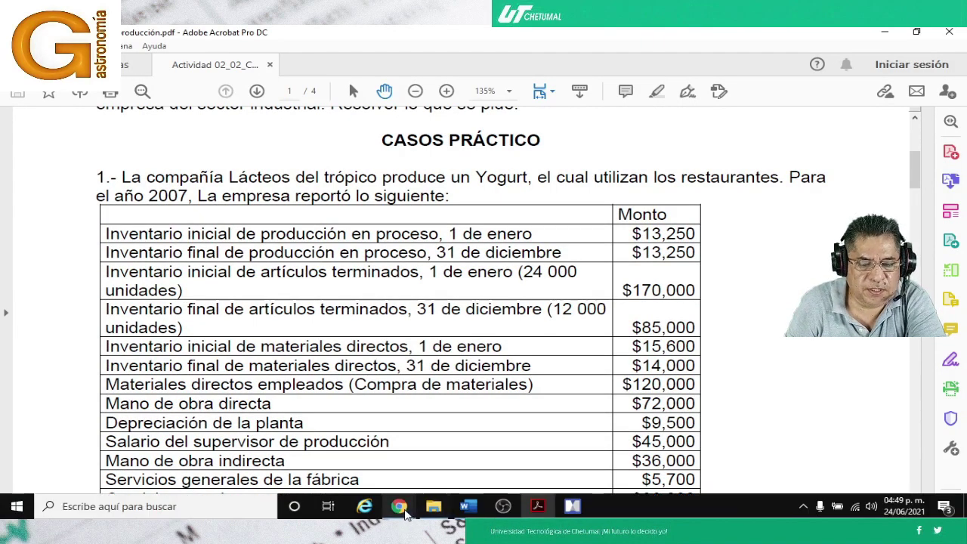
Switch to Moodle in Chrome, save the resource with the attached accounting PDF, and return to the Contabilidad course page
mouse_move(399, 504)
click(368, 466)
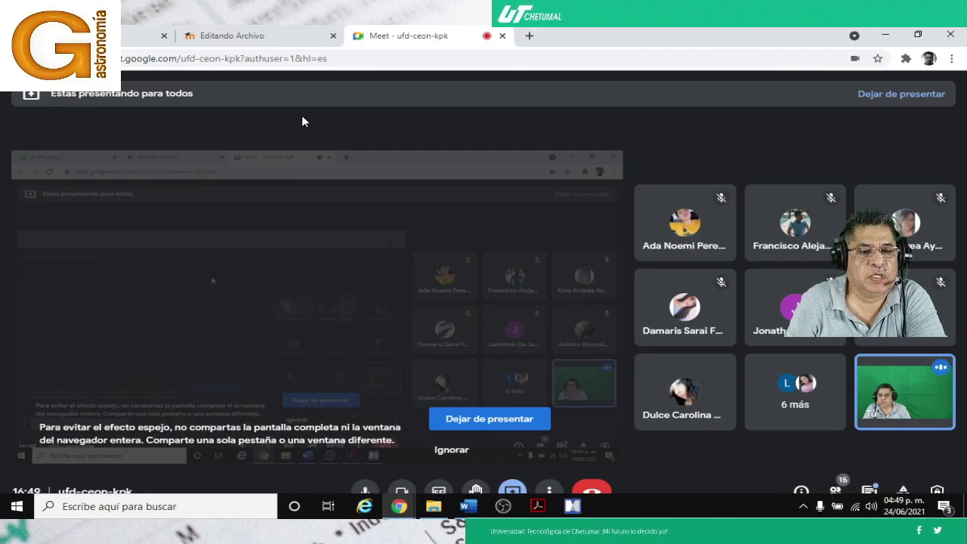
click(266, 35)
scroll(411, 377, down, 5)
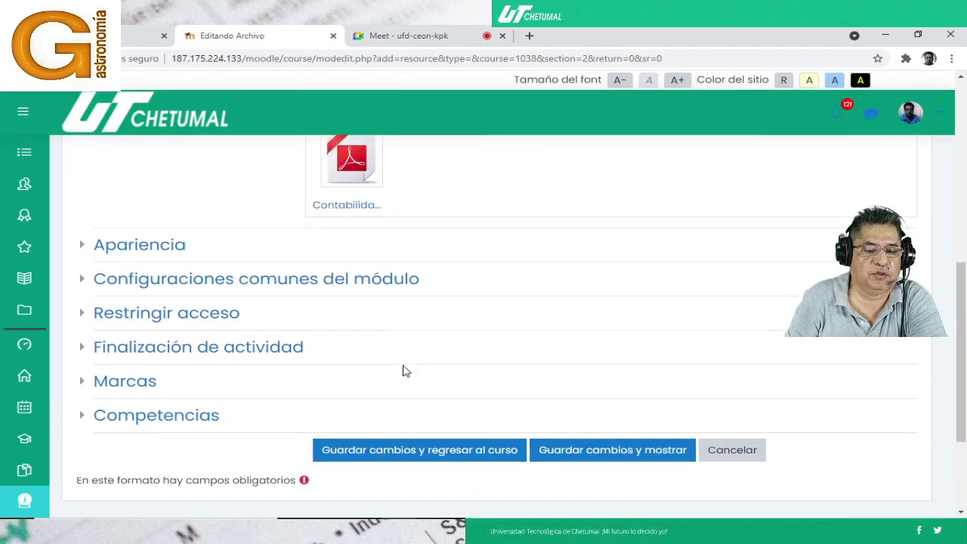
click(398, 322)
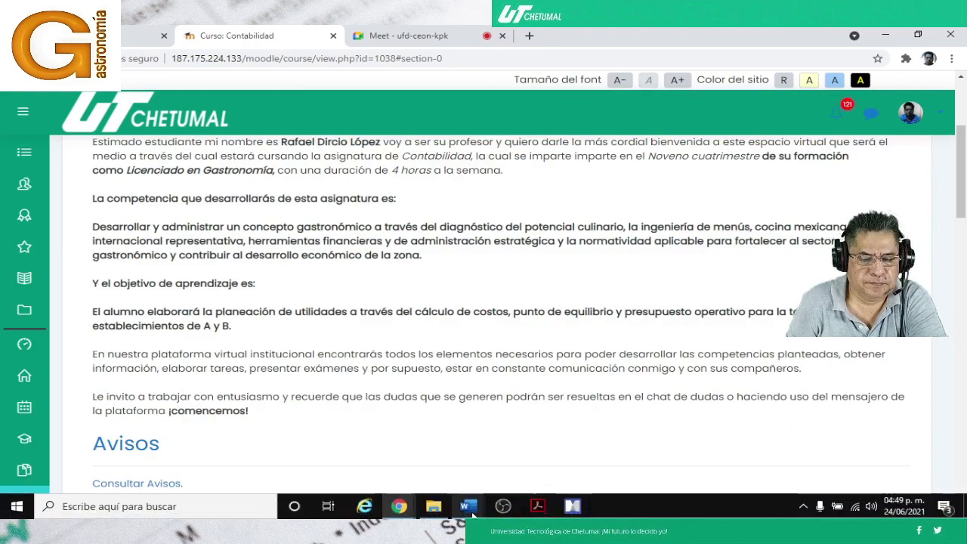
Switch to File Explorer, go to the Actividades folder under 24_Contabilidad_Gastronomia, 2021_May - Ago, and look through its activity files
click(433, 509)
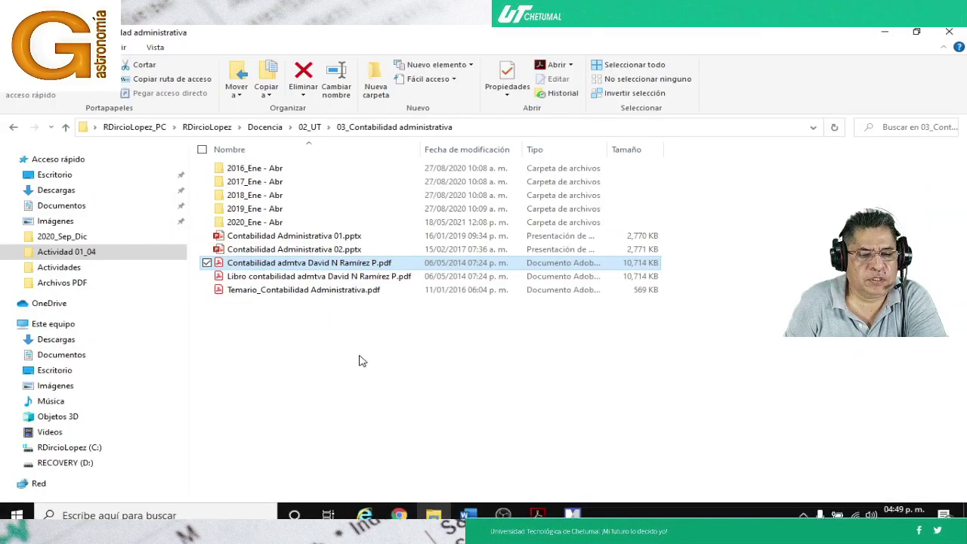
click(291, 127)
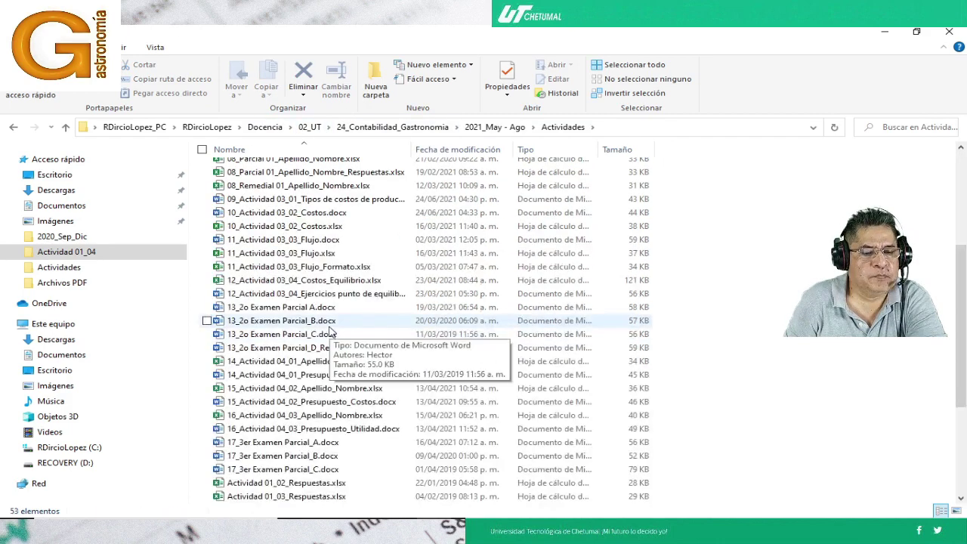
scroll(287, 309, up, 2)
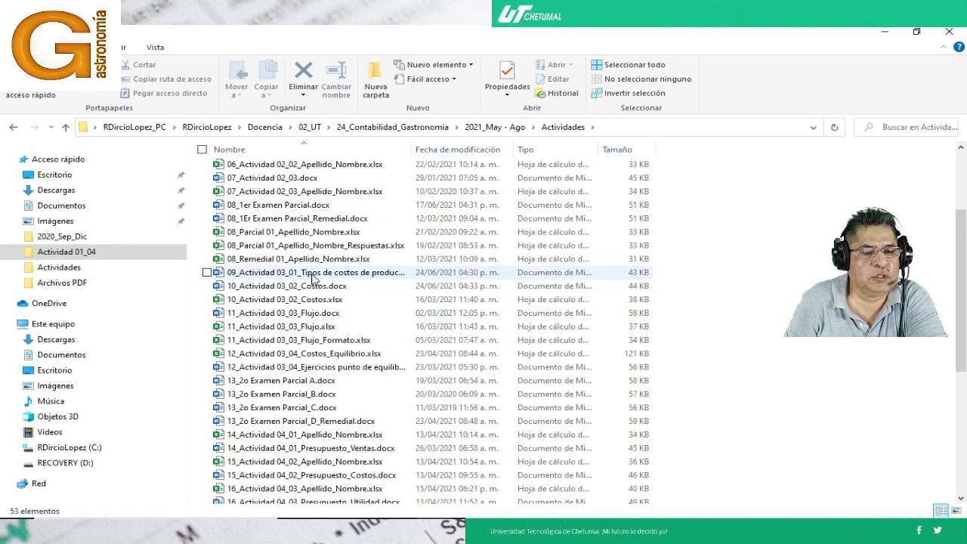
scroll(287, 194, up, 1)
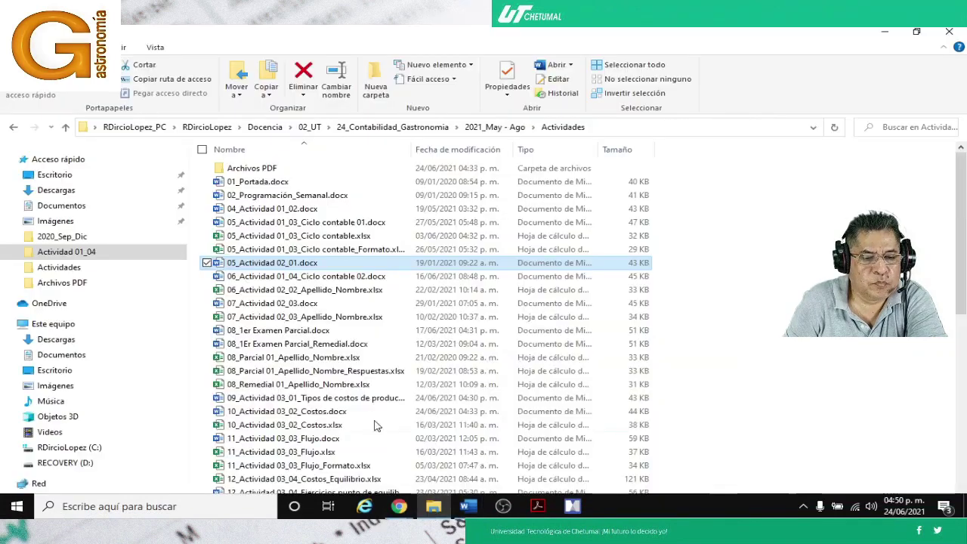
scroll(302, 344, down, 5)
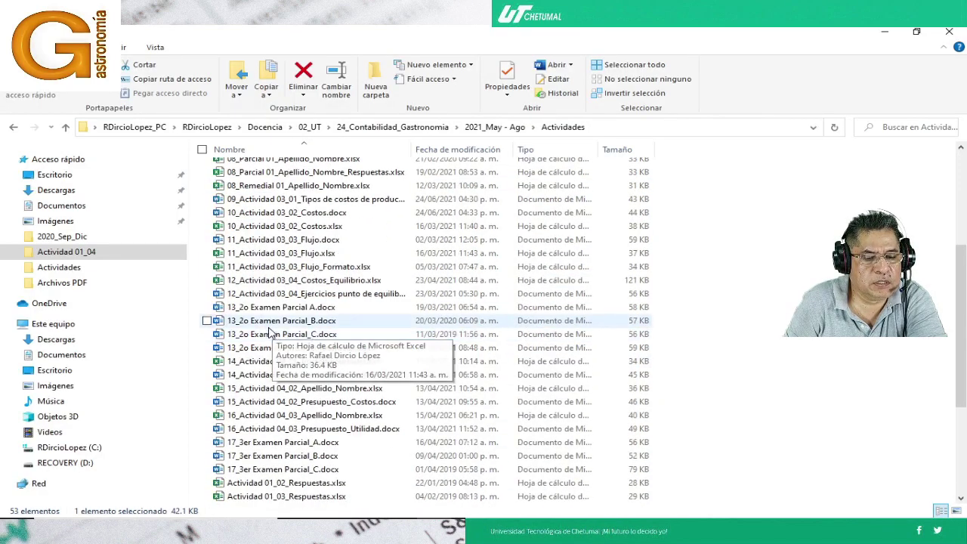
Check the activity document 10_Actividad 03_02_Costos.docx in Word, and open the workbook 10_Actividad 03_02_Costos.xlsx from the Actividades folder
mouse_move(528, 510)
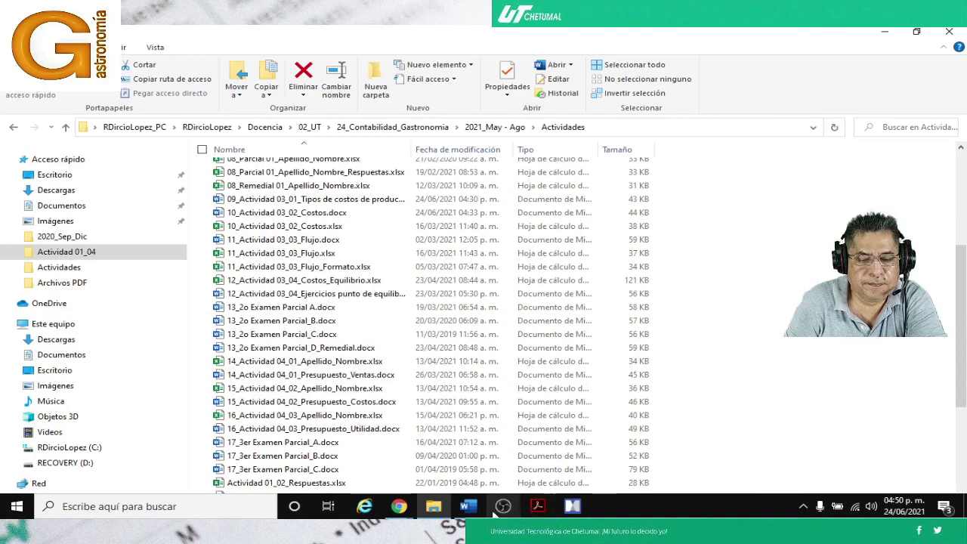
click(468, 506)
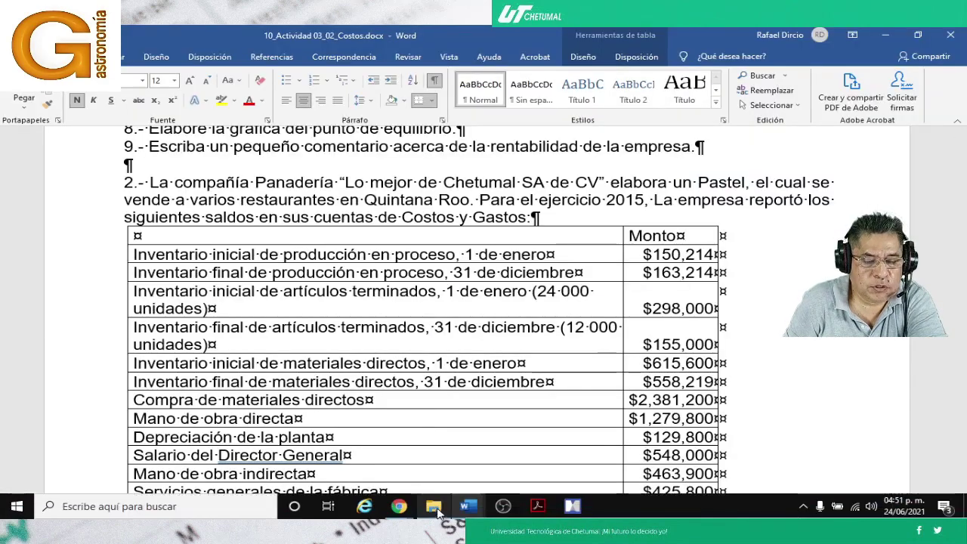
click(437, 506)
double_click(276, 225)
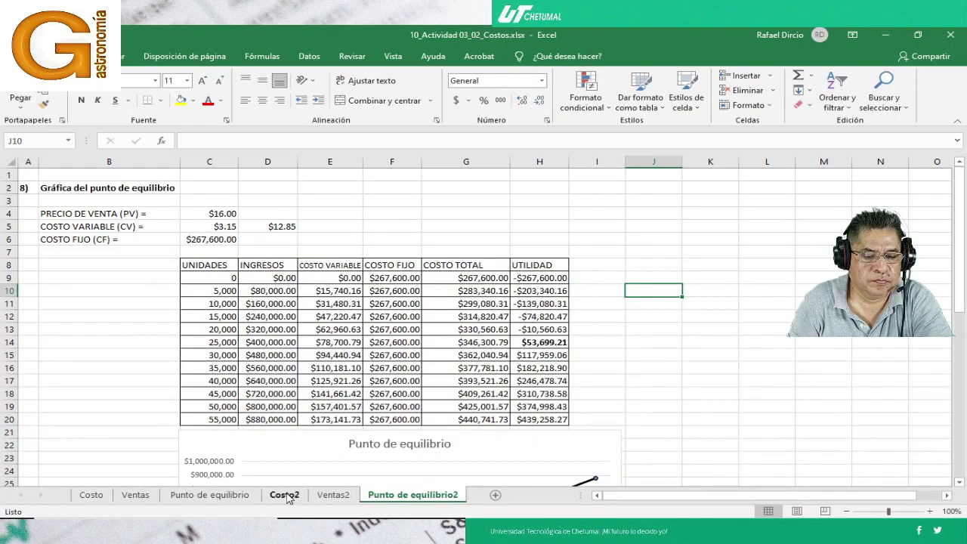
Examine the workbook's cost statement, income statement and break-even sheets, including the Punto de equilibrio2 chart, and return to the Costo sheet
click(89, 495)
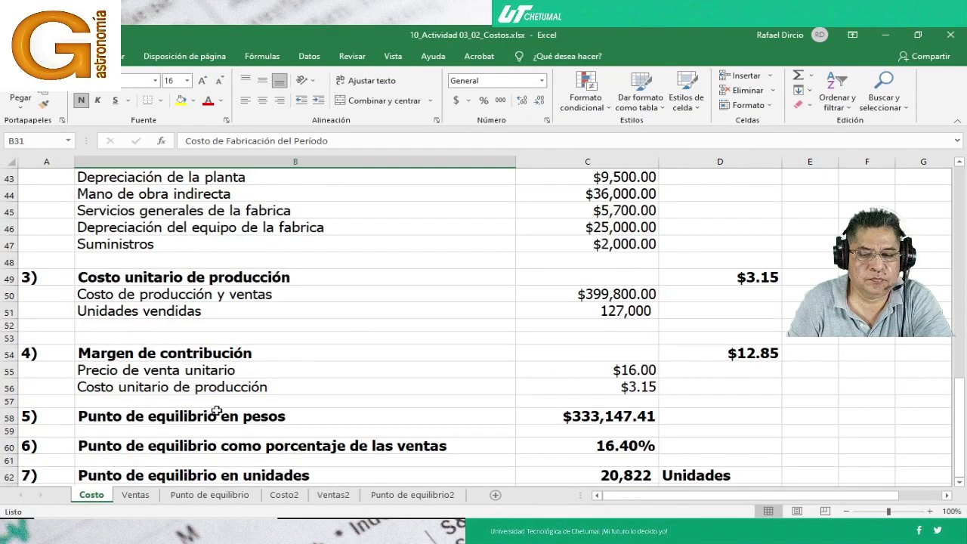
scroll(217, 410, up, 10)
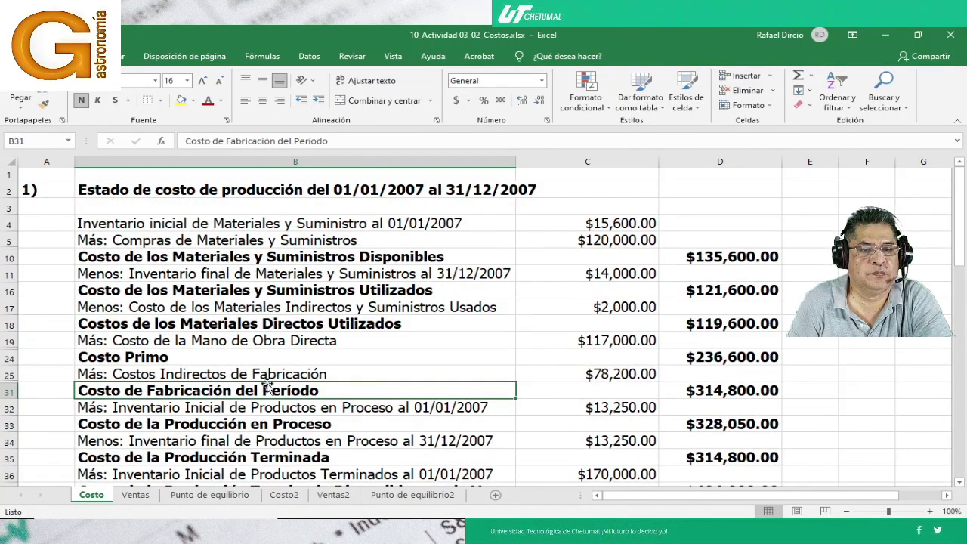
key(ctrl+Page_Down)
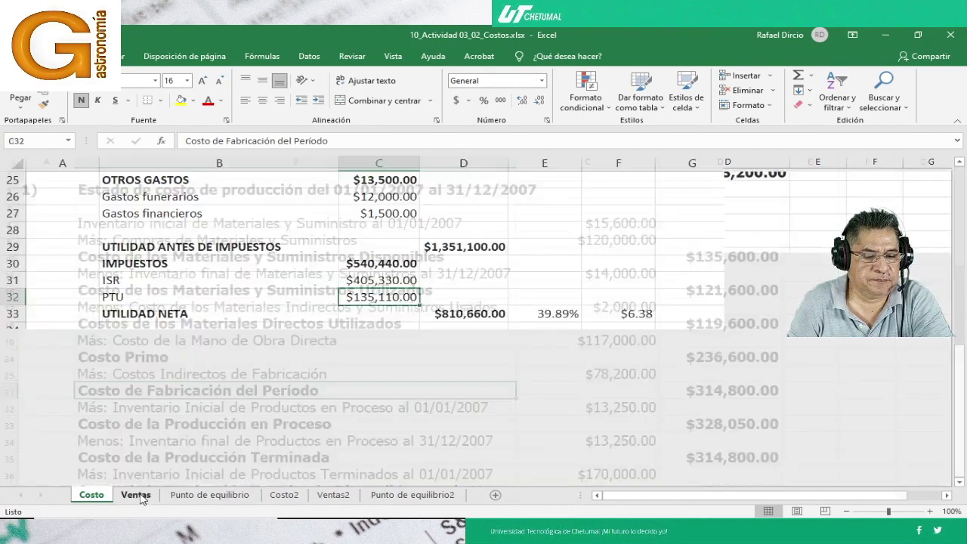
click(194, 494)
click(269, 496)
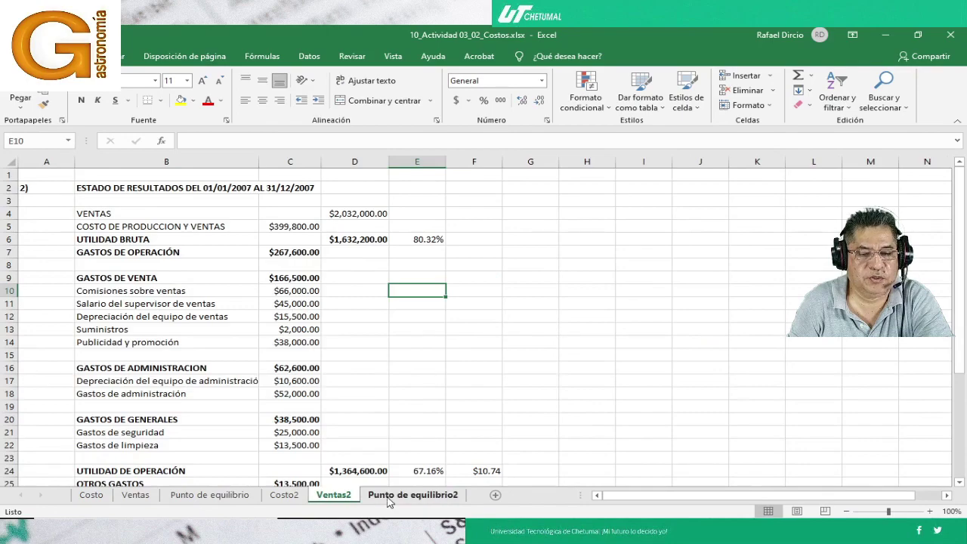
click(389, 495)
scroll(352, 429, down, 4)
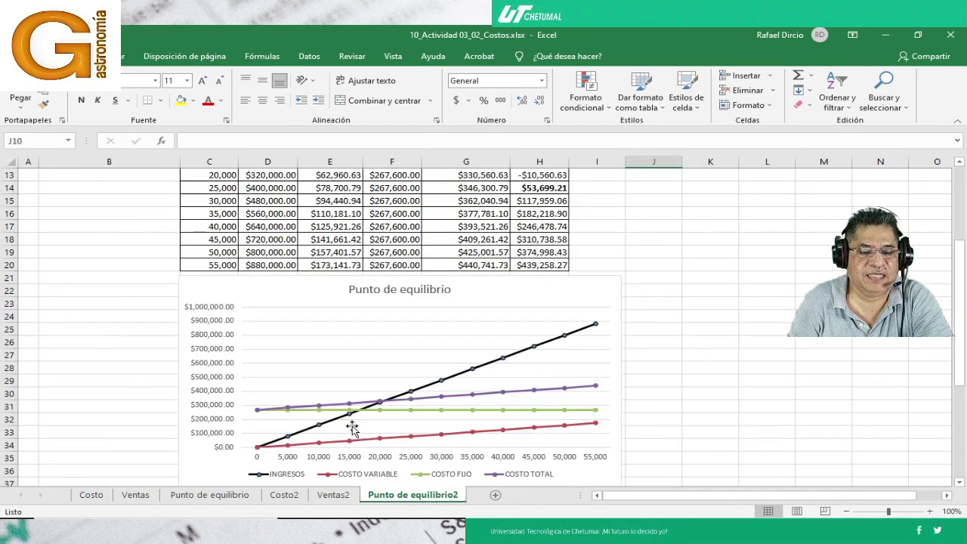
click(91, 495)
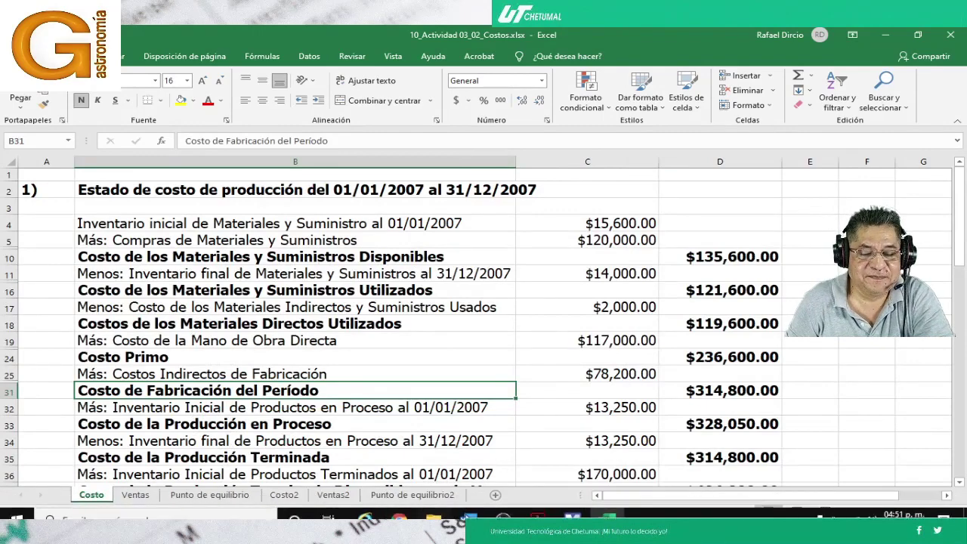
Check the Contabilidad course page in Chrome and return to the Actividades folder in File Explorer
click(400, 512)
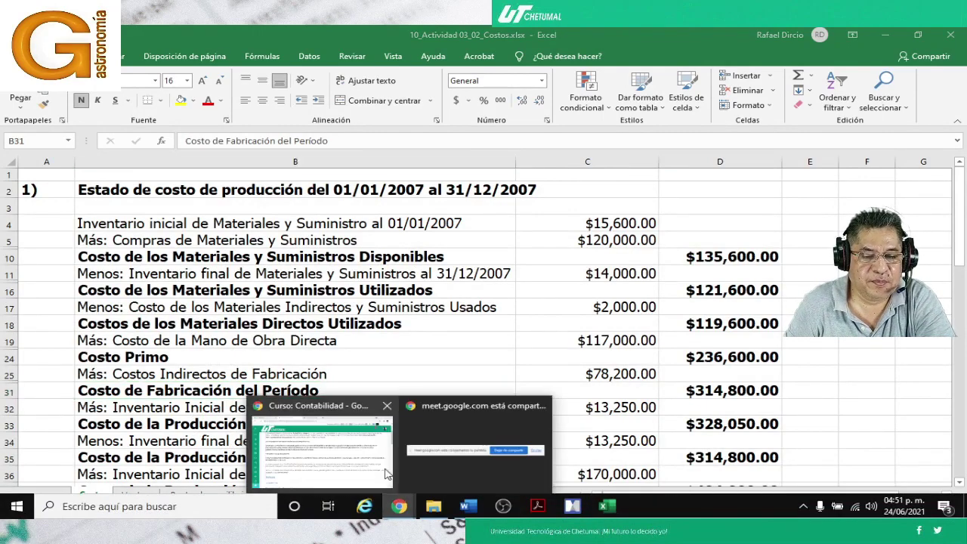
click(362, 446)
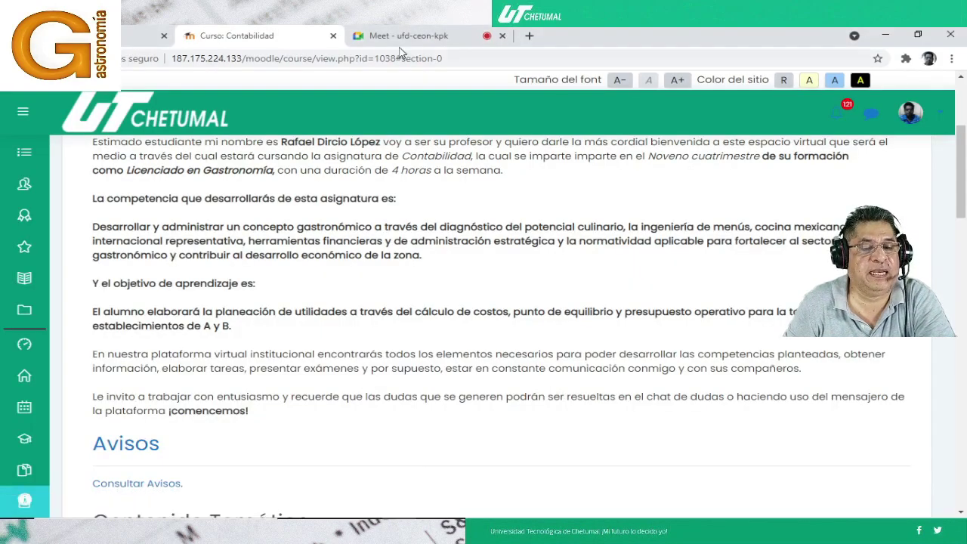
mouse_move(396, 516)
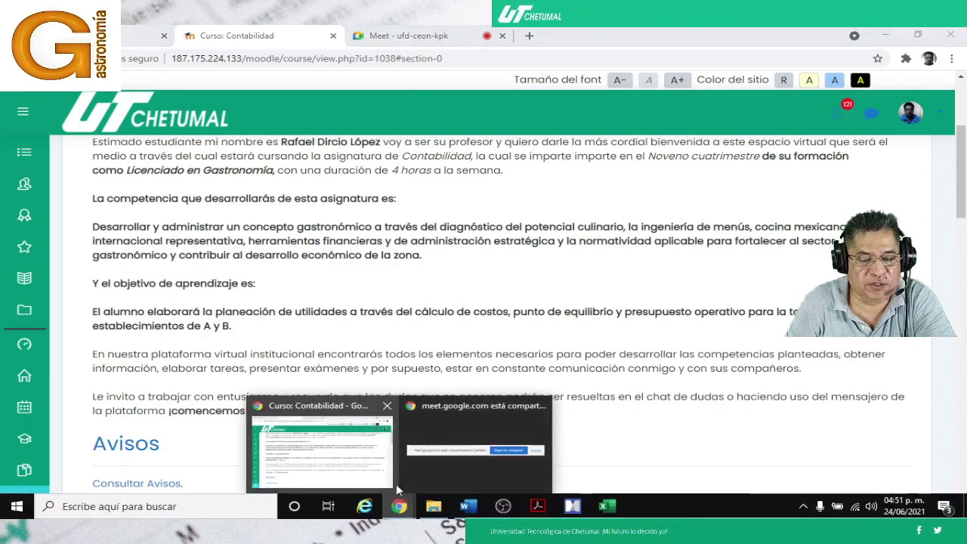
click(434, 510)
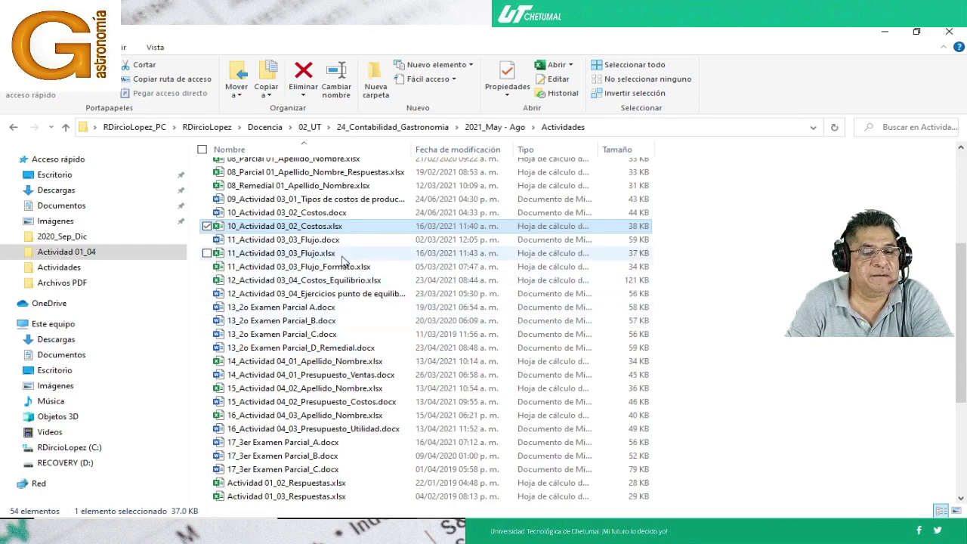
Open the workbook 10_Actividad 03_02_Costos.xlsx from the Actividades folder and look over its Costo and Ventas sheets
key(Return)
scroll(590, 221, up, 15)
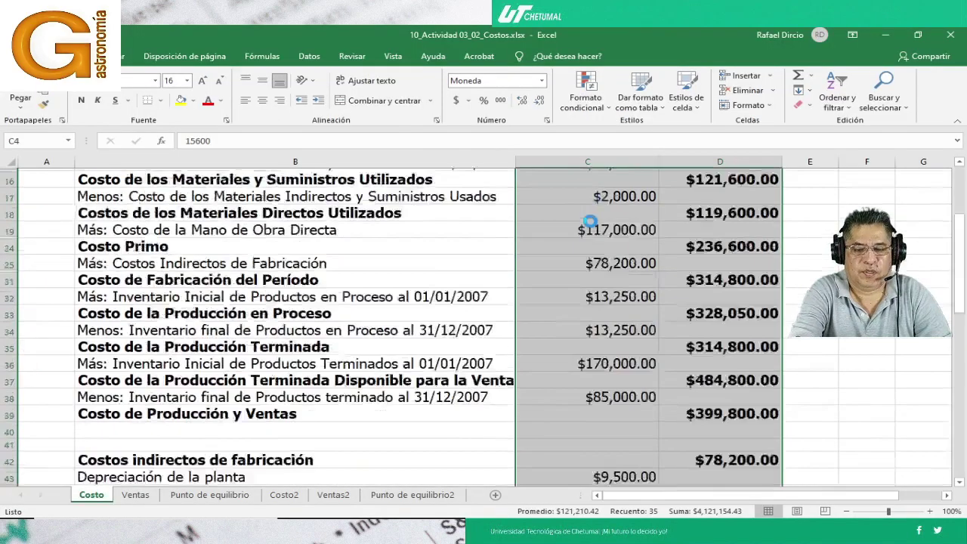
click(130, 494)
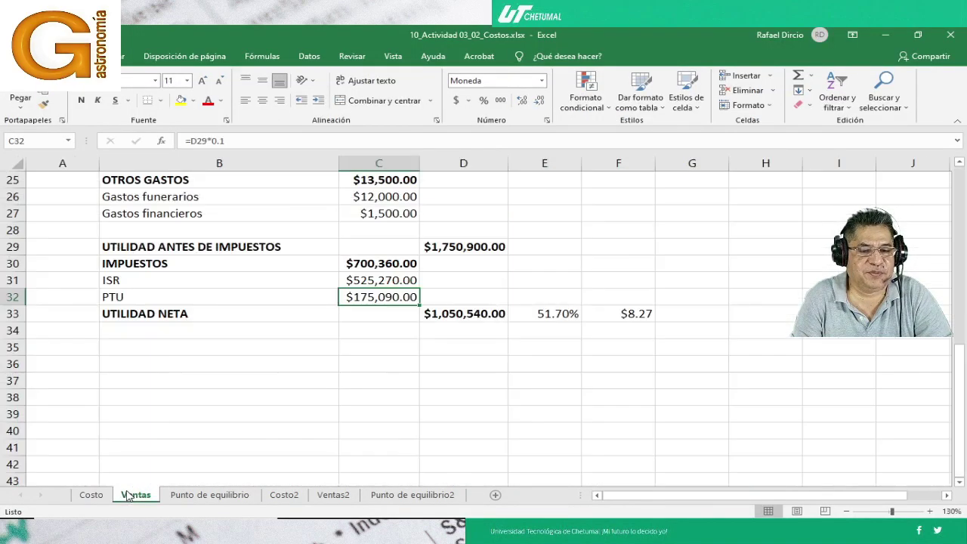
scroll(257, 431, up, 8)
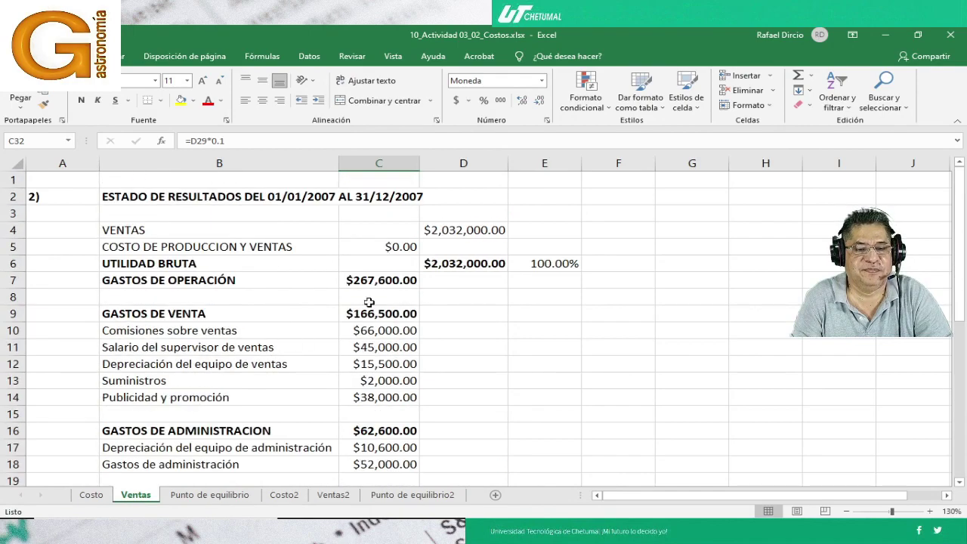
Save a copy of the workbook in the Actividades folder as 10_Actividad 02_02_Casos Costos.xlsx
click(19, 56)
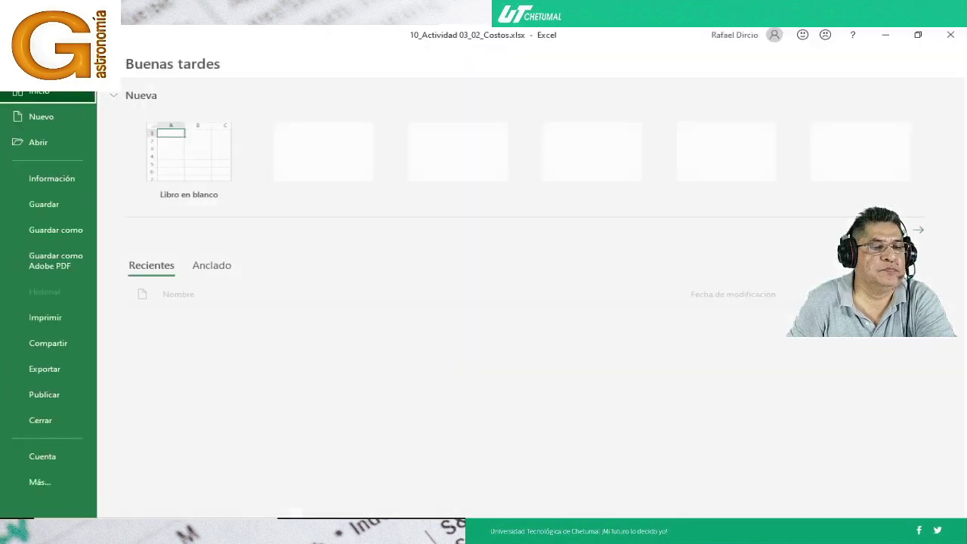
click(74, 228)
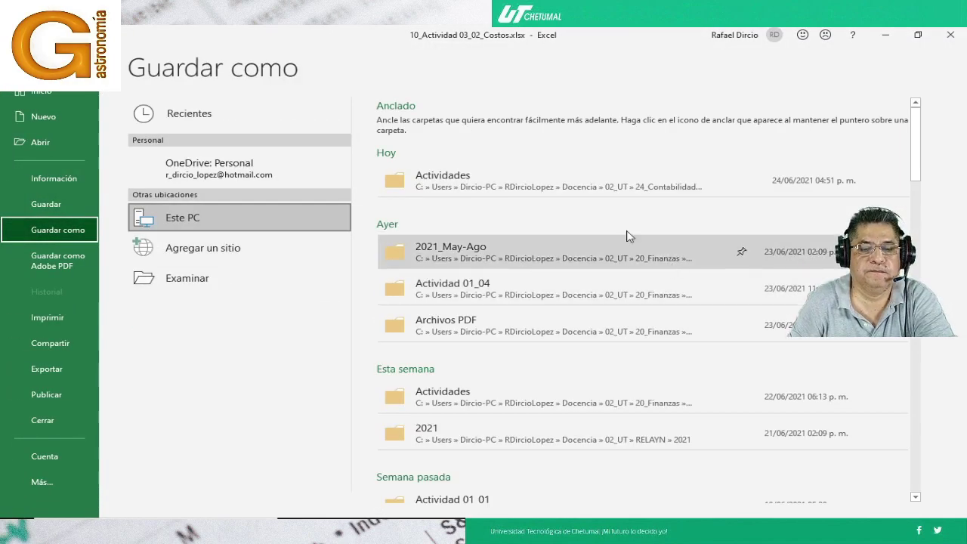
click(492, 188)
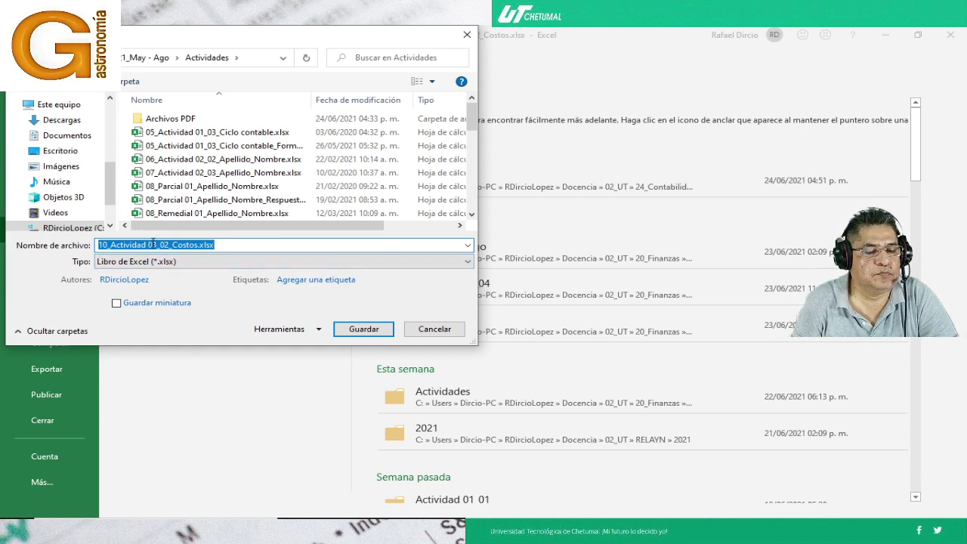
click(152, 244)
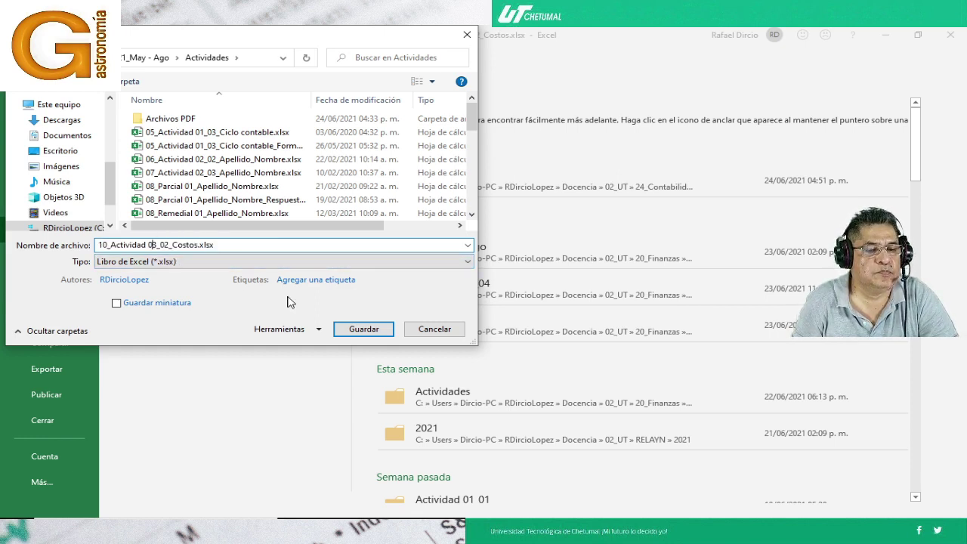
text(2)
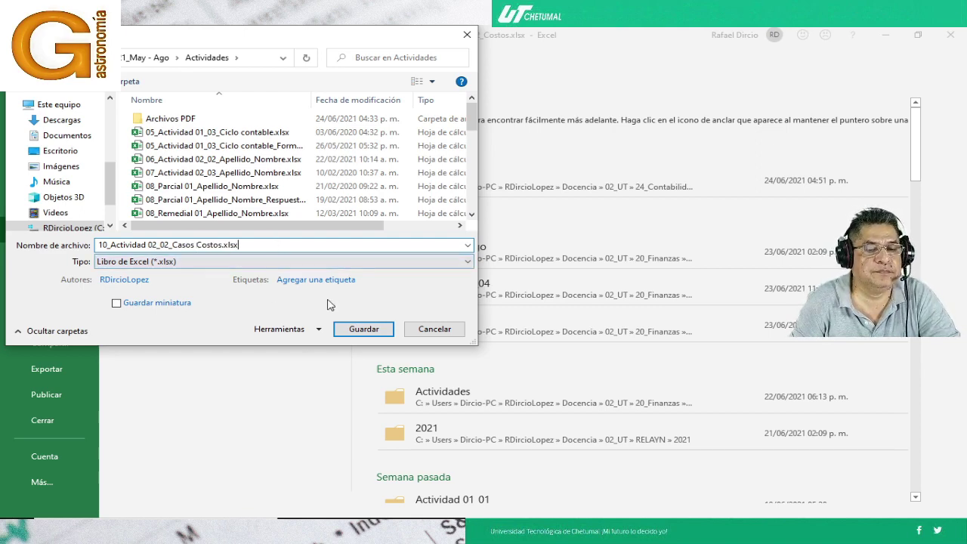
click(361, 329)
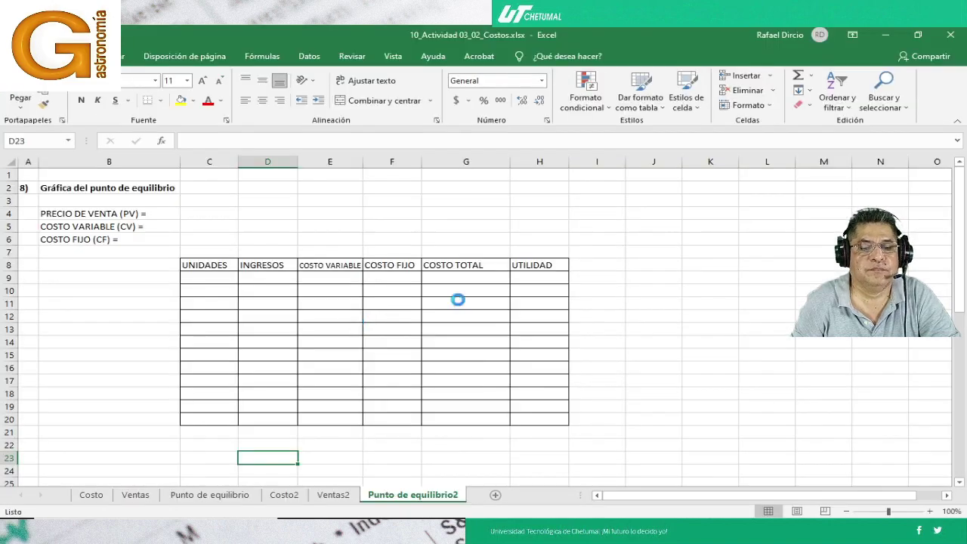
Check the production cost statement on the Costo sheet of the new workbook copy
click(85, 494)
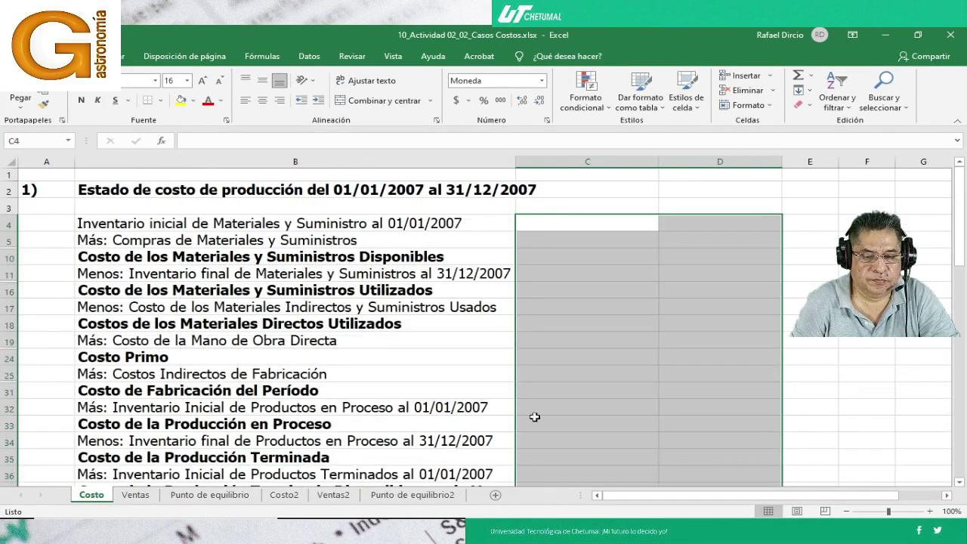
click(533, 376)
scroll(533, 389, down, 3)
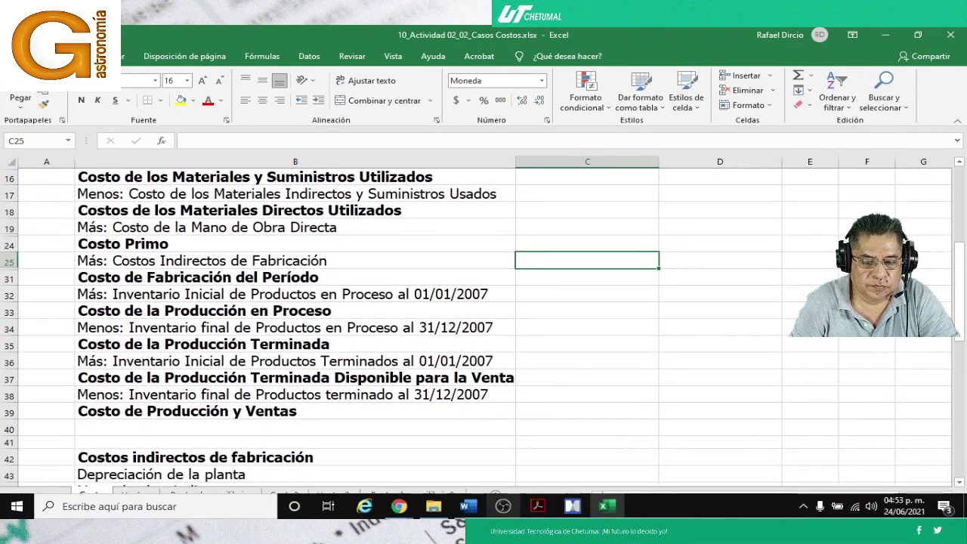
Switch to the Contabilidad course in Chrome and start adding a Tarea to the Parcial 2 section
click(399, 506)
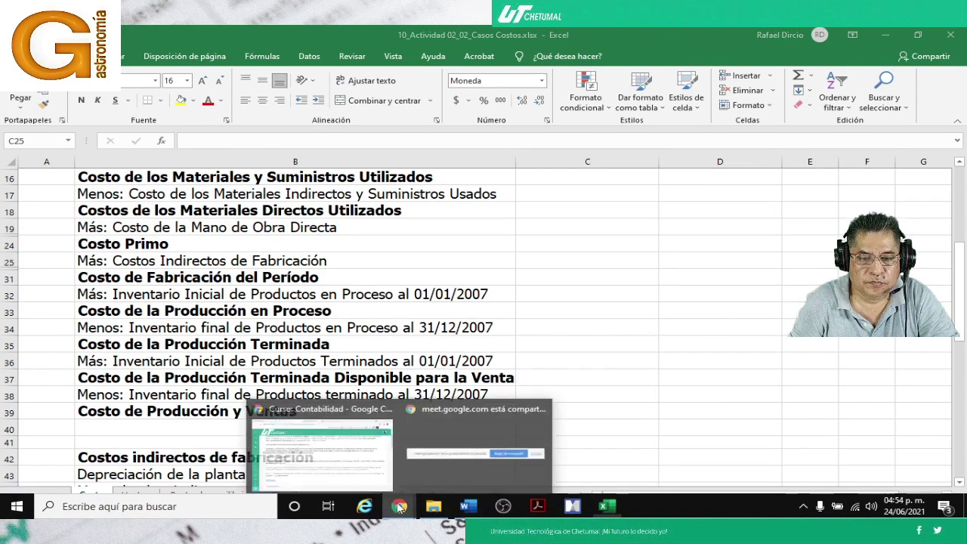
click(322, 438)
scroll(370, 381, down, 10)
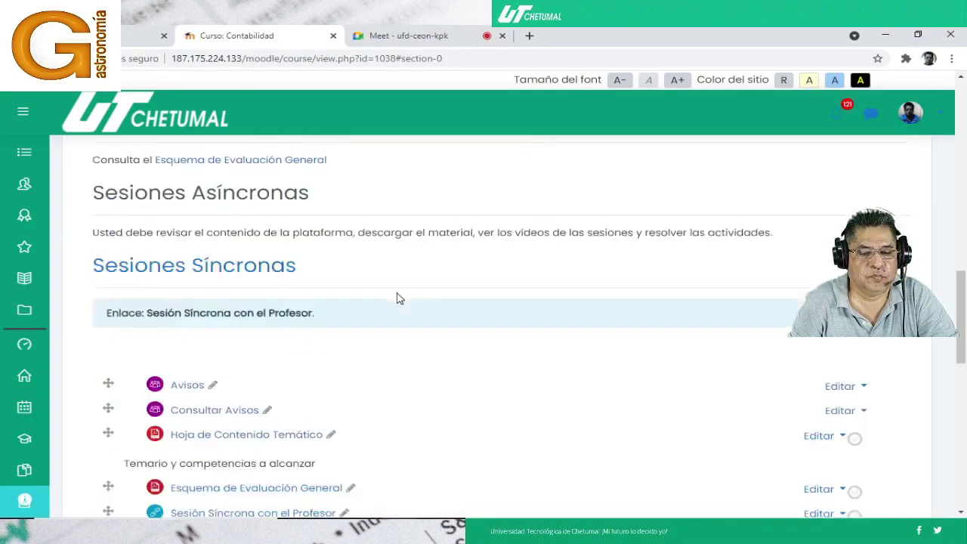
scroll(398, 298, down, 15)
scroll(399, 298, up, 1)
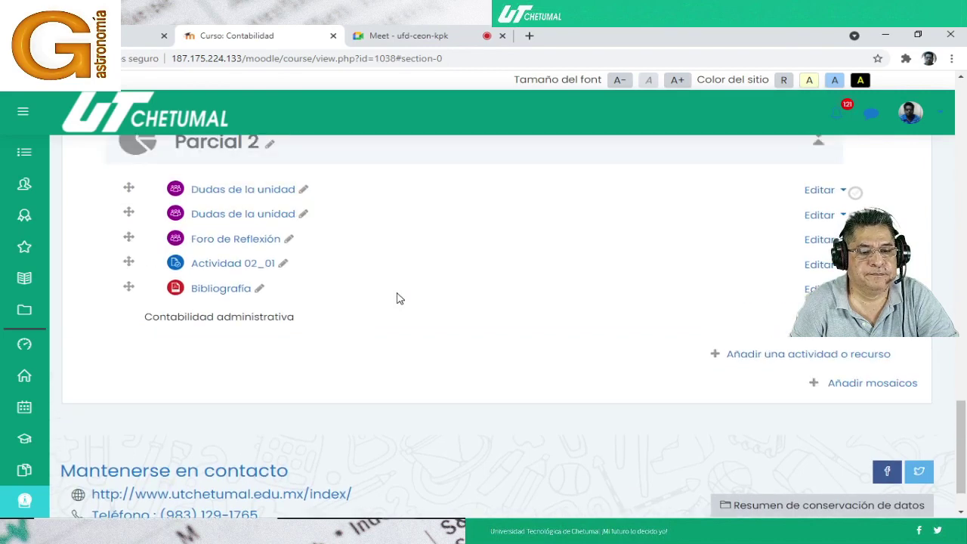
click(800, 357)
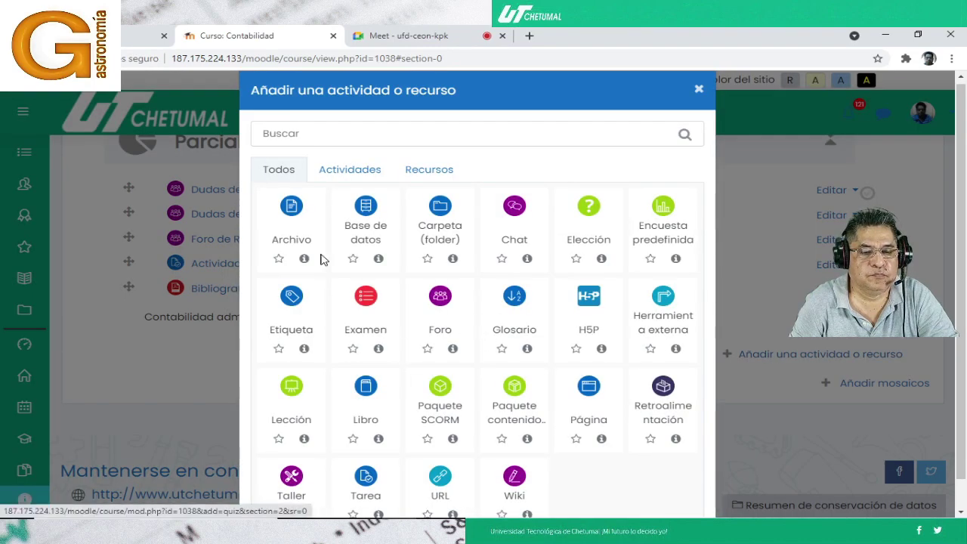
scroll(349, 350, down, 1)
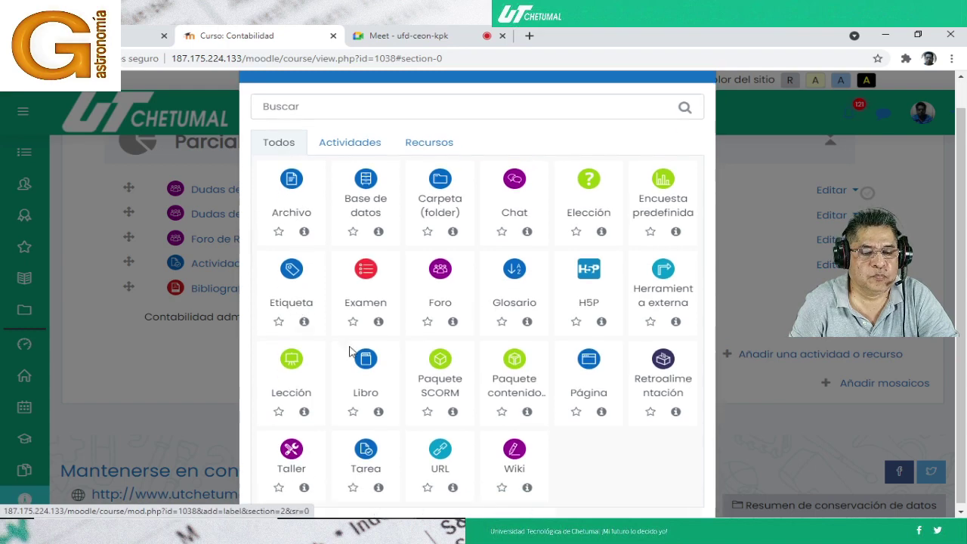
click(365, 453)
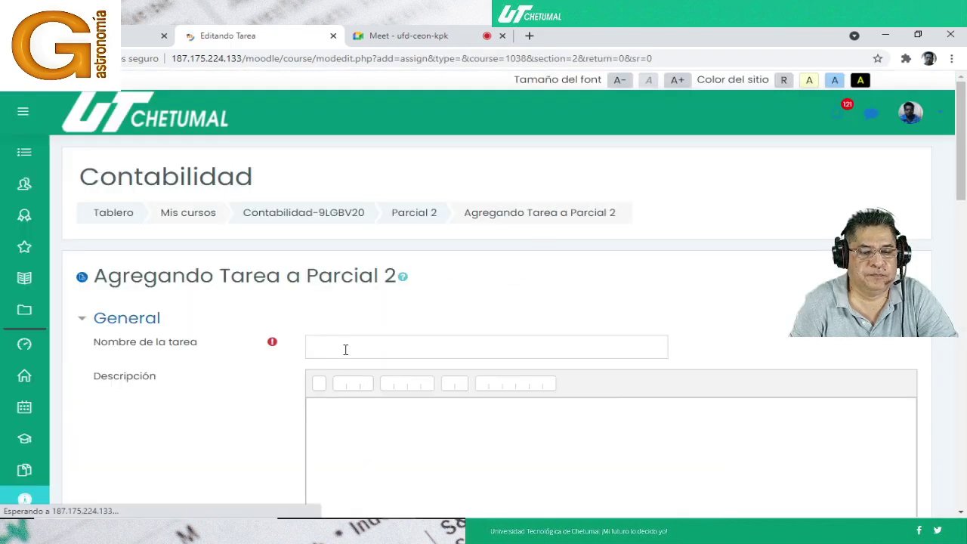
Name the task Actividad 02_02 and enter "Casos prácticos de costos" as its description
click(345, 348)
text(Actividad 02)
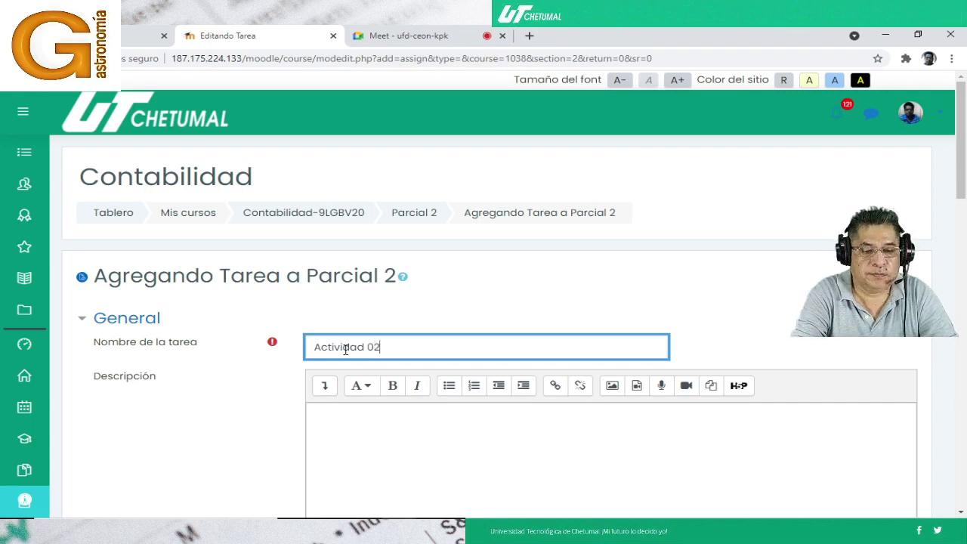
text(_02)
scroll(345, 349, down, 3)
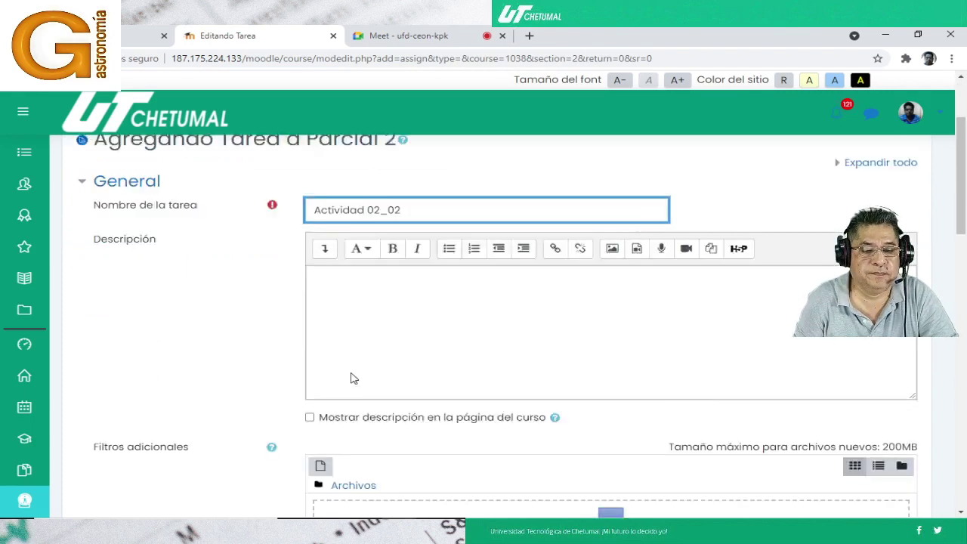
click(399, 269)
text(Casos )
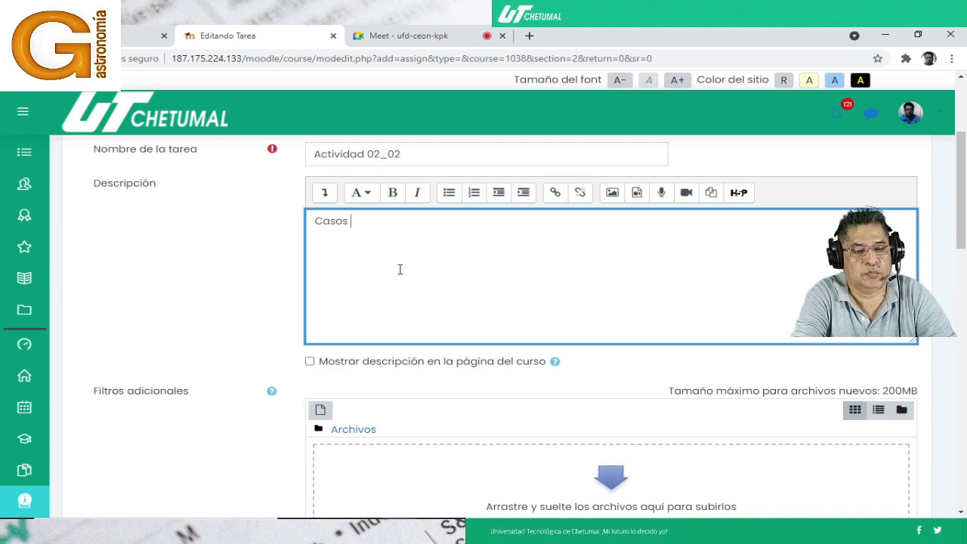
text(práx)
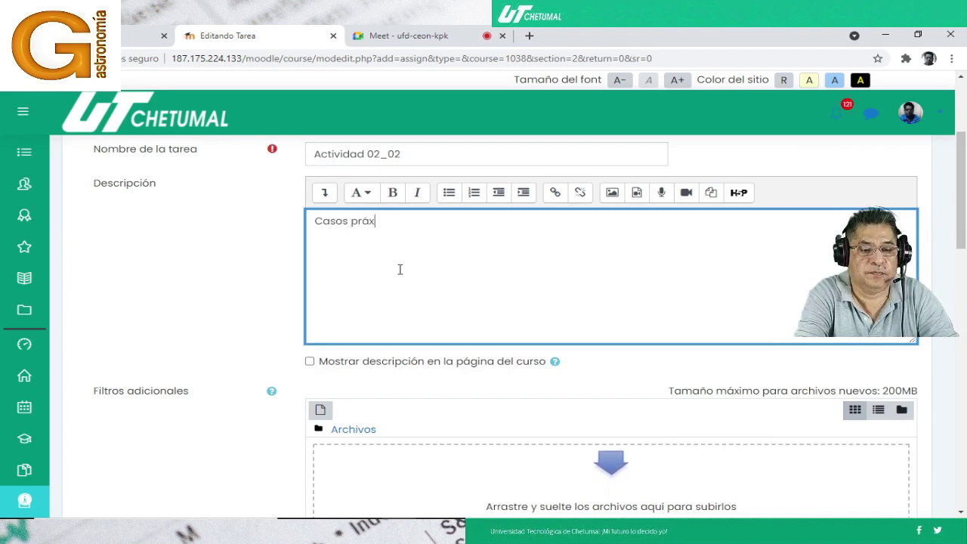
key(BackSpace)
text(cticos de costos)
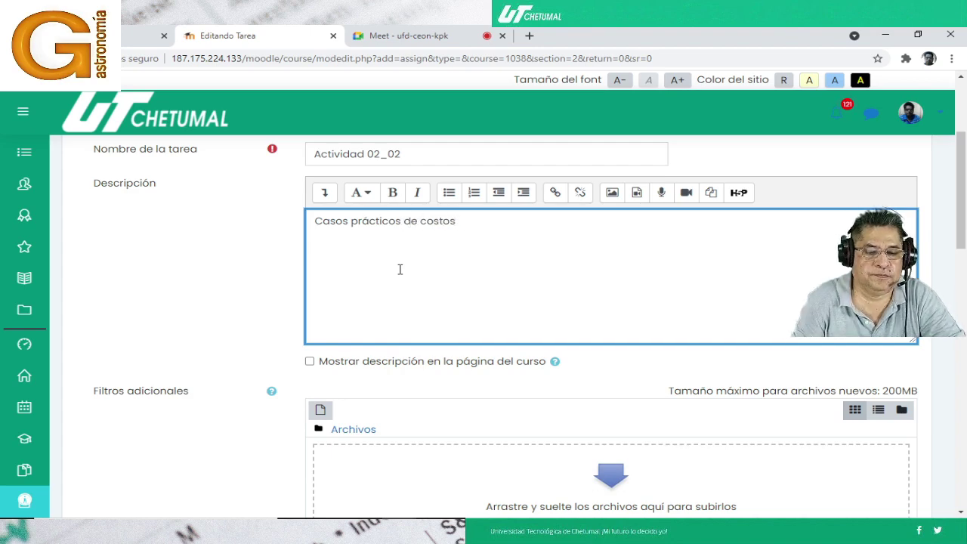
Upload Actividad 02_02_Costos de producción.pdf from the Archivos PDF folder to the task's additional files
scroll(607, 372, down, 3)
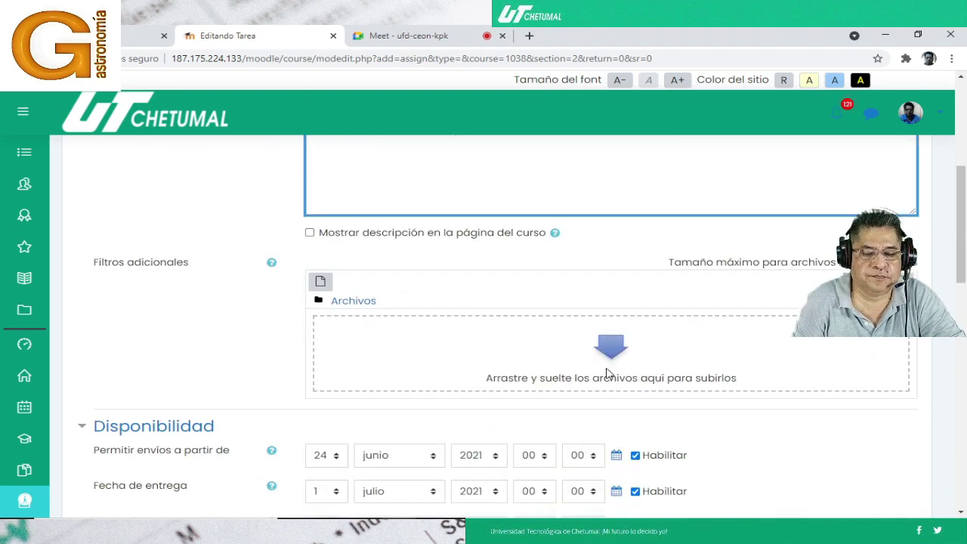
click(618, 350)
click(249, 242)
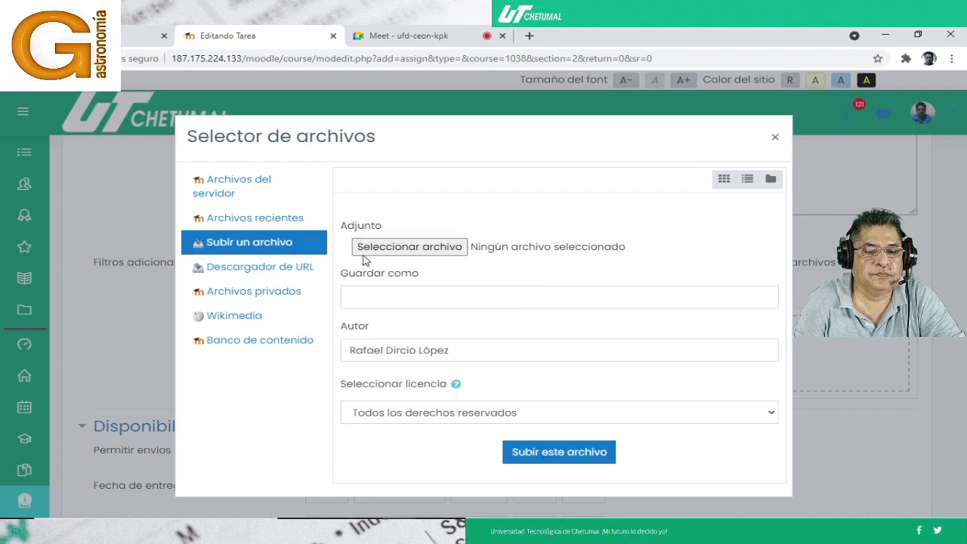
click(440, 254)
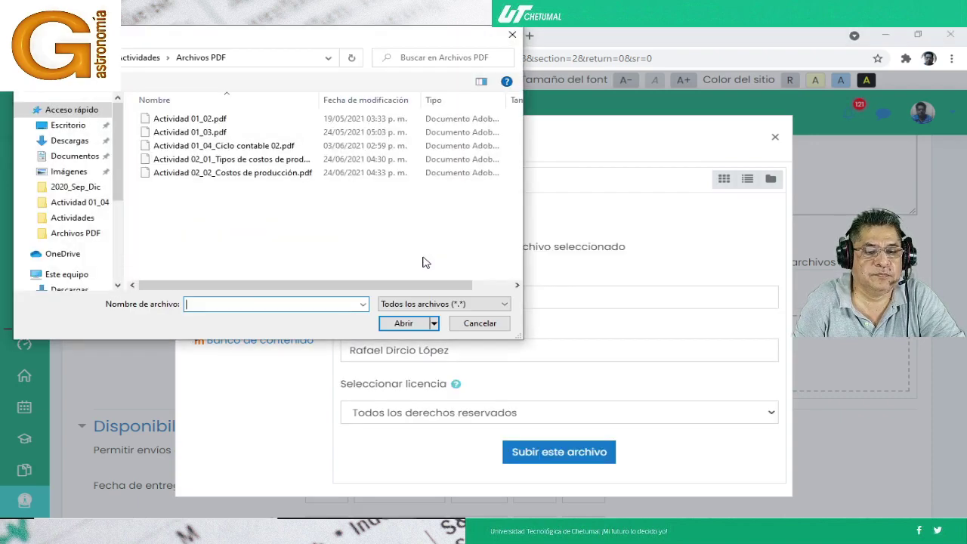
click(229, 173)
double_click(229, 173)
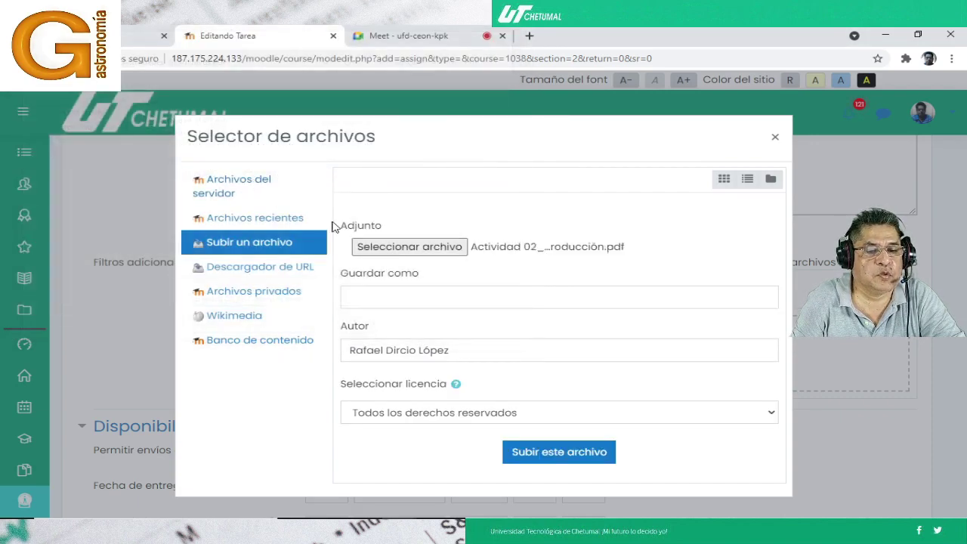
click(546, 456)
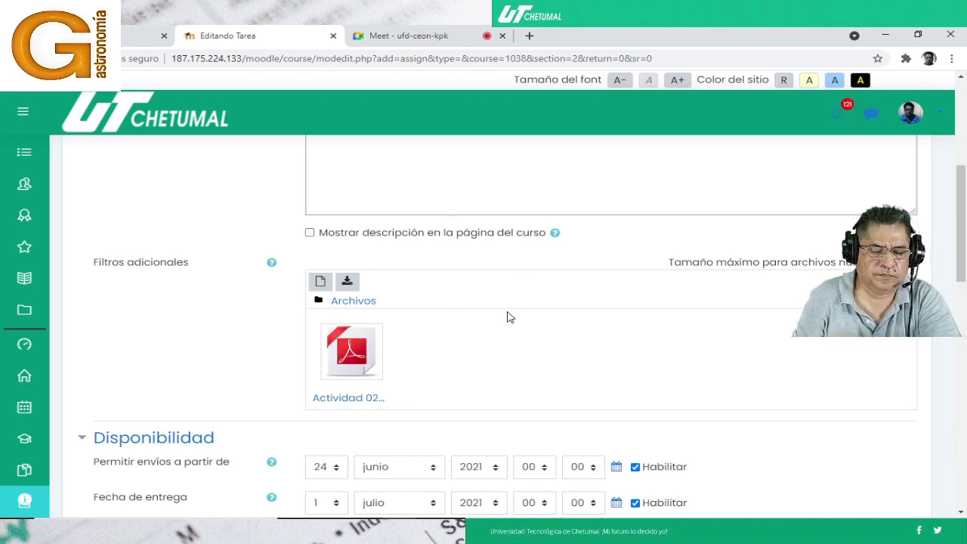
Add the workbook 10_Actividad 02_02_Casos Costos.xlsx from the Actividades folder to the task's additional files
scroll(357, 250, down, 1)
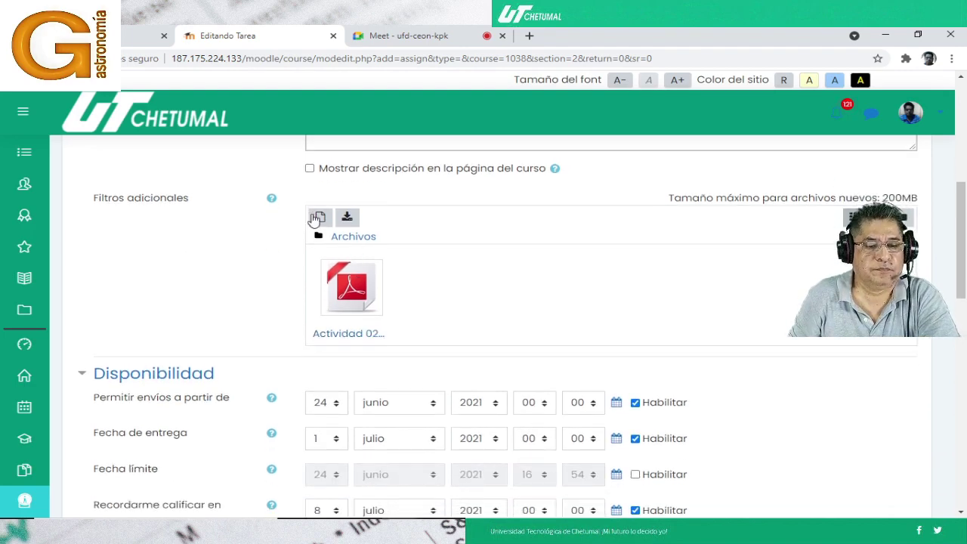
click(316, 218)
click(415, 248)
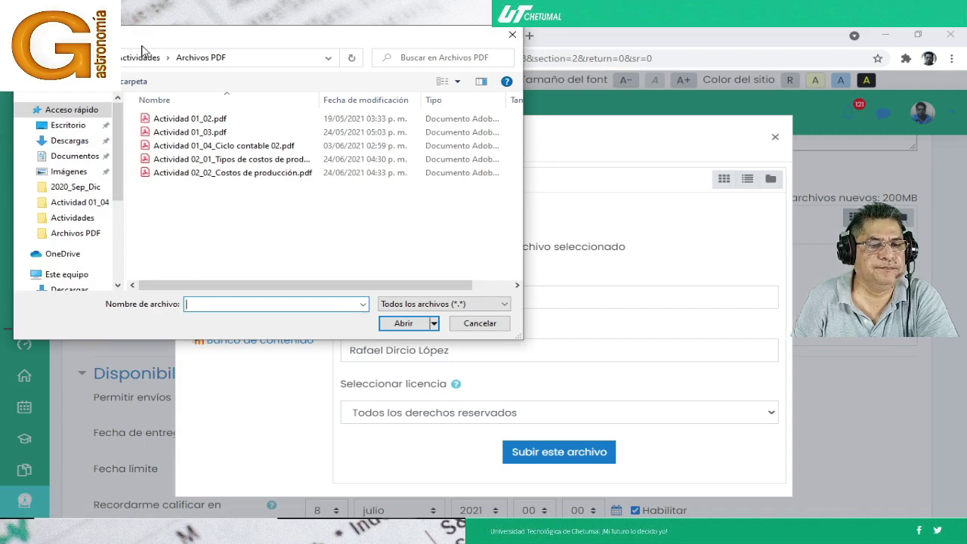
click(142, 56)
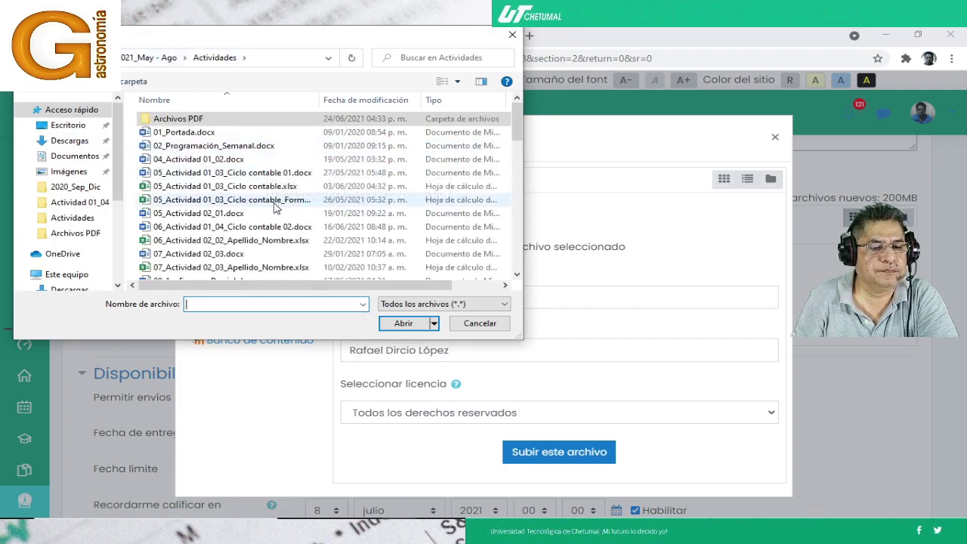
scroll(276, 210, down, 4)
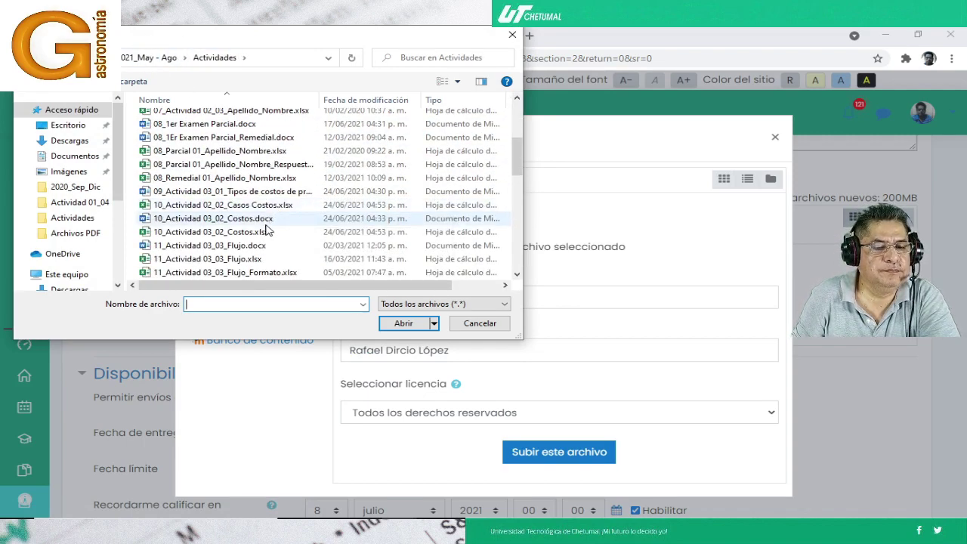
double_click(236, 207)
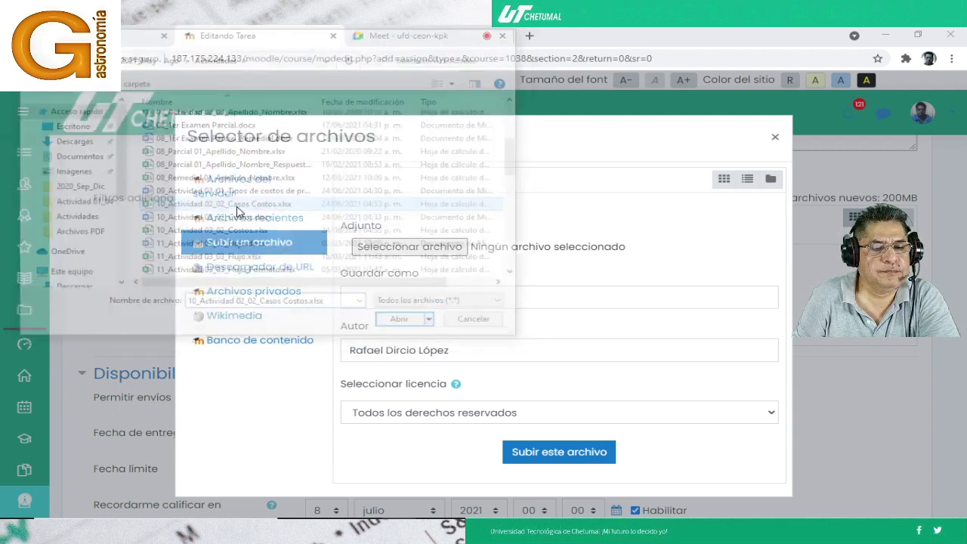
click(551, 451)
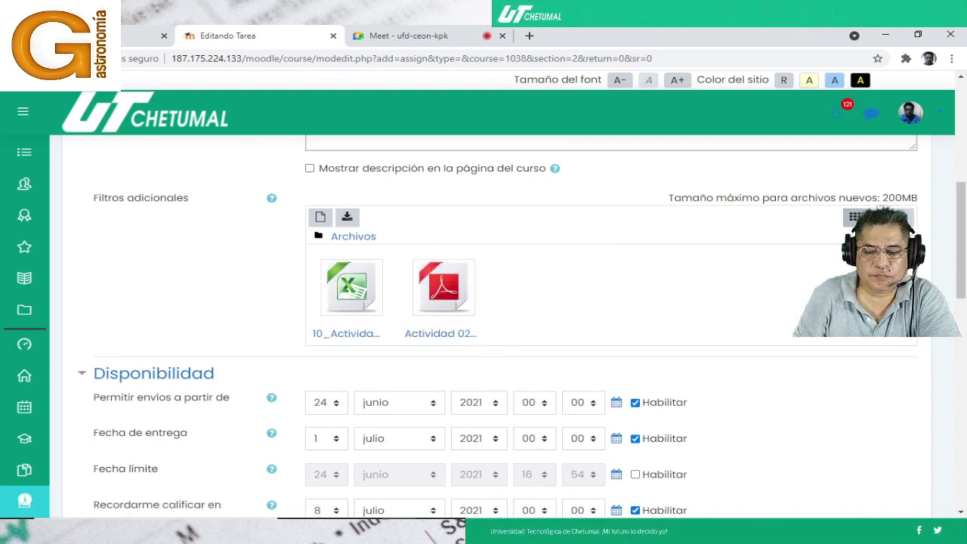
Set the Fecha de entrega hour to 22 and disable the Recordarme calificar en date under Disponibilidad
click(900, 506)
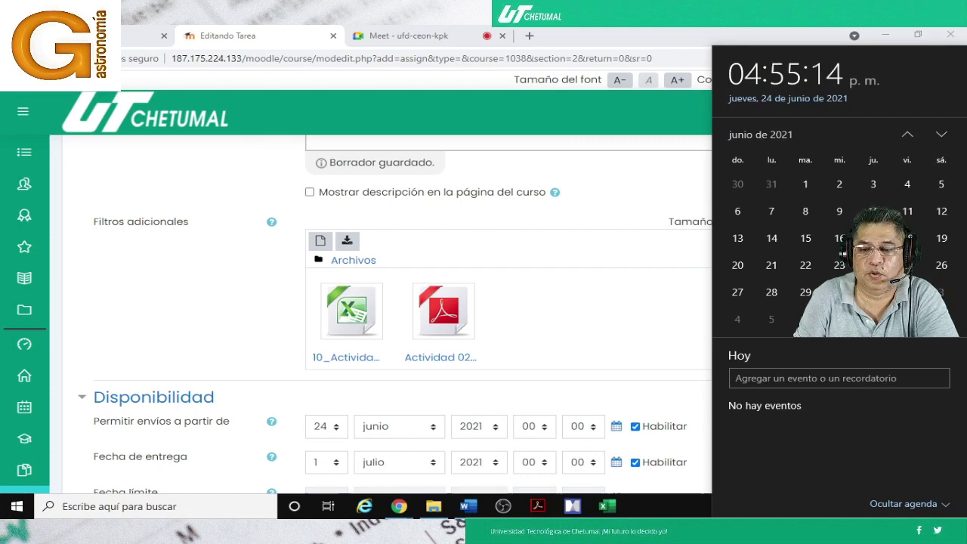
scroll(620, 366, down, 1)
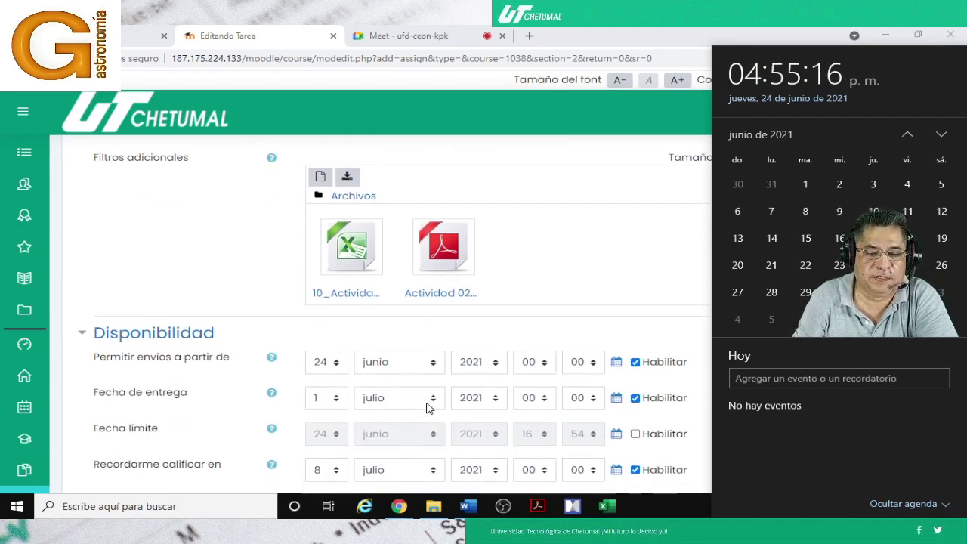
scroll(532, 399, down, 1)
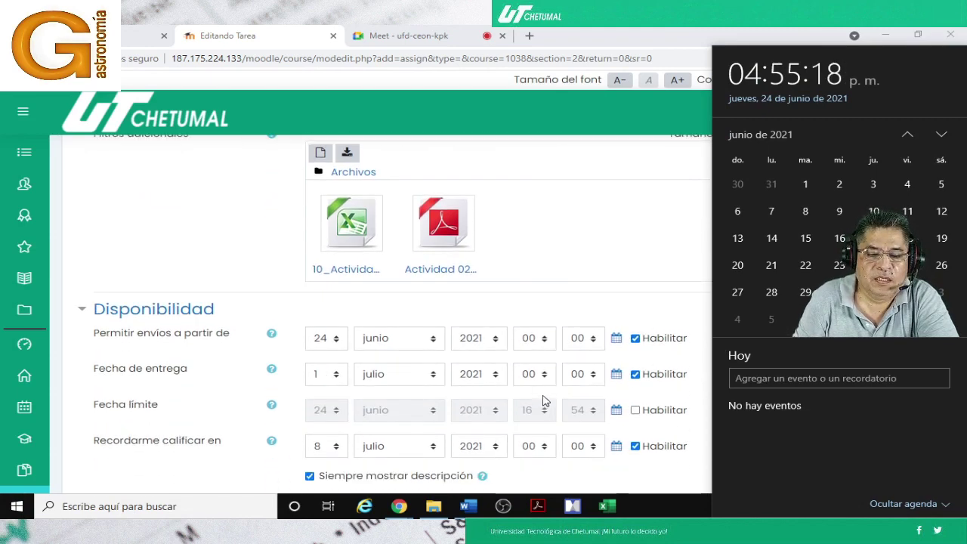
click(545, 376)
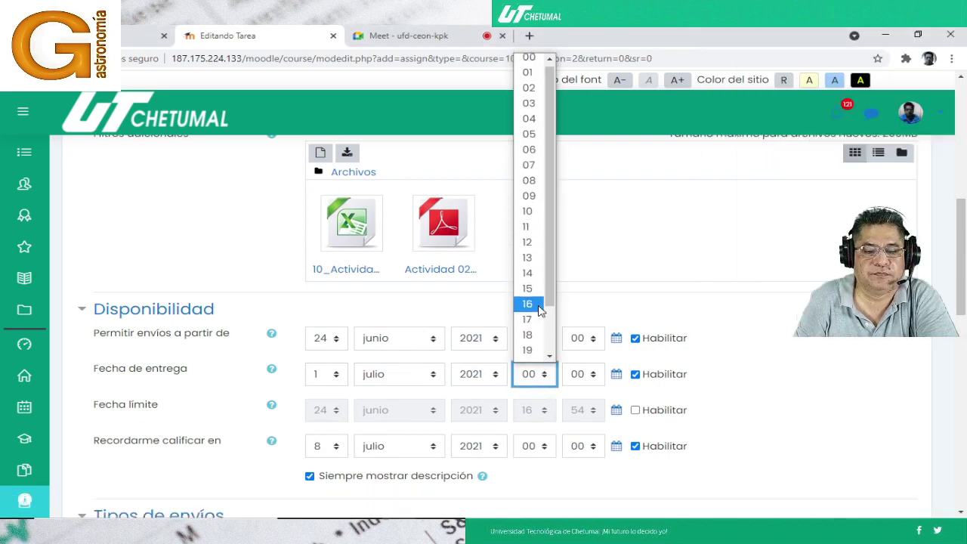
scroll(534, 309, down, 1)
click(530, 339)
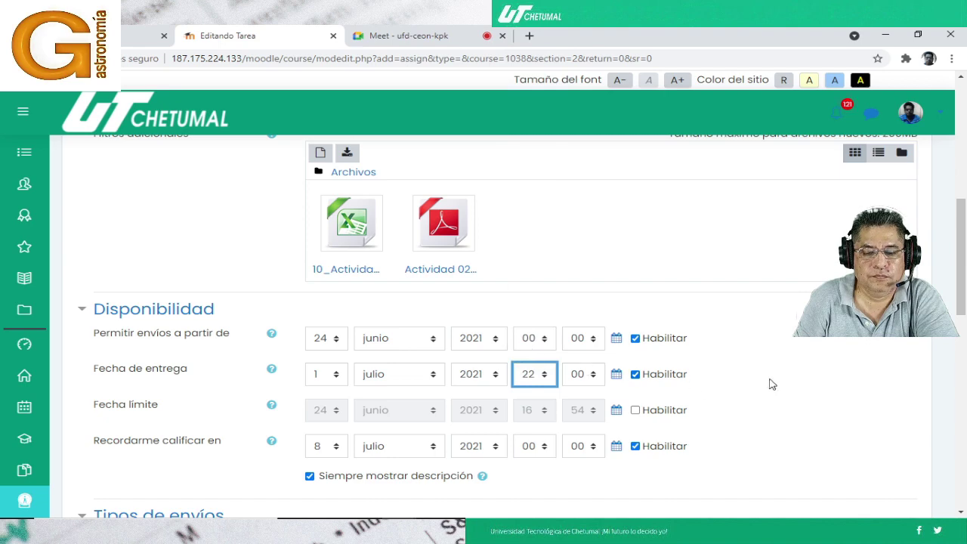
scroll(771, 384, down, 2)
click(634, 317)
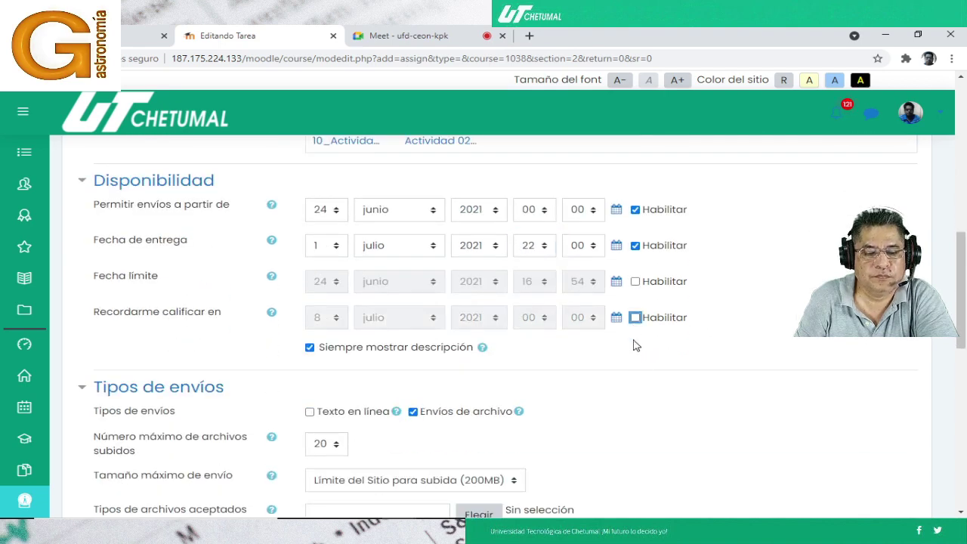
Restrict the accepted file types for submissions to Archivos de hoja de cálculo and save the selection
scroll(635, 345, down, 2)
click(415, 386)
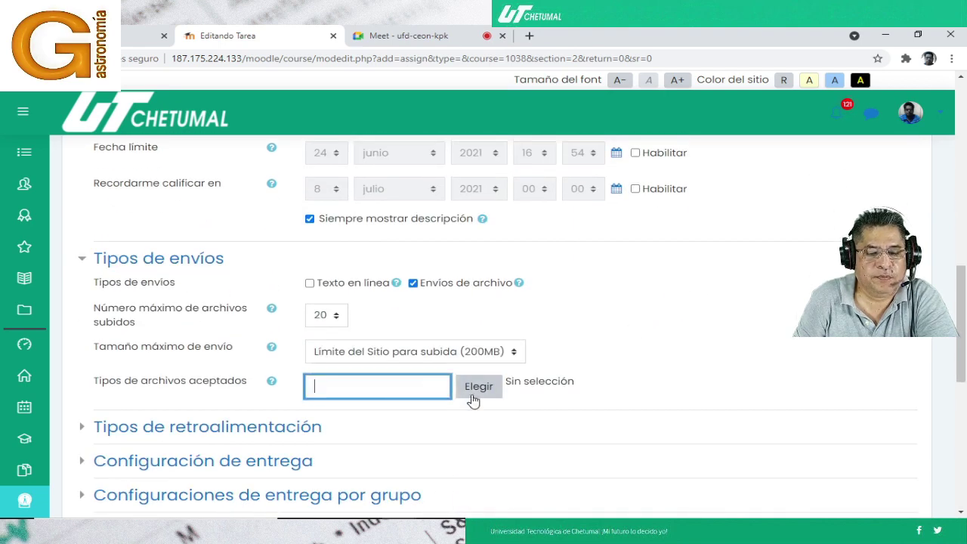
click(477, 397)
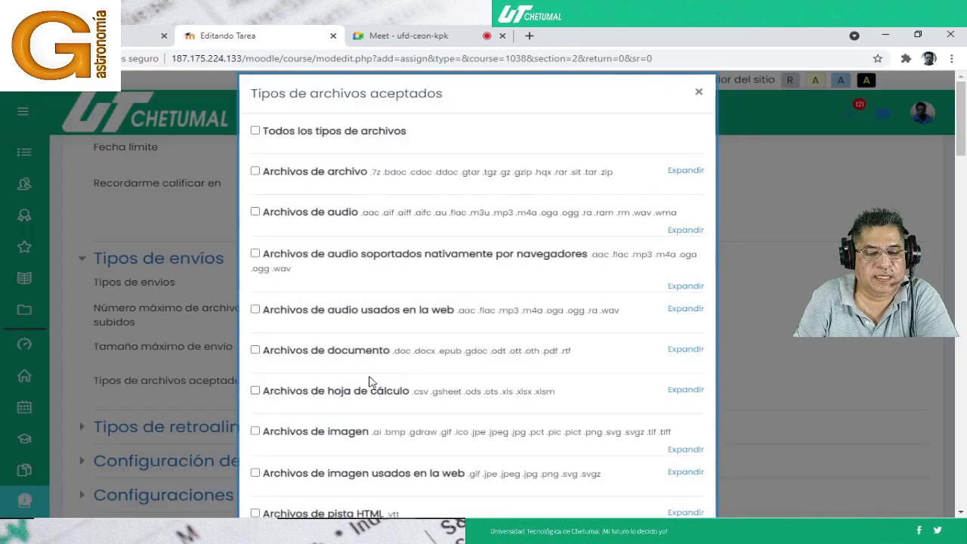
click(257, 391)
scroll(446, 370, down, 15)
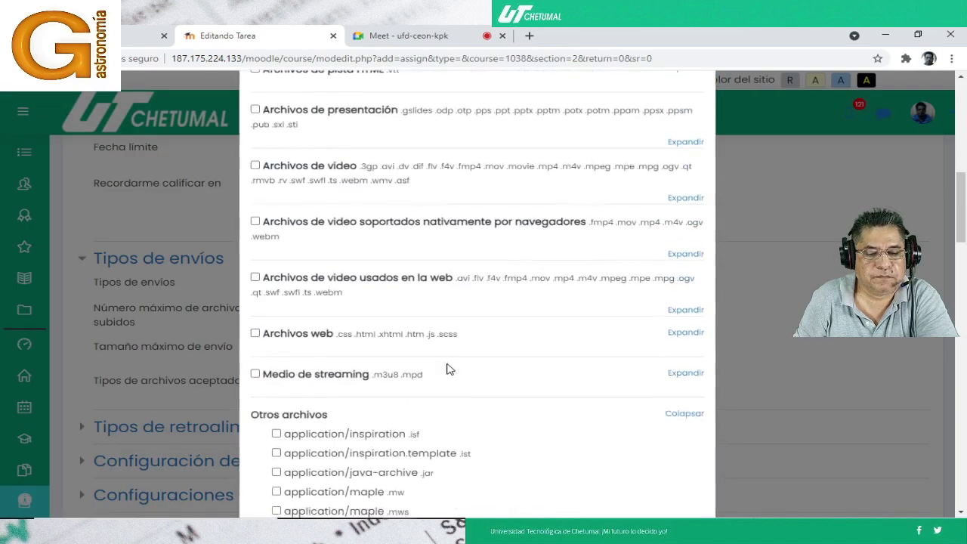
scroll(446, 370, down, 15)
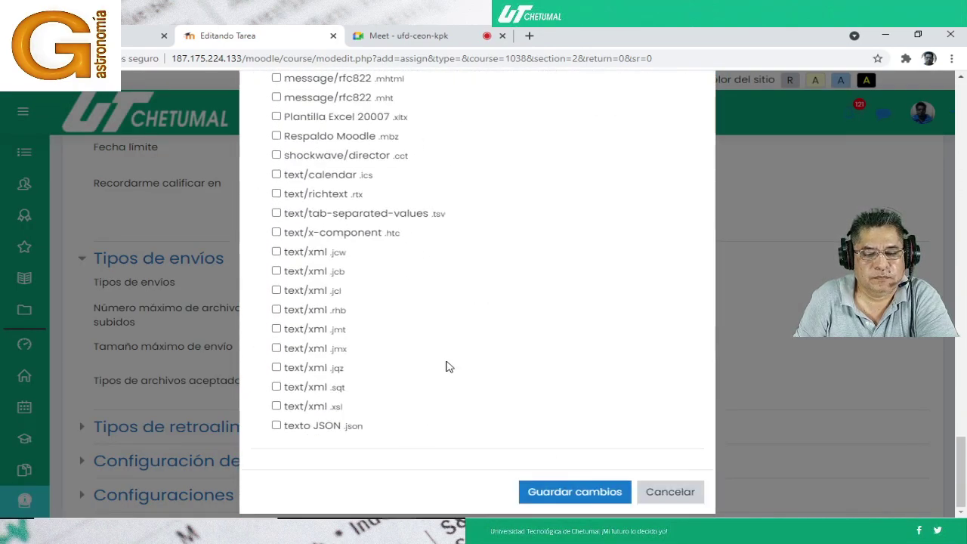
click(578, 491)
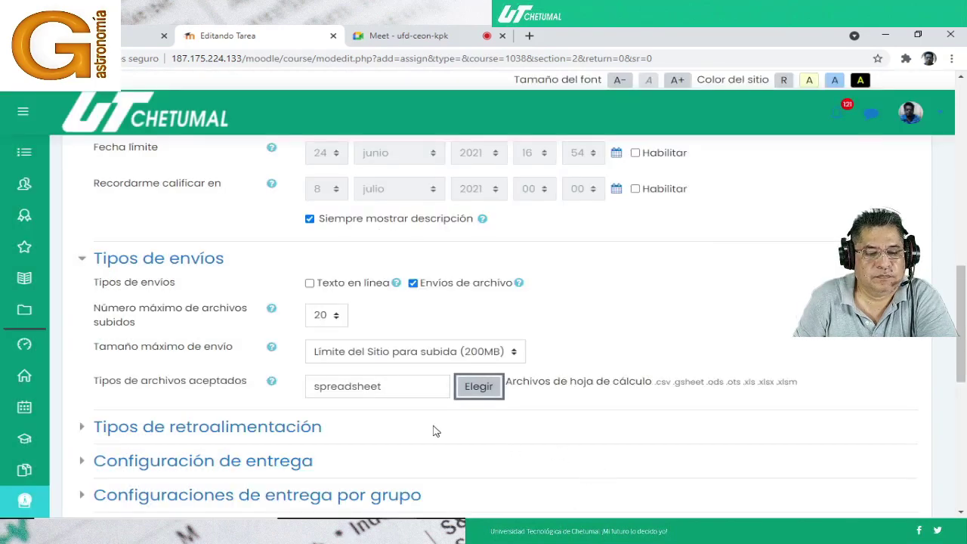
Expand the task's Tipos de retroalimentación settings
scroll(435, 431, down, 2)
click(176, 301)
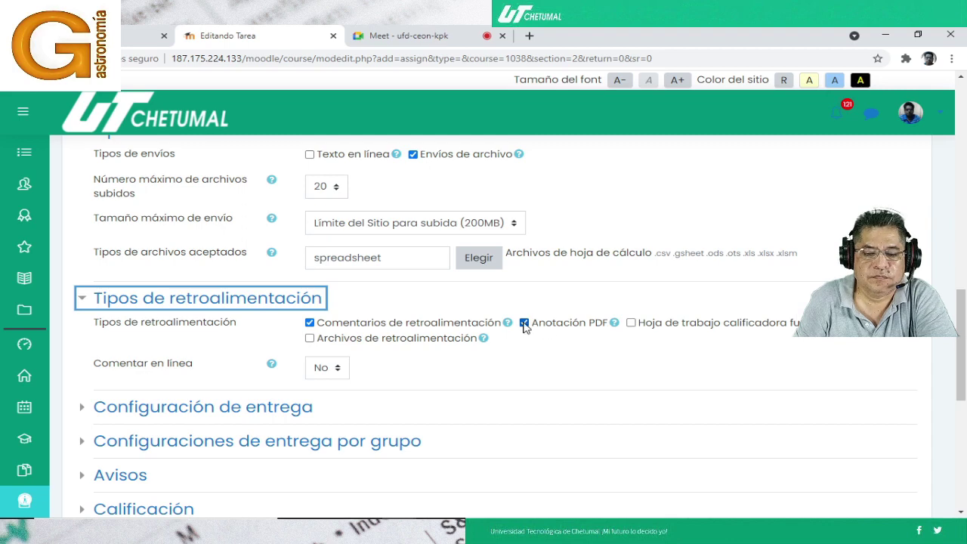
Disable Anotación PDF and enable Archivos de retroalimentación as feedback types for the assignment
click(524, 323)
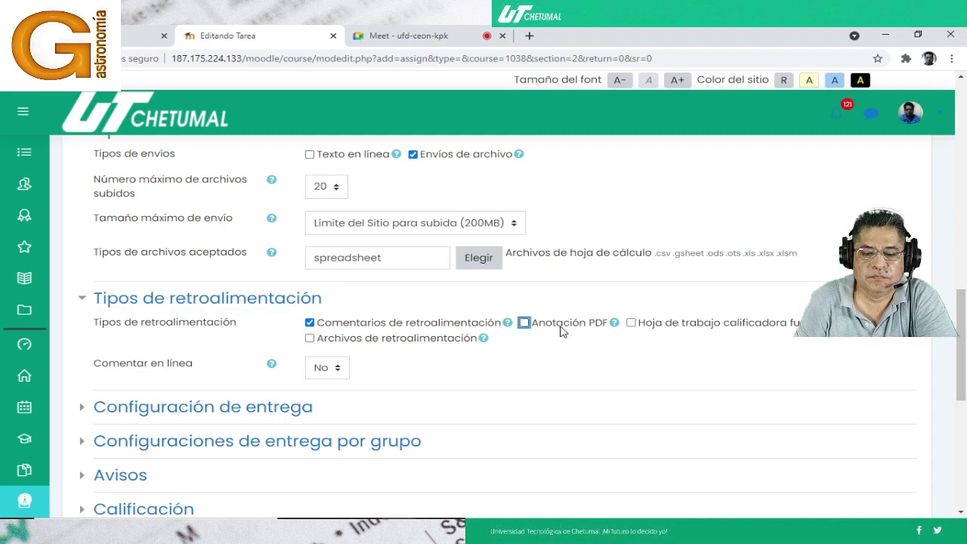
click(310, 339)
Check the assignment's grading settings, leaving the category as Sin categorizar, and save the changes, returning to the course
scroll(416, 391, down, 3)
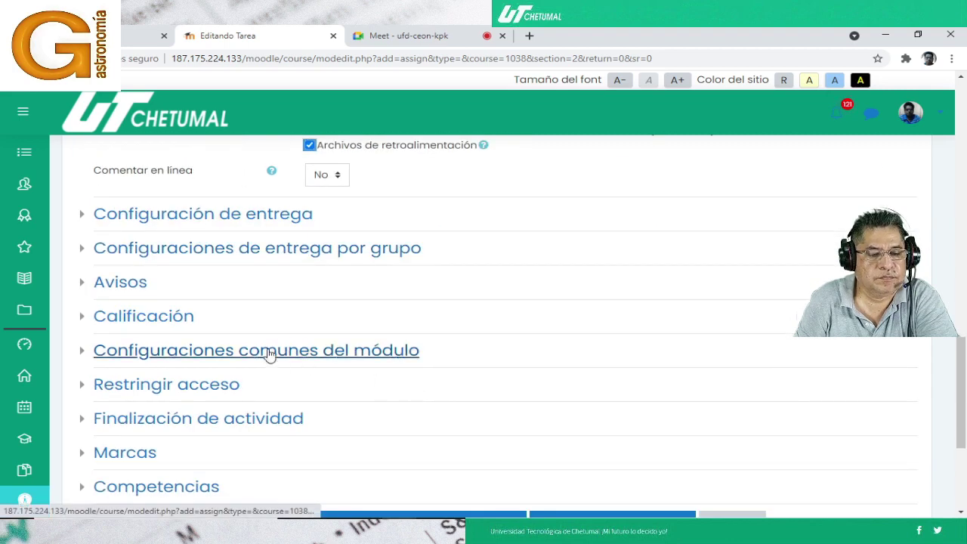
click(125, 320)
scroll(291, 332, down, 2)
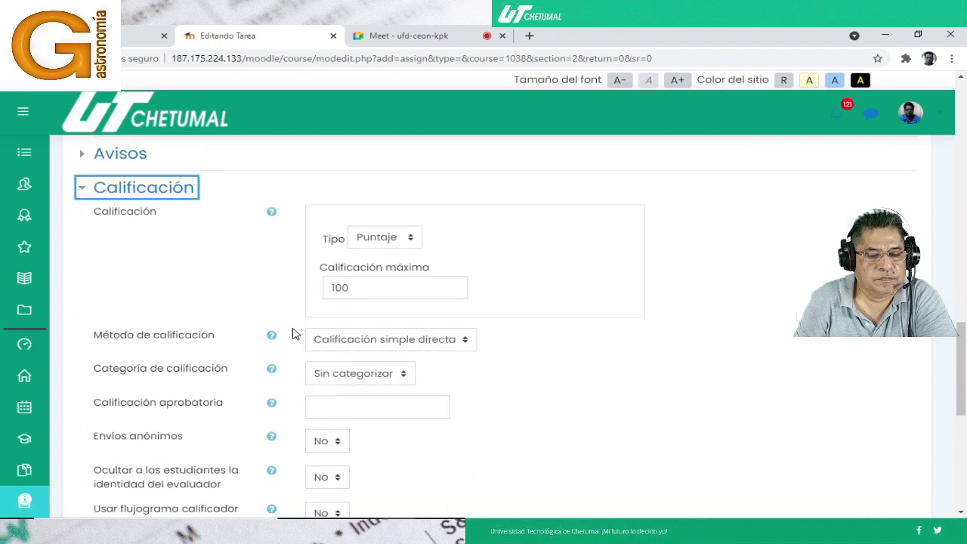
click(404, 378)
scroll(401, 378, down, 3)
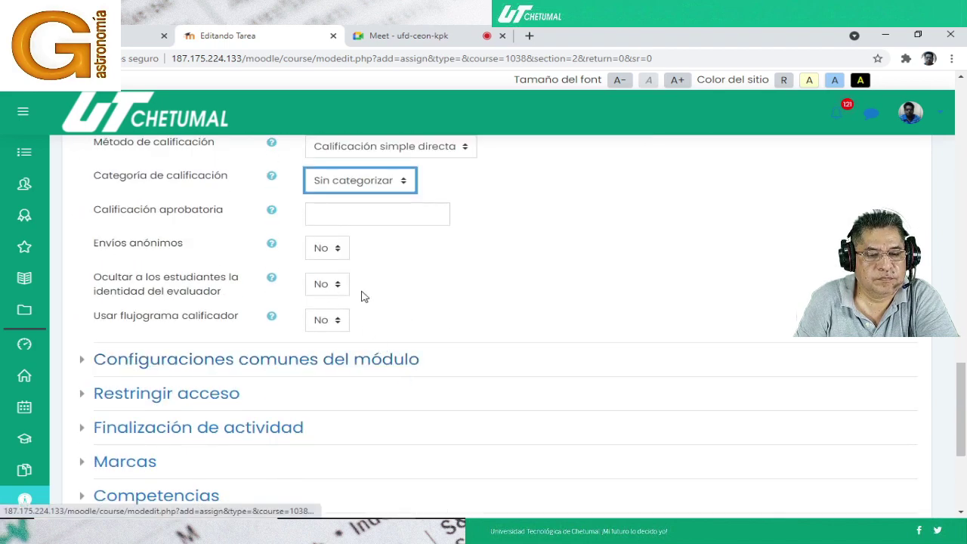
scroll(500, 287, down, 3)
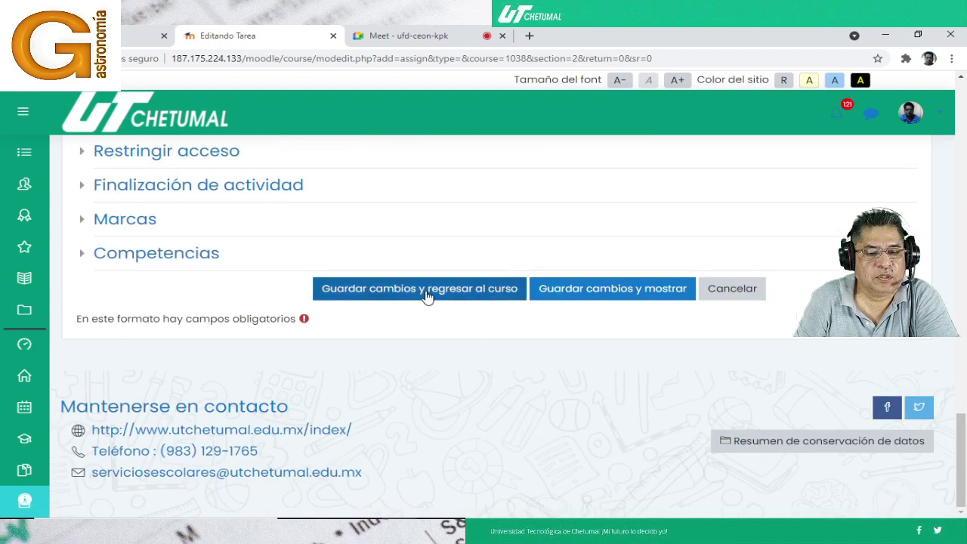
click(425, 293)
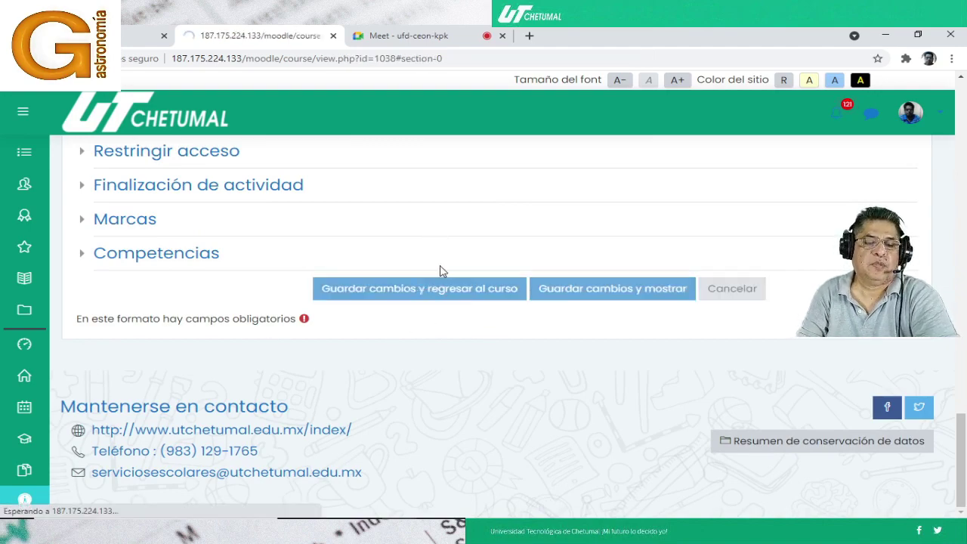
Move the Bibliografía resource above Actividad 02_01 in the Parcial 2 section
scroll(408, 298, down, 5)
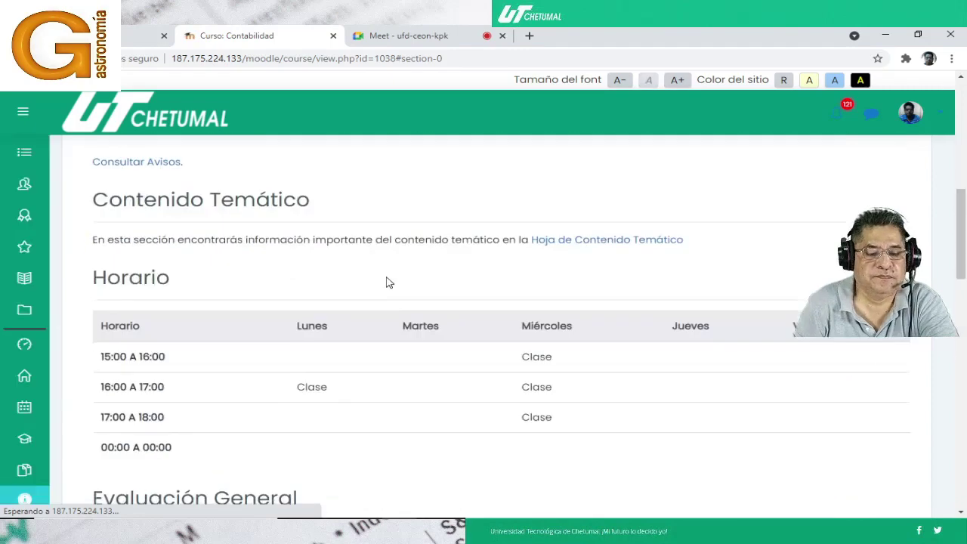
scroll(388, 282, down, 15)
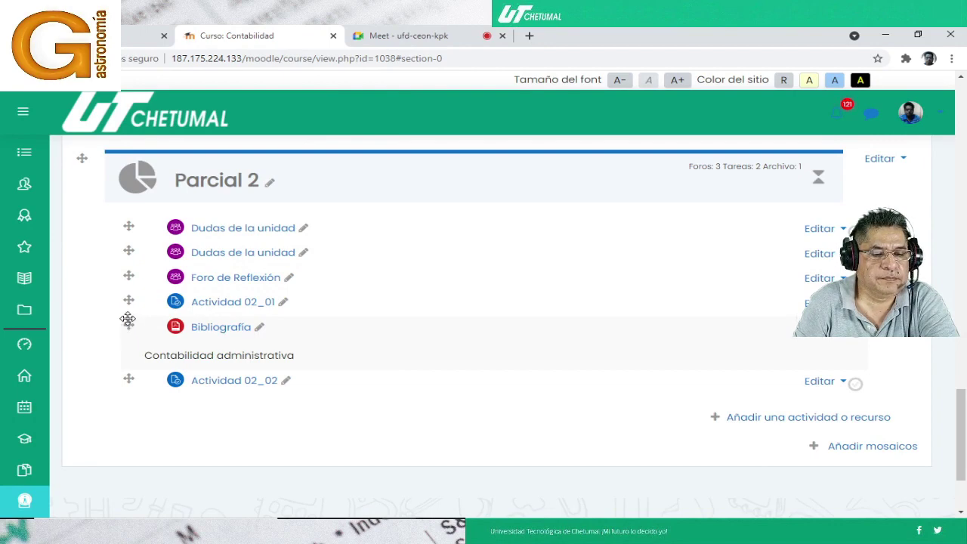
drag(128, 318, 125, 295)
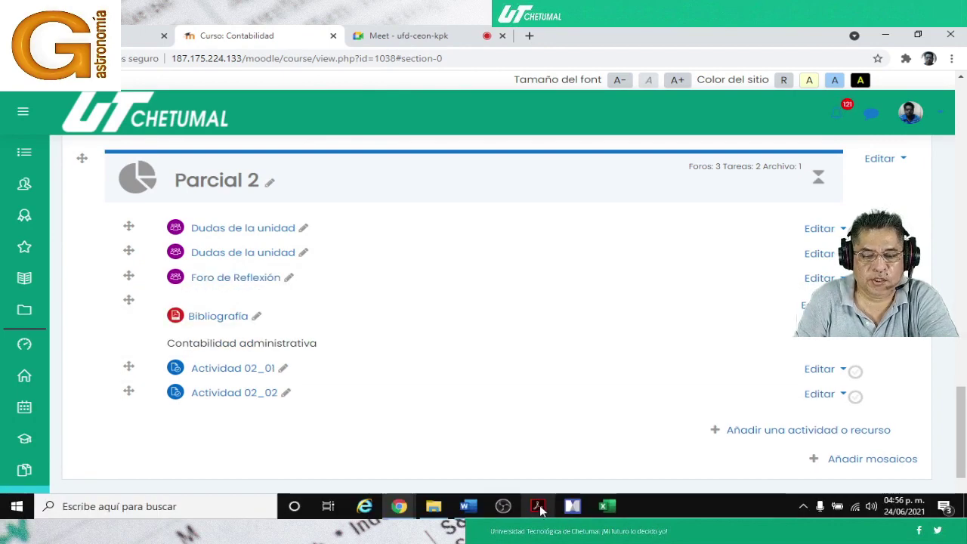
Switch to the Actividad 02_02 PDF in Adobe Acrobat and examine the inventory and cost items of practical case 1
mouse_move(540, 510)
click(538, 446)
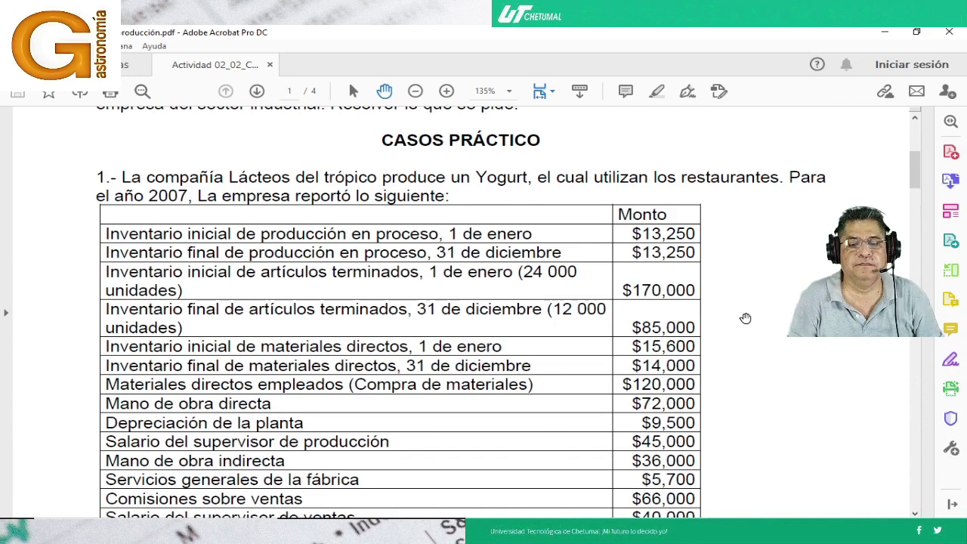
scroll(745, 314, down, 1)
scroll(744, 313, up, 1)
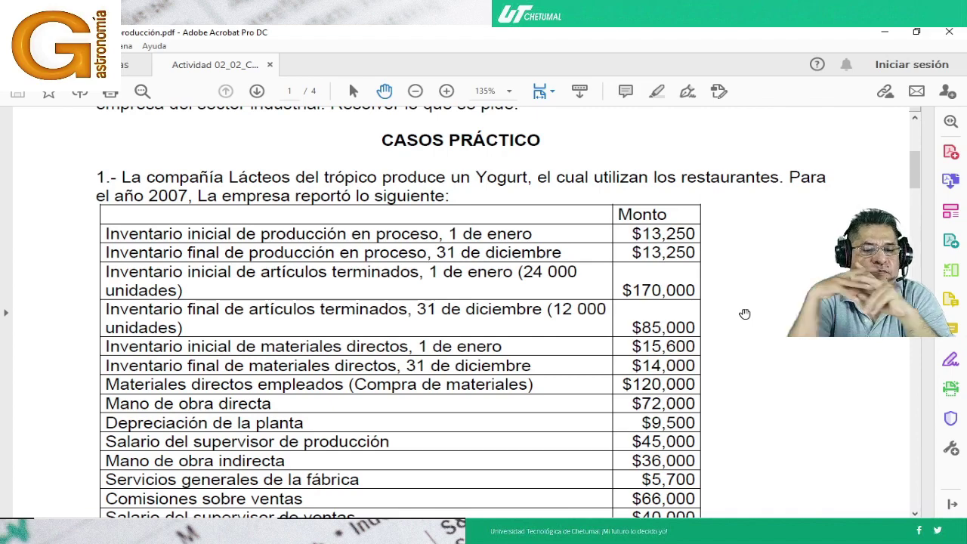
click(914, 513)
click(914, 513)
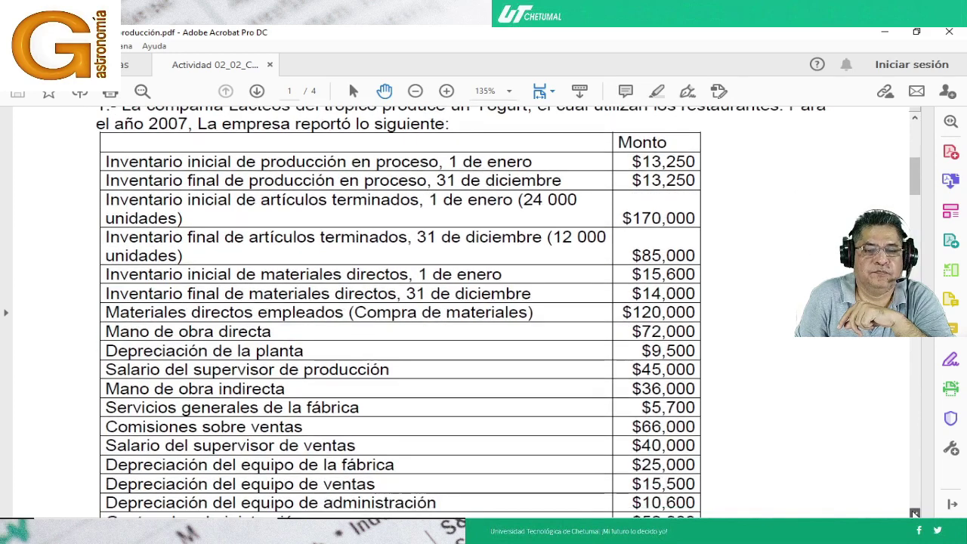
click(914, 513)
click(914, 513)
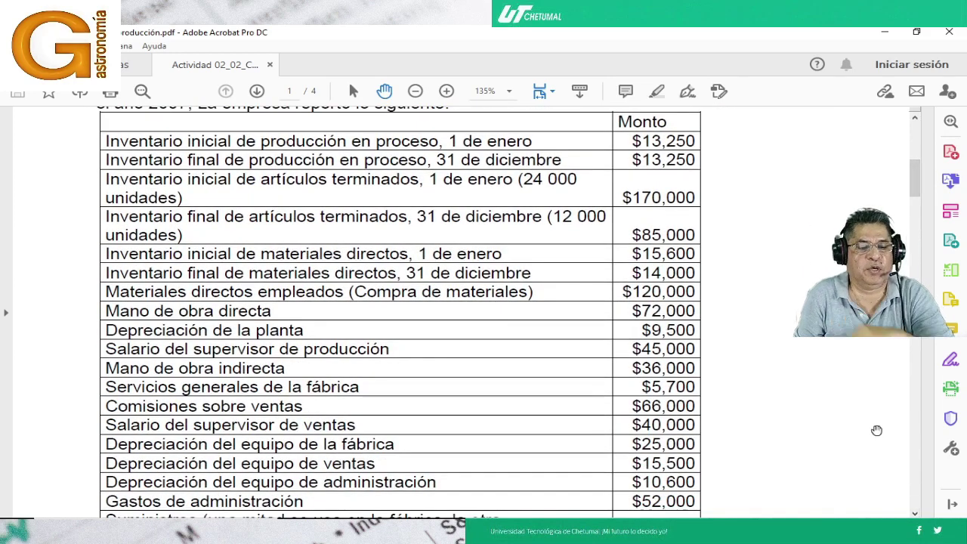
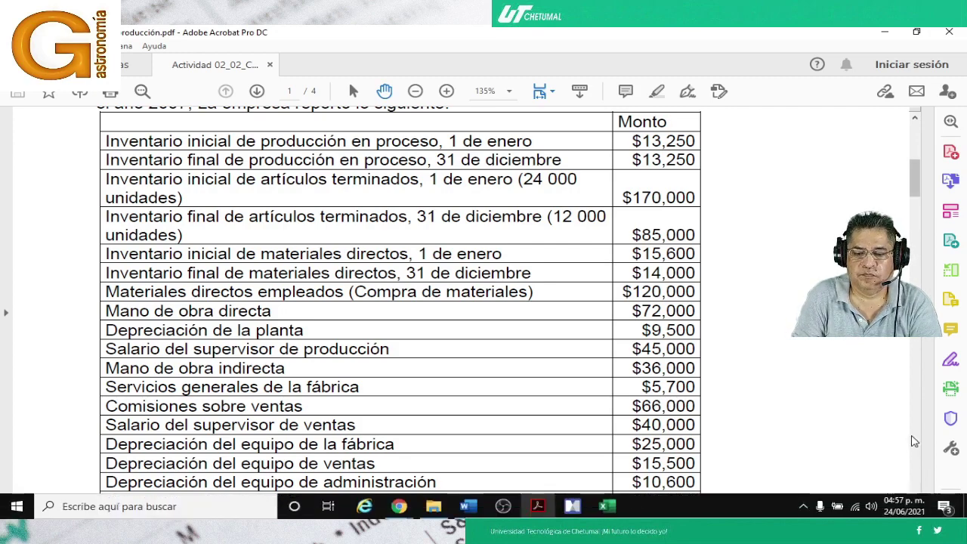
Read the rest of the case 1 amounts table, through the expense rows down to Publicidad y promoción
scroll(400, 312, down, 3)
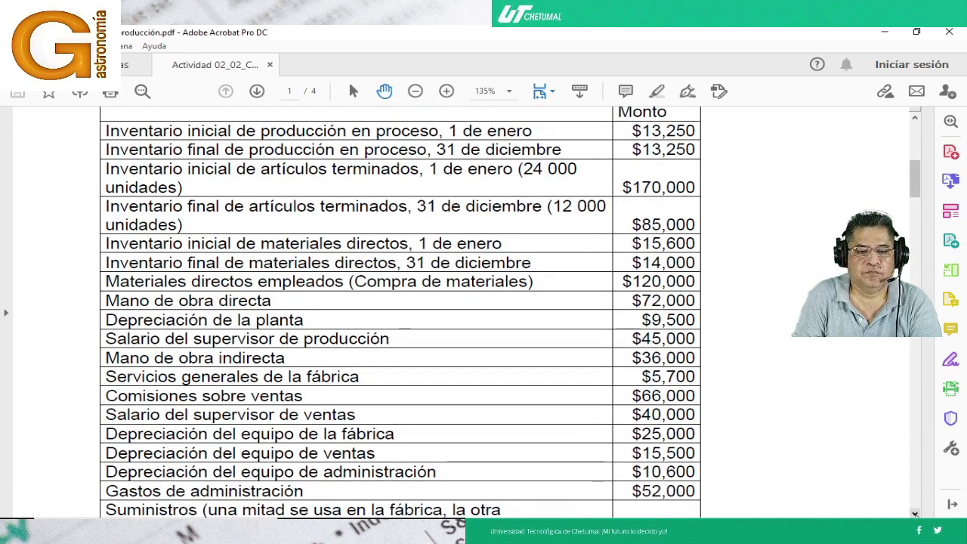
scroll(401, 313, down, 3)
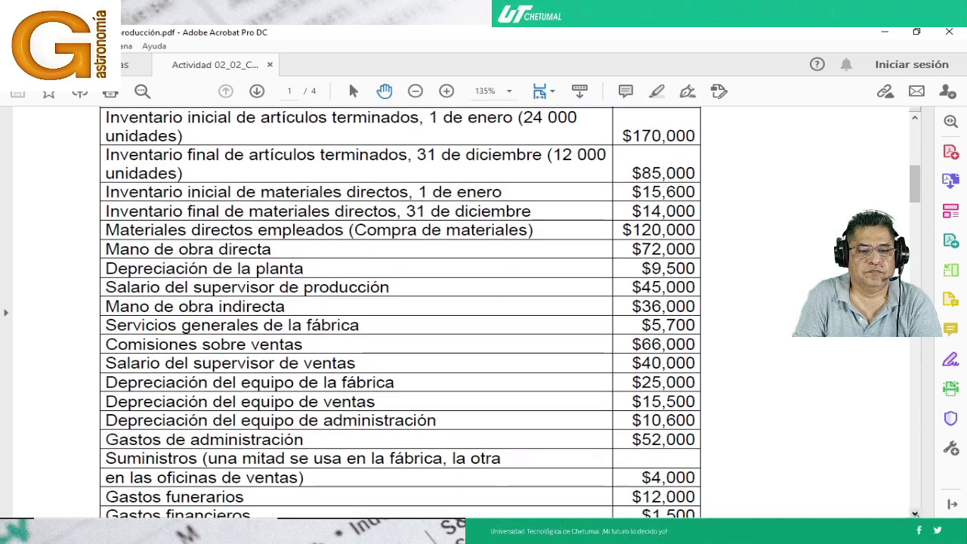
scroll(914, 512, down, 3)
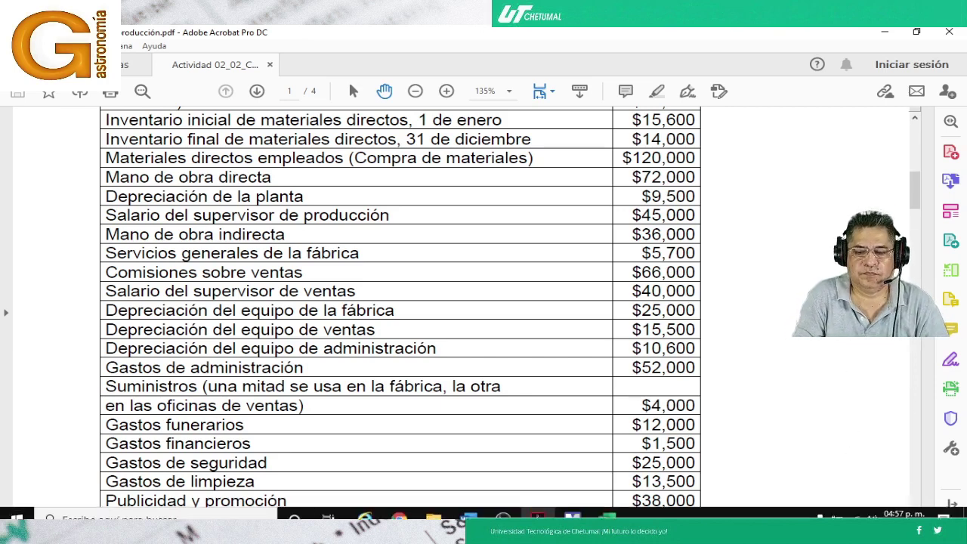
click(914, 514)
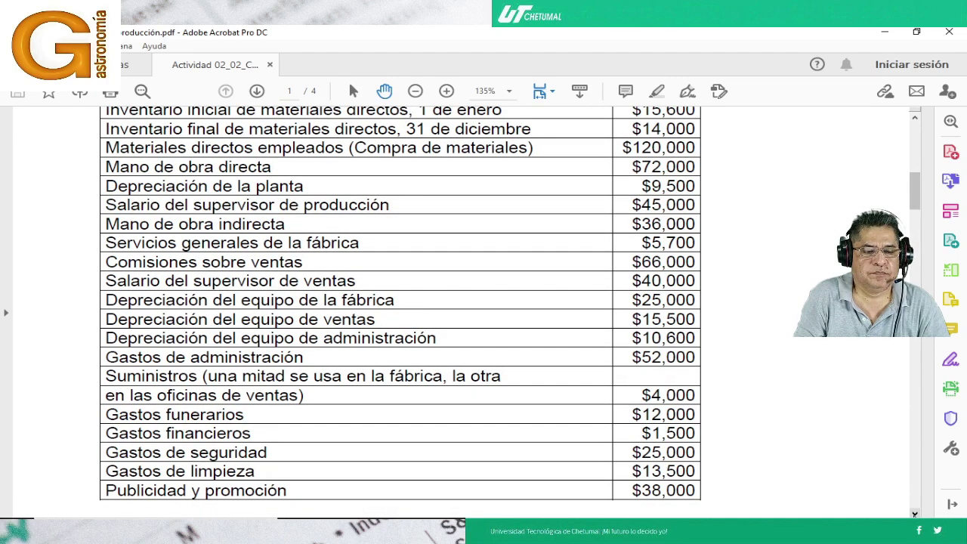
click(914, 514)
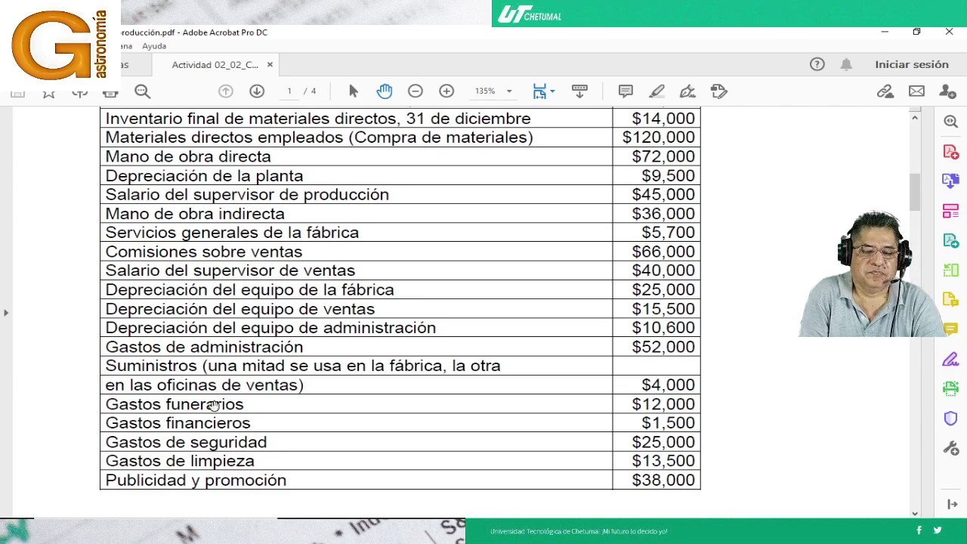
Switch to the 10_Actividad 02_02_Casos Costos.xlsx workbook in Excel and review the Costo sheet's production cost statement and Costos indirectos de fabricación
mouse_move(446, 528)
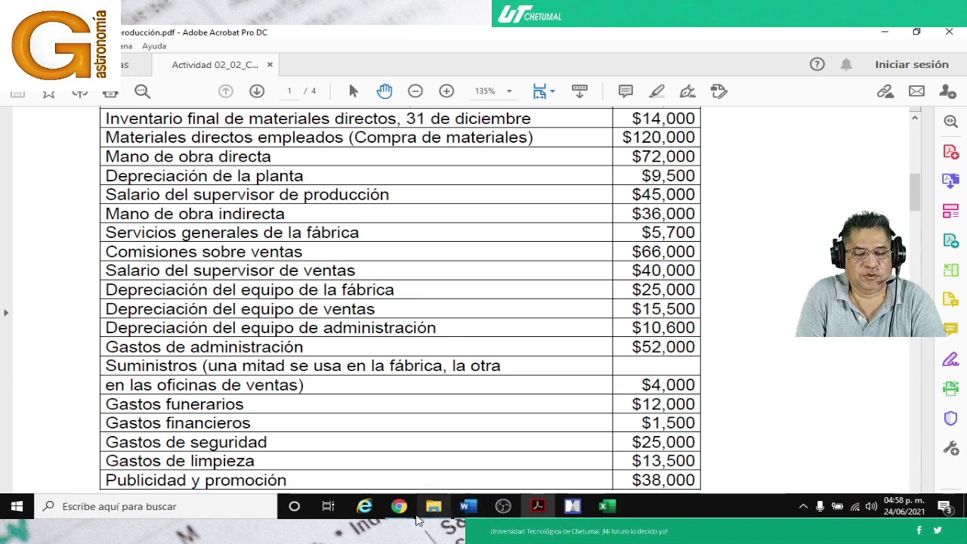
click(606, 506)
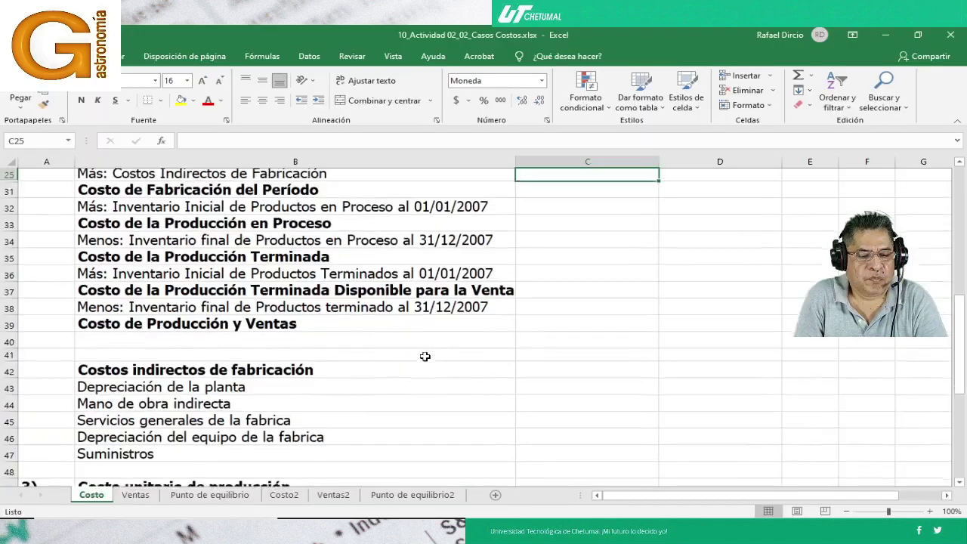
scroll(423, 355, up, 3)
scroll(424, 355, down, 3)
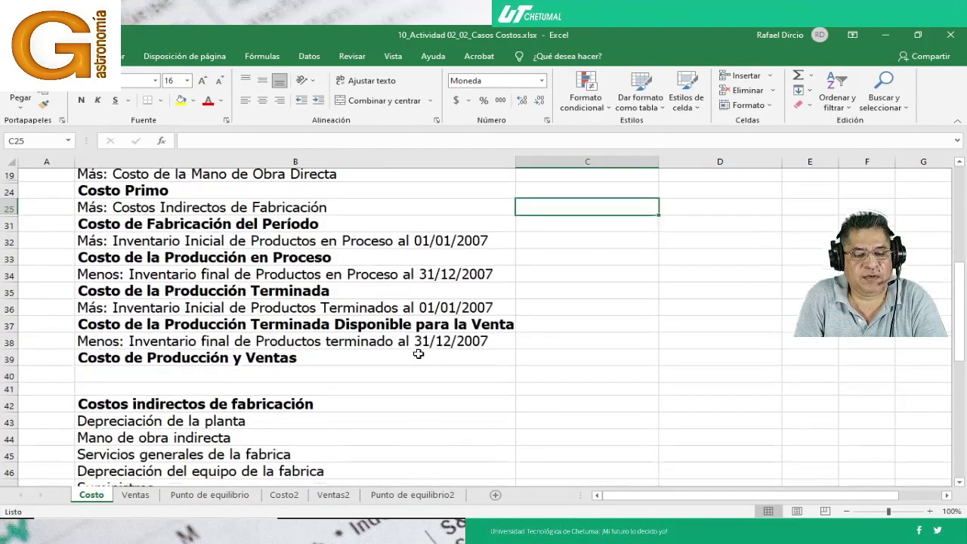
scroll(212, 378, down, 2)
scroll(216, 361, up, 4)
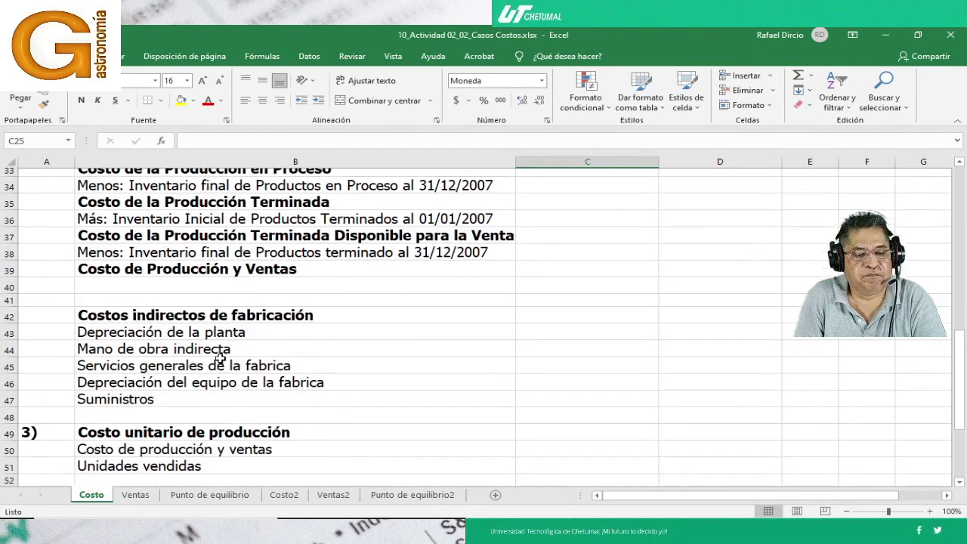
scroll(226, 355, down, 3)
scroll(233, 354, down, 2)
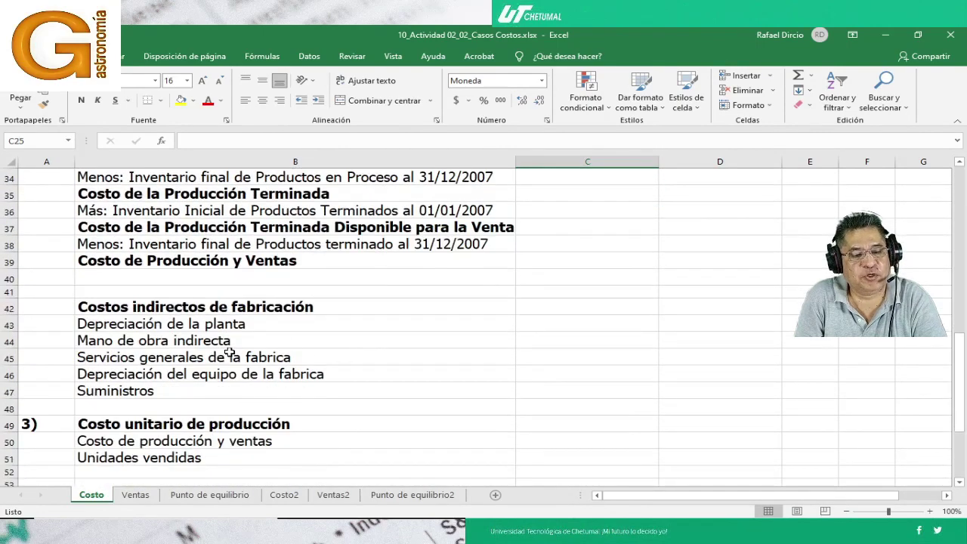
click(133, 312)
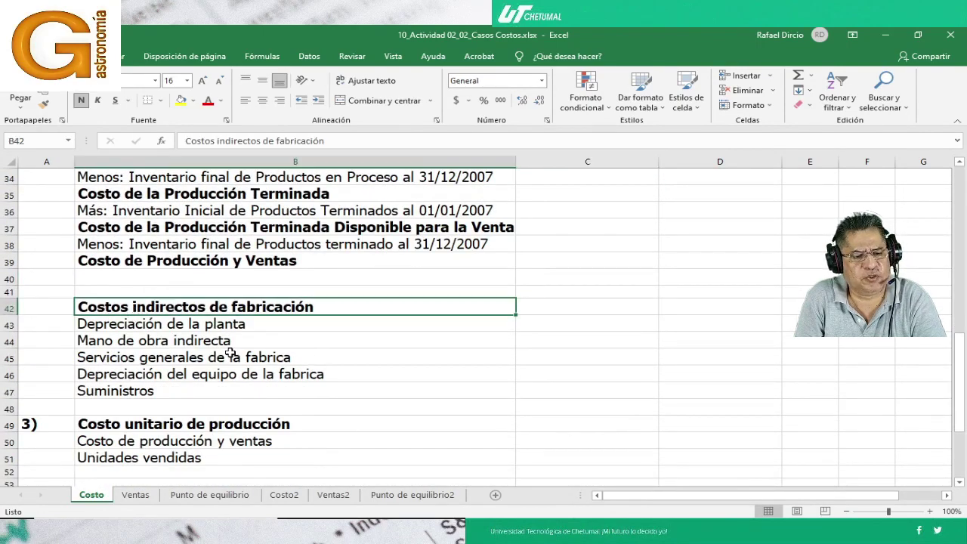
scroll(232, 347, down, 2)
Review the income statement layout on the Ventas sheet, from the sales expenses through to UTILIDAD NETA
click(136, 494)
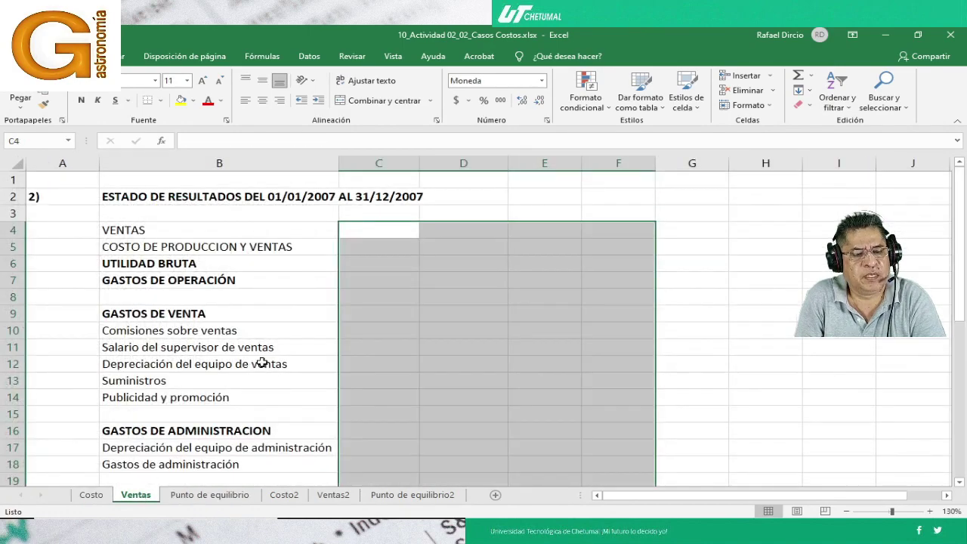
scroll(253, 358, down, 3)
click(219, 317)
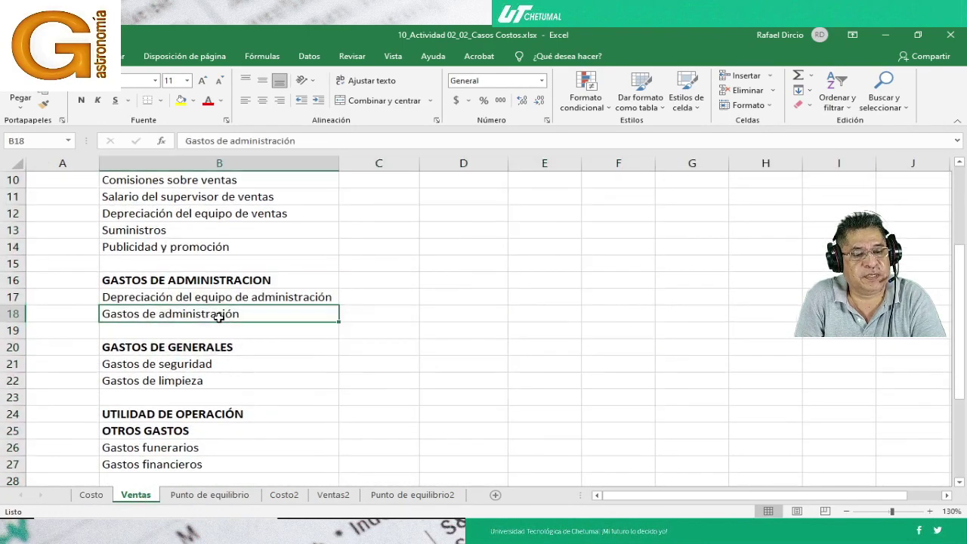
scroll(219, 302, up, 3)
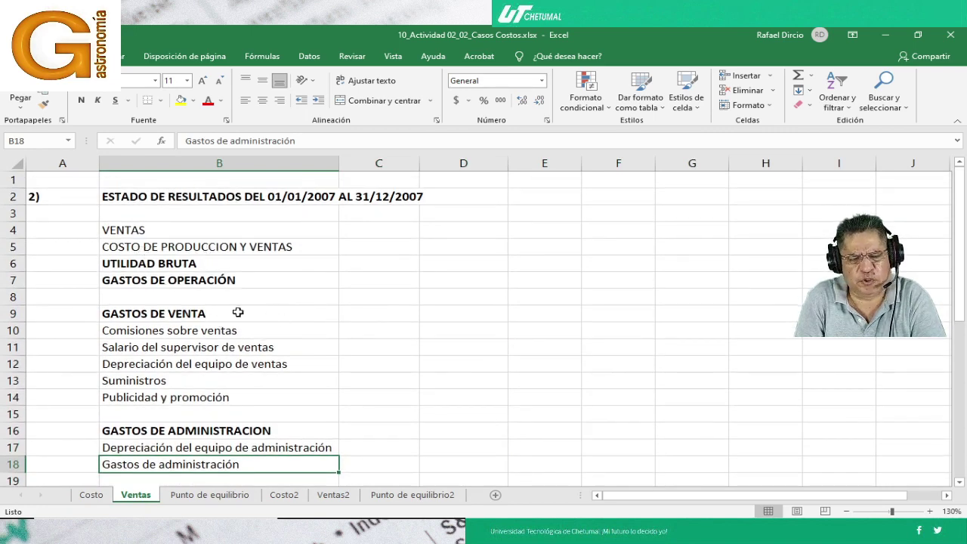
click(179, 329)
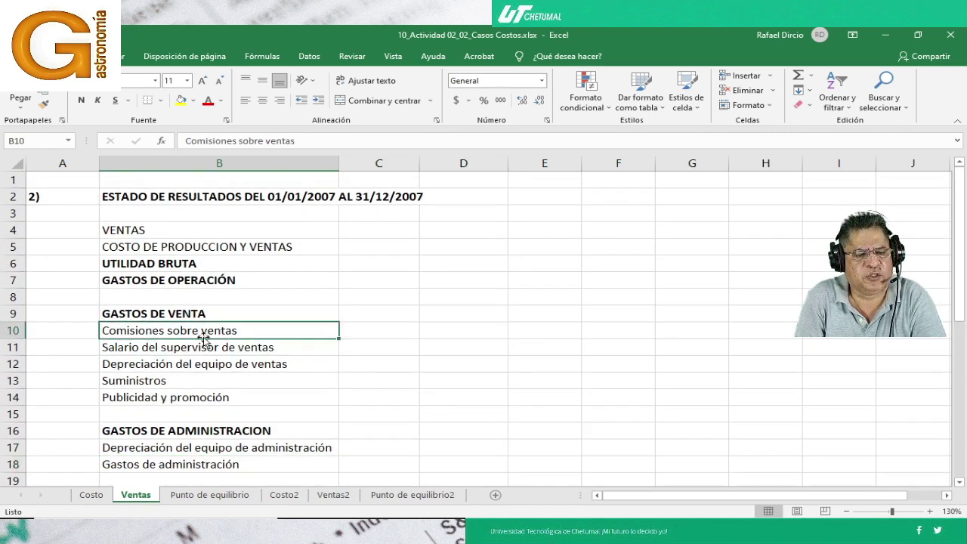
scroll(202, 337, down, 3)
scroll(190, 321, down, 2)
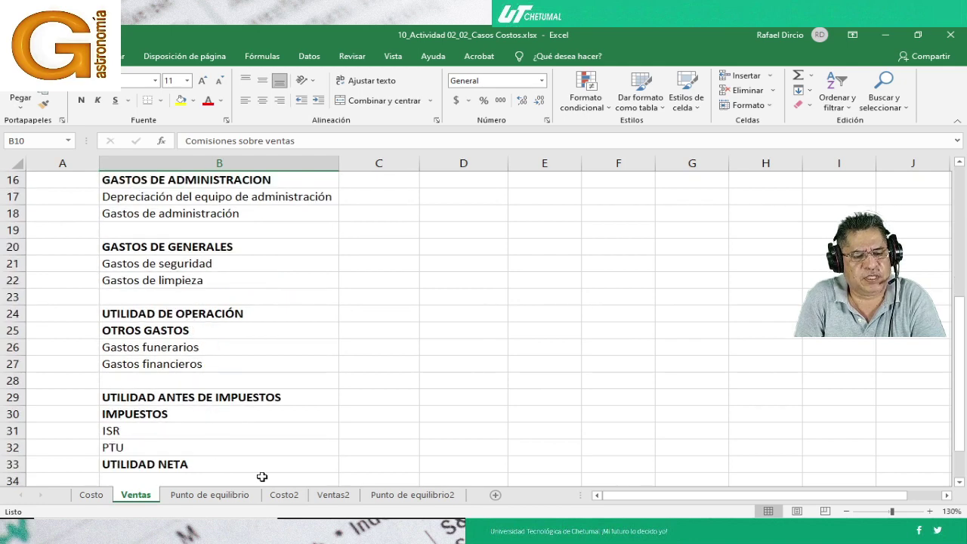
Look over the second case's income statement on the Ventas2 sheet down to UTILIDAD NETA
click(354, 495)
click(269, 331)
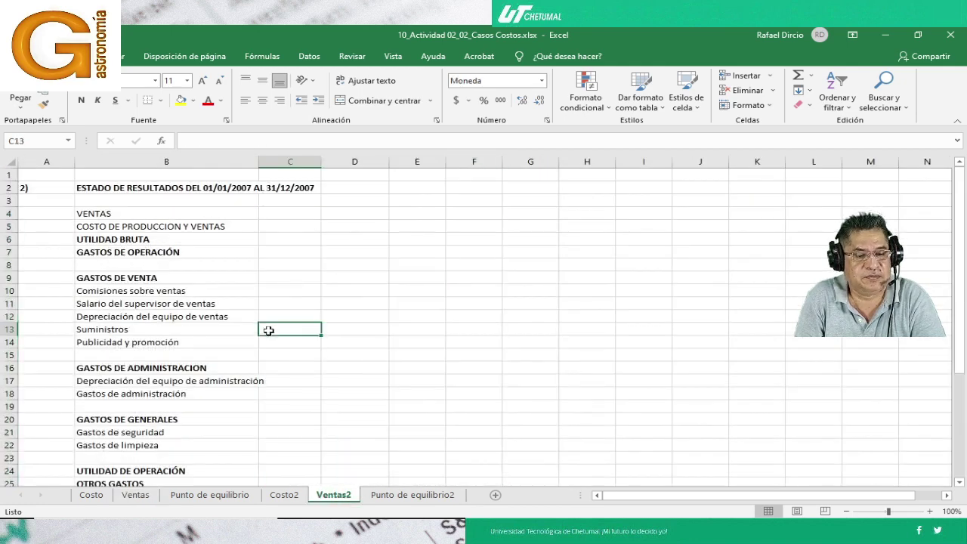
scroll(341, 338, down, 7)
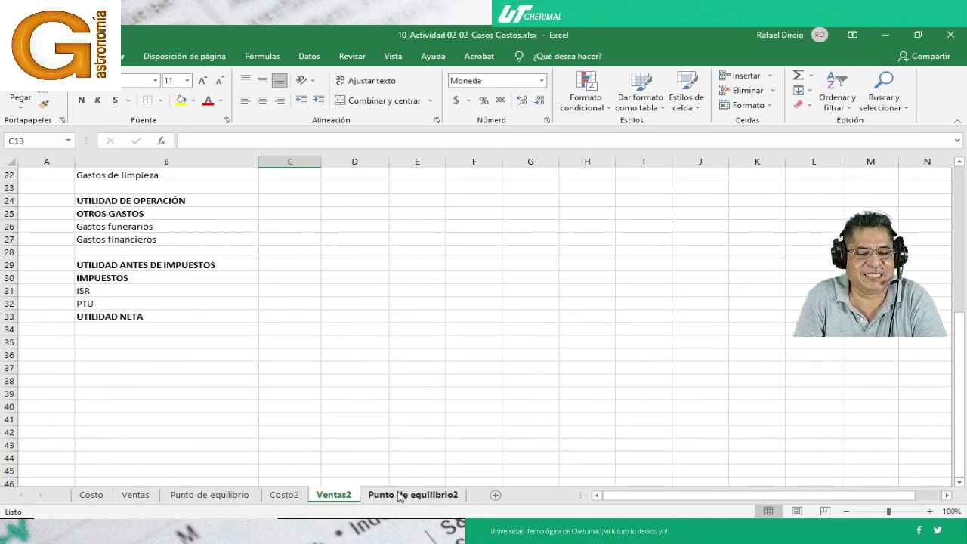
Compare the Costo and Ventas sheets once more, ending on the indirect manufacturing costs in Costo
click(91, 495)
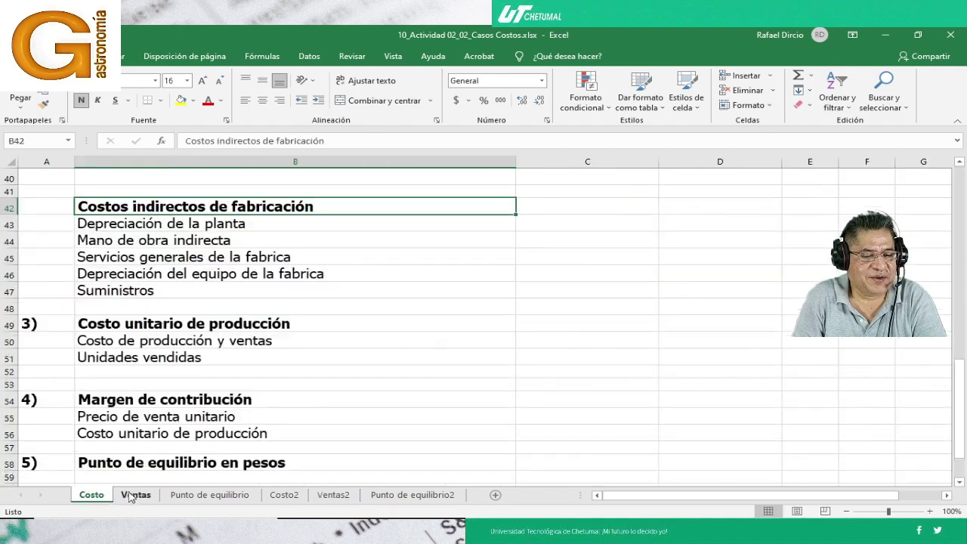
click(137, 495)
scroll(307, 308, up, 5)
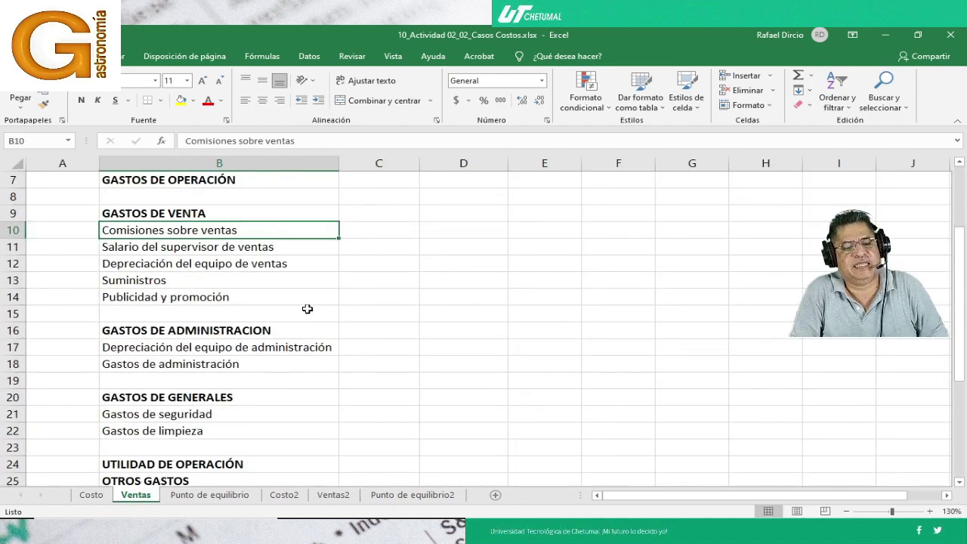
click(92, 495)
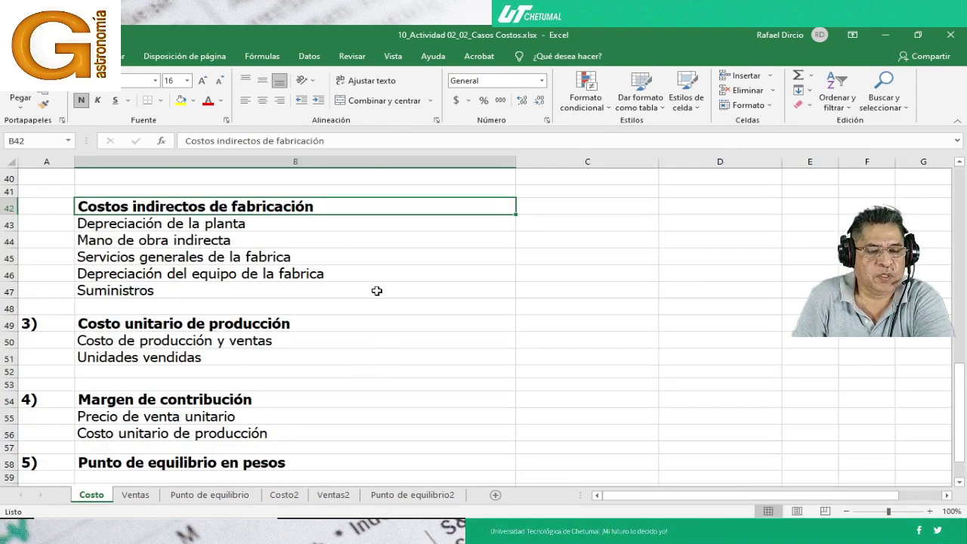
Go to C4 in the Costo sheet's production cost statement and look up the initial direct materials inventory in the Acrobat case PDF
scroll(369, 259, up, 10)
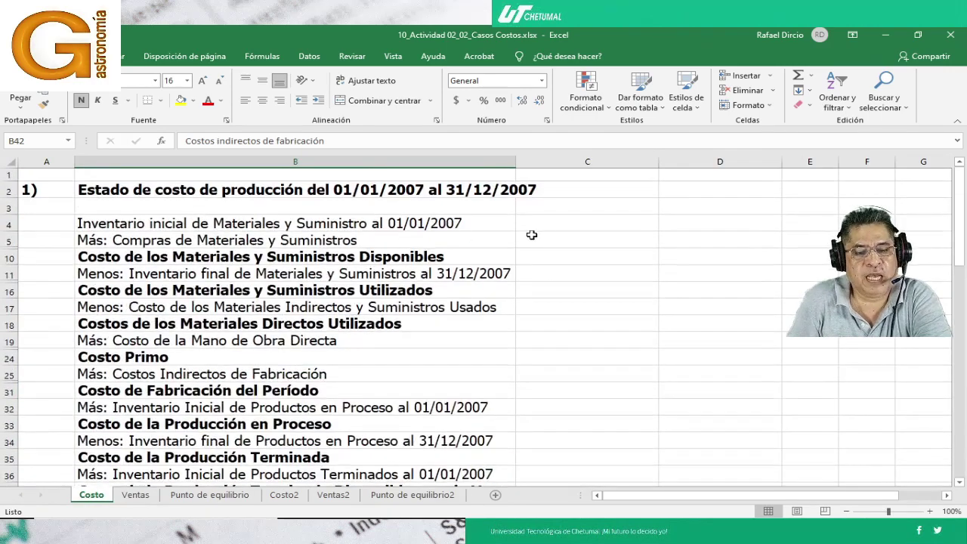
click(551, 228)
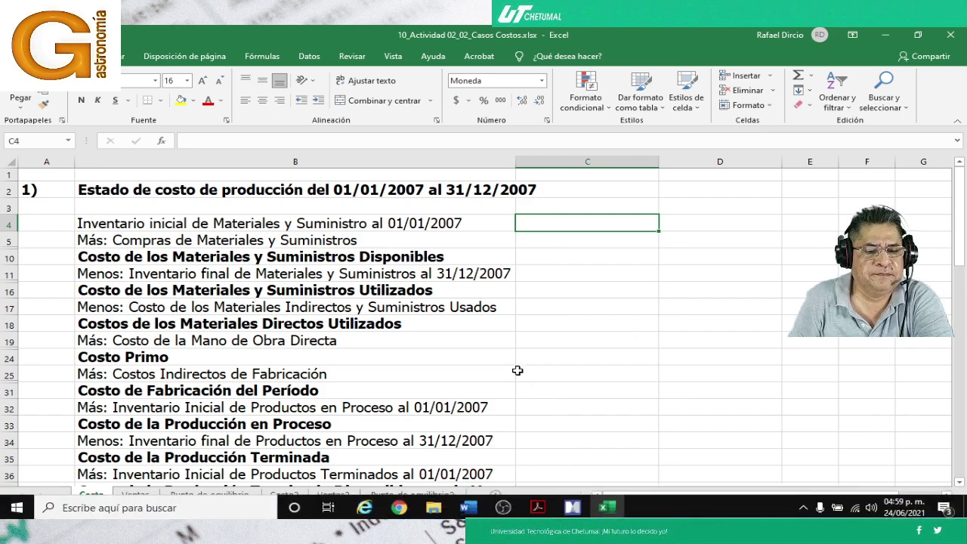
click(541, 255)
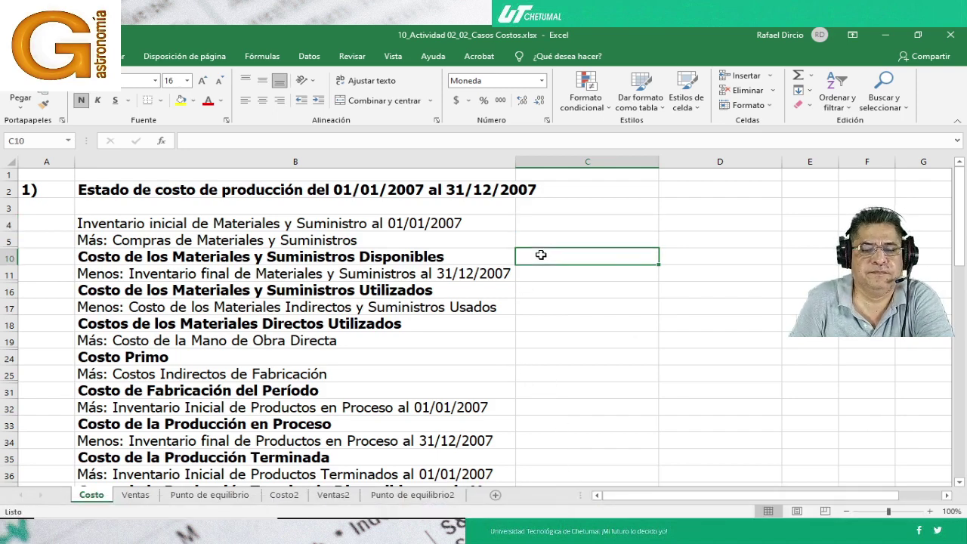
click(579, 220)
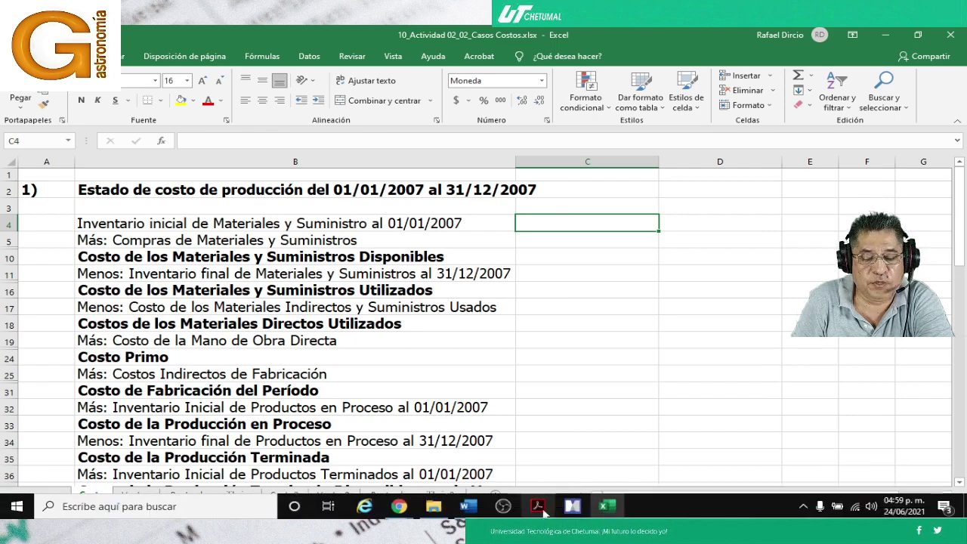
click(608, 508)
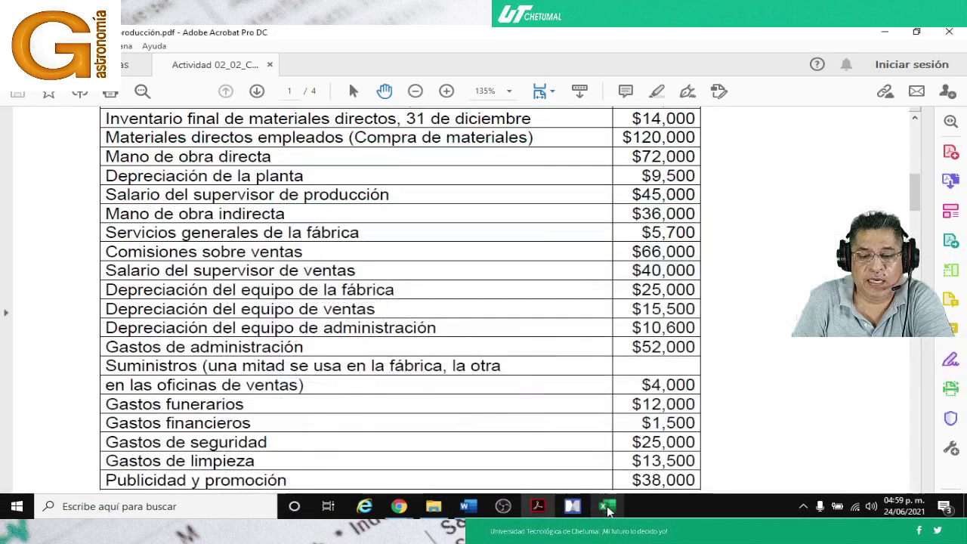
scroll(526, 430, up, 2)
scroll(526, 430, up, 3)
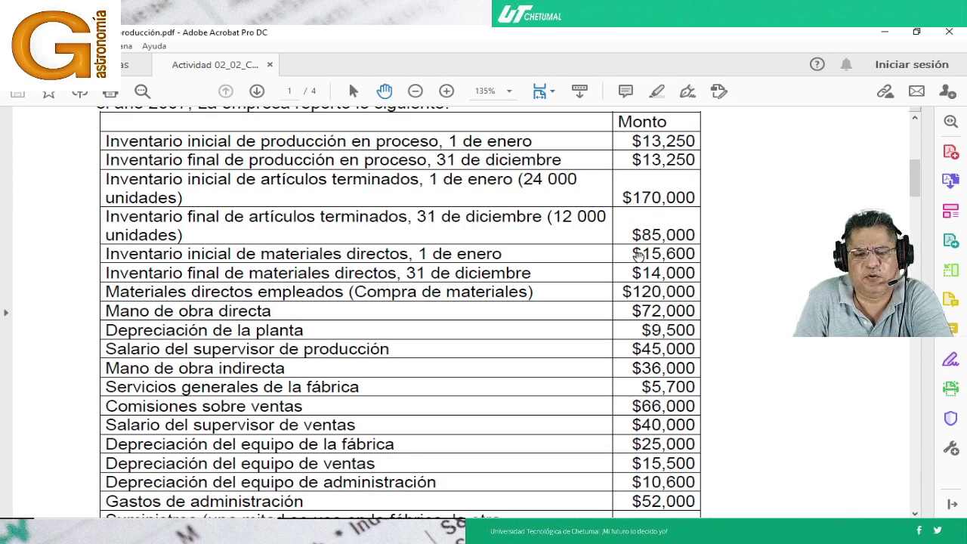
mouse_move(642, 518)
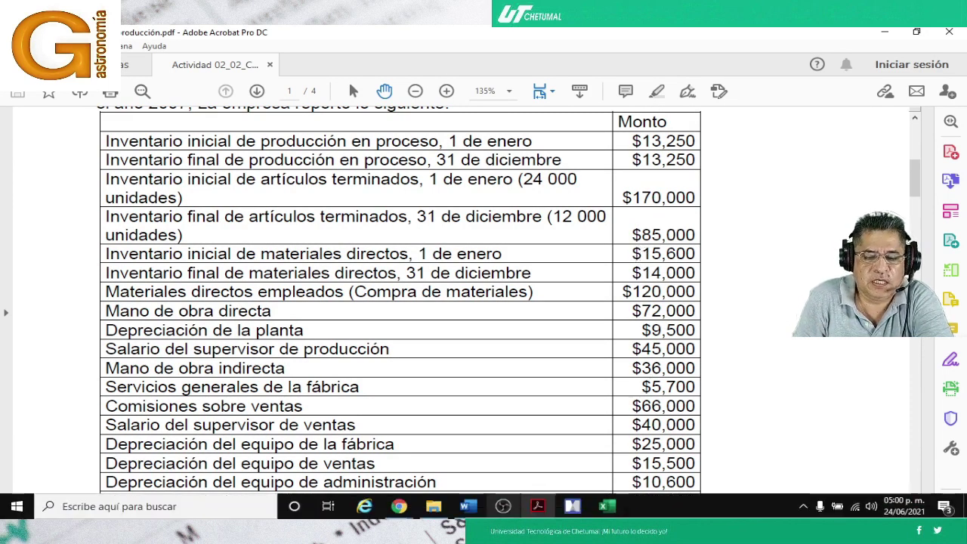
Switch back to the Excel workbook and enter 15600 in C4 for Inventario inicial de Materiales y Suministro
click(602, 507)
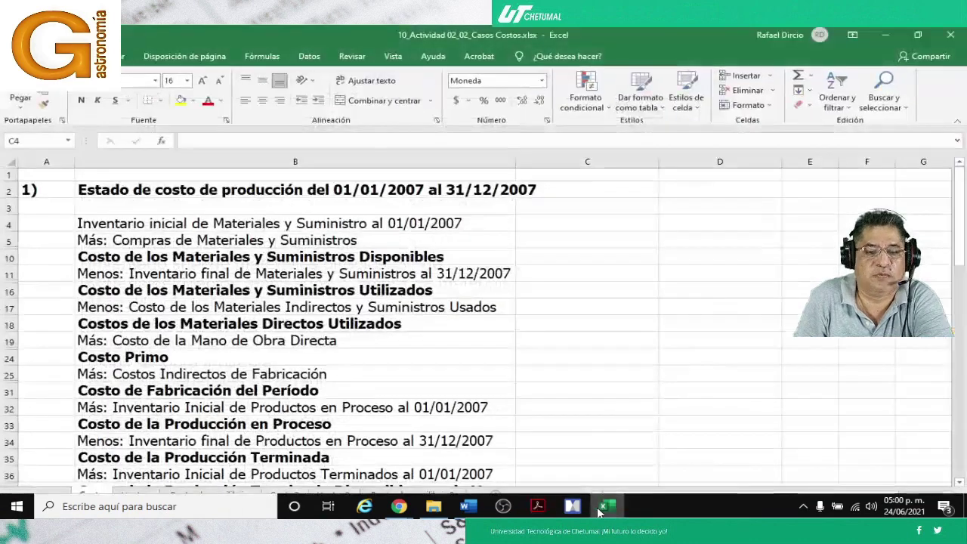
click(567, 227)
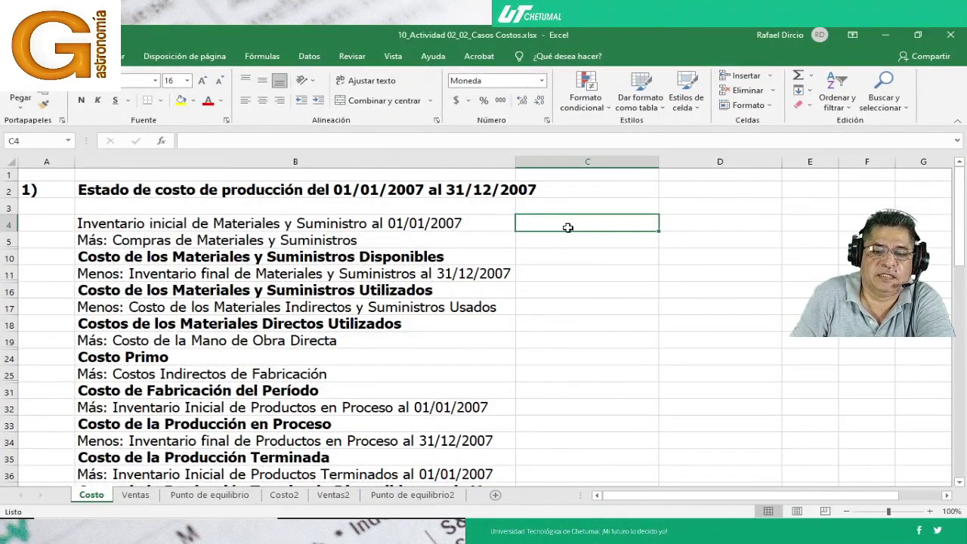
text(15,6)
text(0)
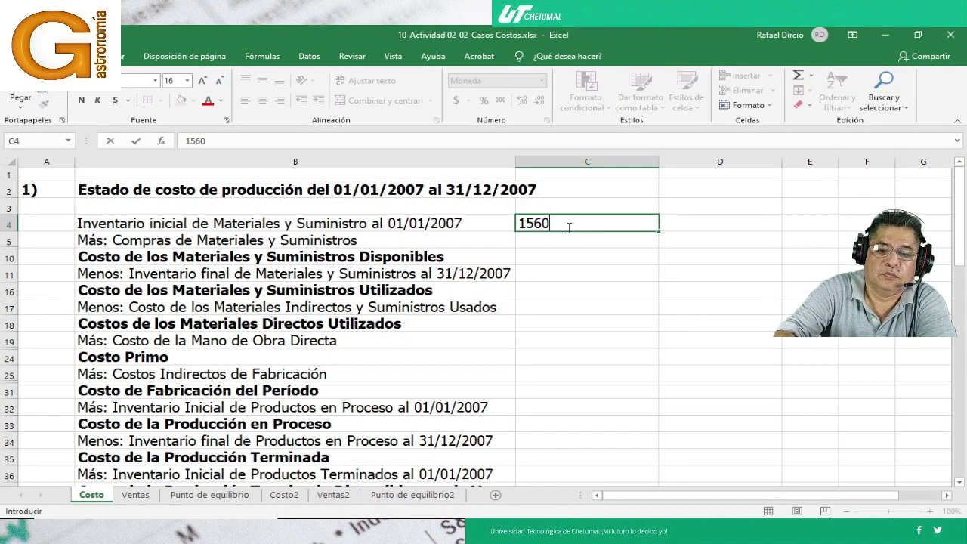
text(0)
key(Return)
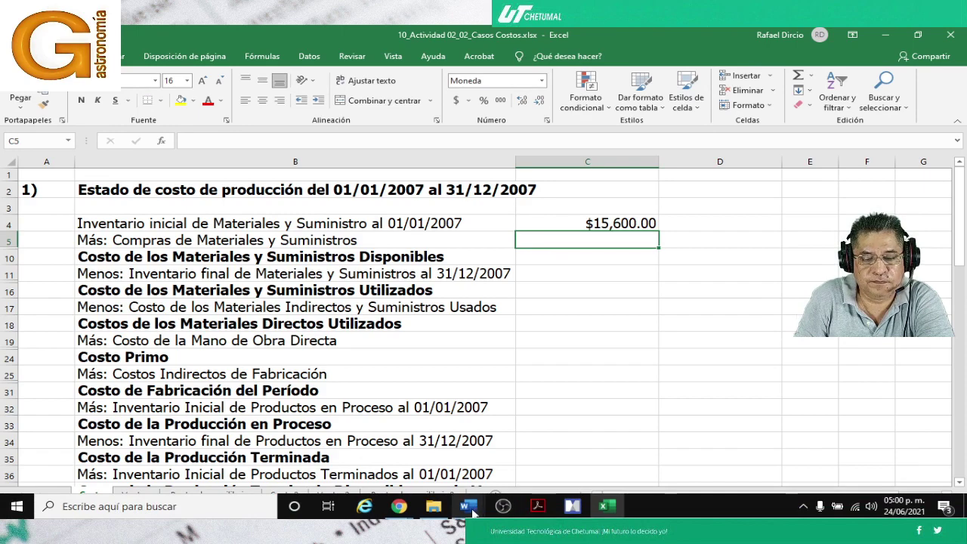
Check the materials purchases in the Acrobat PDF and enter 120000 in C5 of the Excel sheet for Compras de Materiales y Suministros
click(537, 506)
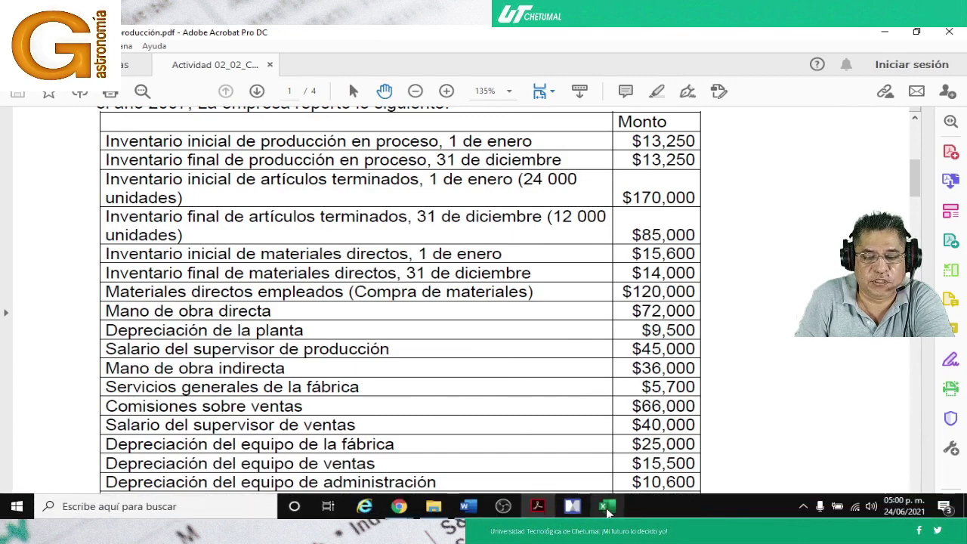
click(606, 506)
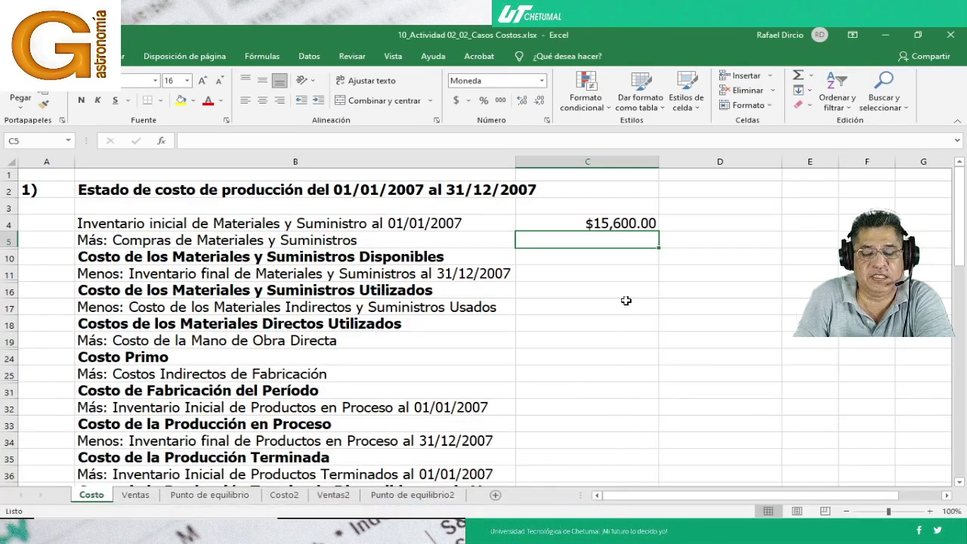
text(120)
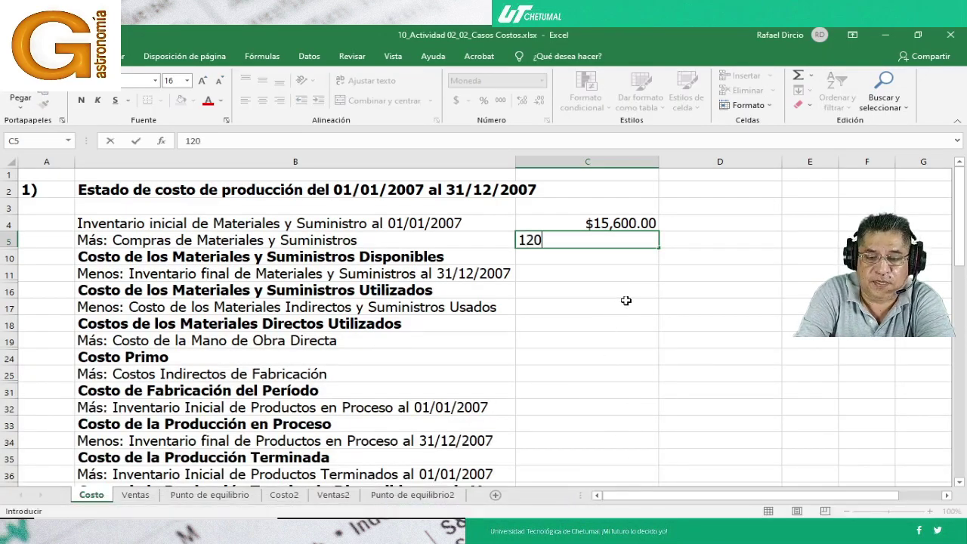
text(000)
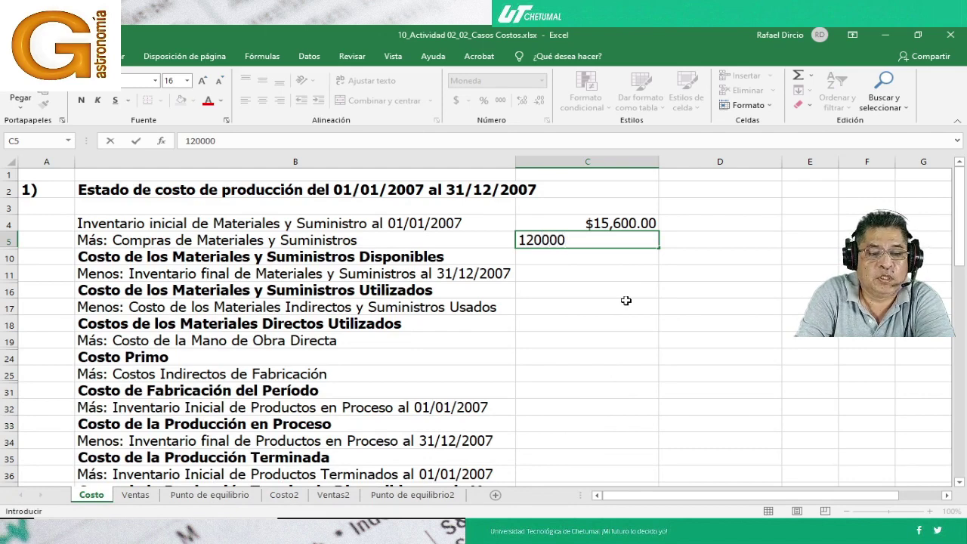
key(Tab)
Calculate Costo de los Materiales y Suministros Disponibles in D10 with the formula =C4+C5
key(Down)
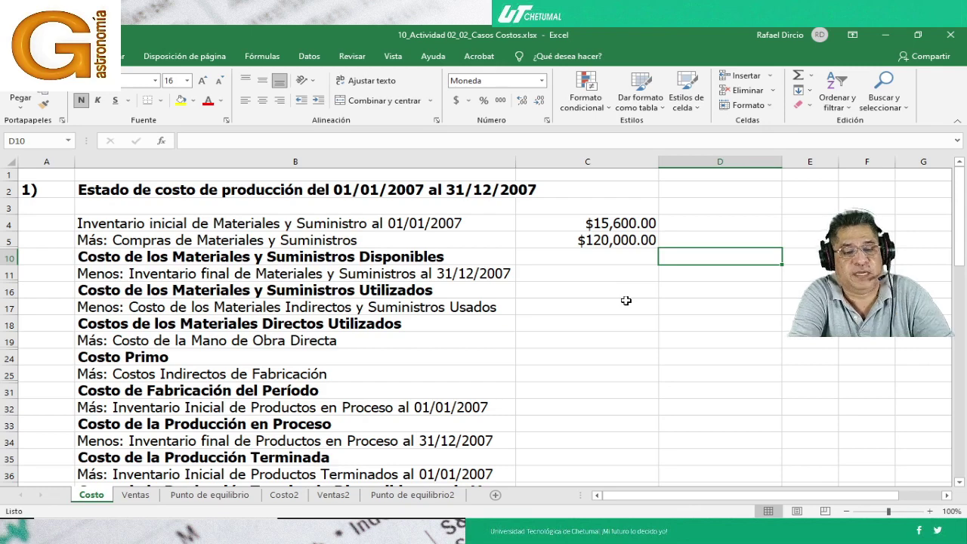
text(=)
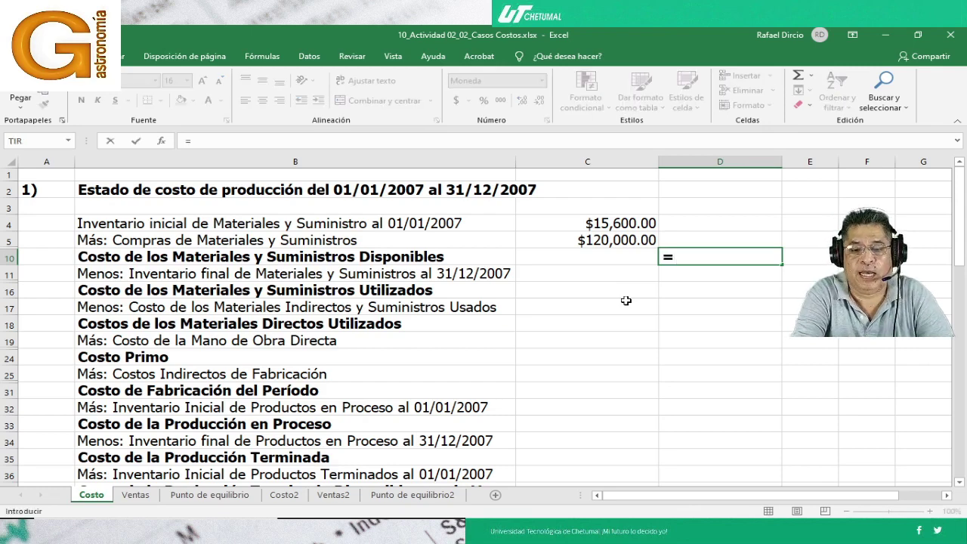
key(Up)
key(Up)
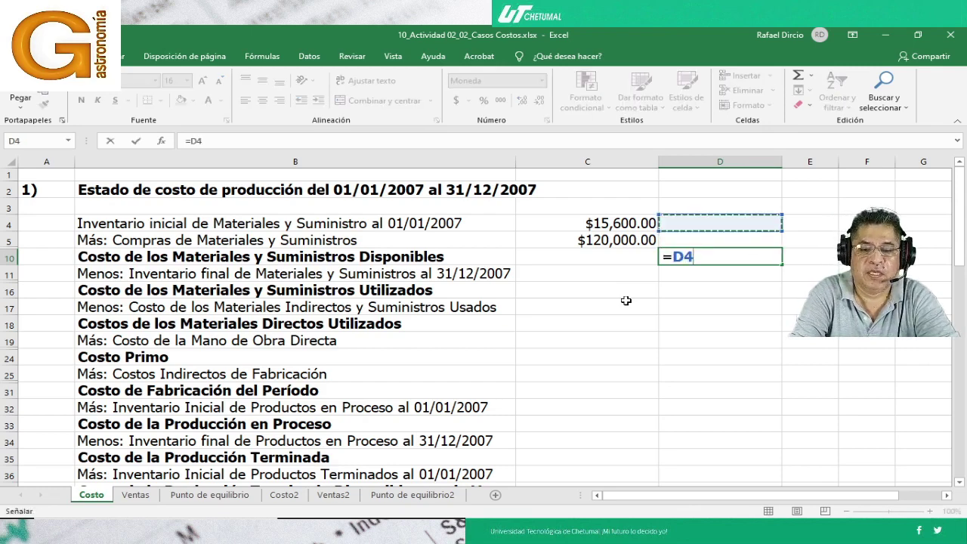
key(Left)
text(+)
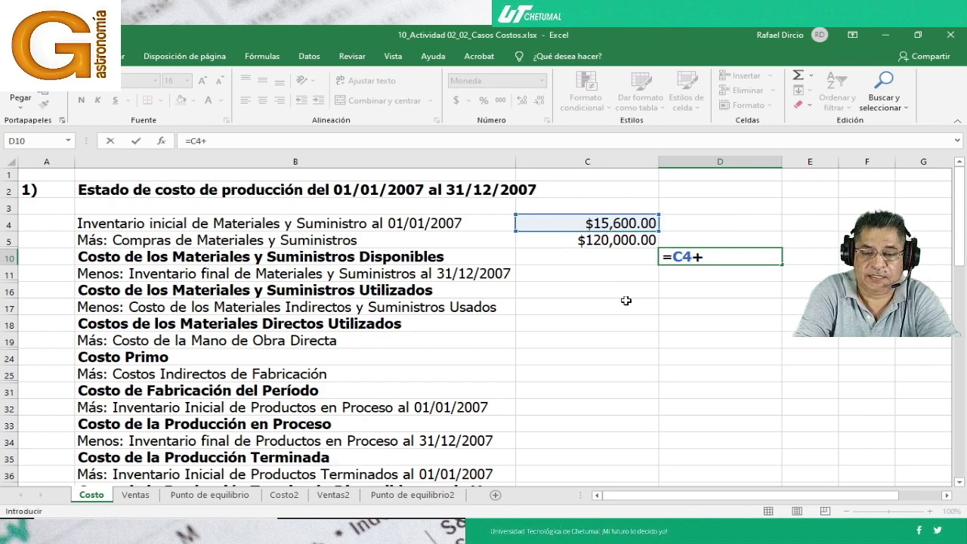
key(Up)
key(Left)
key(Return)
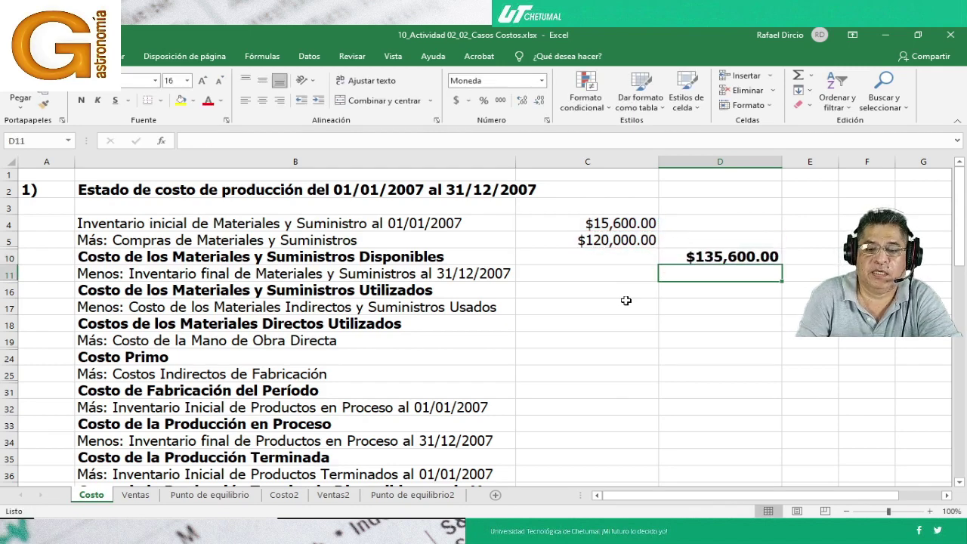
Examine which cells the formula for Costo de los Materiales y Suministros Disponibles in D10 adds together
click(847, 511)
click(680, 332)
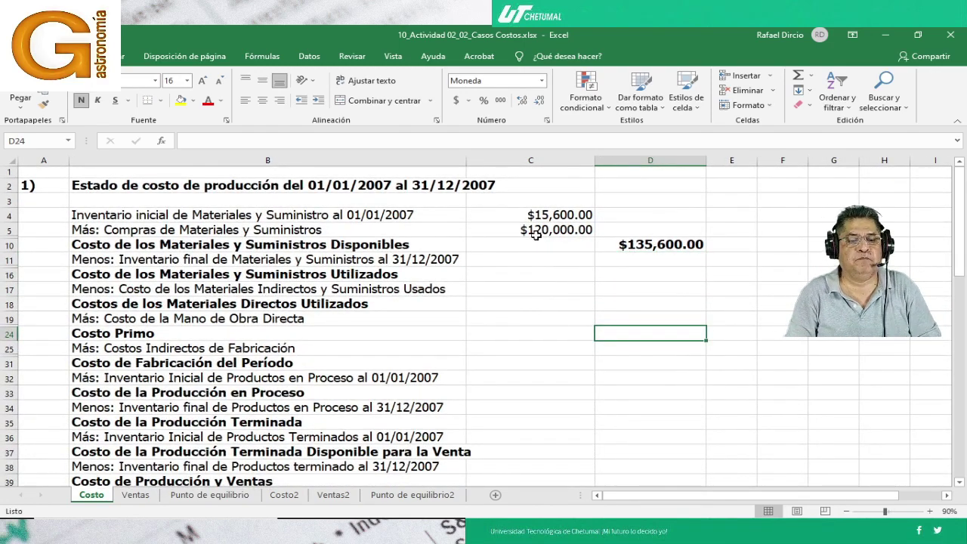
click(618, 244)
key(F2)
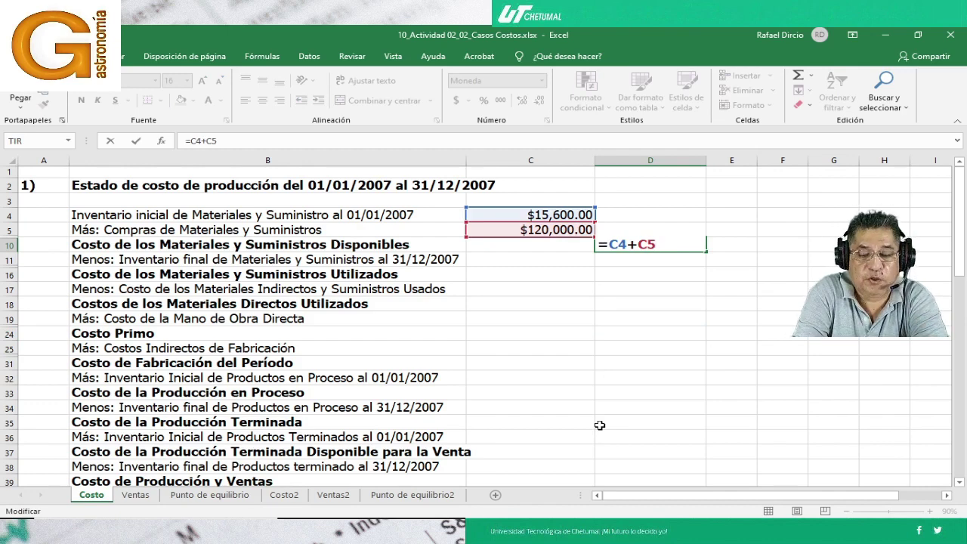
key(Return)
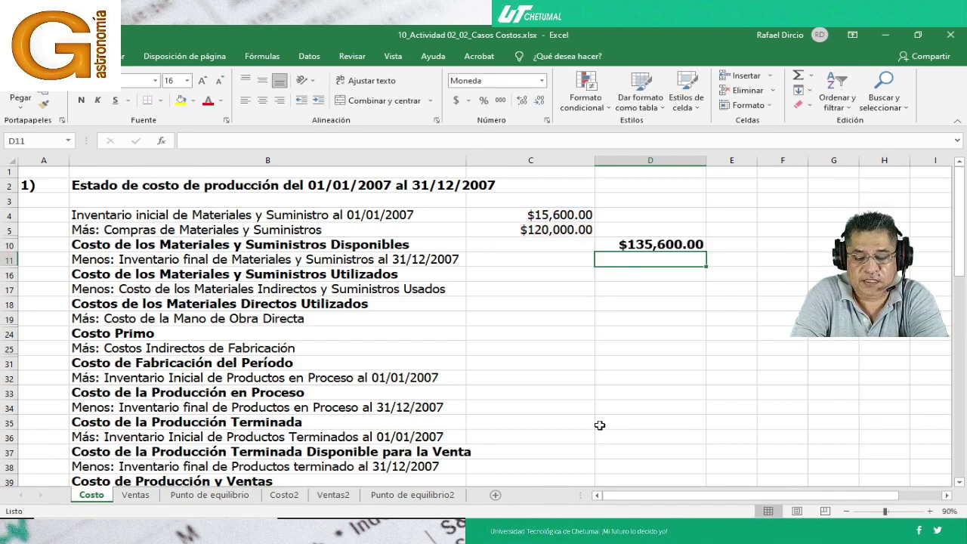
Look up the final direct materials inventory in the Acrobat PDF and enter 14000 in C11 of the Excel sheet
key(Left)
key(Up)
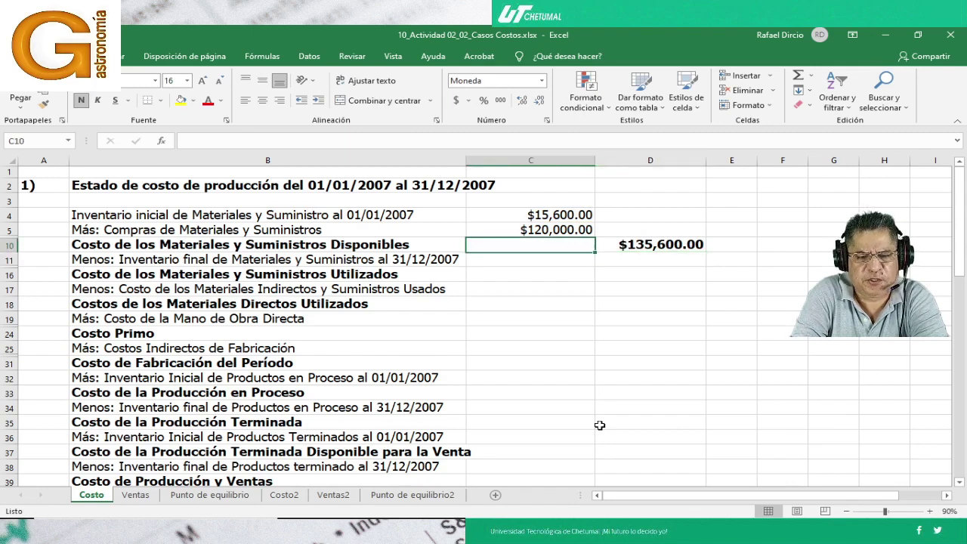
key(Right)
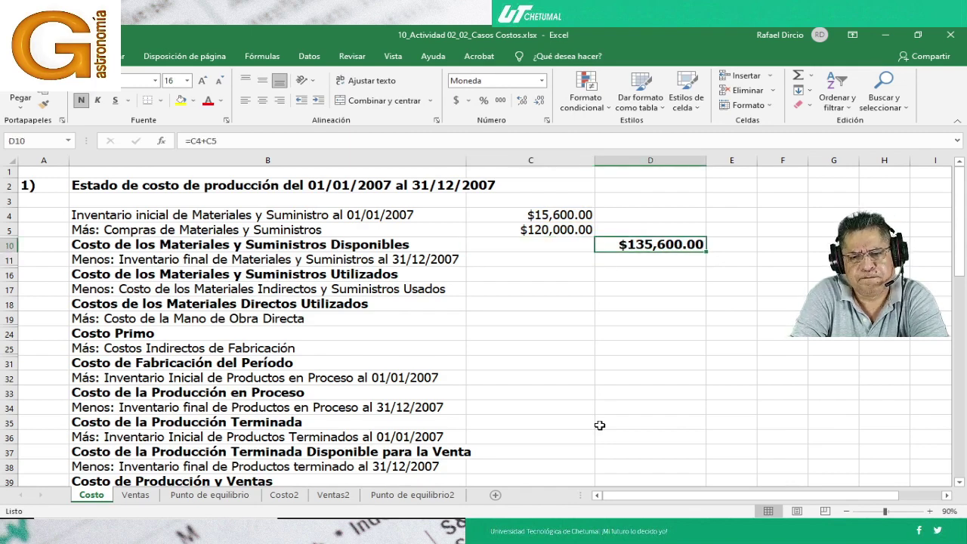
key(Left)
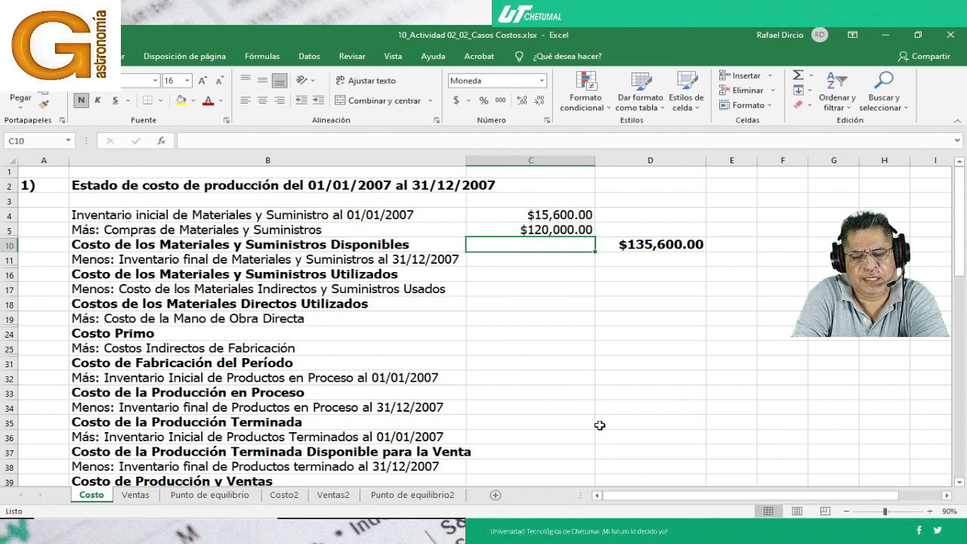
key(Down)
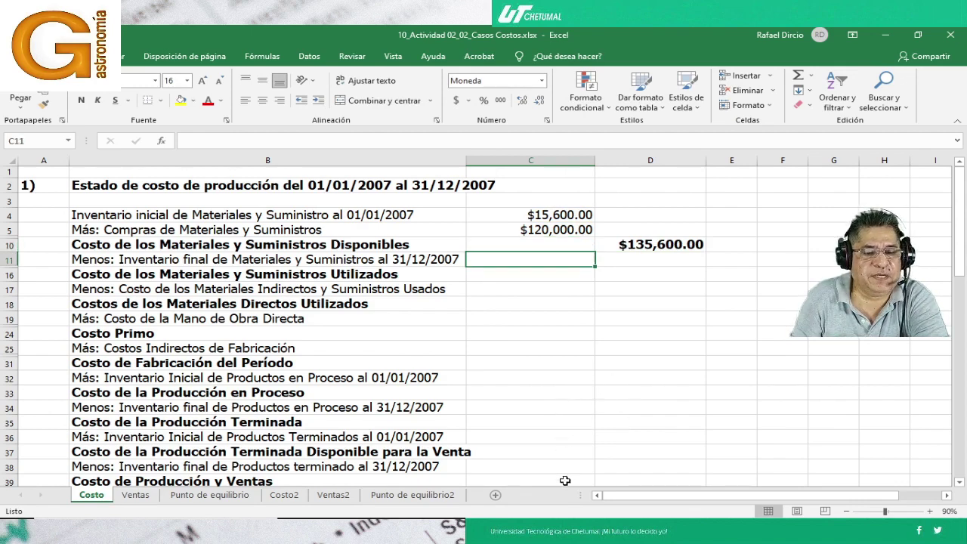
mouse_move(562, 514)
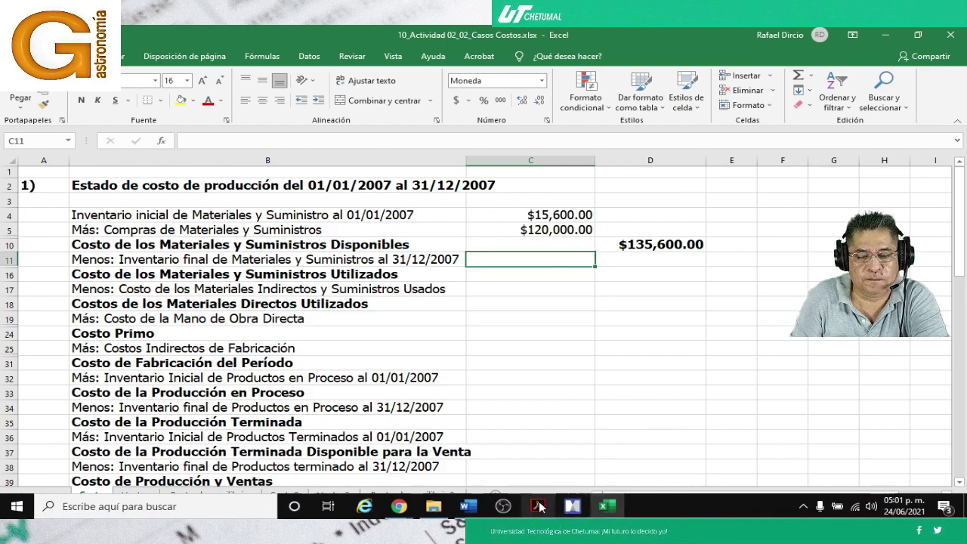
click(539, 506)
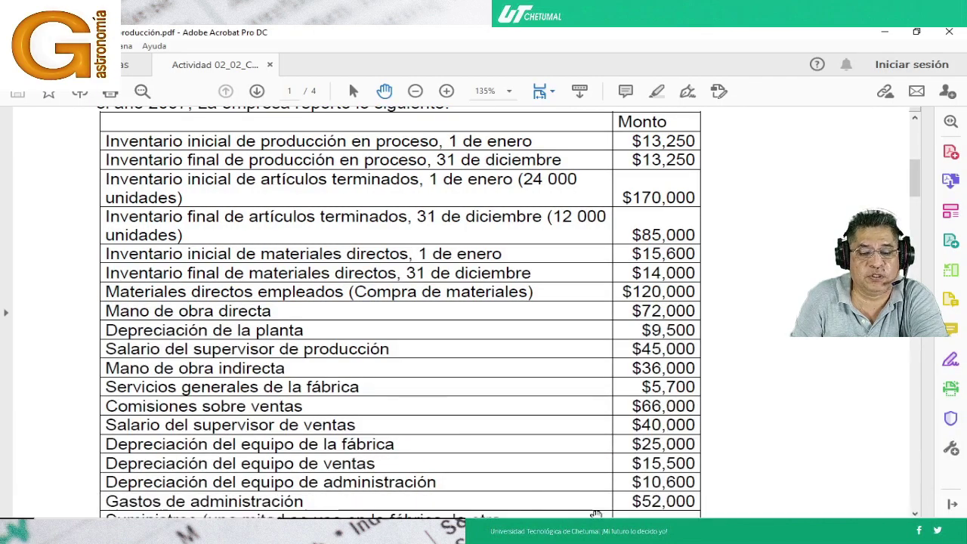
click(606, 506)
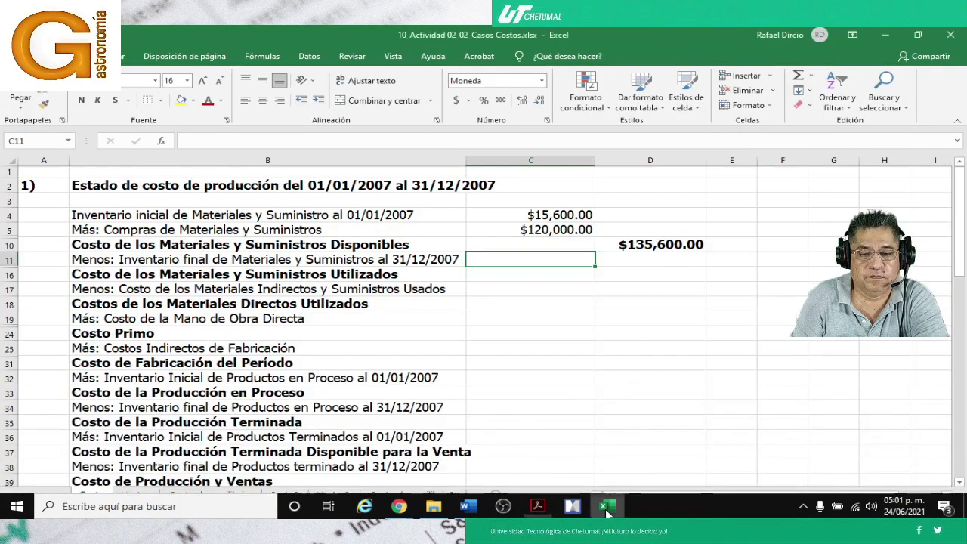
text(14000)
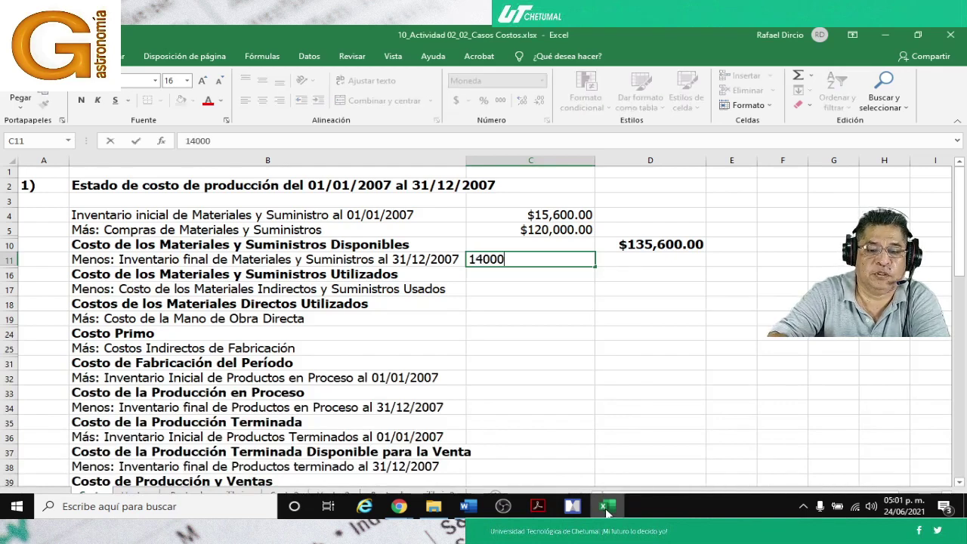
key(Tab)
Calculate Costo de los Materiales y Suministros Utilizados in D16 with the formula =D10-C11
key(Down)
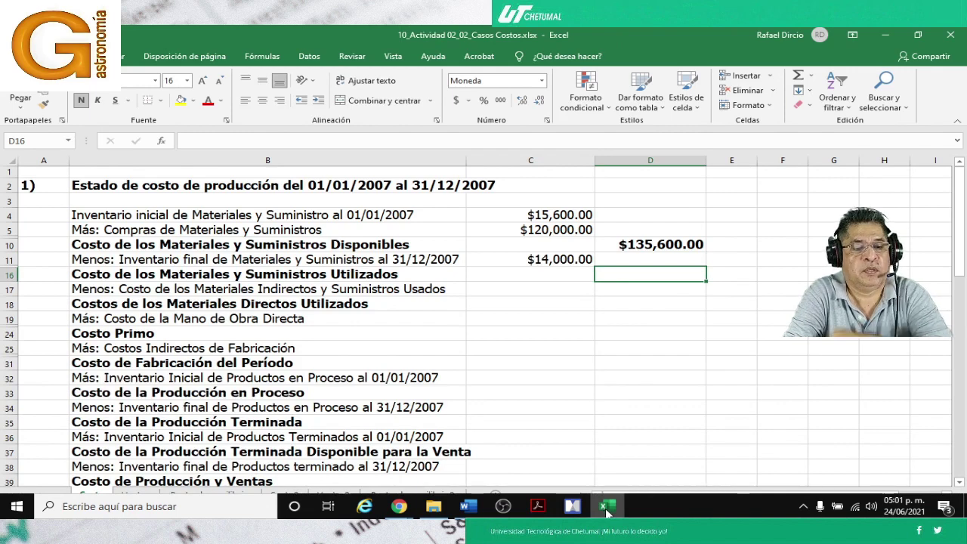
text(=)
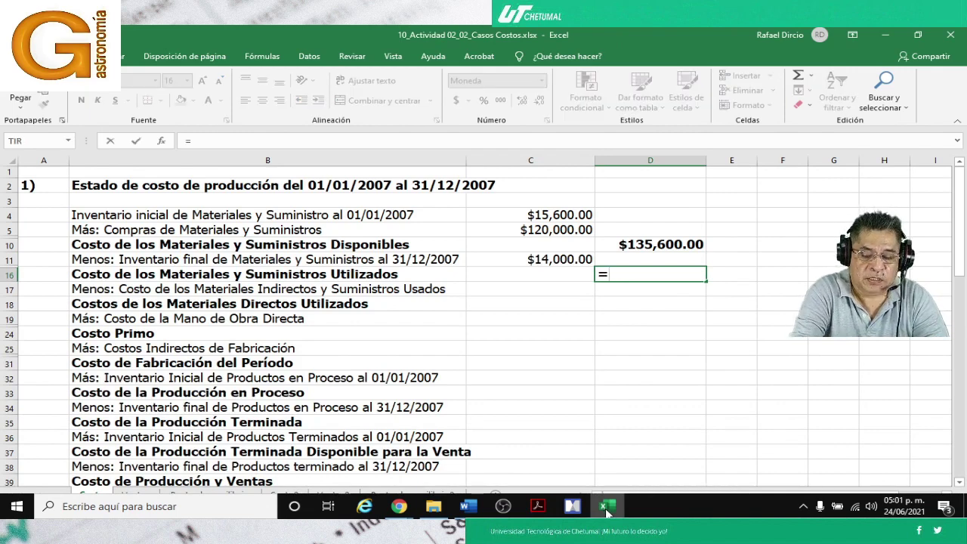
key(Up)
key(Up)
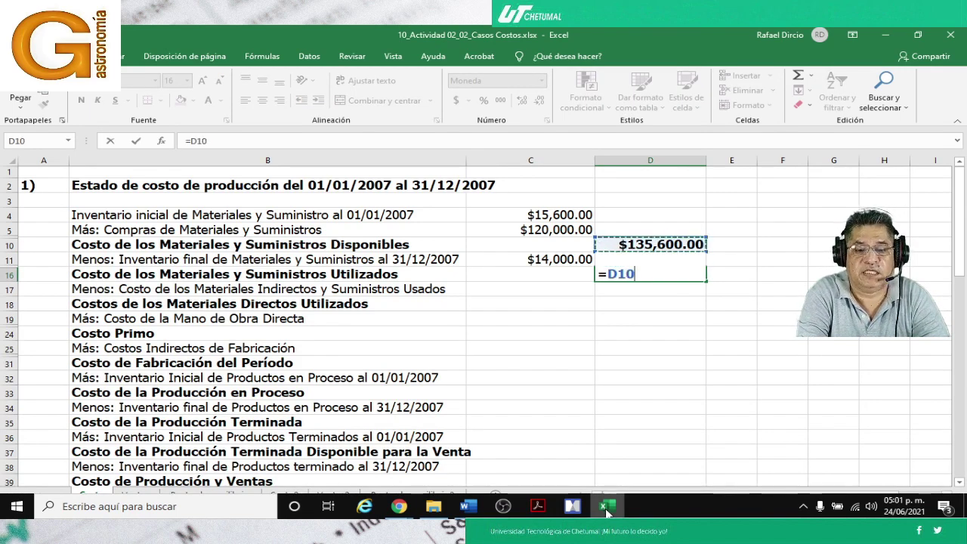
text(-)
key(Up)
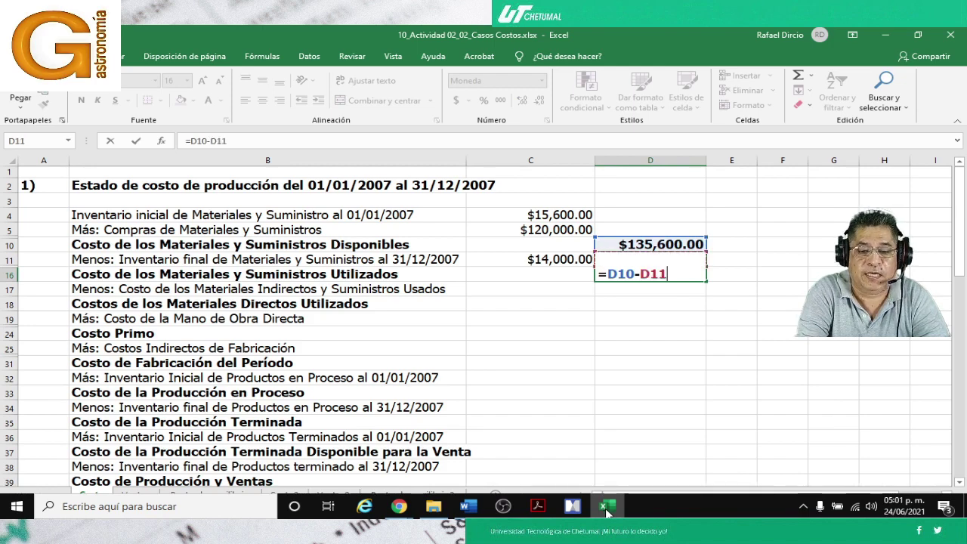
key(Left)
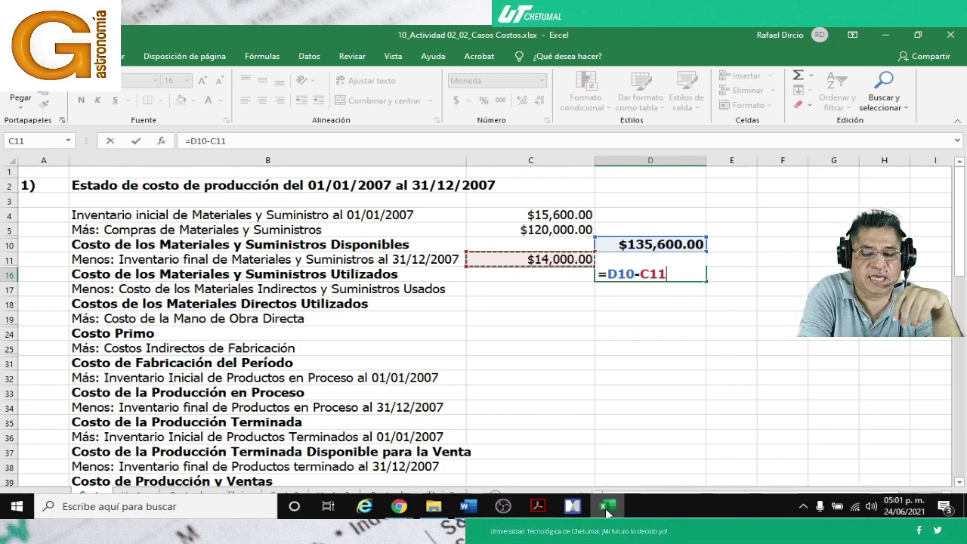
key(Return)
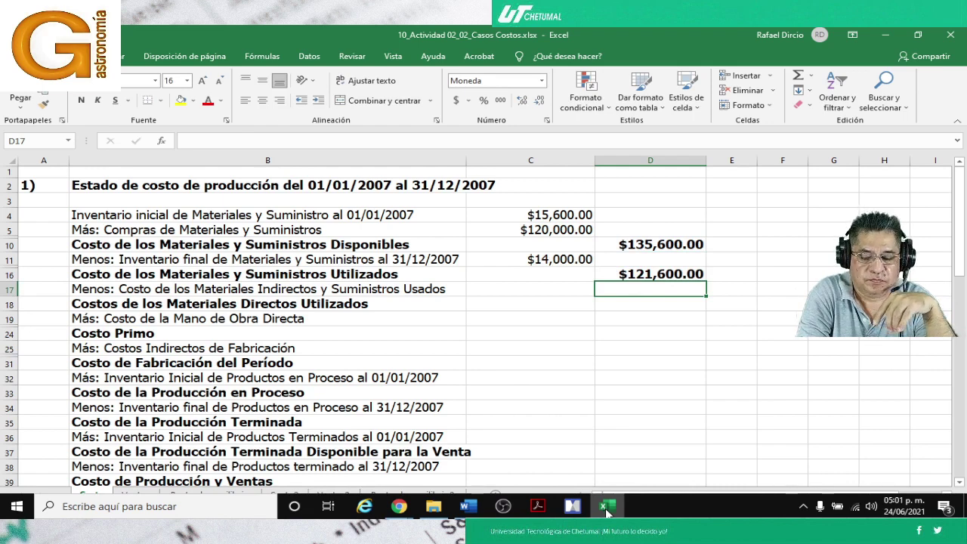
Examine which cells the formula for Costo de los Materiales y Suministros Utilizados in D16 subtracts
key(Up)
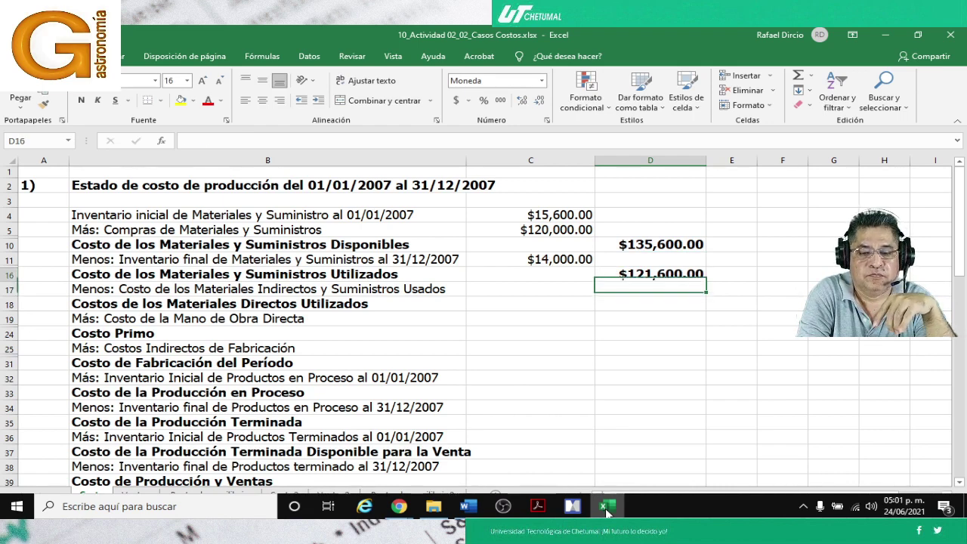
key(F2)
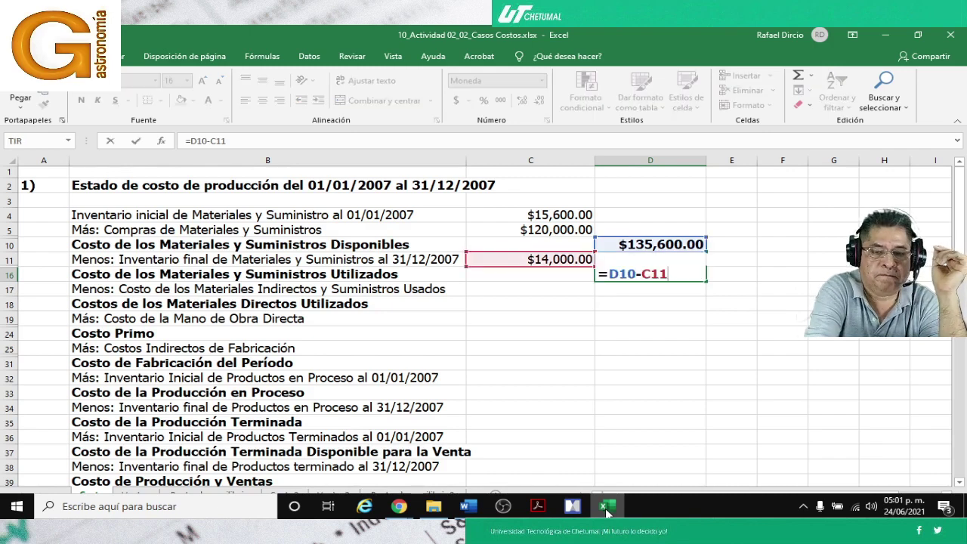
key(Return)
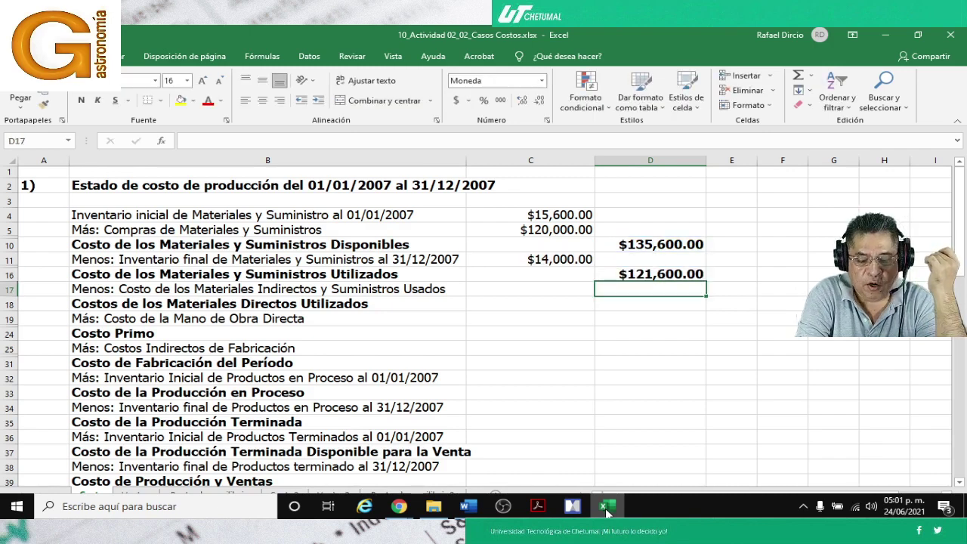
Look up the factory's half of Suministros in the Acrobat PDF and enter 2000 in C17 of the Excel sheet
key(Left)
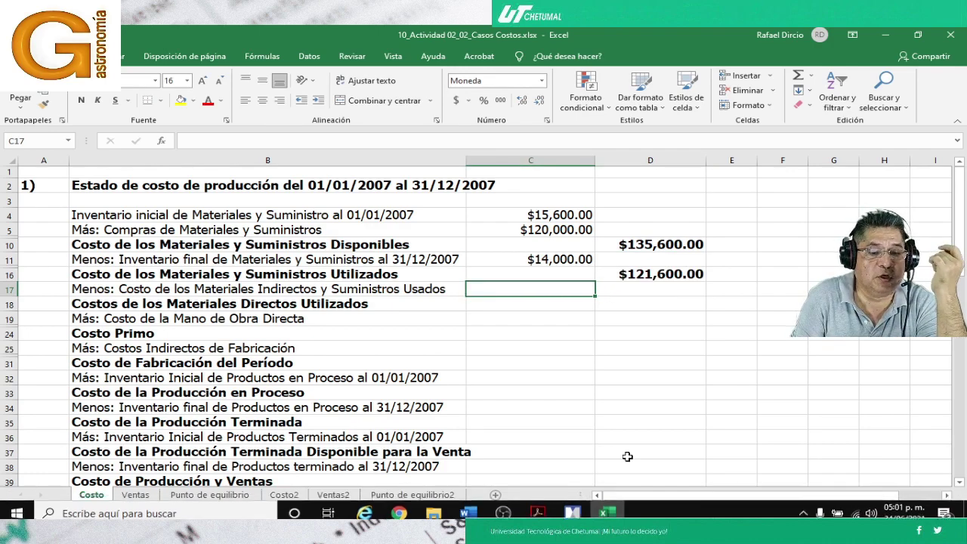
mouse_move(546, 513)
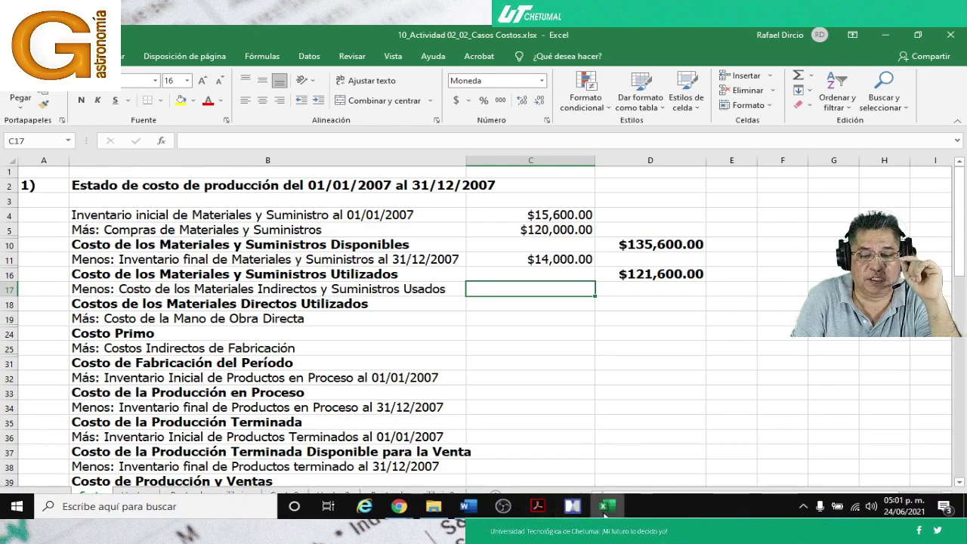
click(541, 509)
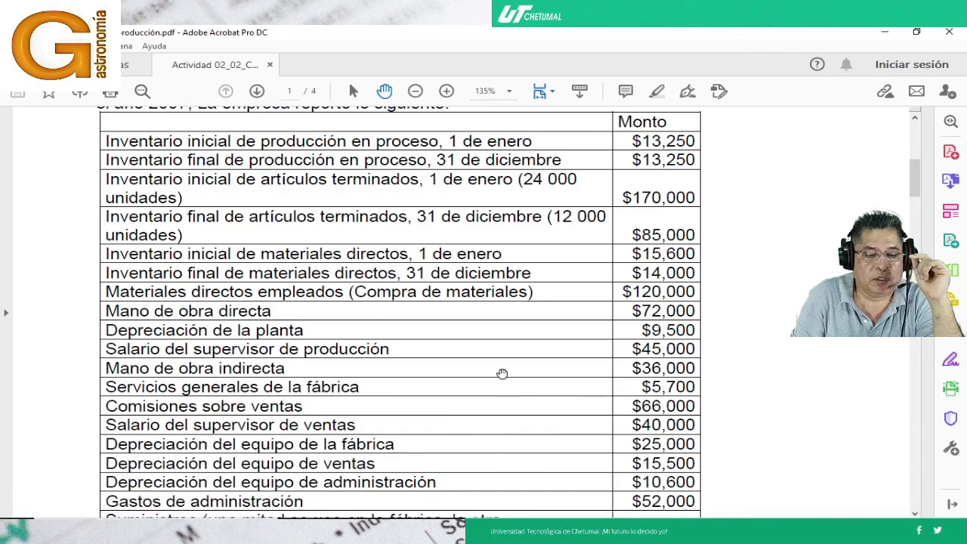
scroll(500, 374, down, 3)
scroll(500, 373, down, 1)
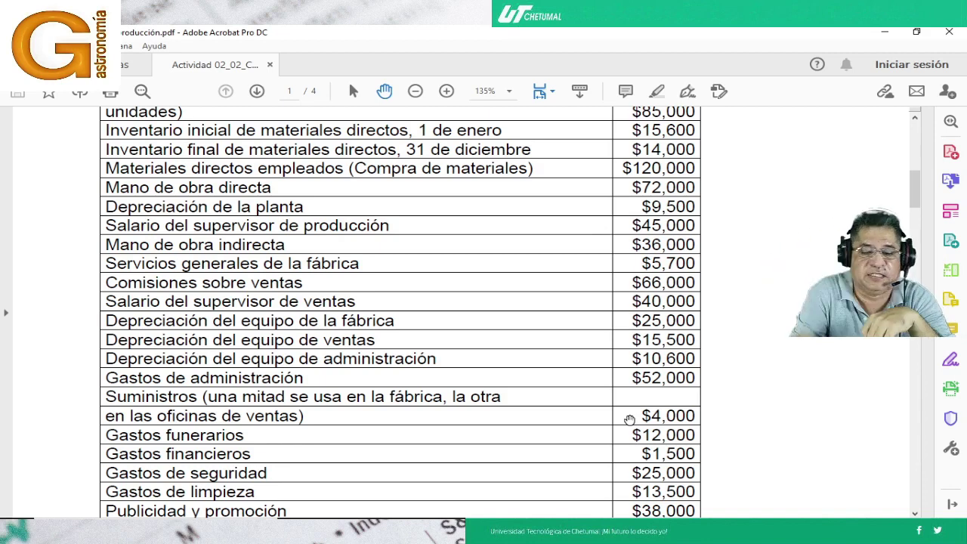
mouse_move(533, 516)
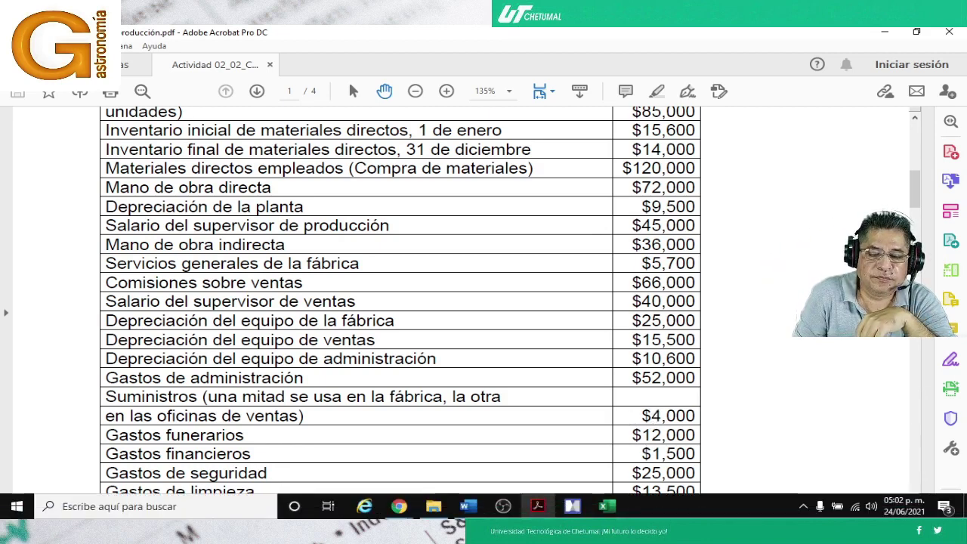
click(606, 506)
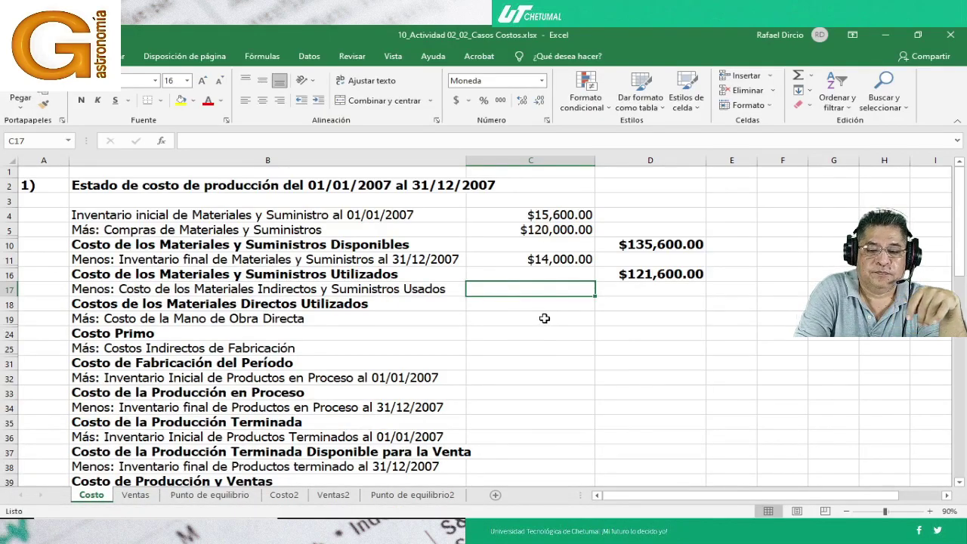
text(2000)
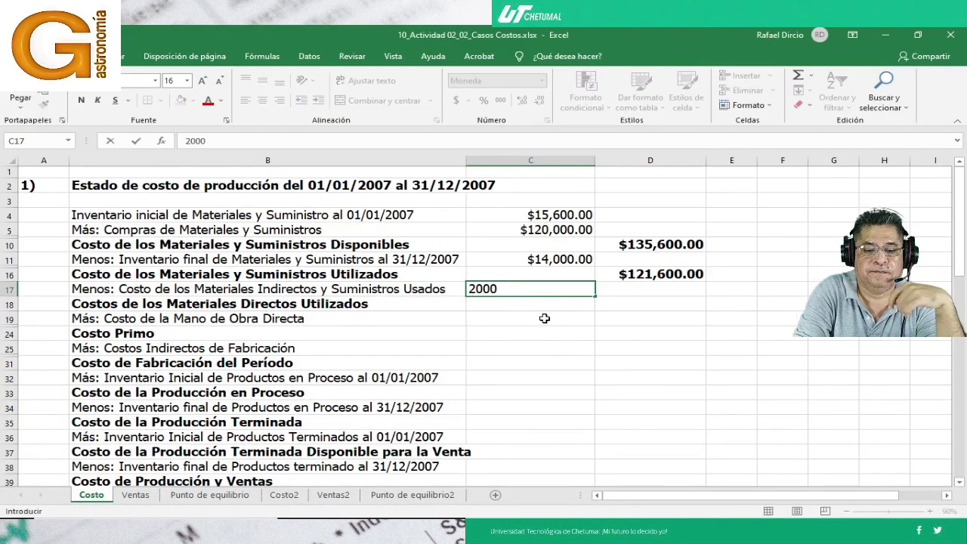
key(Return)
Calculate Costos de los Materiales Directos Utilizados in D18 with the formula =D16-C17
key(Right)
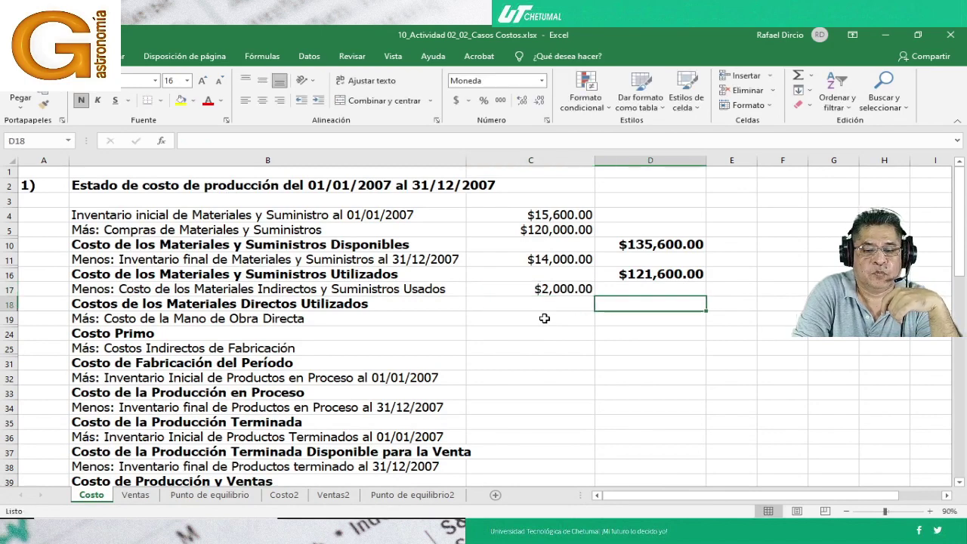
text(=)
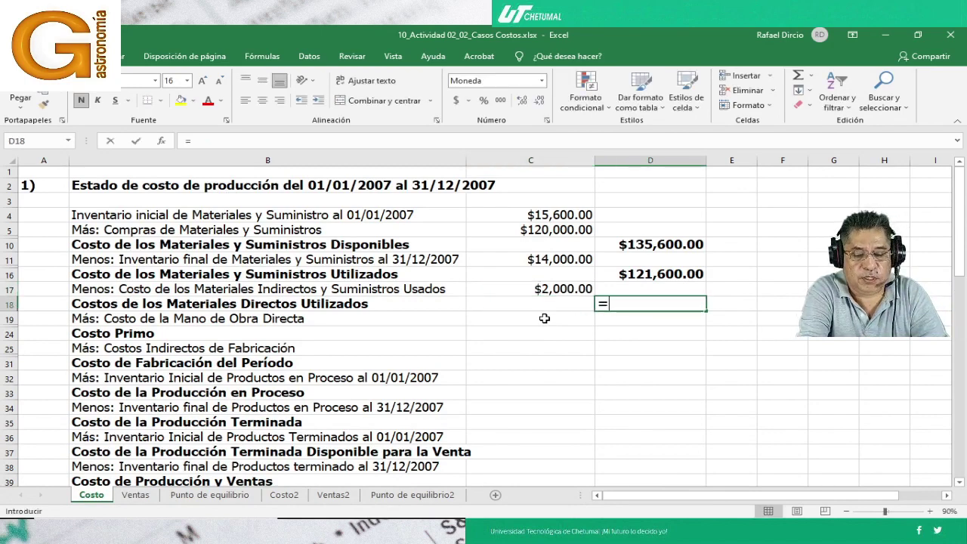
key(Up)
key(Up)
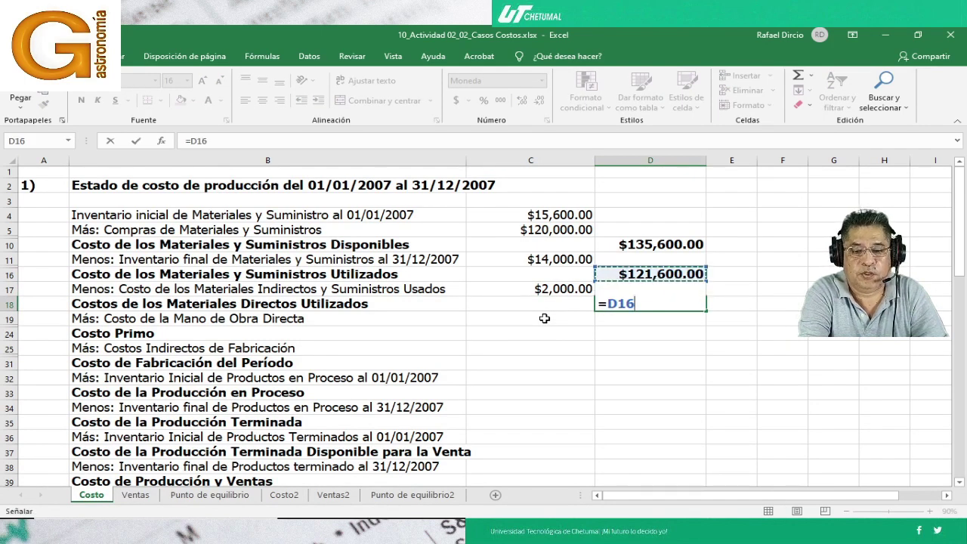
text(-)
key(Up)
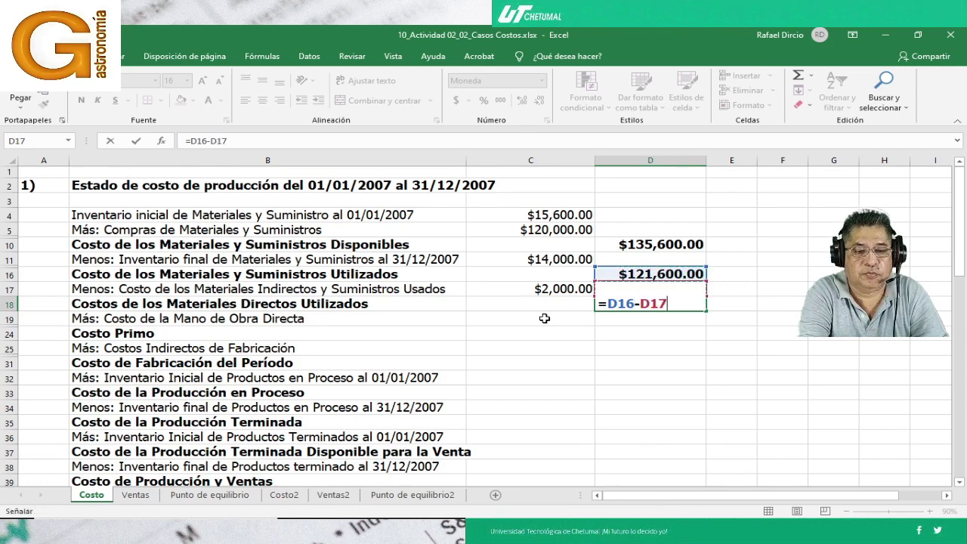
key(Left)
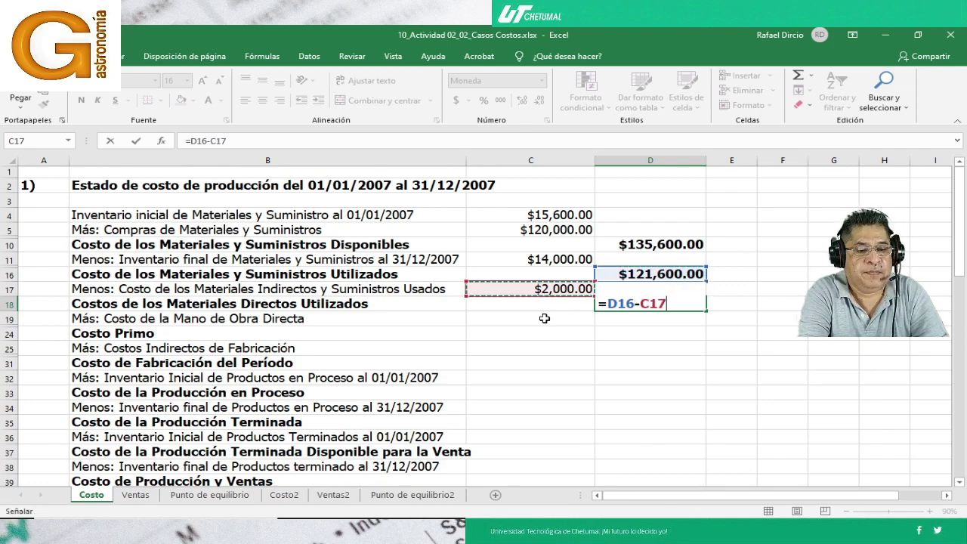
key(Return)
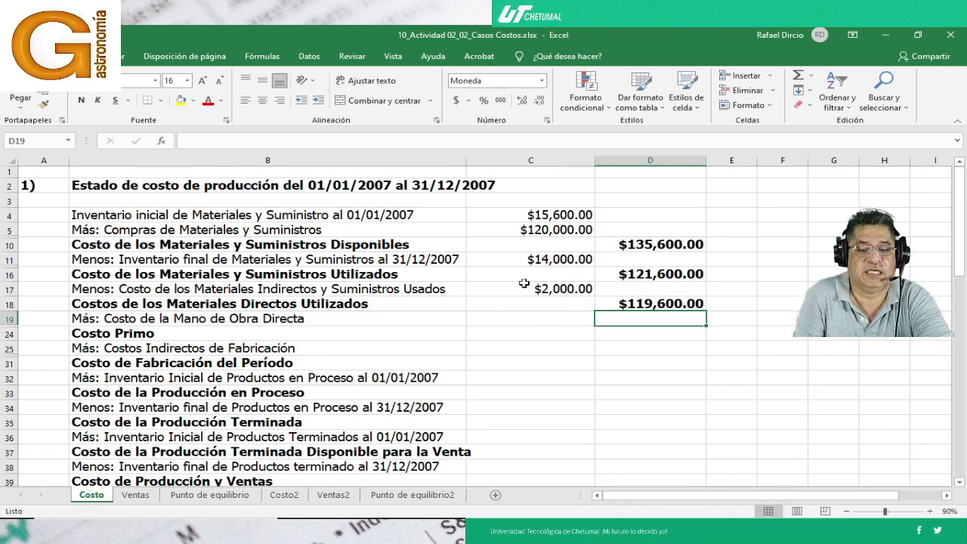
Switch to MindManager and close it along with the Contabilidad de costos map
mouse_move(456, 516)
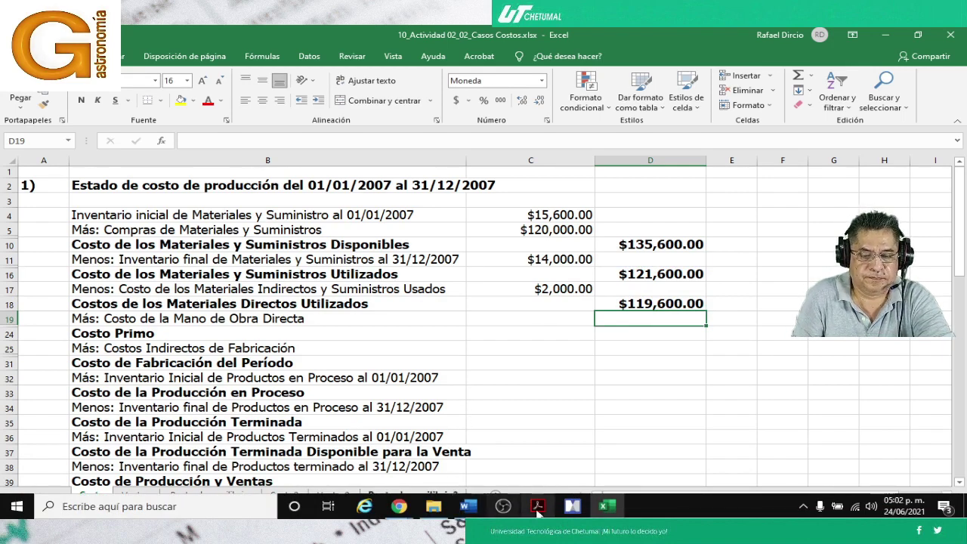
click(572, 506)
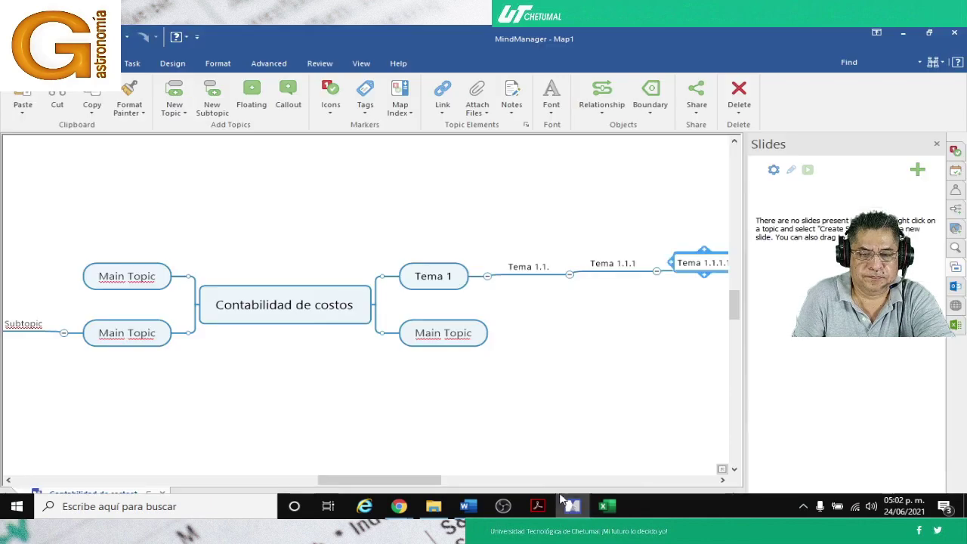
click(953, 38)
click(472, 310)
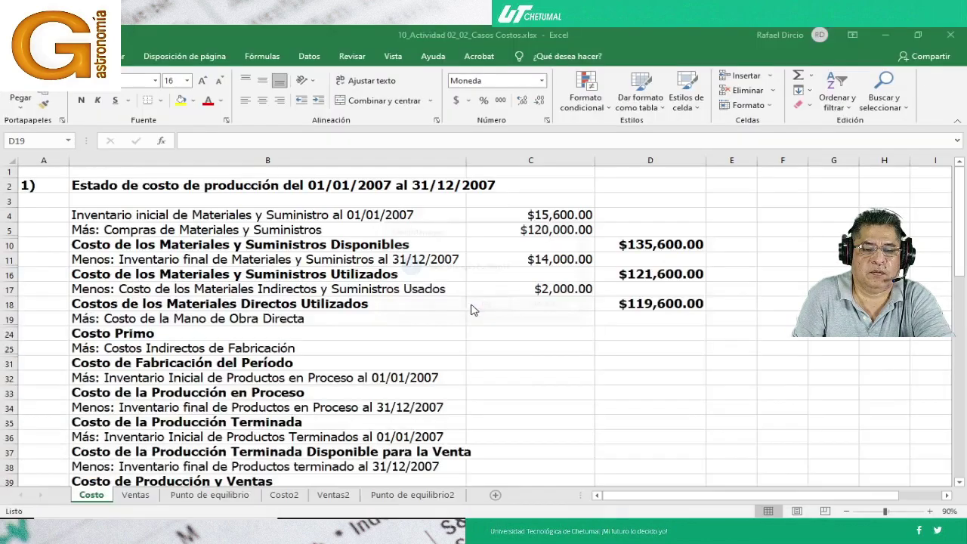
Select C19 beside Costo de la Mano de Obra Directa and look up the labour costs in the Acrobat PDF
click(638, 306)
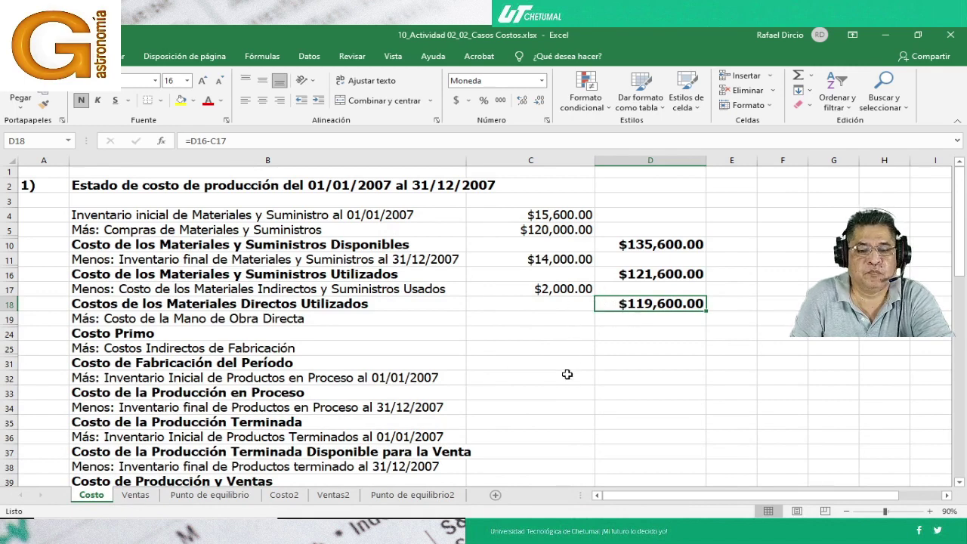
click(529, 318)
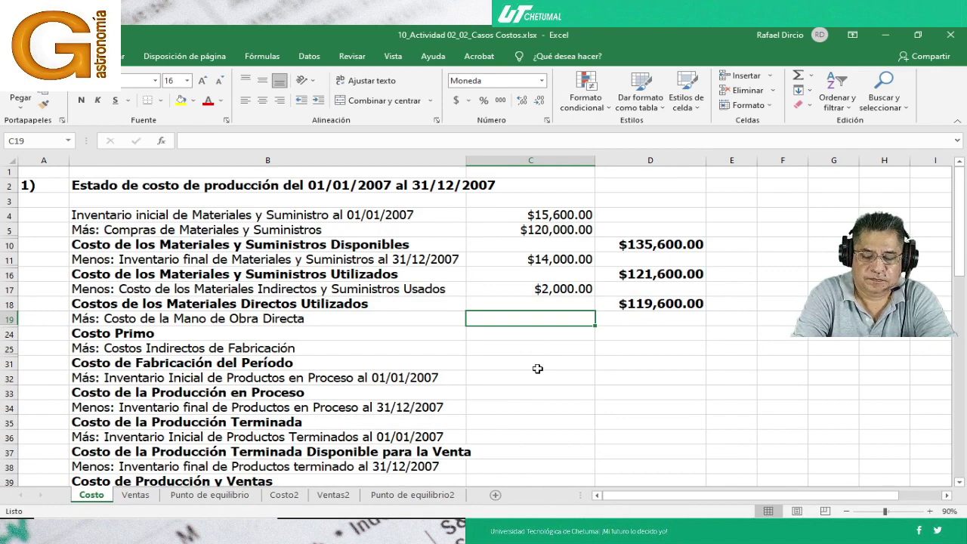
key(Up)
key(Right)
key(Down)
key(Left)
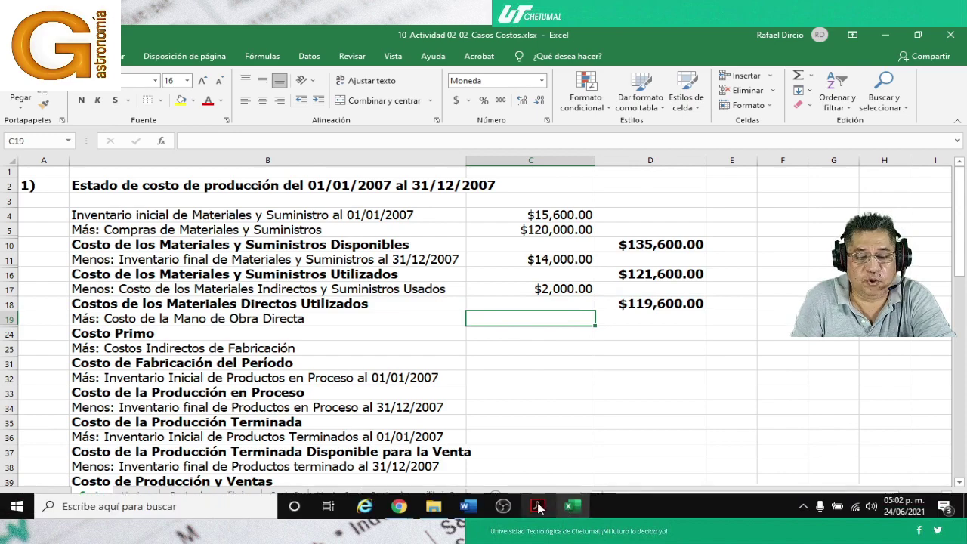
click(537, 506)
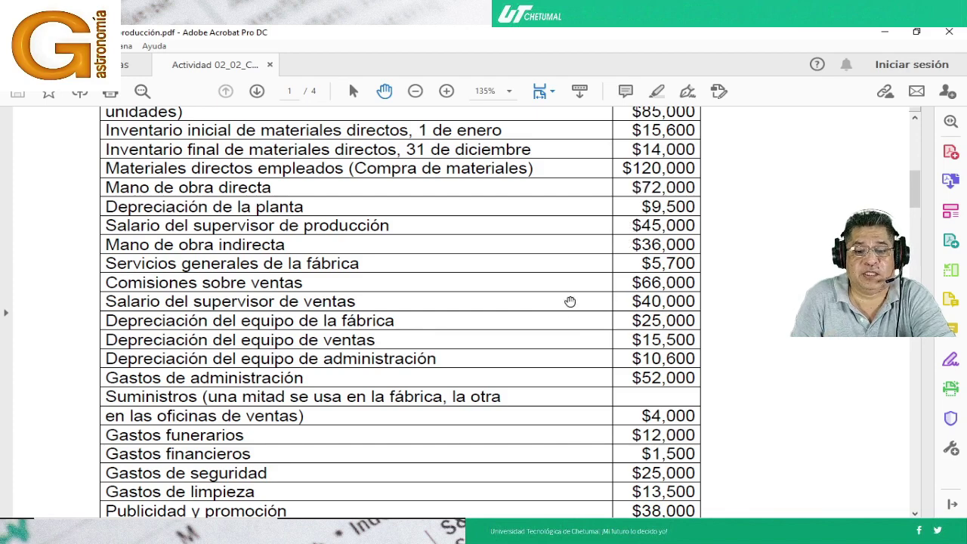
mouse_move(414, 521)
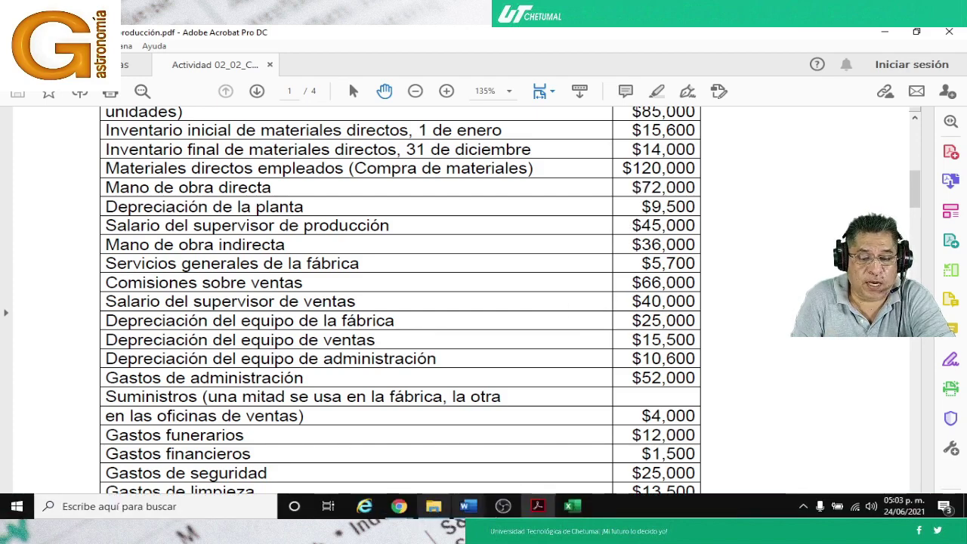
Switch to Excel and enter =72000+45000 in C19 for Costo de la Mano de Obra Directa, rechecking the figures in the Acrobat PDF
click(572, 506)
text(=)
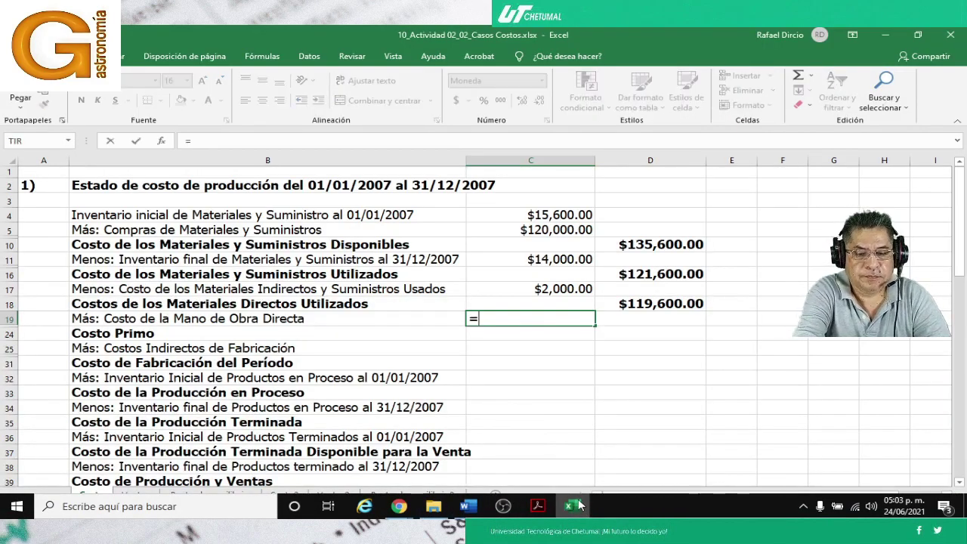
text(72000+)
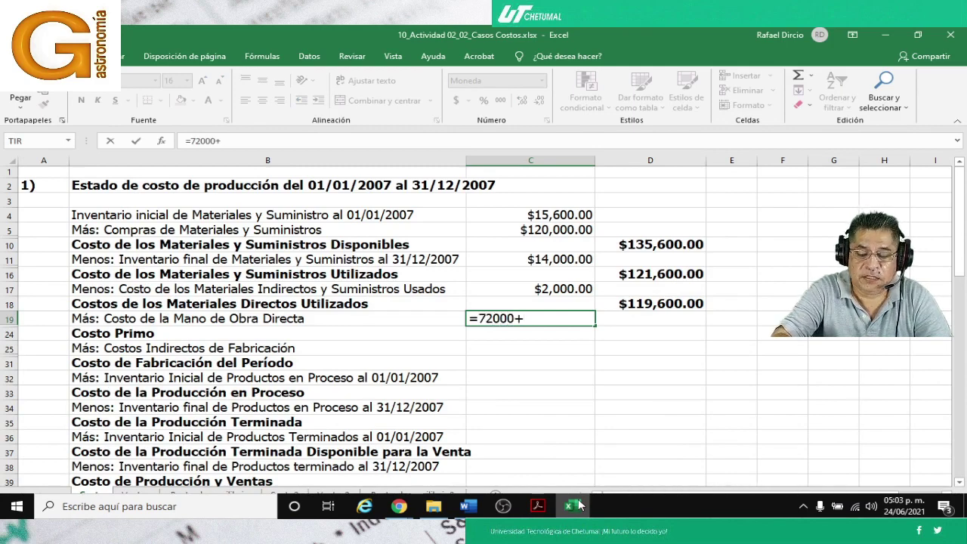
text(45000)
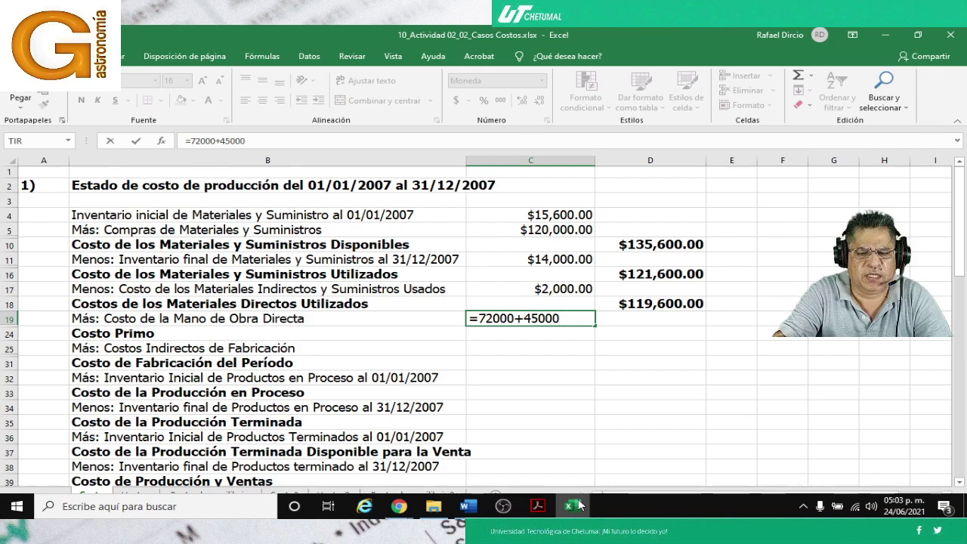
click(537, 506)
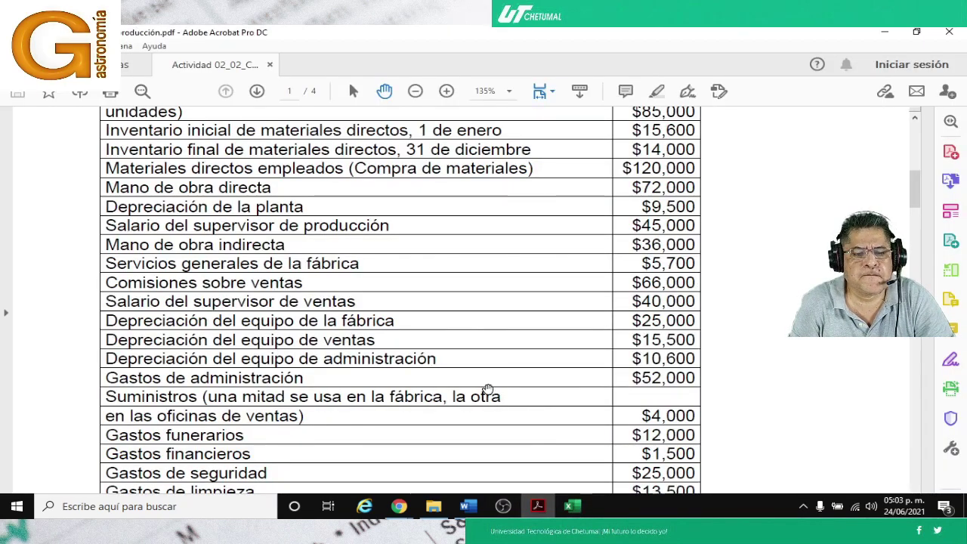
mouse_move(559, 517)
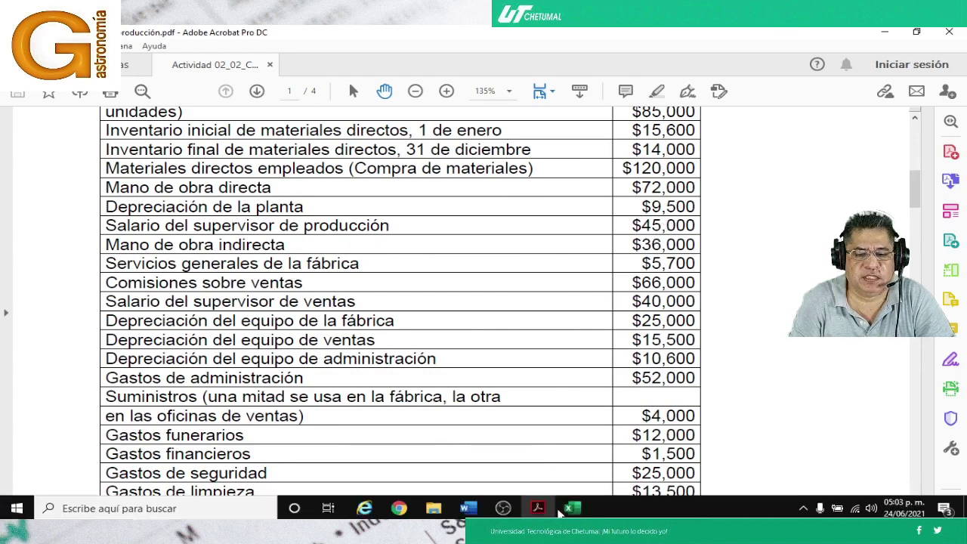
click(571, 506)
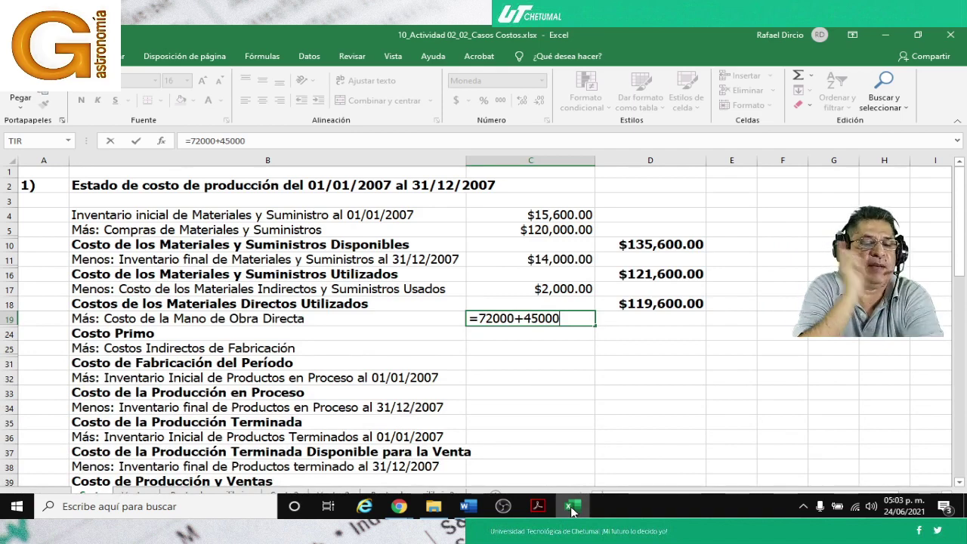
key(Return)
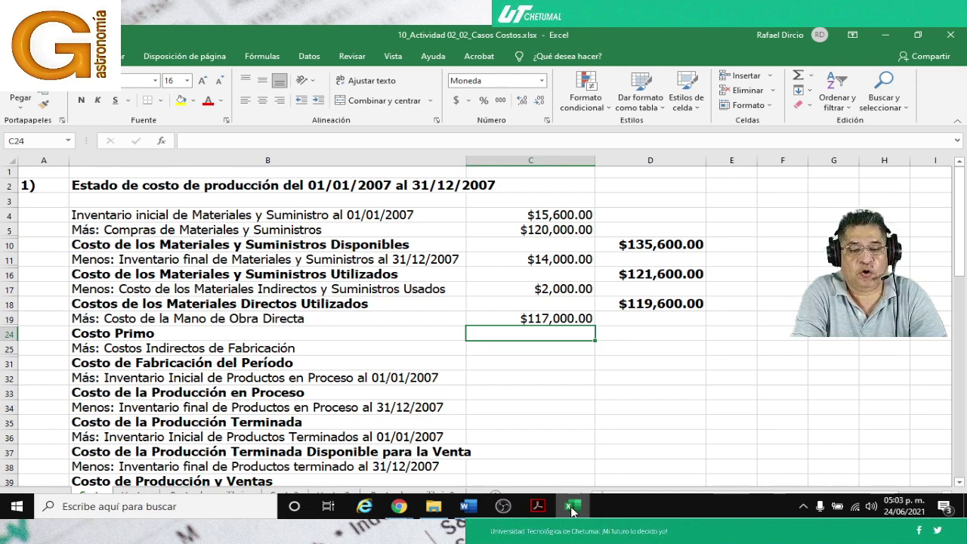
Calculate Costo Primo in D24 with the formula =D18+C19
key(Right)
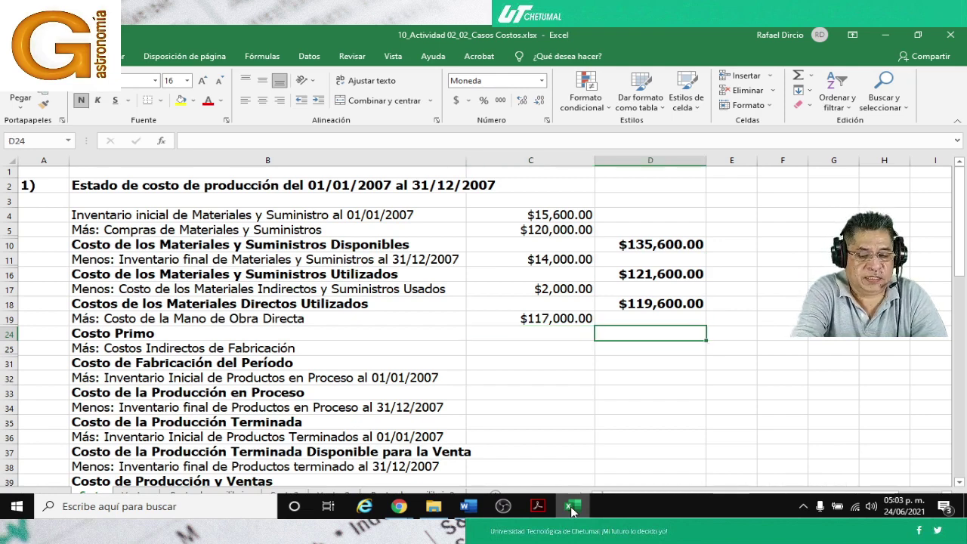
text(=)
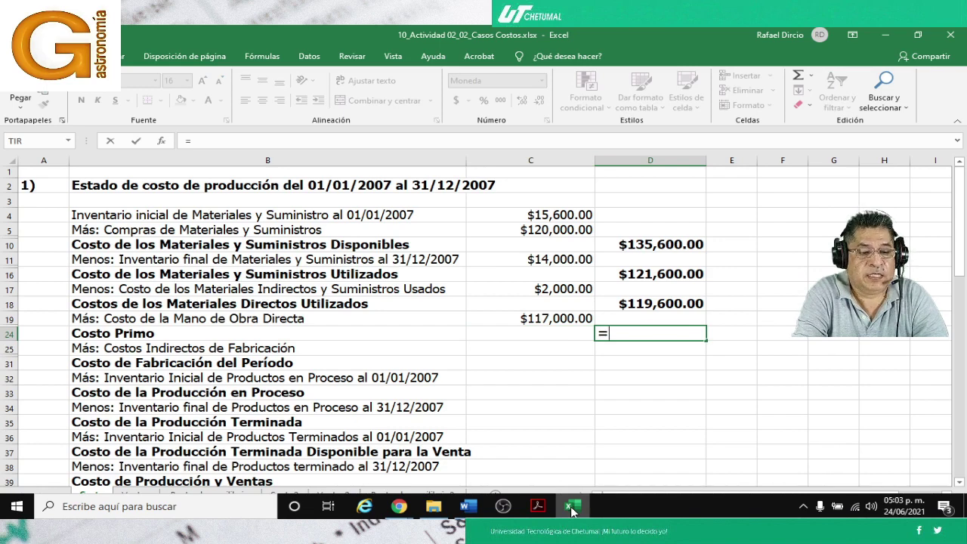
key(Up)
key(Up)
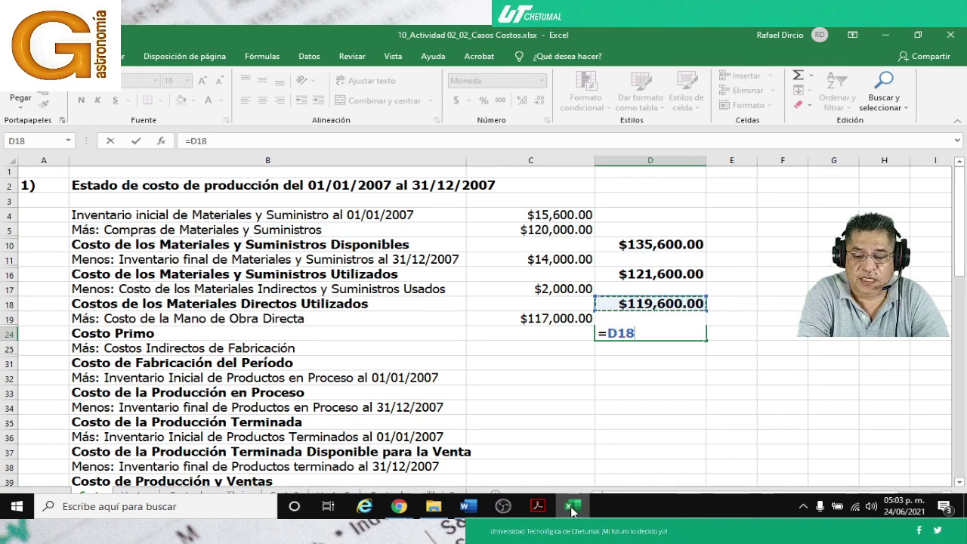
text(+)
key(Up)
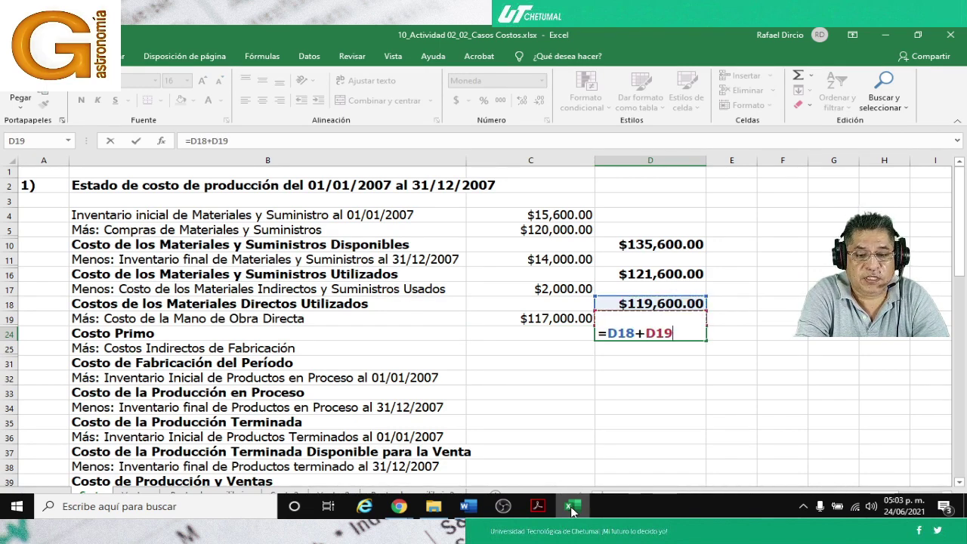
key(Left)
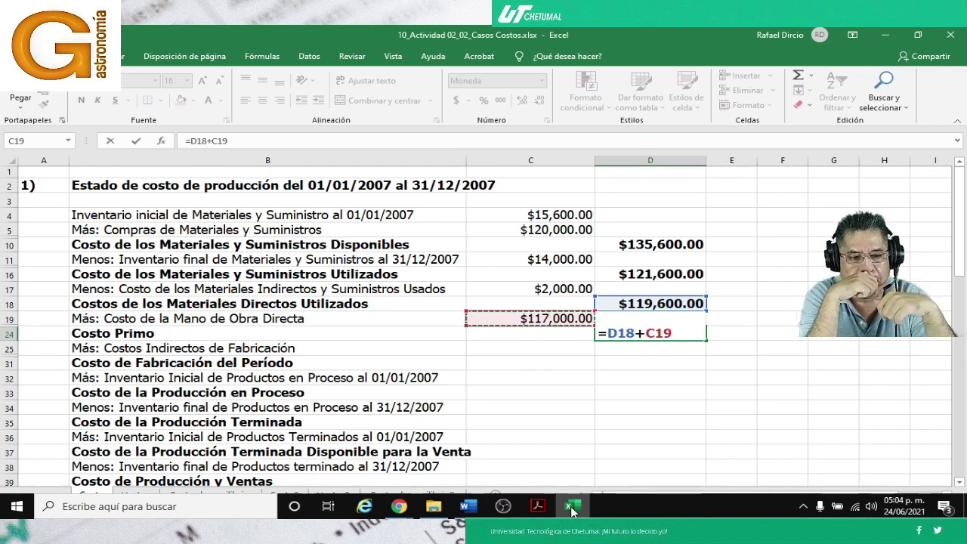
key(Return)
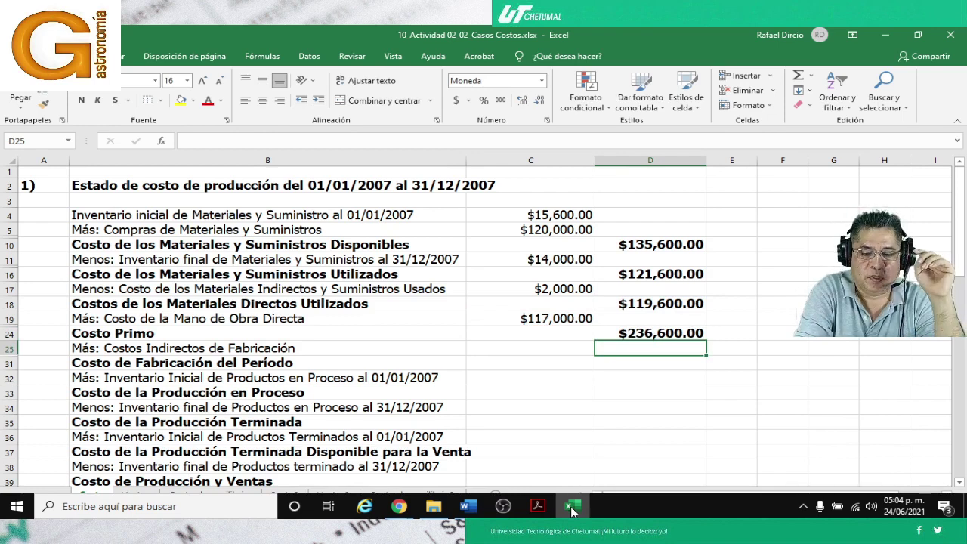
Under Costos indirectos de fabricación, enter 9500 for Depreciación de la planta in C43 and 36000 for Mano de obra indirecta in C44
key(Left)
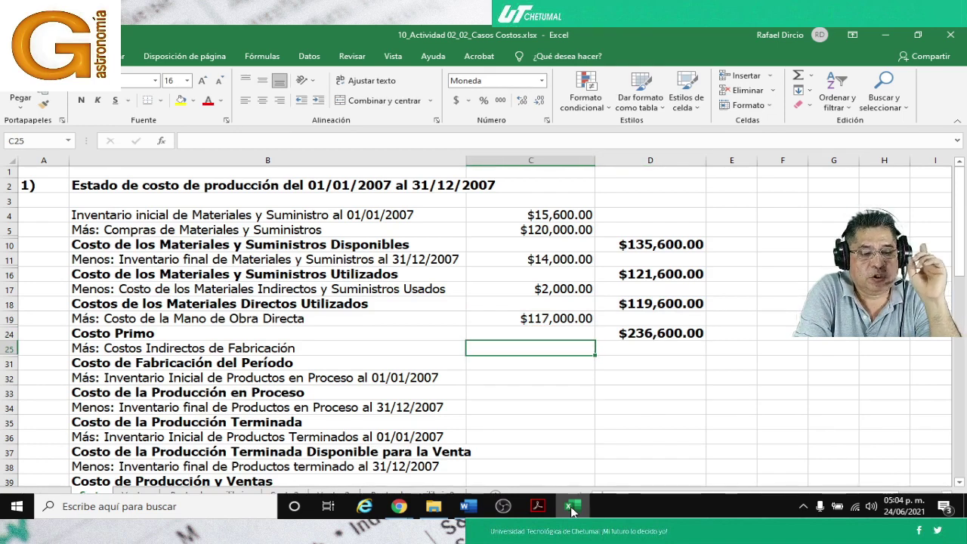
key(Down)
key(Down)
key(Down)
key(Down)
key(Down)
key(Down)
key(Down)
key(Down)
key(Down)
key(Down)
key(Down)
key(Down)
key(Down)
key(Down)
key(Down)
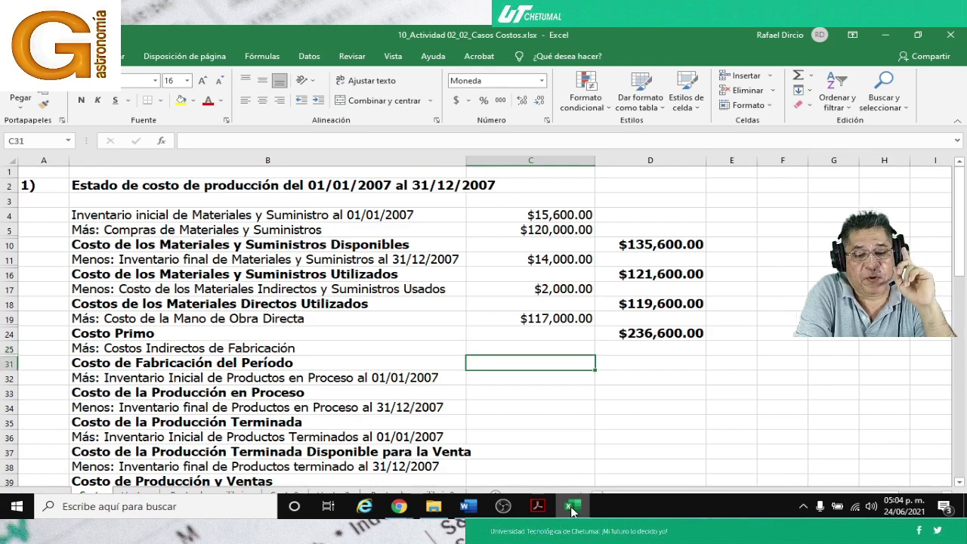
key(Down)
key(Down)
key(Down)
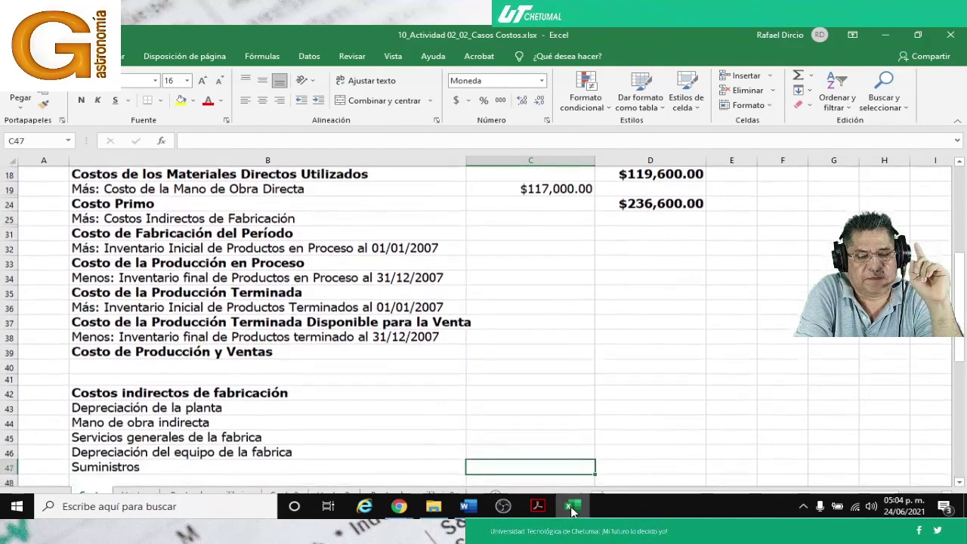
key(Up)
key(Up)
key(Up)
key(Up)
key(Up)
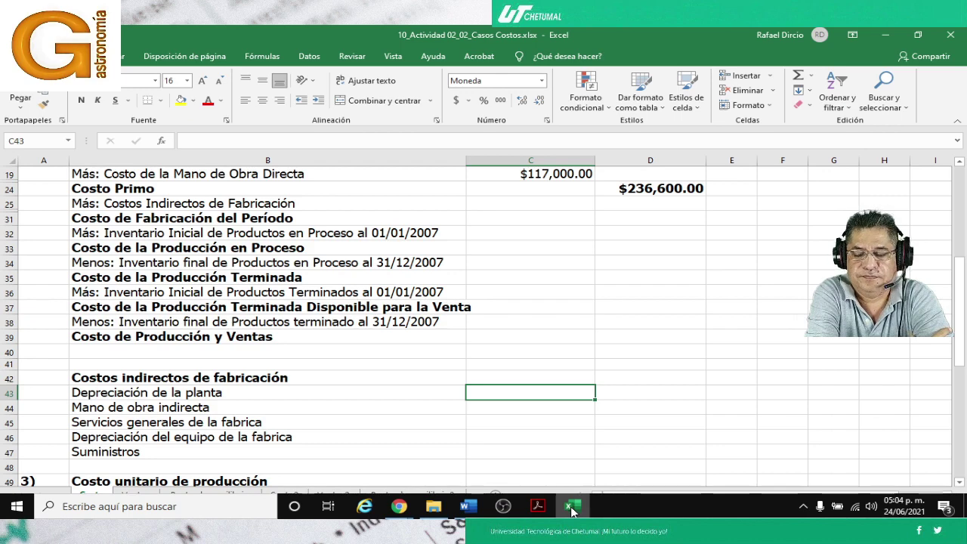
text(9500)
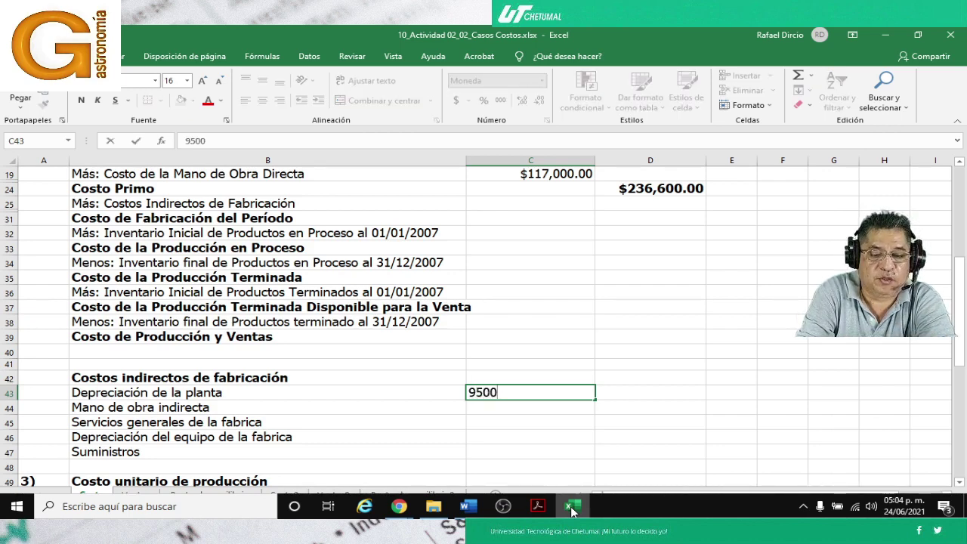
key(Return)
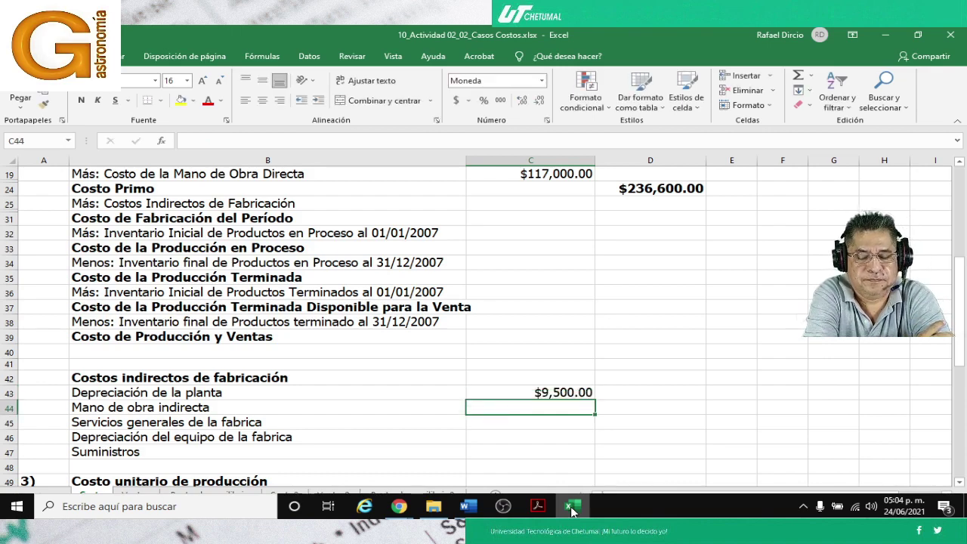
text(36,00)
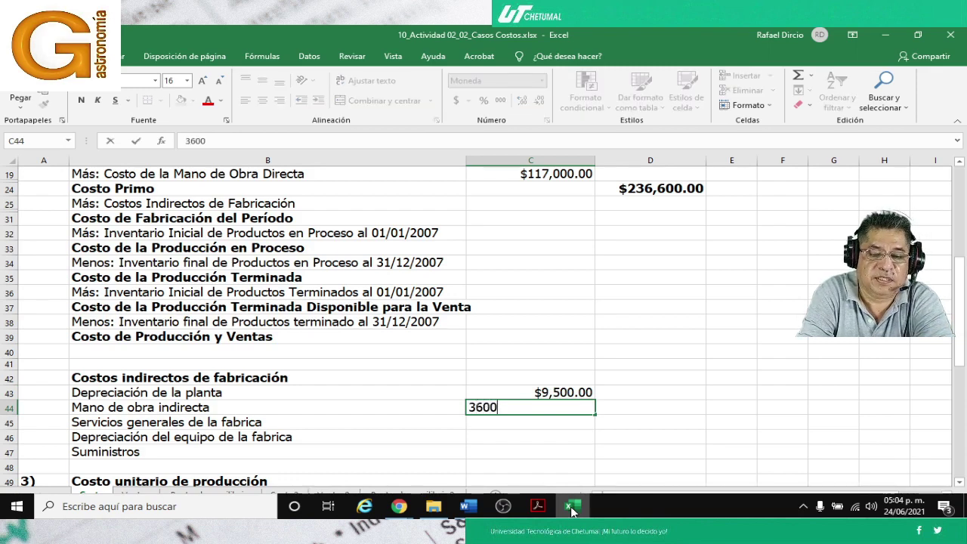
text(0)
key(Return)
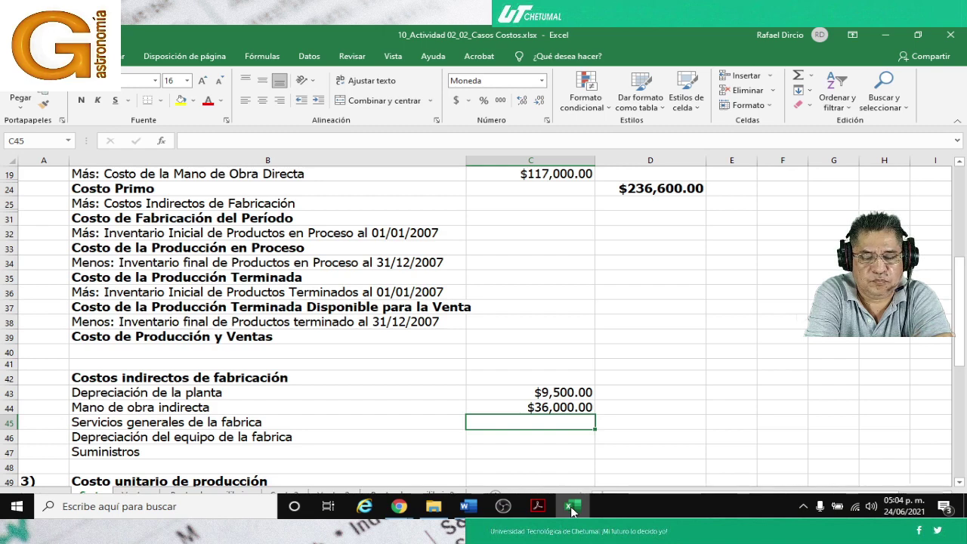
Enter 5700 for Servicios generales de la fabrica in C45, 25000 for Depreciación del equipo de la fabrica in C46 and 2000 for Suministros in C47
text(5700)
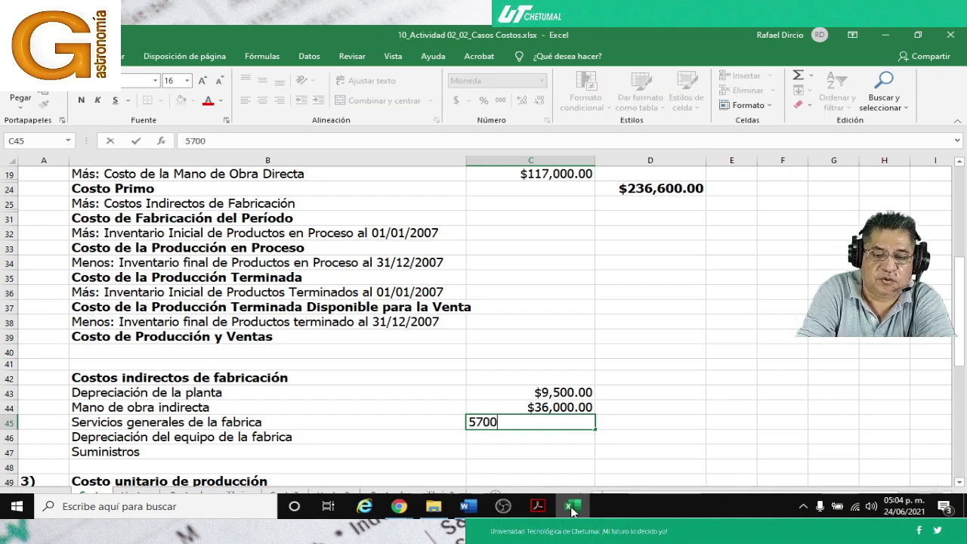
key(Return)
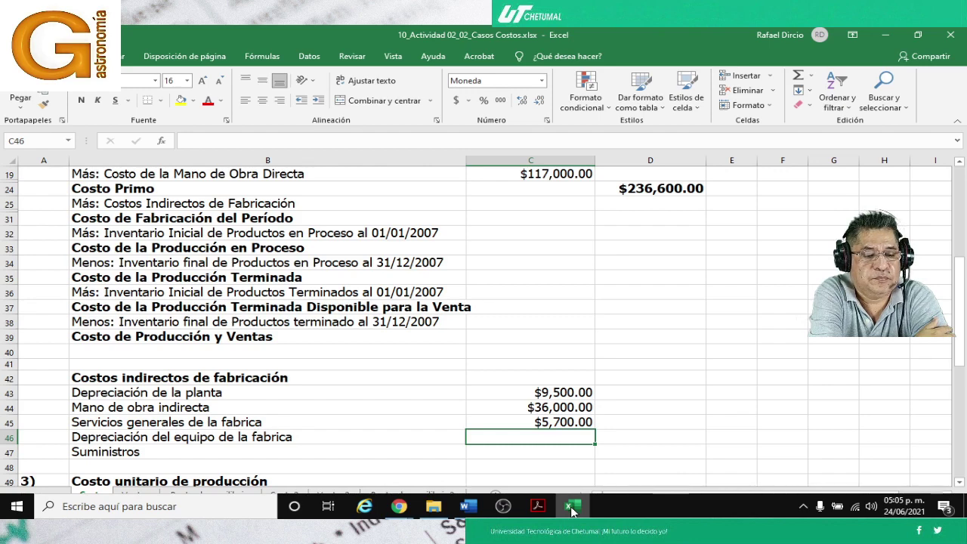
text(250)
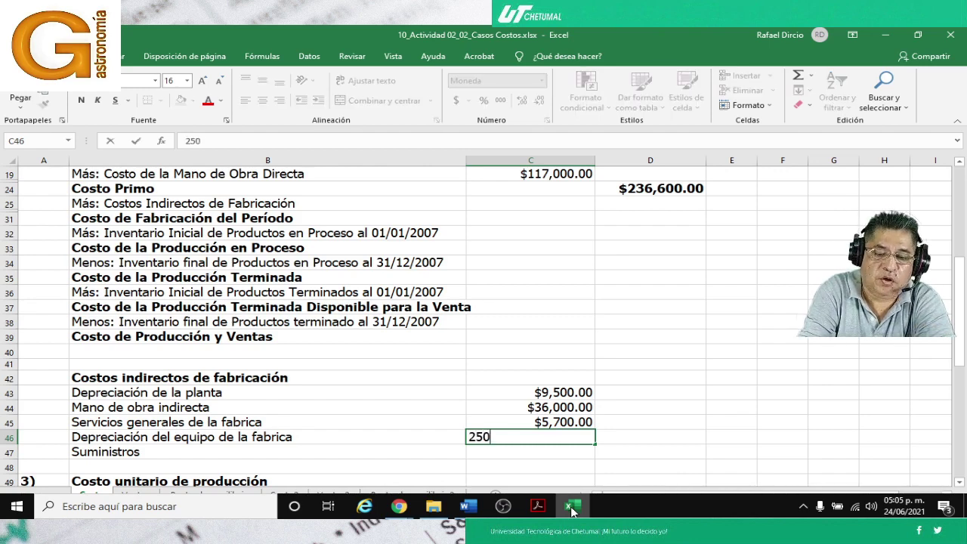
text(00)
key(Return)
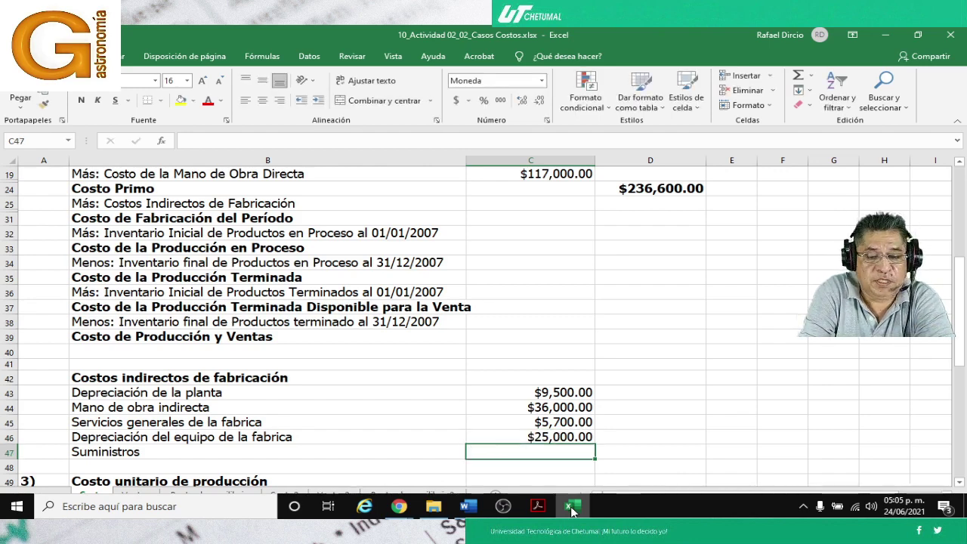
text(2000)
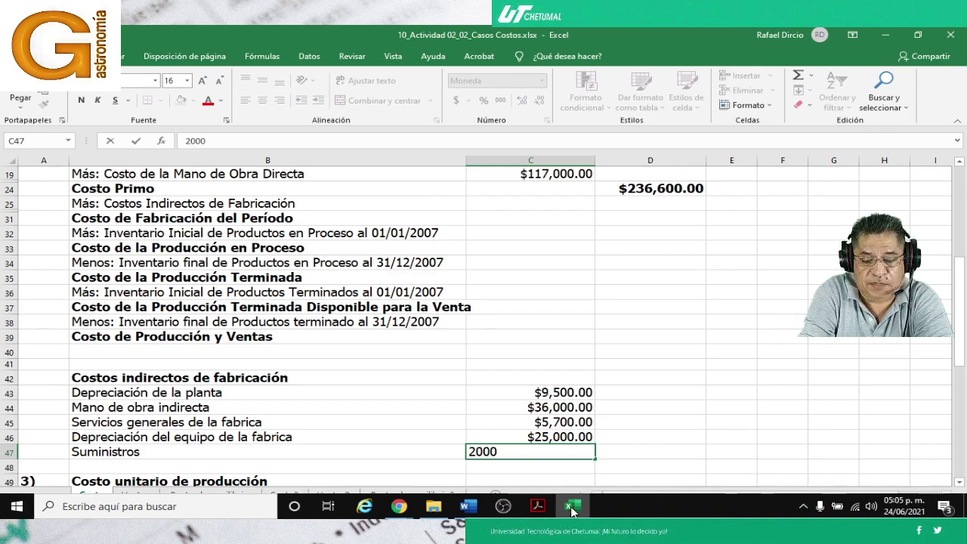
key(Return)
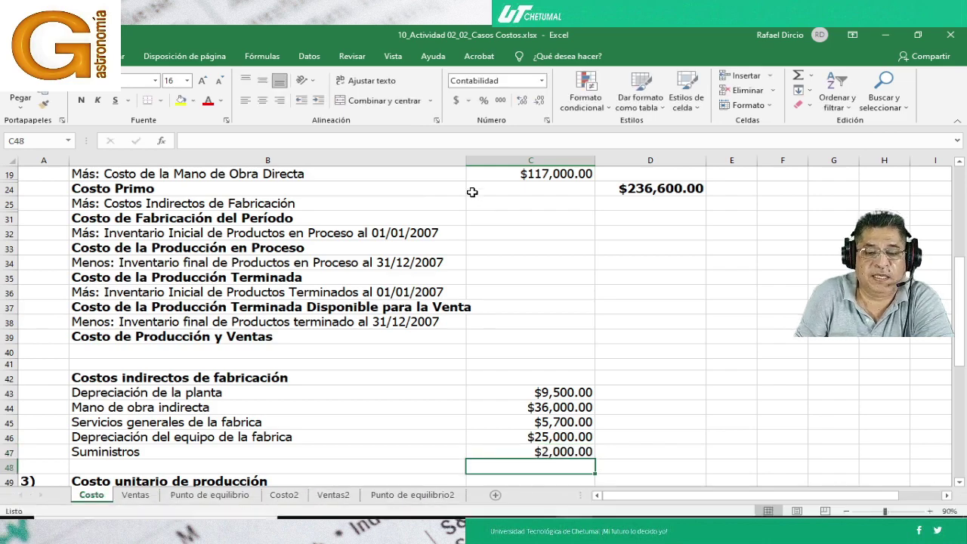
Total the Costos indirectos de fabricación in C42 with the formula =SUMA(C43:C47)
scroll(470, 190, up, 5)
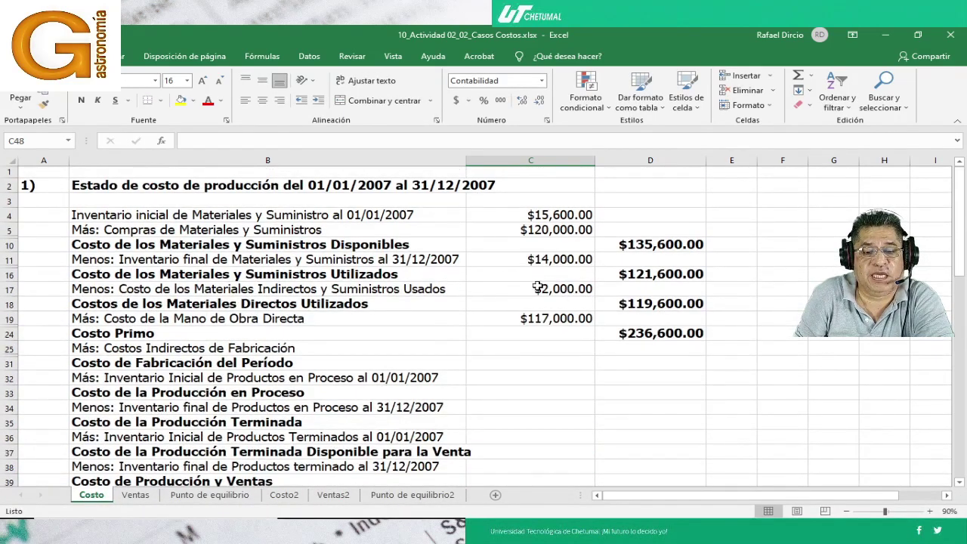
scroll(531, 287, down, 3)
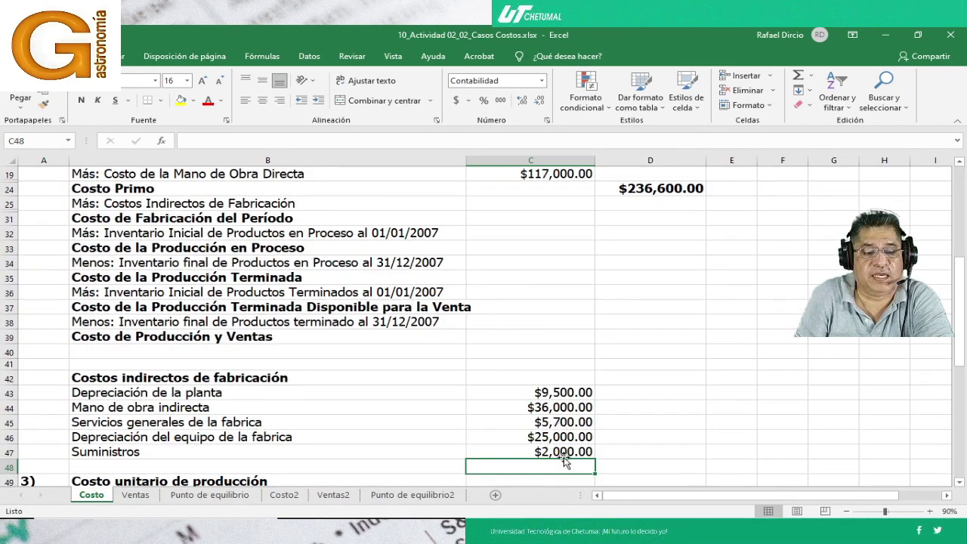
key(Up)
key(Up)
key(Up)
key(Up)
key(Up)
key(Up)
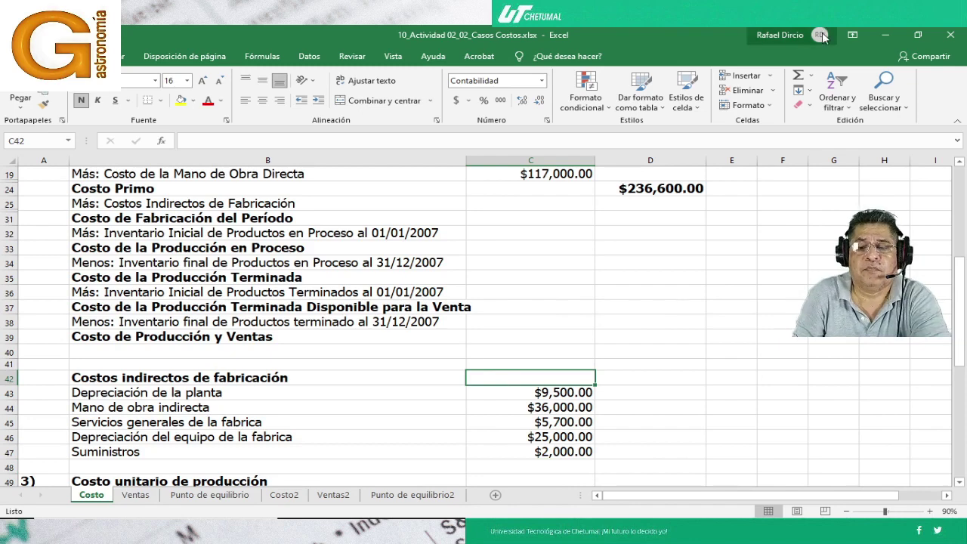
click(798, 78)
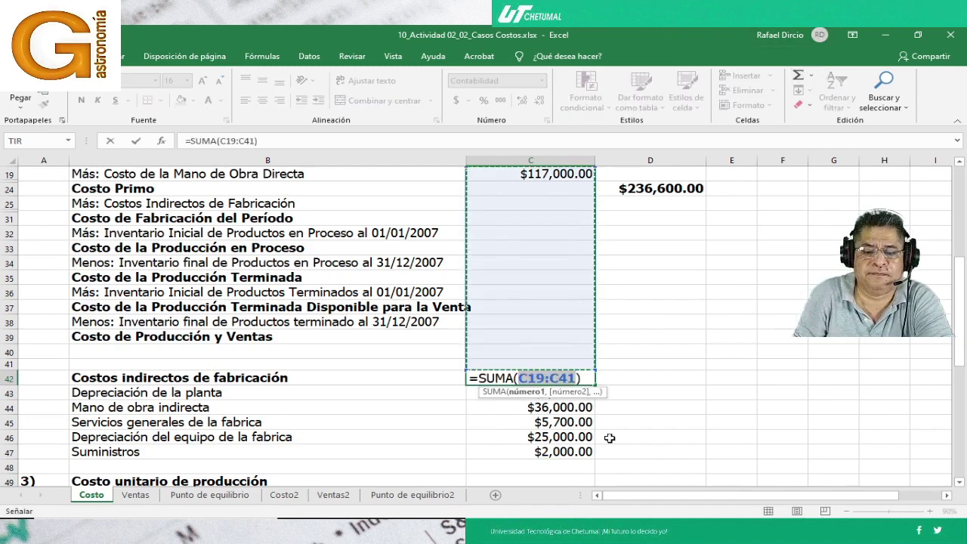
click(472, 398)
drag(472, 400, 477, 451)
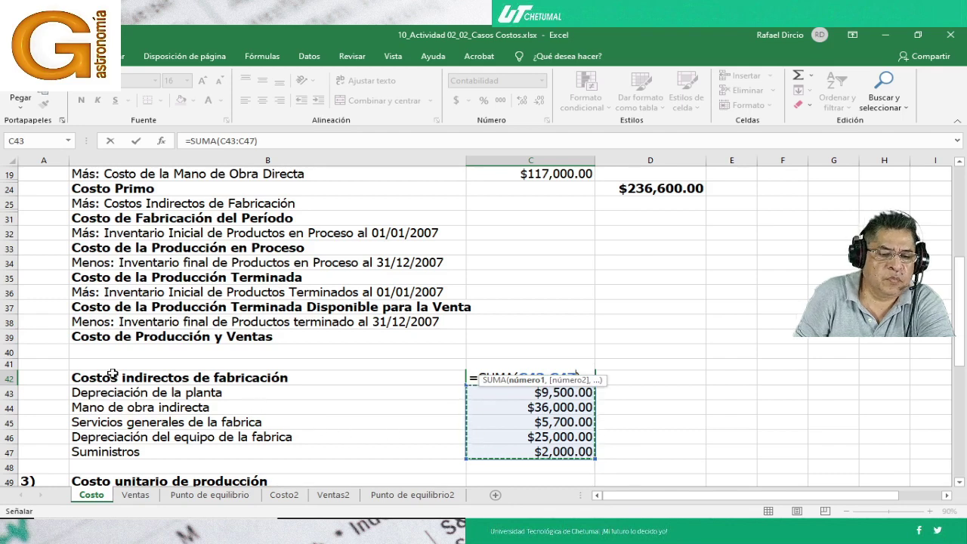
key(Return)
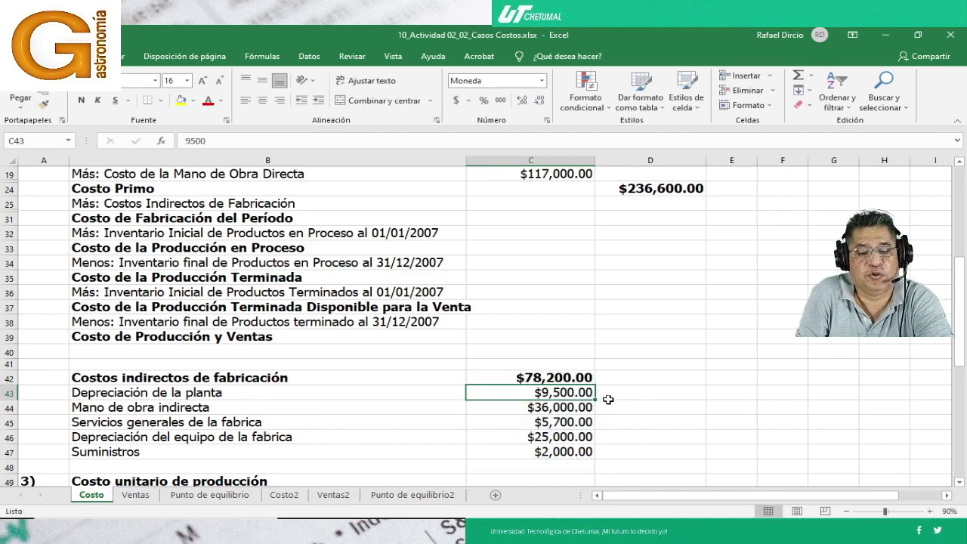
Link Más: Costos Indirectos de Fabricación in C25 to the indirect cost total with the formula =C42
scroll(597, 395, up, 3)
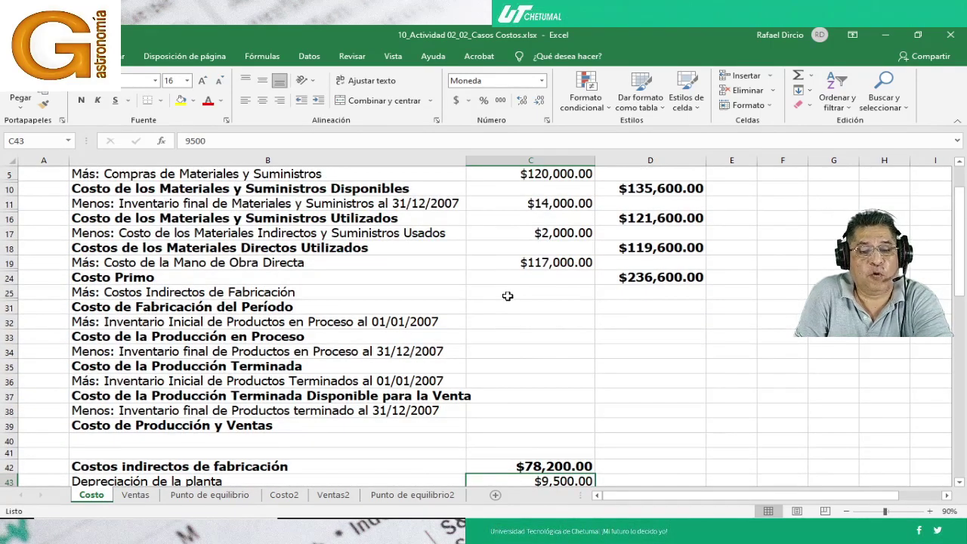
click(508, 294)
text(=)
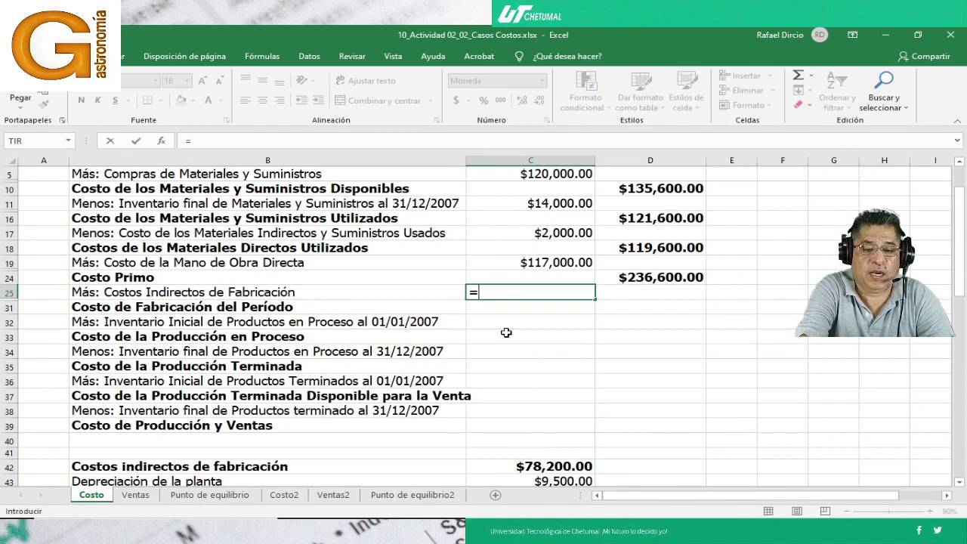
click(540, 468)
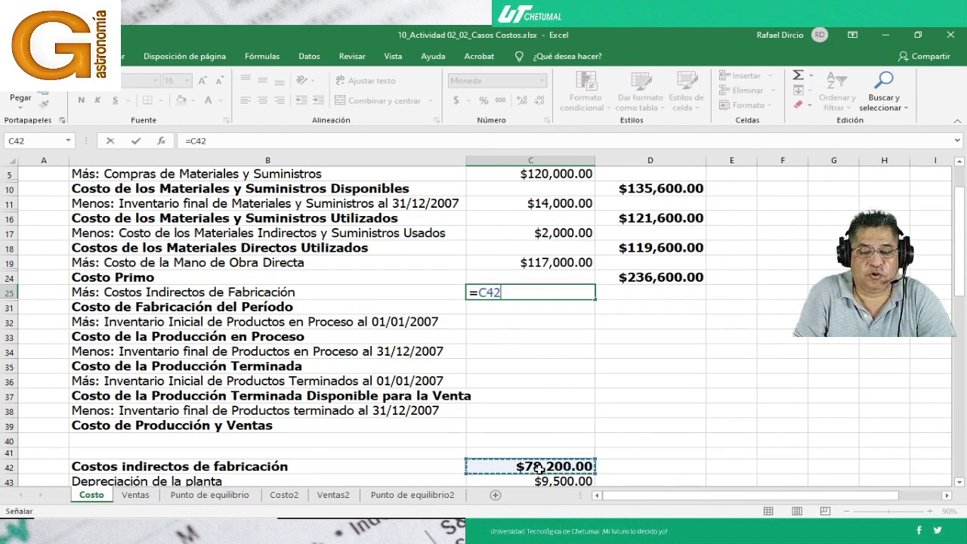
key(Return)
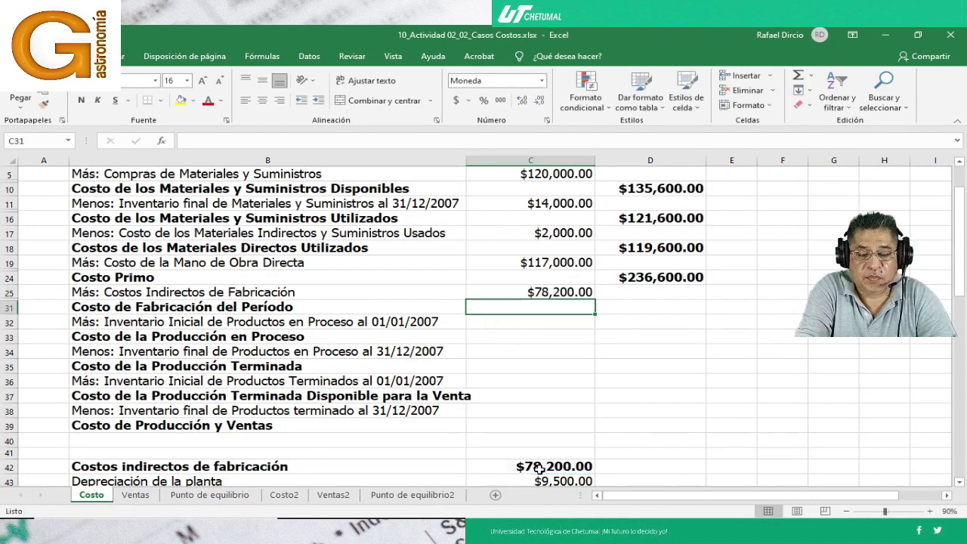
Calculate Costo de Fabricación del Período in D31 with the formula =D24+C25
key(Right)
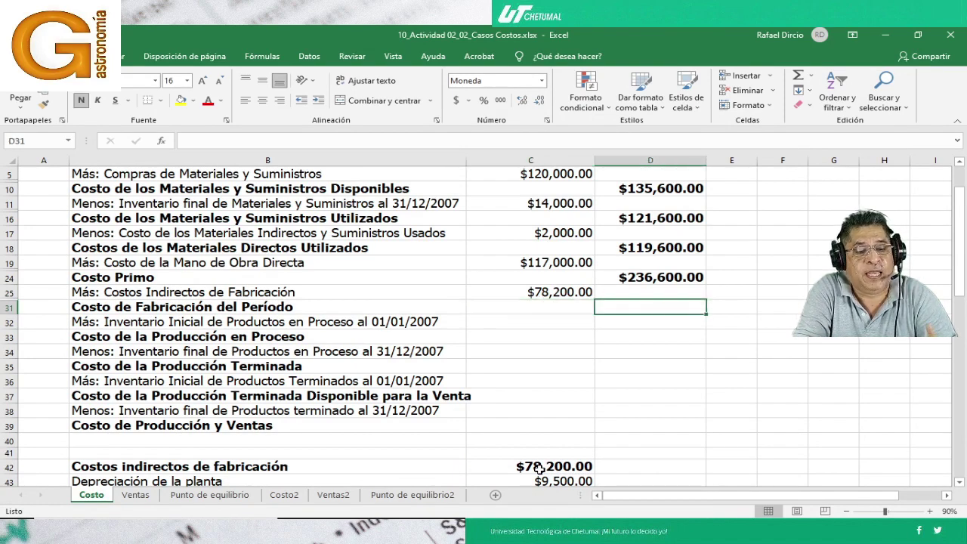
text(=)
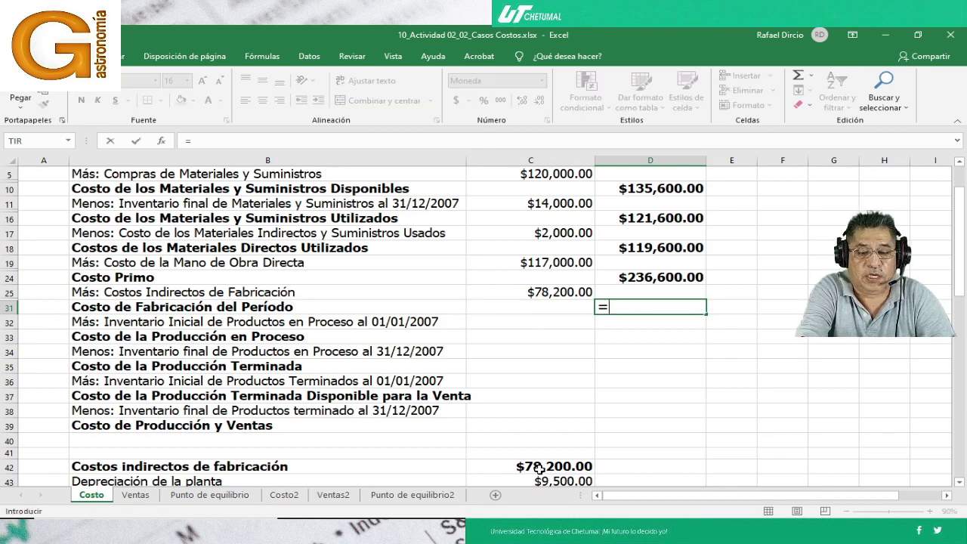
key(Up)
key(Up)
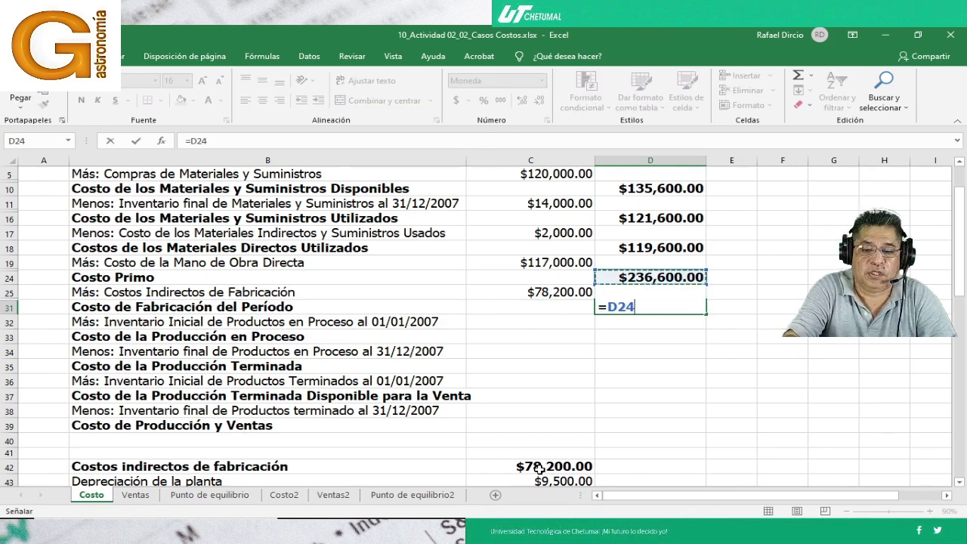
text(+)
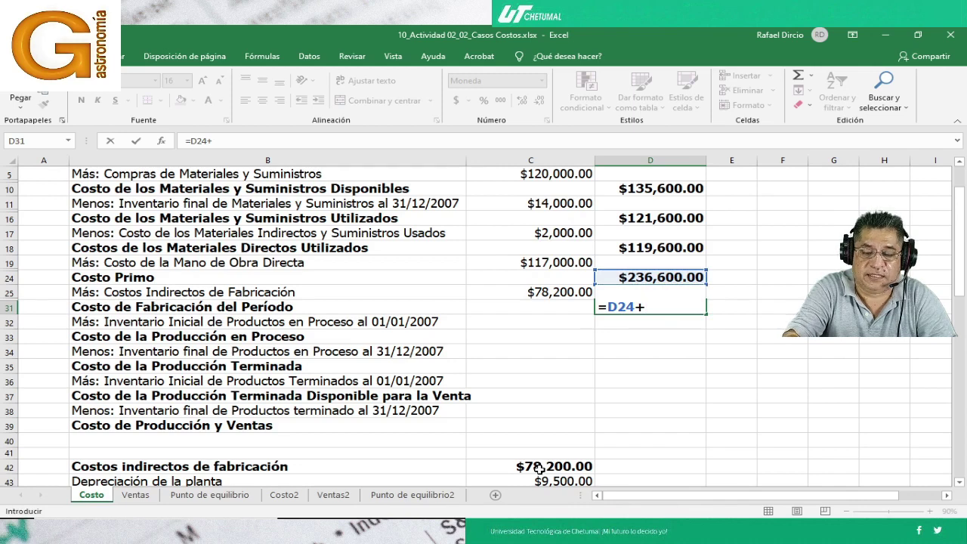
key(Up)
key(Left)
key(Return)
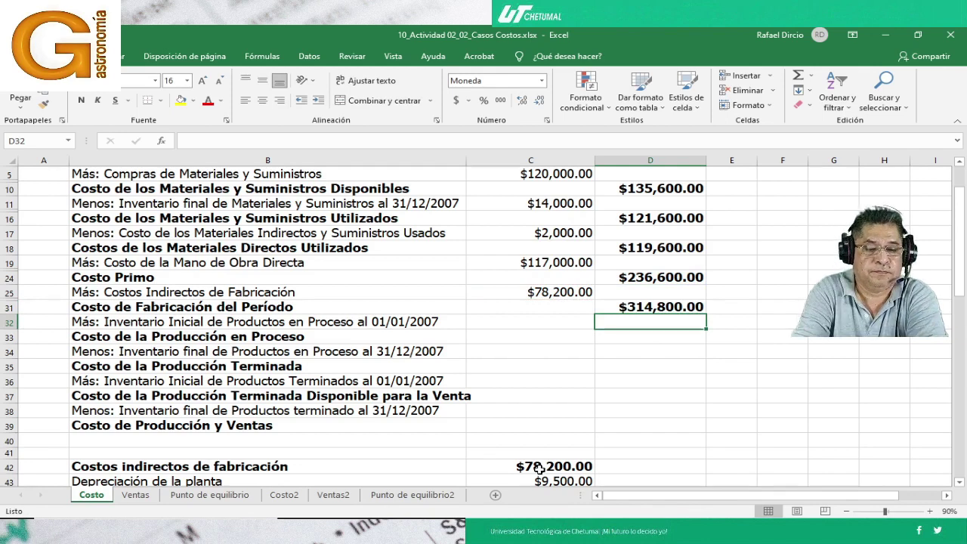
Switch to the Acrobat PDF and review the first case's production and sales data and its list of questions on page 2
key(Left)
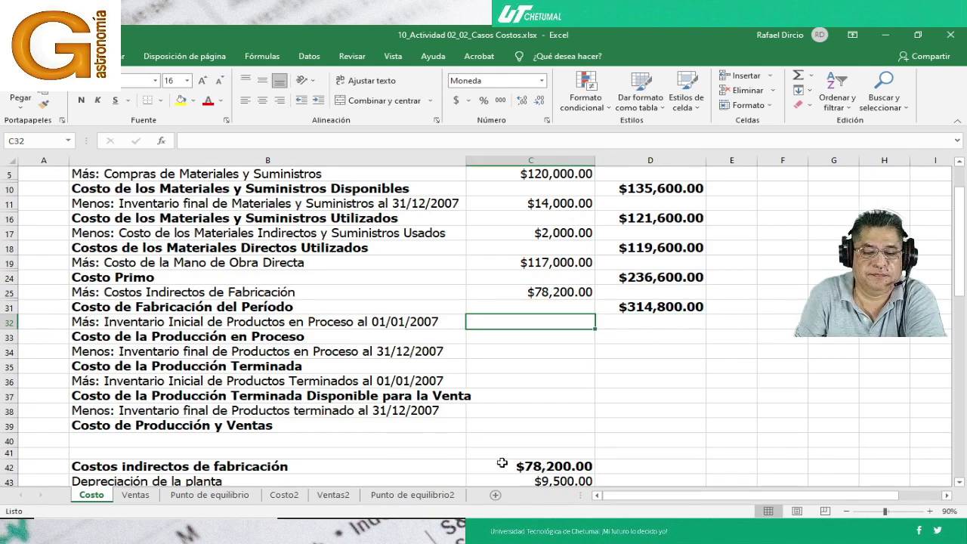
scroll(442, 411, up, 2)
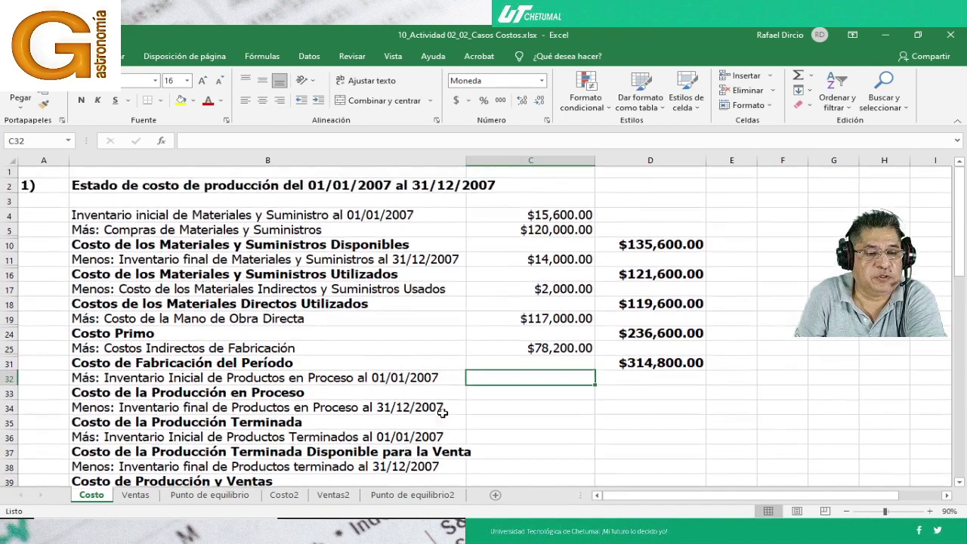
scroll(442, 411, down, 5)
scroll(442, 414, up, 2)
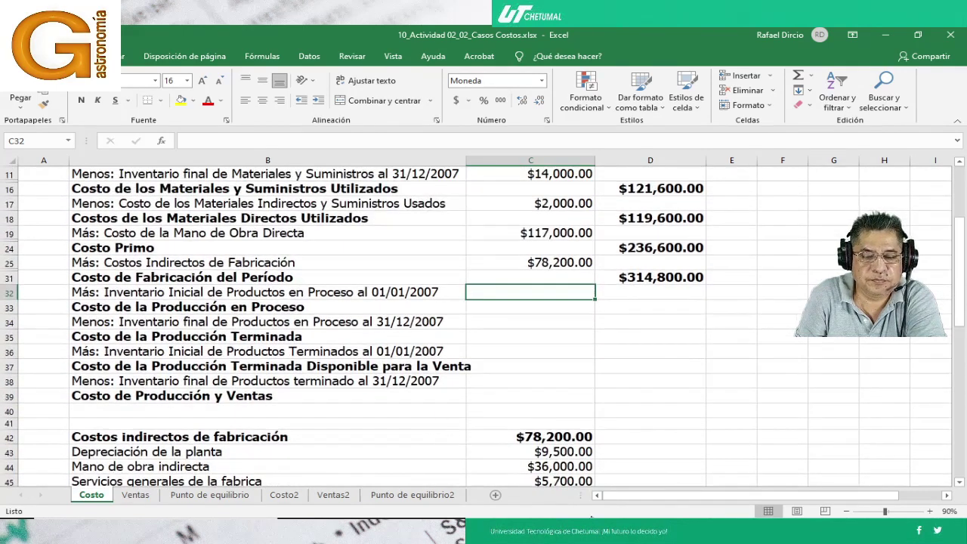
mouse_move(593, 511)
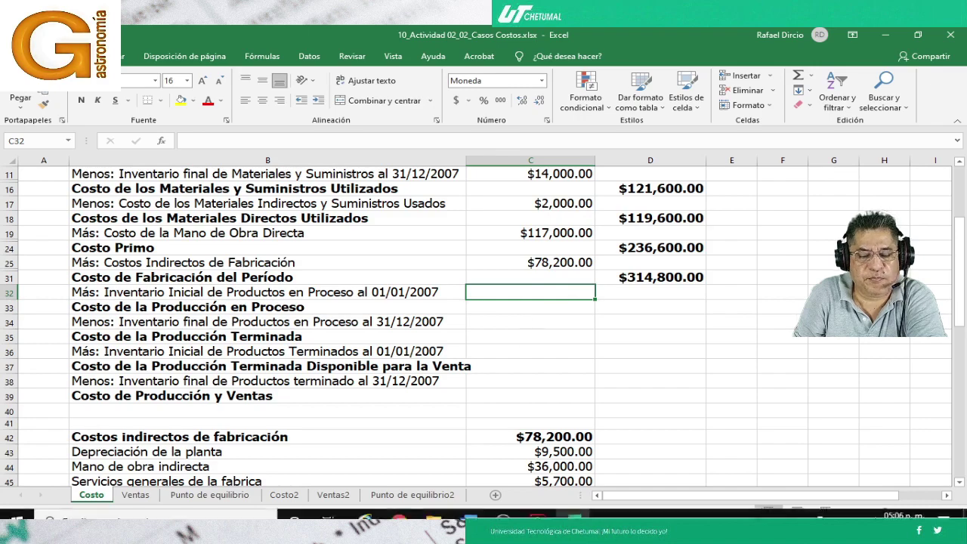
click(535, 512)
scroll(513, 398, down, 10)
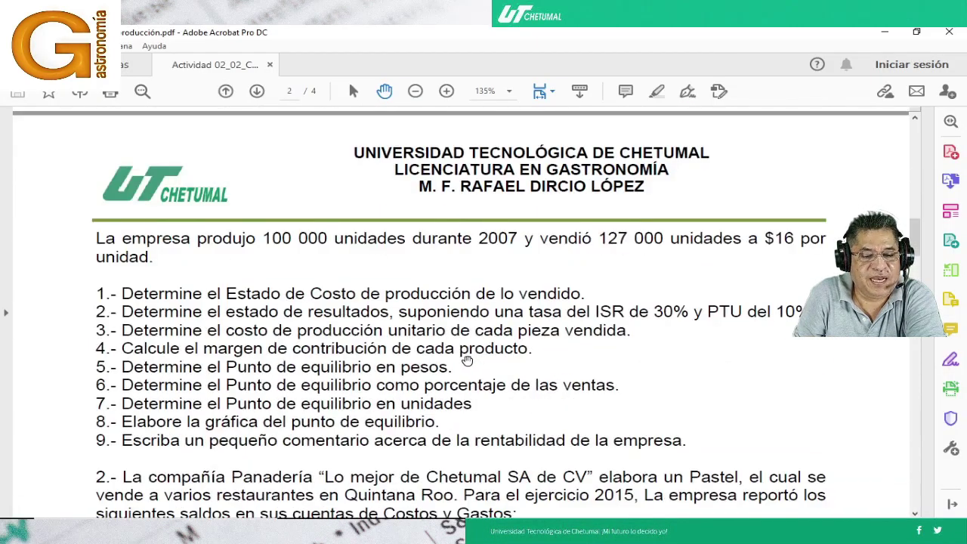
scroll(467, 361, up, 1)
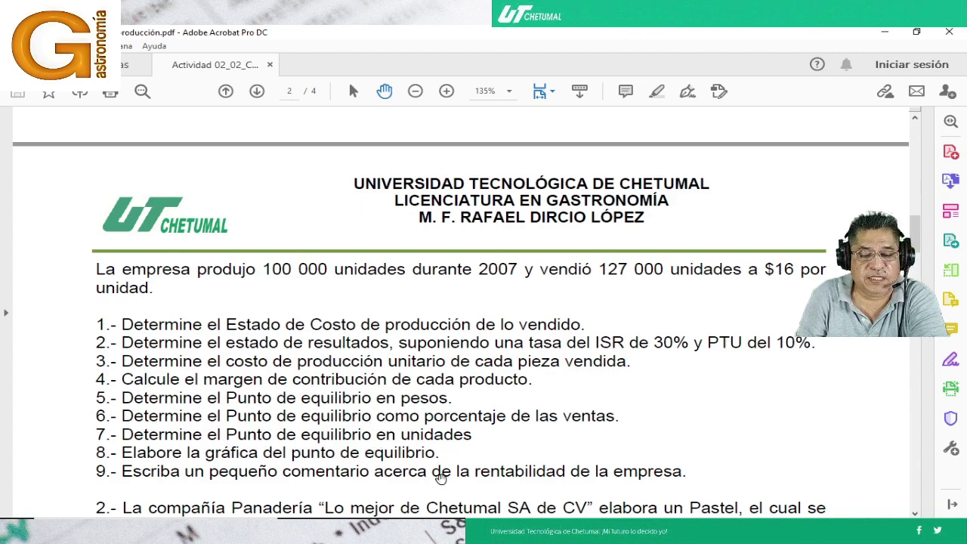
mouse_move(466, 512)
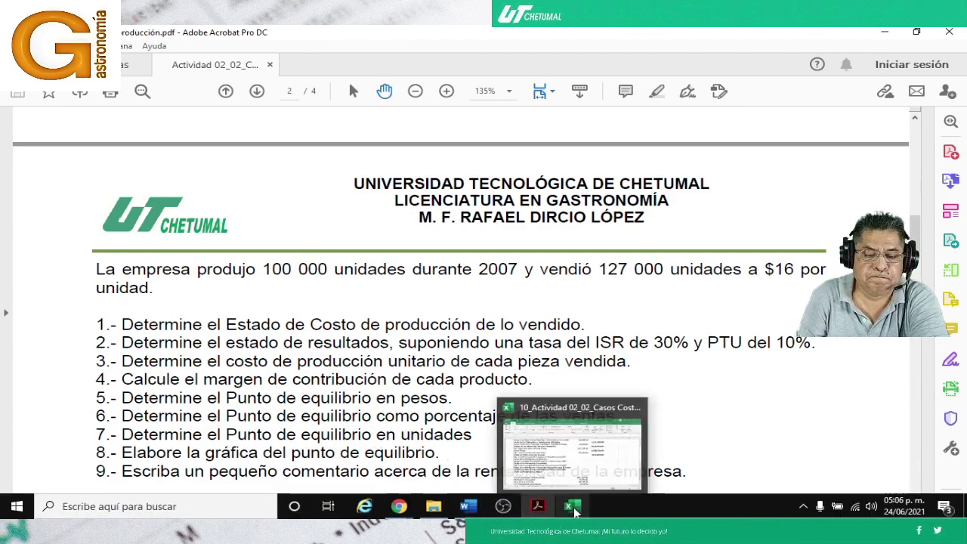
Return to Excel and examine which cells the Costo Primo formula in D24 adds up
click(572, 506)
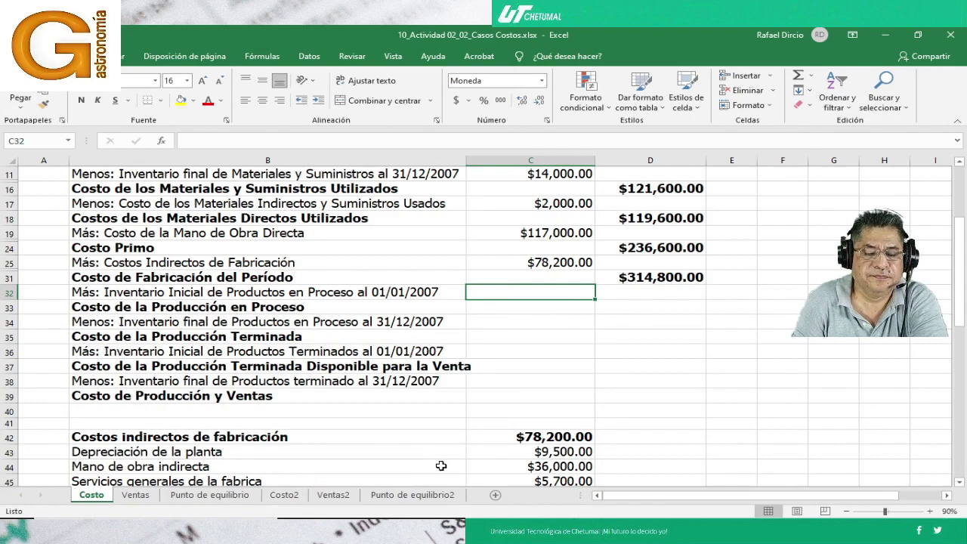
scroll(464, 317, up, 3)
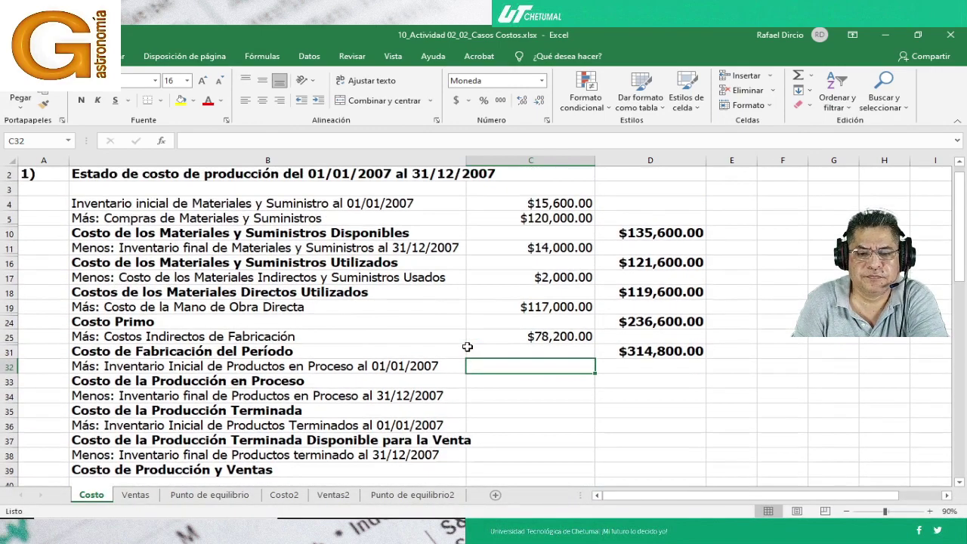
scroll(467, 346, down, 1)
scroll(468, 346, up, 1)
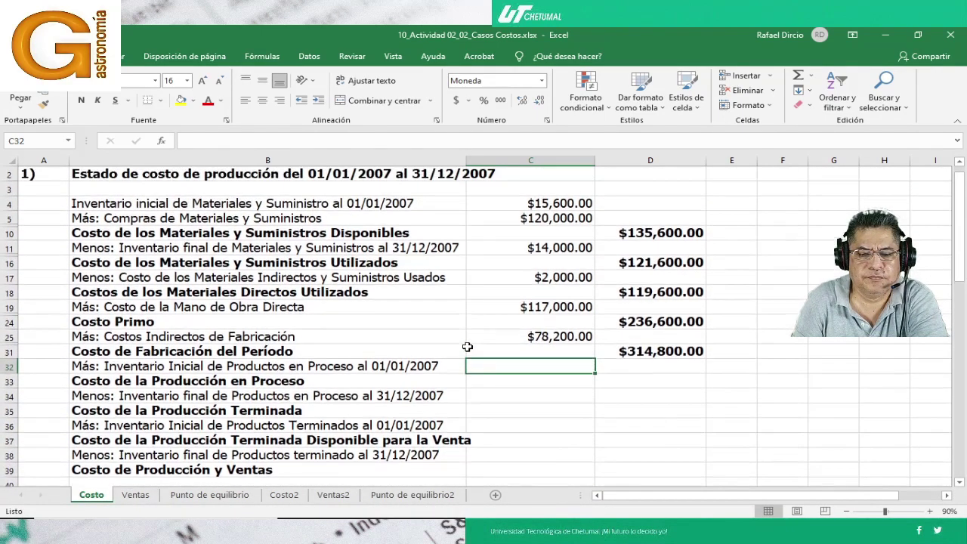
click(618, 323)
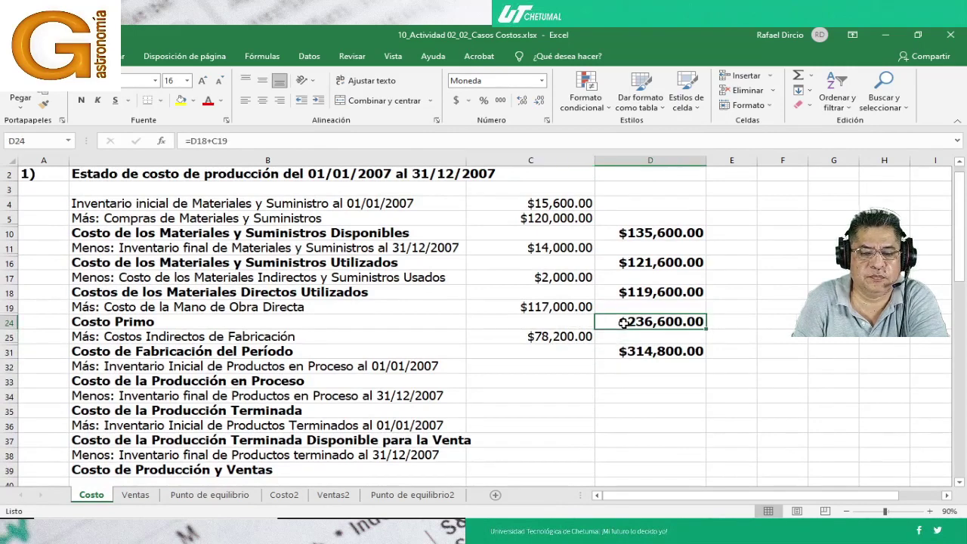
key(F2)
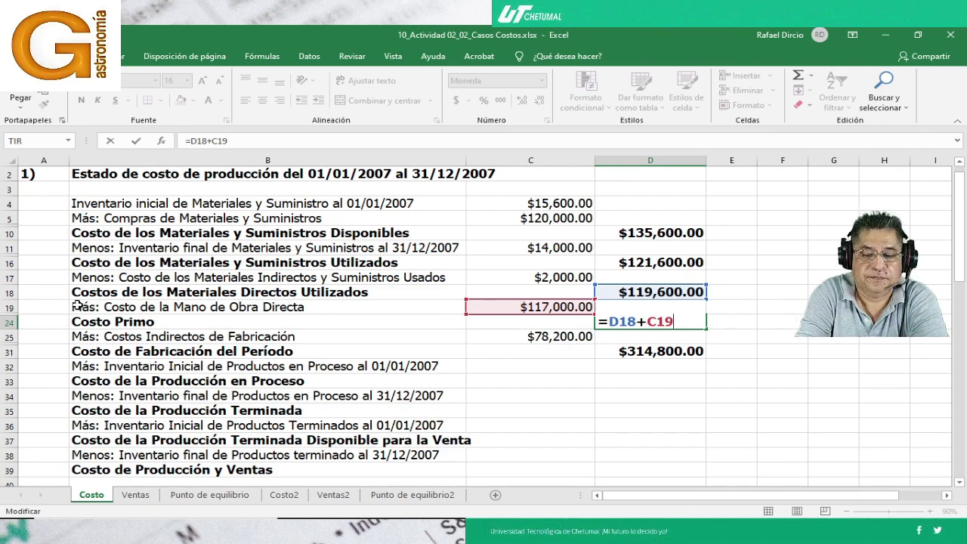
key(Return)
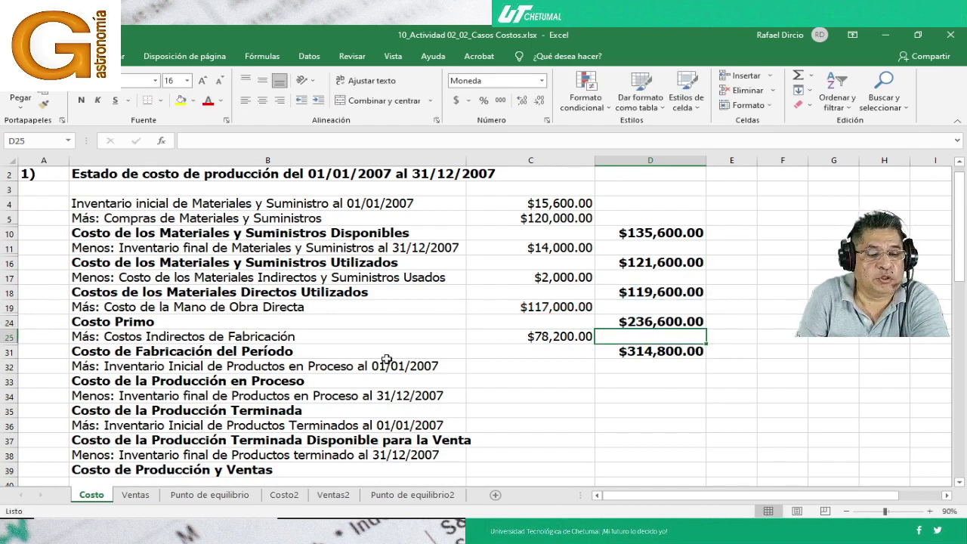
Review the Costos Indirectos de Fabricación link in C25, its total in C42 and the Depreciación de la planta entry in C43
click(470, 337)
scroll(467, 344, down, 2)
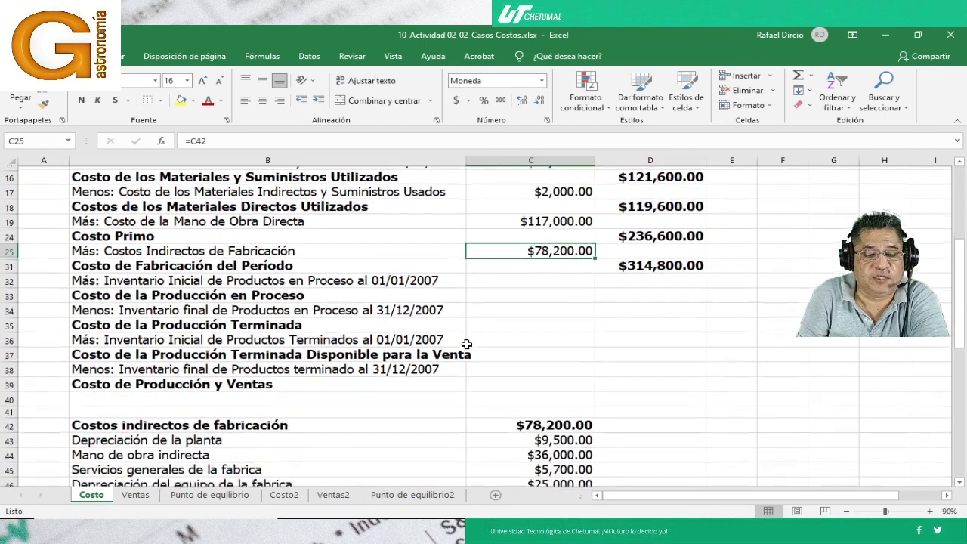
scroll(466, 344, down, 2)
click(500, 365)
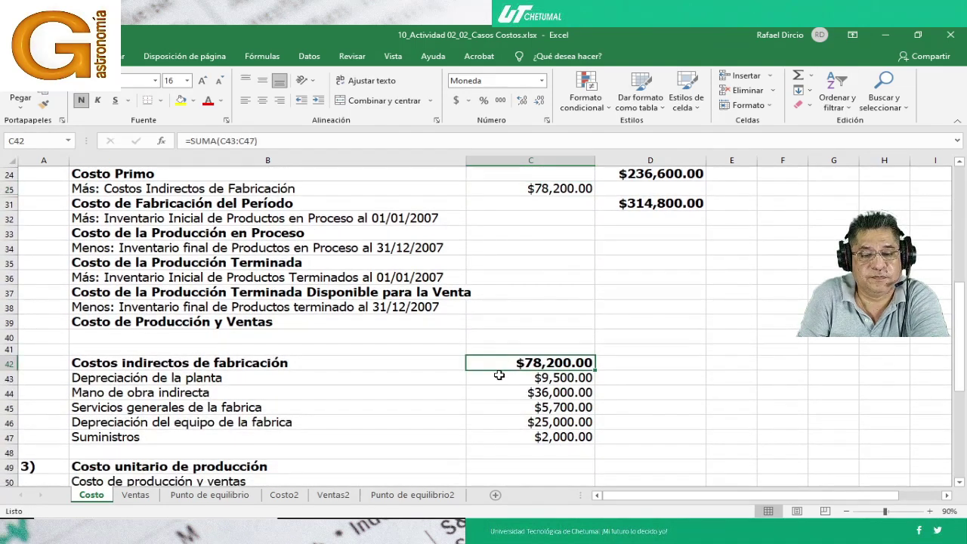
click(500, 376)
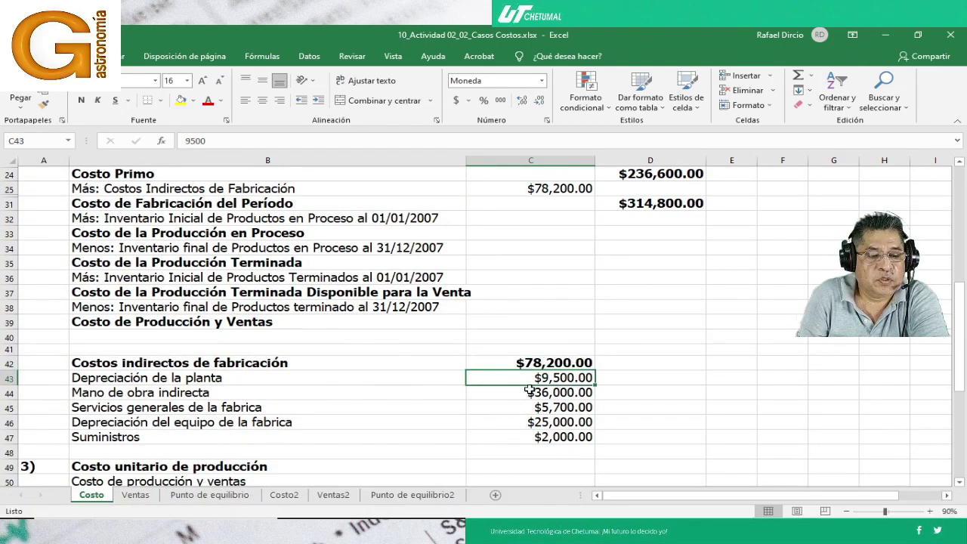
Switch to the Google Meet call in Chrome to check on the participants, and return to the Excel cost sheet
click(400, 506)
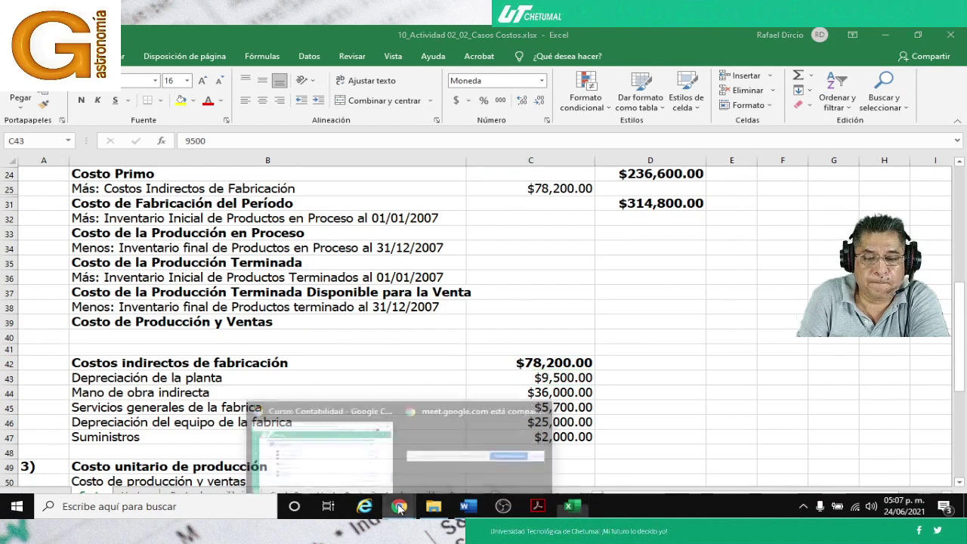
click(367, 451)
click(418, 36)
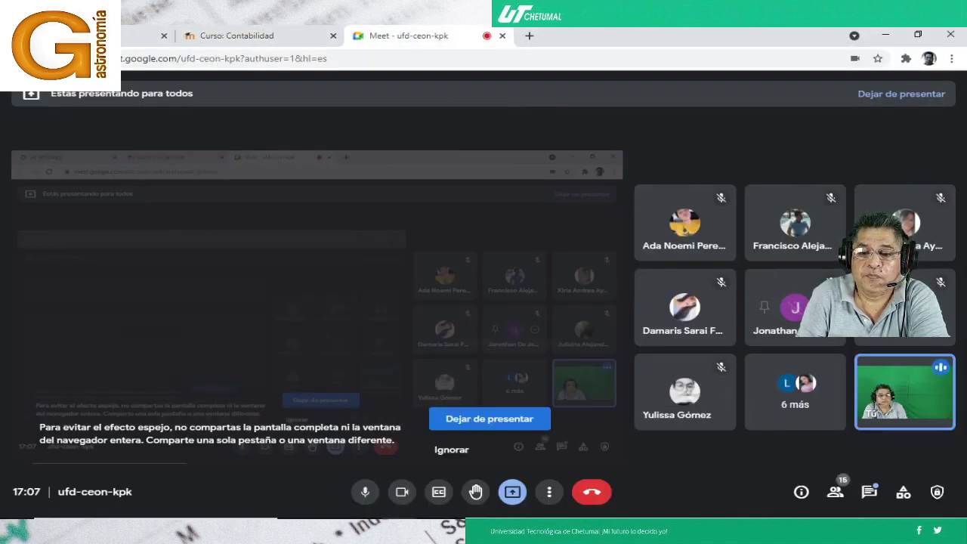
click(572, 506)
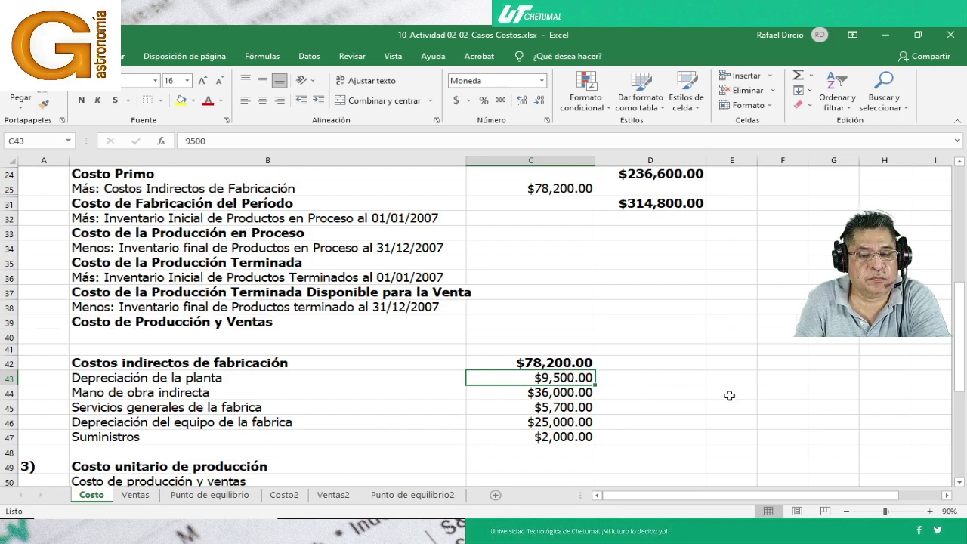
scroll(729, 396, up, 1)
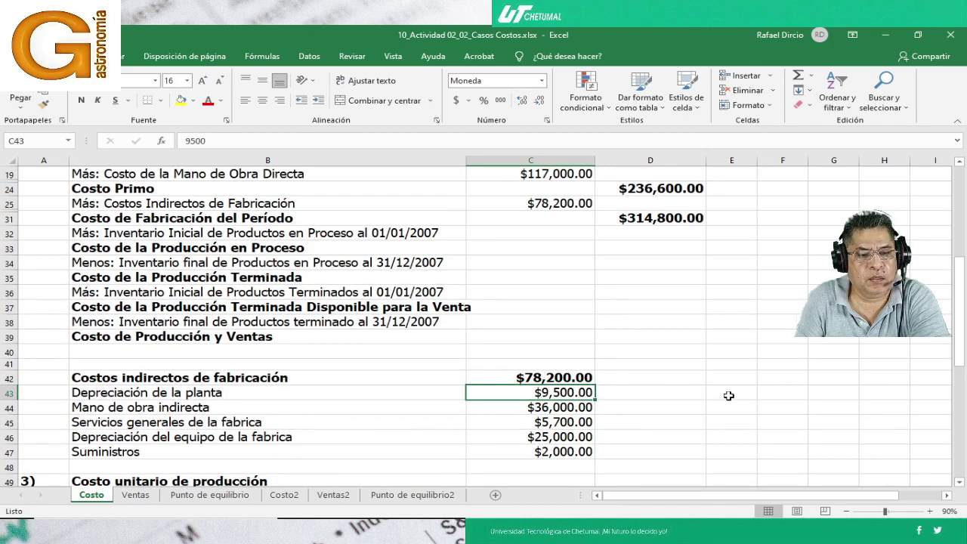
Examine which cells the Costo de Fabricación del Período formula in D31 adds up
click(638, 218)
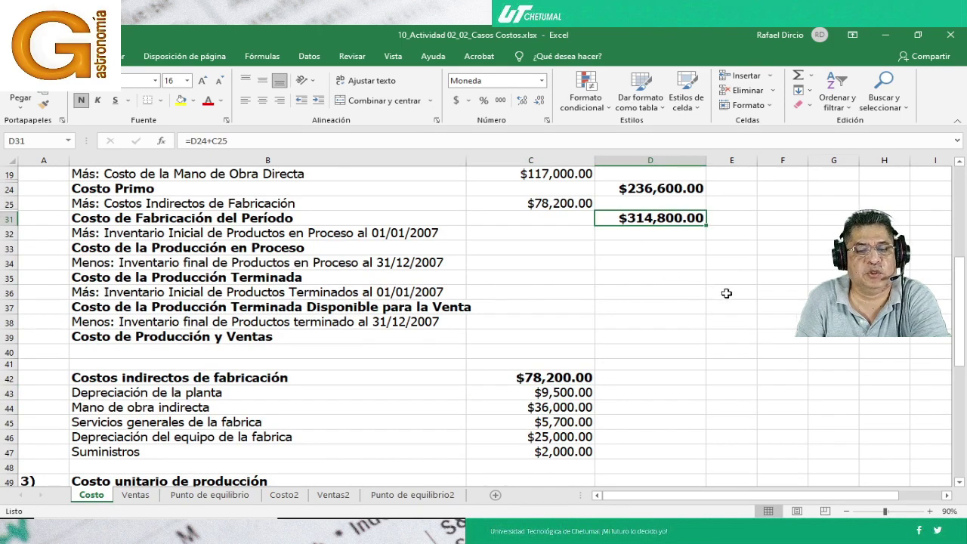
scroll(726, 293, up, 1)
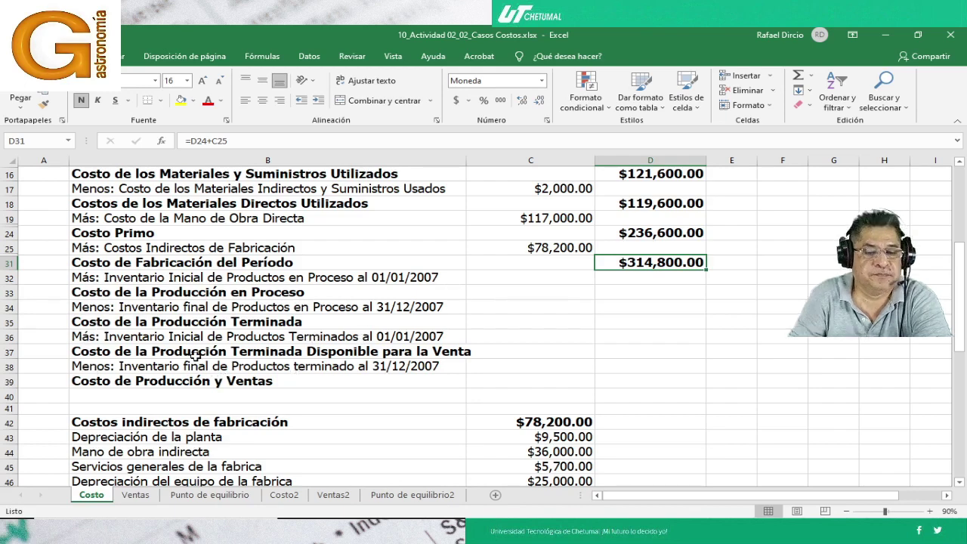
key(F2)
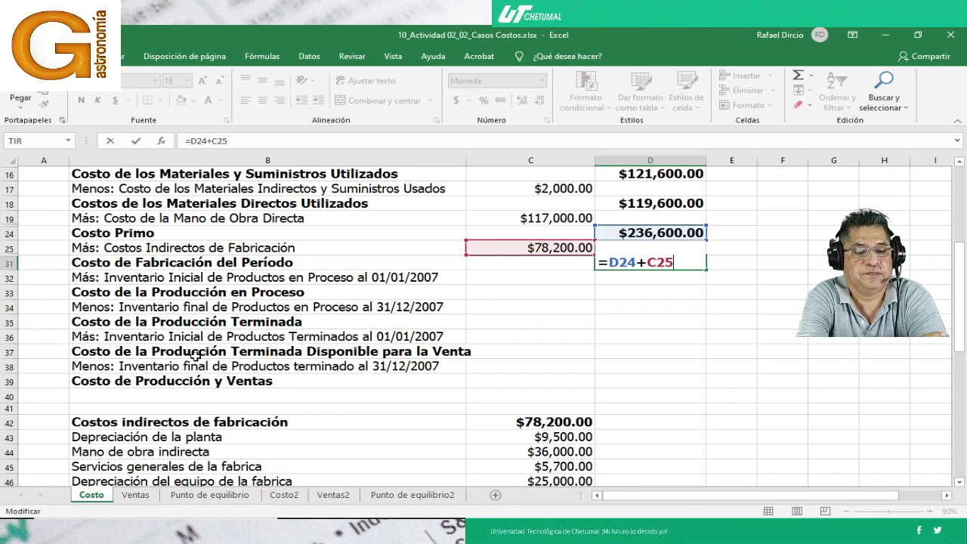
key(Return)
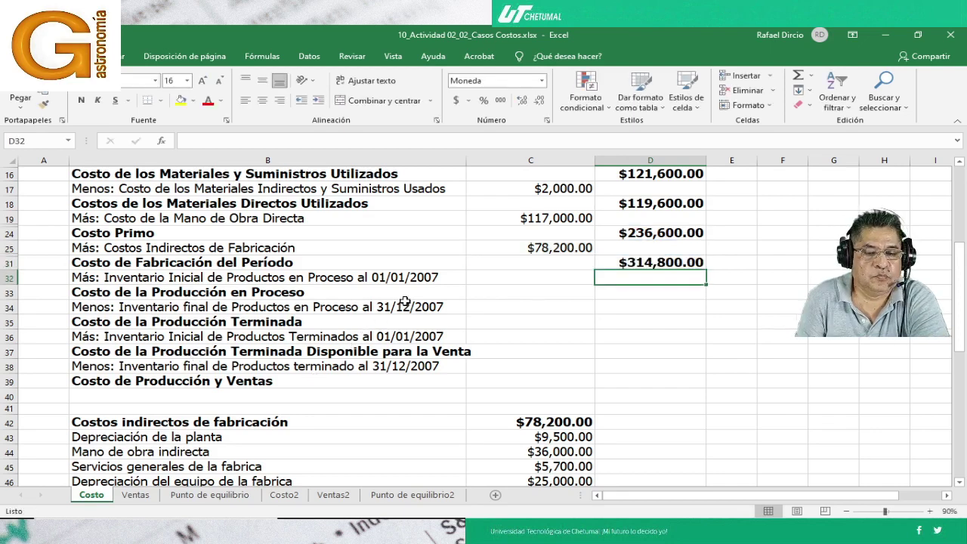
Select C32 for the initial work-in-process inventory, check the Google Meet call in Chrome, and return to the Excel cost sheet
click(516, 278)
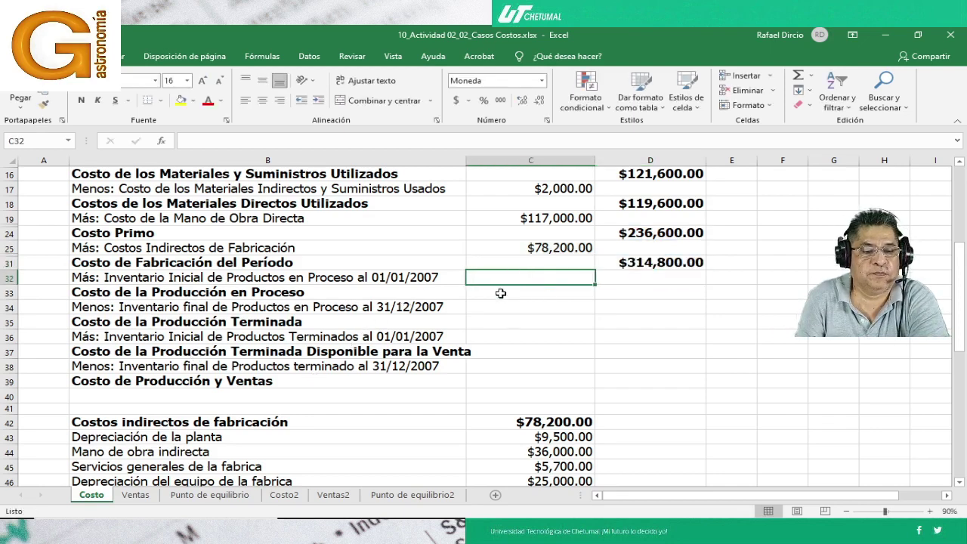
scroll(454, 339, down, 1)
mouse_move(398, 506)
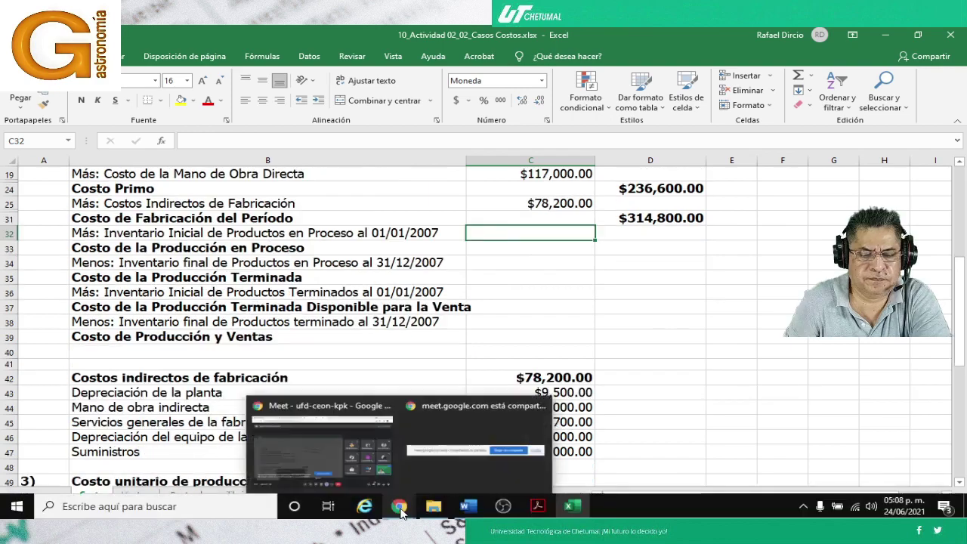
click(328, 417)
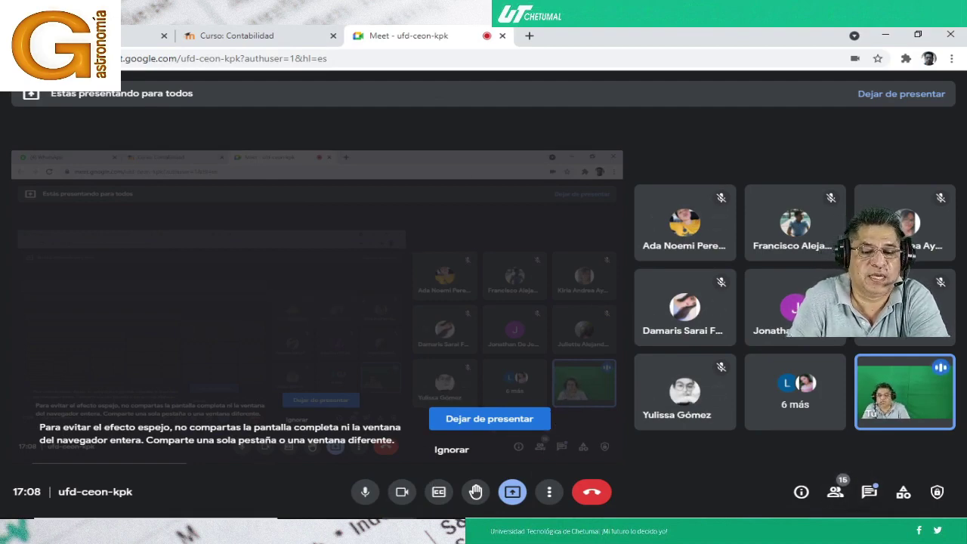
mouse_move(538, 514)
click(571, 507)
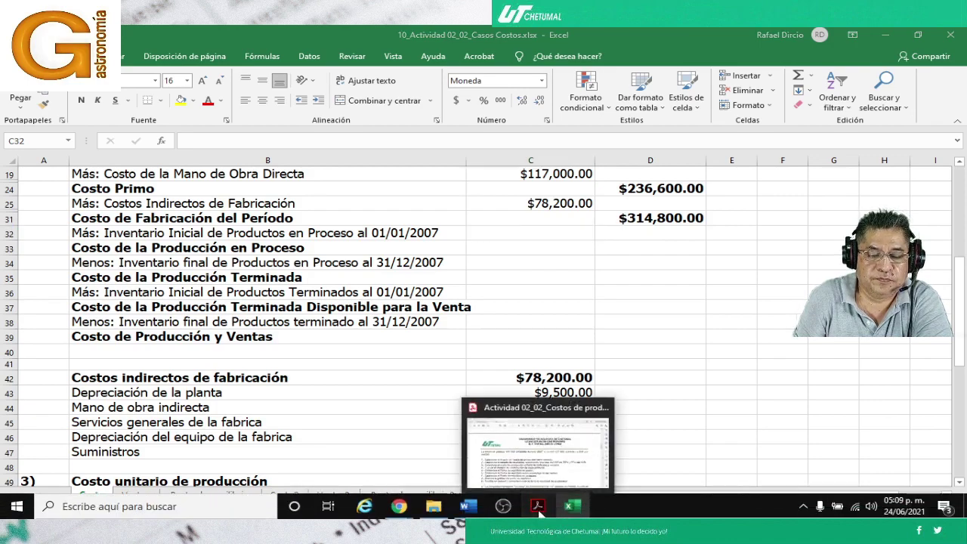
Look up the initial work-in-process inventory in the Acrobat PDF and enter 13250 for it in C32 of the Excel sheet
click(539, 514)
scroll(463, 393, up, 2)
scroll(462, 393, up, 10)
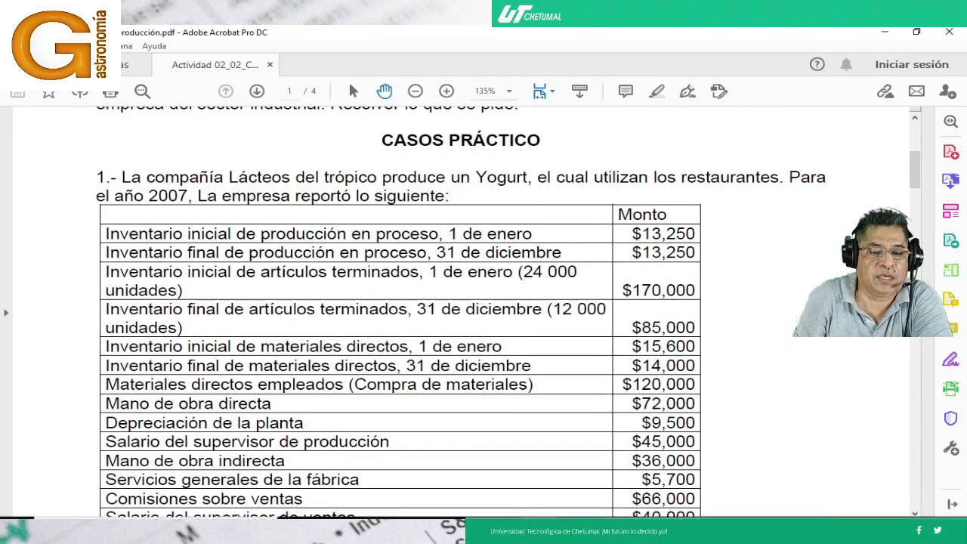
mouse_move(453, 516)
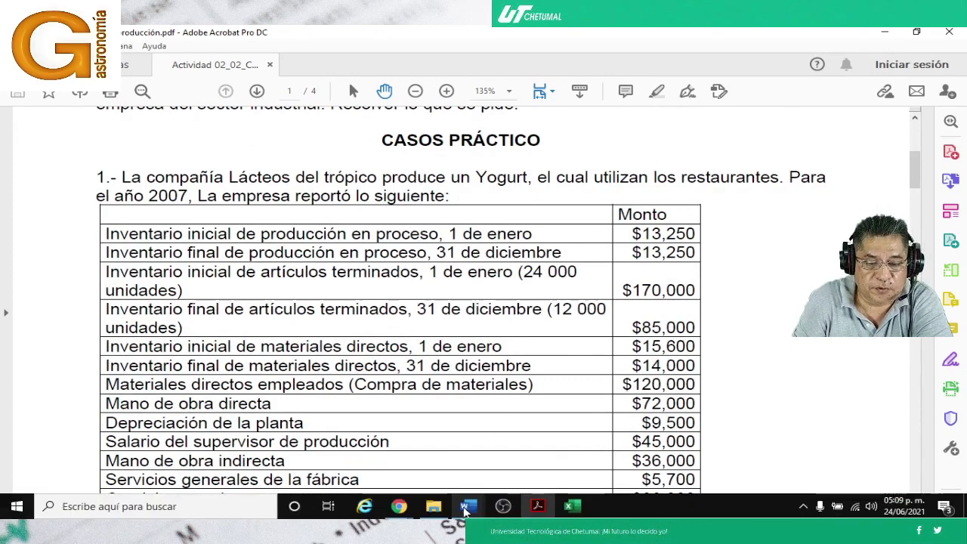
click(563, 511)
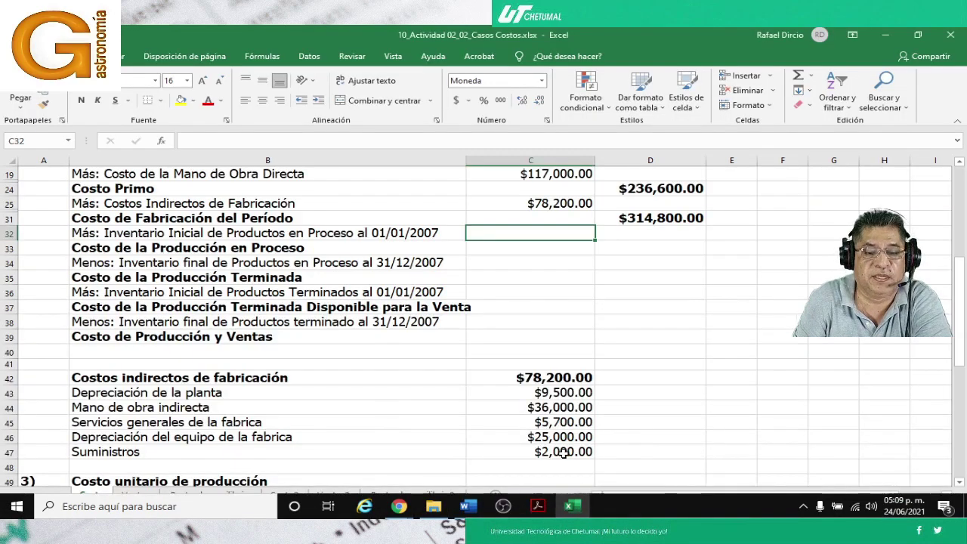
text(132)
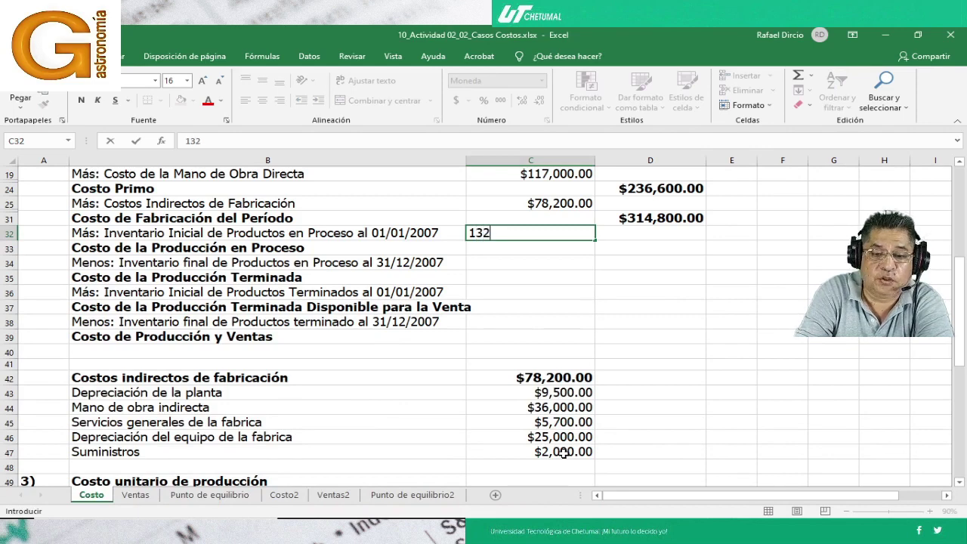
text(3,250)
key(Return)
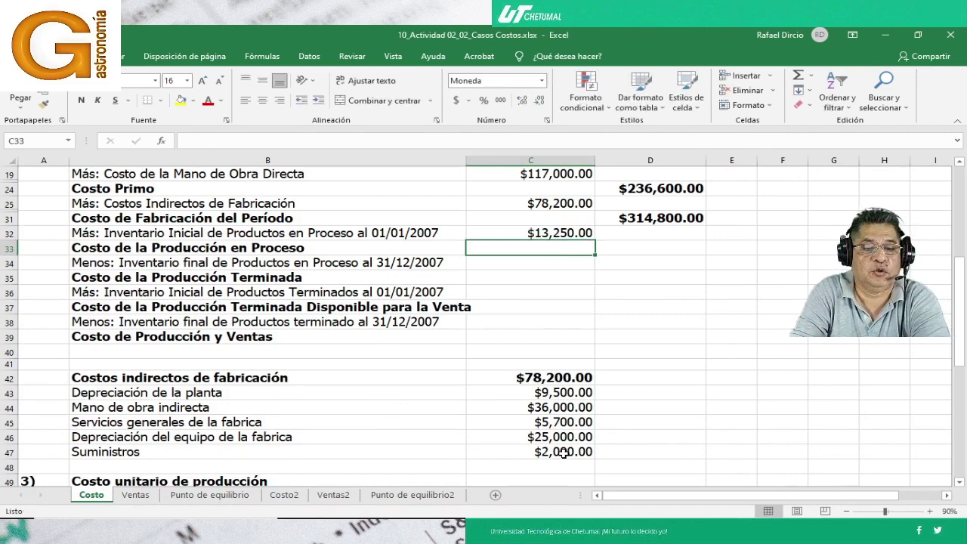
Calculate the Costo de la Producción en Proceso in D33 with the formula =D31+C32
key(Right)
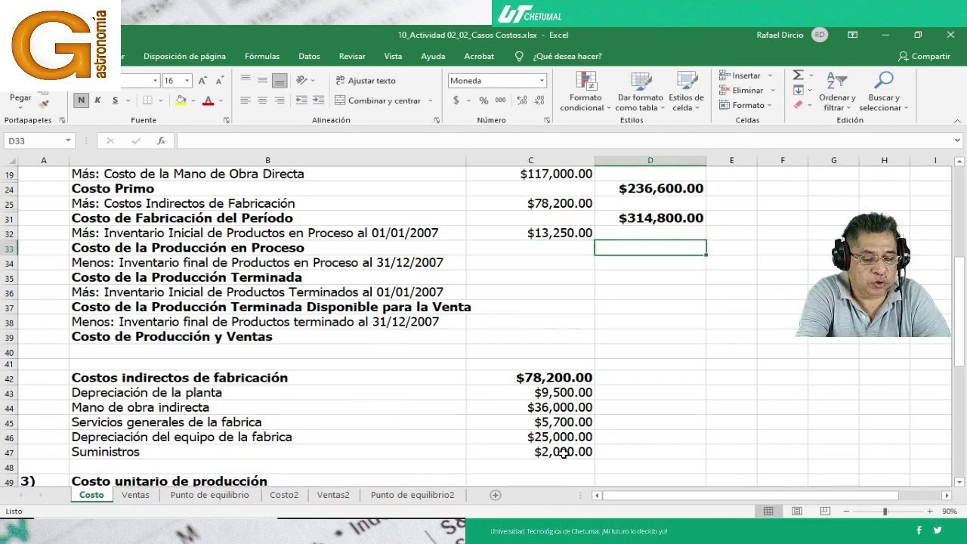
text(=)
key(Up)
key(Up)
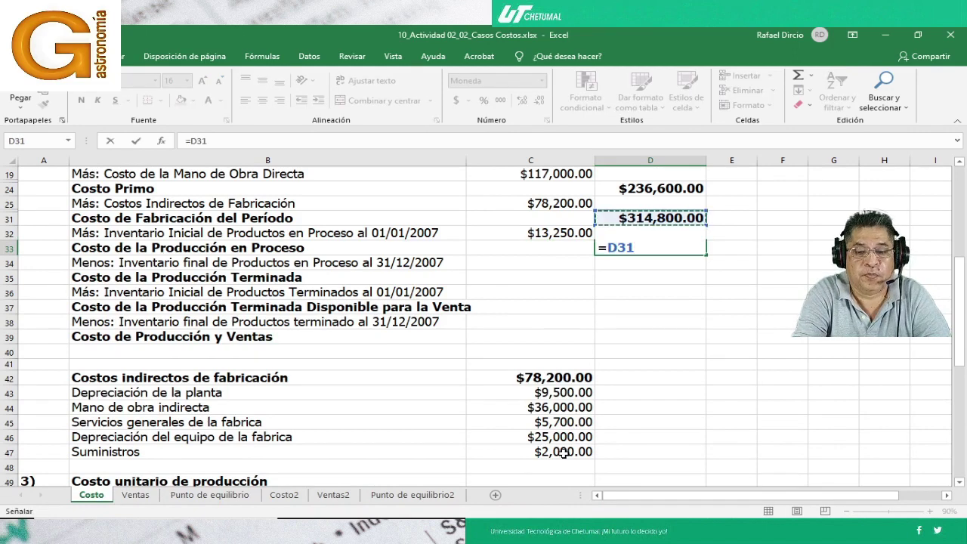
text(+)
key(Up)
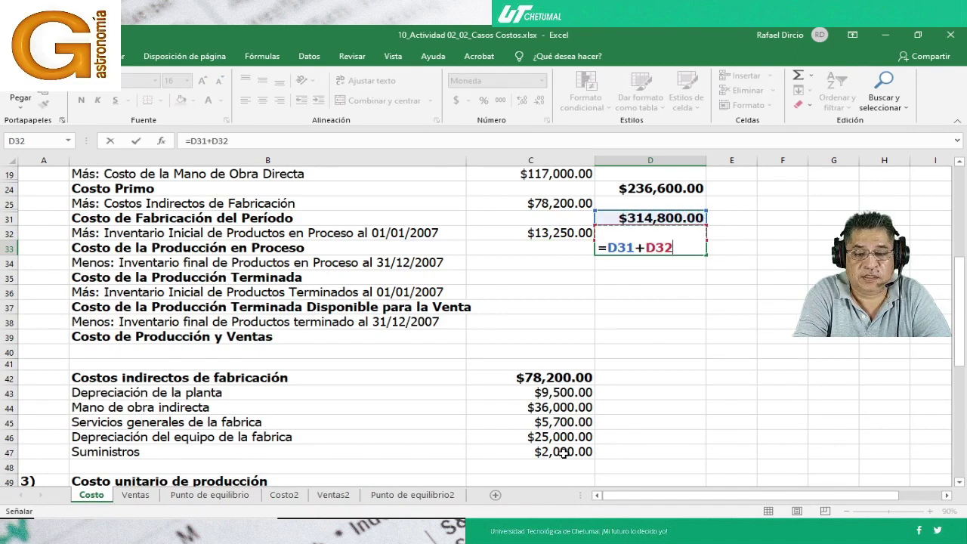
key(Left)
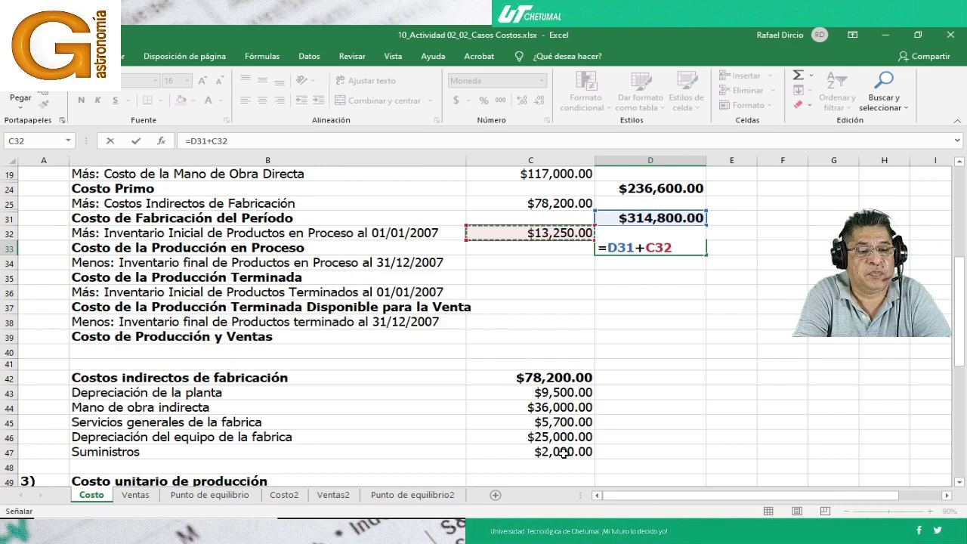
key(Return)
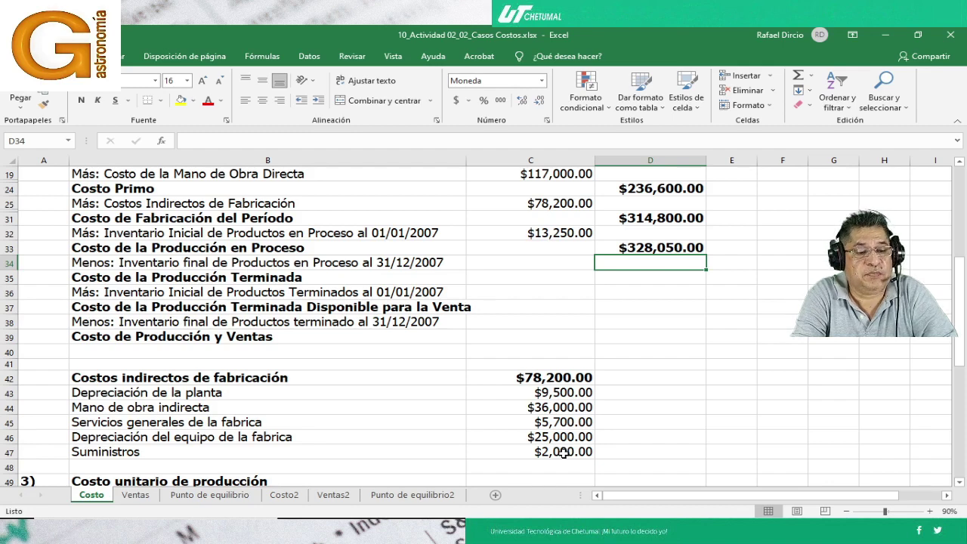
Enter 13250 in C34 as the final inventory of Productos en Proceso al 31/12/2007
key(Left)
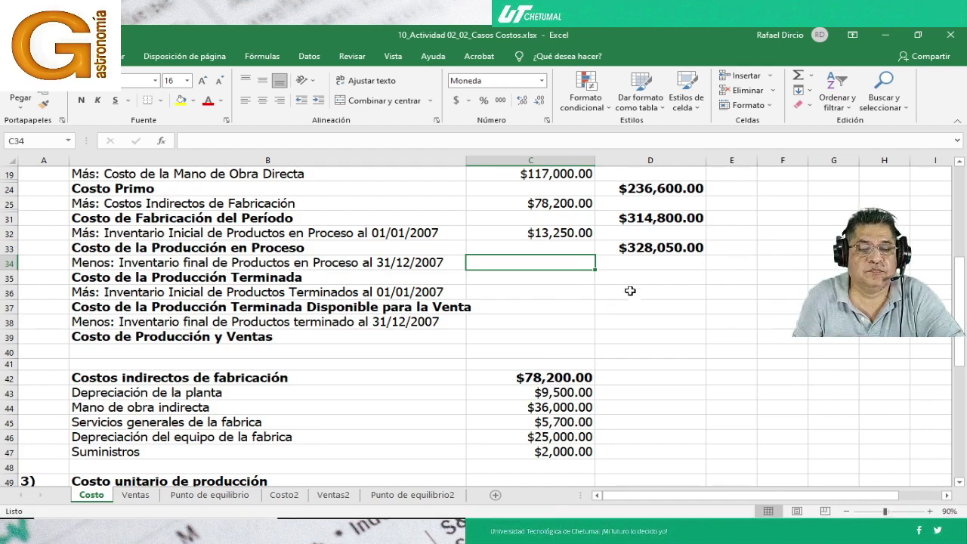
text(13250)
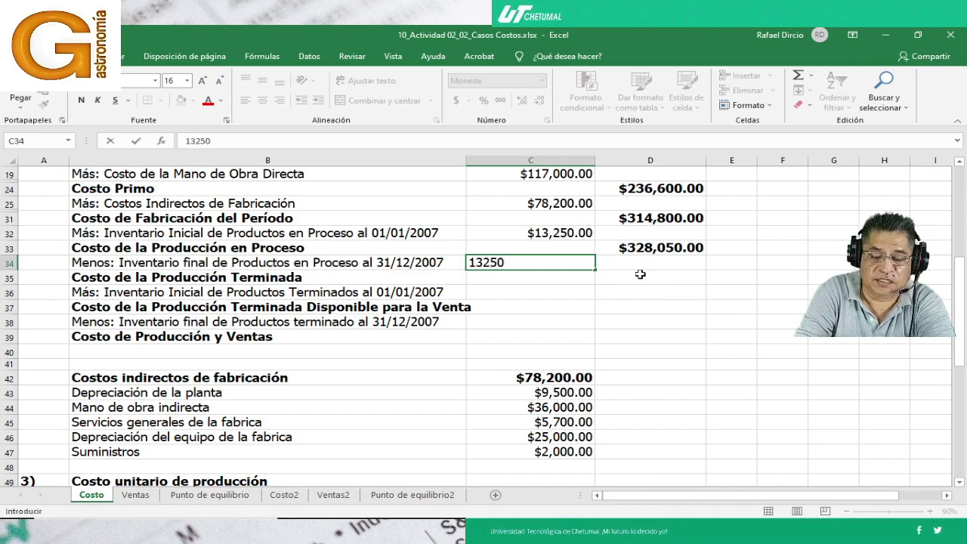
key(Tab)
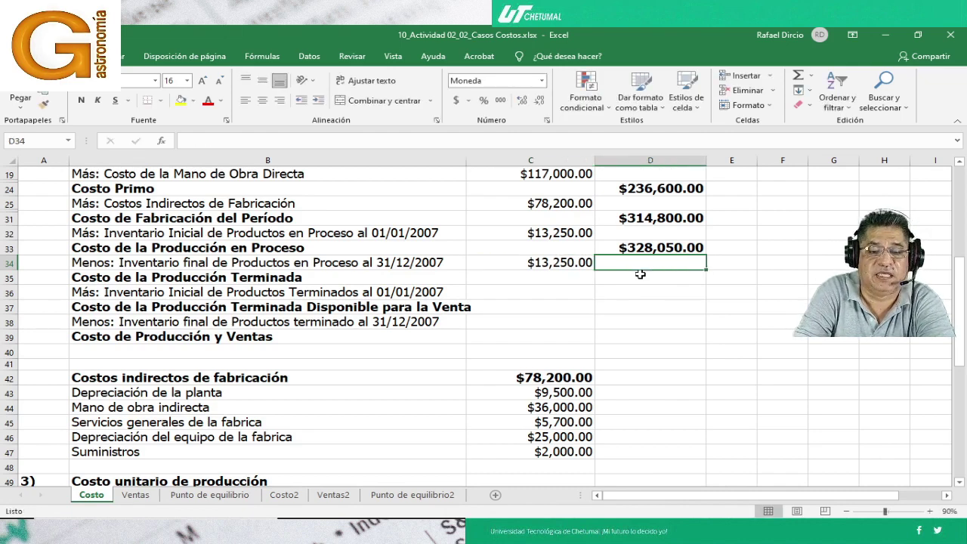
Calculate the Costo de la Producción Terminada in D35 with the formula =D33-C34
click(640, 274)
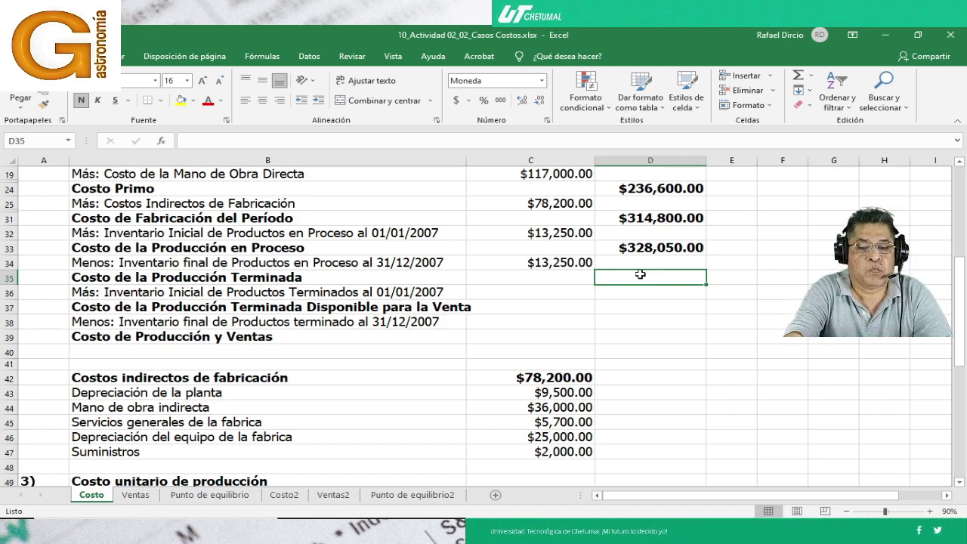
text(=)
key(Up)
key(Up)
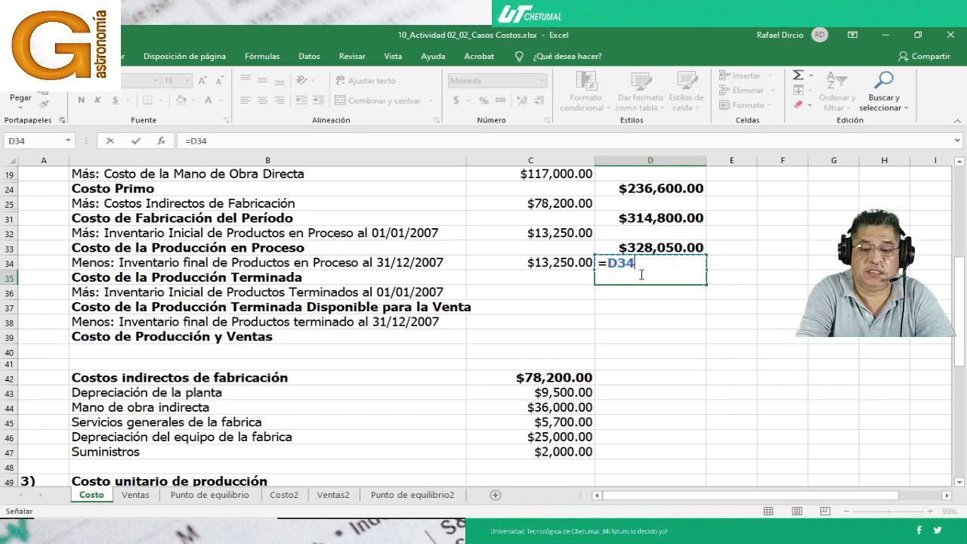
text(-)
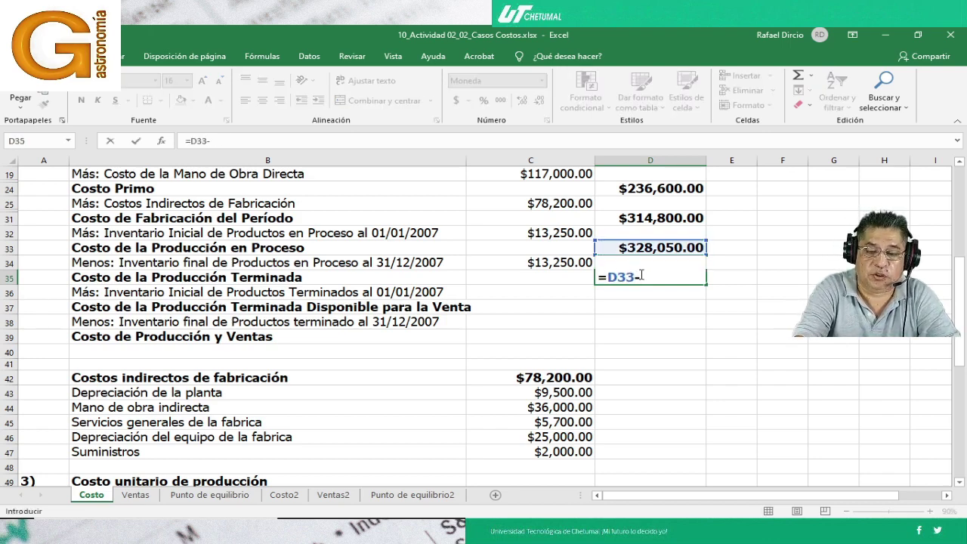
key(Up)
key(Left)
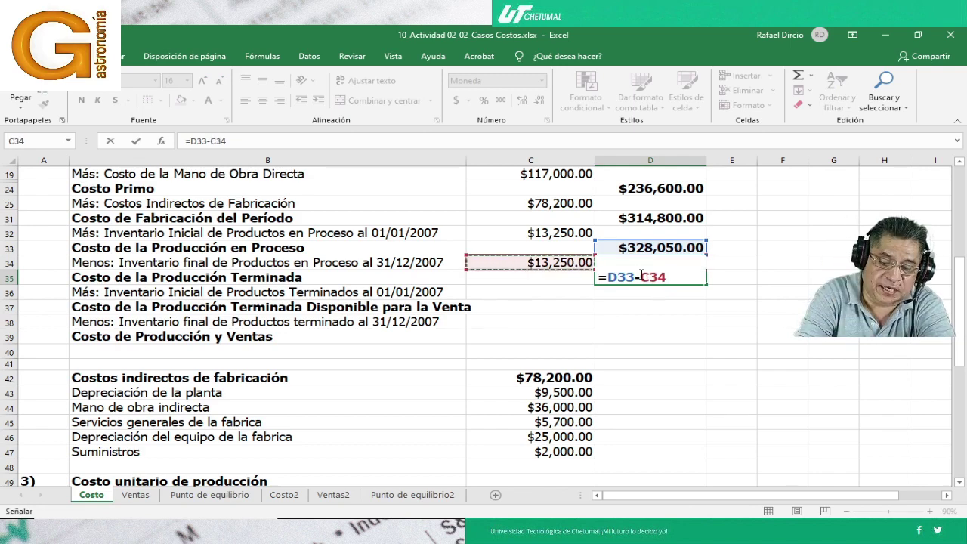
key(Return)
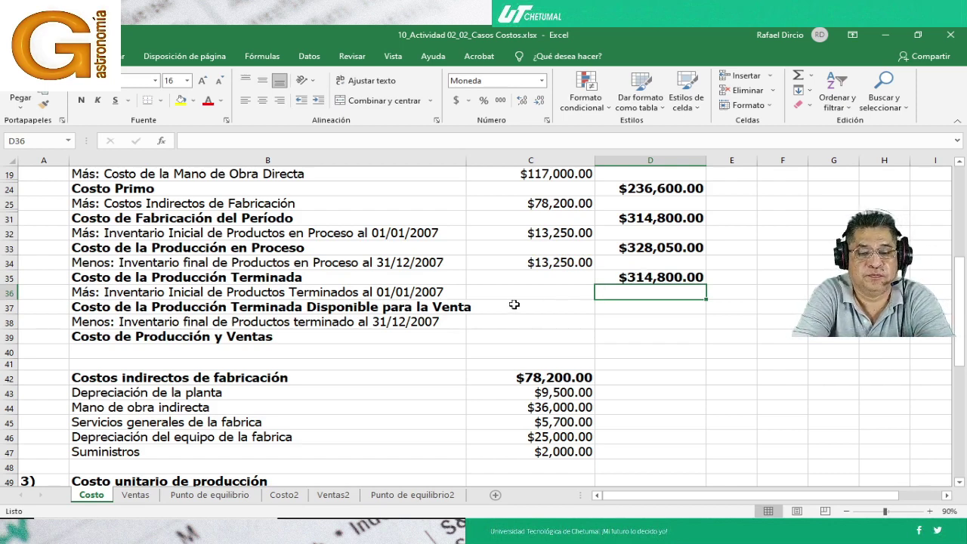
Review which cells the Costo de la Producción Terminada formula in D35 subtracts
key(Up)
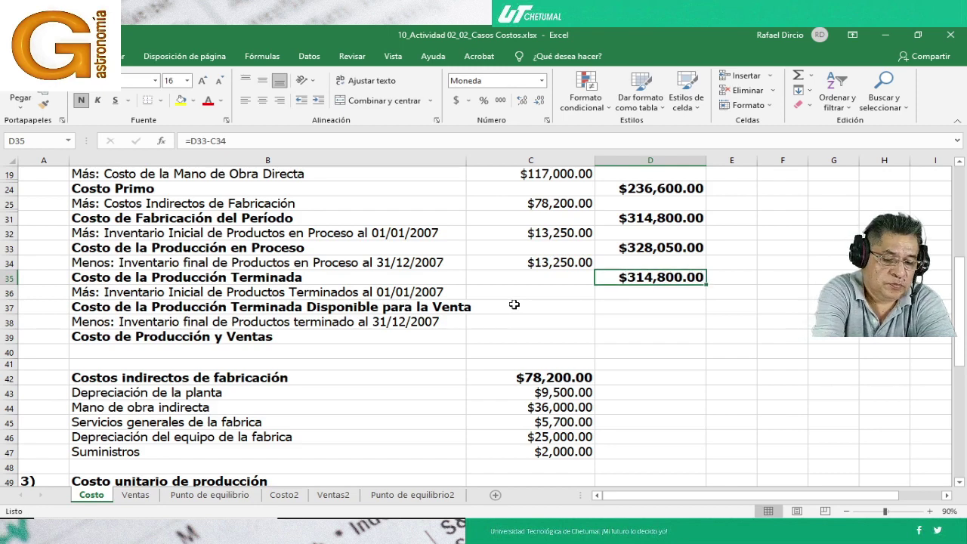
key(F2)
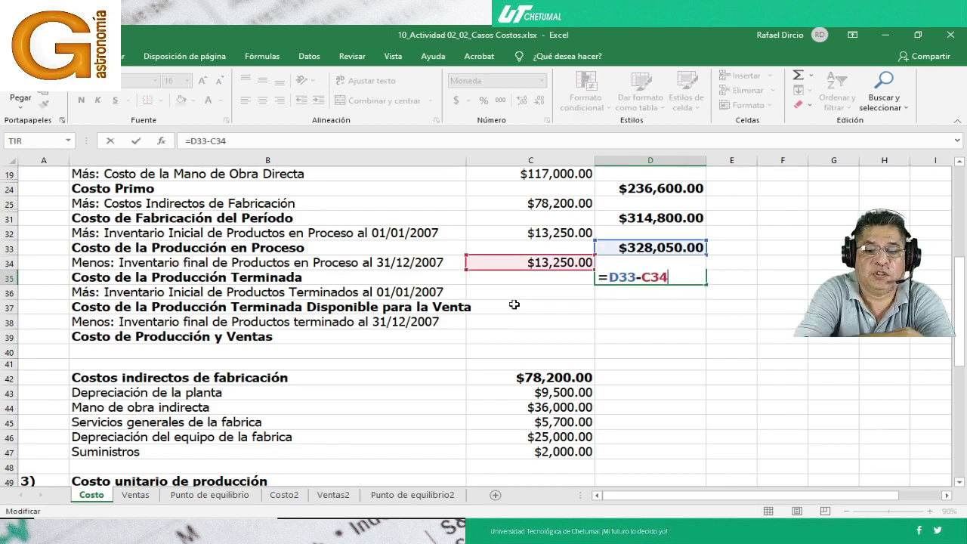
key(Return)
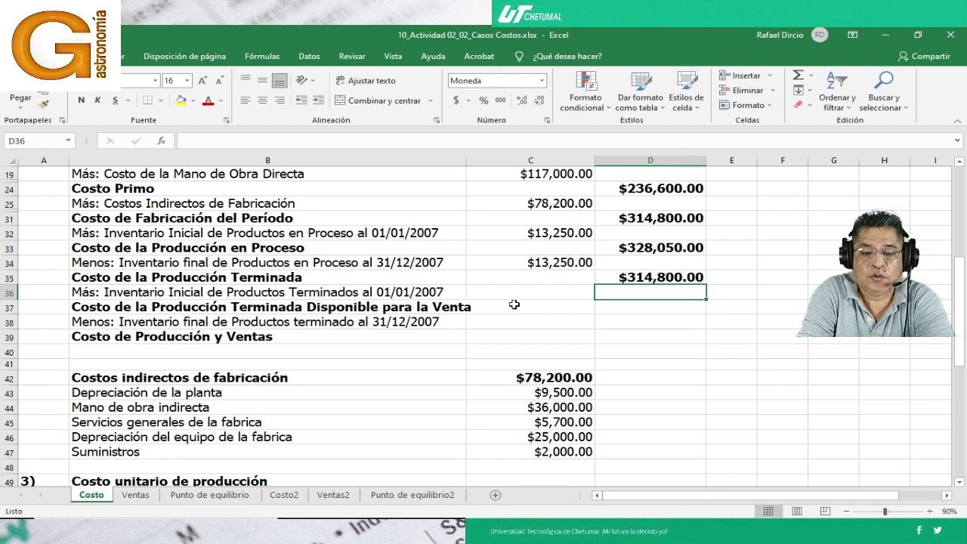
Enter 170000 in C36 as the initial inventory of Productos Terminados and switch to the Acrobat PDF's table of case amounts
key(Left)
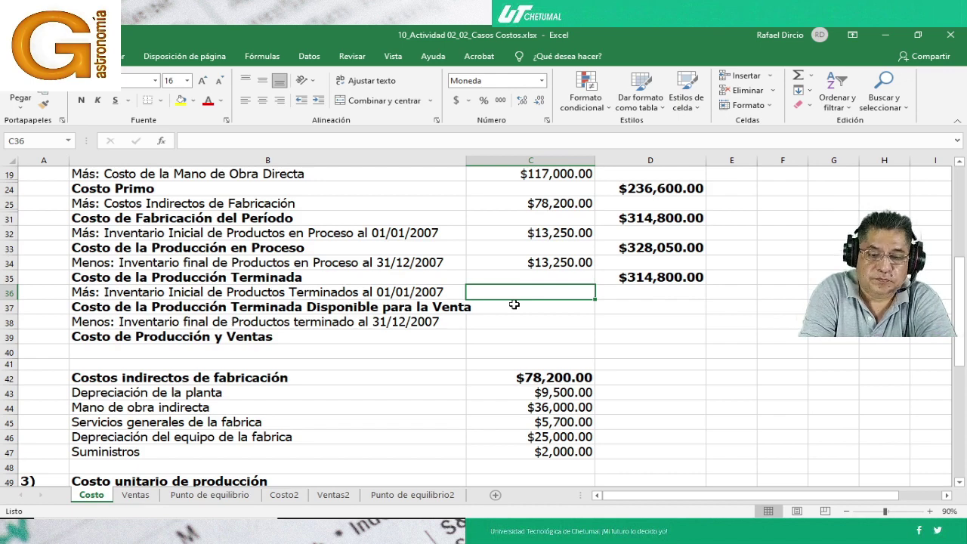
text(17)
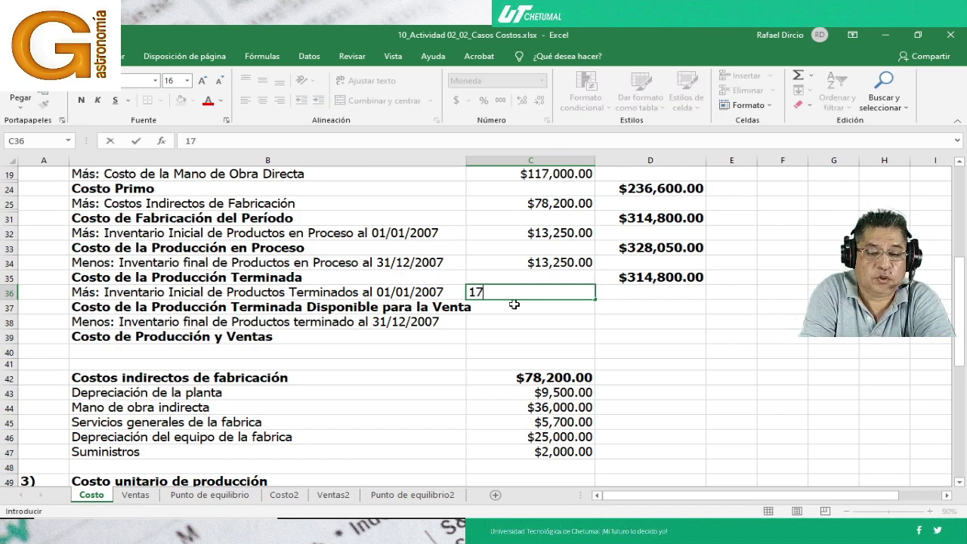
text(0000)
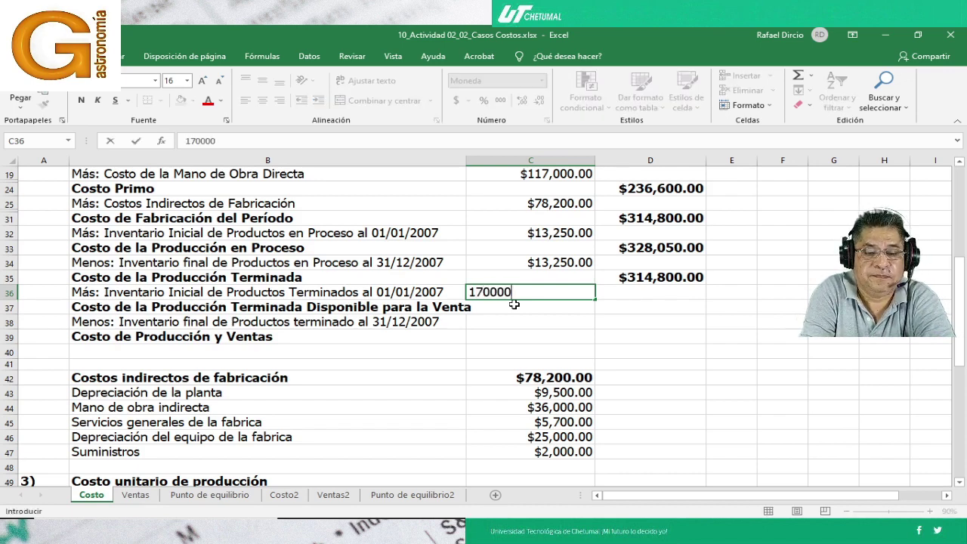
key(Return)
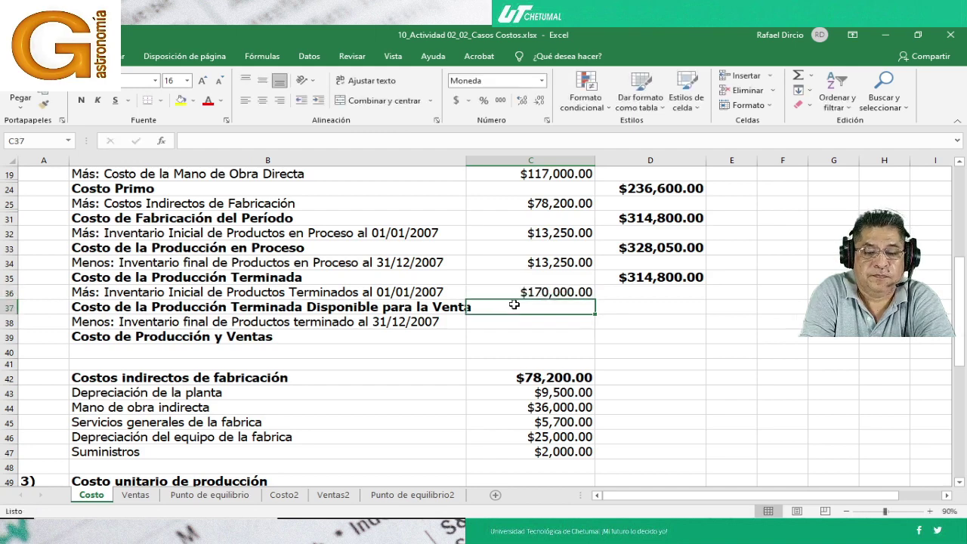
key(Right)
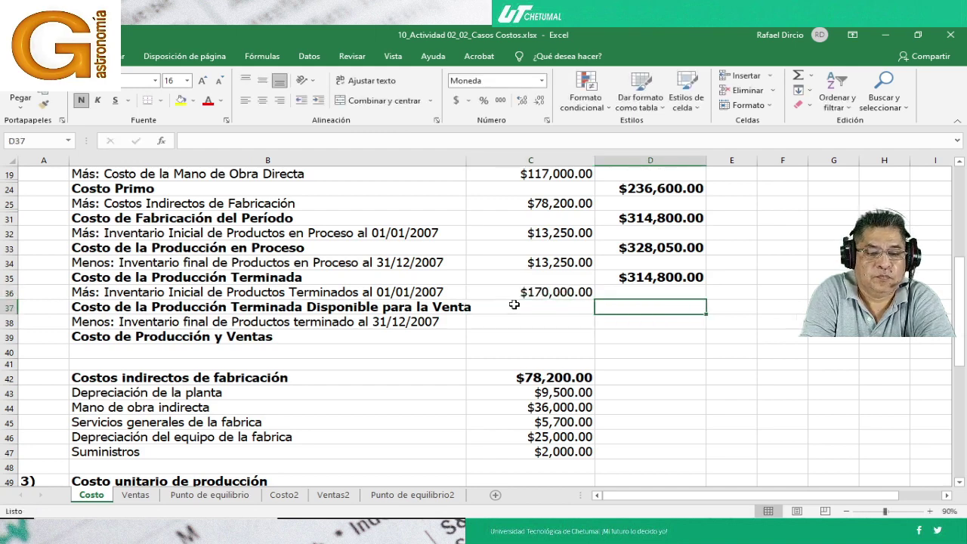
key(alt+Tab)
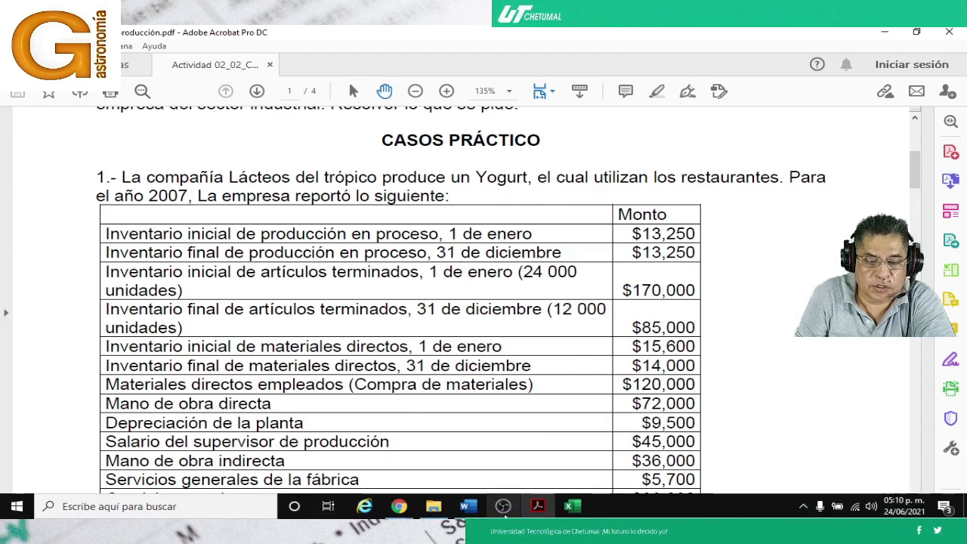
Switch back to Excel and calculate the Costo de la Producción Terminada Disponible para la Venta in D37 with =D35+C36
click(574, 510)
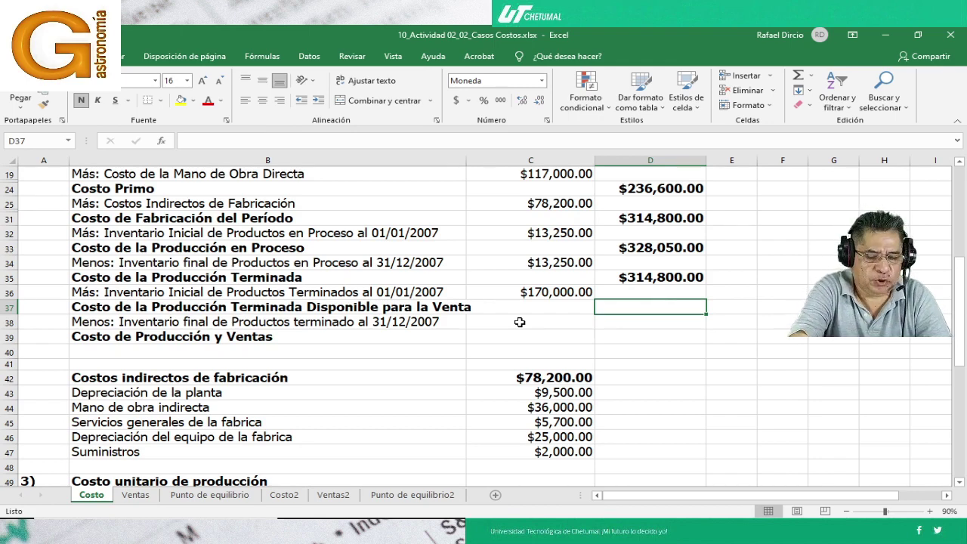
text(=)
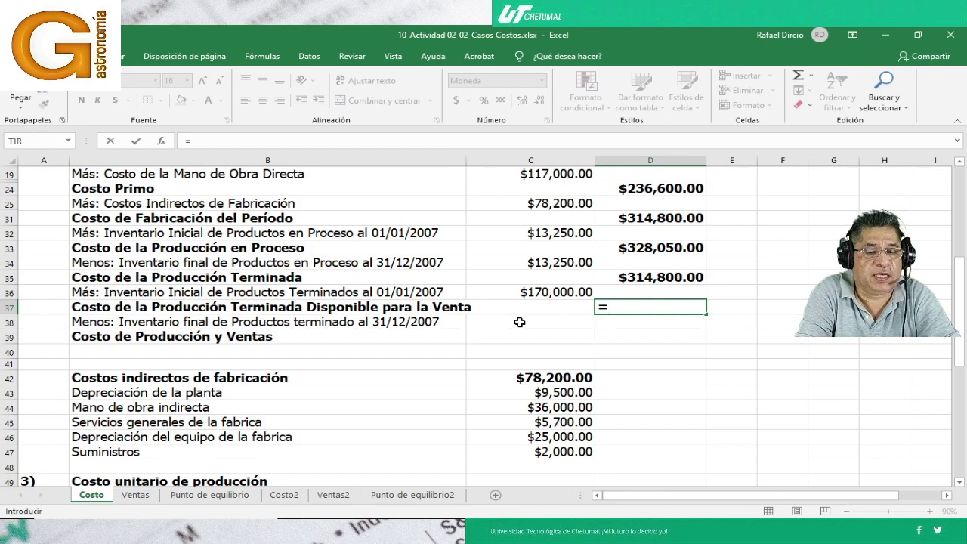
key(Up)
key(Up)
text(+)
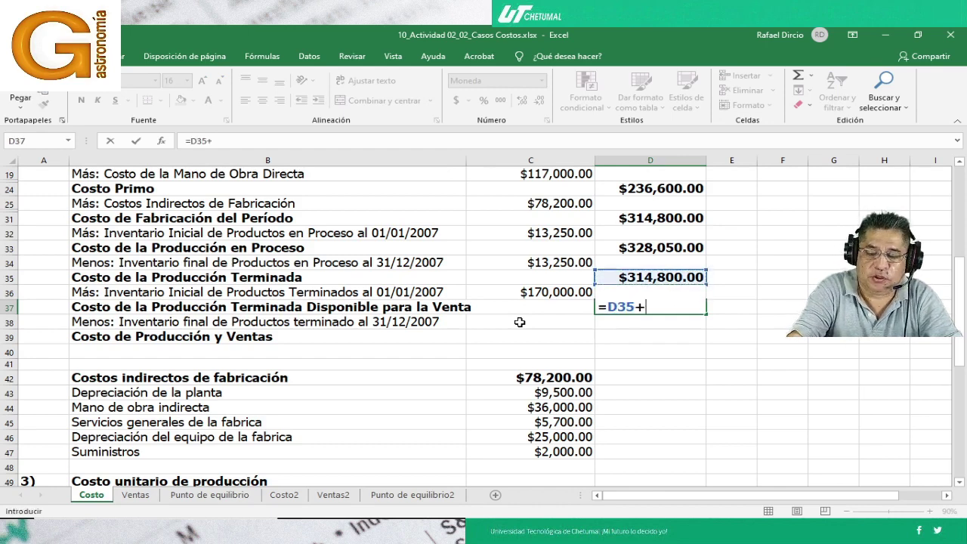
key(Up)
key(Left)
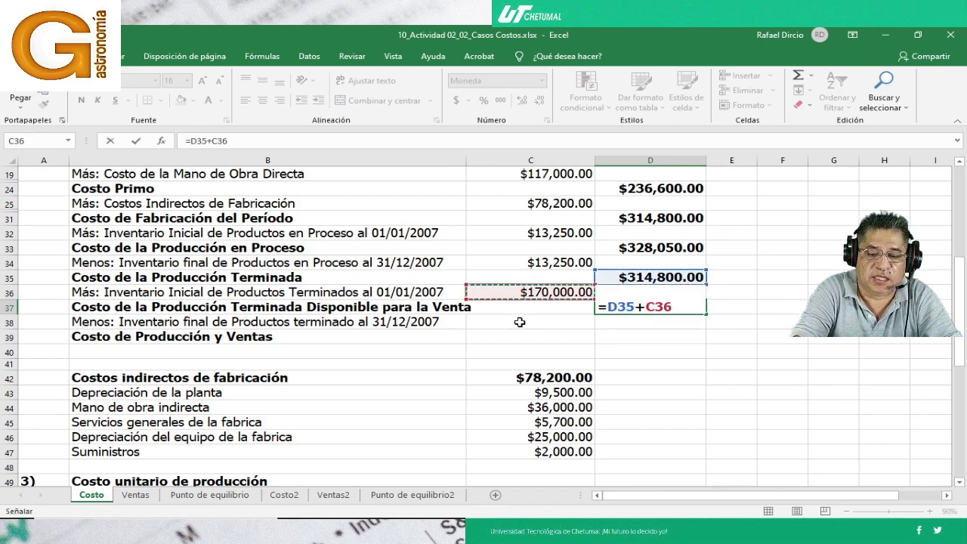
key(Return)
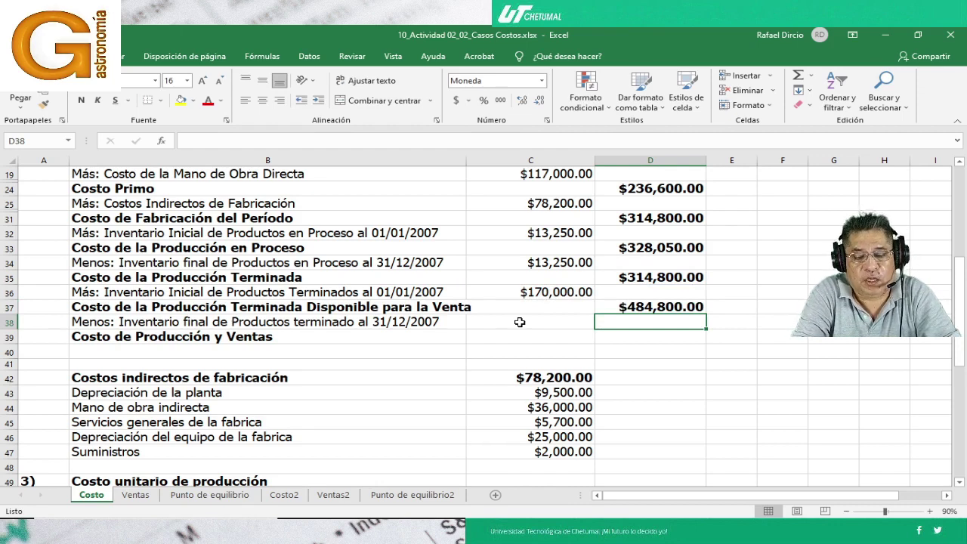
Enter 85000 in C38 as the final inventory of Productos terminado al 31/12/2007
key(Left)
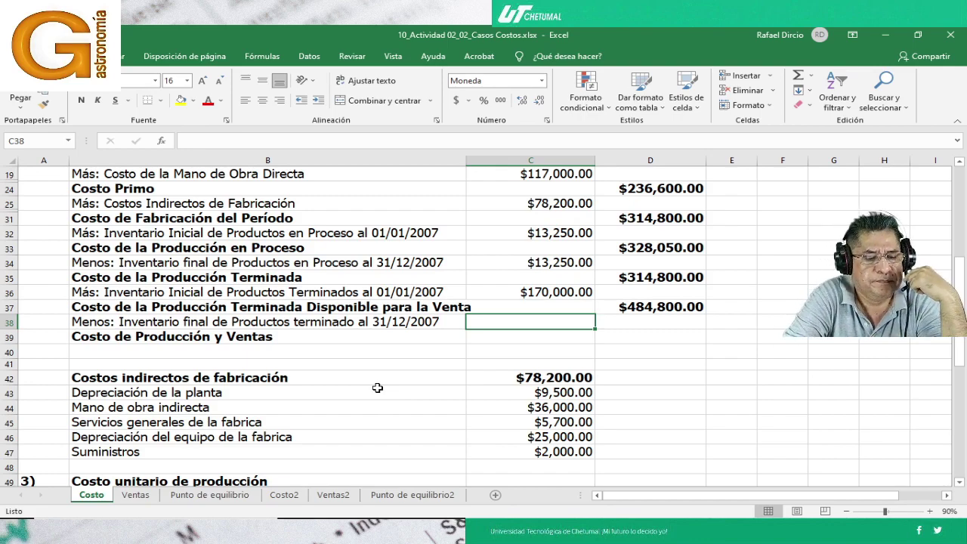
scroll(361, 377, up, 6)
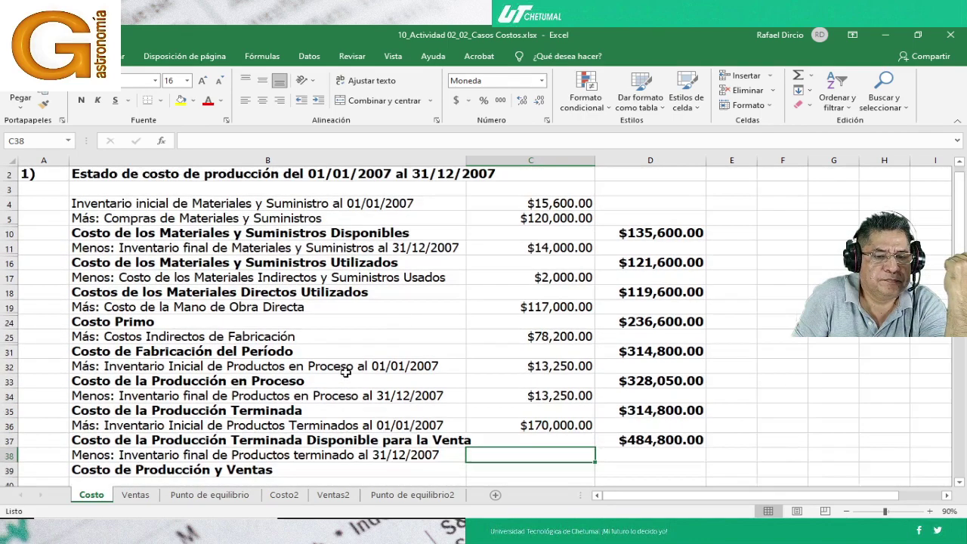
scroll(345, 373, down, 3)
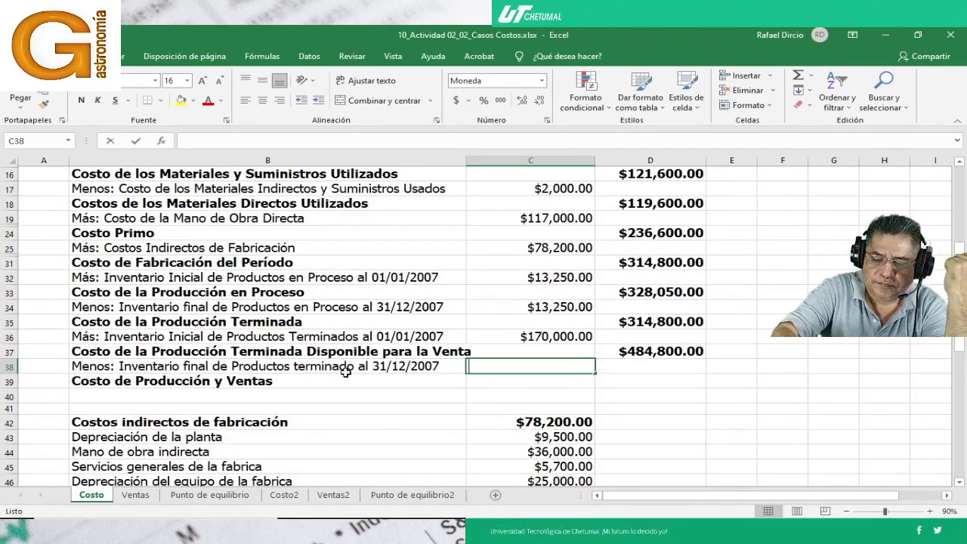
text(85000)
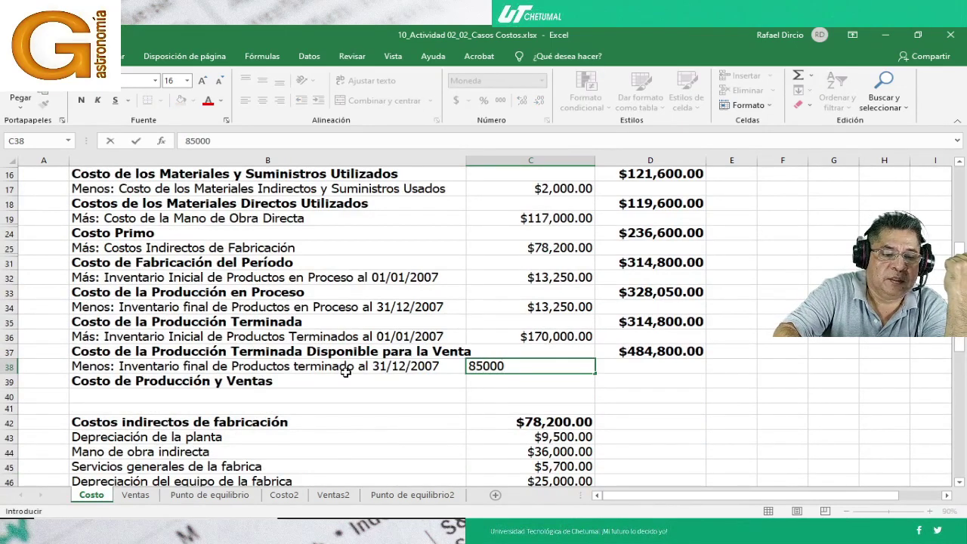
key(Return)
Calculate the Costo de Producción y Ventas in D39 with the formula =D37-C38
key(Right)
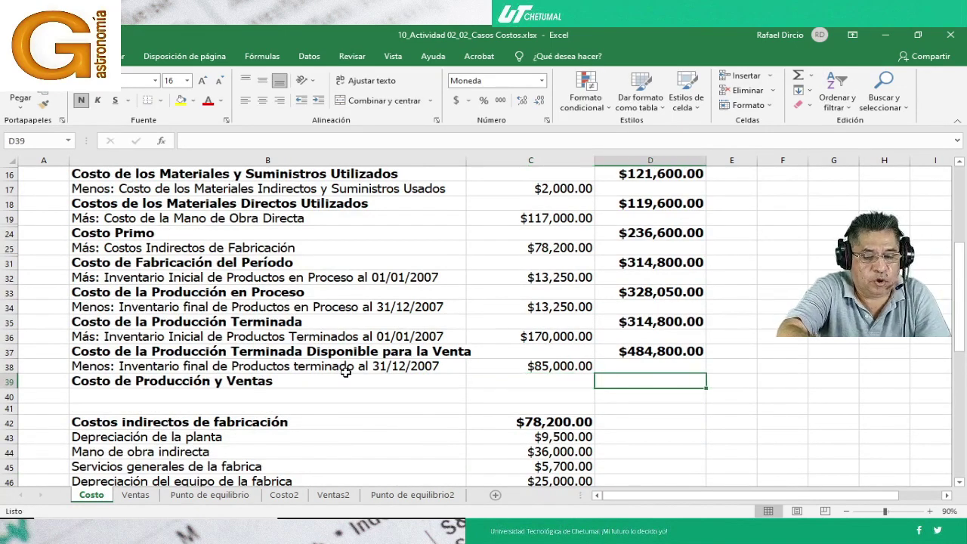
text(=)
key(Up)
key(Up)
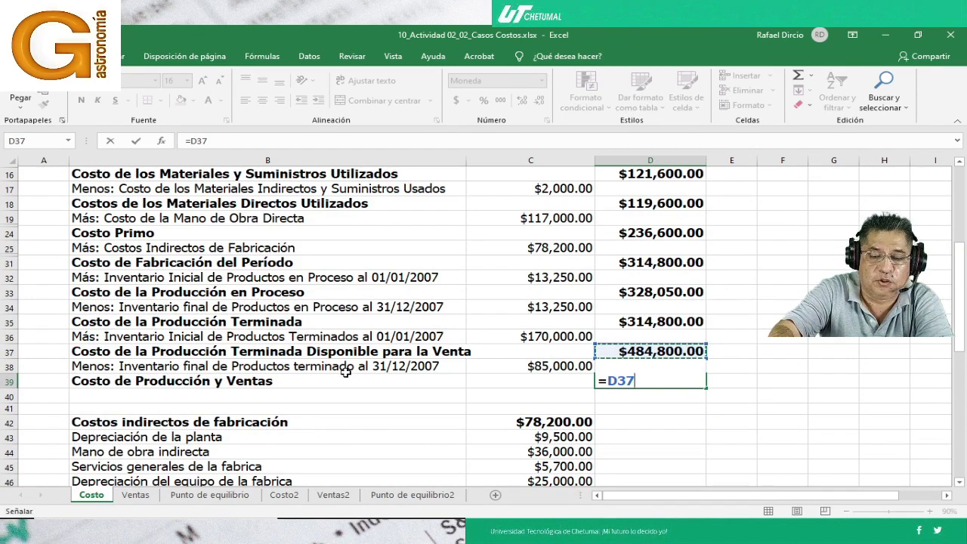
text(-)
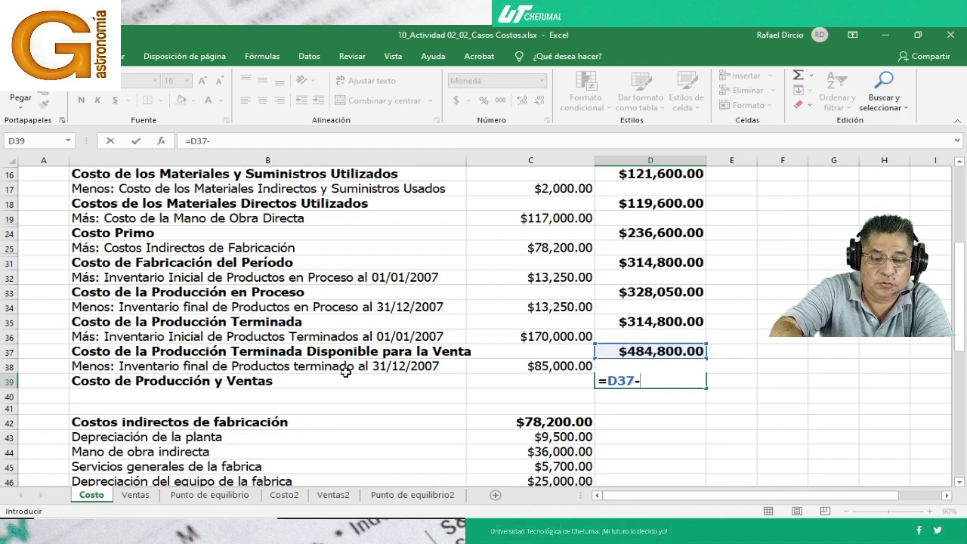
key(Up)
key(Left)
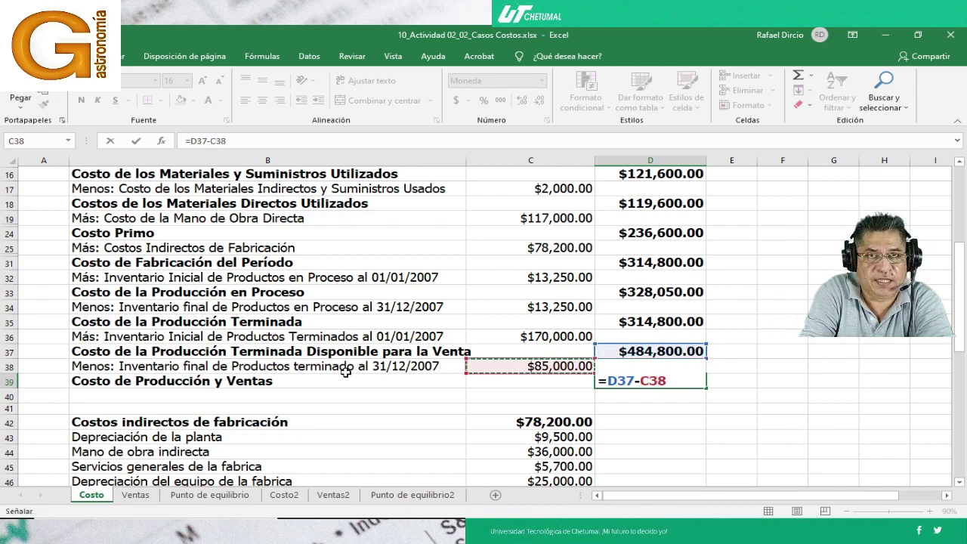
key(Return)
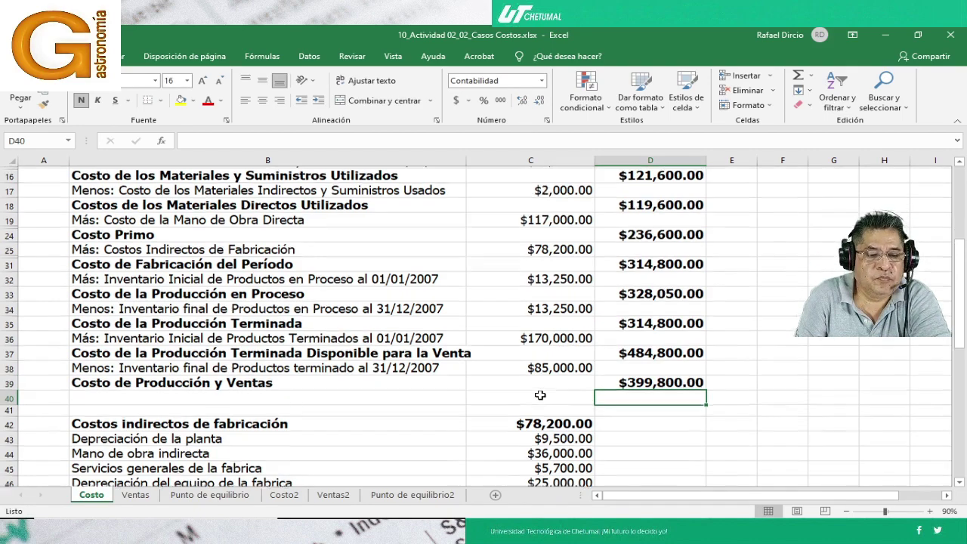
Review the completed Estado de costo de producción from the initial materials inventory down to the Costo de Producción y Ventas formula
scroll(540, 395, up, 3)
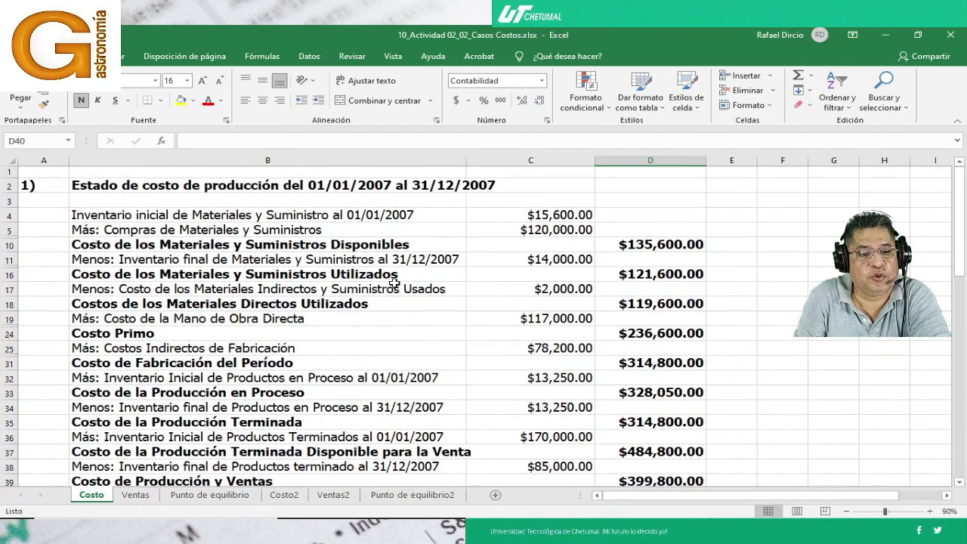
scroll(425, 321, down, 3)
scroll(426, 321, up, 3)
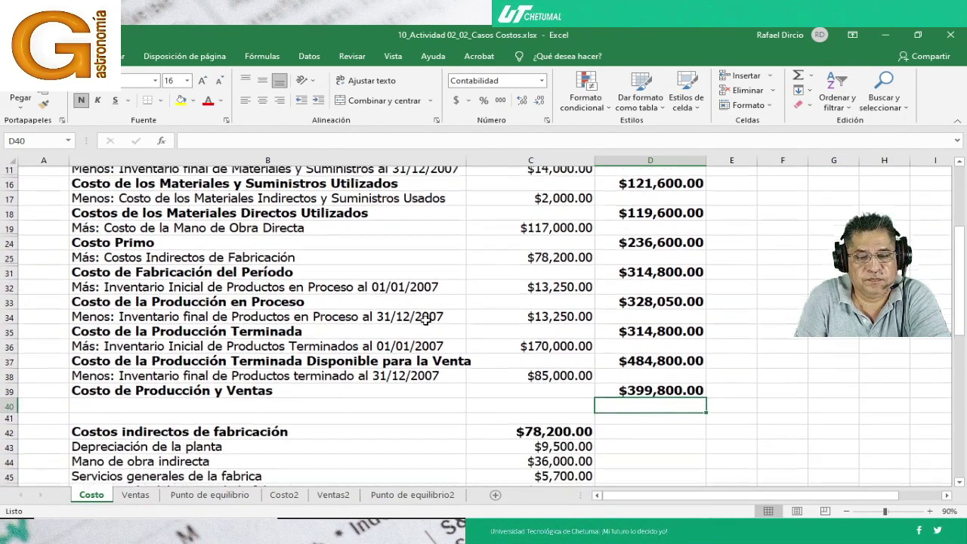
scroll(425, 321, down, 1)
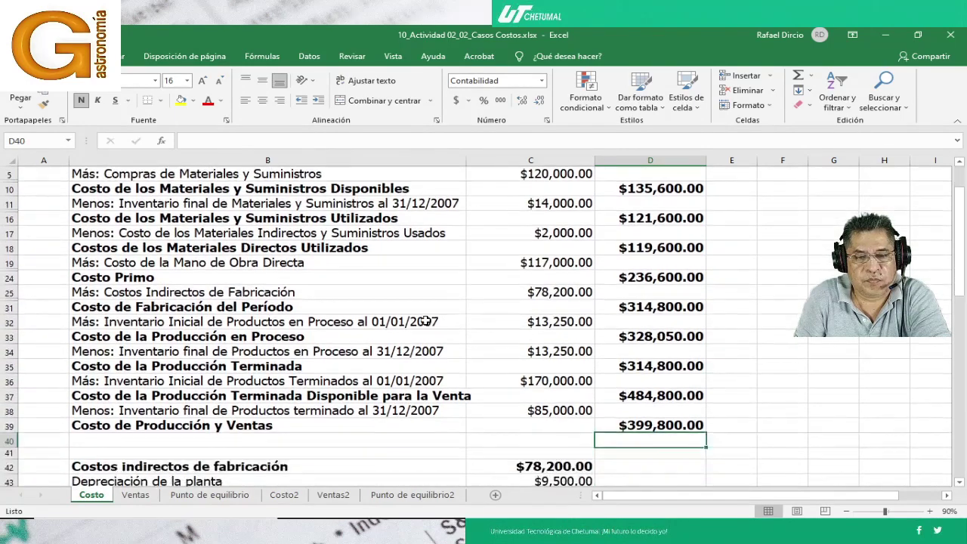
scroll(425, 321, up, 1)
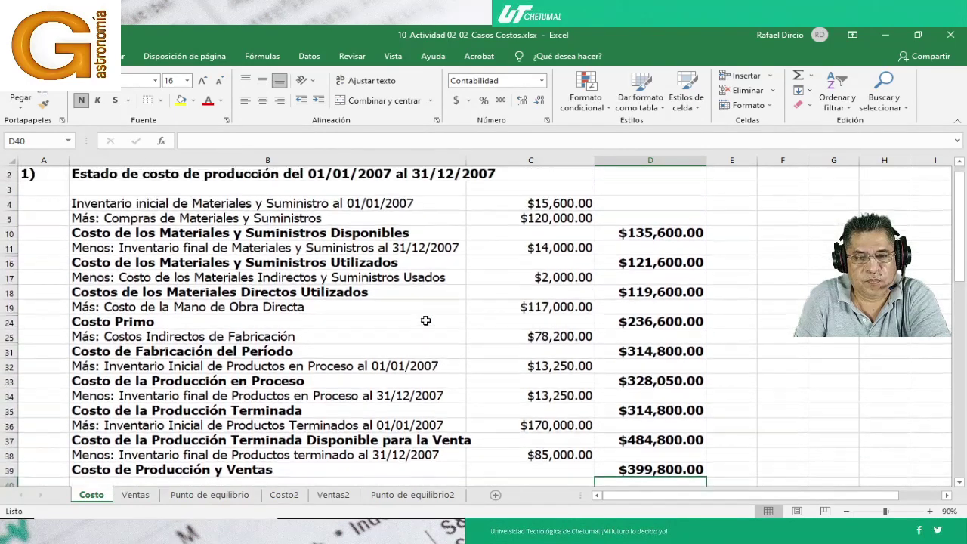
click(959, 482)
click(620, 456)
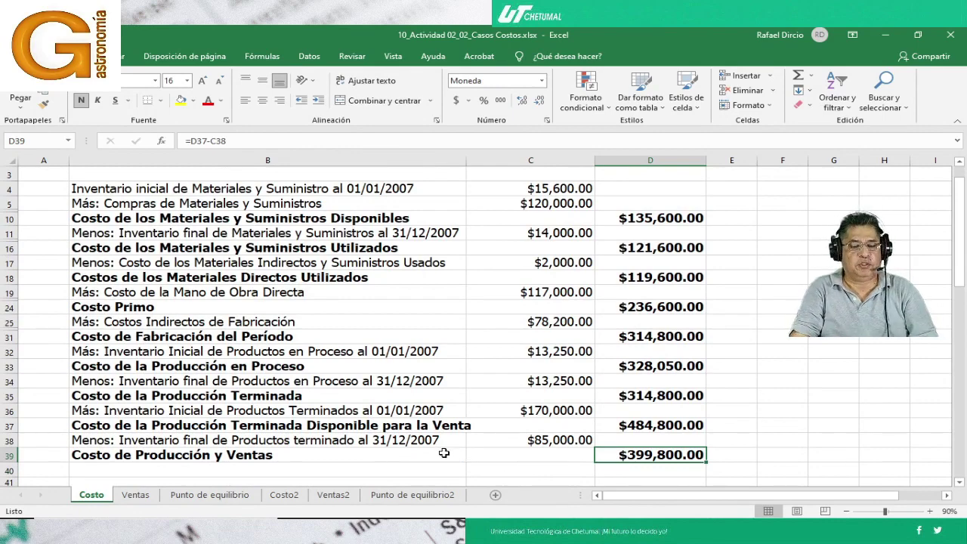
scroll(423, 452, up, 1)
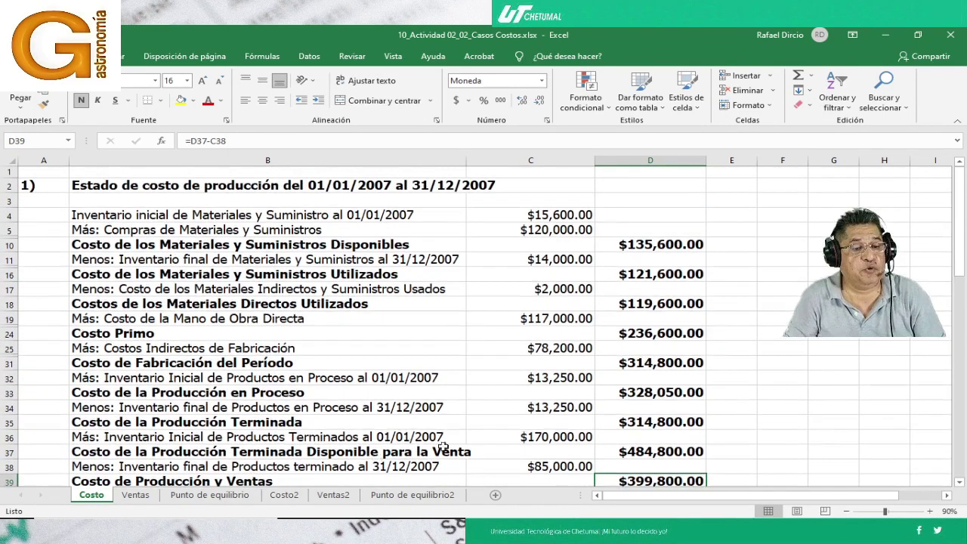
Examine the lines of the Estado de Resultados template on the Ventas sheet, from VENTAS to UTILIDAD NETA
click(145, 496)
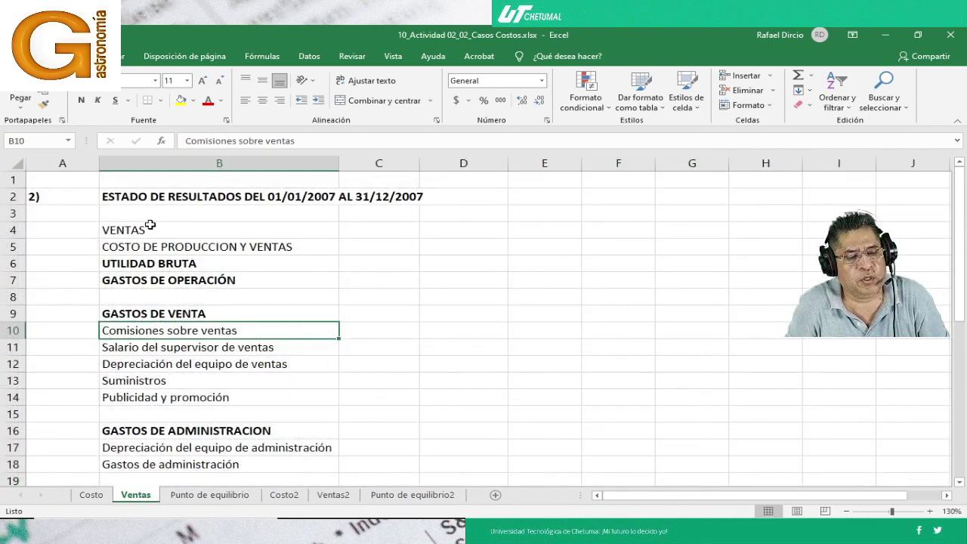
scroll(256, 304, down, 6)
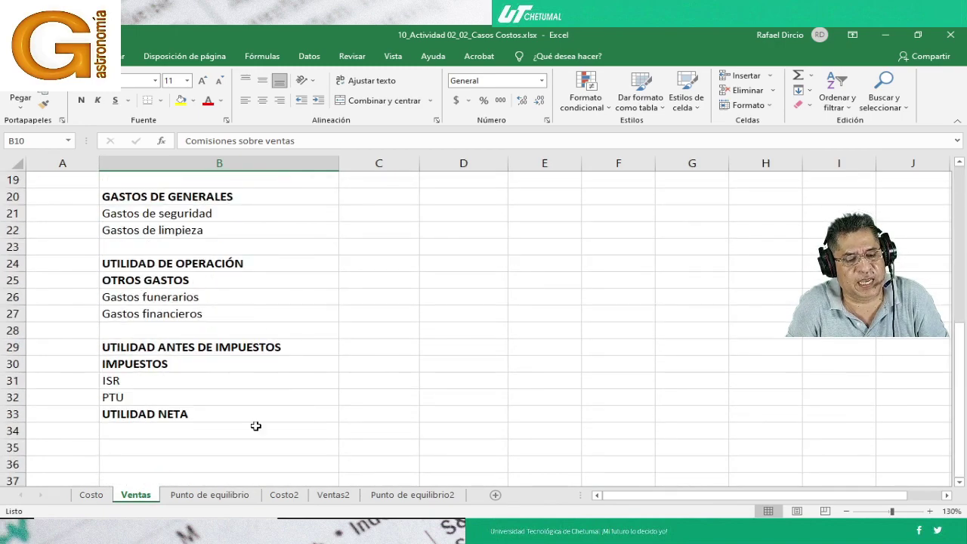
scroll(253, 423, up, 4)
scroll(246, 408, up, 2)
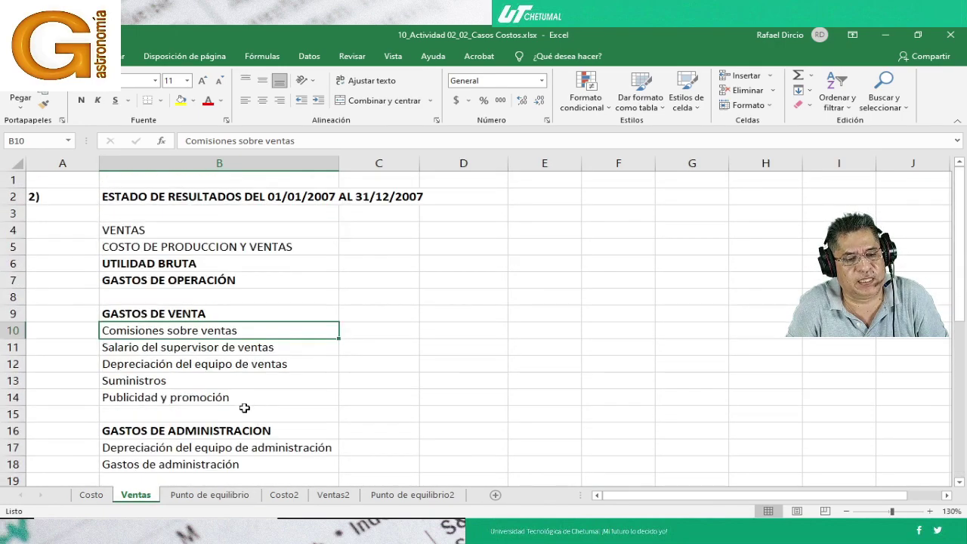
Return to the Costo sheet and review the whole cost statement together with the Costos indirectos de fabricación breakdown
click(92, 495)
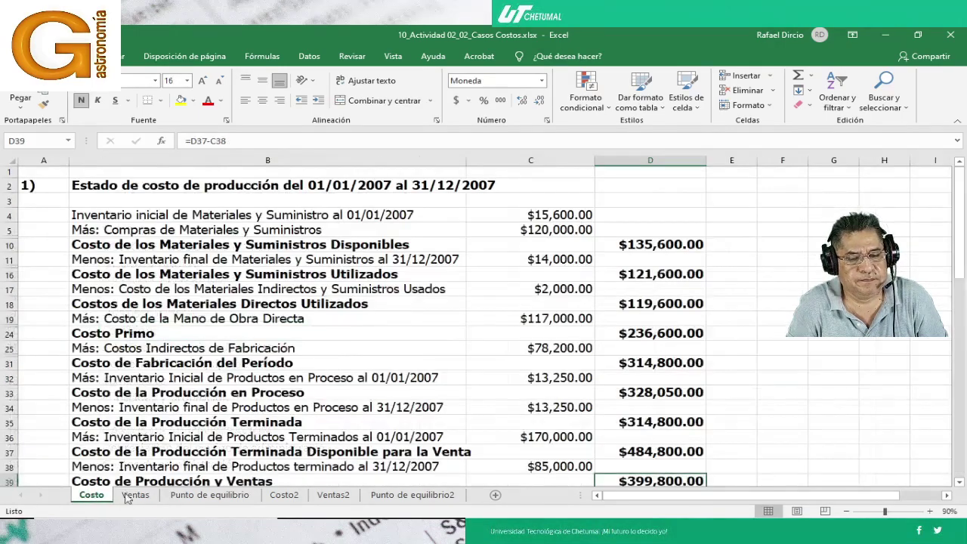
click(958, 481)
click(959, 484)
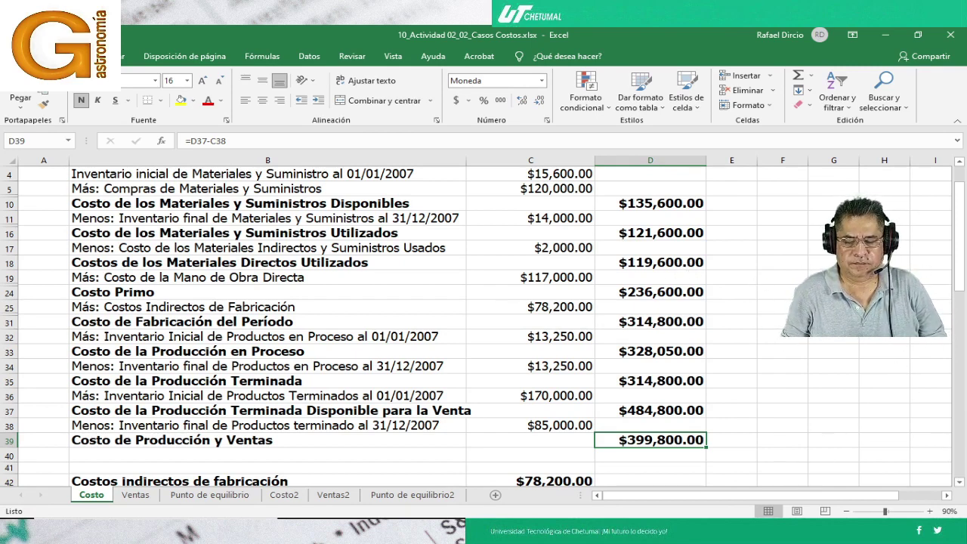
mouse_move(593, 517)
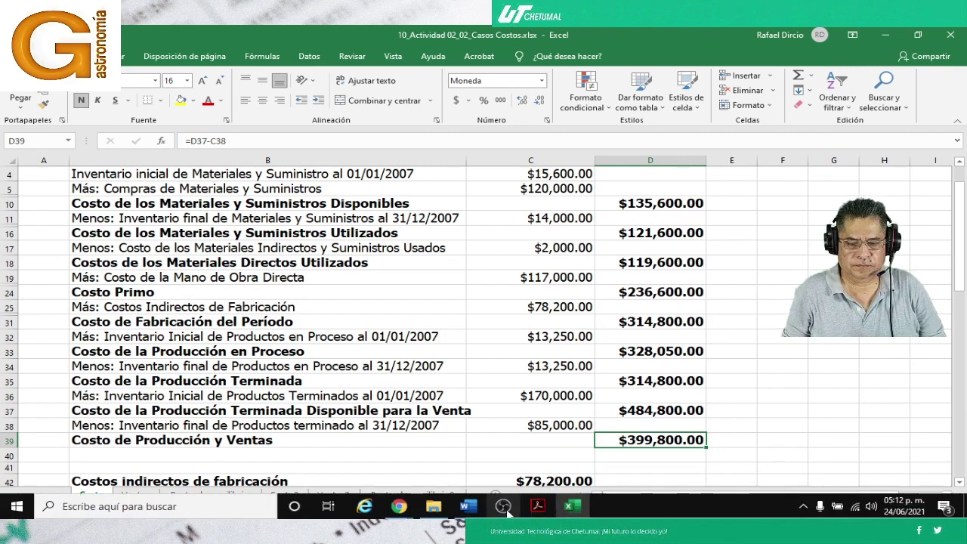
mouse_move(506, 513)
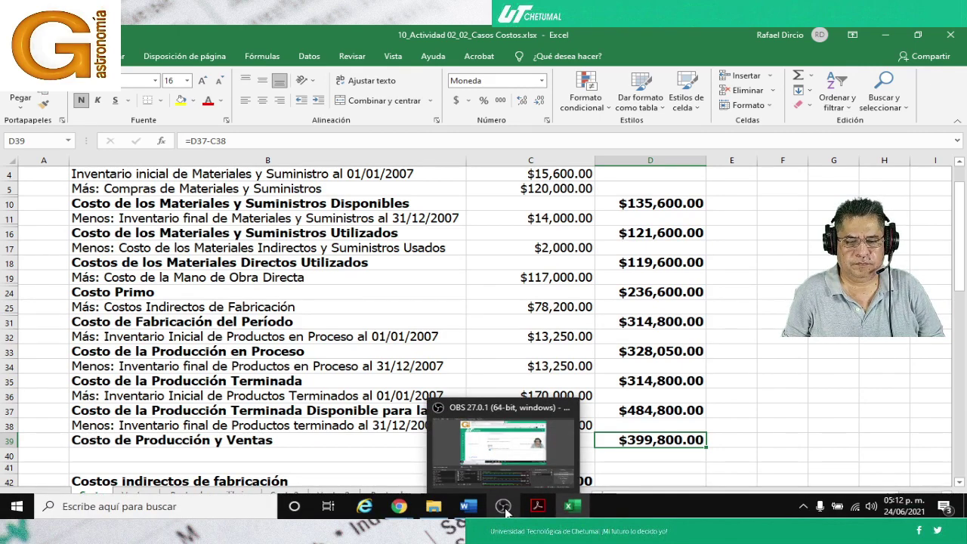
click(763, 294)
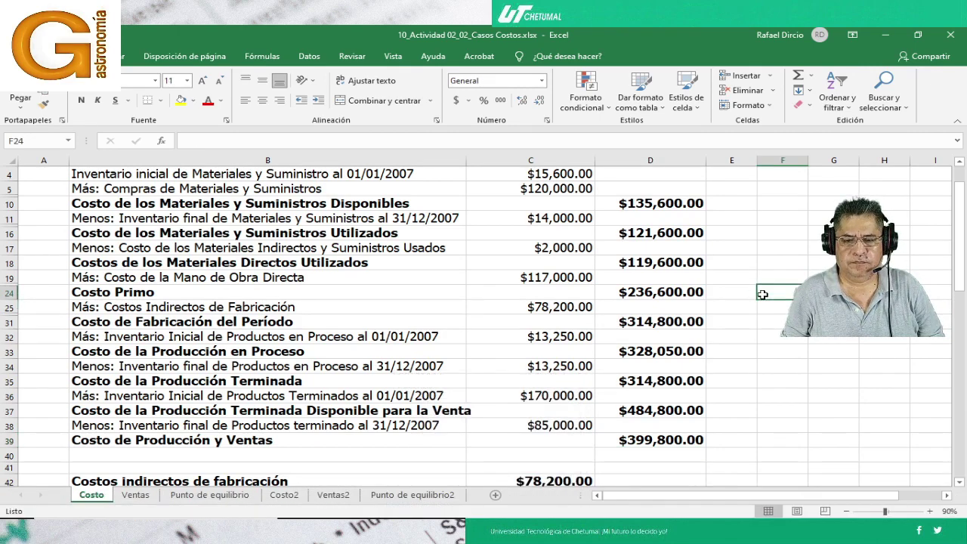
scroll(603, 437, down, 3)
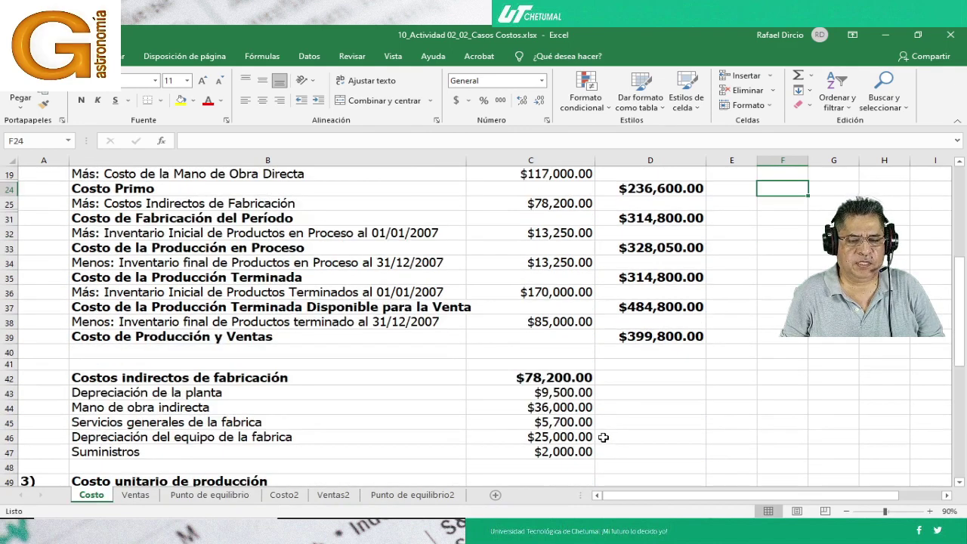
scroll(604, 436, down, 2)
scroll(603, 436, up, 5)
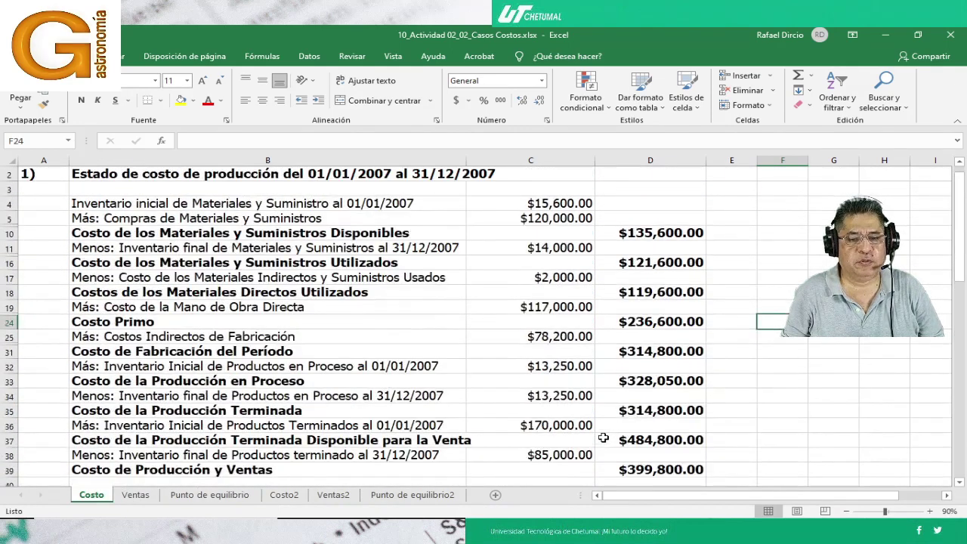
scroll(603, 436, down, 1)
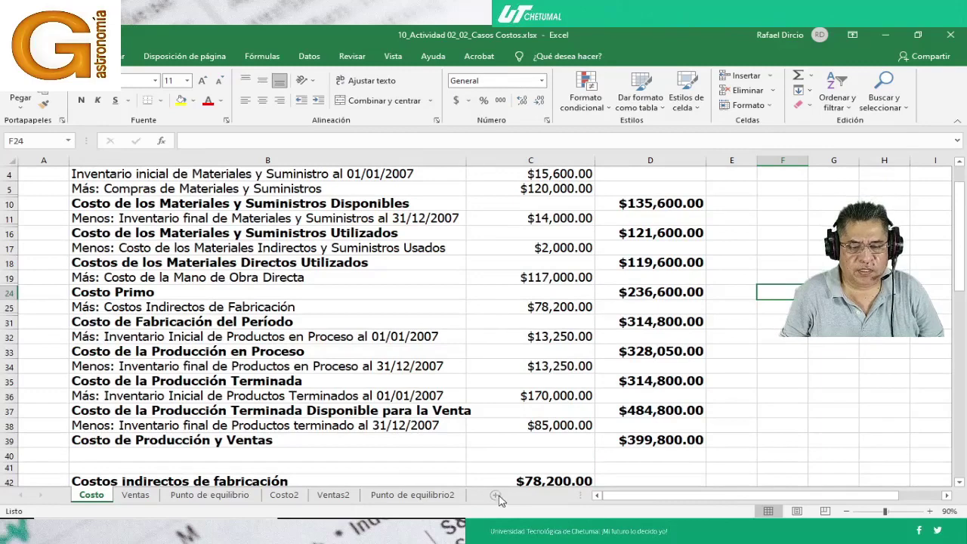
Switch to the Meet call in Chrome, read the call's chat messages and close the chat
click(405, 507)
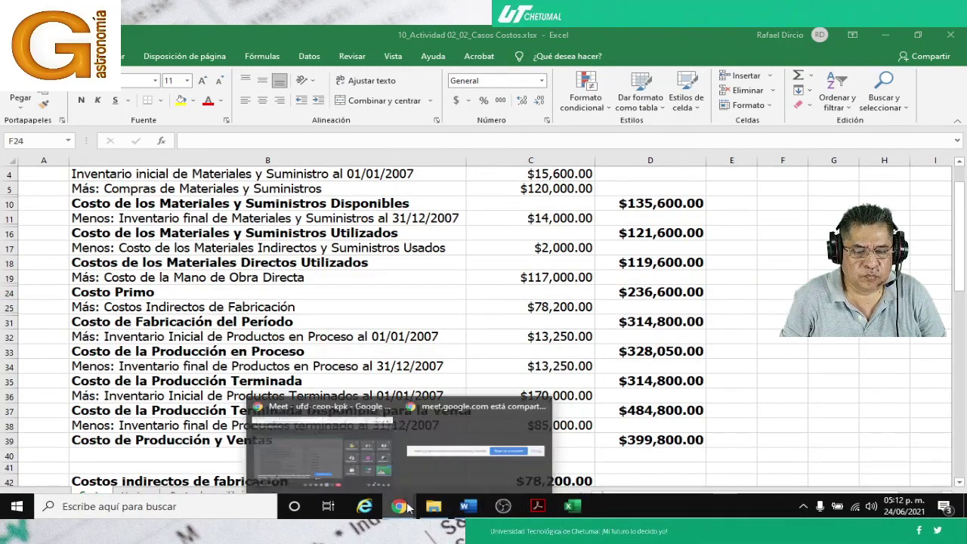
click(321, 449)
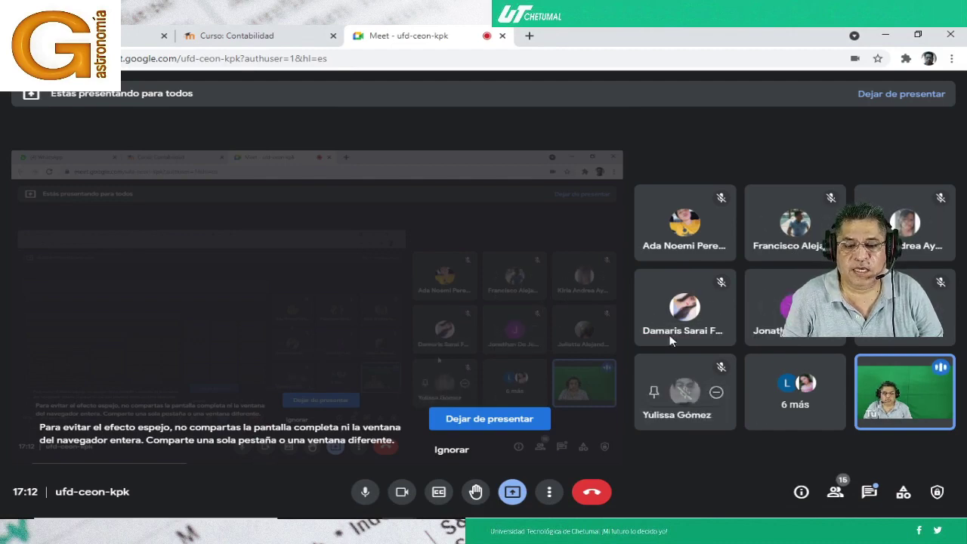
click(869, 492)
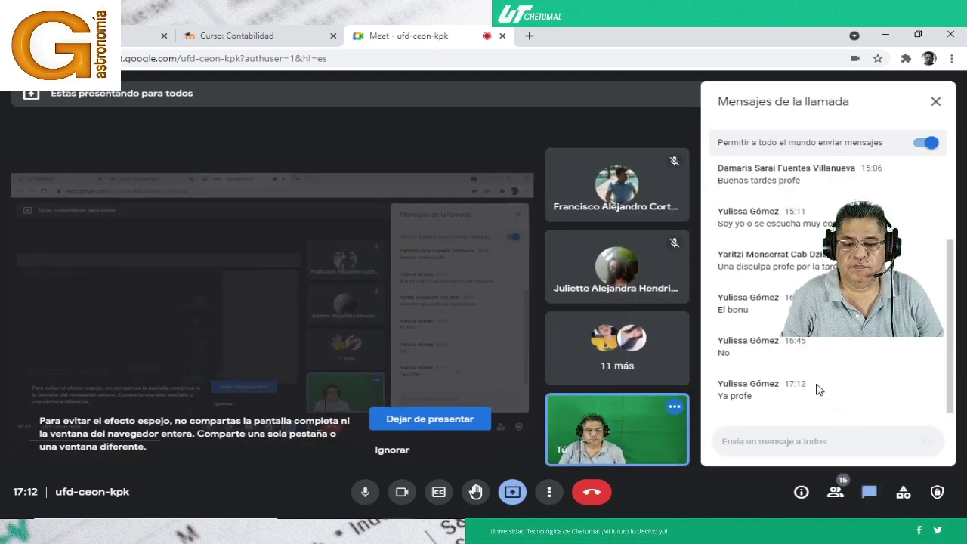
click(936, 103)
Stop the current Meet presentation and try to share a single Chrome tab instead
click(512, 492)
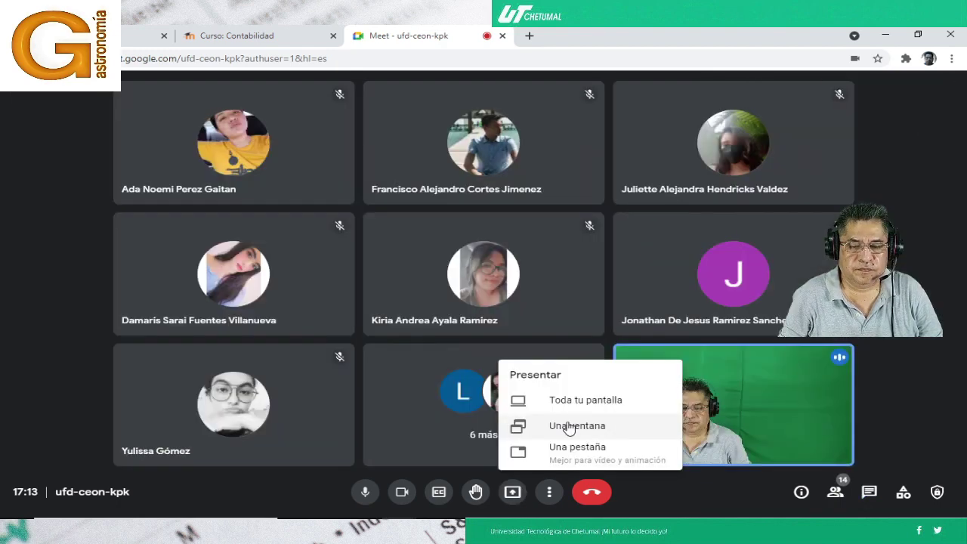
click(567, 452)
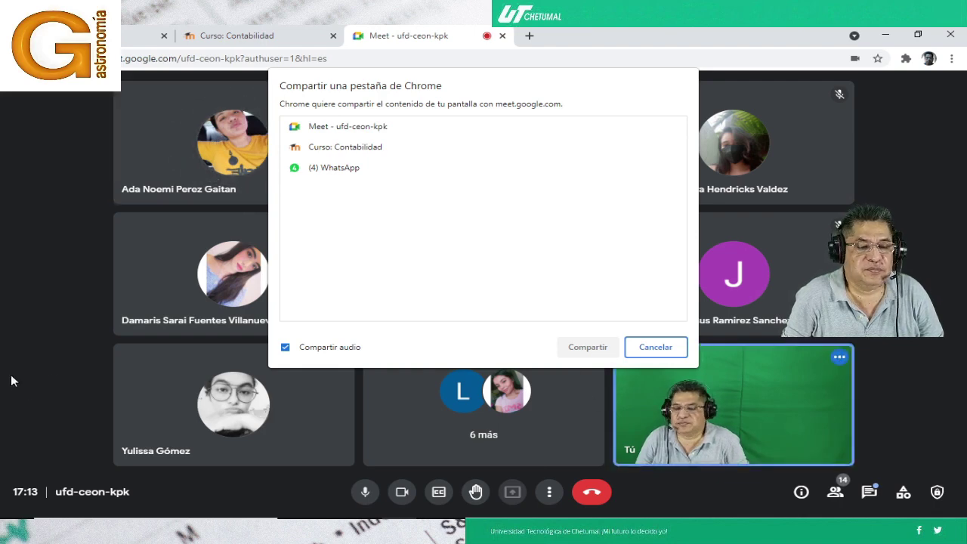
click(643, 351)
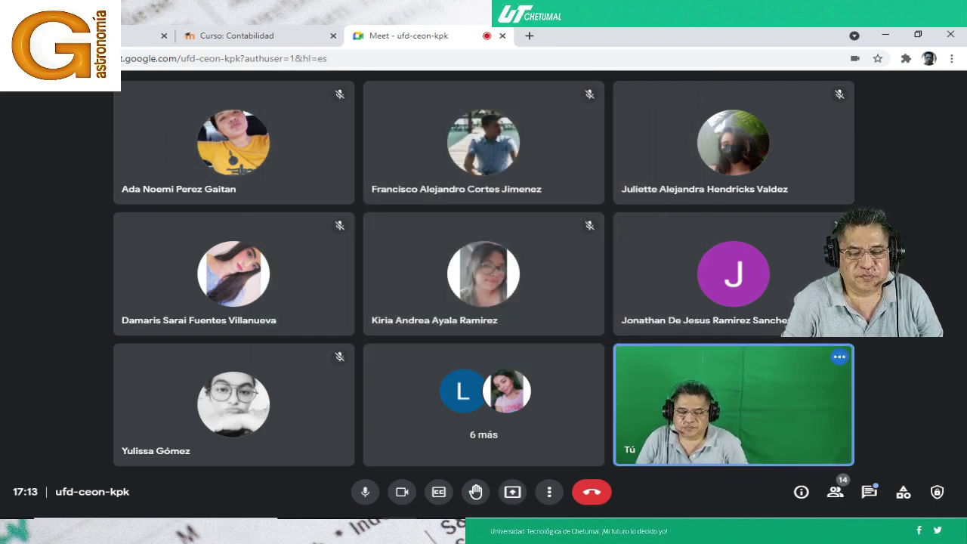
Return to the Excel workbook and examine the pending sections 3 to 7 of the Costo sheet plus the Costo2 and Ventas2 sheets
mouse_move(534, 512)
click(572, 506)
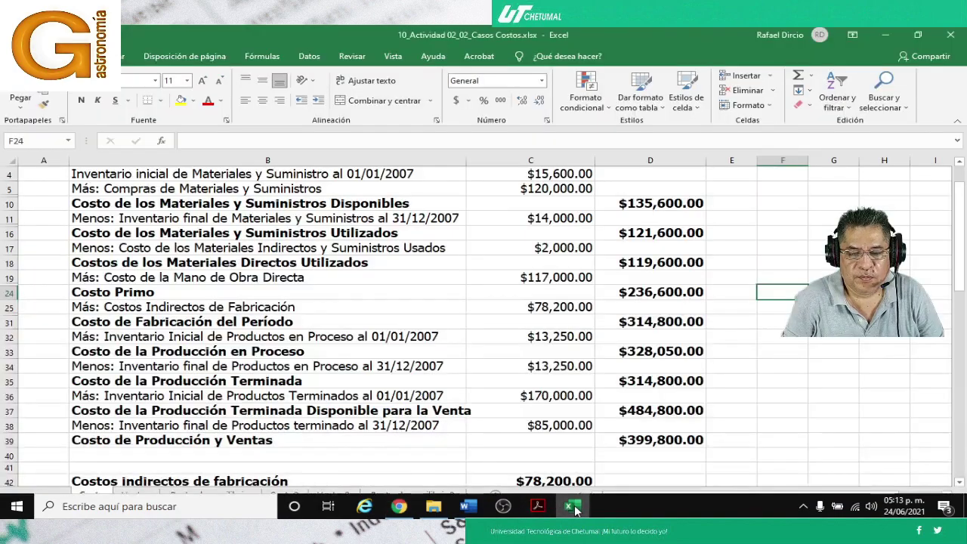
scroll(532, 351, down, 5)
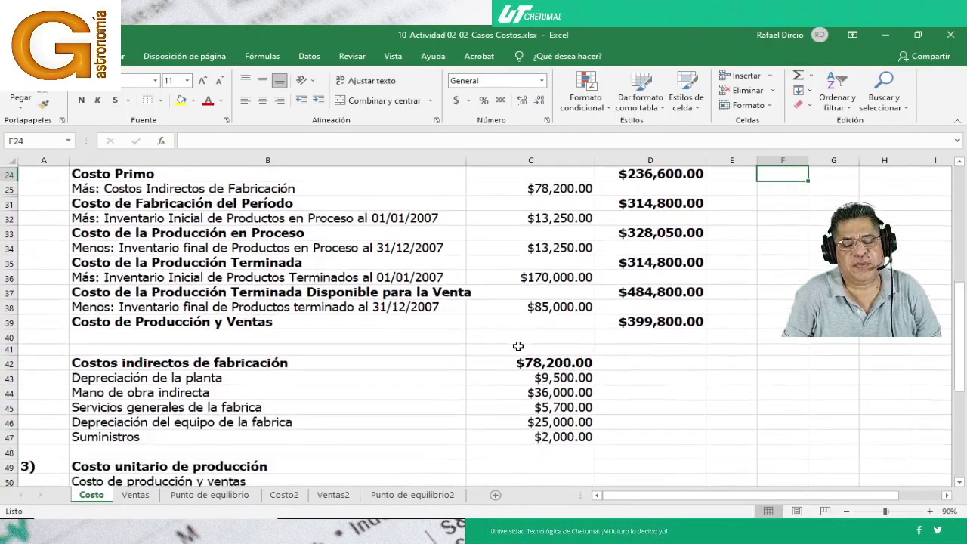
scroll(515, 342, down, 3)
scroll(510, 340, up, 4)
scroll(506, 337, down, 6)
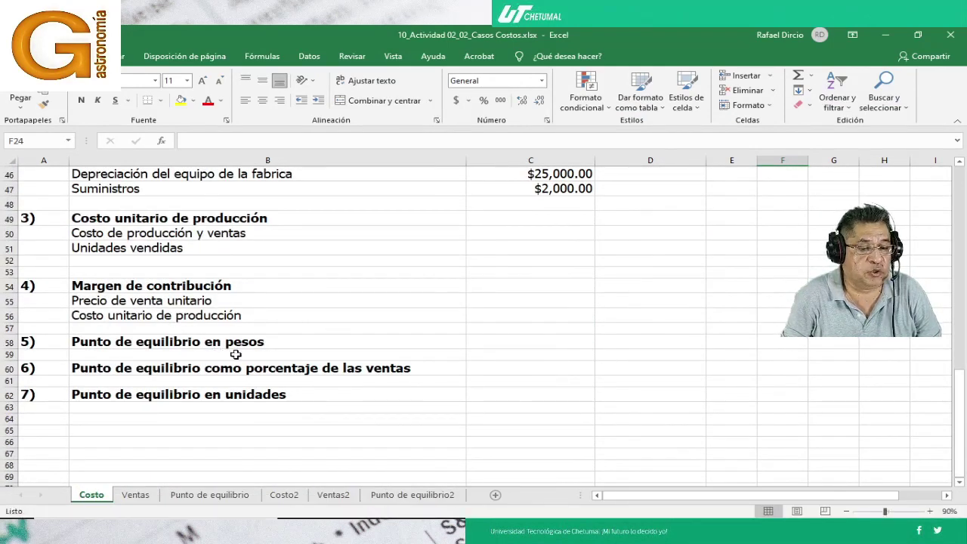
click(295, 498)
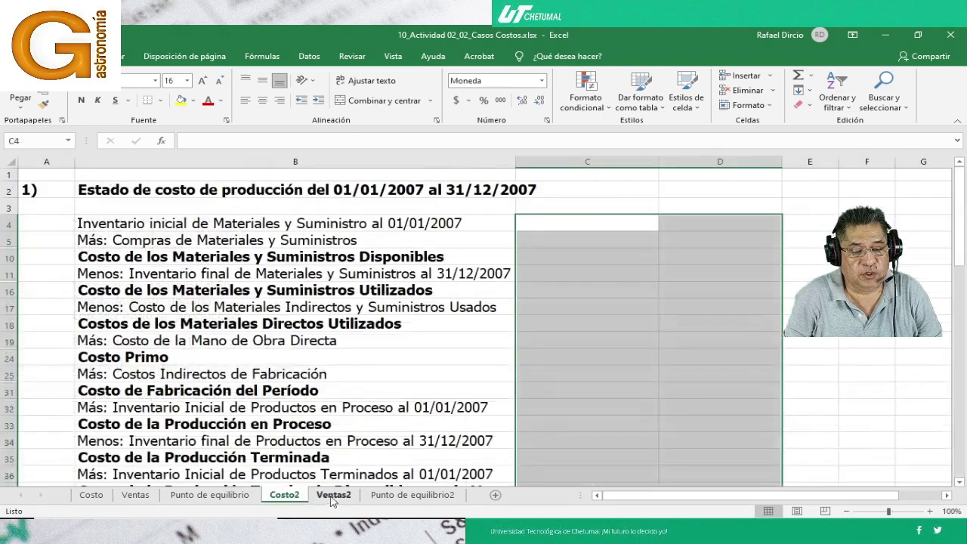
click(336, 499)
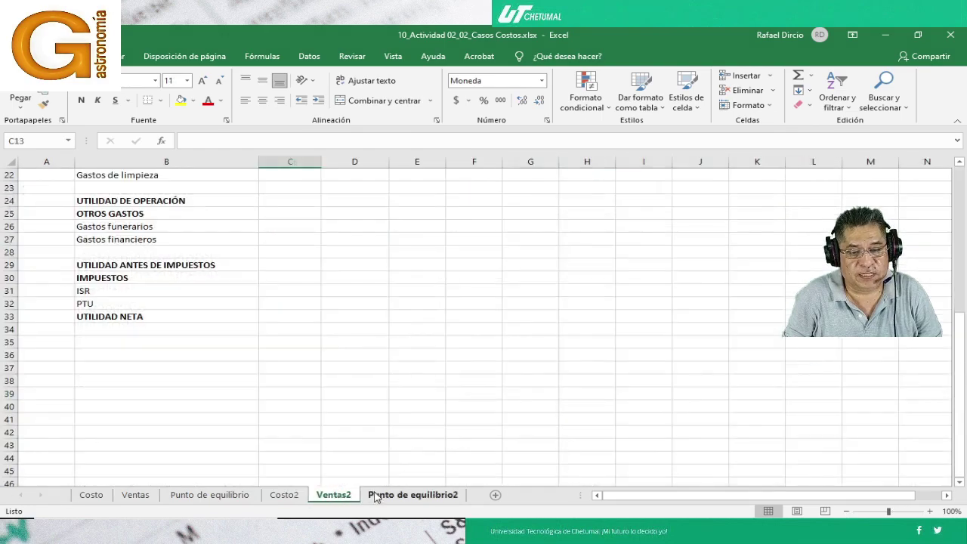
click(91, 494)
Select the VENTAS amount cell D4 on the Ventas sheet and consult the case PDF for the units sold and unit price
click(135, 494)
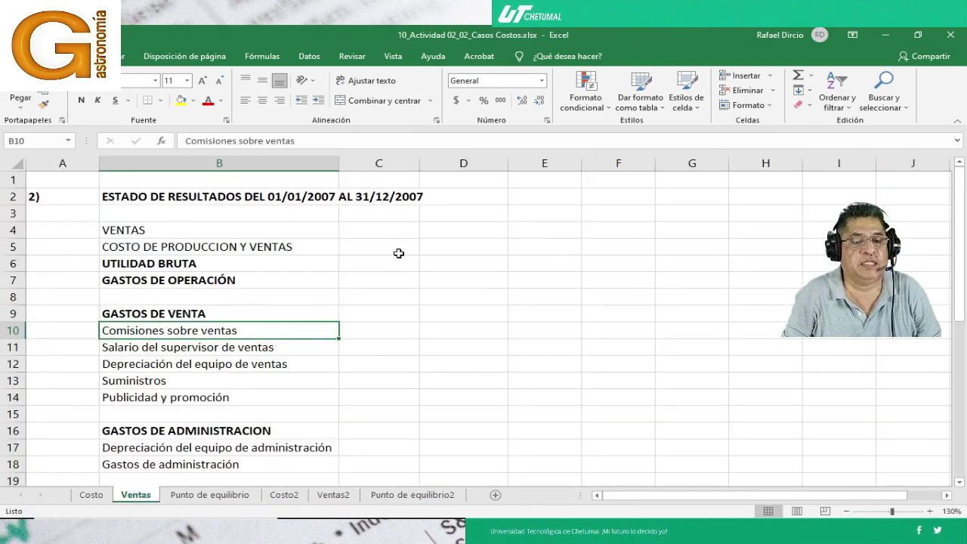
click(397, 229)
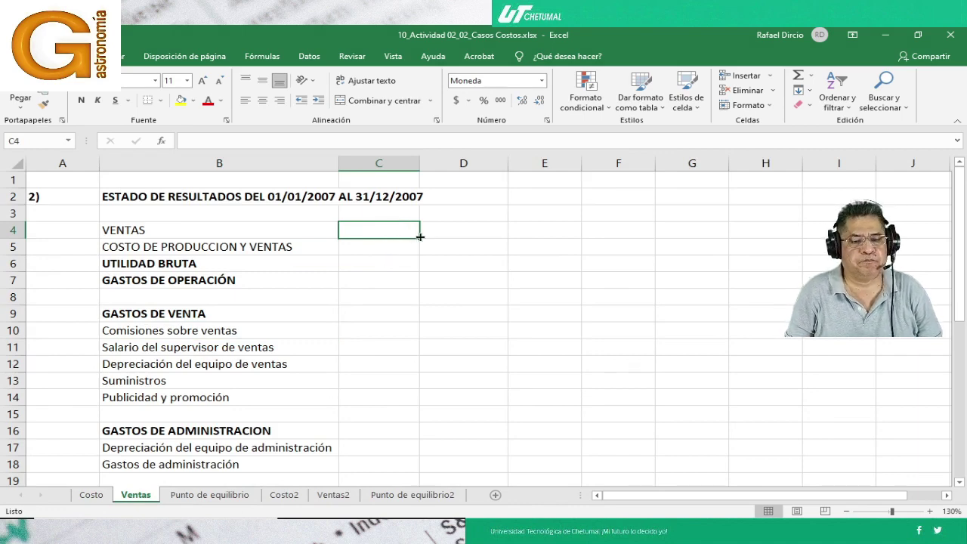
click(428, 232)
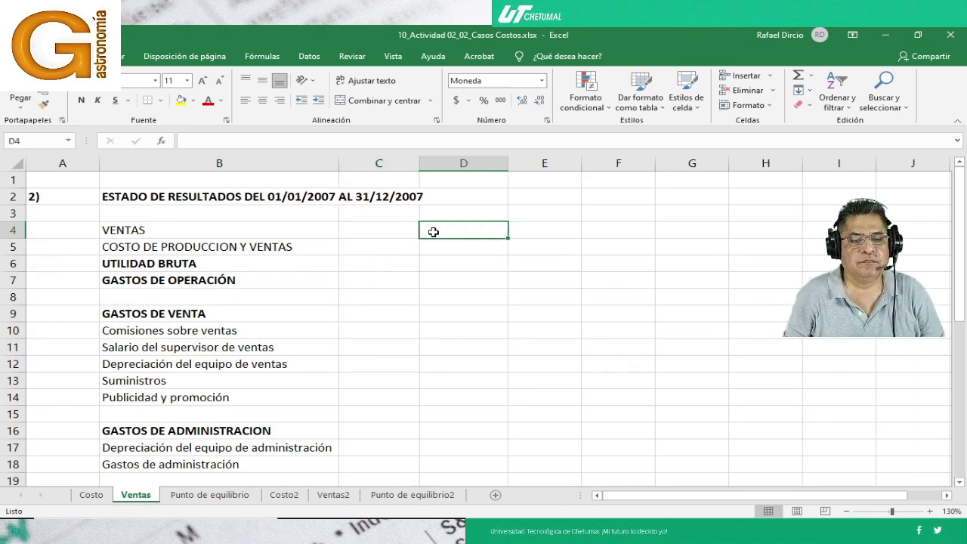
mouse_move(522, 517)
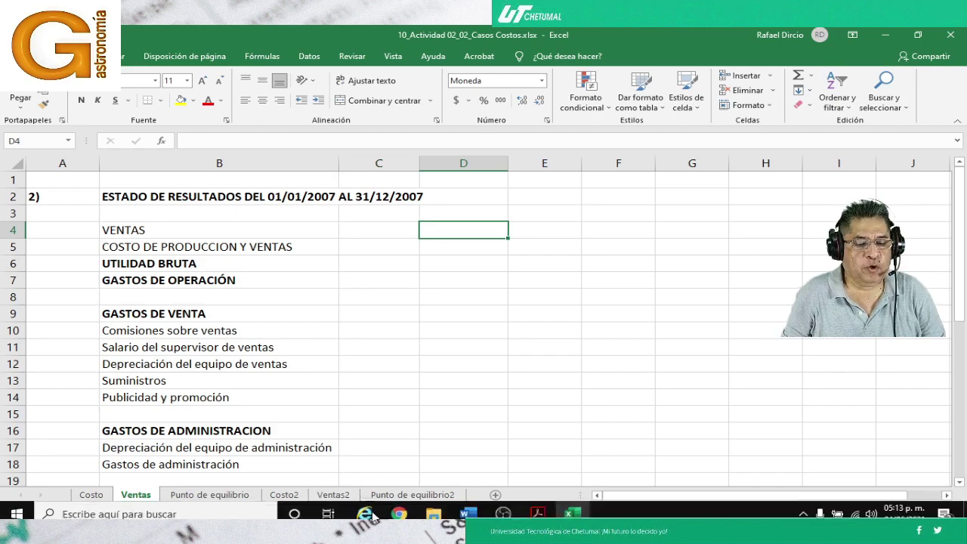
click(537, 506)
scroll(502, 394, down, 3)
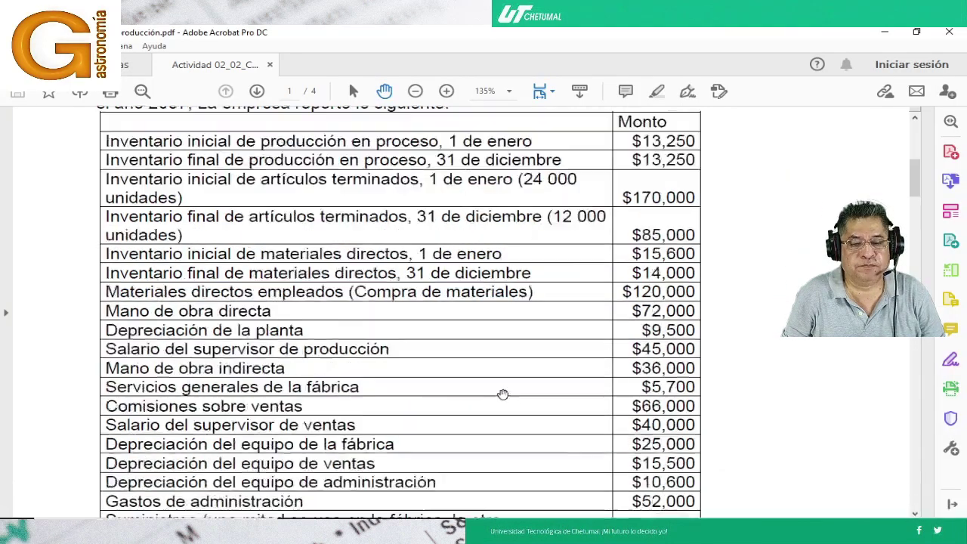
scroll(502, 394, down, 10)
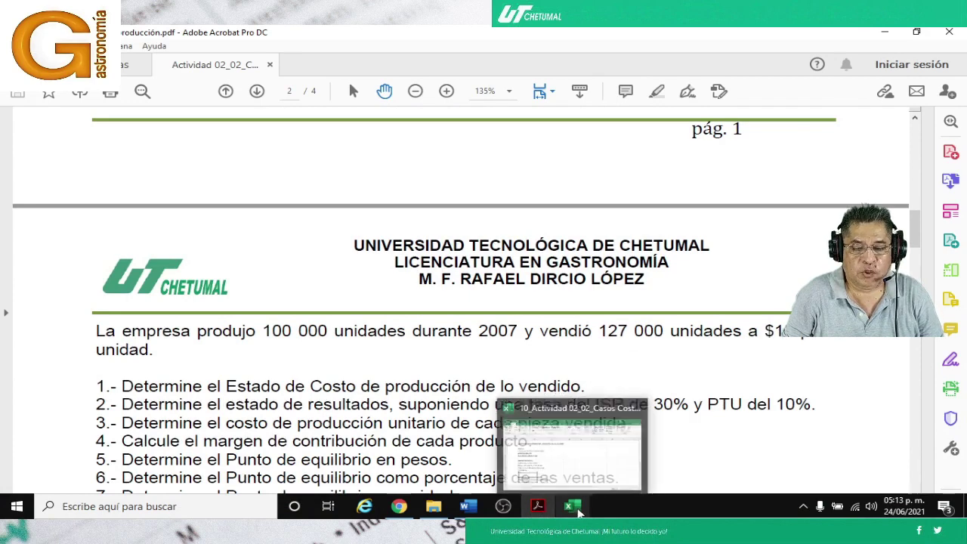
Back in Excel, begin the VENTAS formula in D4 with =126000
click(574, 511)
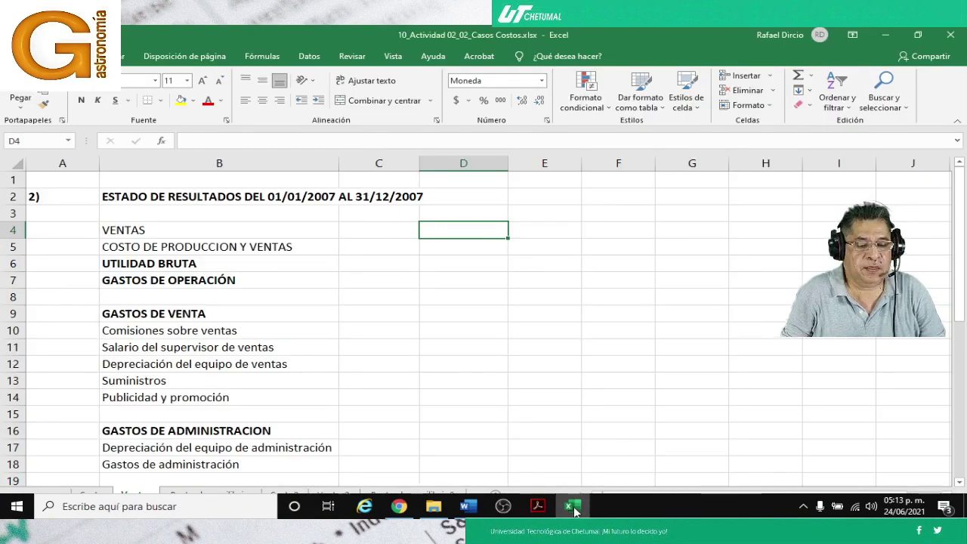
text(=)
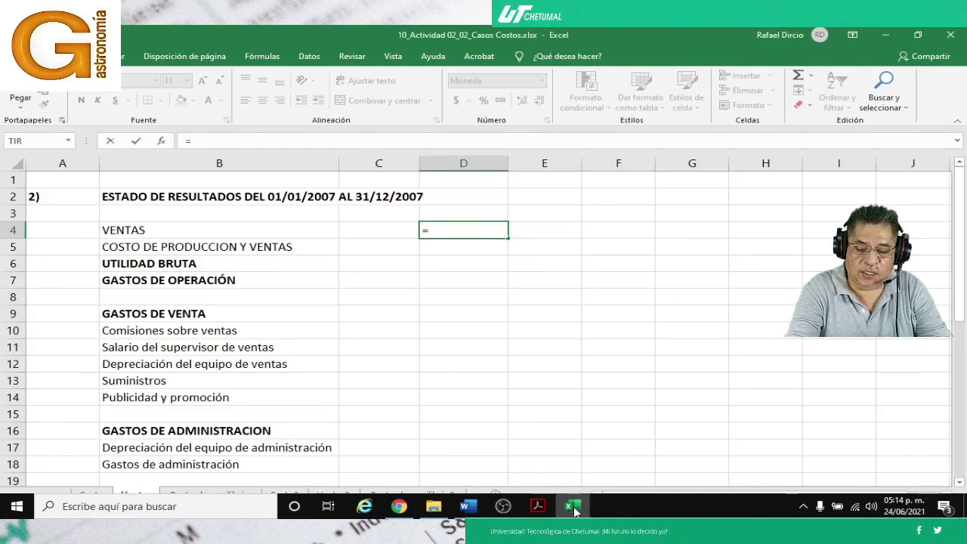
text(1266)
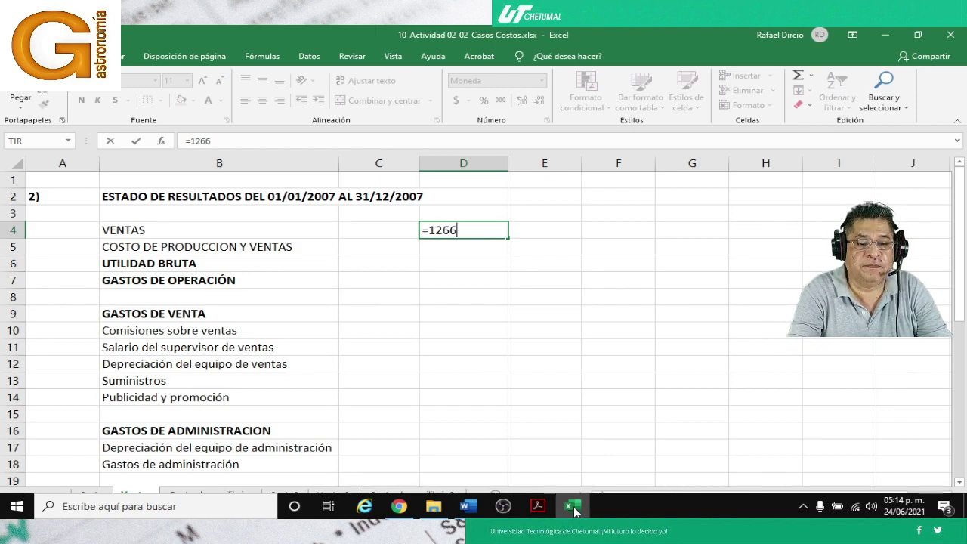
key(BackSpace)
text(000)
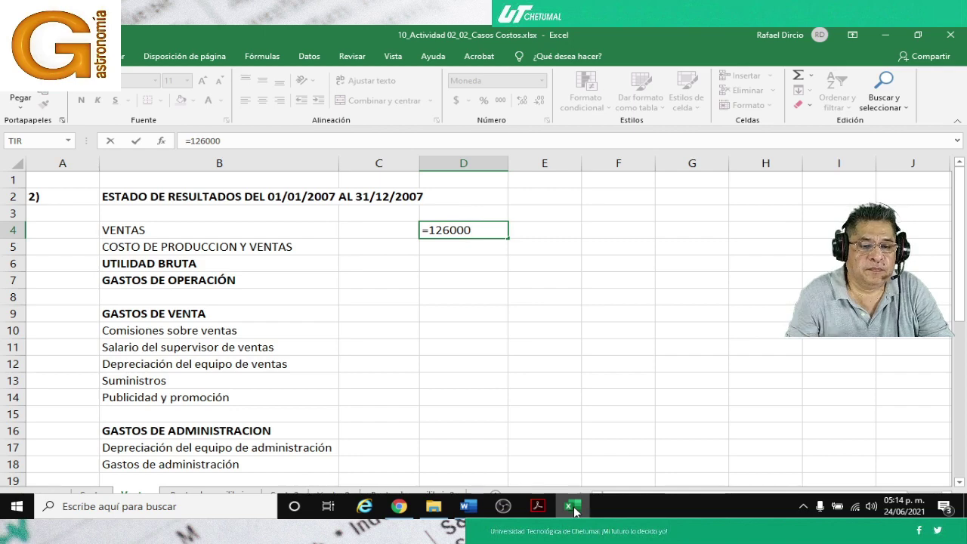
Switch to Meet, present the entire screen to the class and hide the sharing notice
click(403, 509)
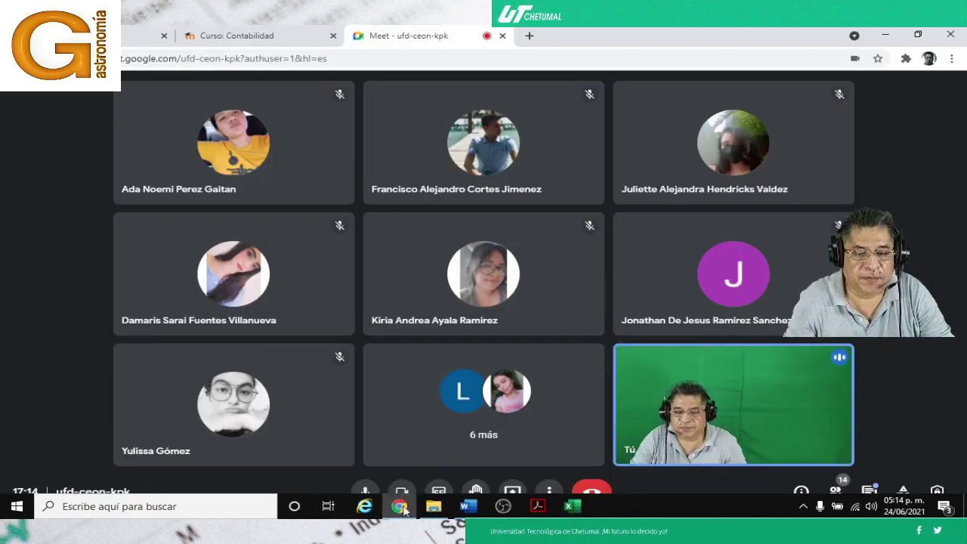
click(510, 493)
click(541, 402)
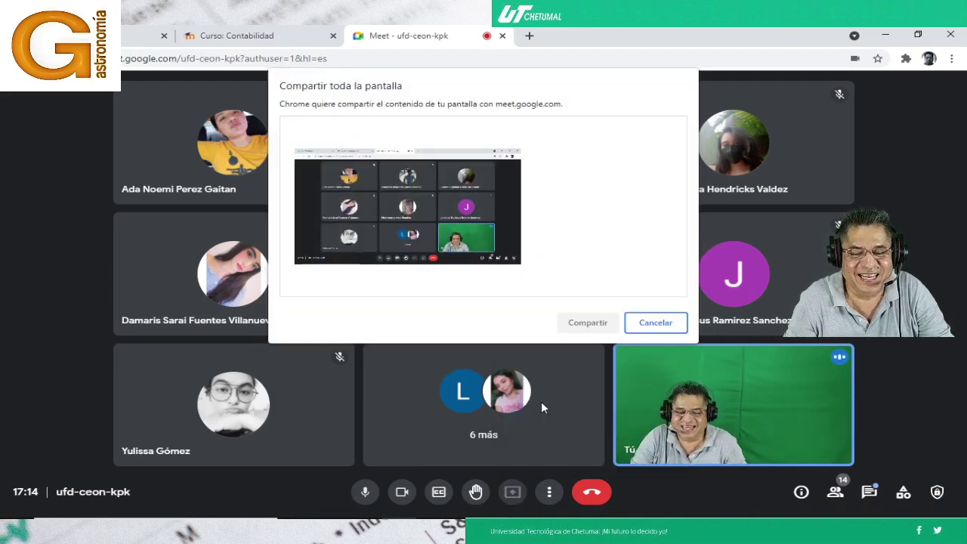
click(468, 241)
click(585, 324)
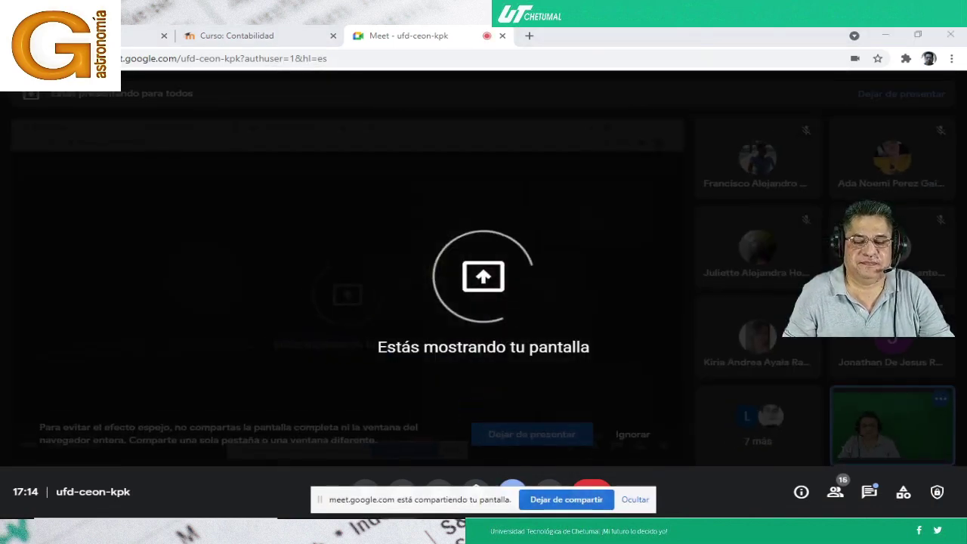
click(635, 499)
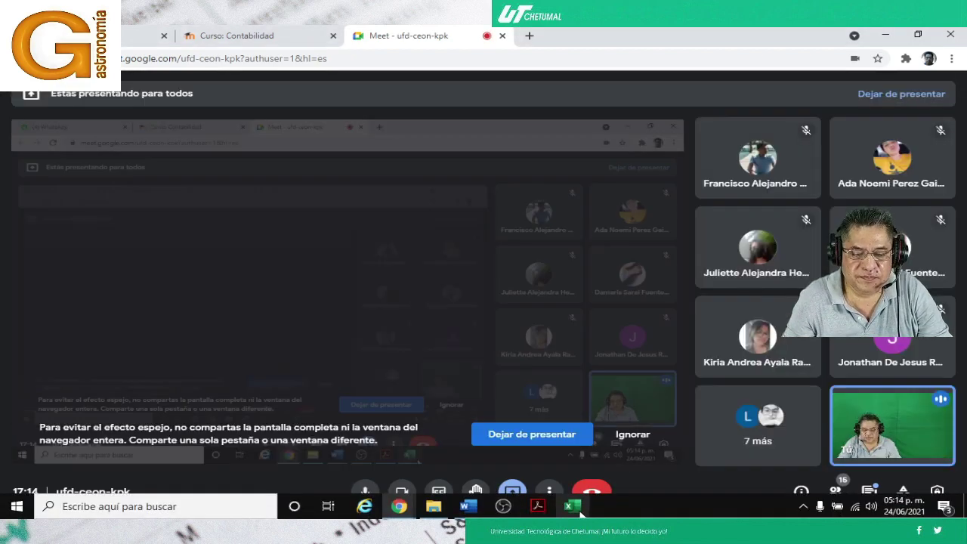
Recheck the units sold in the PDF, correct the quantity in D4 to 127000 and complete the VENTAS formula as =127000*16
click(572, 515)
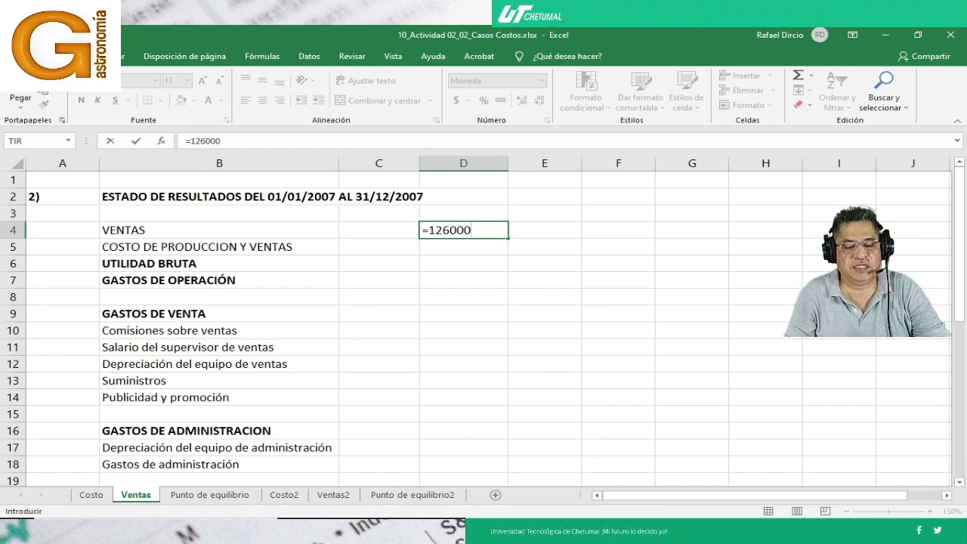
click(538, 506)
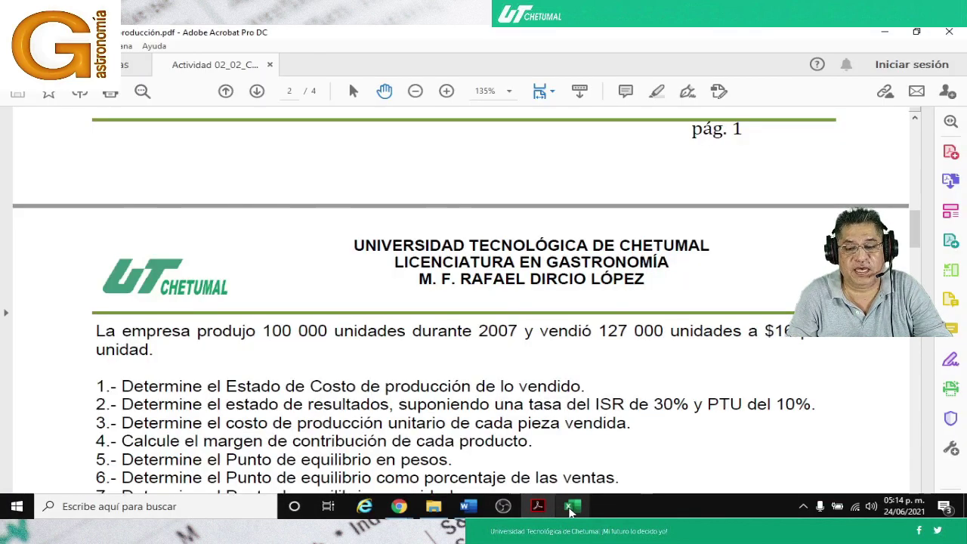
click(571, 507)
key(Left)
key(Left)
key(Left)
key(Left)
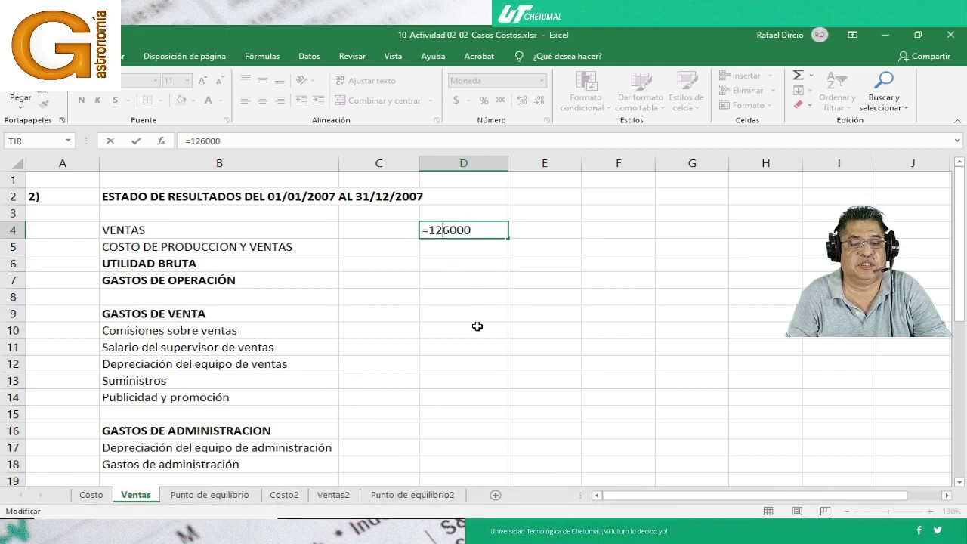
text(7)
key(Delete)
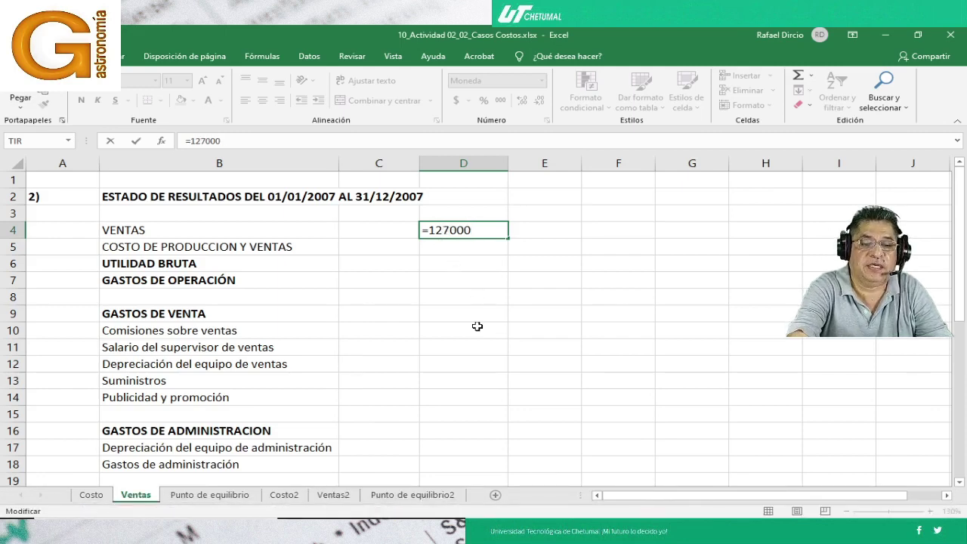
text(*16)
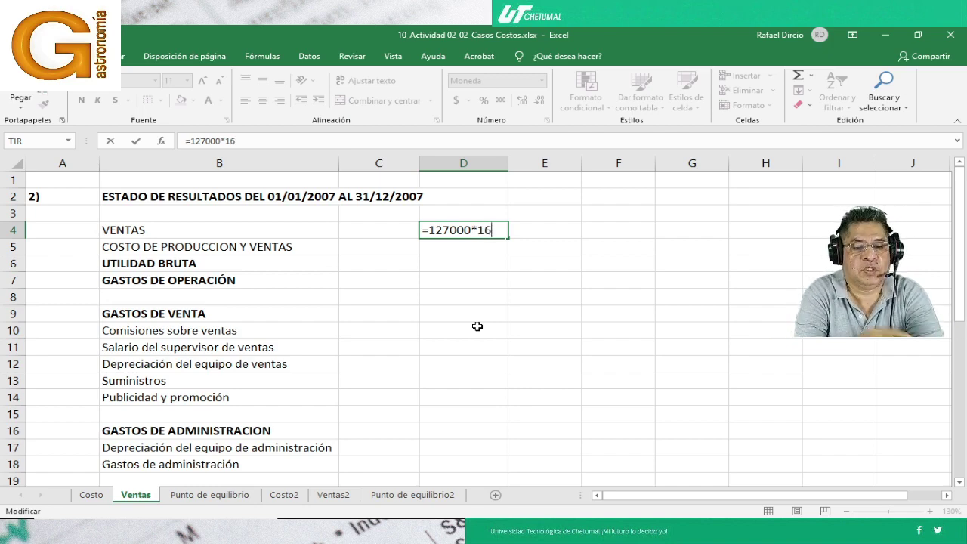
key(Return)
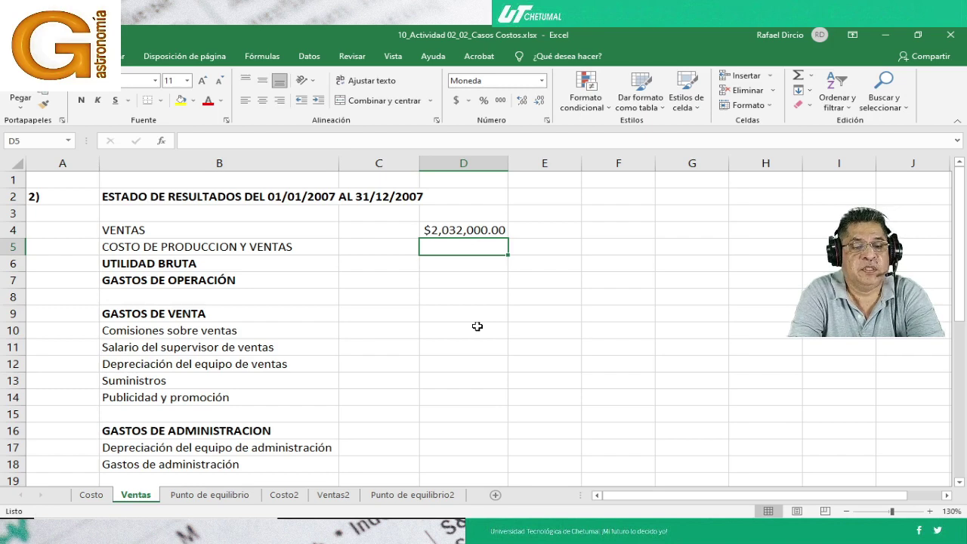
Link the COSTO DE PRODUCCION Y VENTAS amount in D5 to the Costo de Producción y Ventas total with =Costo!D39
key(Up)
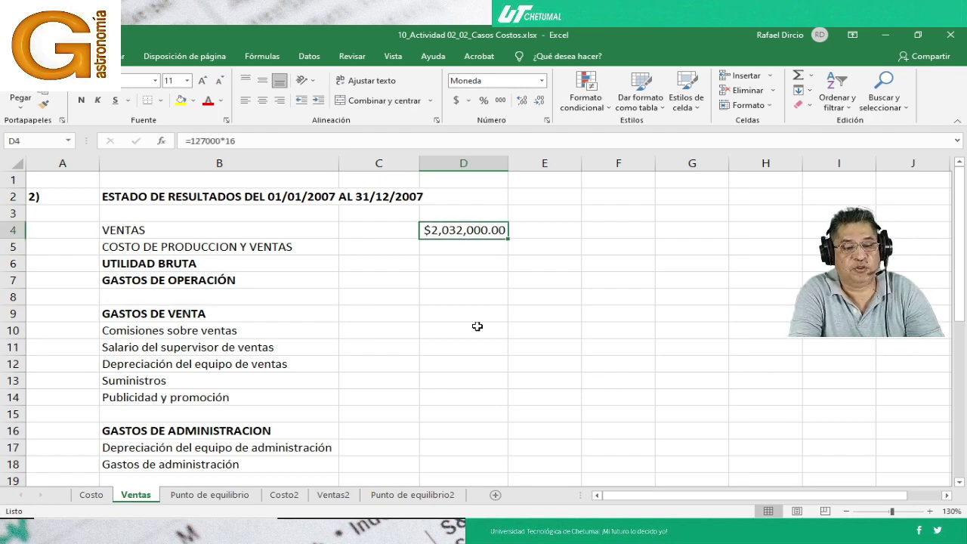
key(Down)
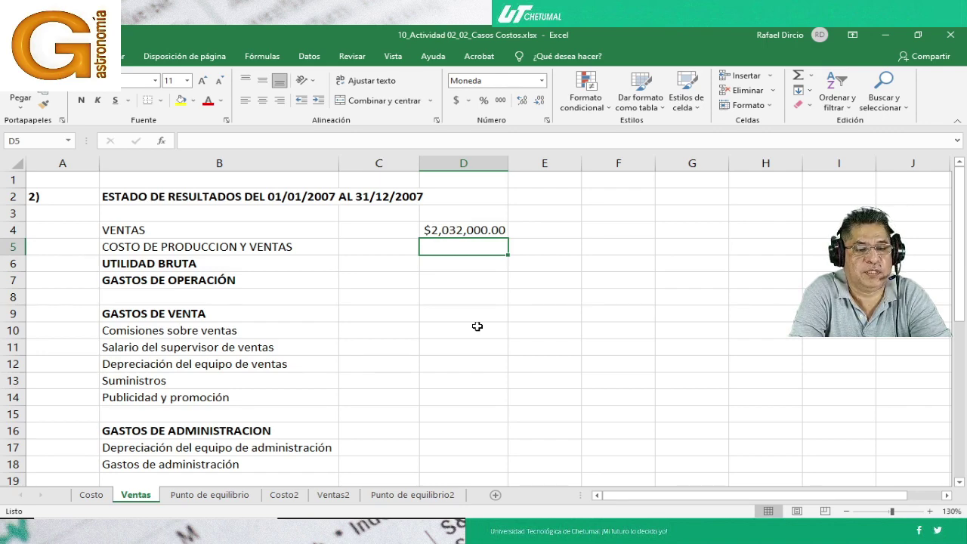
key(Up)
key(Down)
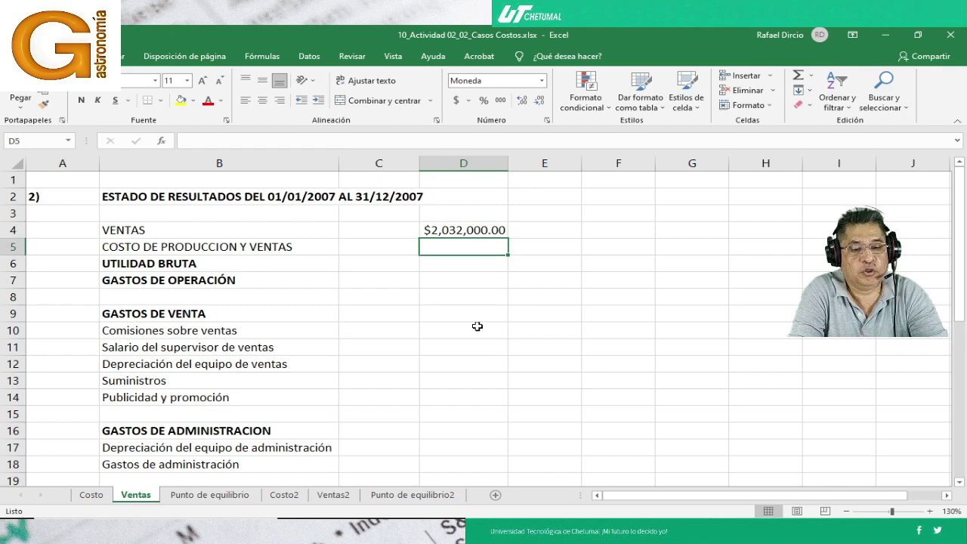
text(=)
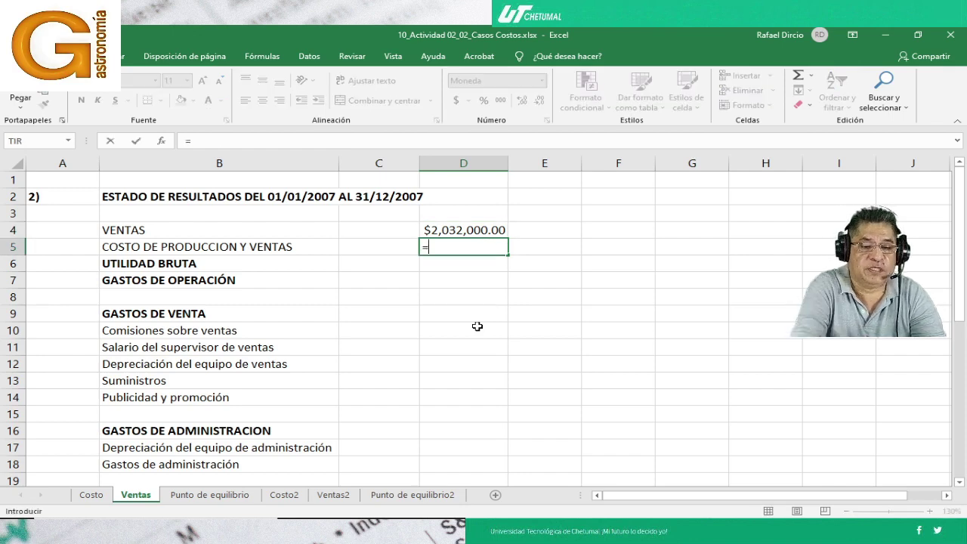
click(92, 495)
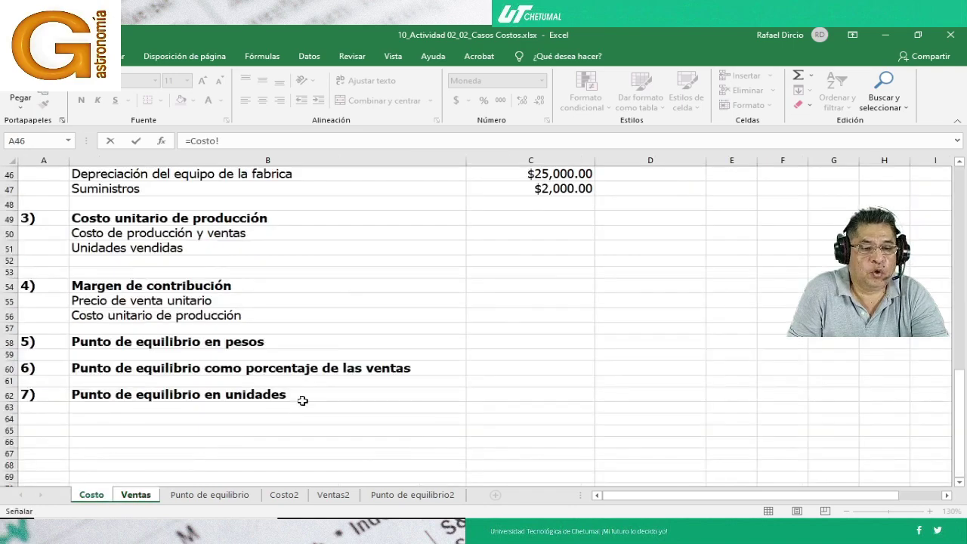
scroll(345, 386, up, 4)
scroll(348, 385, up, 1)
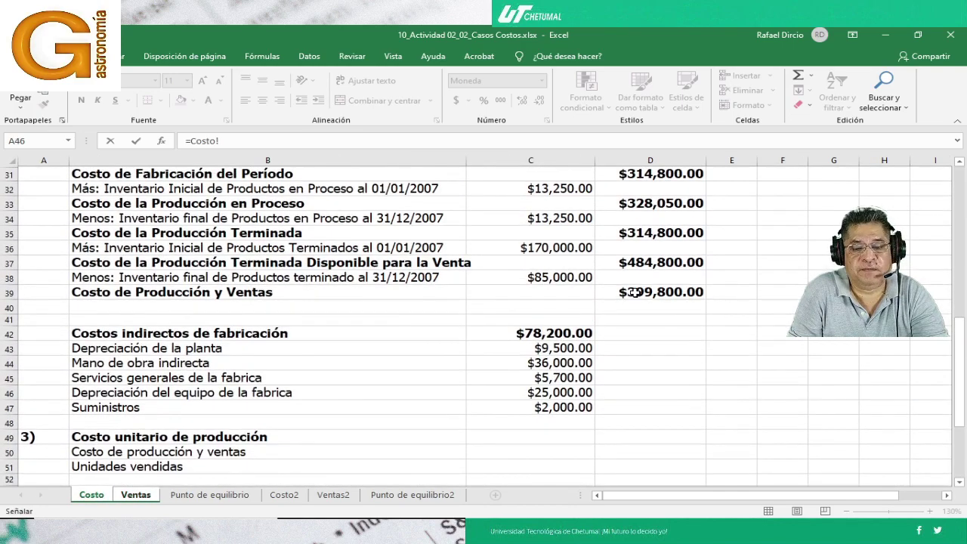
click(631, 293)
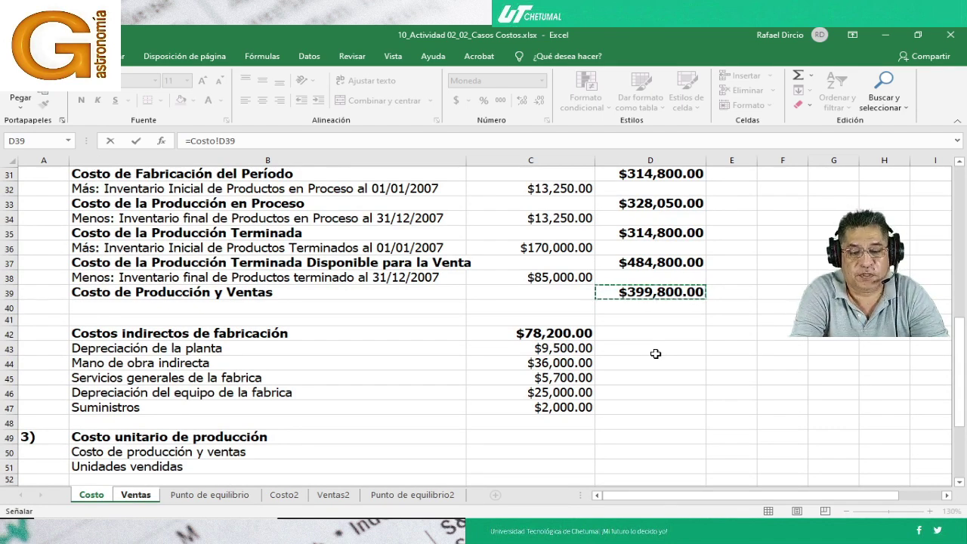
key(Return)
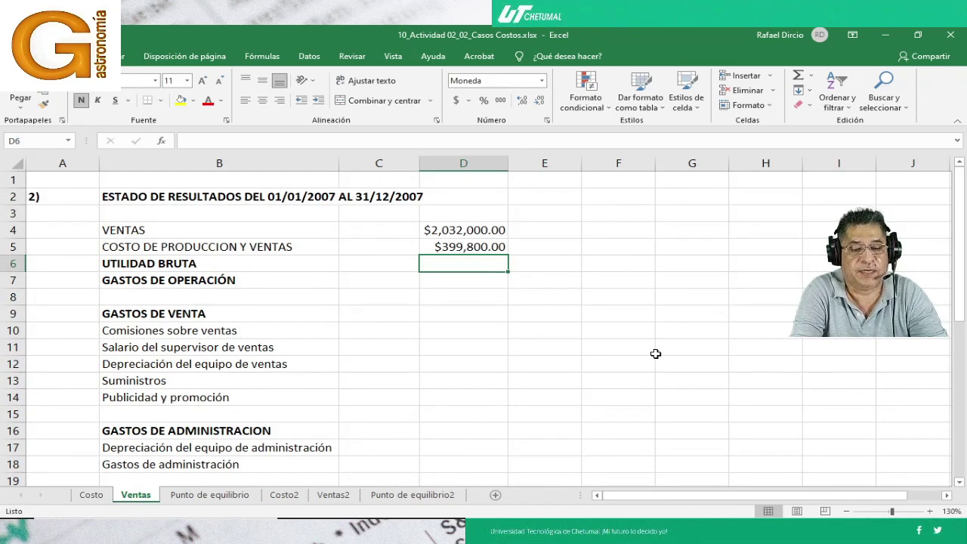
Calculate UTILIDAD BRUTA in E6 with the formula =D4-D5 and make the amount bold
key(Up)
key(Up)
key(Down)
key(Down)
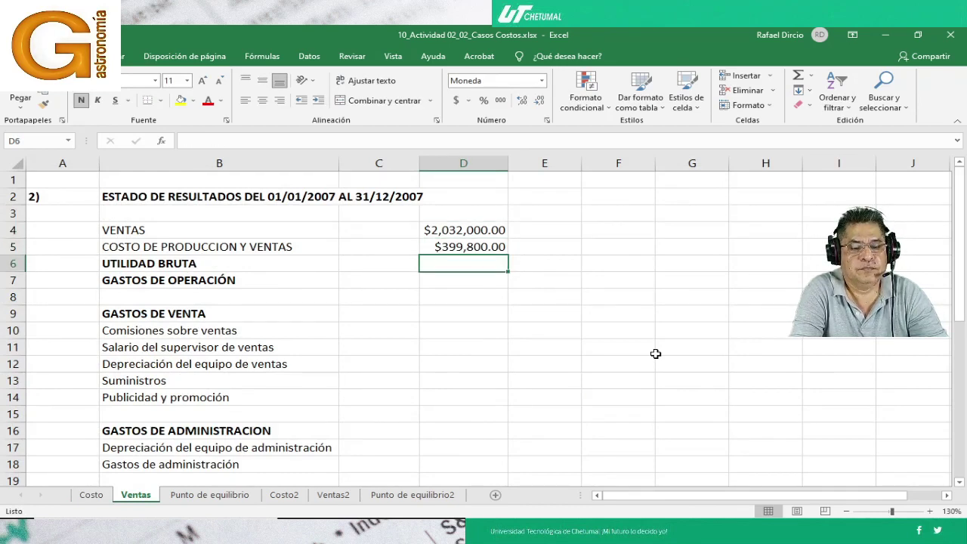
key(Right)
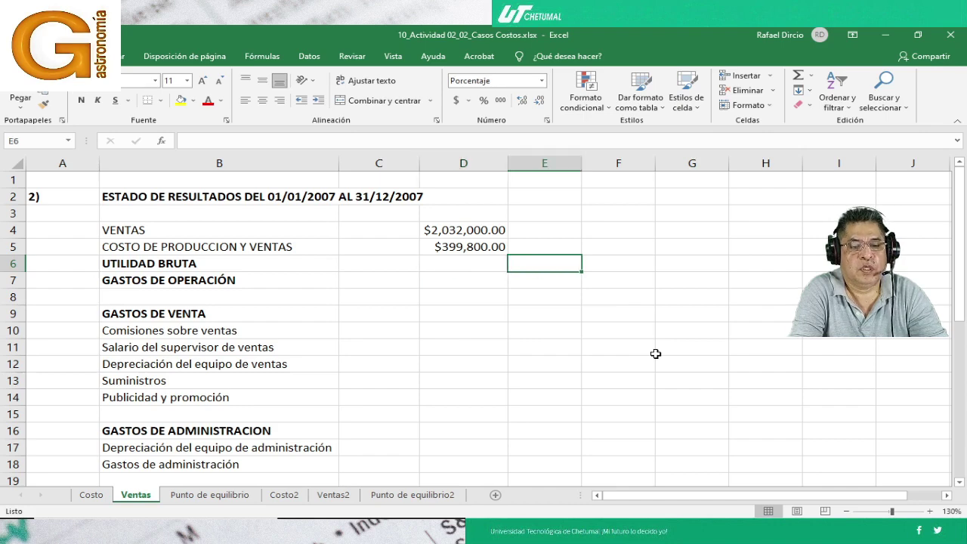
key(Left)
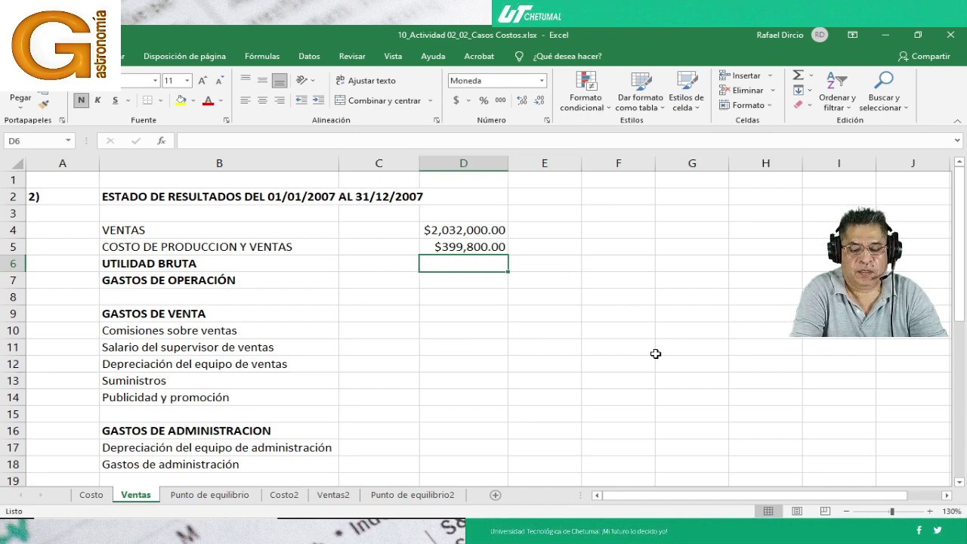
key(Right)
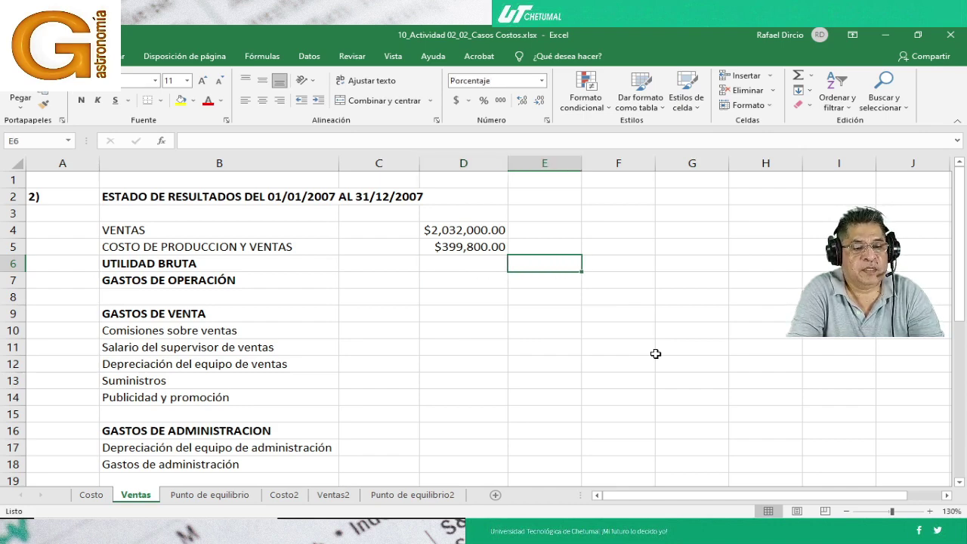
text(=)
key(Up)
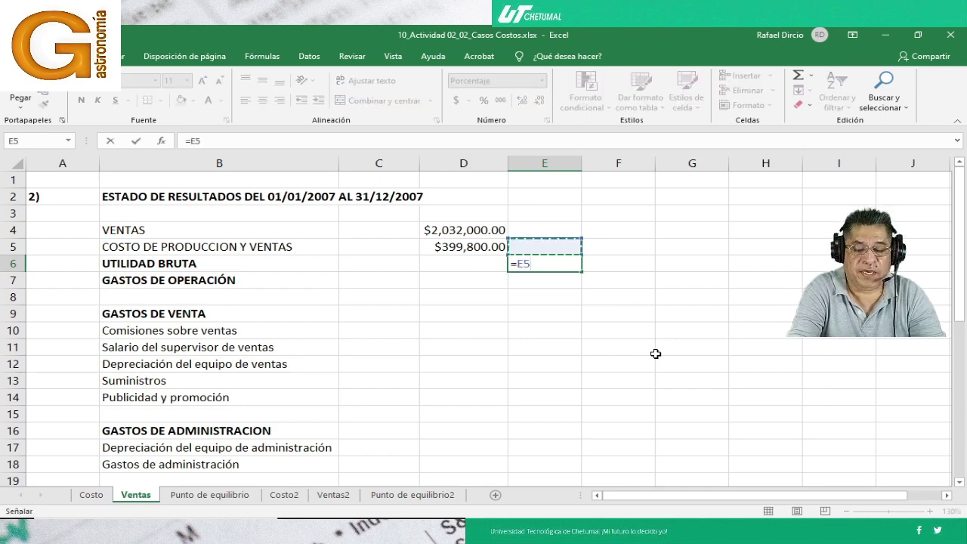
key(Up)
key(Left)
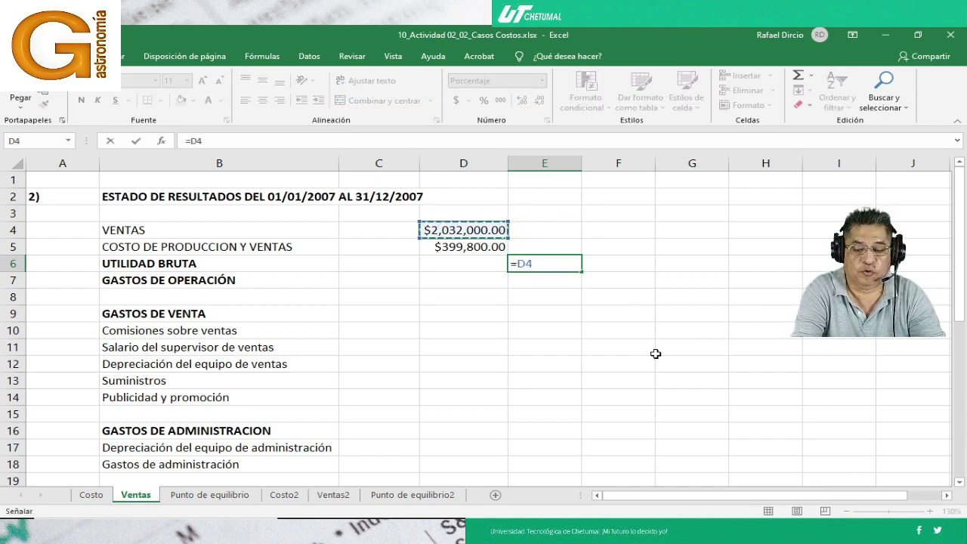
text(-)
key(Up)
key(Left)
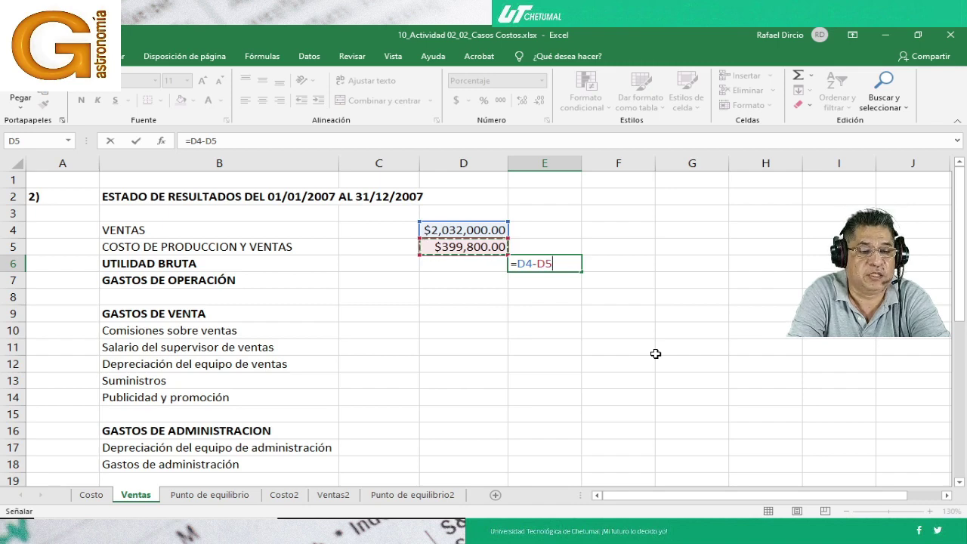
key(Return)
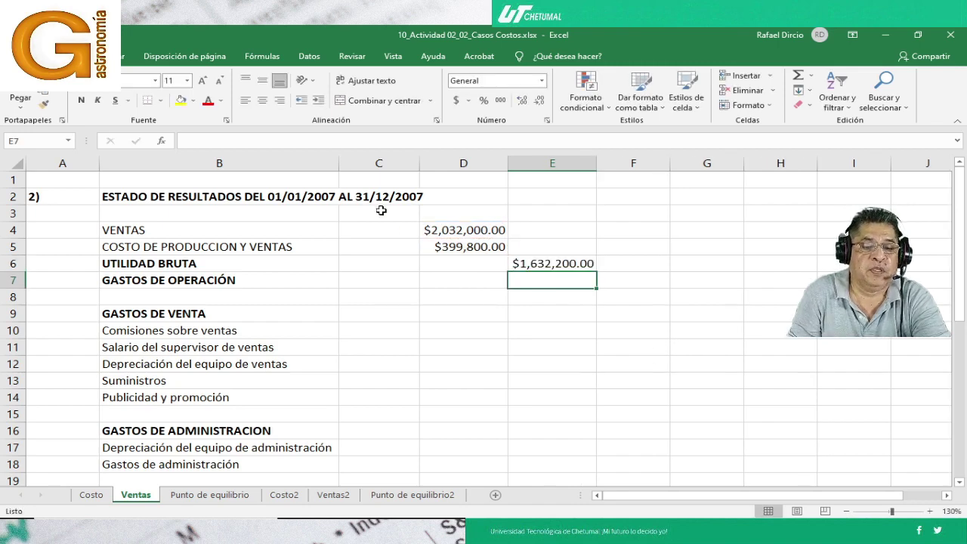
click(532, 263)
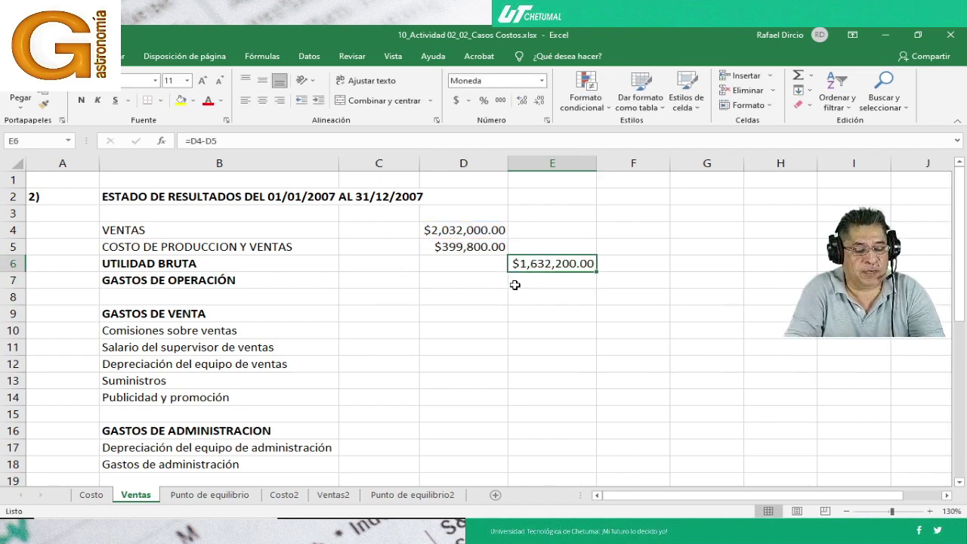
key(ctrl+n)
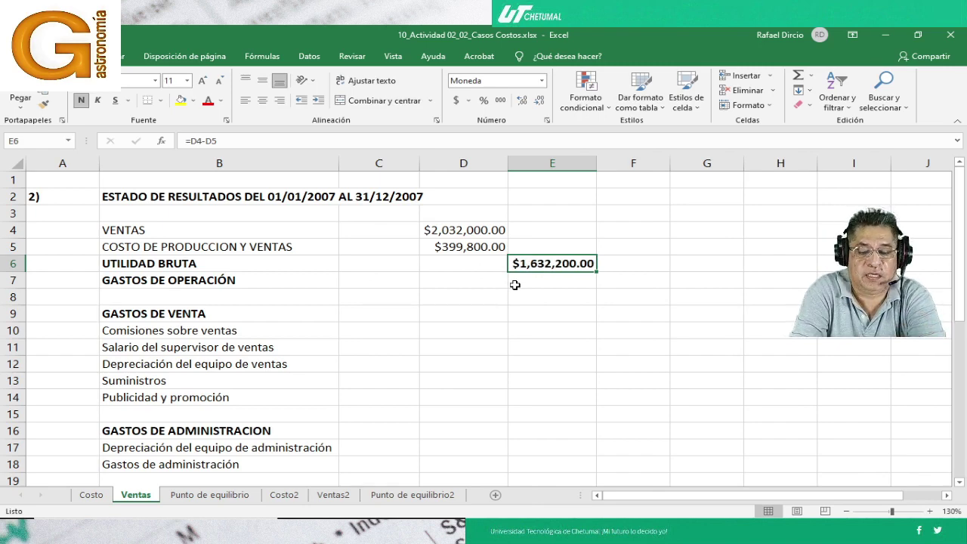
Review the expense sections from GASTOS DE OPERACIÓN down to UTILIDAD ANTES DE IMPUESTOS, ending on the Comisiones sobre ventas cell C10
click(514, 285)
key(Left)
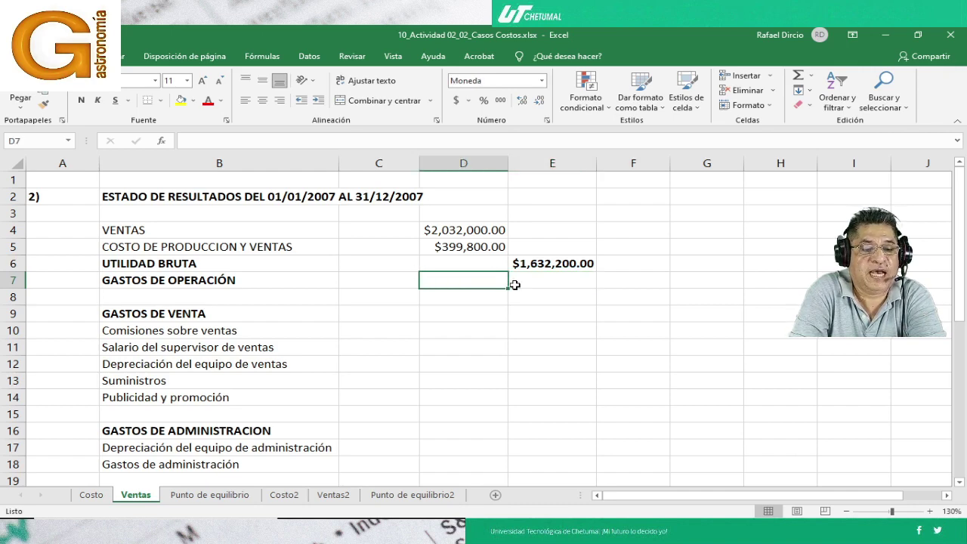
key(Down)
key(Down)
key(Down)
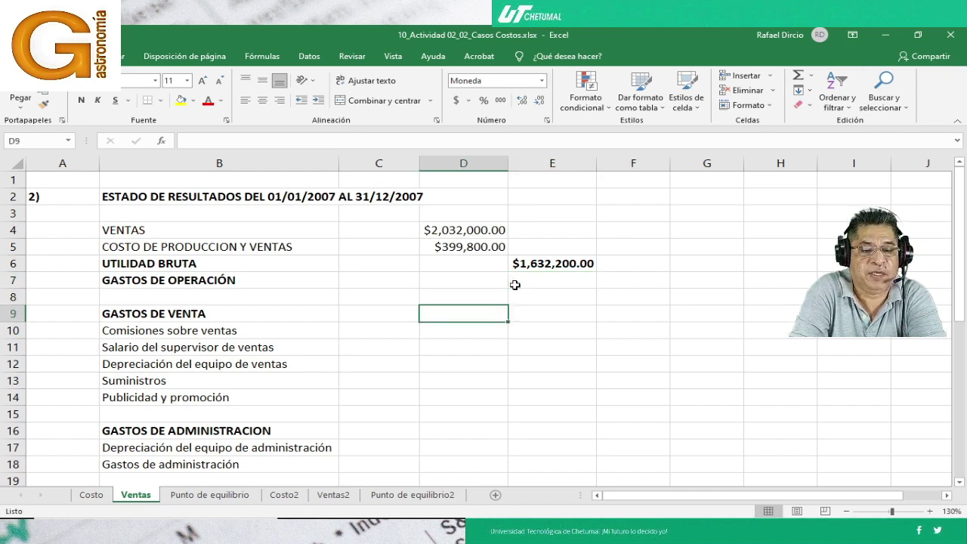
key(Left)
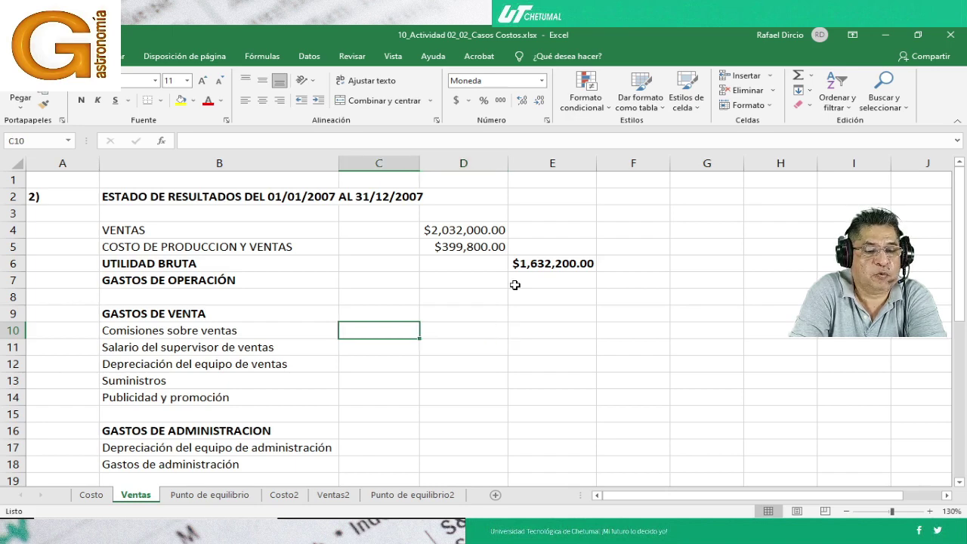
key(Down)
key(Down)
key(Down)
key(Down)
key(Down)
key(Down)
key(Down)
key(Down)
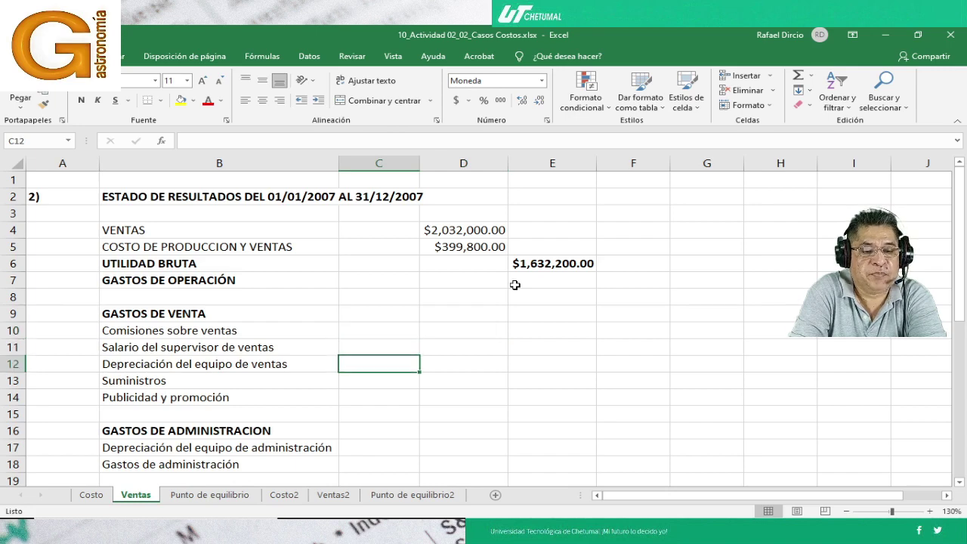
key(Down)
key(Down)
key(Down)
key(Down)
key(Down)
key(Down)
key(Down)
key(Down)
key(Down)
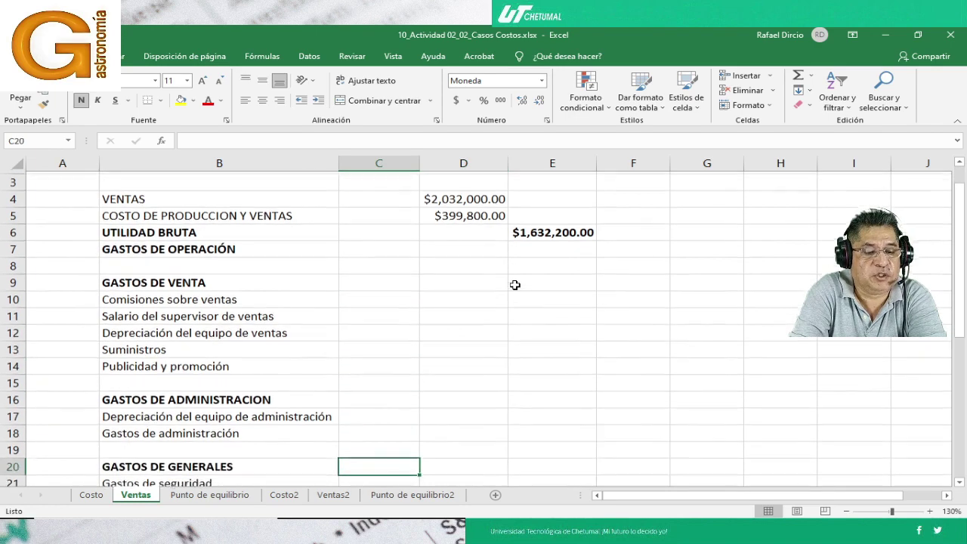
key(Down)
key(Down)
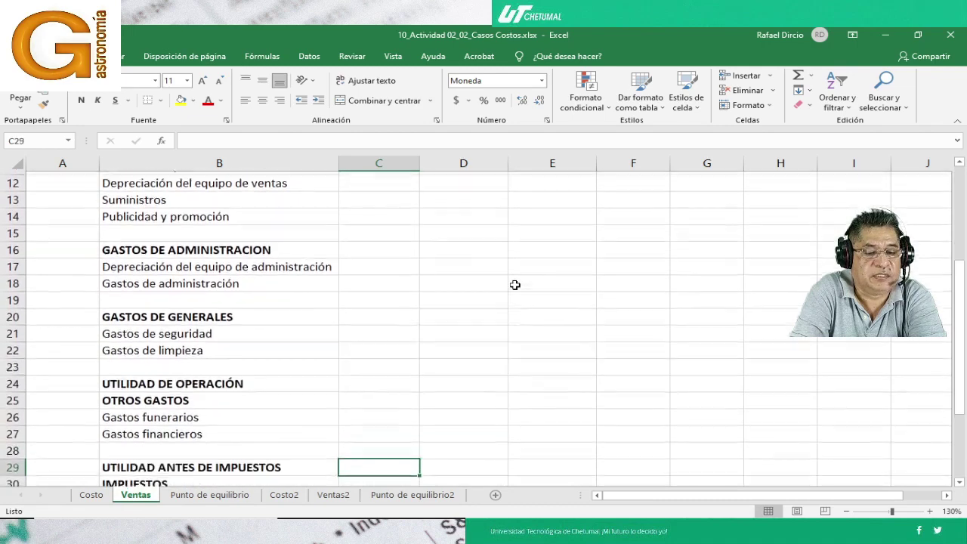
key(Up)
key(Up)
key(Up)
key(Up)
key(Up)
key(Up)
key(Up)
key(Up)
key(Up)
key(Up)
key(Up)
key(Up)
key(Up)
key(Up)
key(Up)
key(Up)
key(Up)
key(Up)
key(Up)
key(Up)
key(Up)
key(Up)
key(Up)
key(Up)
key(Up)
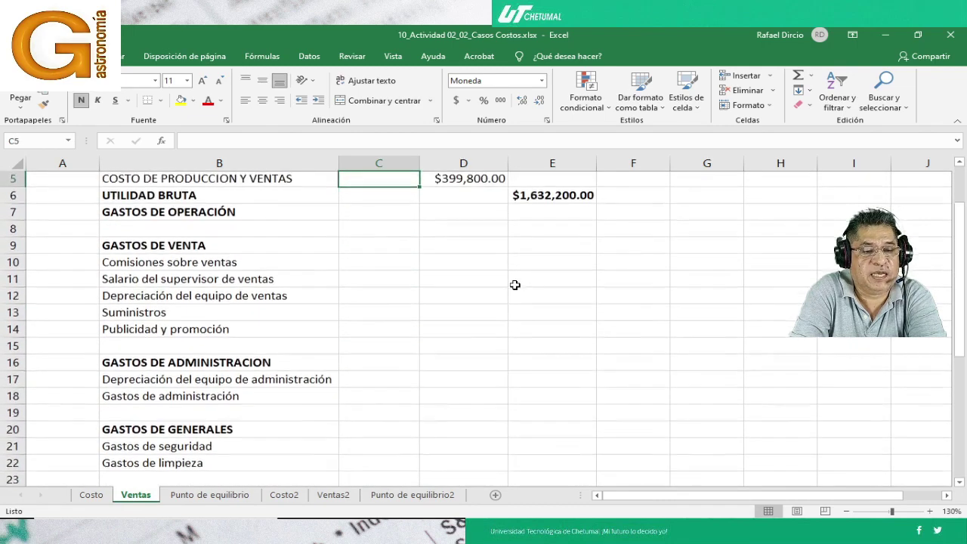
key(Down)
key(Down)
key(Down)
key(Down)
key(Down)
key(Down)
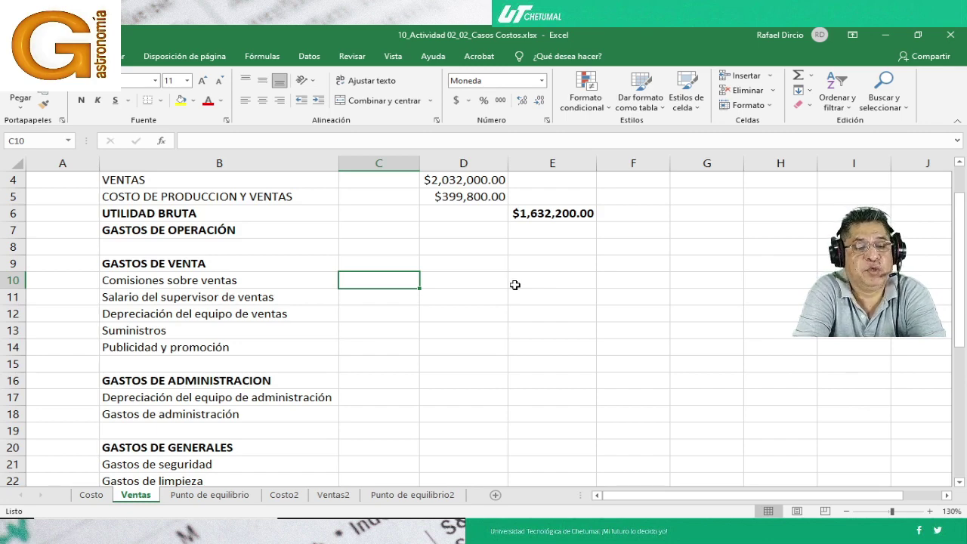
Open the UTILIDAD BRUTA formula in E6 to examine which cells it subtracts
scroll(515, 285, up, 1)
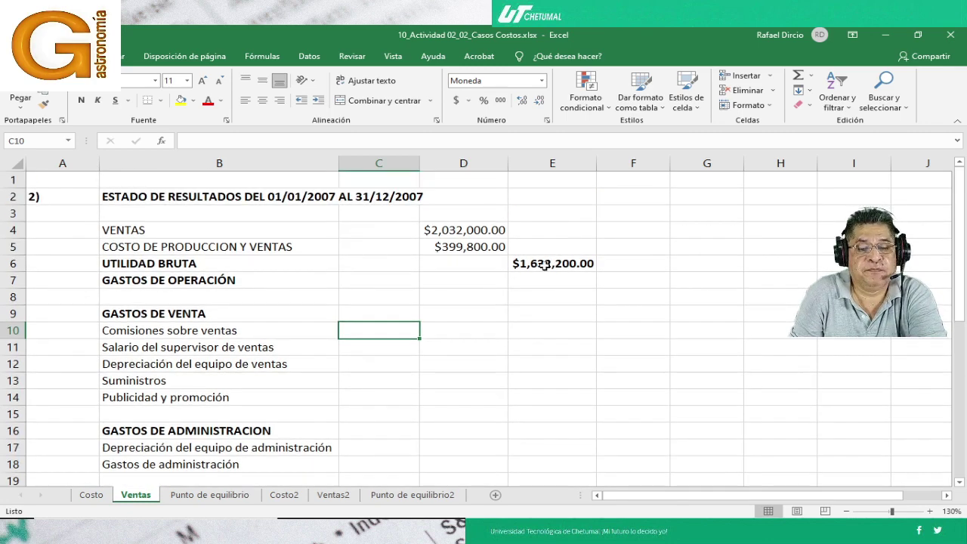
click(544, 263)
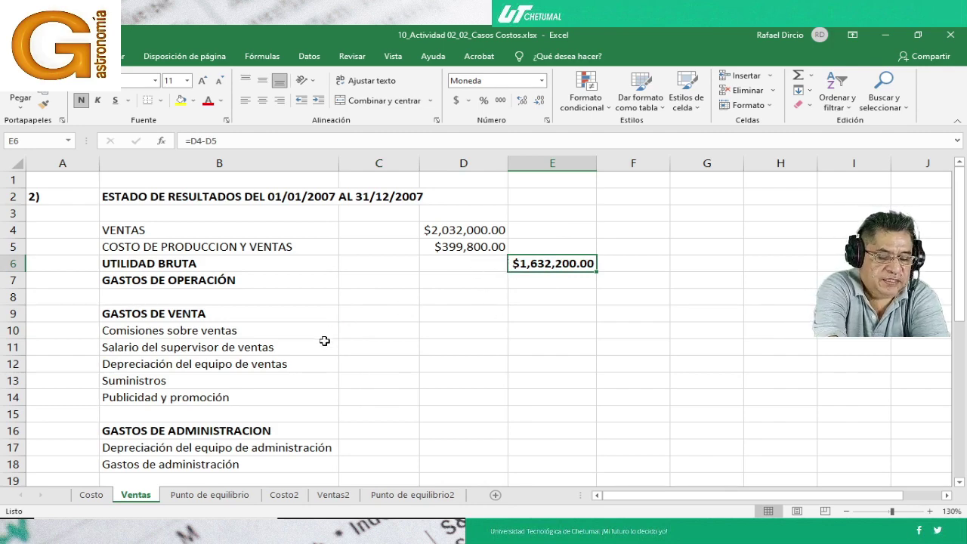
key(F2)
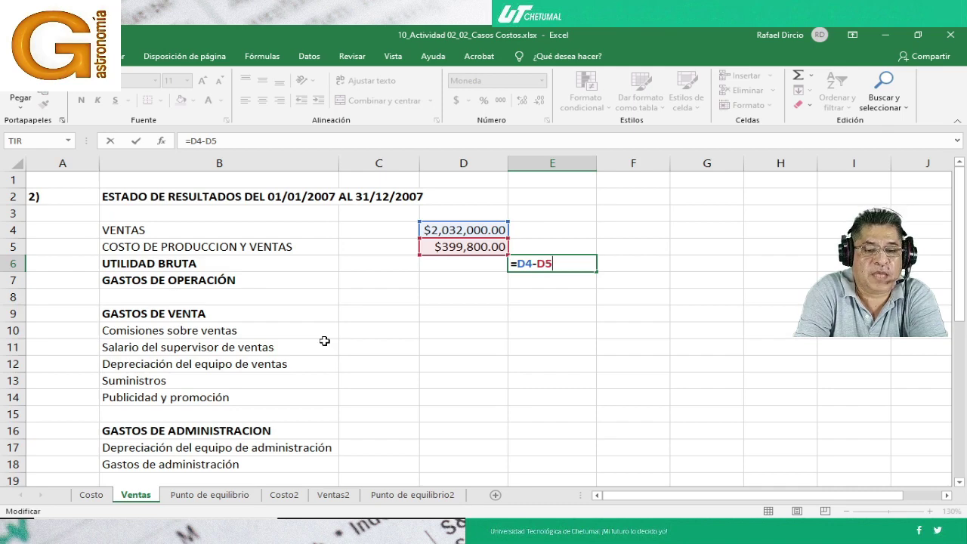
Check the formulas behind gross profit, sales, and cost of production and sales in the income statement
key(Return)
key(Up)
key(Up)
key(Up)
key(Left)
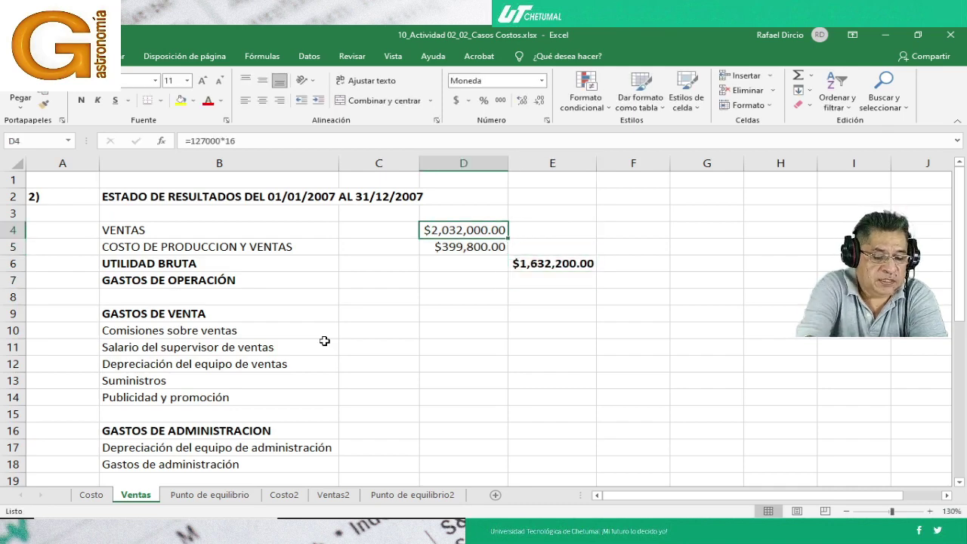
key(F2)
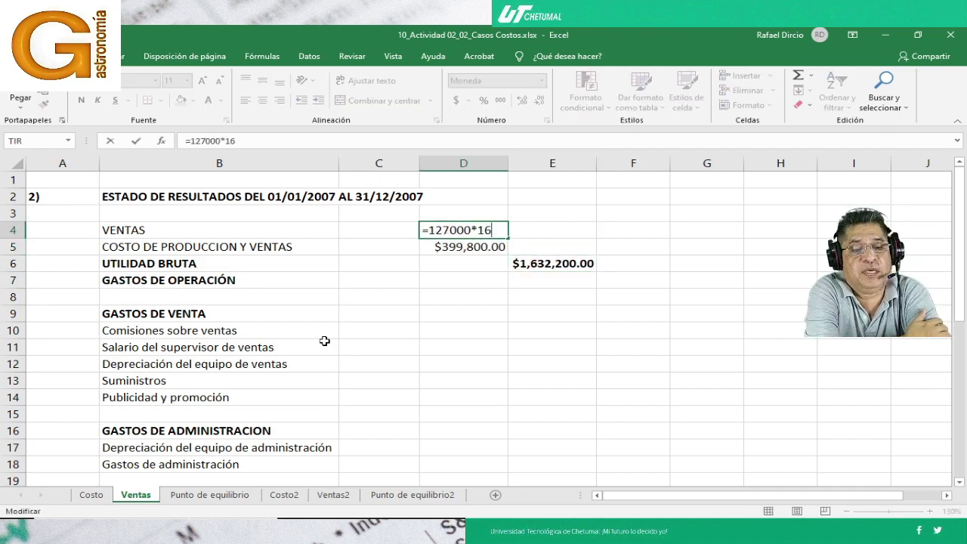
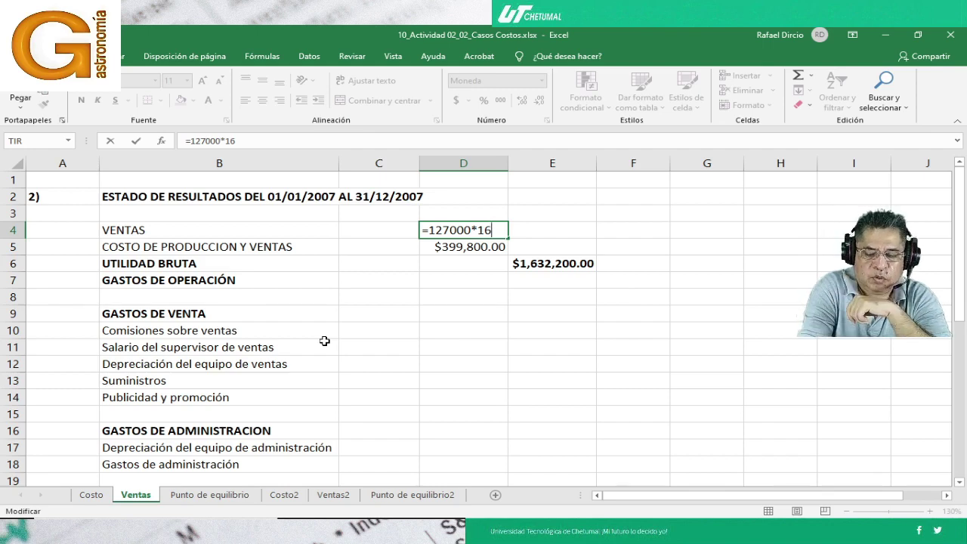
key(Return)
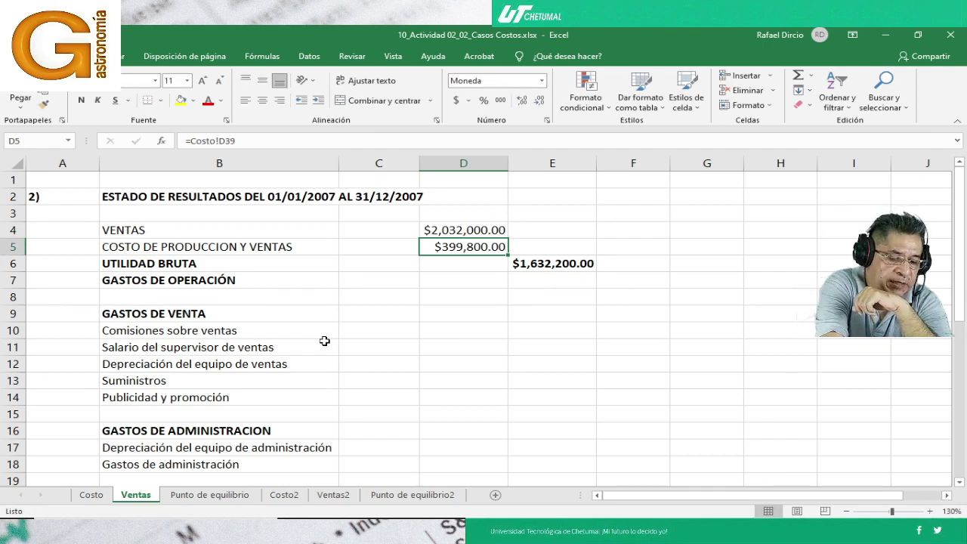
key(F2)
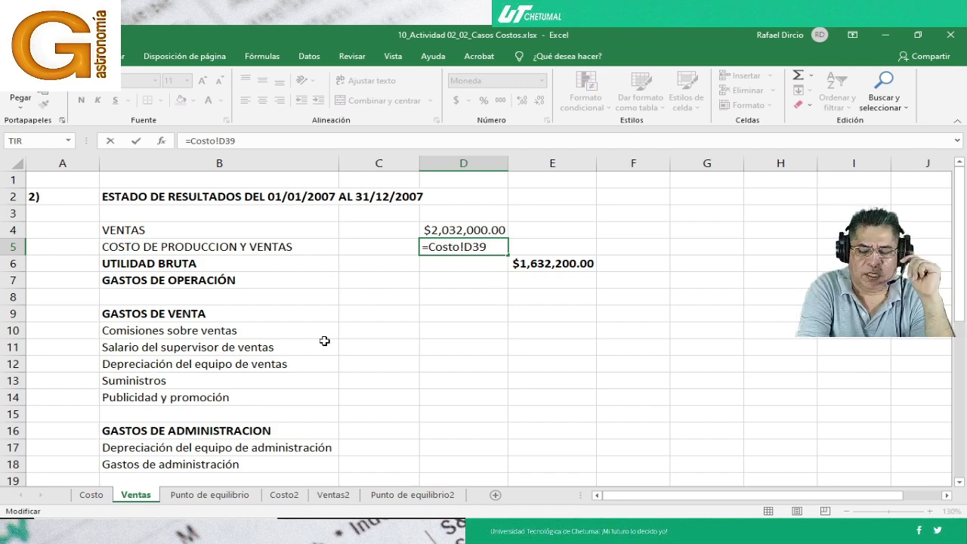
key(Return)
Select the amount cell for Comisiones sobre ventas, then switch to the case PDF in Adobe Acrobat and examine case 1's selling expense balances
key(Down)
key(Down)
key(Down)
key(Down)
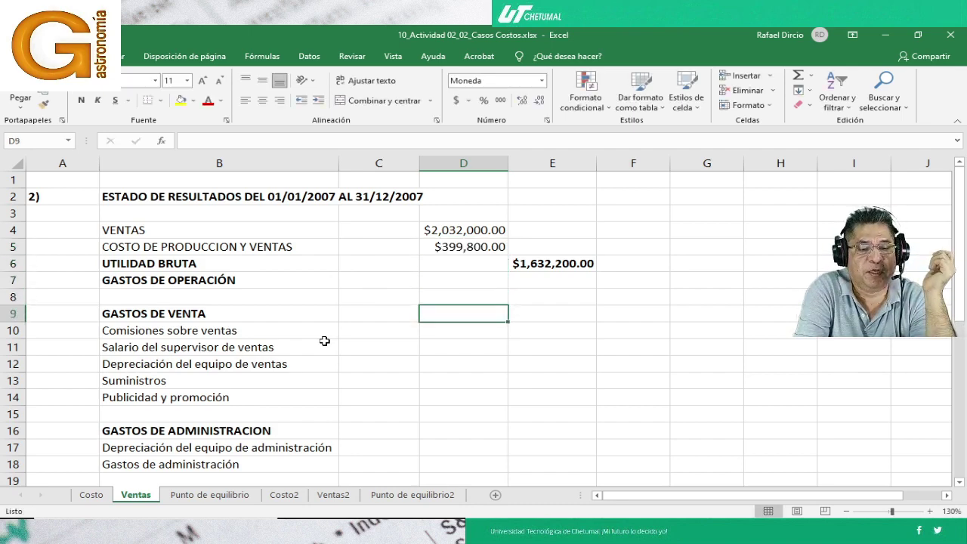
key(Left)
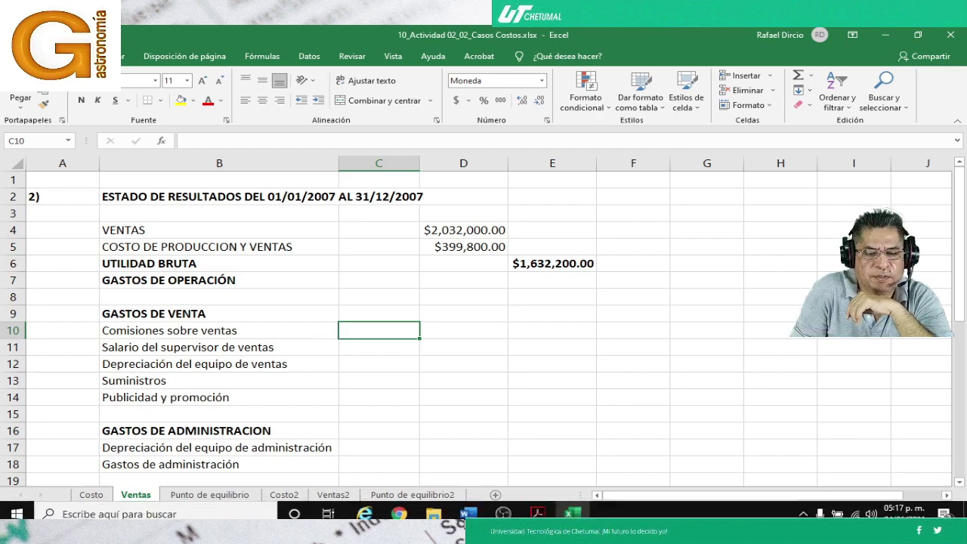
click(537, 508)
scroll(478, 390, up, 15)
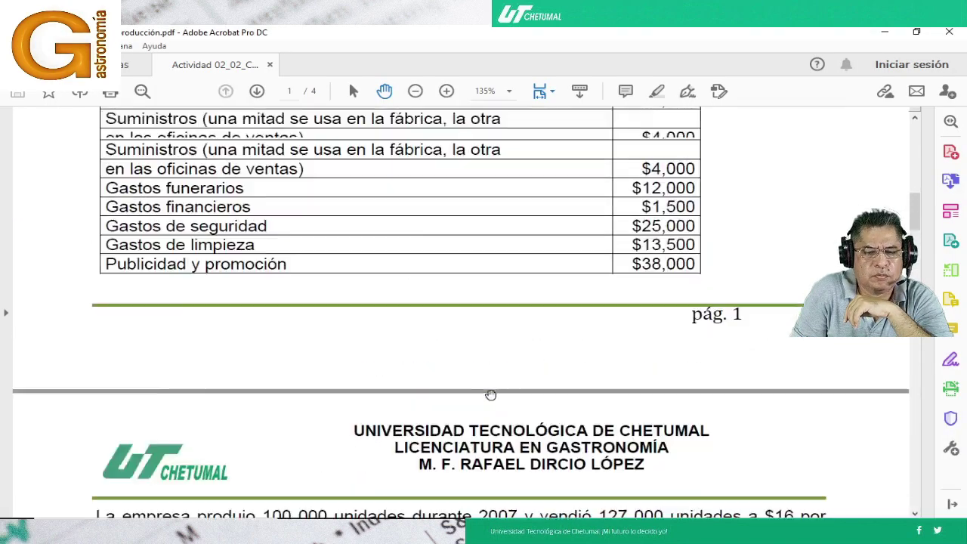
scroll(478, 390, up, 3)
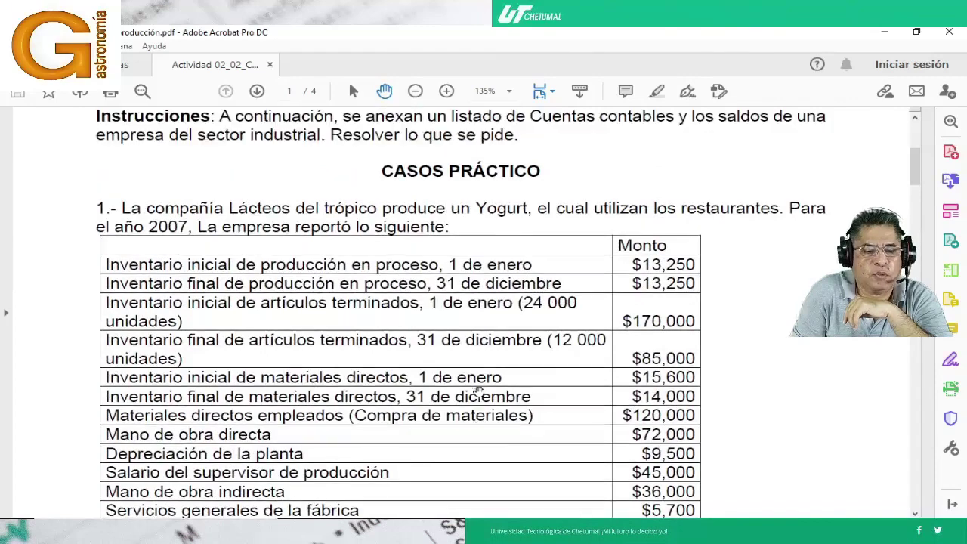
scroll(477, 390, down, 5)
scroll(478, 388, down, 2)
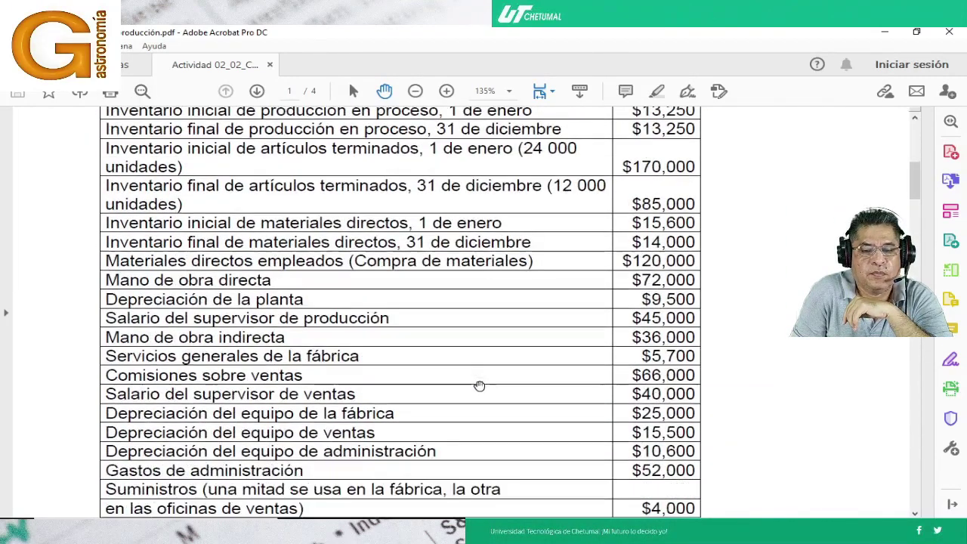
scroll(252, 317, down, 1)
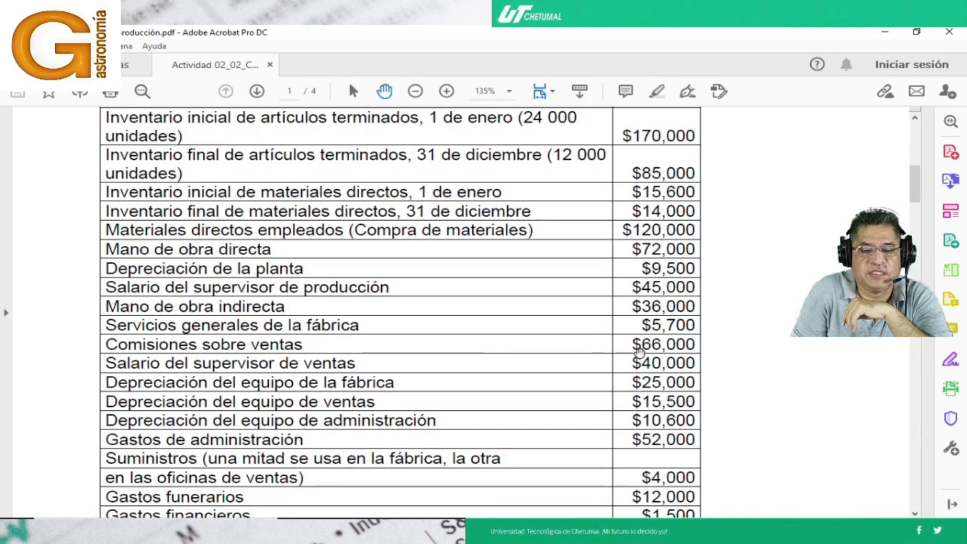
Review the sales data and questions of case 1, the account balances of case 2, and case 1's selling expense amounts
scroll(638, 359, down, 15)
scroll(616, 345, down, 19)
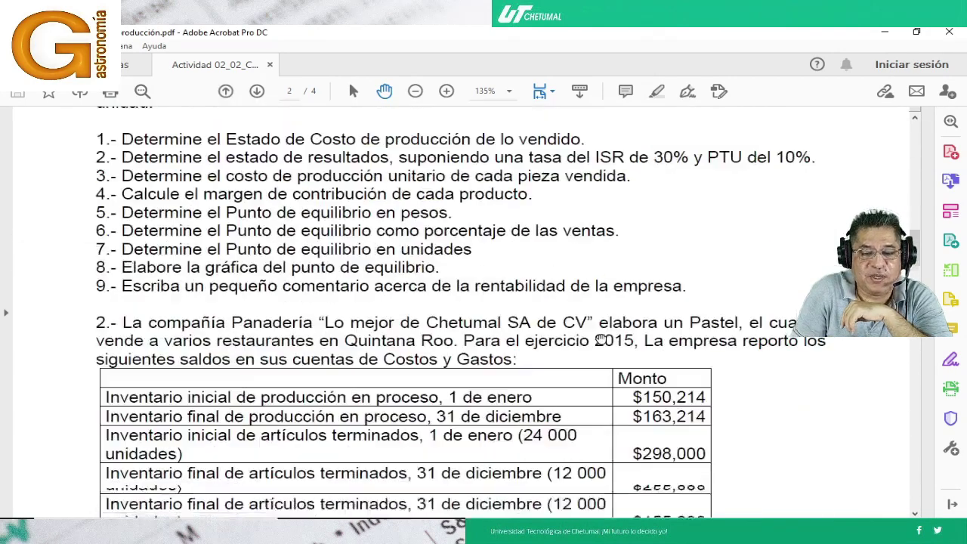
scroll(595, 336, up, 20)
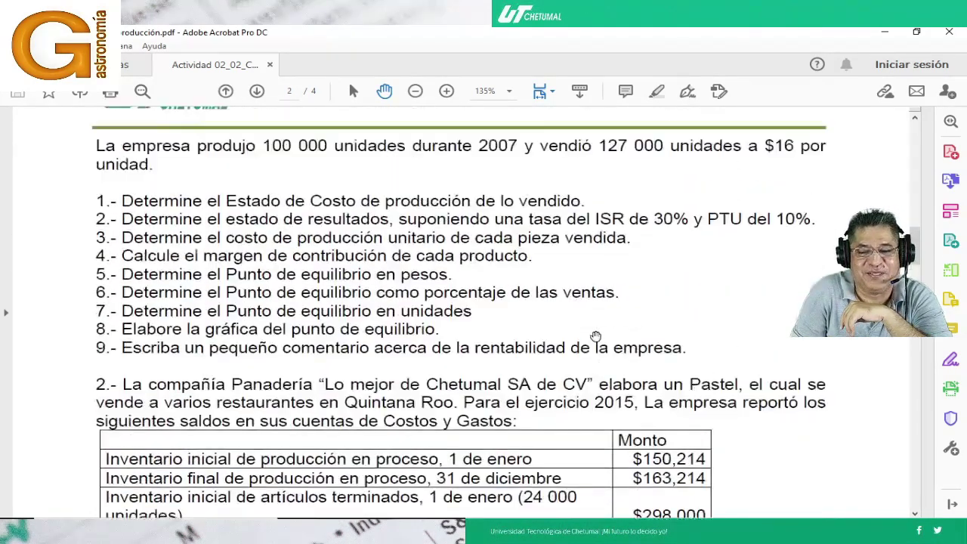
scroll(595, 336, up, 7)
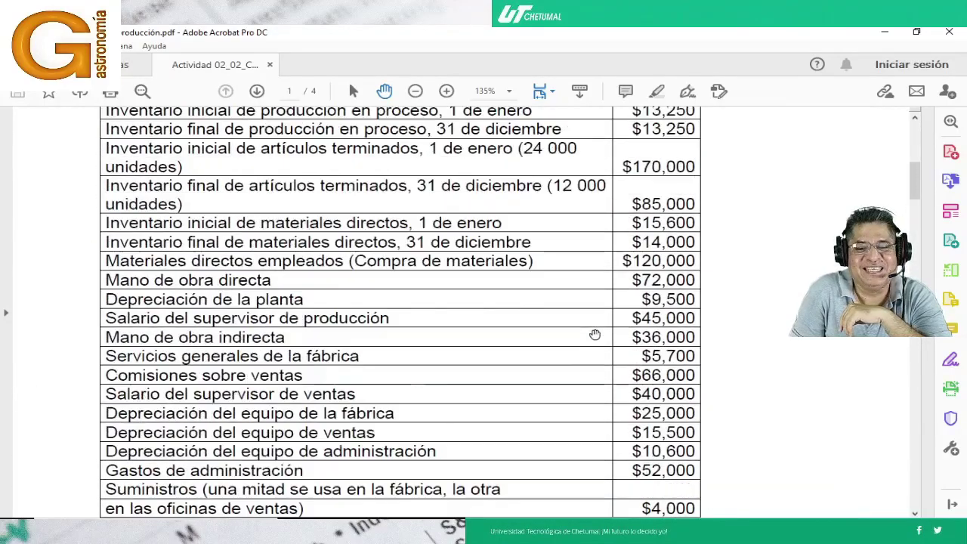
scroll(585, 329, down, 1)
scroll(585, 328, up, 1)
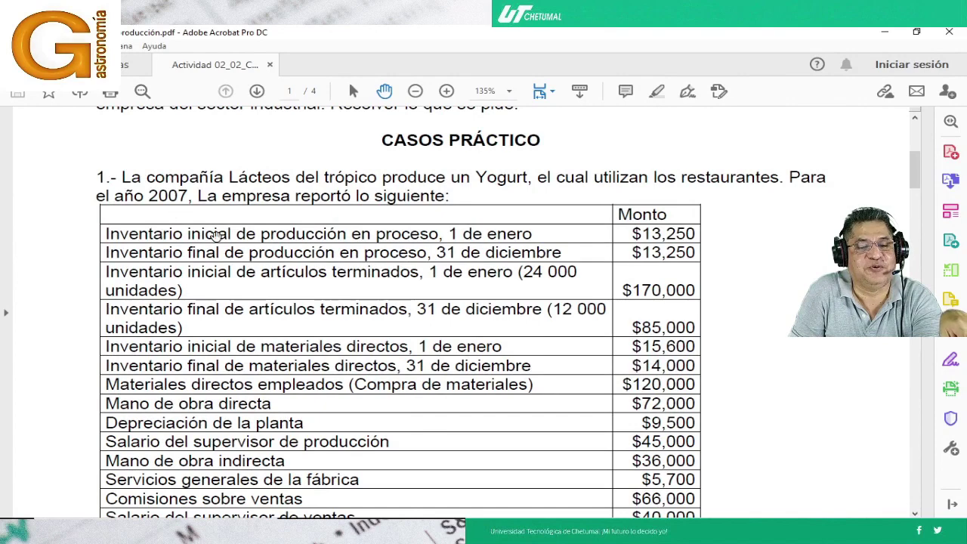
scroll(212, 237, down, 20)
scroll(212, 236, down, 8)
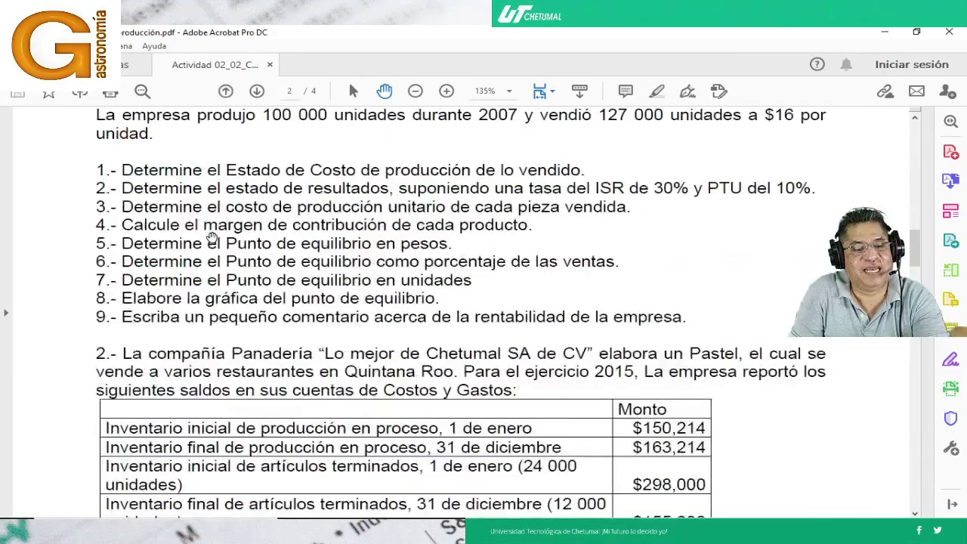
scroll(290, 316, down, 2)
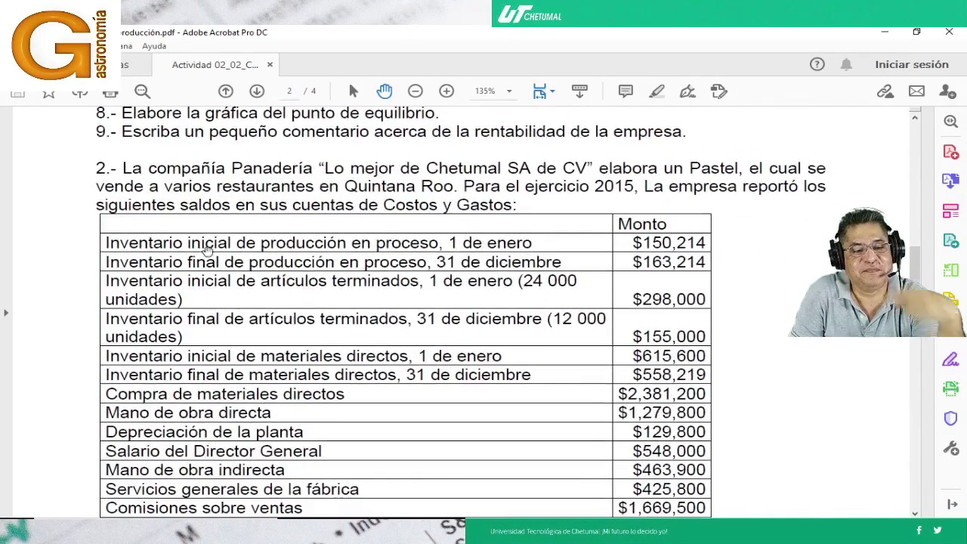
scroll(341, 253, down, 4)
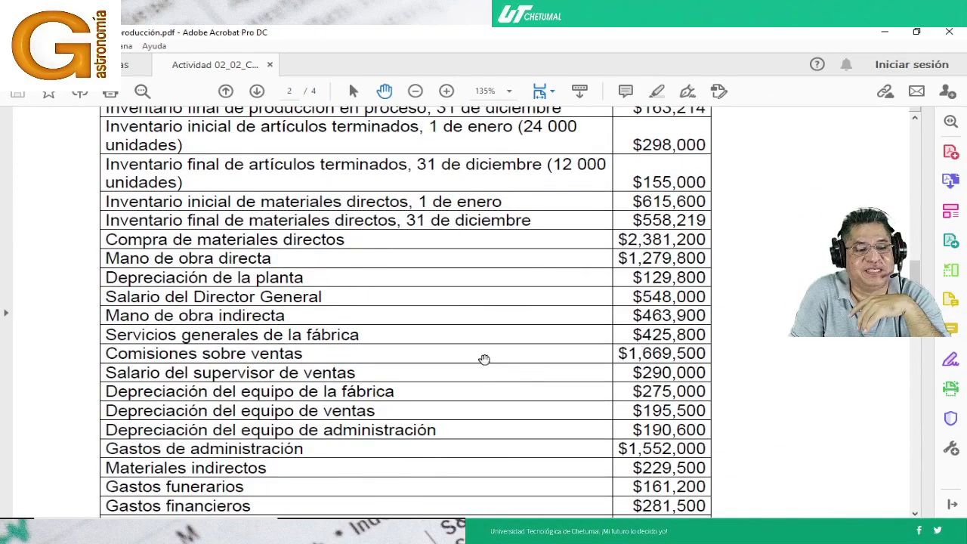
scroll(480, 357, up, 6)
scroll(477, 351, up, 20)
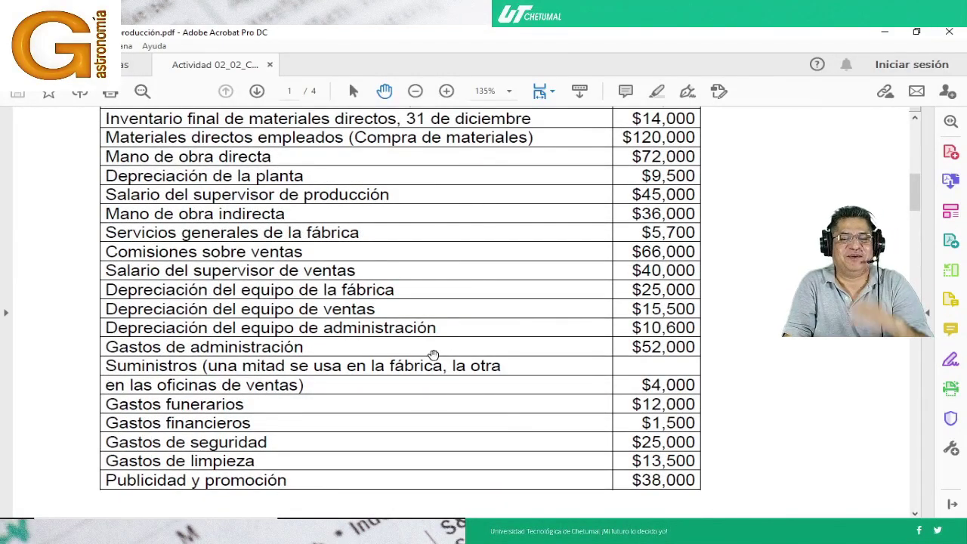
scroll(434, 330, up, 1)
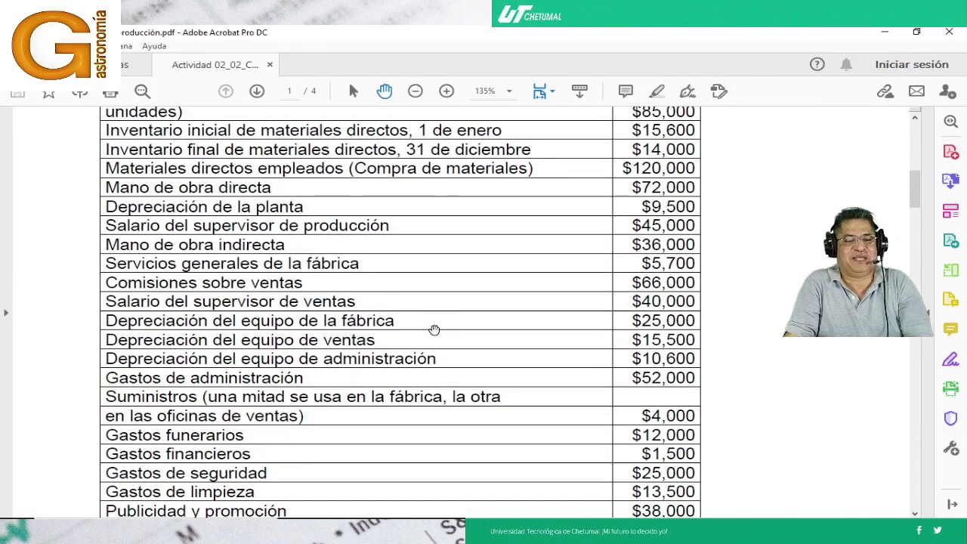
scroll(434, 330, up, 2)
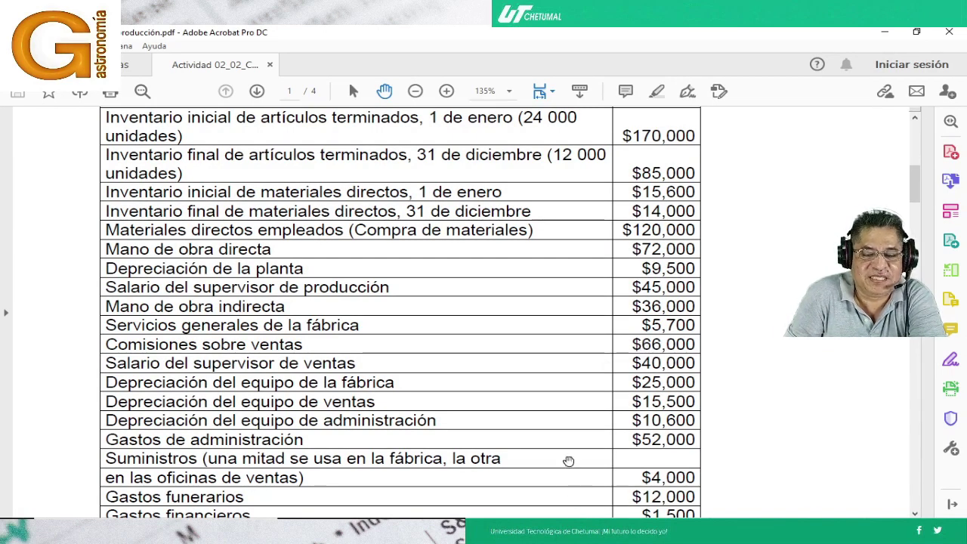
Switch back to the Excel workbook and enter 66,000 for Comisiones sobre ventas in C10
mouse_move(567, 529)
click(576, 512)
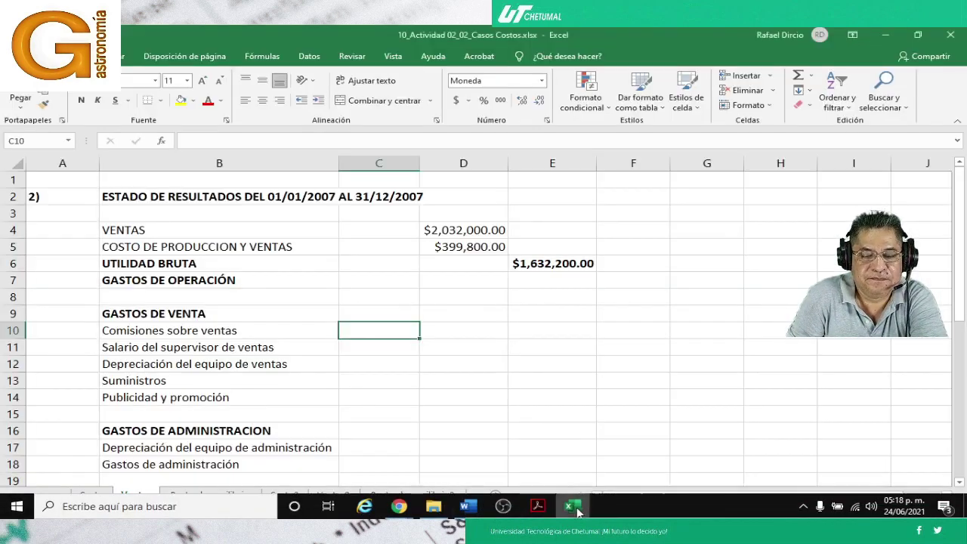
text(66)
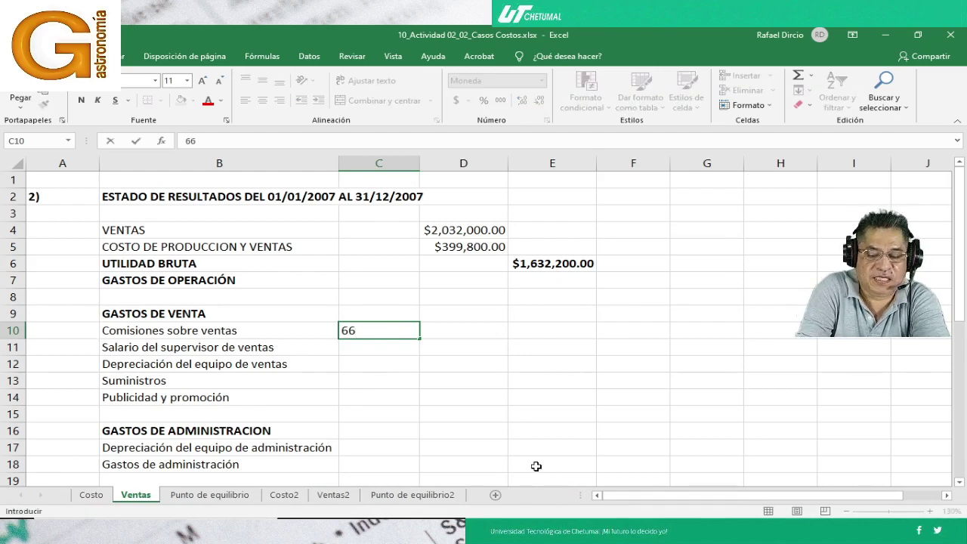
text(,000)
key(Return)
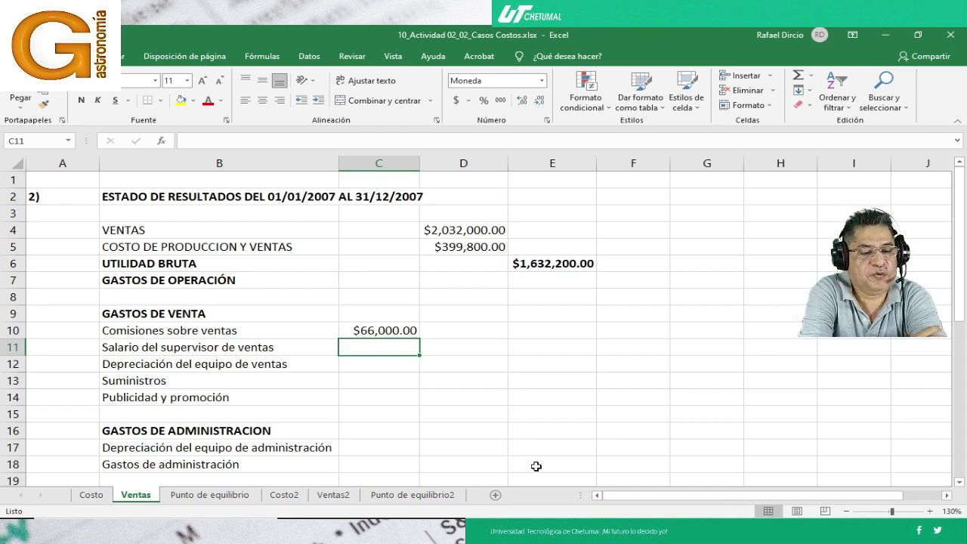
Enter 40000 for Salario del supervisor de ventas and 15500 for Depreciación del equipo de ventas in column C
text(40000)
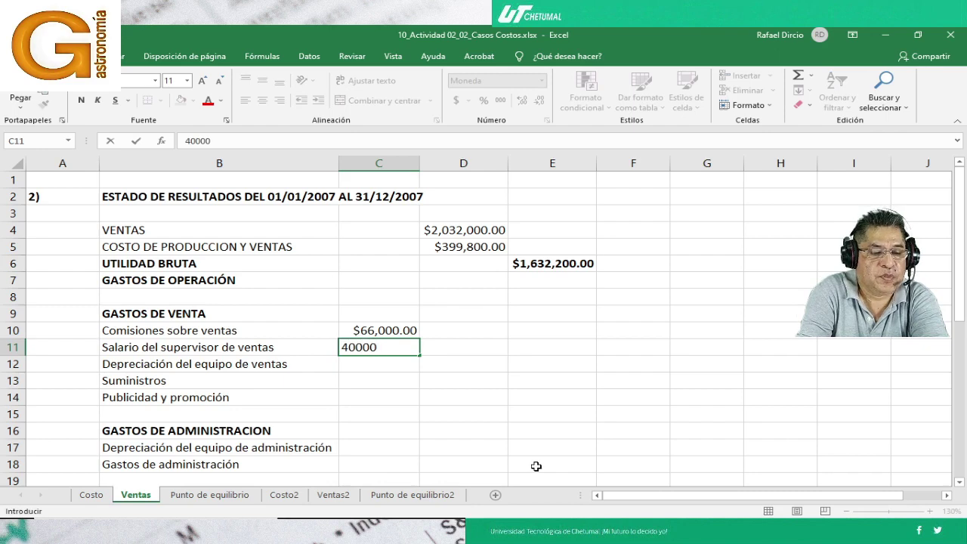
key(Return)
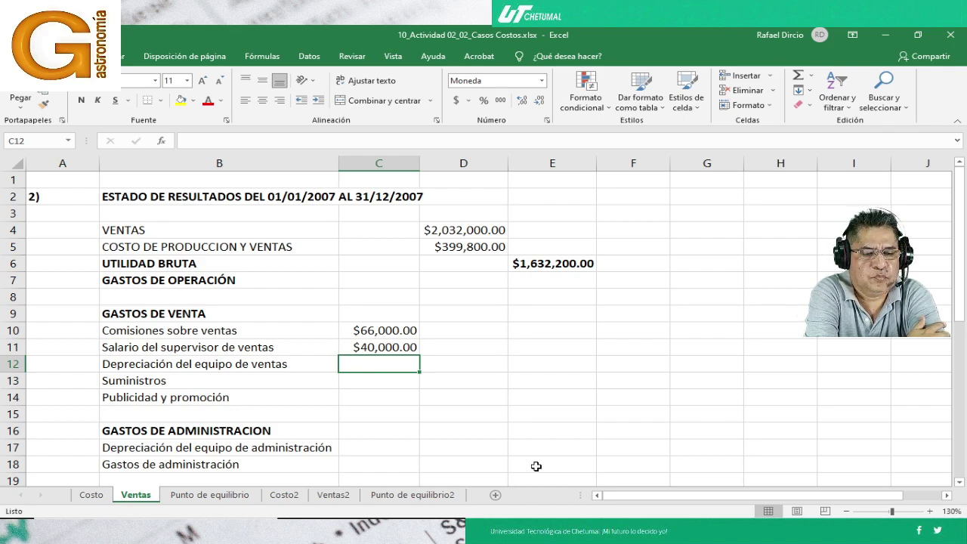
text(15)
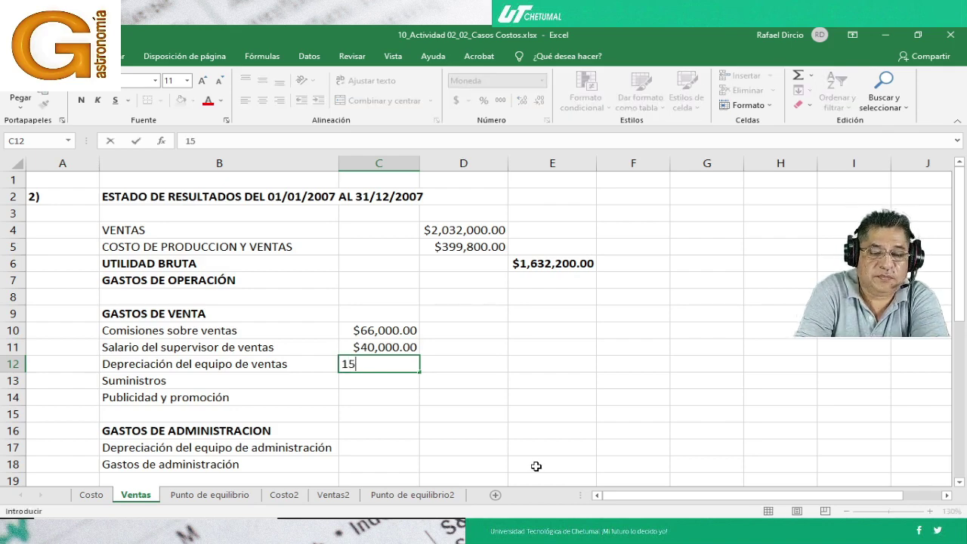
text(500)
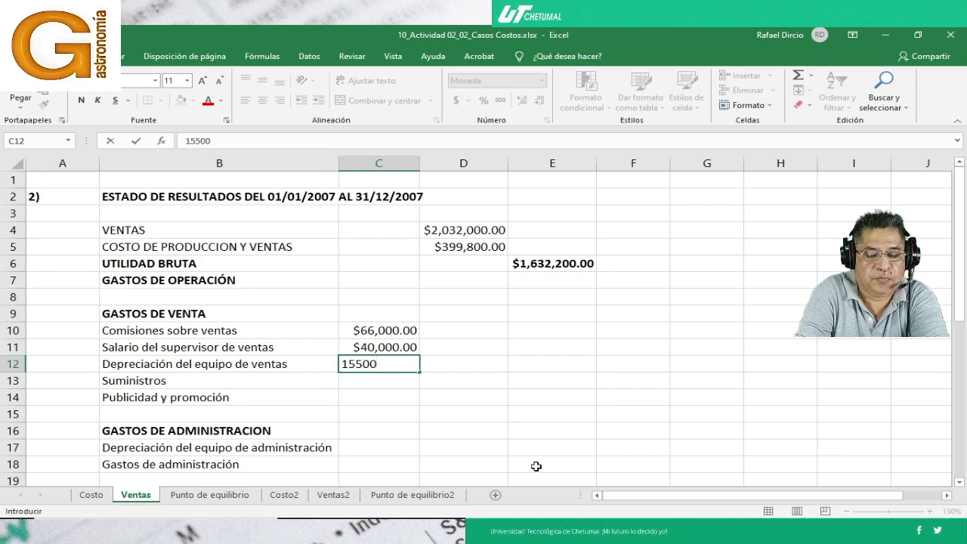
key(Return)
Enter 2000 for Suministros and 38000 for Publicidad y promoción in column C
text(2000)
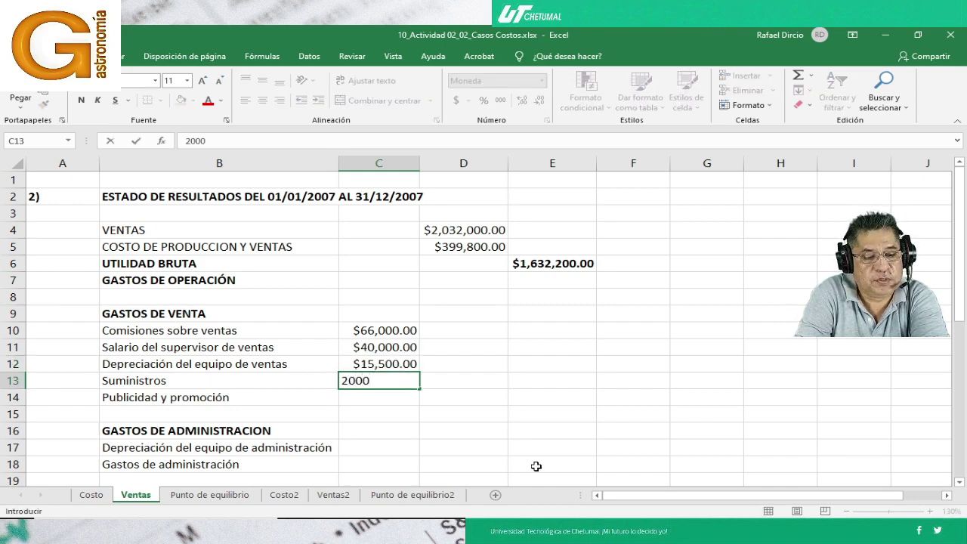
key(Return)
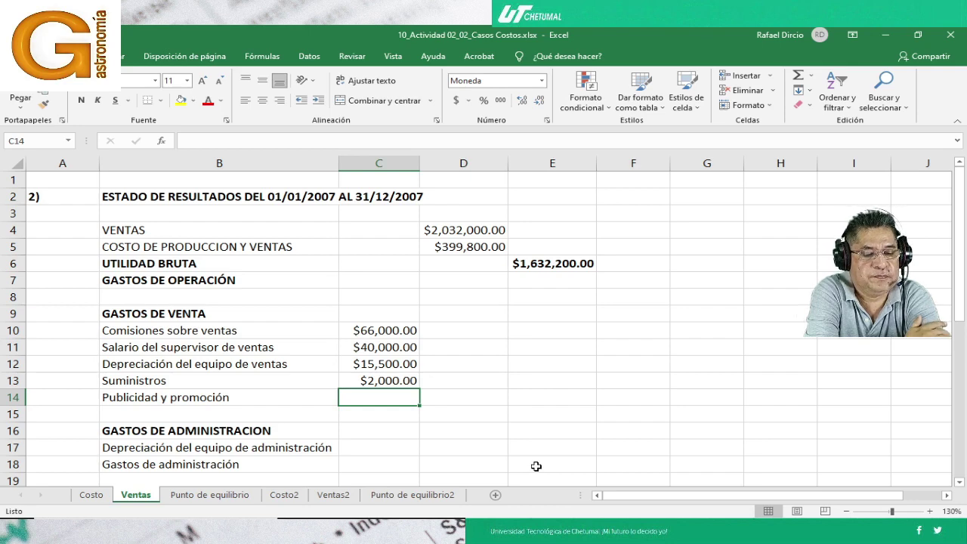
text(38,00)
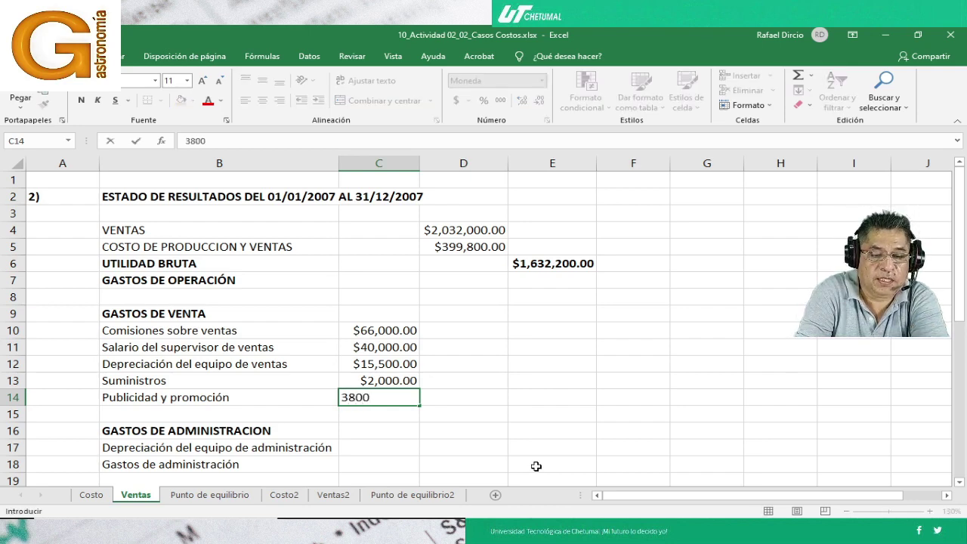
text(0)
key(Tab)
Total the selling expenses C10:C14 with a SUMA formula in D9 for GASTOS DE VENTA and make the result bold
key(Up)
key(Up)
key(Up)
key(Up)
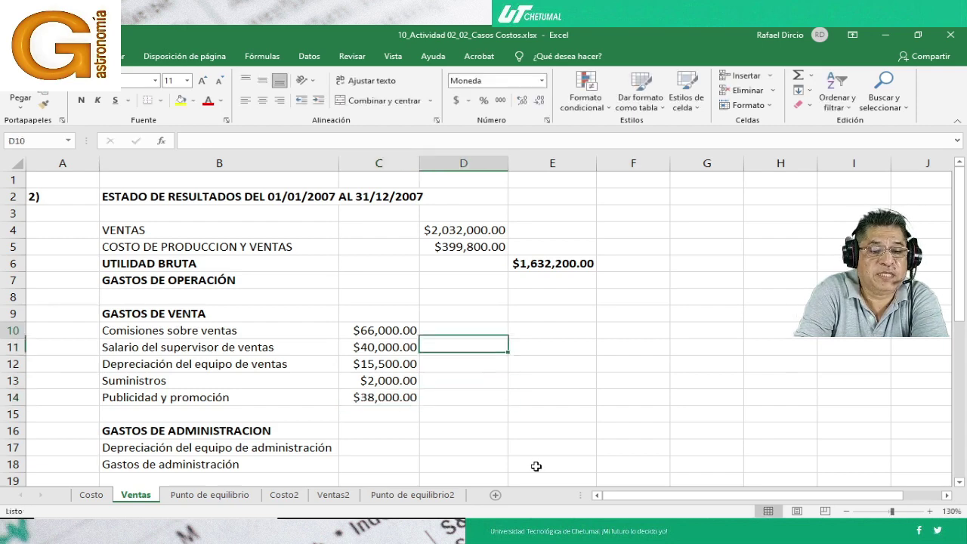
key(Up)
key(Up)
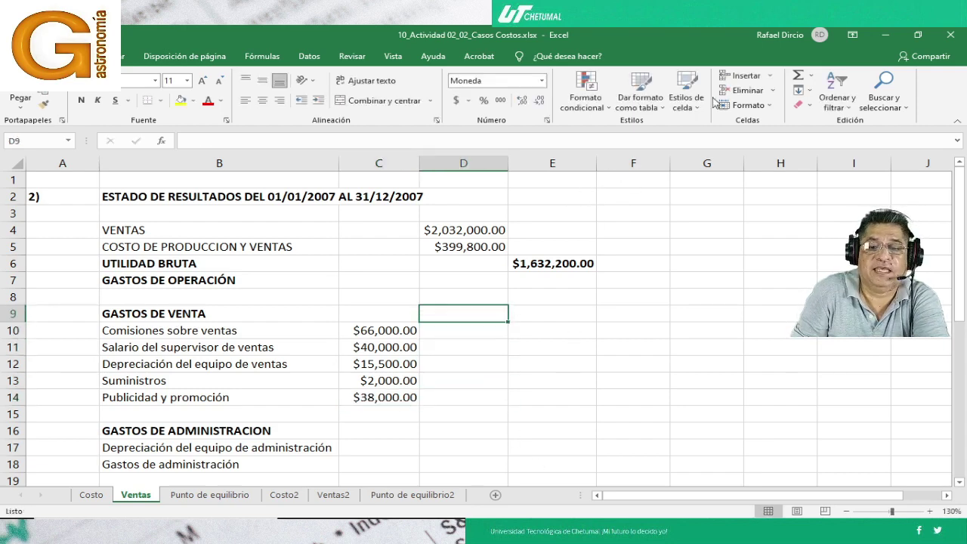
click(799, 78)
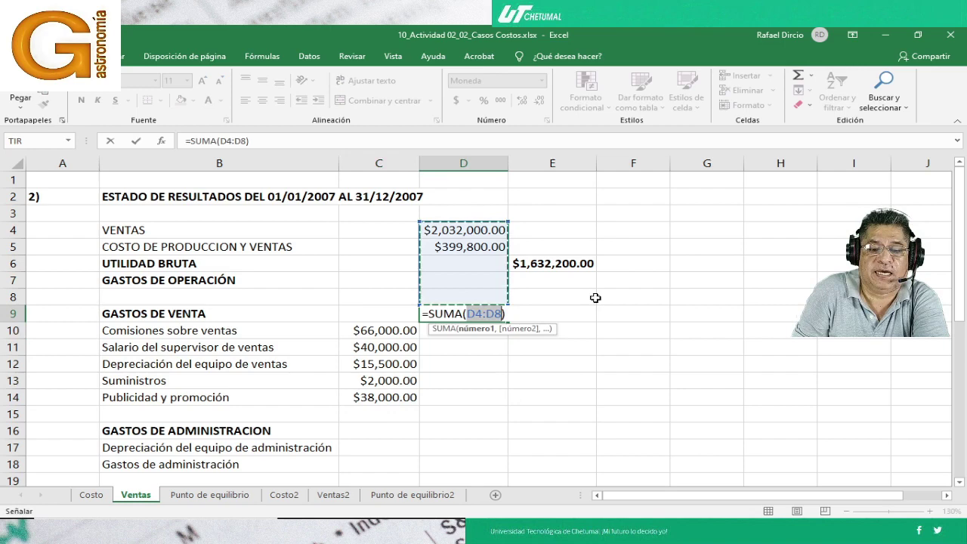
click(353, 335)
drag(353, 338, 361, 397)
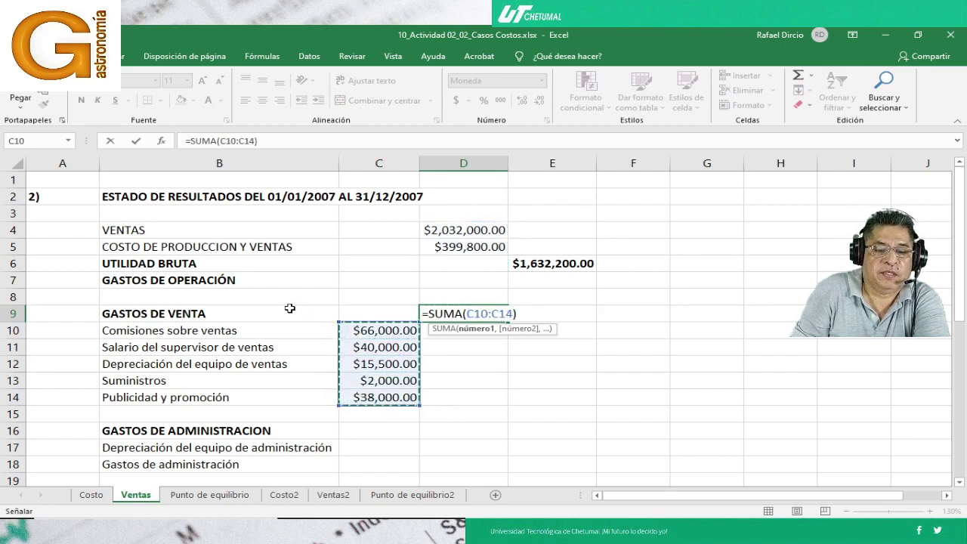
key(Return)
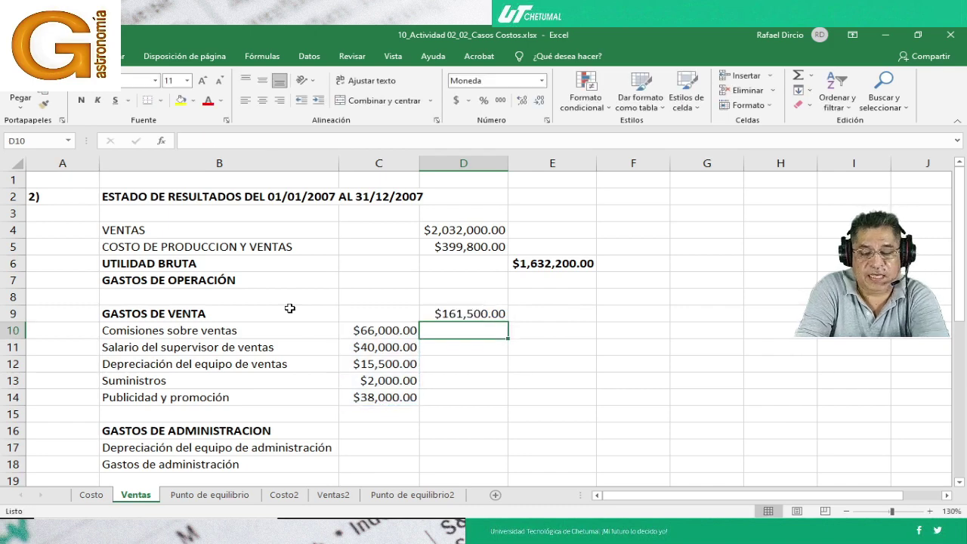
key(Up)
key(ctrl+n)
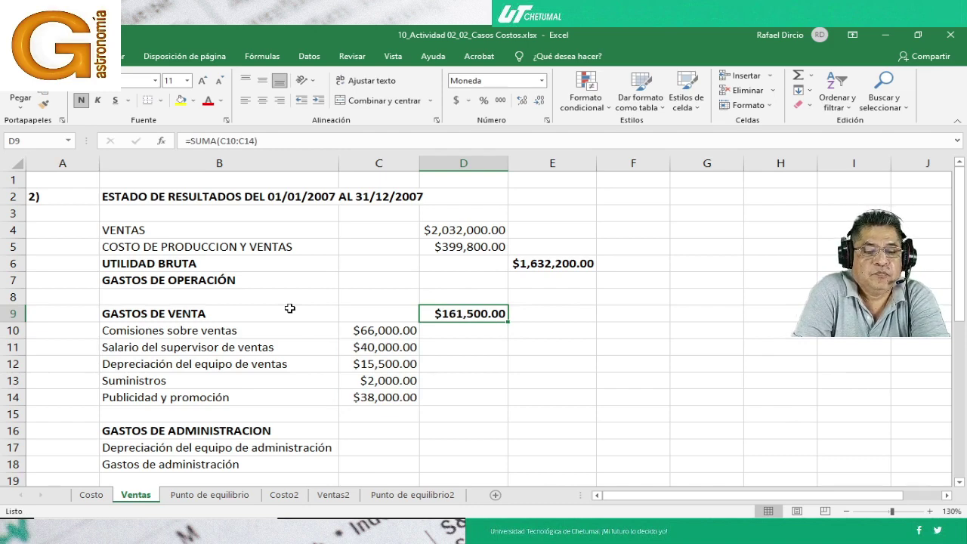
Enter 10600 for Depreciación del equipo de administración in C17
key(Down)
key(Down)
key(Down)
key(Down)
key(Down)
key(Down)
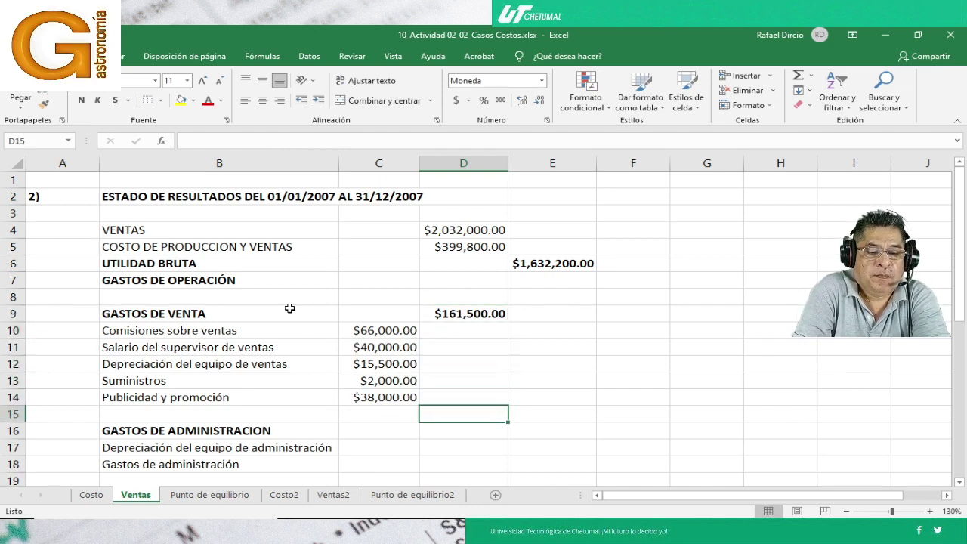
key(Down)
key(Down)
key(Down)
key(Down)
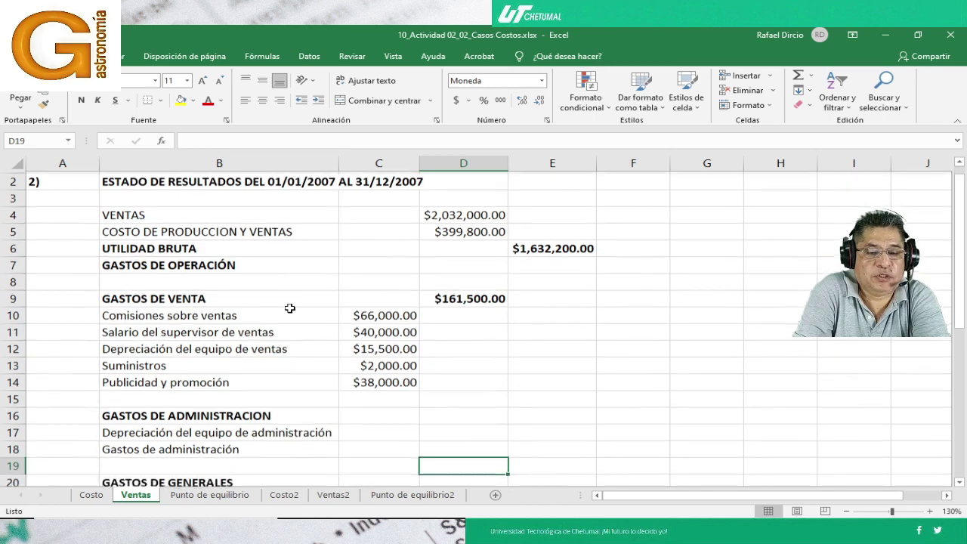
key(Up)
key(Up)
key(Up)
key(Up)
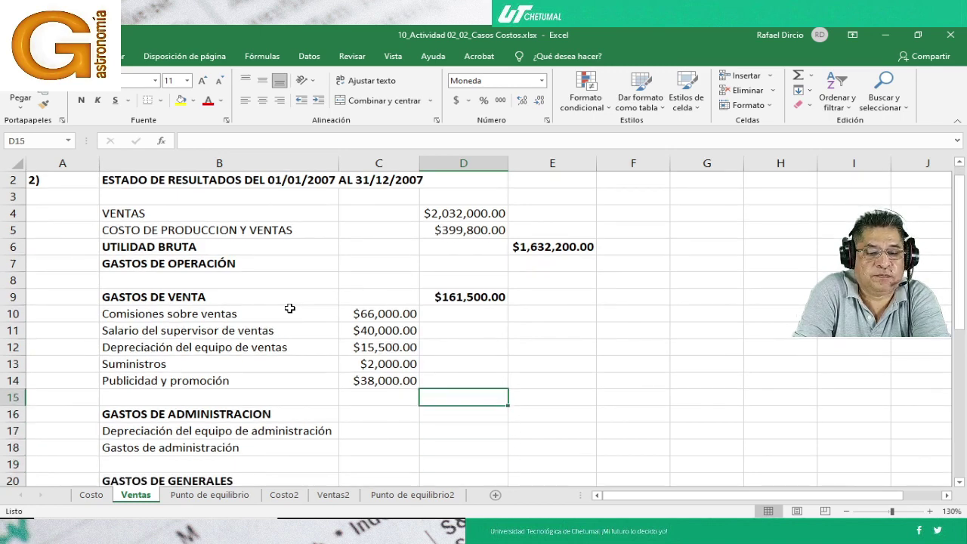
key(Left)
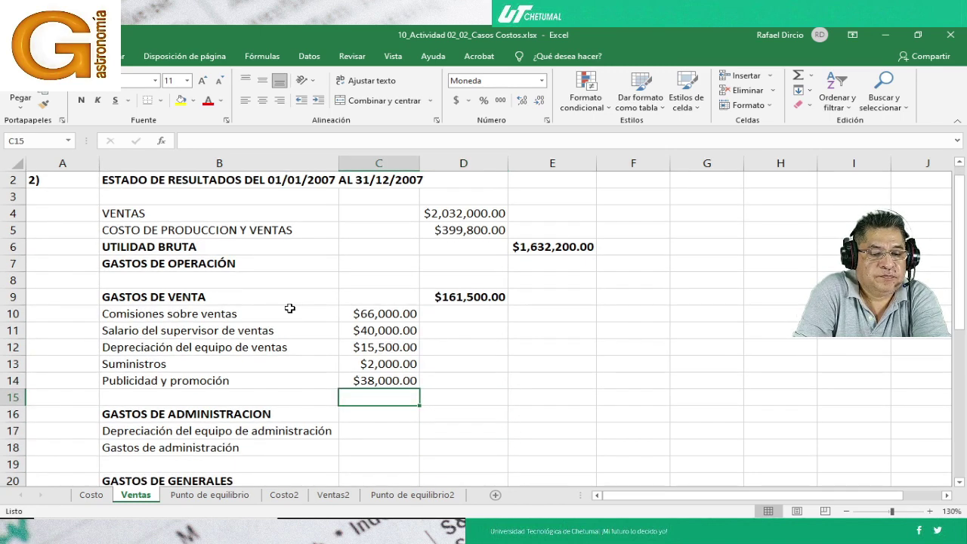
key(Down)
key(Down)
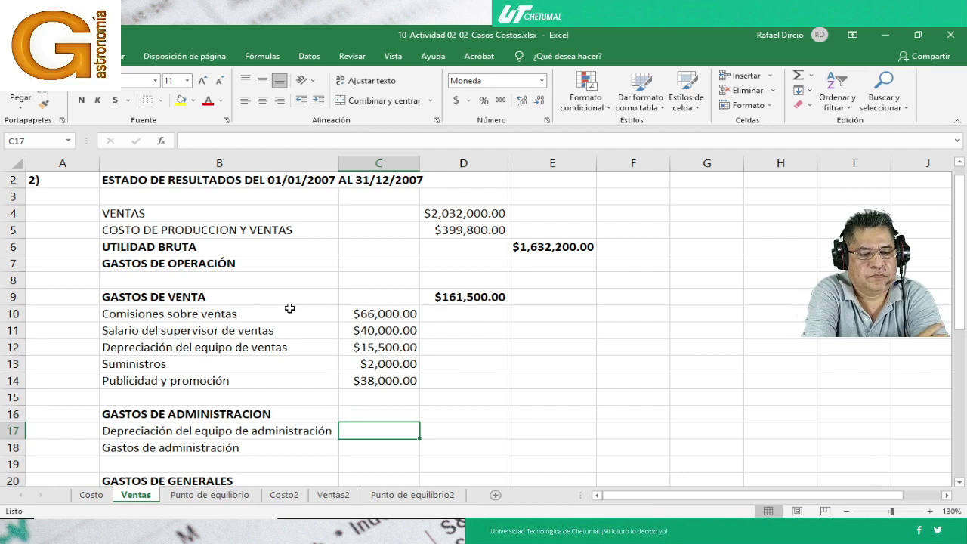
text(10,6)
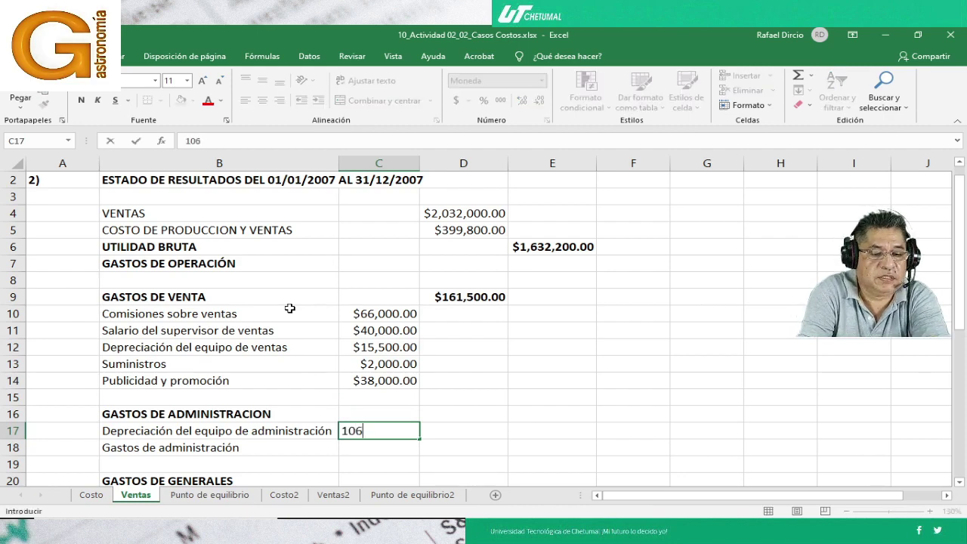
text(00)
key(Return)
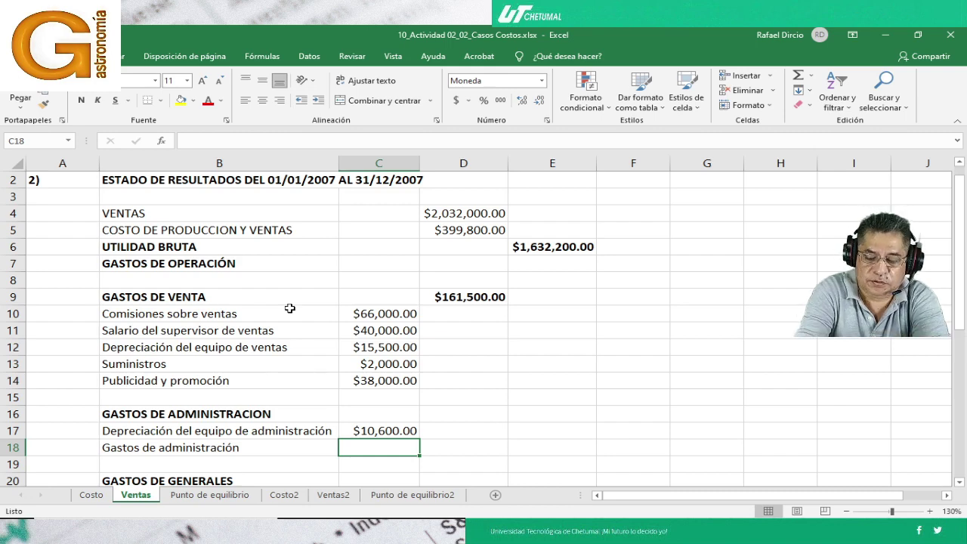
Enter 52000 for Gastos de administración in C18
text(52)
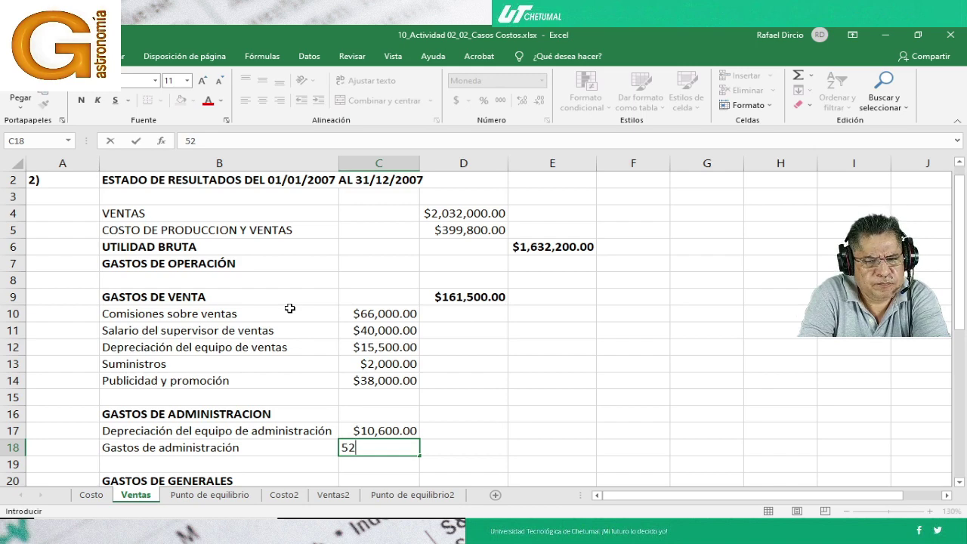
text(00)
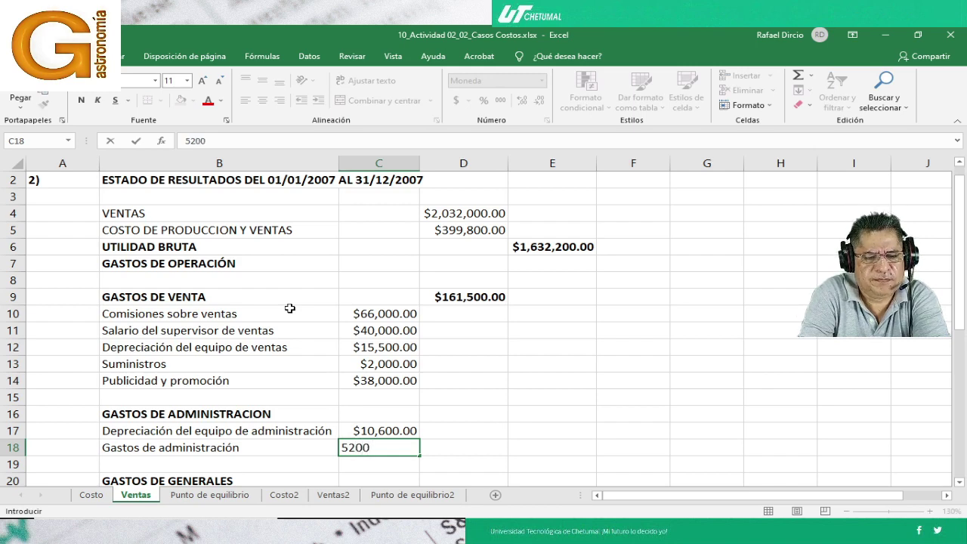
text(0)
key(Tab)
Total the administrative expenses C17:C18 with a SUMA formula in D16 for GASTOS DE ADMINISTRACION and make it bold
key(Up)
key(Up)
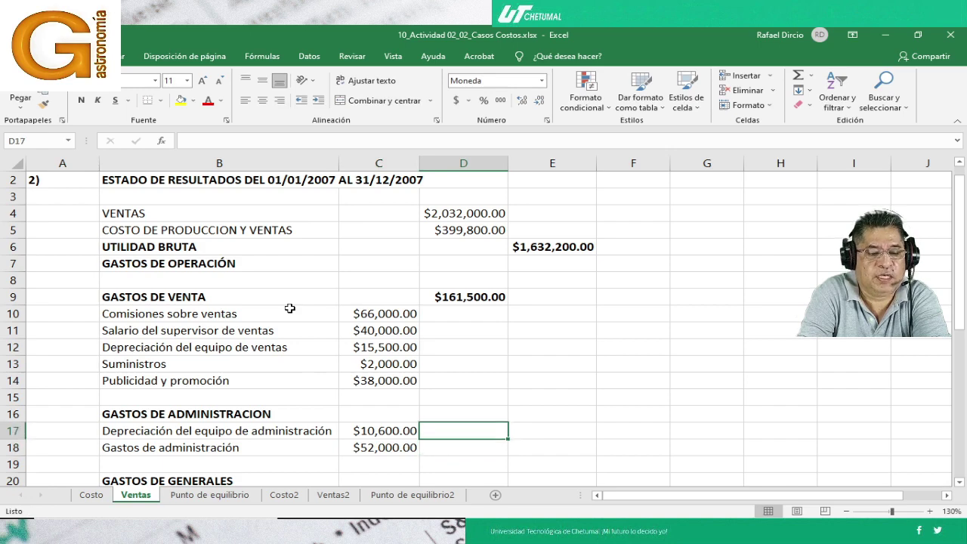
click(797, 76)
drag(362, 429, 352, 446)
key(Return)
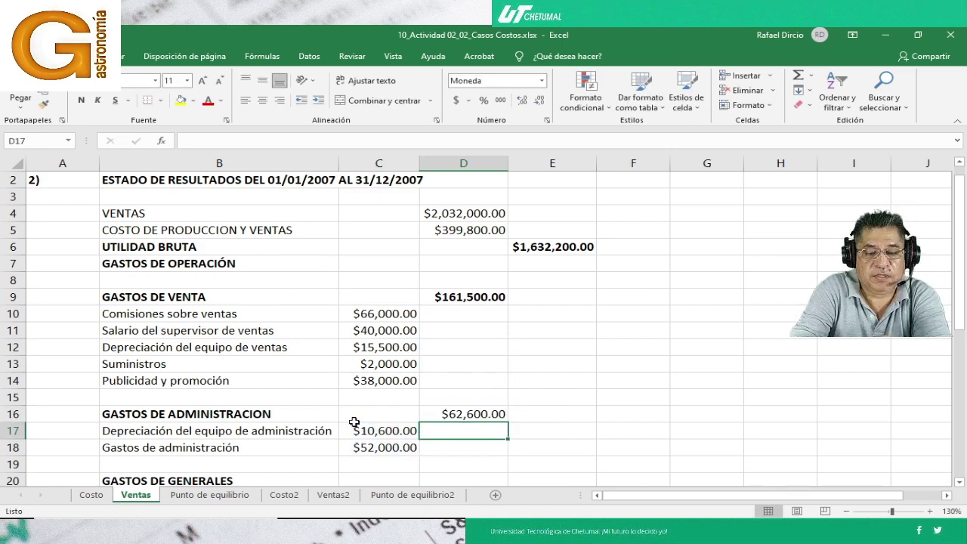
key(Up)
key(ctrl+n)
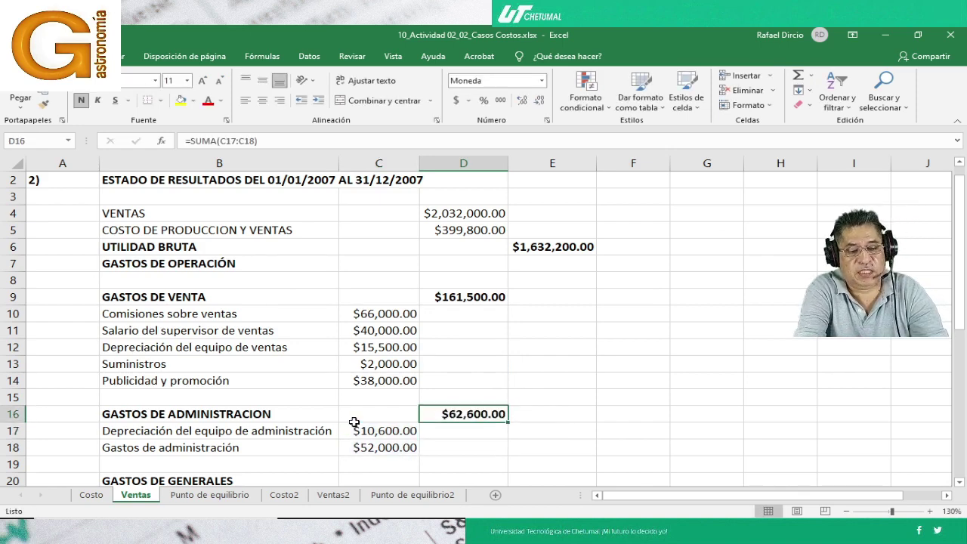
Enter 25000 for Gastos de seguridad in C21 and 13500 for Gastos de limpieza in C22
key(Down)
key(Down)
key(Down)
key(Down)
key(Down)
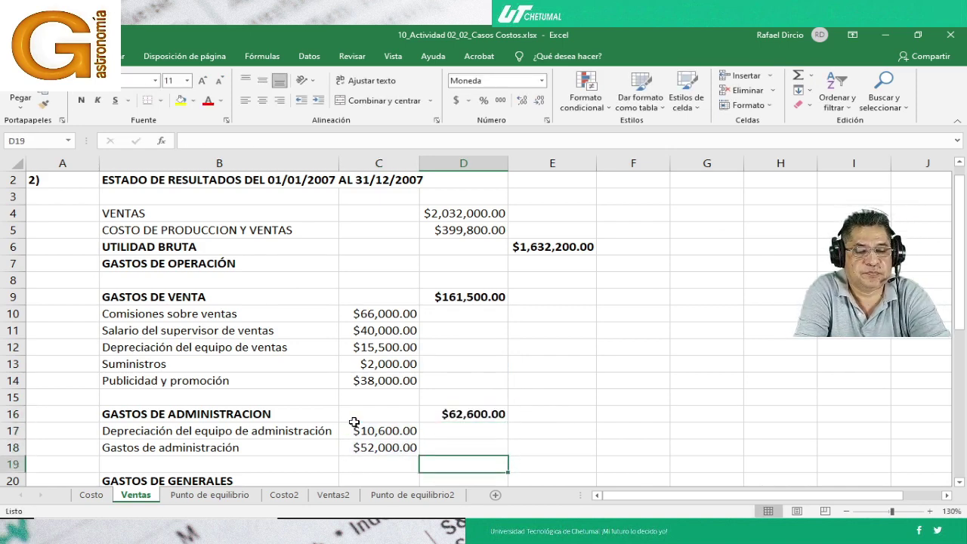
scroll(354, 422, down, 1)
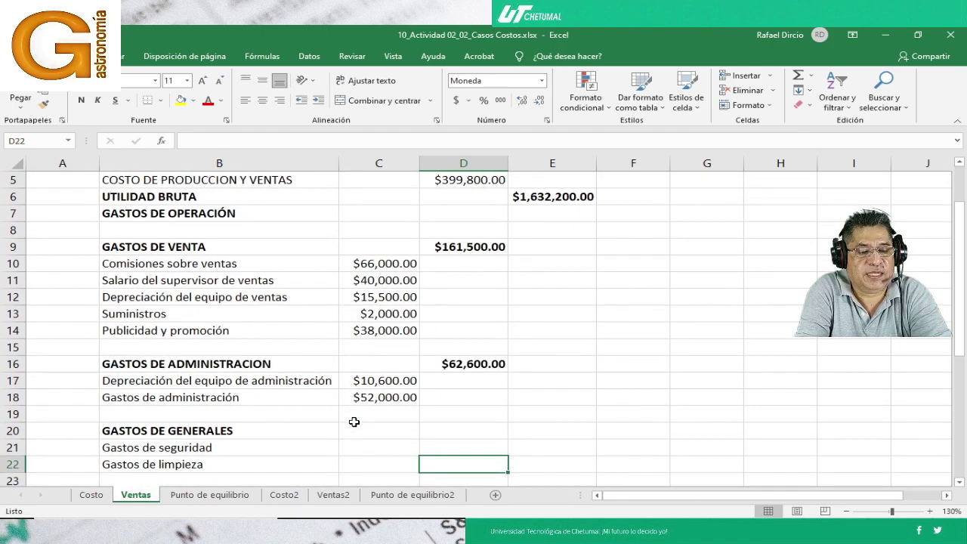
key(Left)
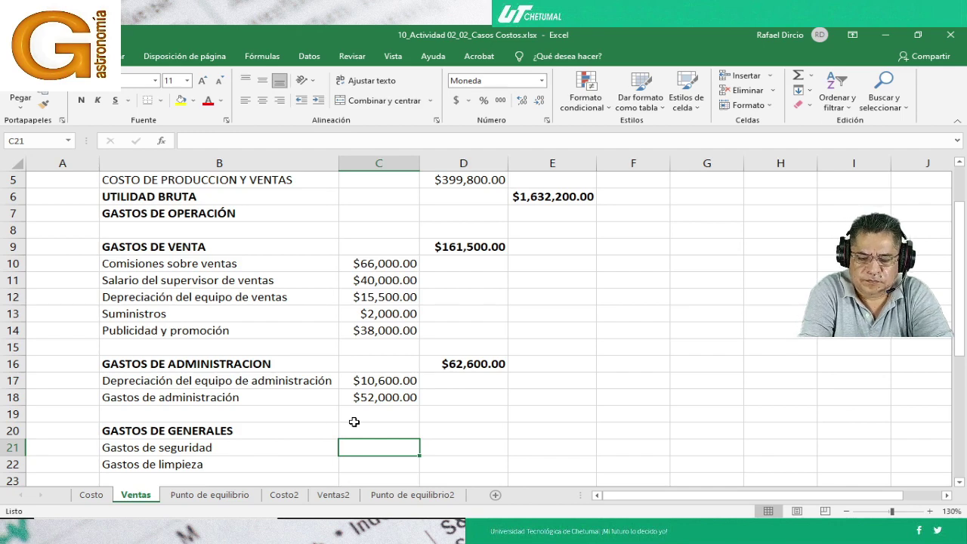
text(25,000)
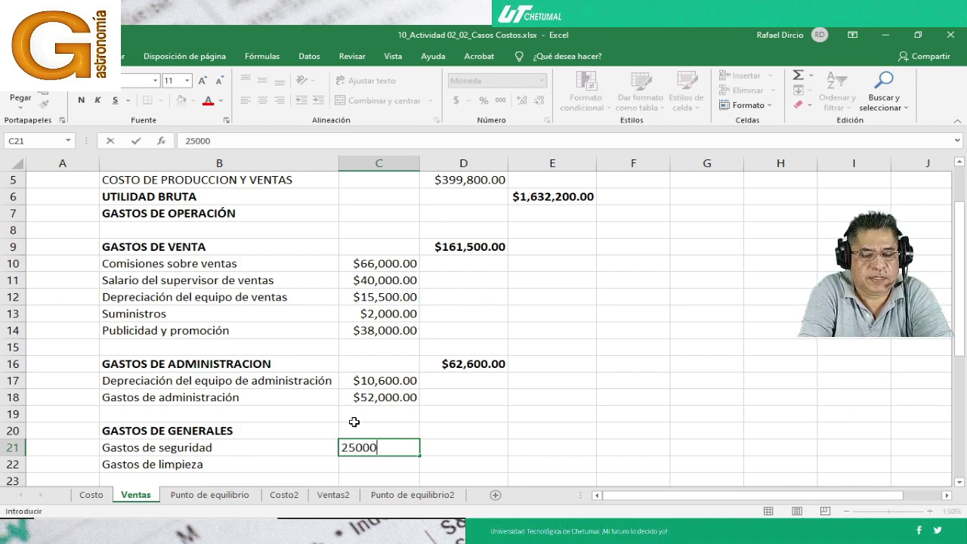
key(Return)
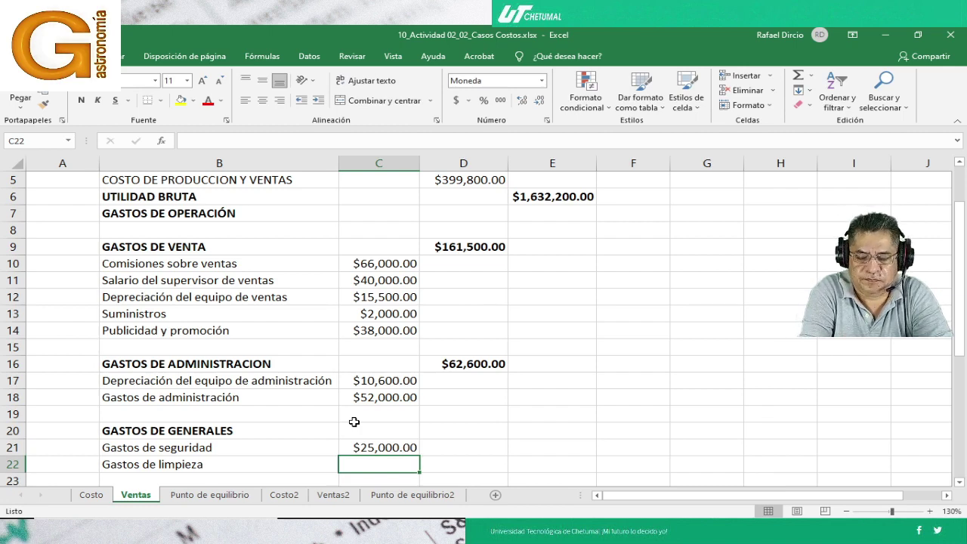
text(13500)
key(Tab)
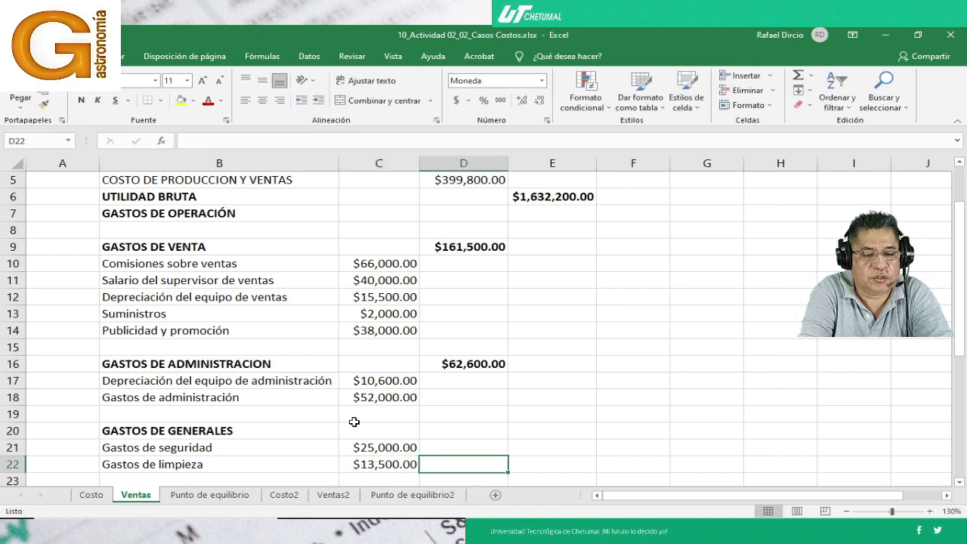
Total the general expenses C21:C22 with a SUMA formula in D20 for GASTOS DE GENERALES and make it bold
key(Up)
key(Up)
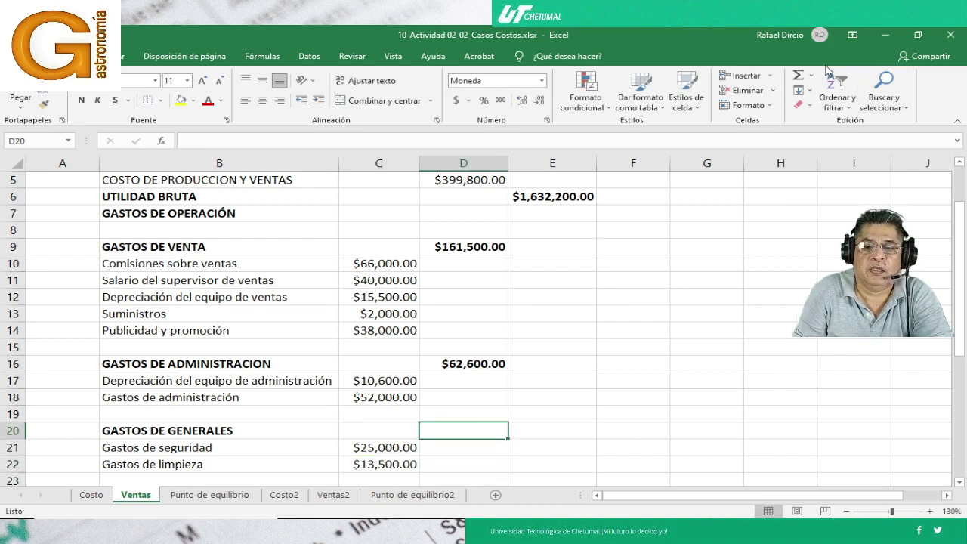
click(797, 75)
scroll(330, 395, down, 1)
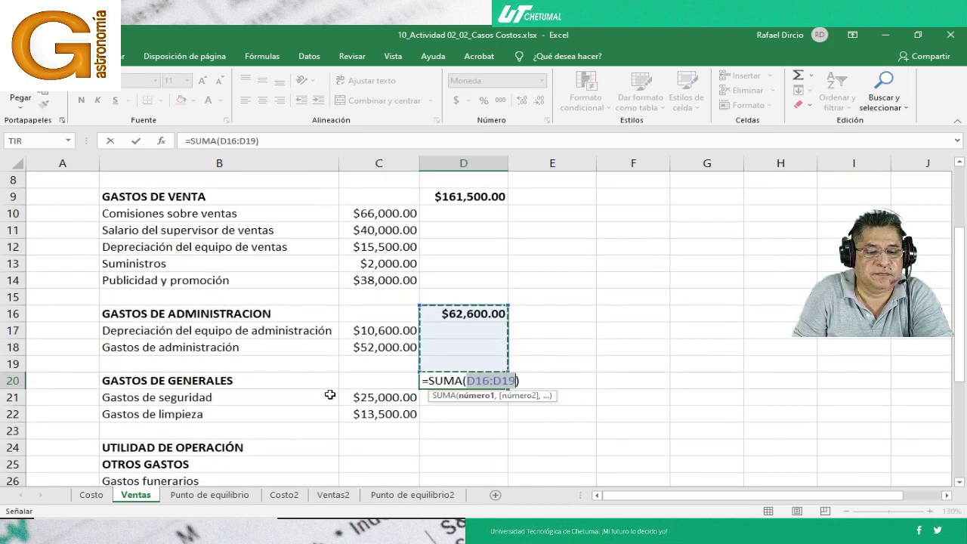
drag(344, 395, 356, 408)
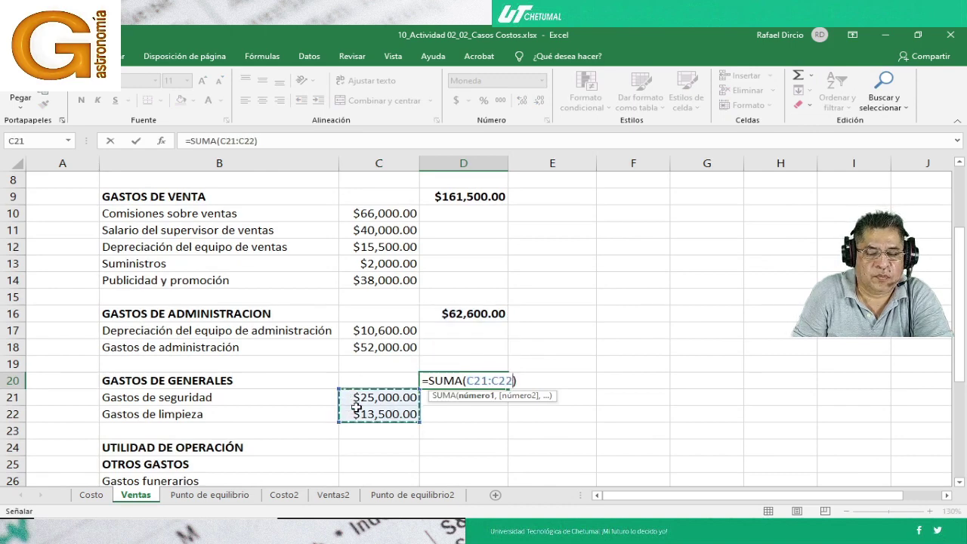
key(Return)
key(Up)
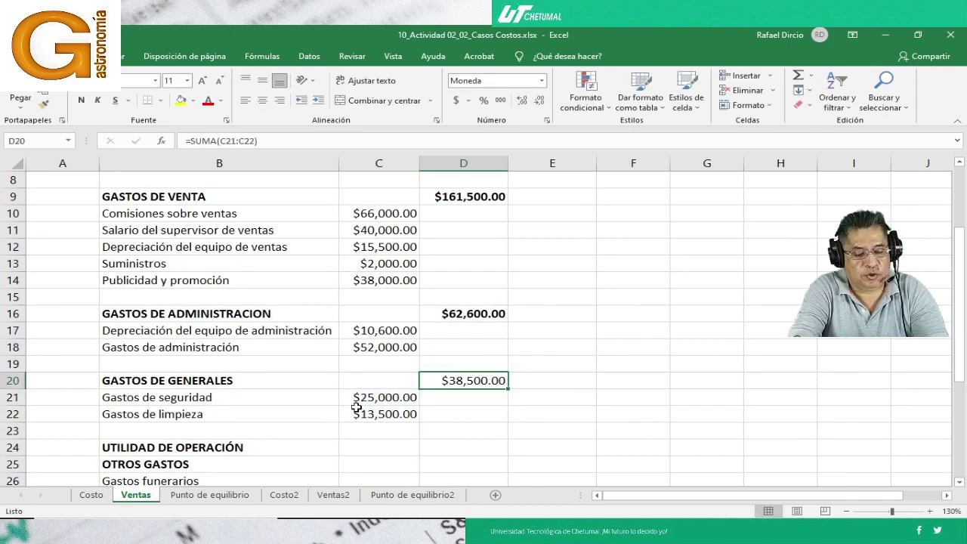
key(ctrl+n)
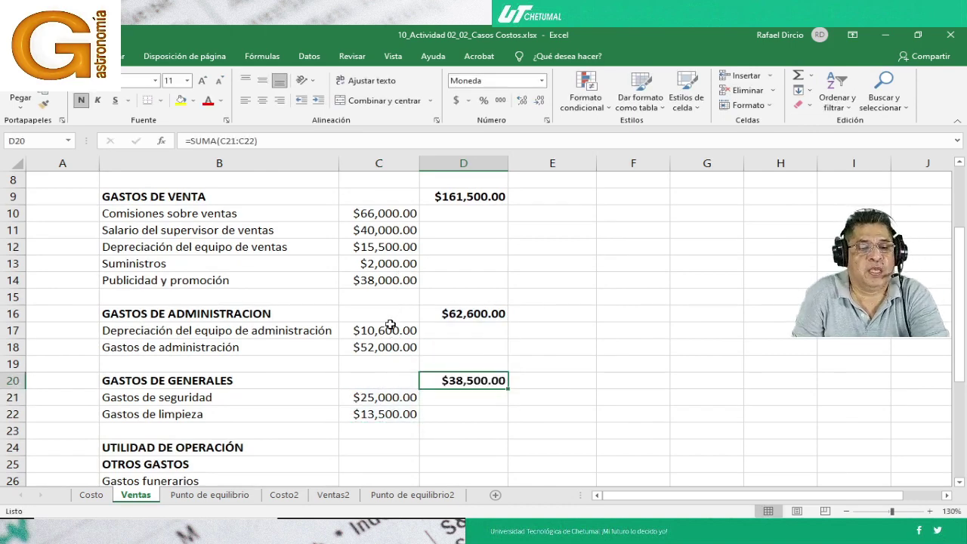
Add the selling, administrative and general expense subtotals in E7 for GASTOS DE OPERACIÓN with the formula =D9+D16+D20
scroll(492, 360, up, 1)
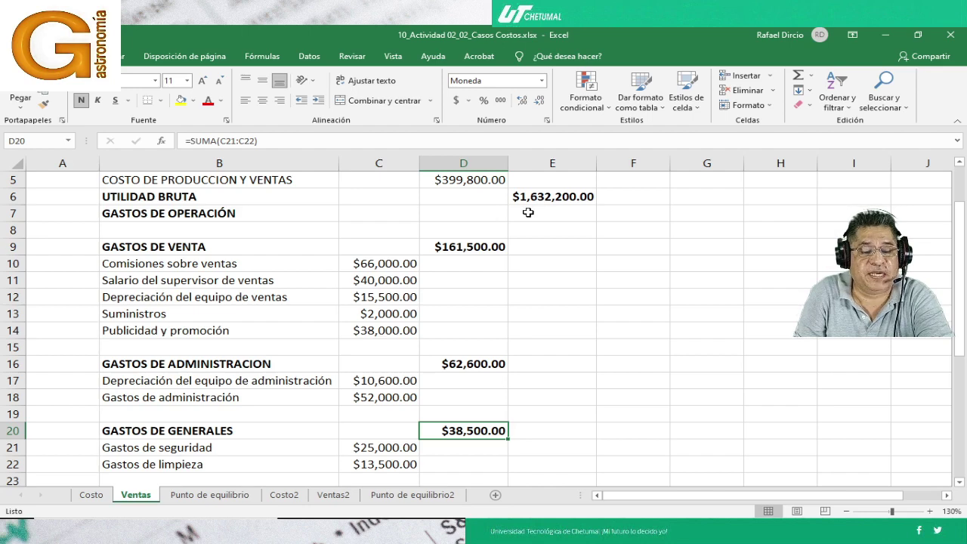
scroll(484, 426, down, 2)
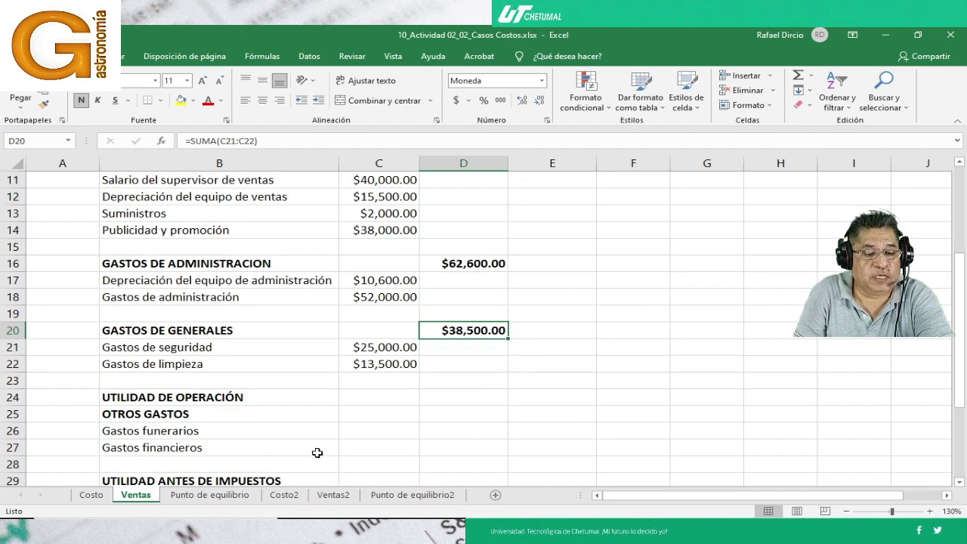
scroll(317, 453, up, 4)
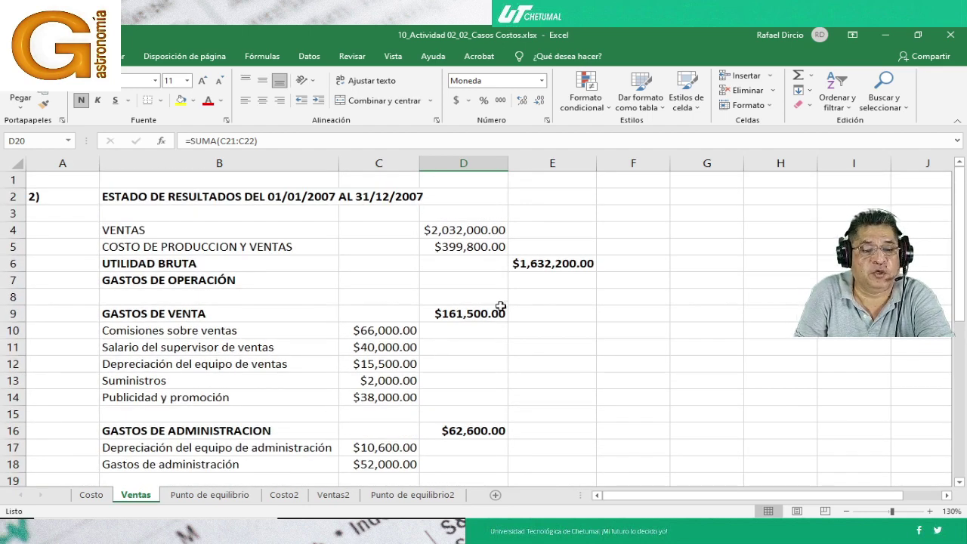
click(518, 284)
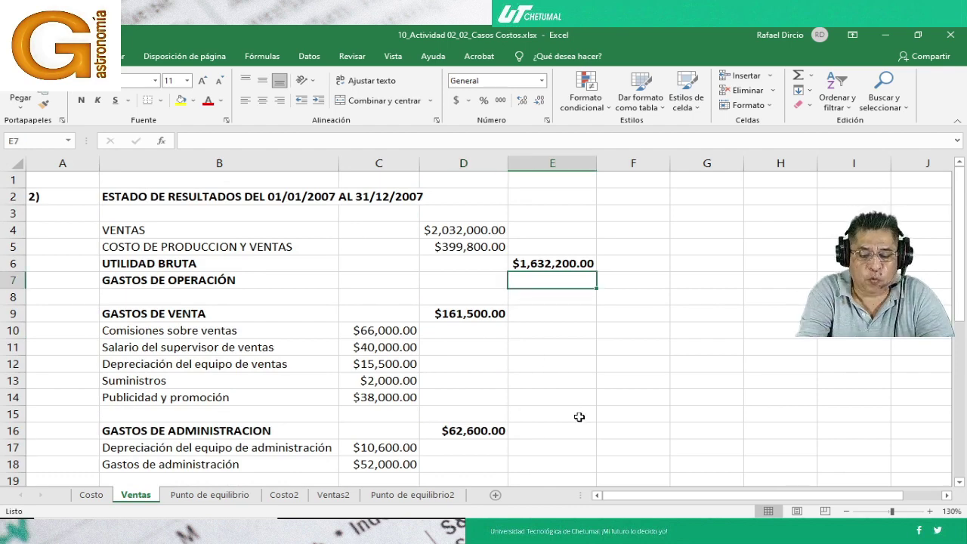
text(=)
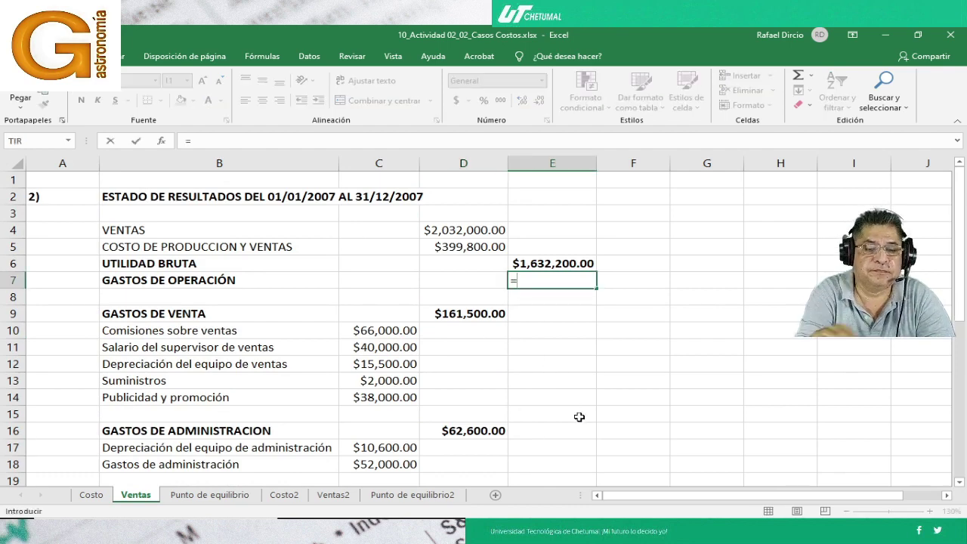
click(465, 316)
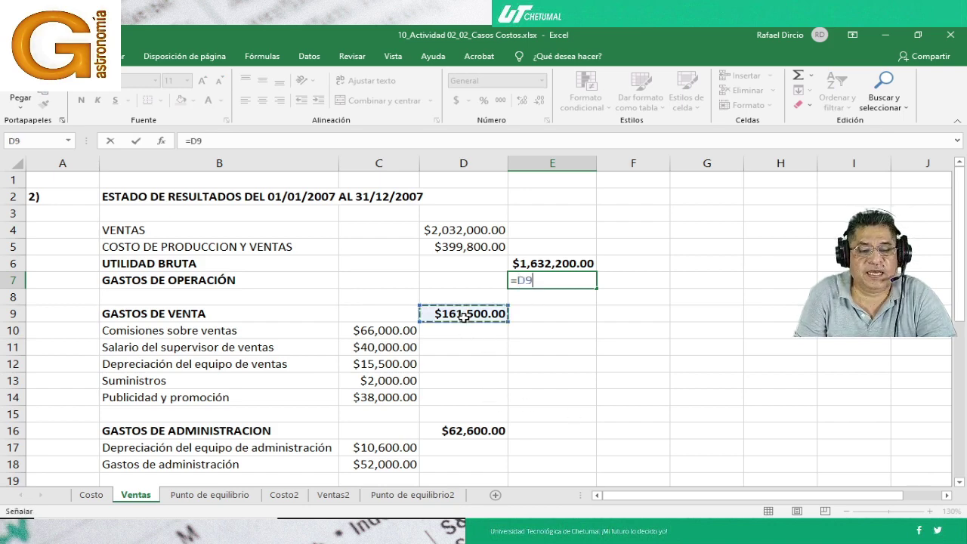
text(+)
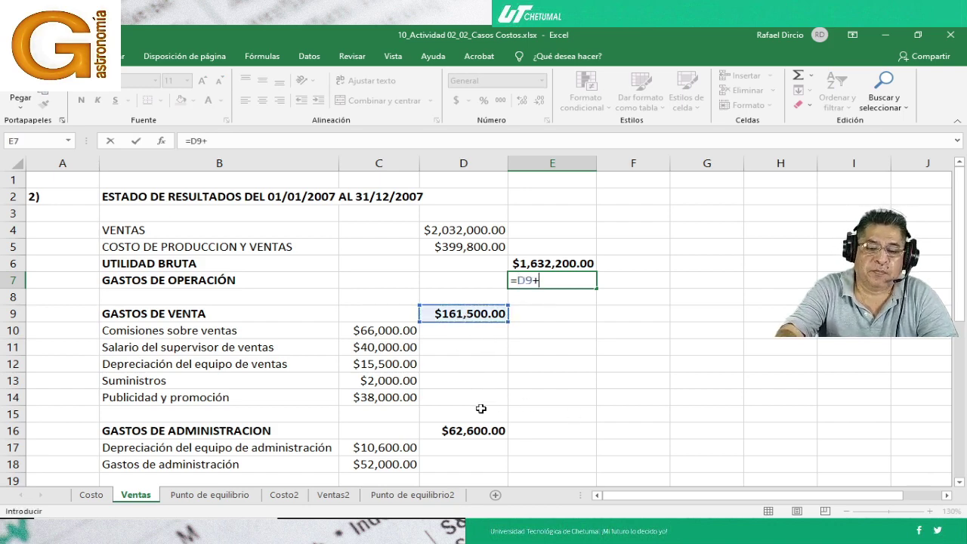
click(451, 431)
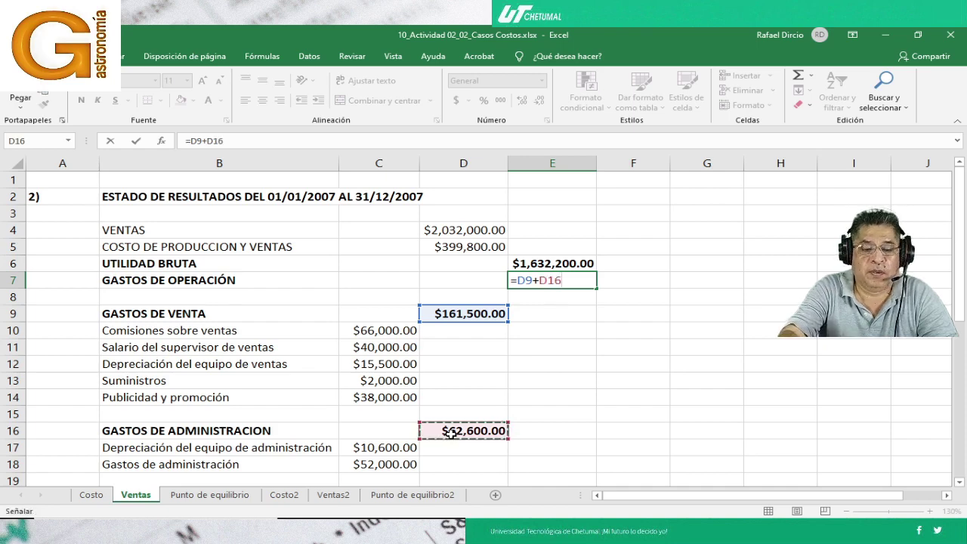
text(+)
scroll(451, 431, down, 2)
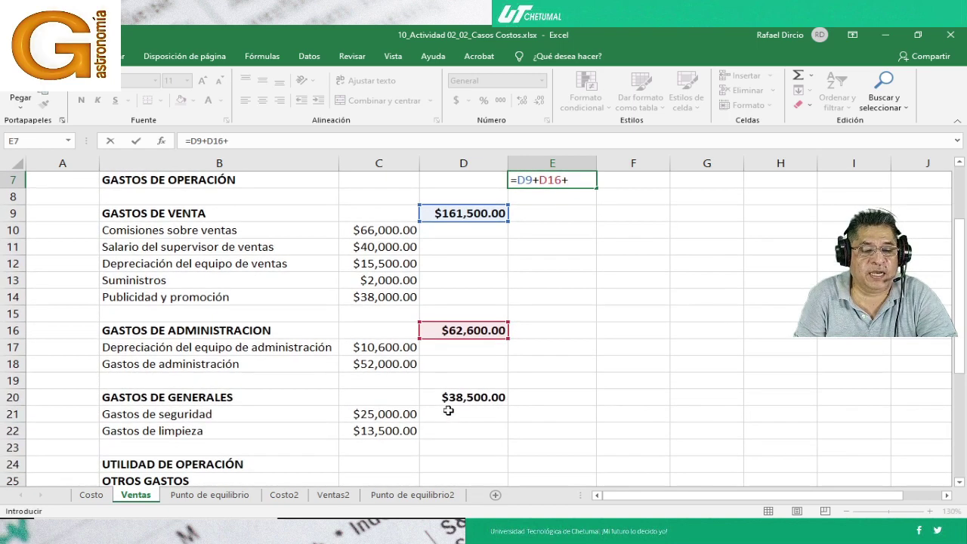
click(447, 398)
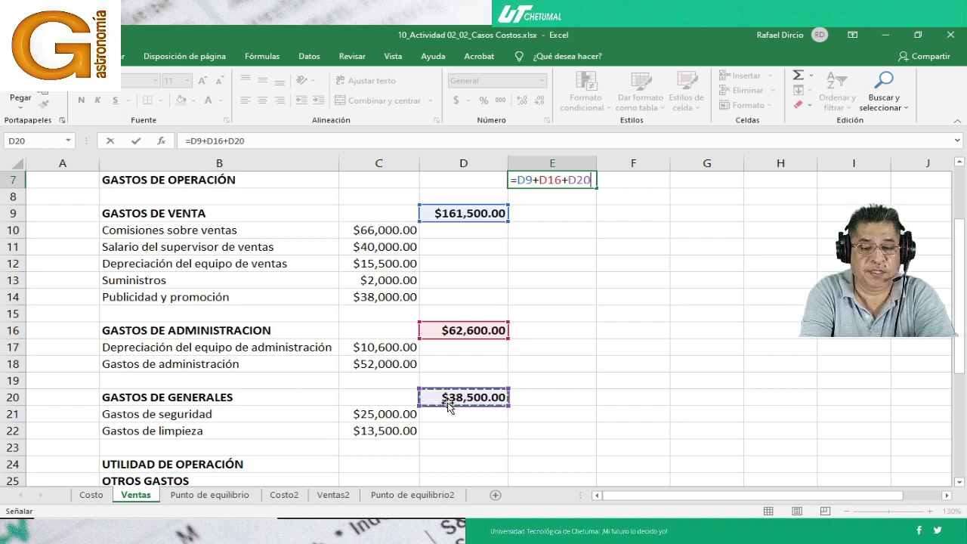
key(Return)
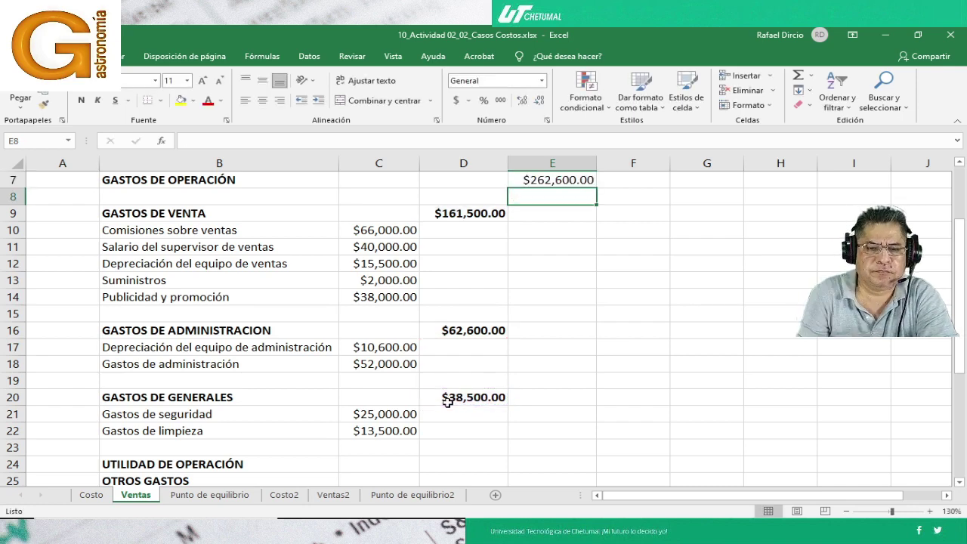
Make the GASTOS DE OPERACIÓN total in E7 bold
scroll(447, 396, up, 1)
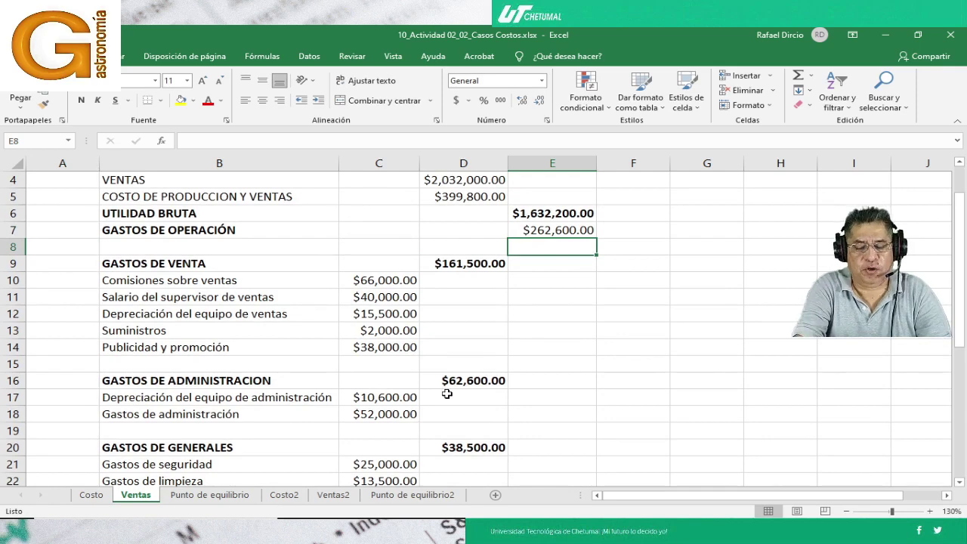
key(Up)
key(ctrl+n)
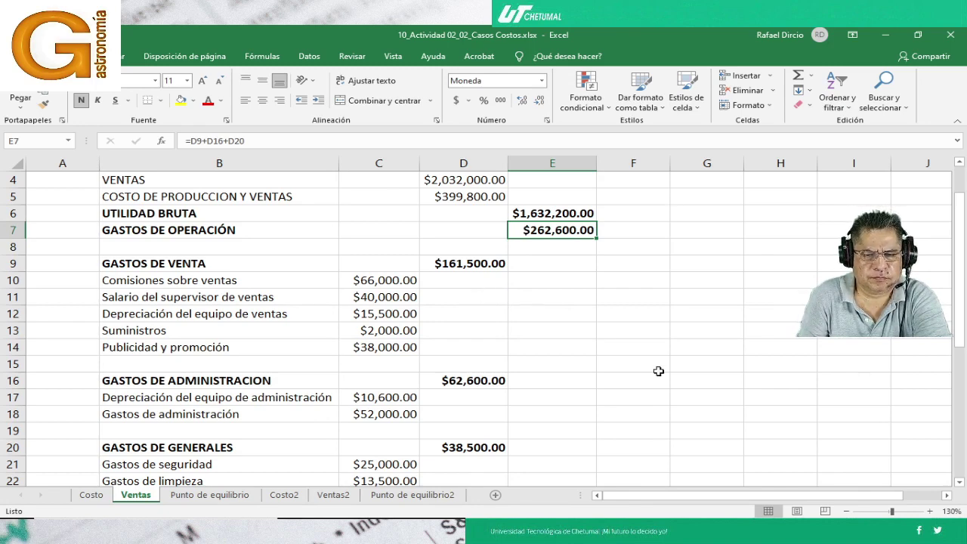
Calculate UTILIDAD DE OPERACIÓN in E24 with the formula =E6-E7 and make it bold
click(959, 482)
click(959, 482)
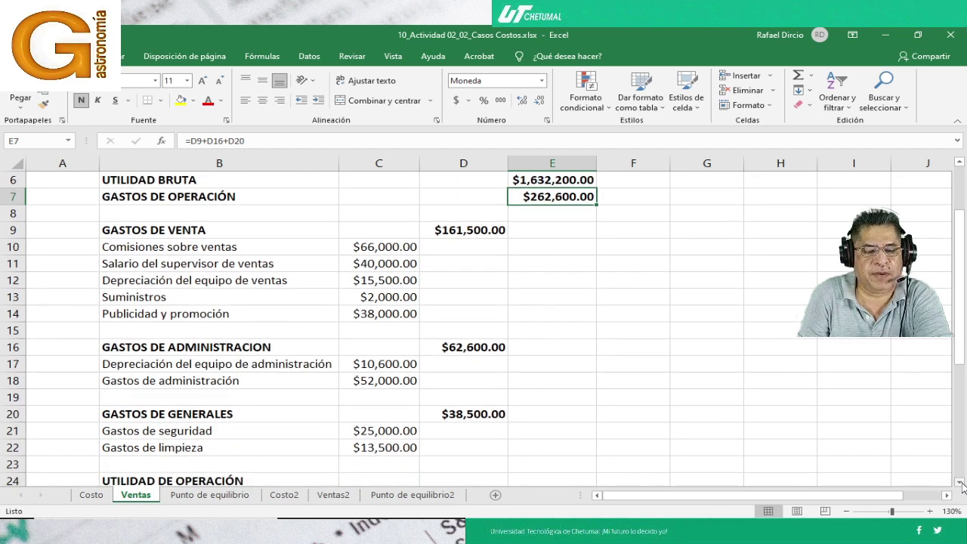
click(565, 476)
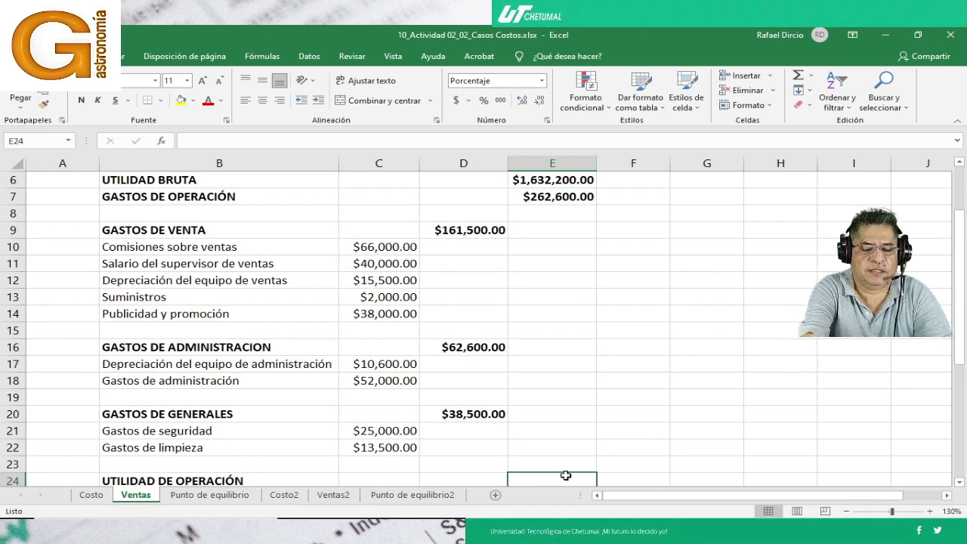
text(=)
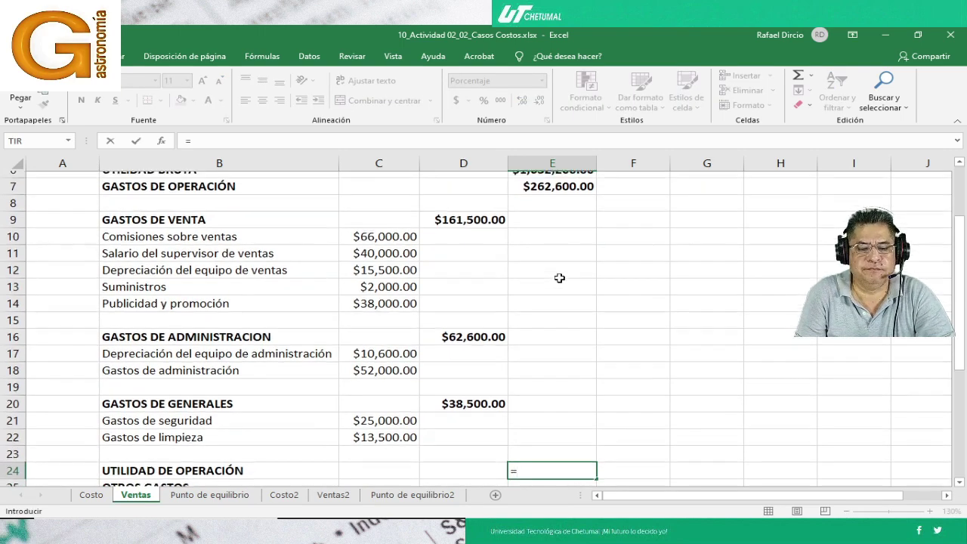
scroll(559, 278, up, 1)
click(550, 212)
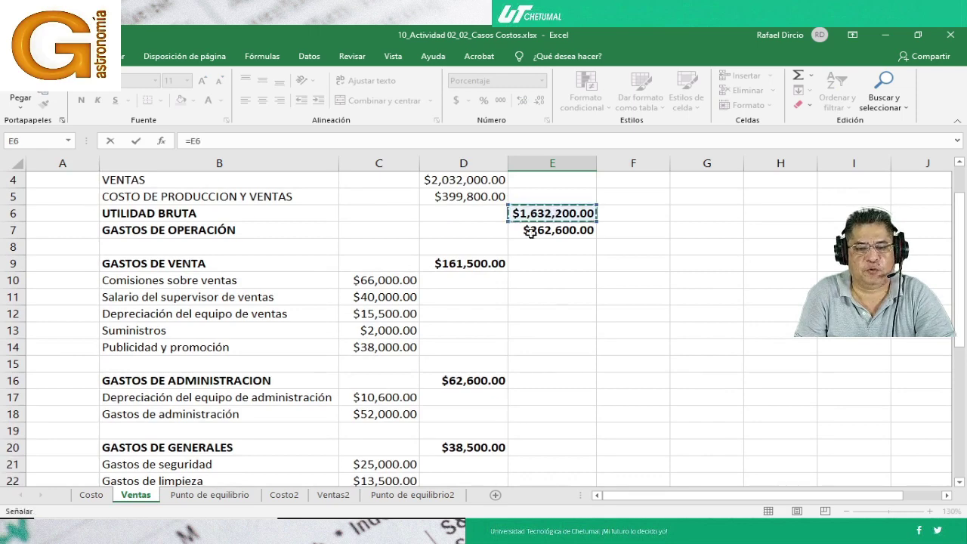
text(-)
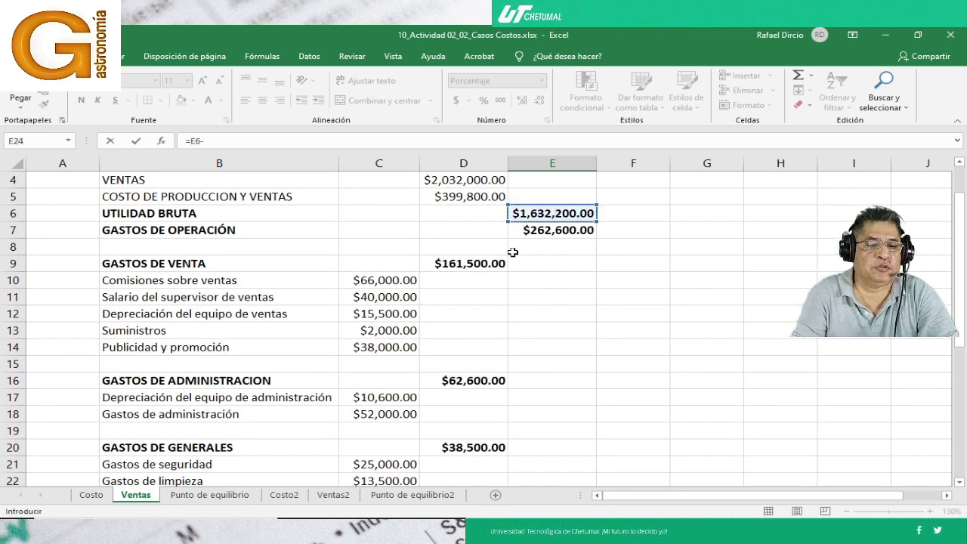
click(525, 228)
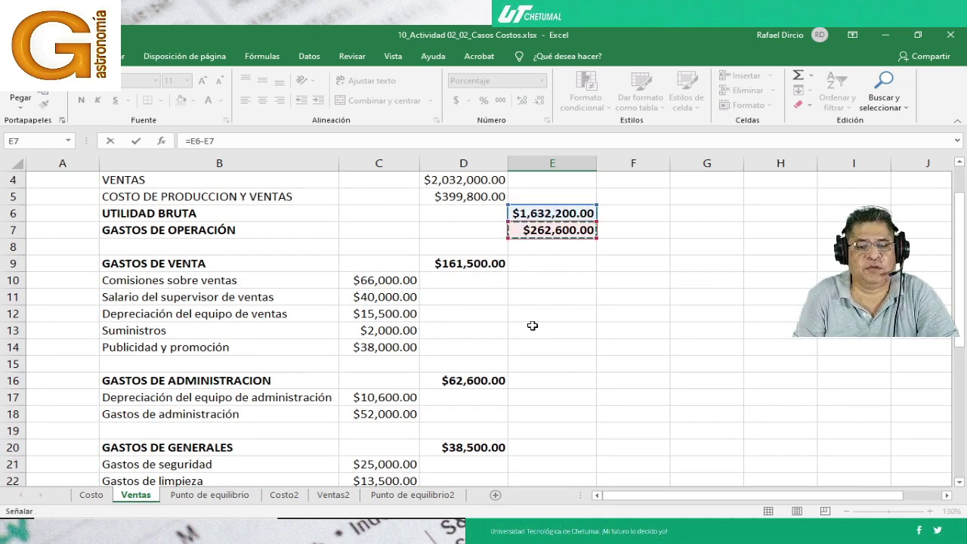
key(Return)
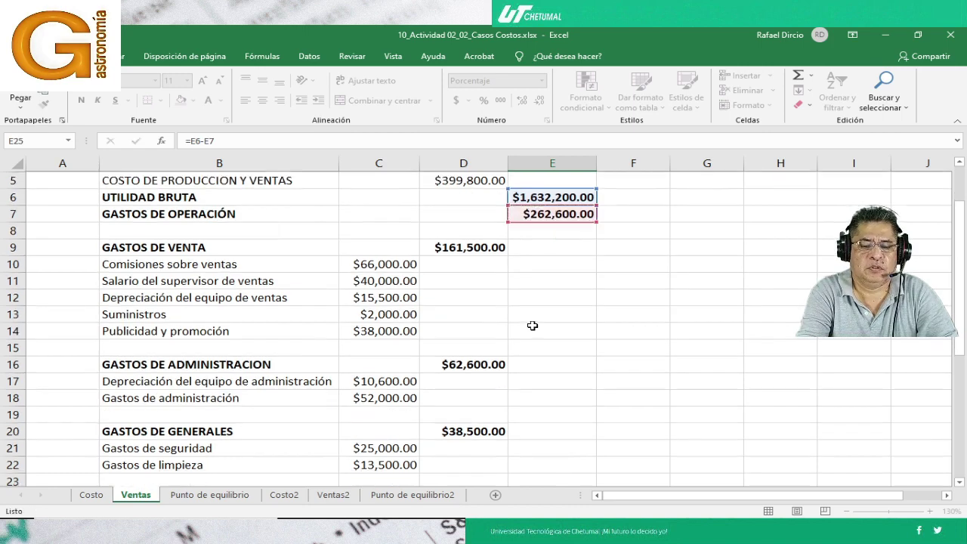
key(Up)
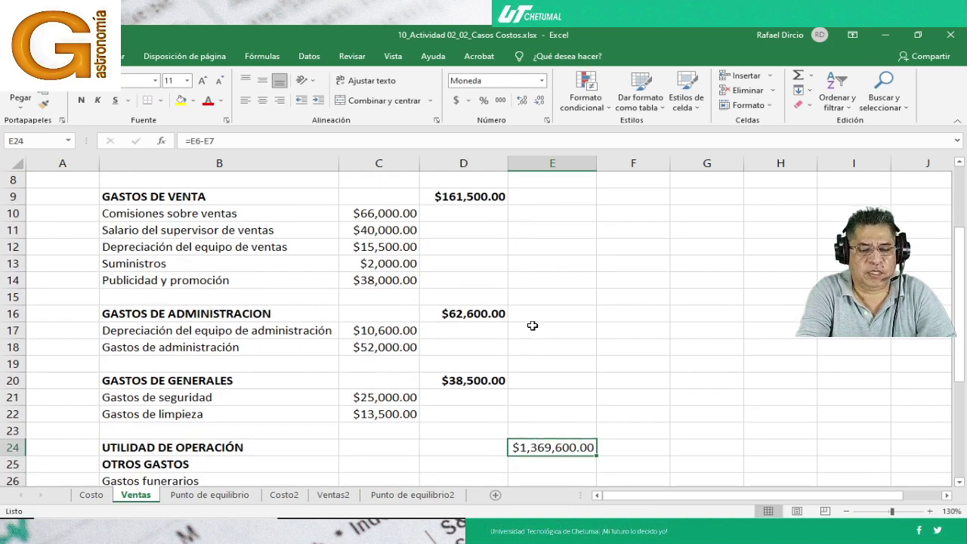
key(ctrl+n)
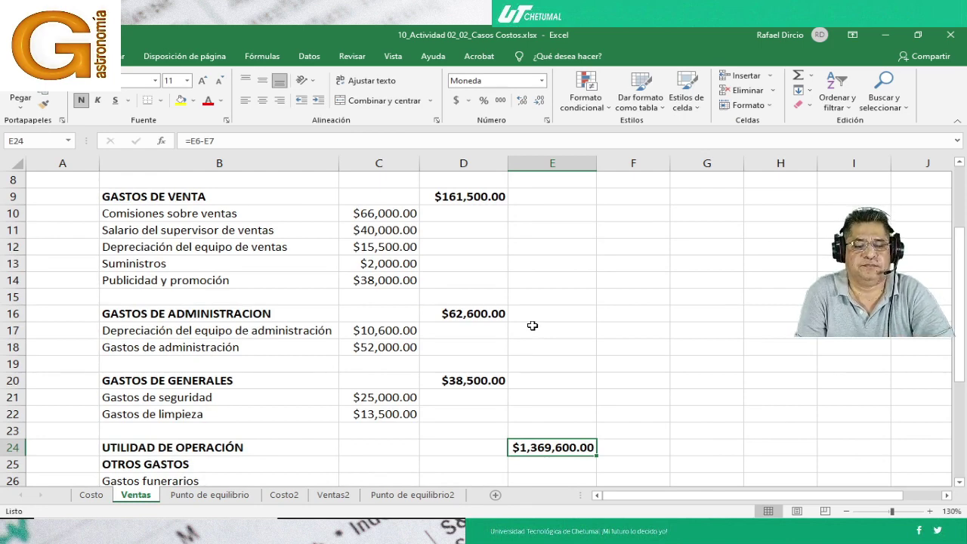
Check which cells the UTILIDAD DE OPERACIÓN formula in E24 refers to, leaving the formula as it is
key(F2)
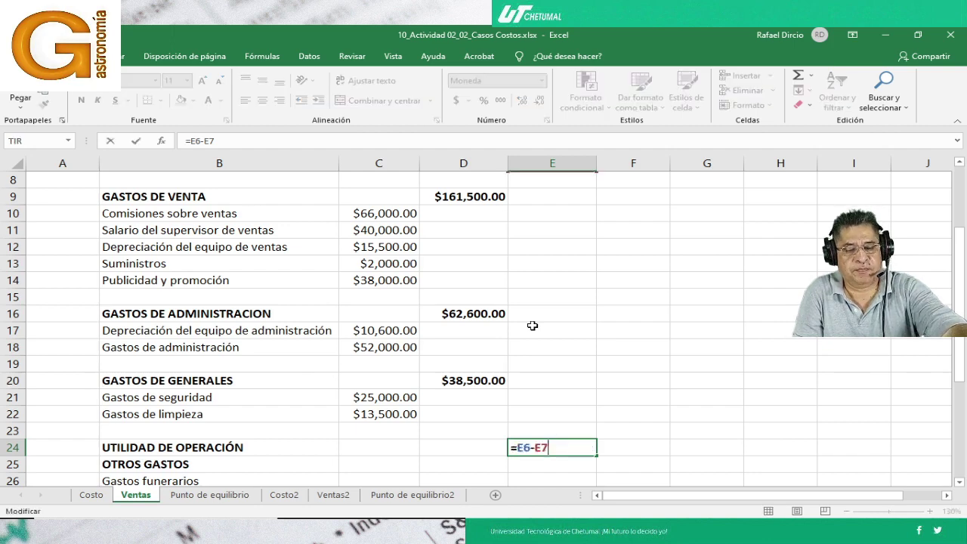
scroll(739, 320, up, 1)
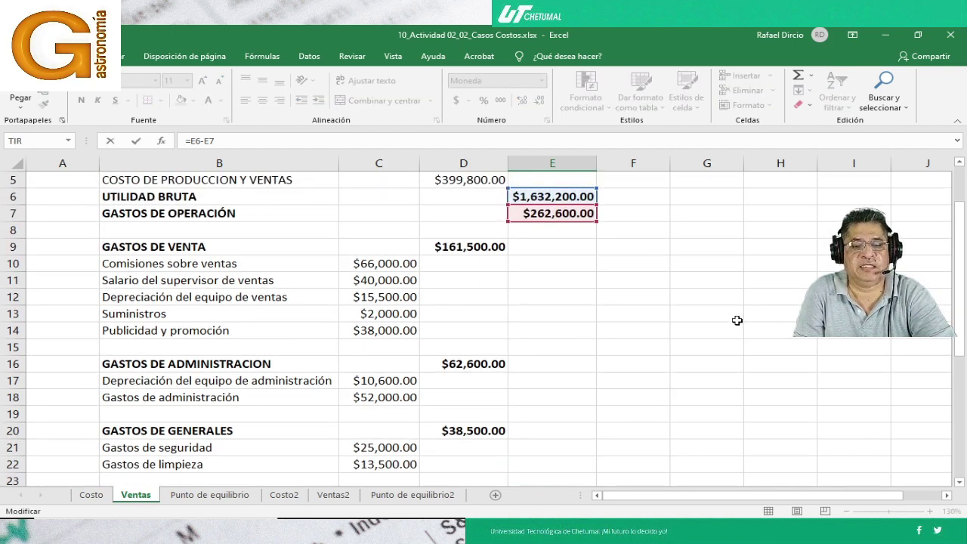
scroll(735, 321, down, 1)
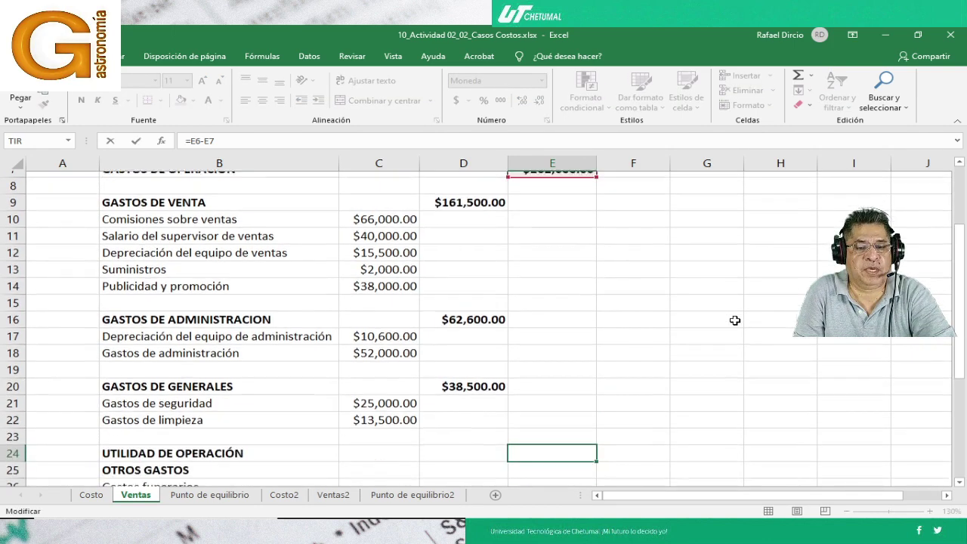
scroll(733, 320, up, 1)
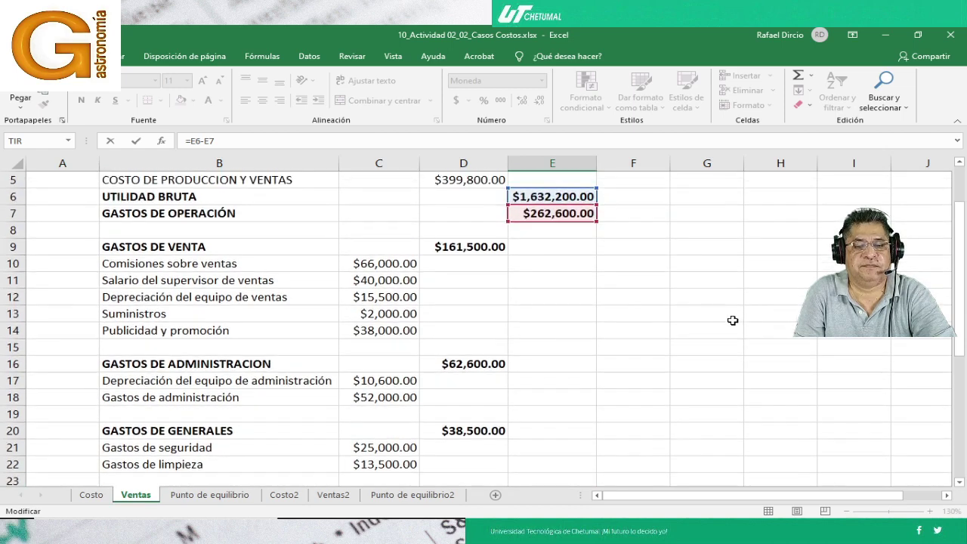
scroll(725, 317, down, 1)
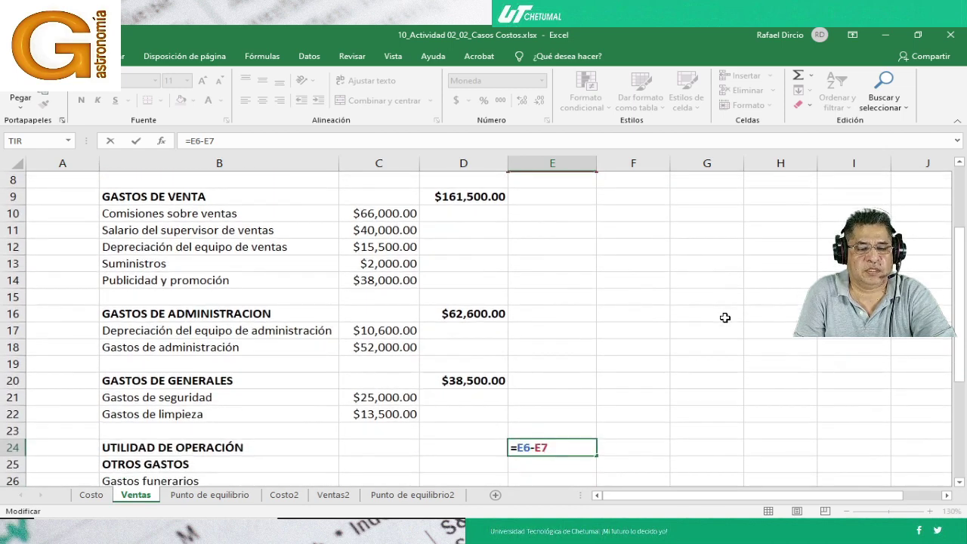
key(Return)
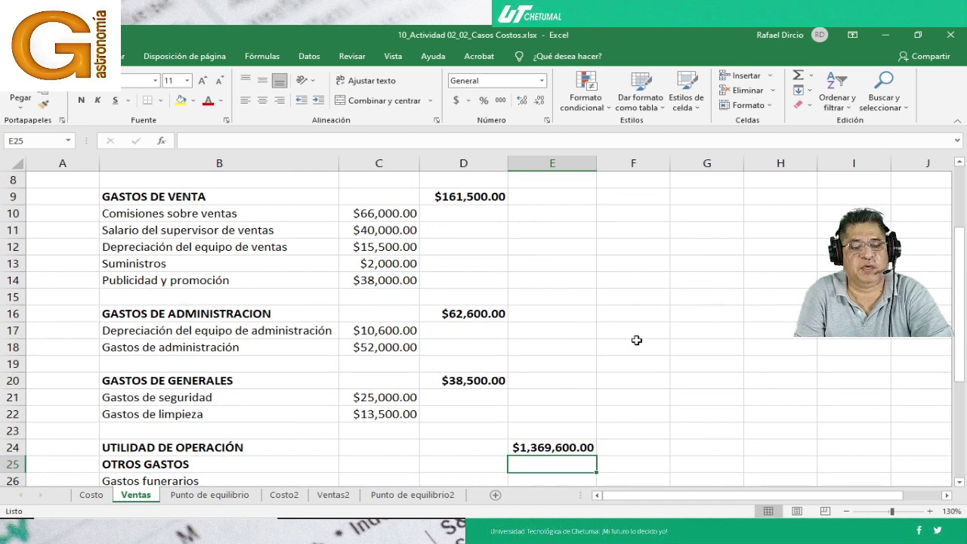
Review the income statement from VENTAS through the expense sections and UTILIDAD DE OPERACIÓN to OTROS GASTOS
click(961, 482)
click(961, 482)
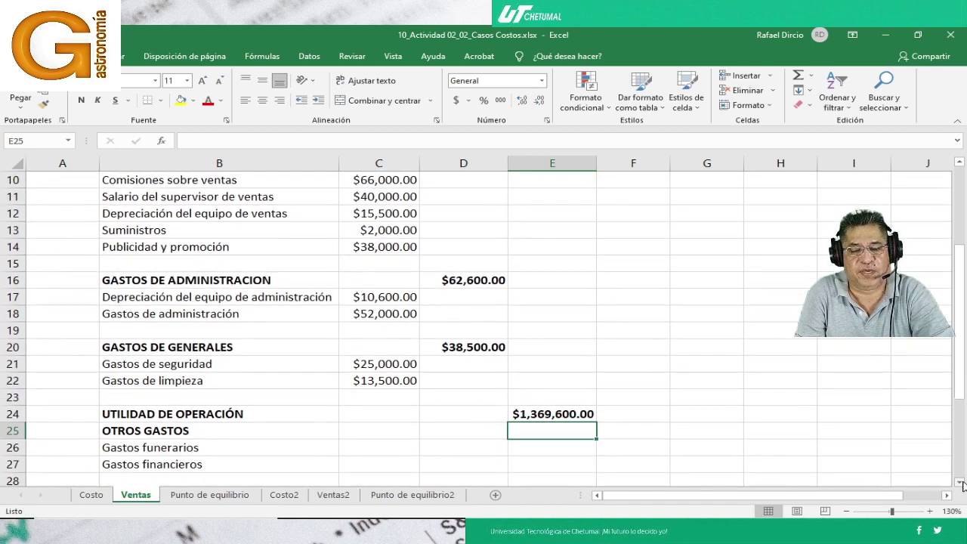
click(961, 482)
click(961, 482)
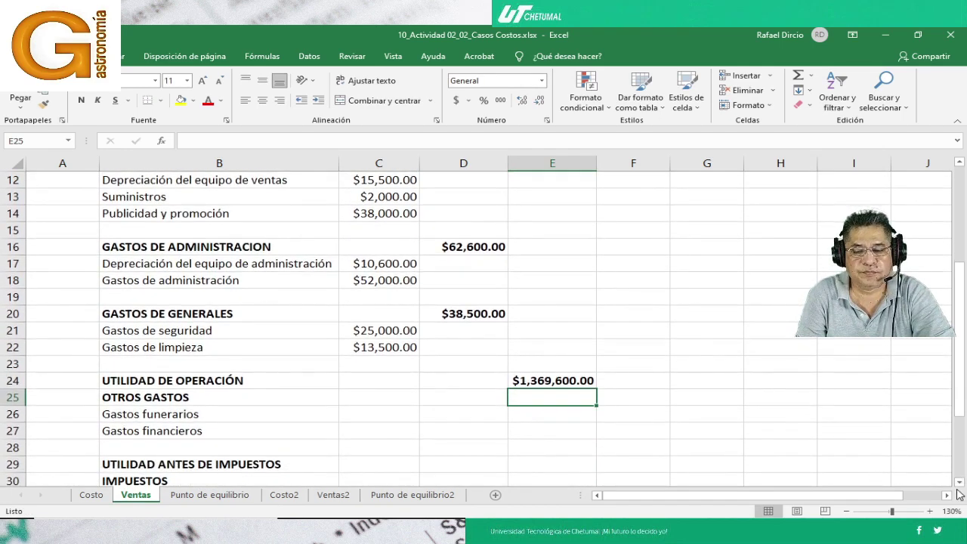
click(959, 484)
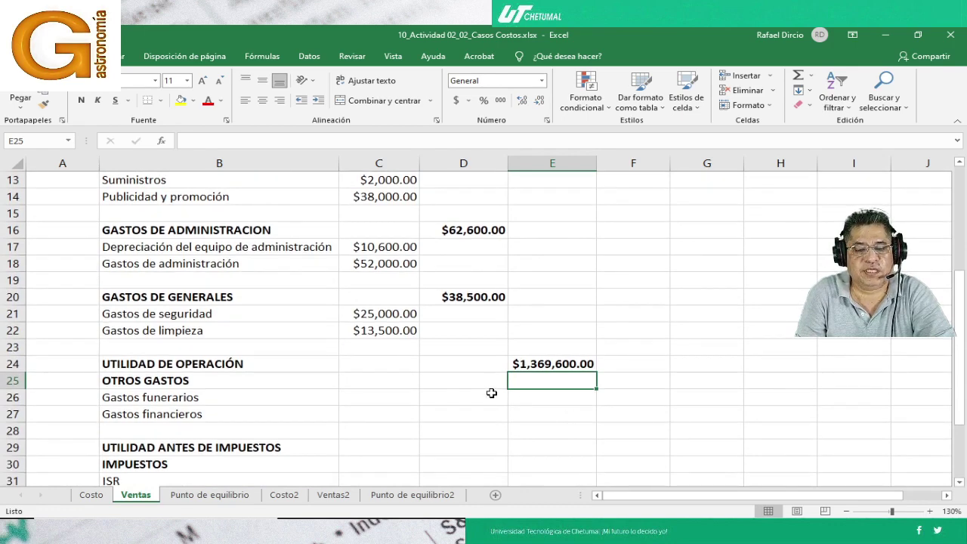
scroll(667, 392, up, 4)
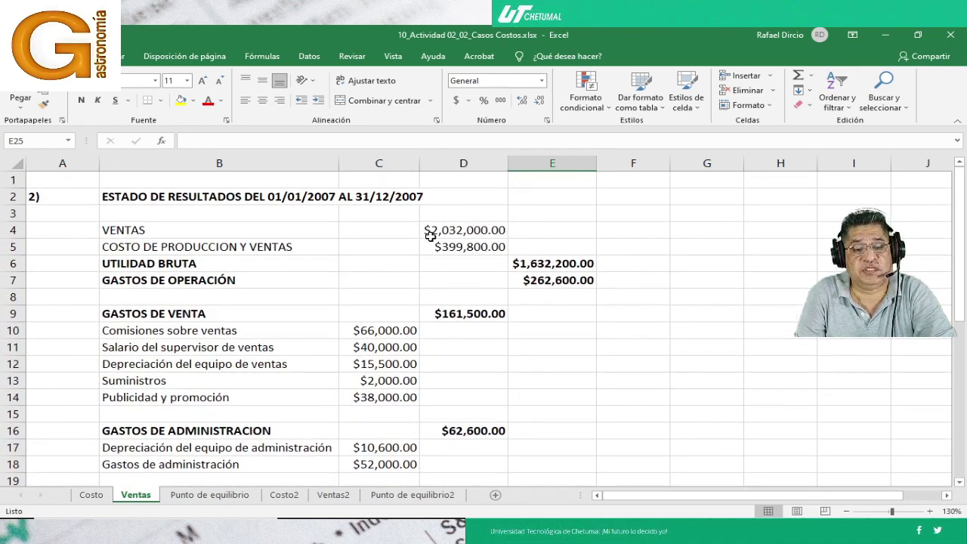
scroll(464, 284, down, 3)
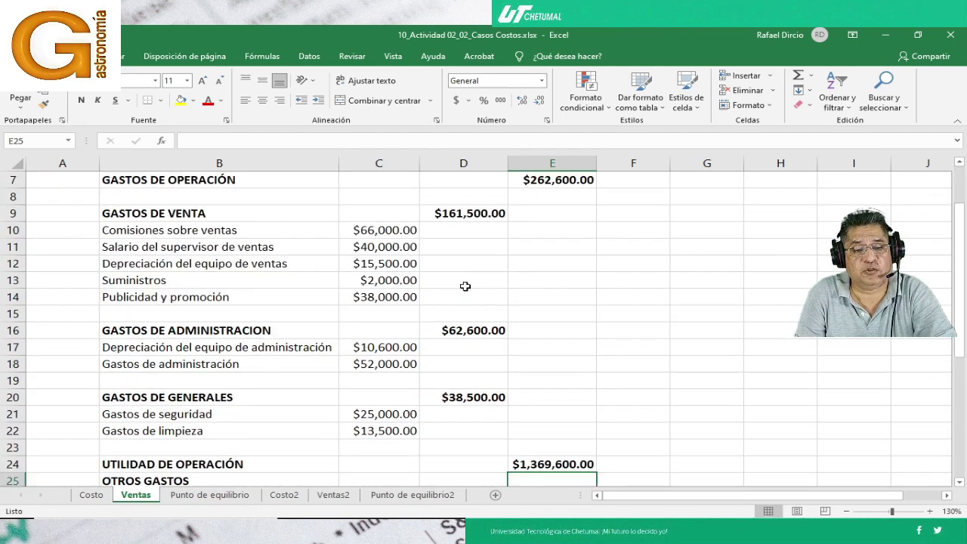
scroll(476, 317, down, 1)
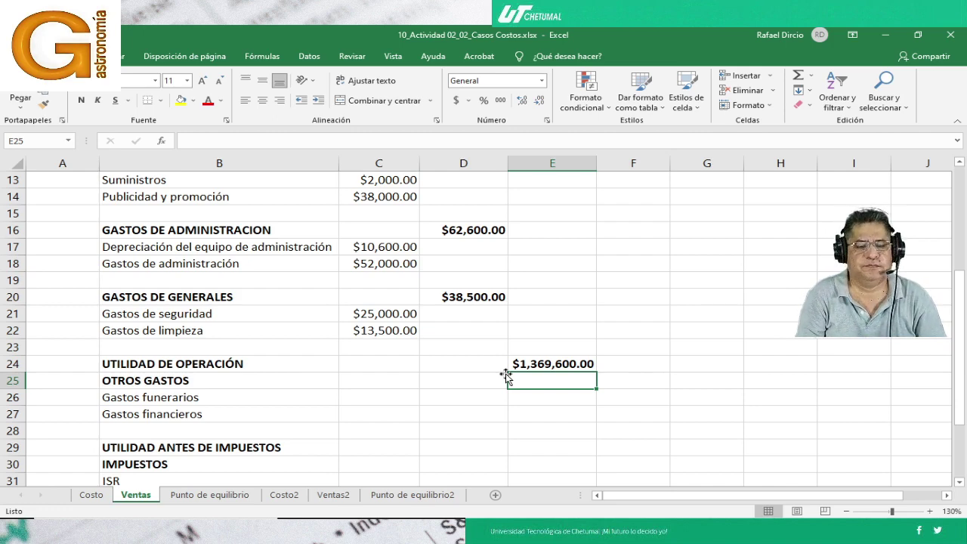
Review how UTILIDAD DE OPERACIÓN in E24 relates to UTILIDAD BRUTA, GASTOS DE OPERACIÓN and the expense sections
click(352, 397)
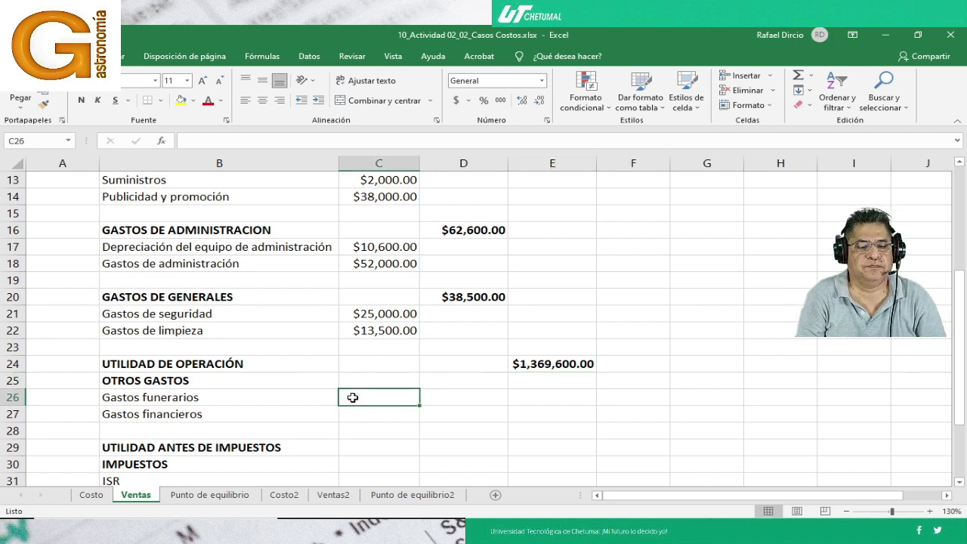
click(526, 363)
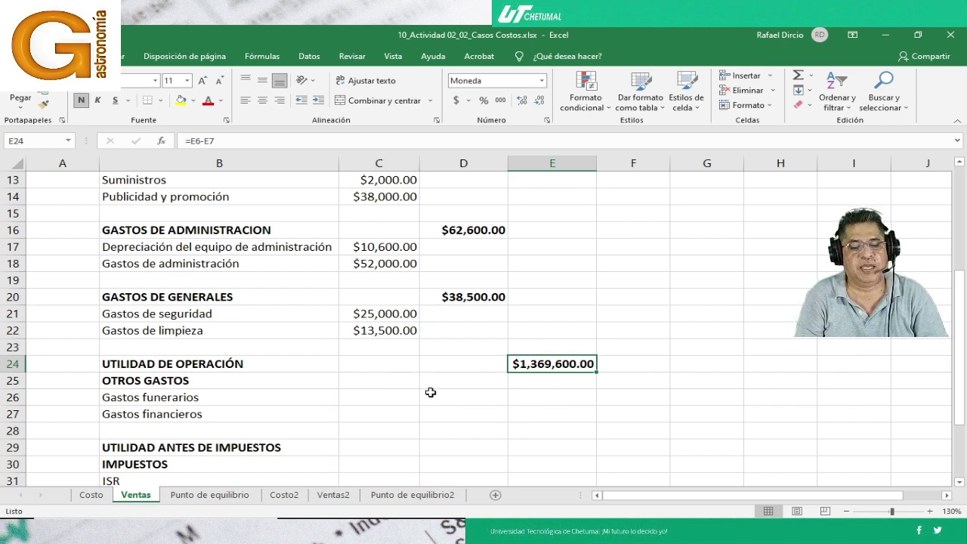
scroll(430, 391, down, 1)
scroll(430, 392, up, 3)
scroll(430, 392, up, 1)
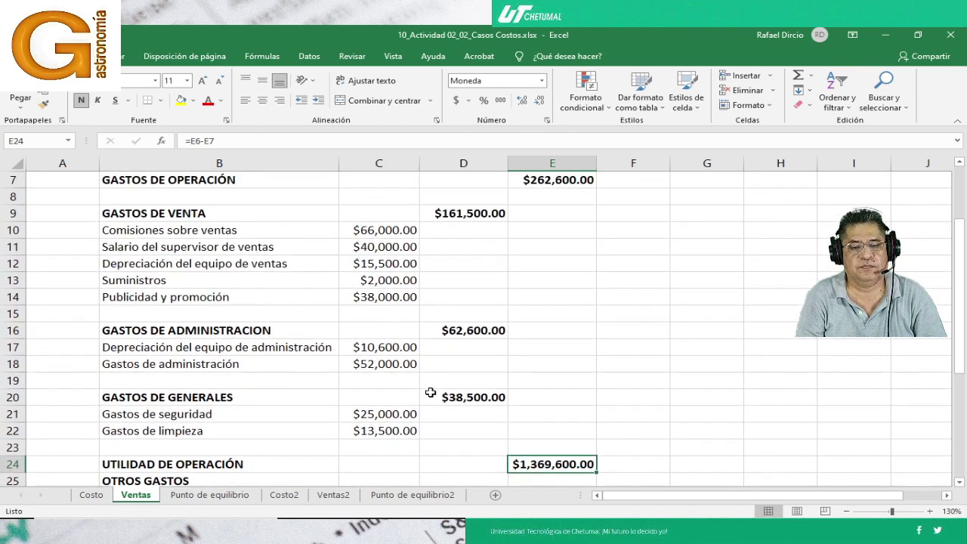
scroll(430, 392, up, 2)
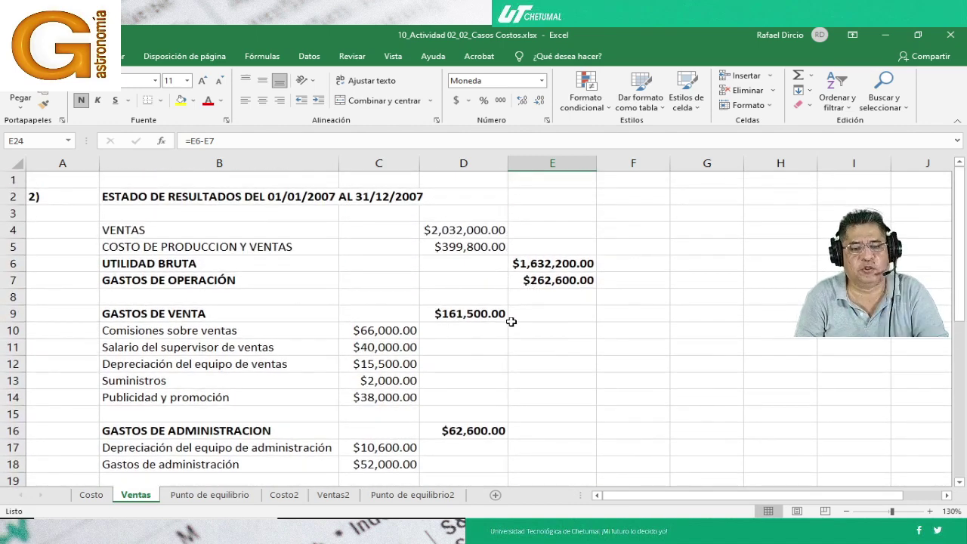
scroll(463, 320, down, 1)
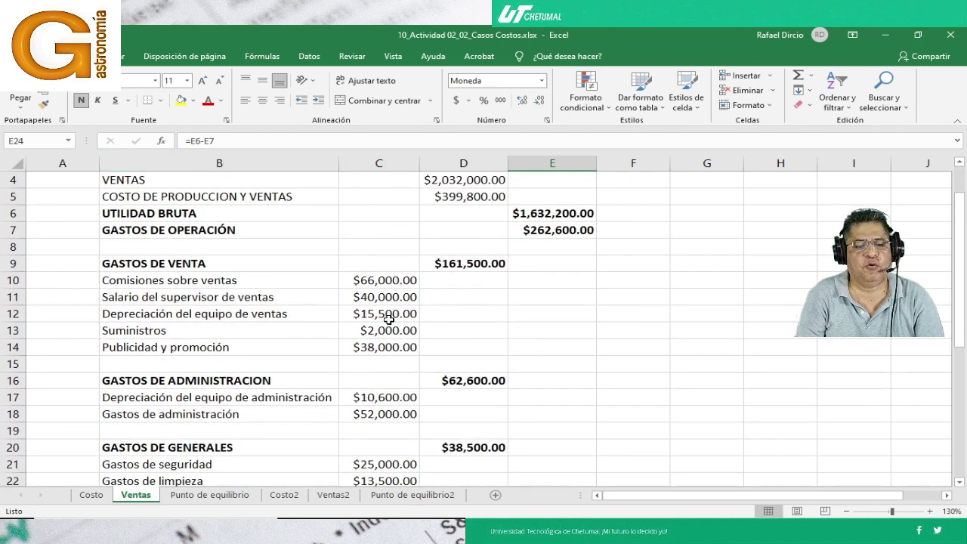
Check the Google Meet call, return to the Excel workbook and look over the OTROS GASTOS section of the Ventas sheet
click(337, 464)
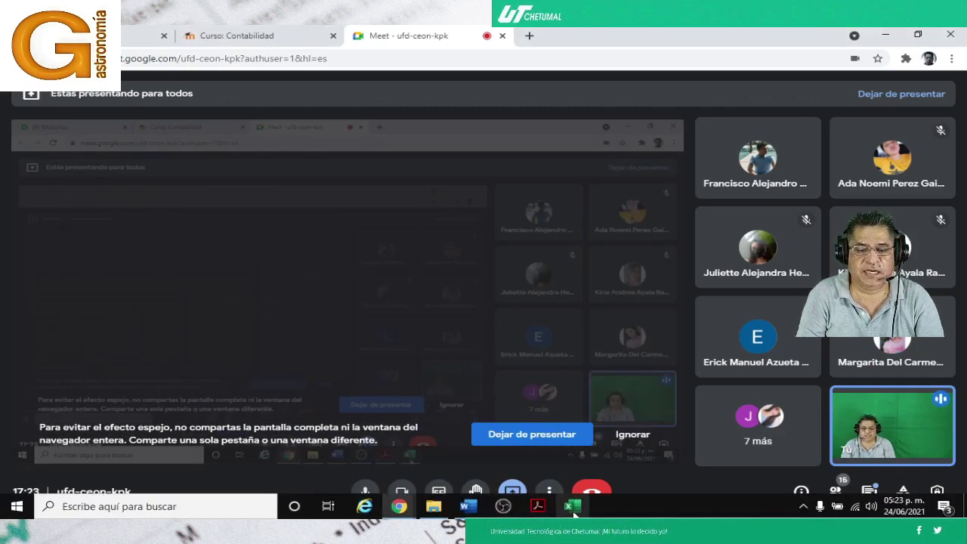
click(573, 506)
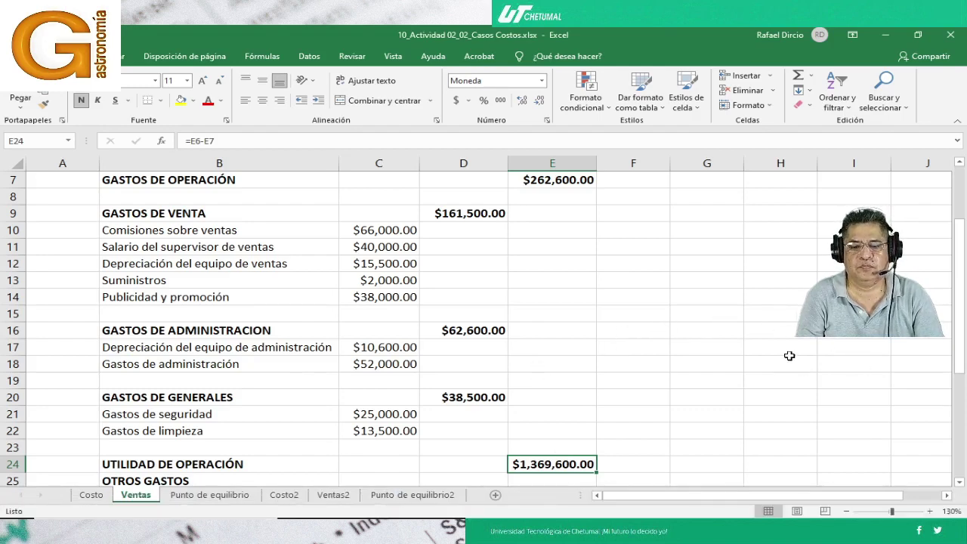
scroll(710, 326, down, 1)
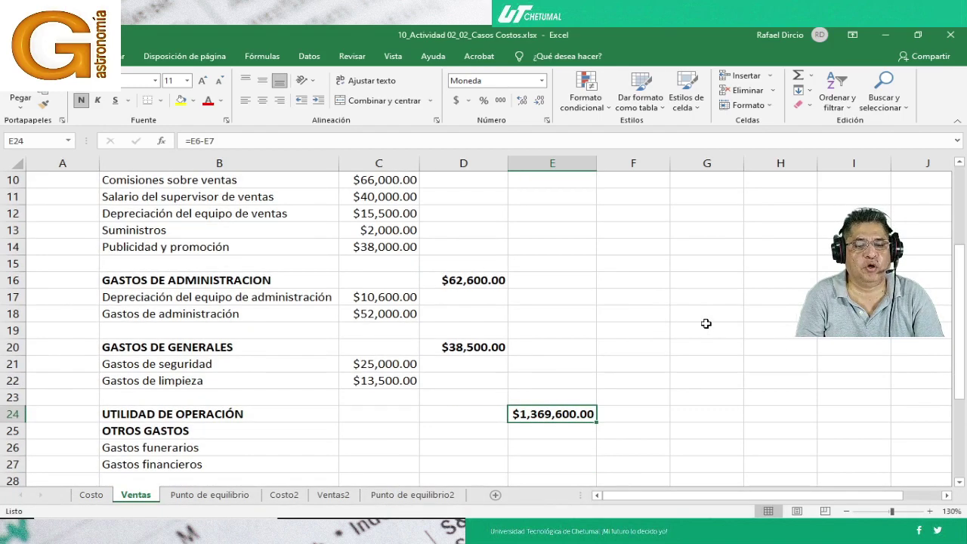
scroll(705, 324, down, 1)
scroll(705, 323, down, 1)
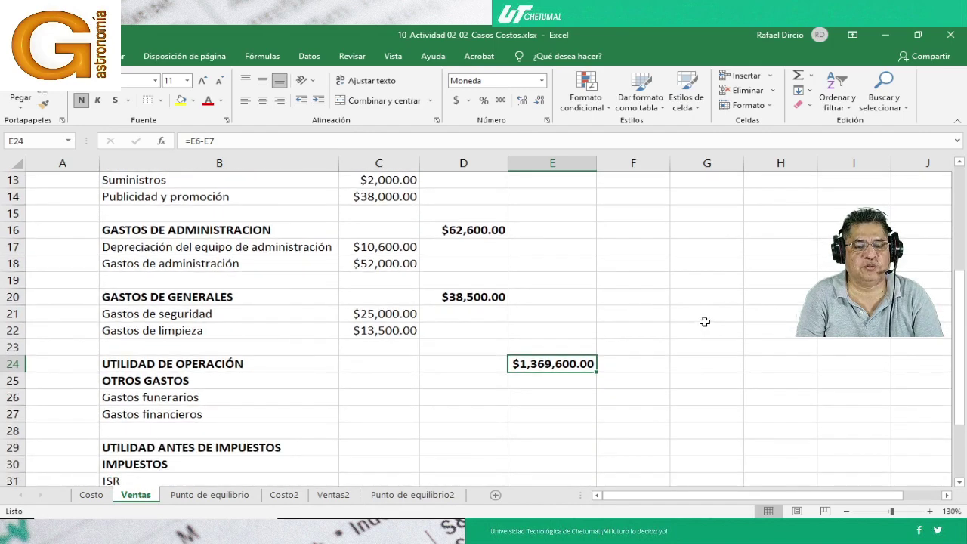
Enter 12000 for Gastos funerarios in C26 and 1500 for Gastos financieros in C27
click(353, 400)
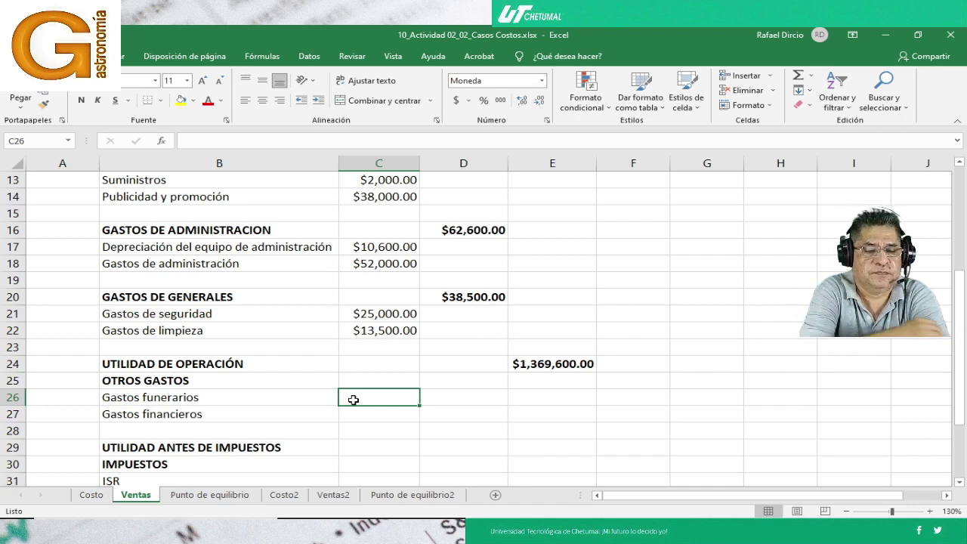
text(1200)
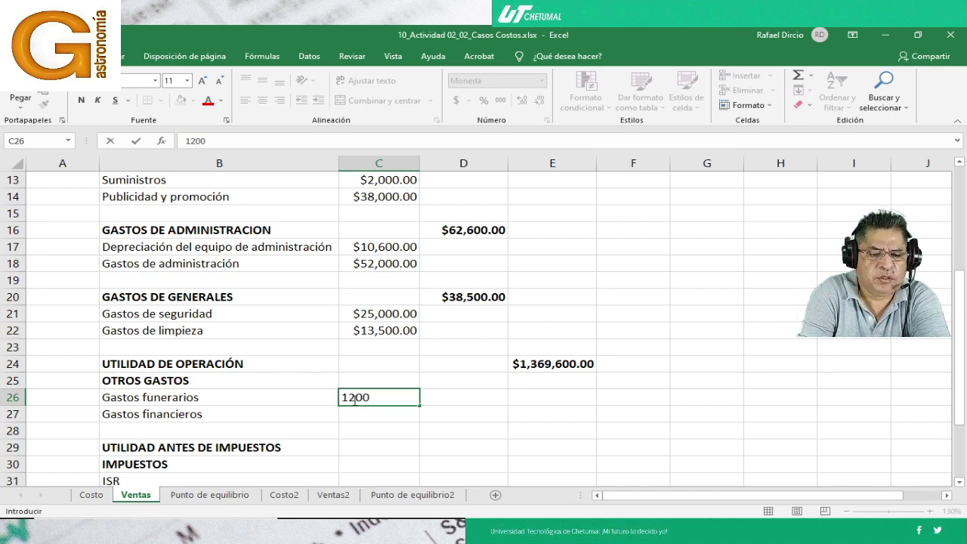
text(0)
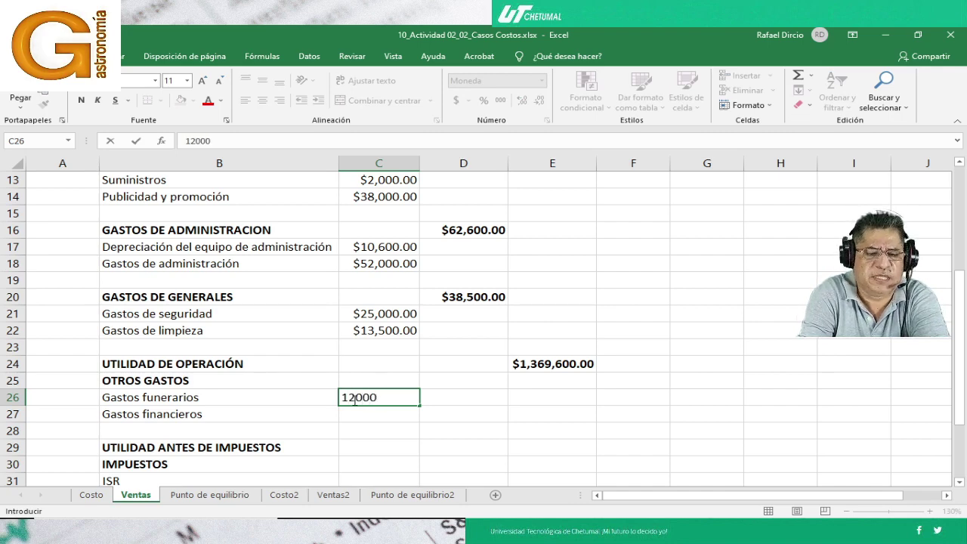
key(Return)
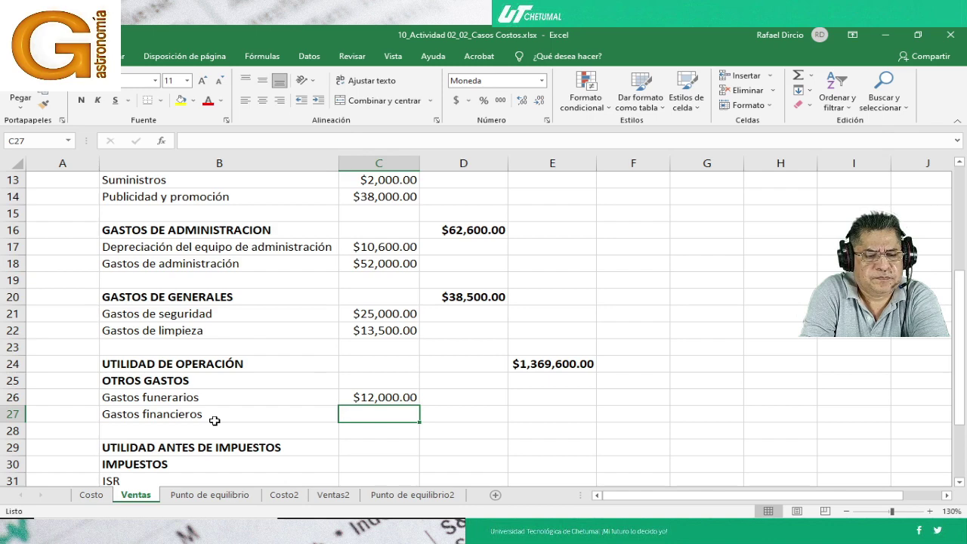
text(1500)
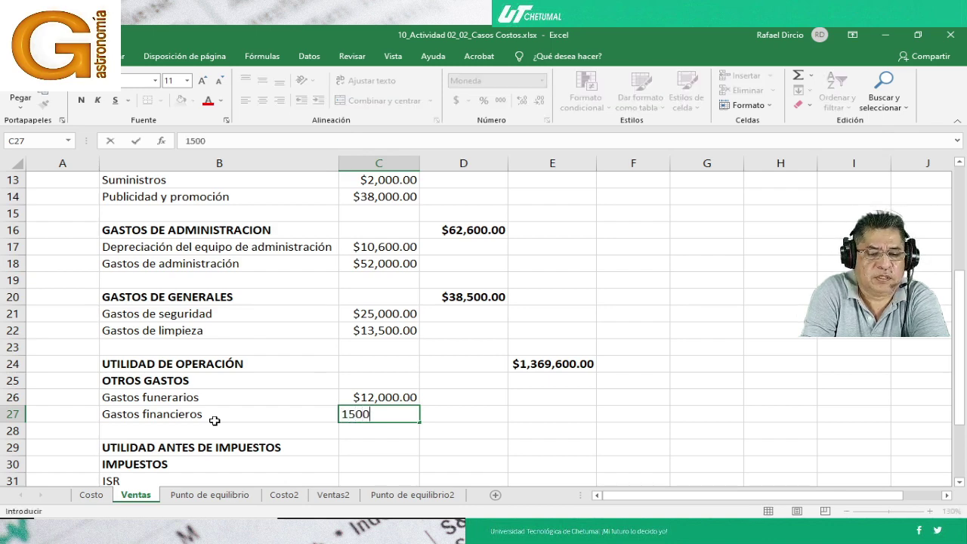
key(Tab)
Total OTROS GASTOS in D25 with the formula =SUMA(C26:C27) and make it bold
key(Up)
key(Up)
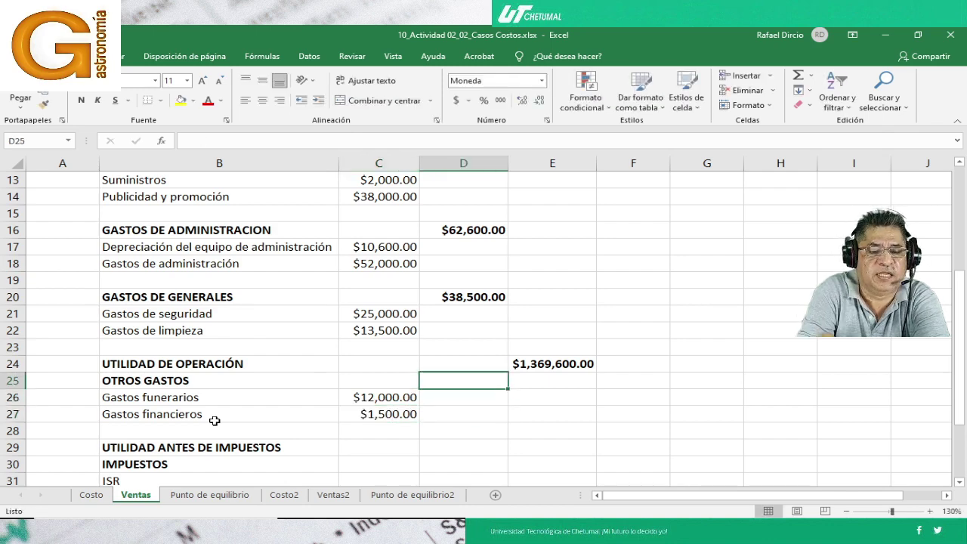
click(797, 76)
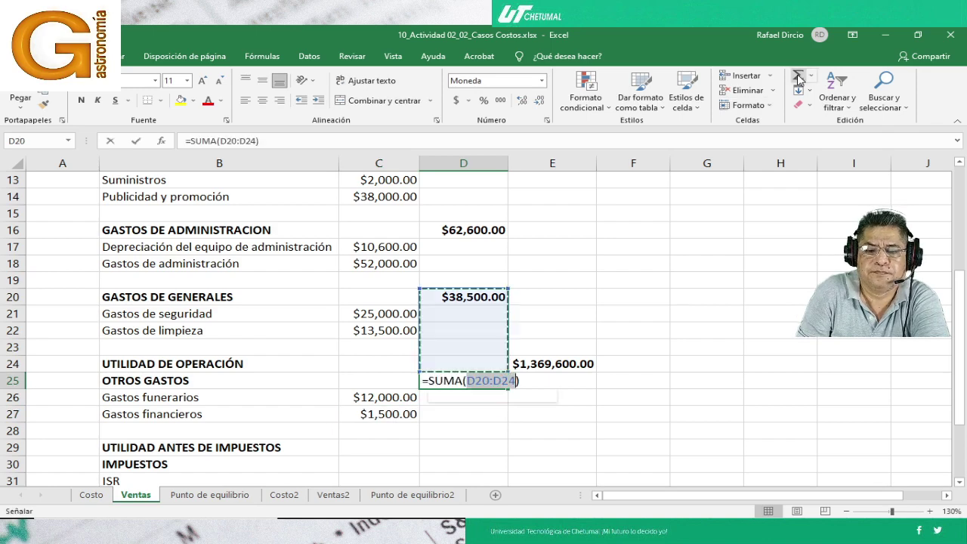
click(377, 400)
drag(378, 400, 377, 410)
key(Return)
key(Up)
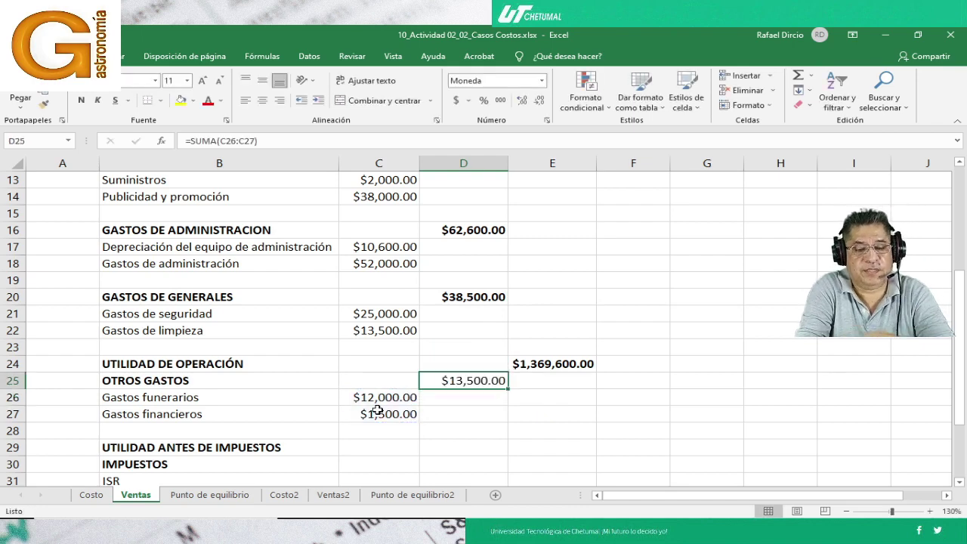
key(ctrl+n)
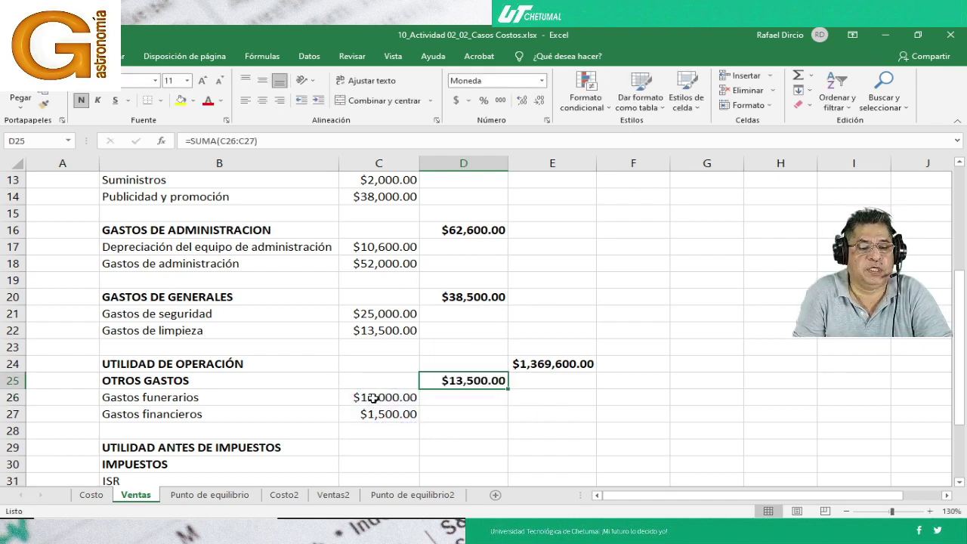
Calculate UTILIDAD ANTES DE IMPUESTOS in E29 with the formula =E24-D25 and make it bold
click(524, 445)
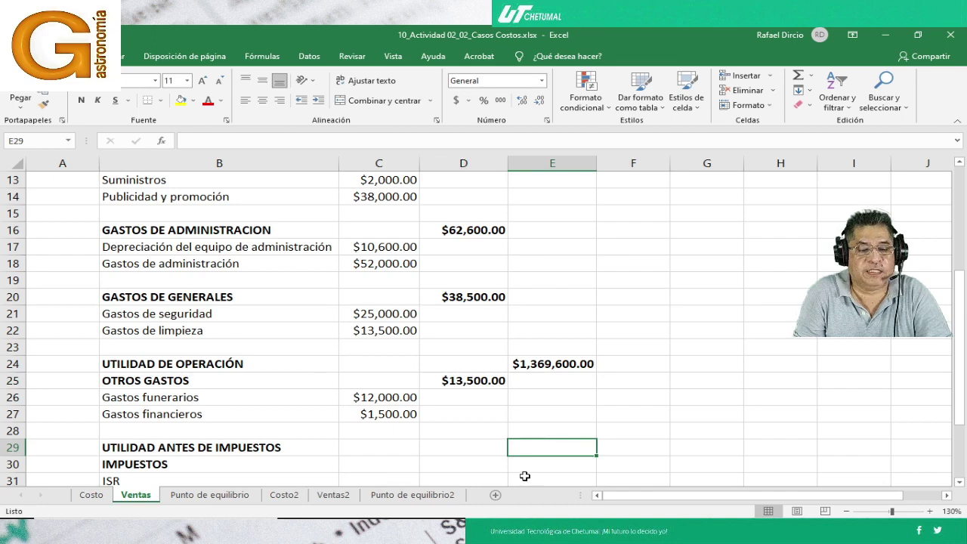
text(=)
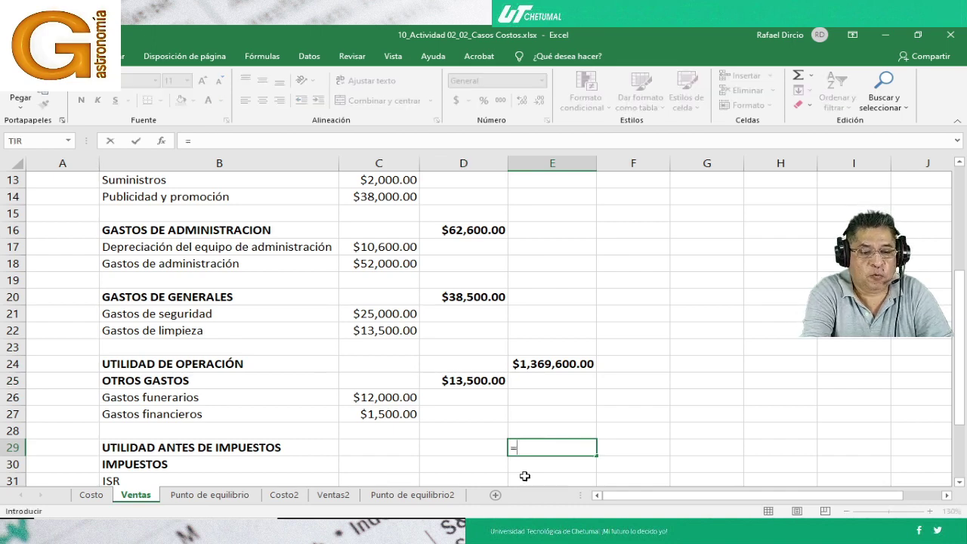
key(Up)
key(Up)
key(Up)
key(Up)
key(Up)
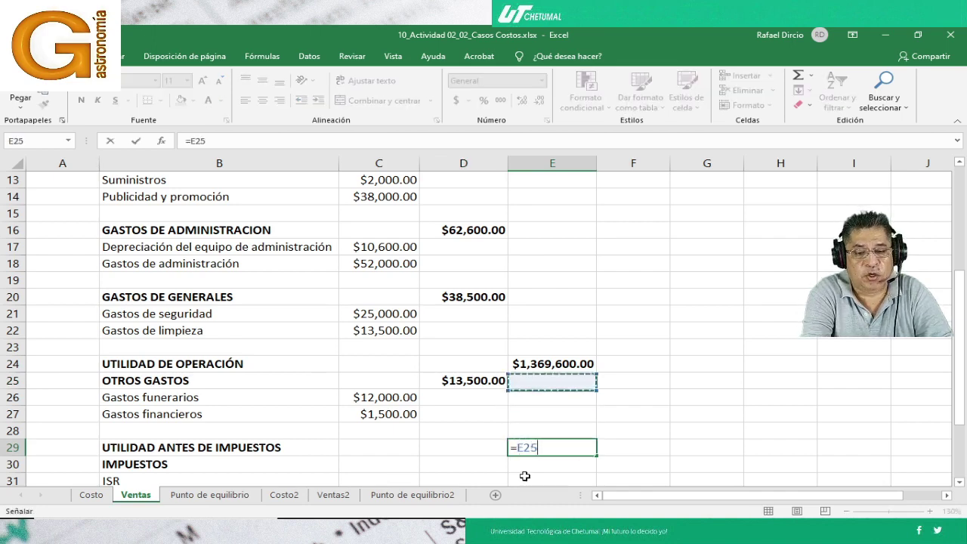
text(-)
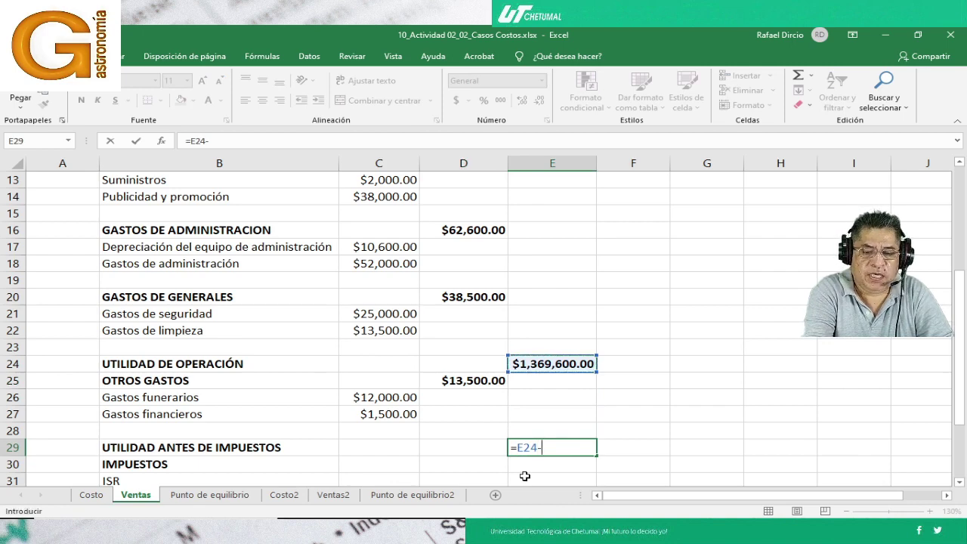
key(Up)
key(Up)
key(Up)
key(Up)
key(Left)
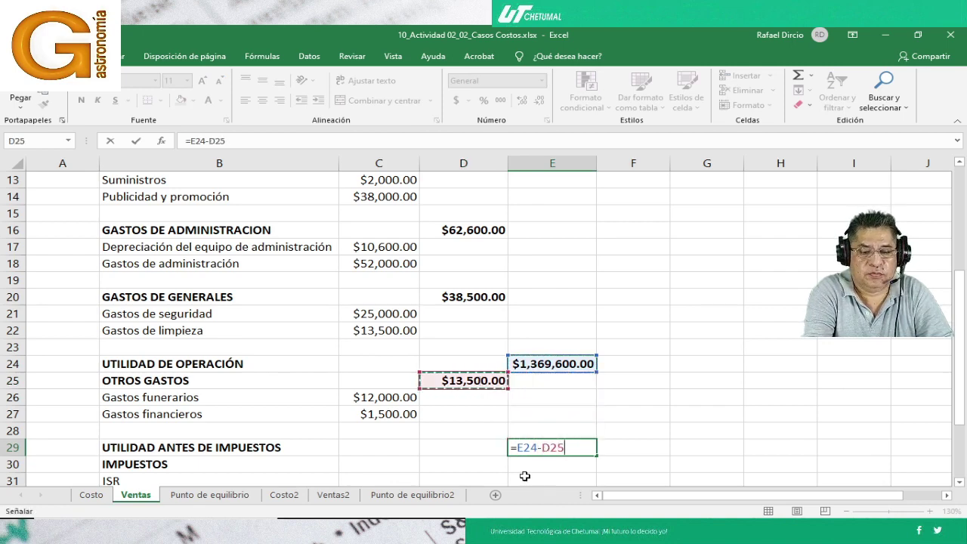
key(Return)
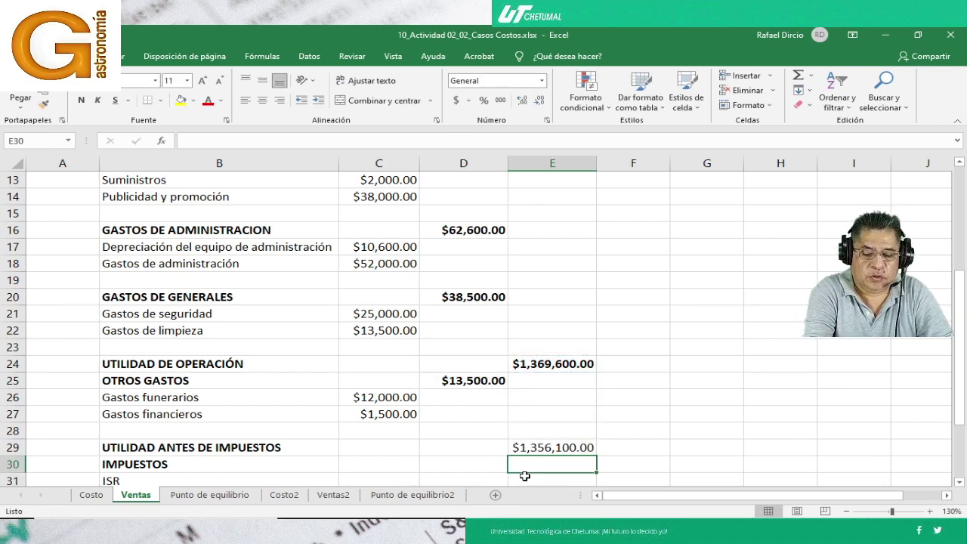
key(Up)
key(ctrl+n)
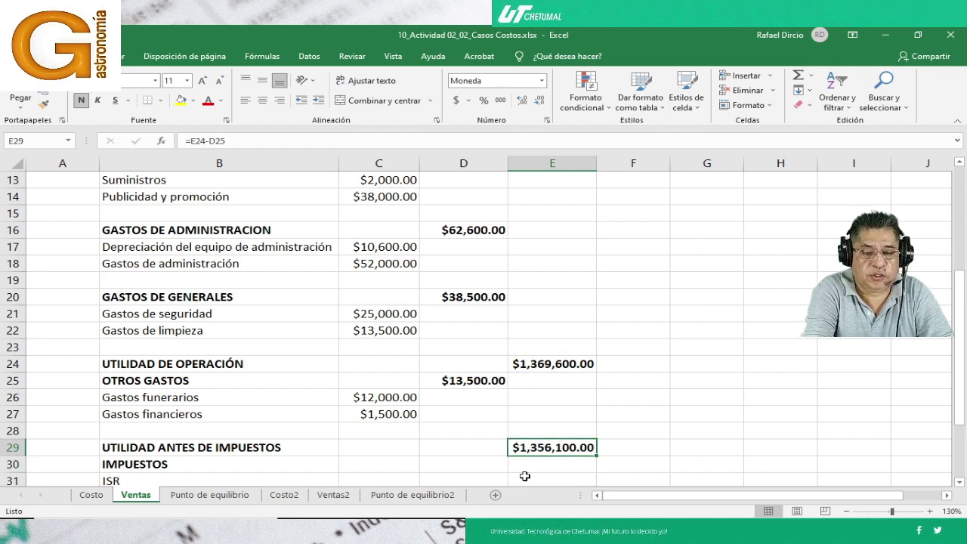
Look over the IMPUESTOS and UTILIDAD NETA rows and check which cells the UTILIDAD ANTES DE IMPUESTOS formula in E29 refers to
key(Down)
key(Down)
key(Down)
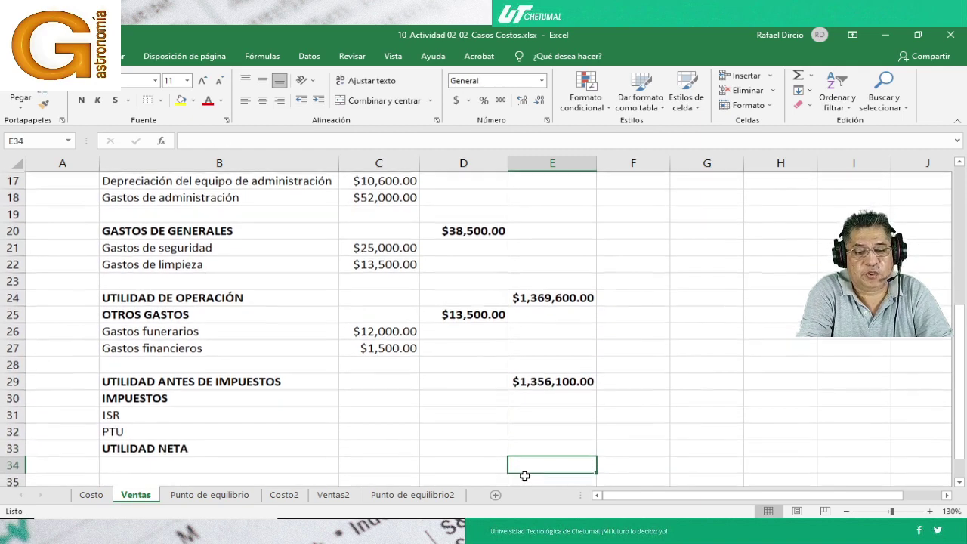
key(Up)
key(Up)
key(Up)
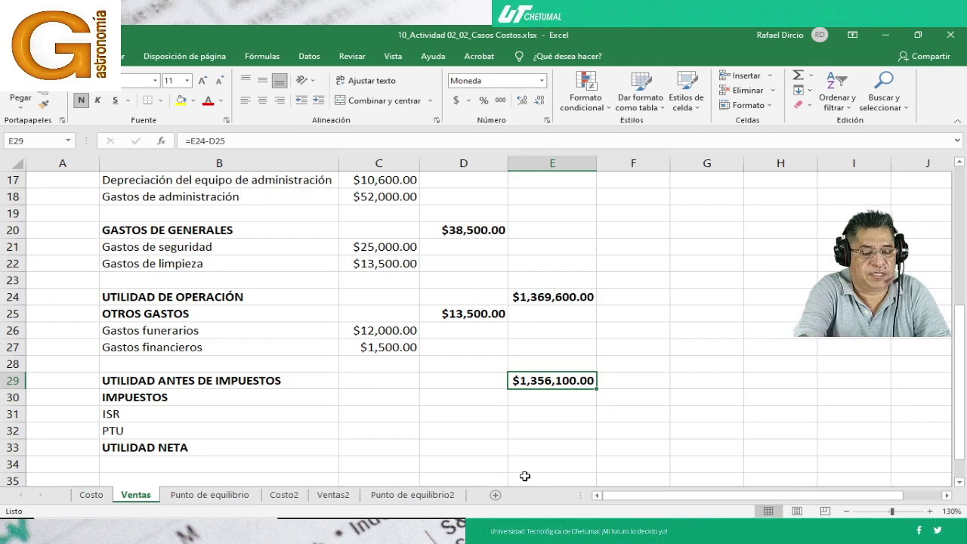
key(F2)
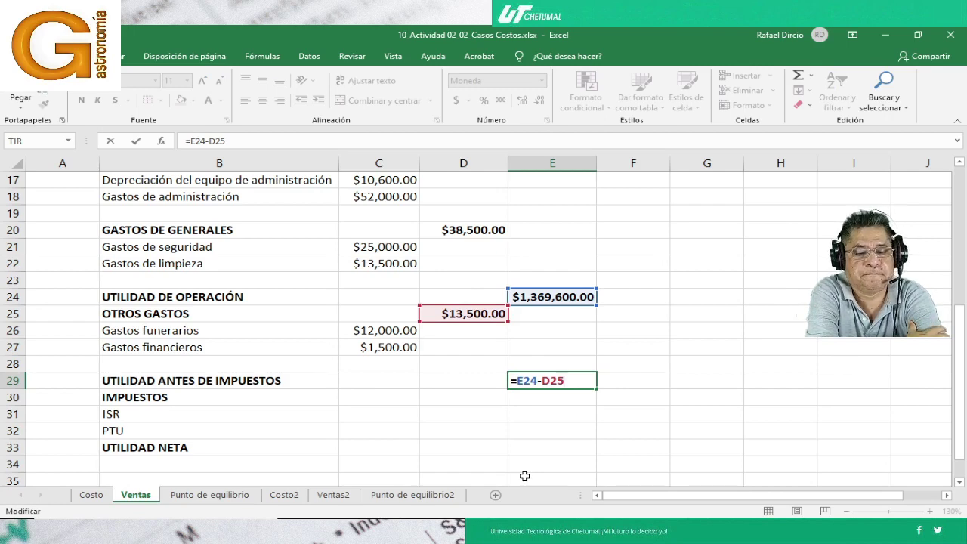
key(Return)
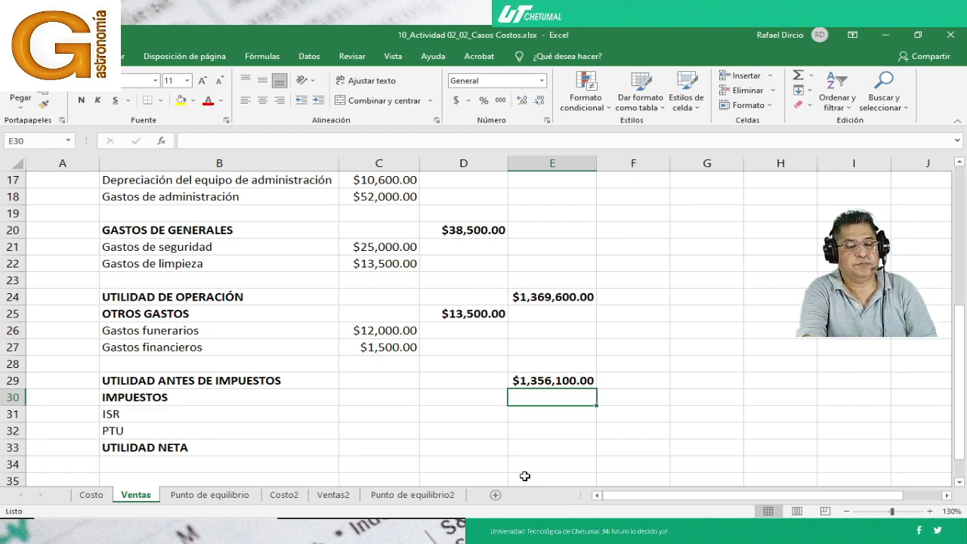
Calculate ISR in C31 as 30% of UTILIDAD ANTES DE IMPUESTOS with the formula =E29*0.3
key(Return)
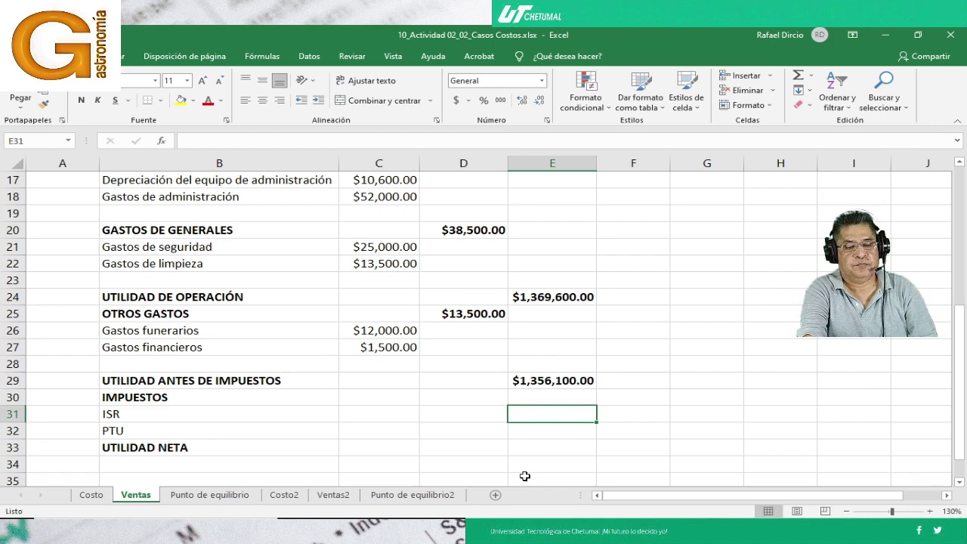
key(Left)
key(Left)
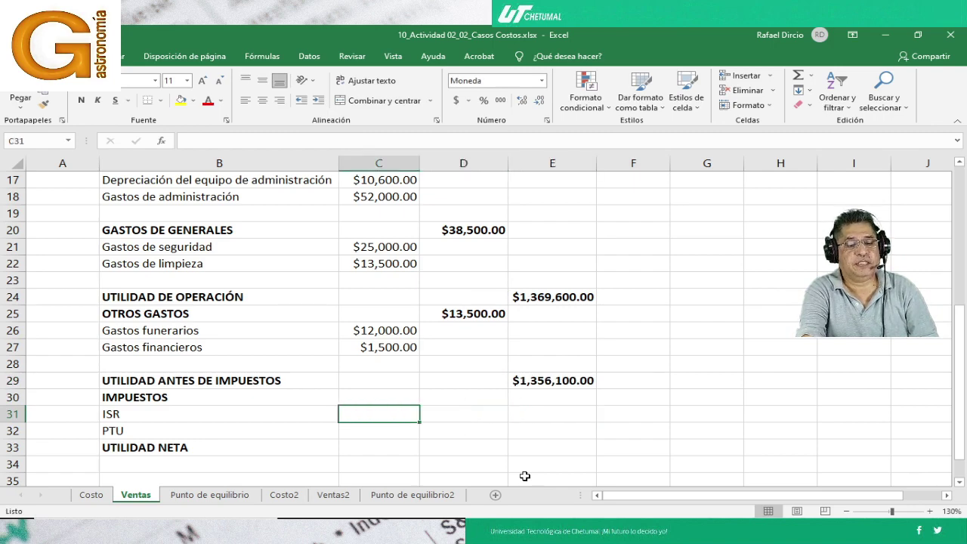
key(Down)
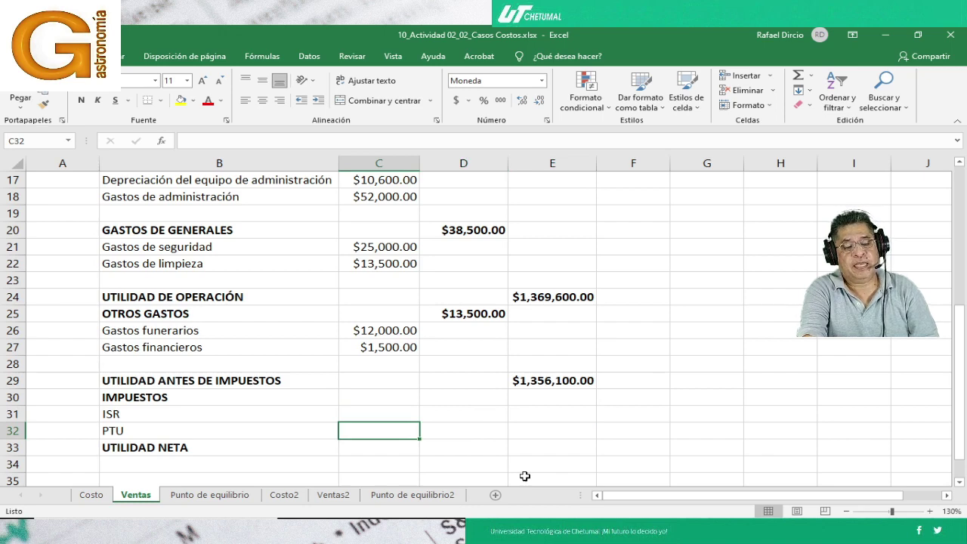
key(Up)
key(Down)
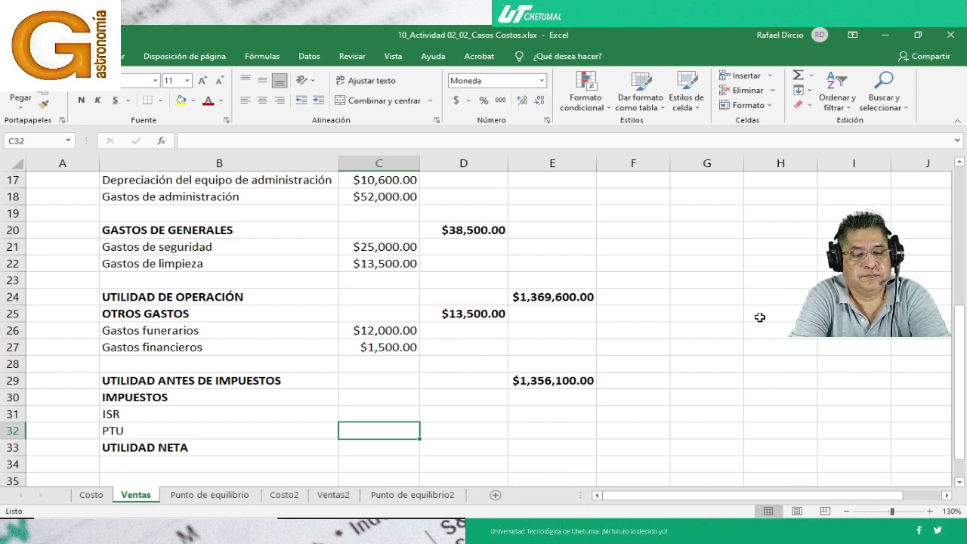
key(Up)
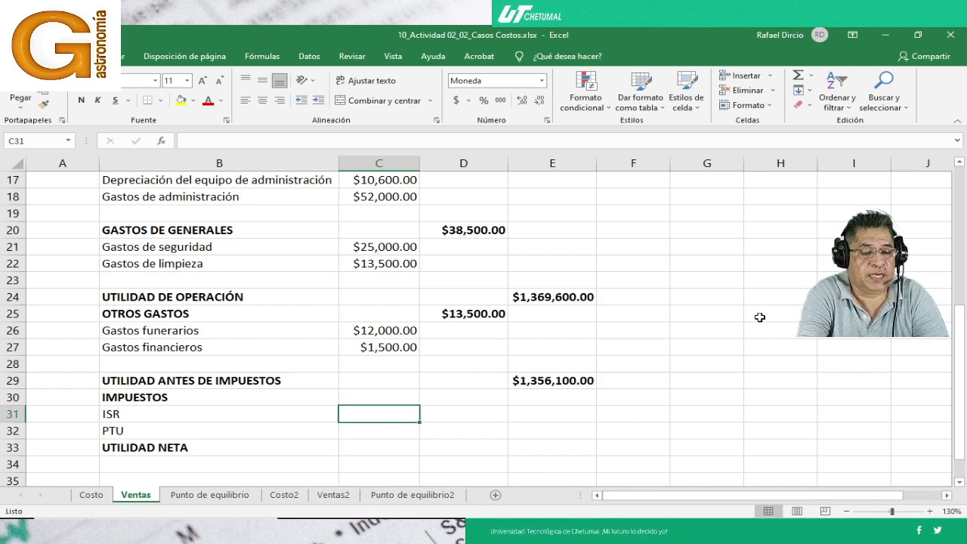
text(=)
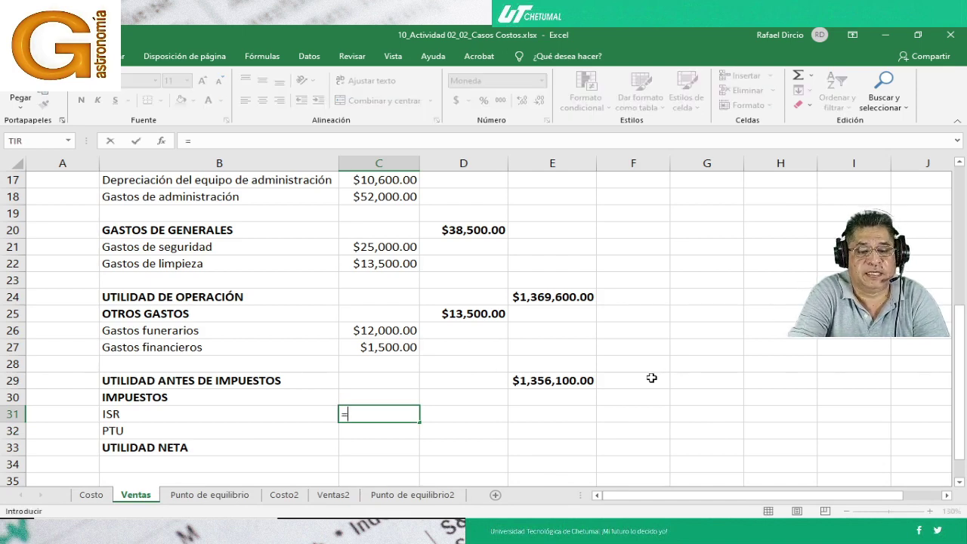
click(568, 380)
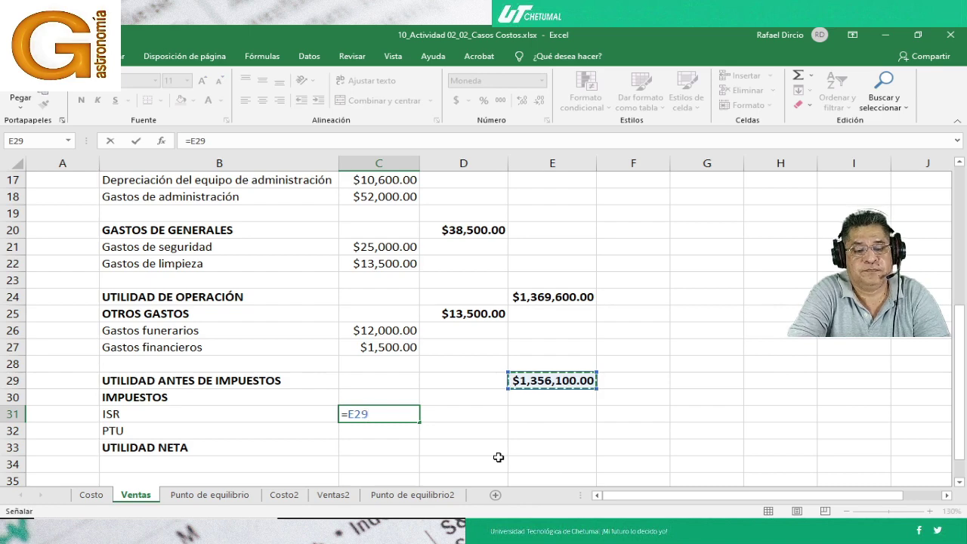
text(*)
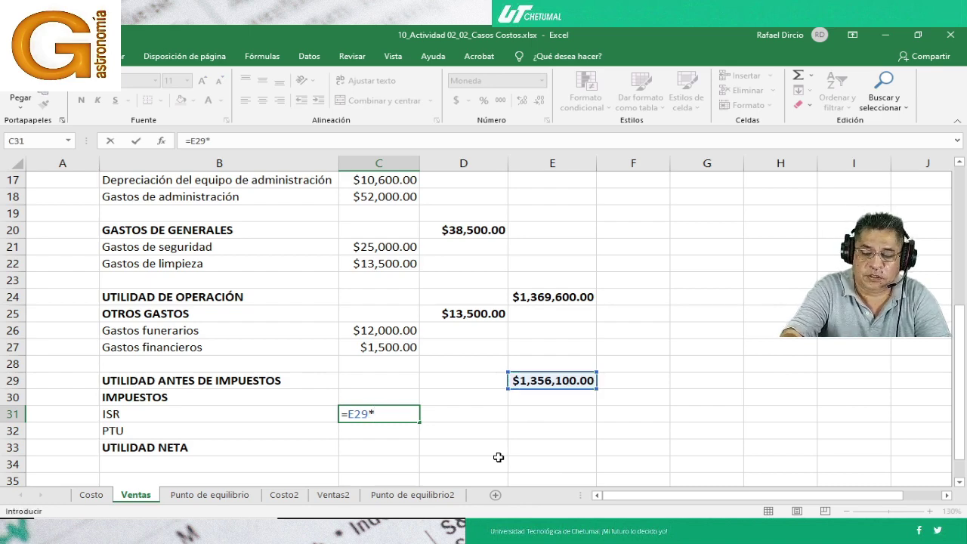
text(0.3)
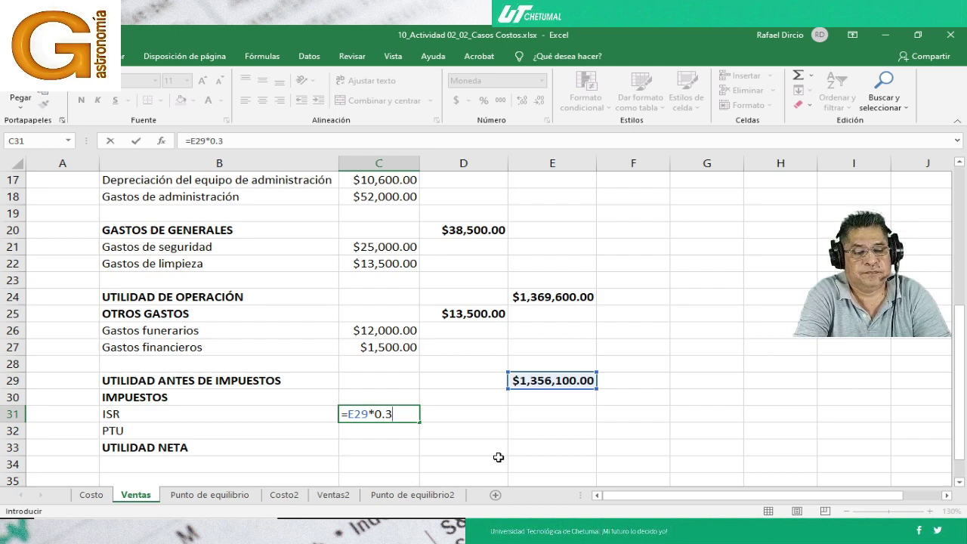
key(Return)
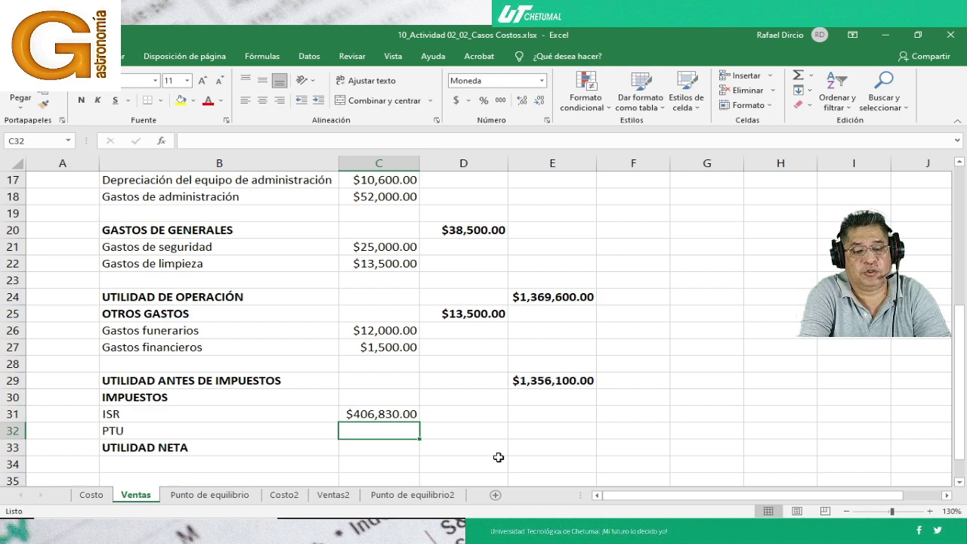
Calculate PTU in C32 as 10% of UTILIDAD ANTES DE IMPUESTOS with the formula =E29*0.1
text(=)
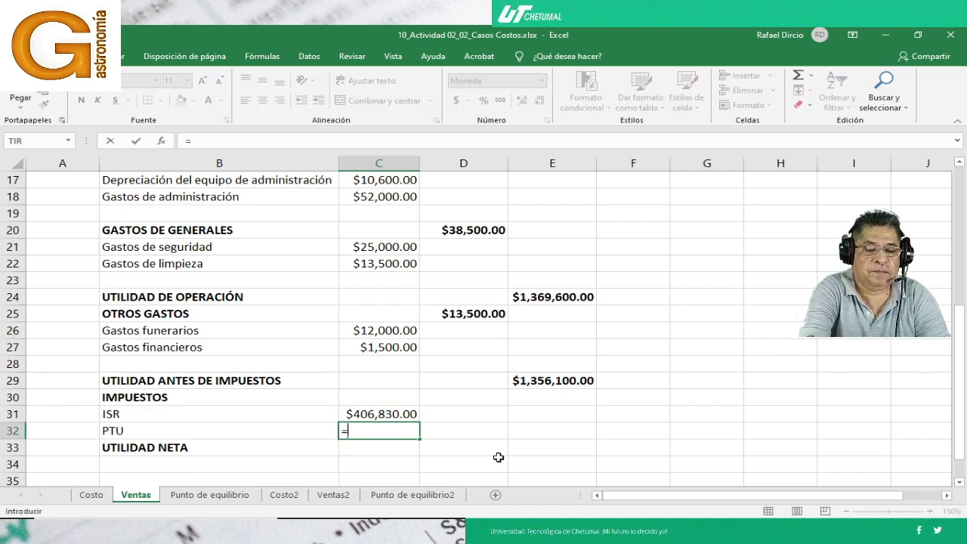
key(Up)
key(Up)
key(Up)
key(Right)
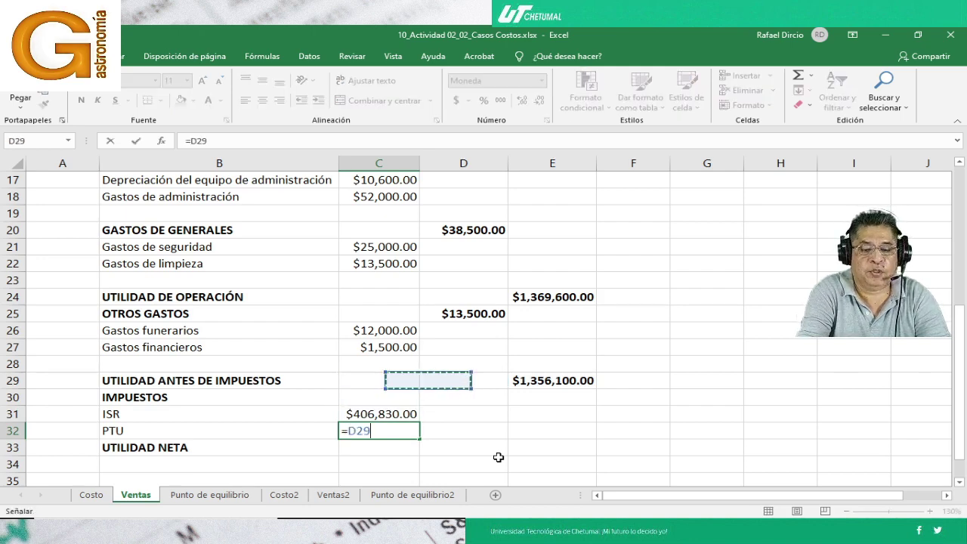
key(Right)
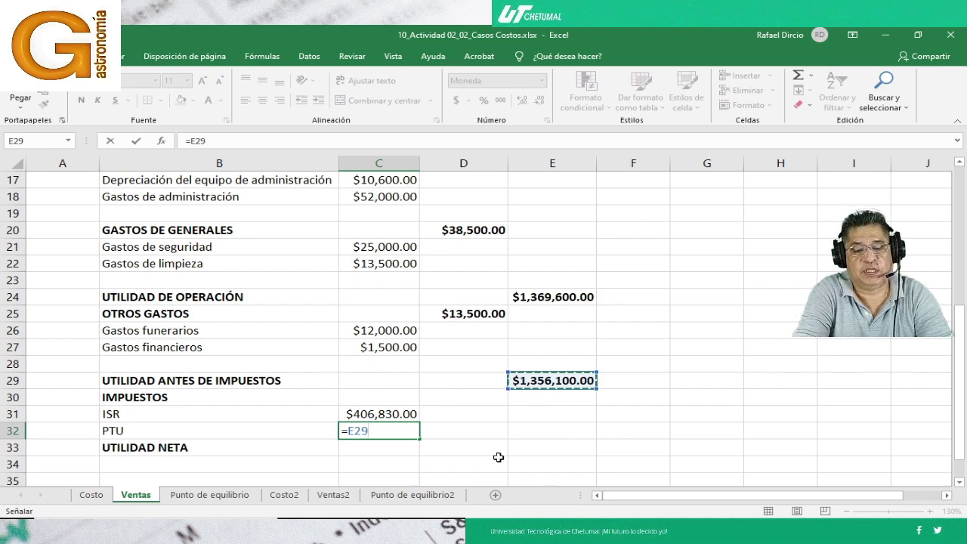
text(*0.1)
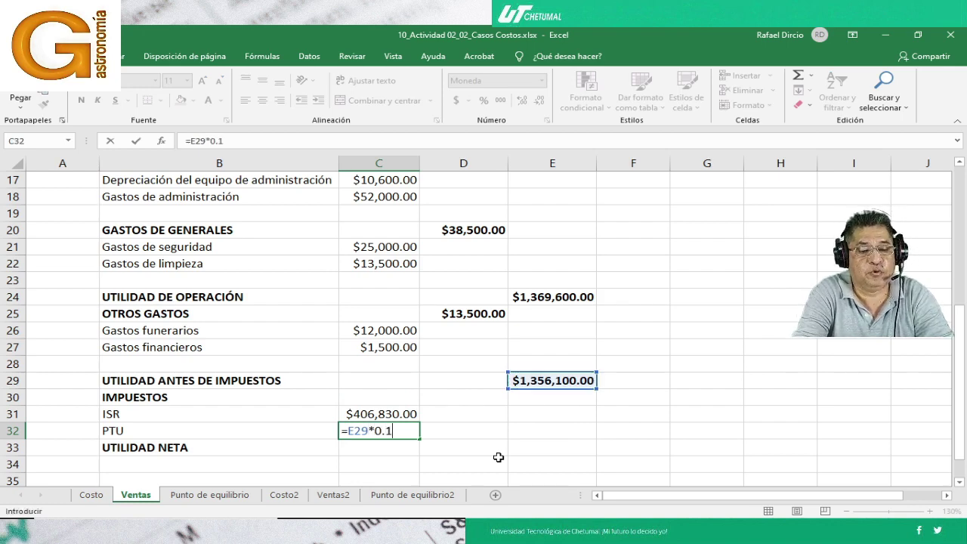
key(Return)
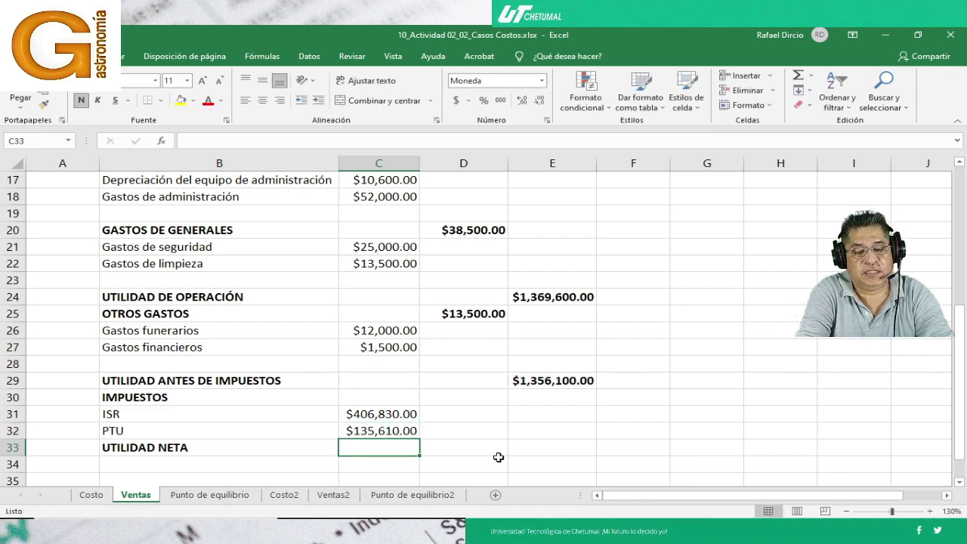
Total IMPUESTOS in D30 with the formula =SUMA(C31:C32) and make it bold
key(Up)
key(Up)
key(Up)
key(Right)
key(Right)
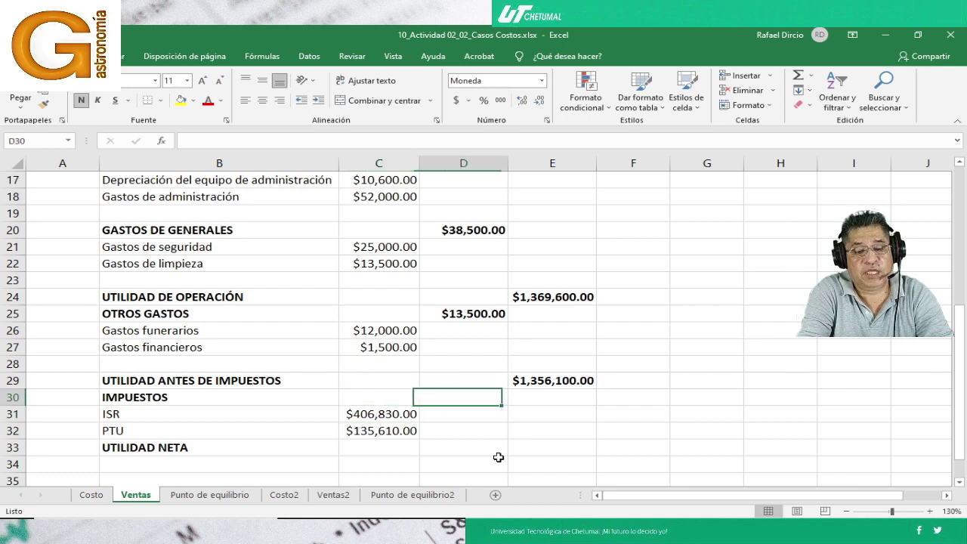
key(Up)
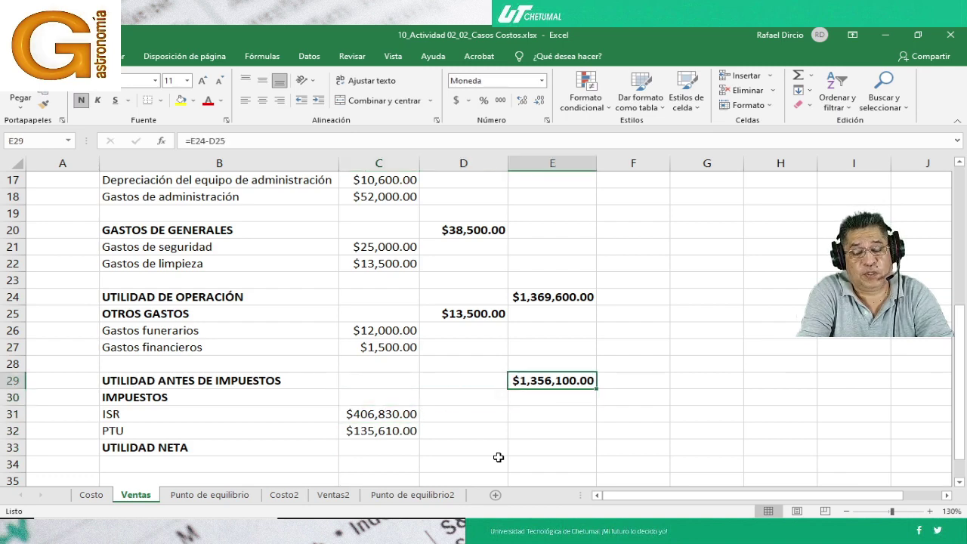
key(Down)
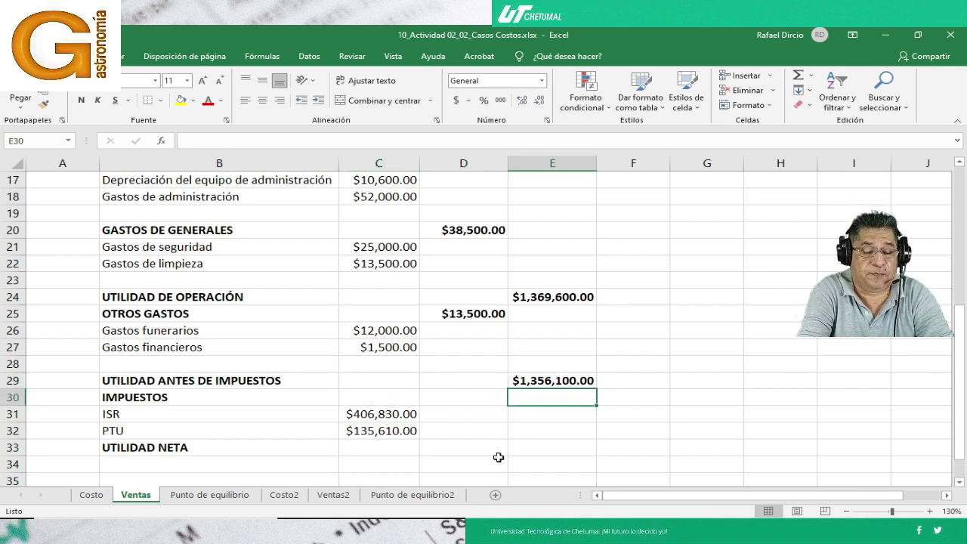
key(Left)
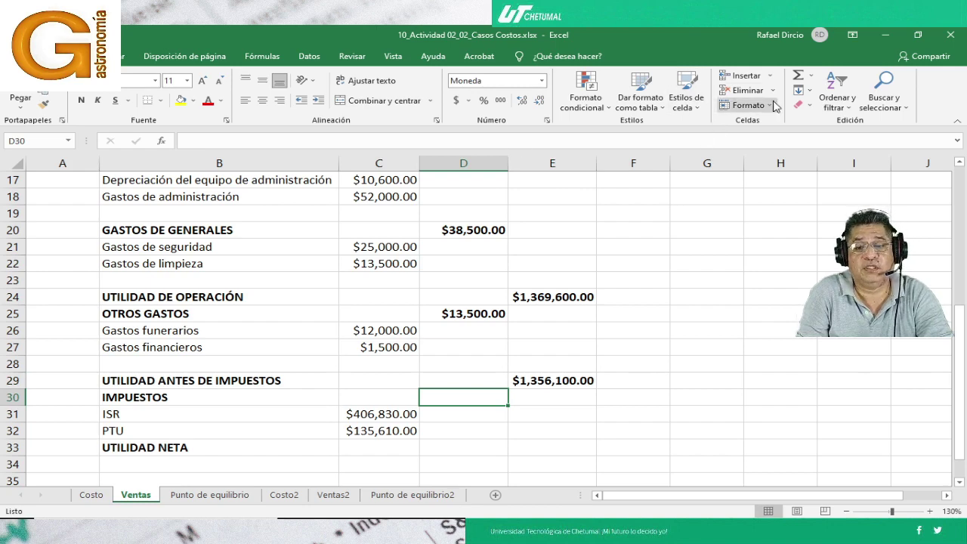
click(797, 74)
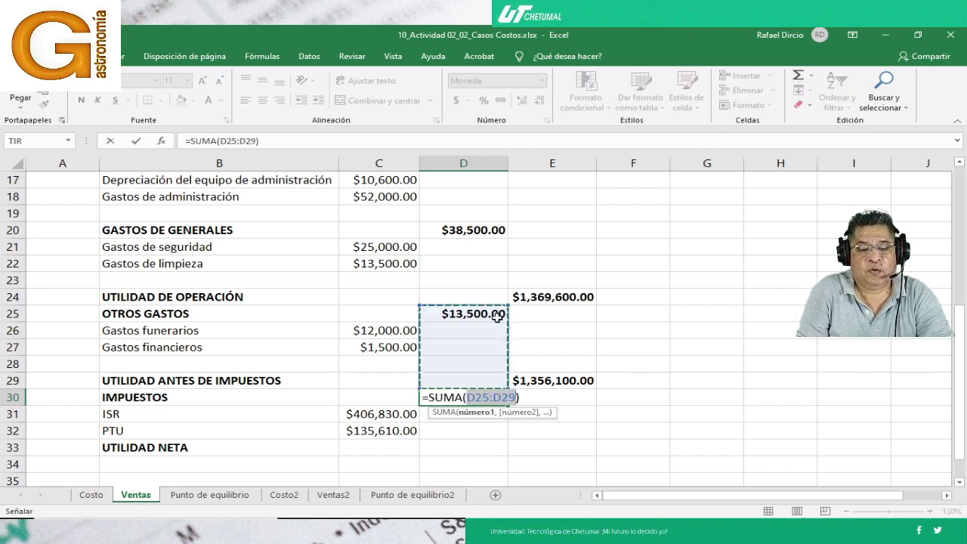
drag(361, 415, 365, 428)
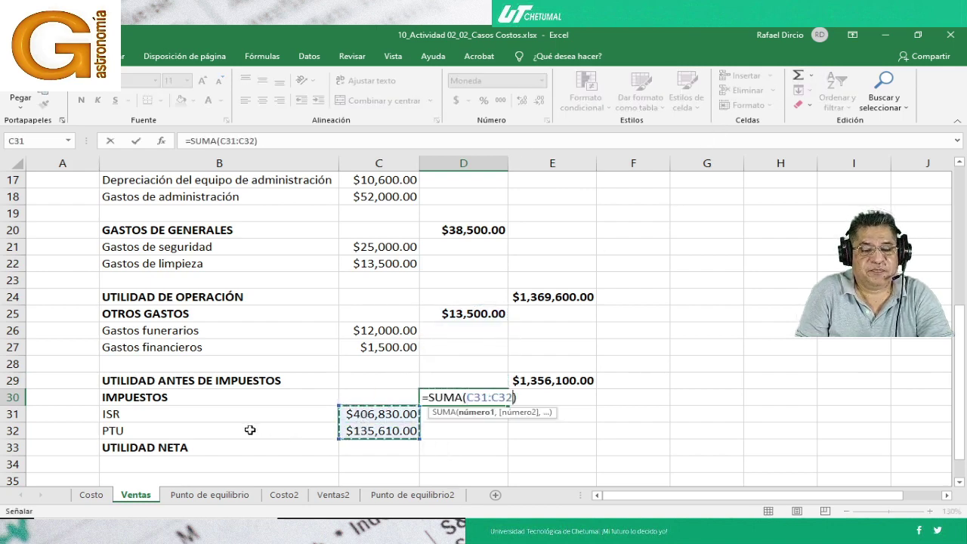
key(Return)
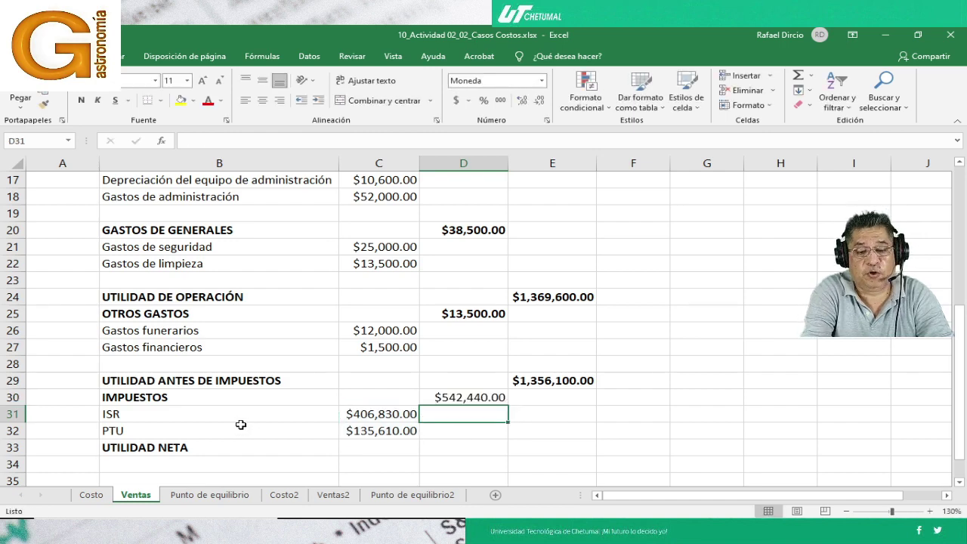
key(Up)
key(ctrl+n)
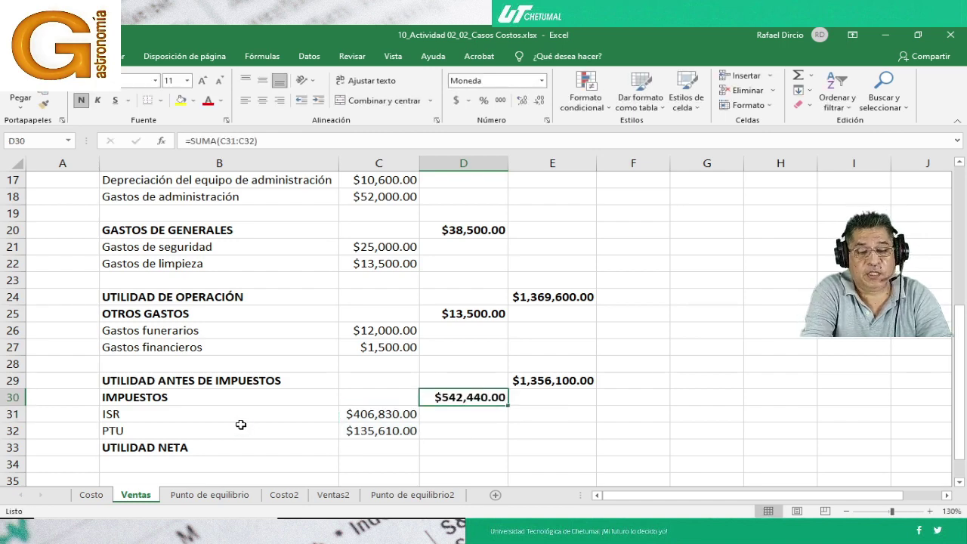
Calculate UTILIDAD NETA in E33 with the formula =E29-D30 and make it bold
key(Down)
key(Down)
key(Down)
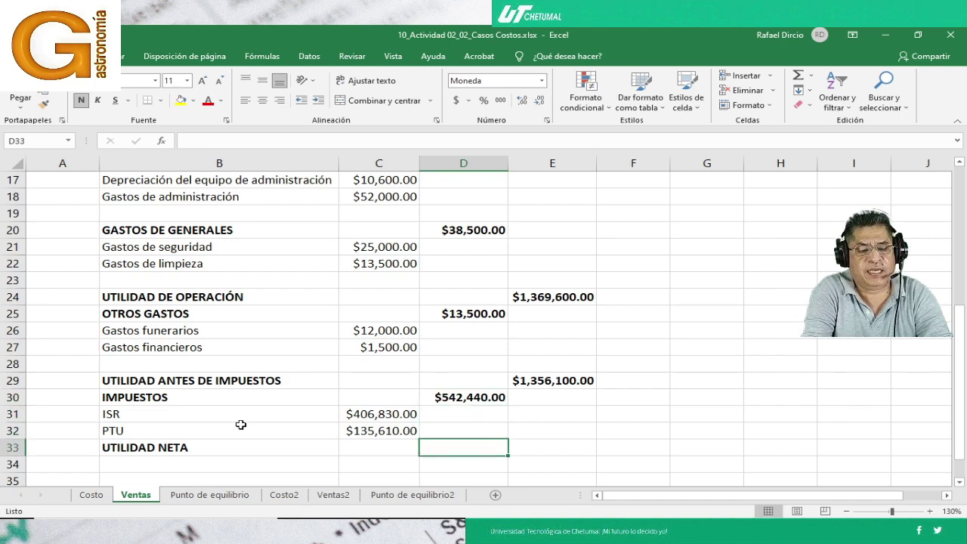
key(Right)
text(=)
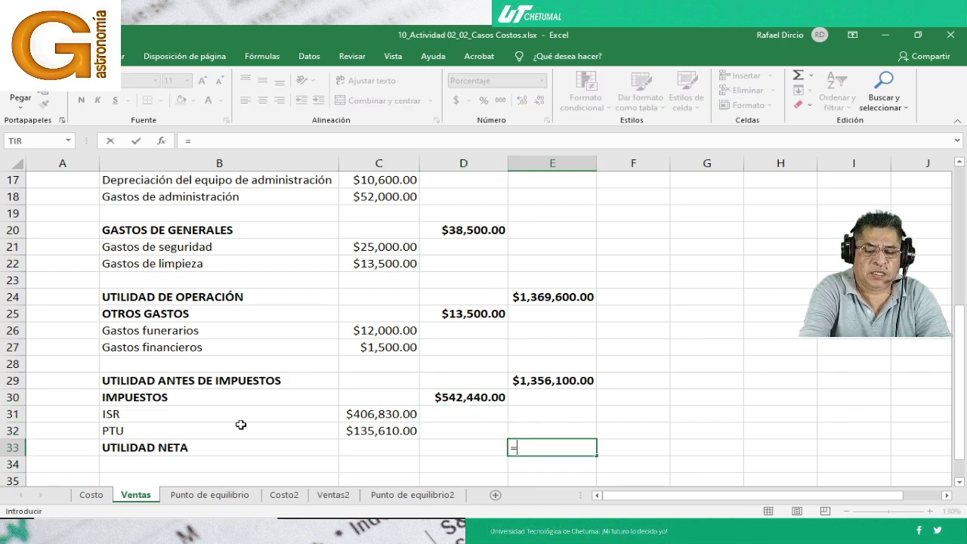
key(Up)
key(Up)
key(Up)
key(Up)
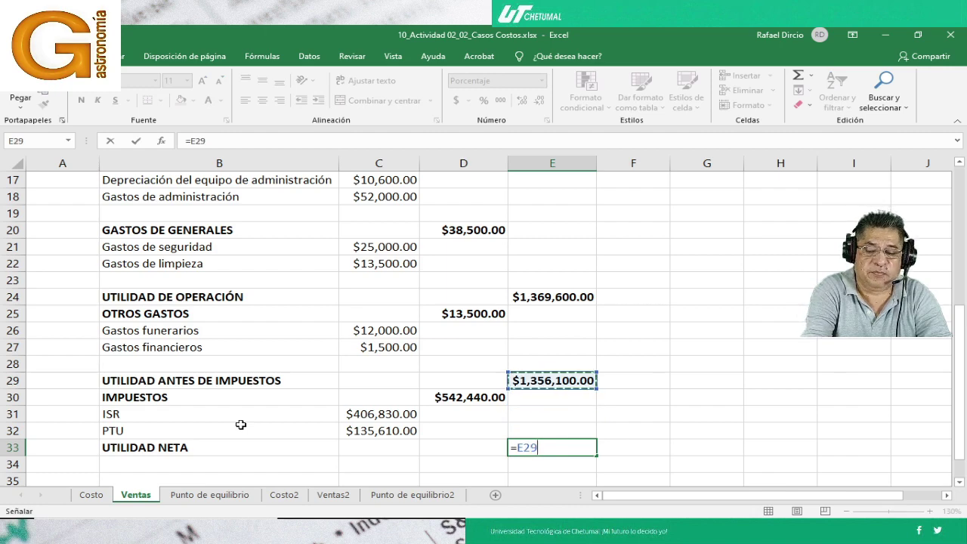
text(-)
key(Up)
key(Up)
key(Up)
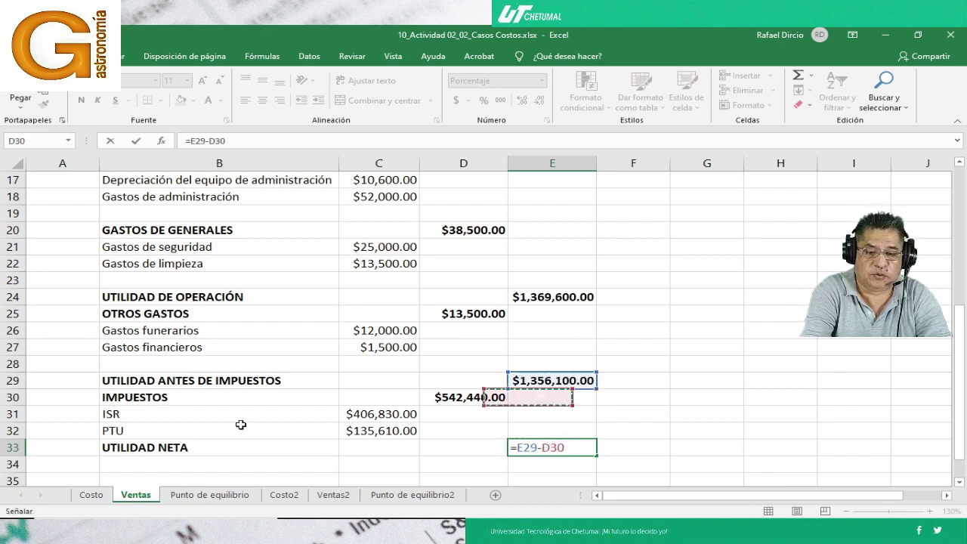
key(Left)
key(Return)
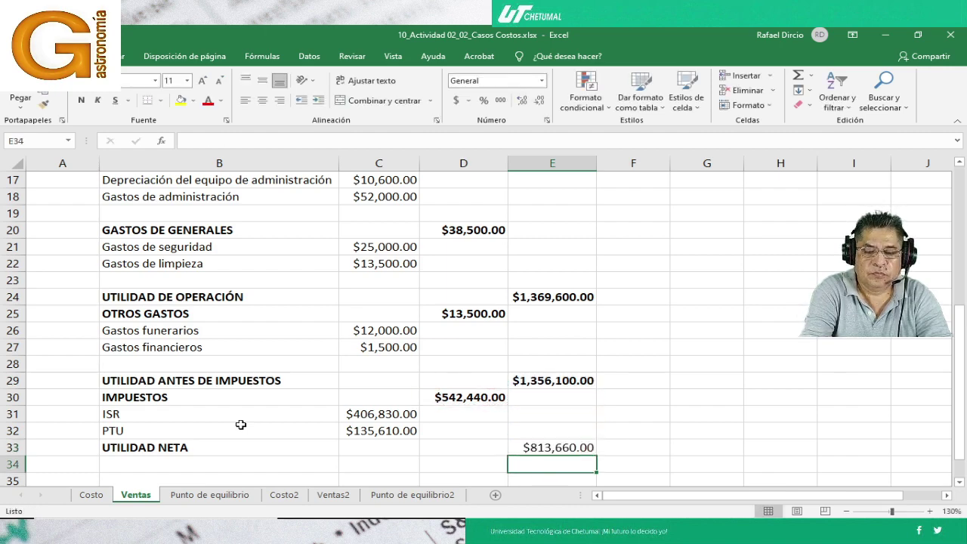
key(Up)
key(ctrl+n)
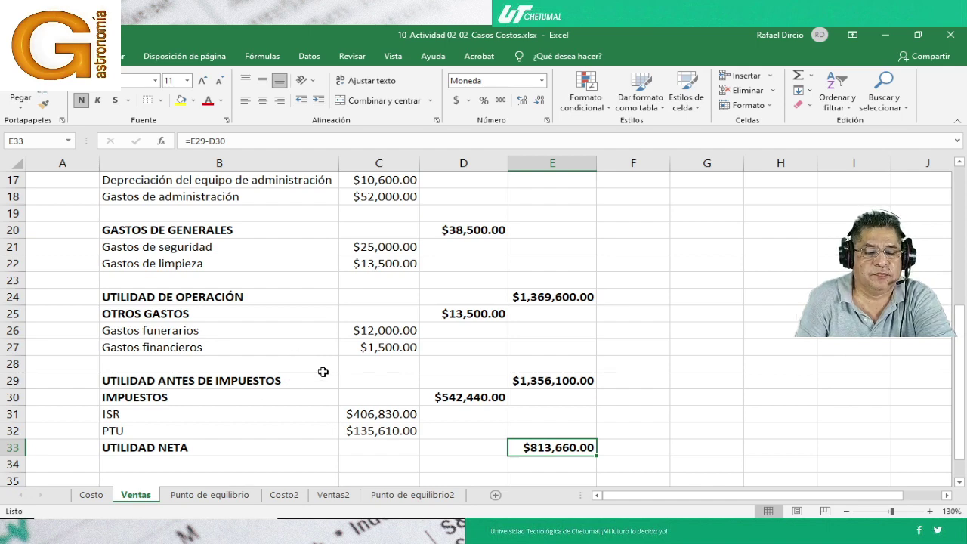
Review the income statement from VENTAS down to UTILIDAD NETA, checking the VENTAS formula in D4
scroll(323, 372, up, 1)
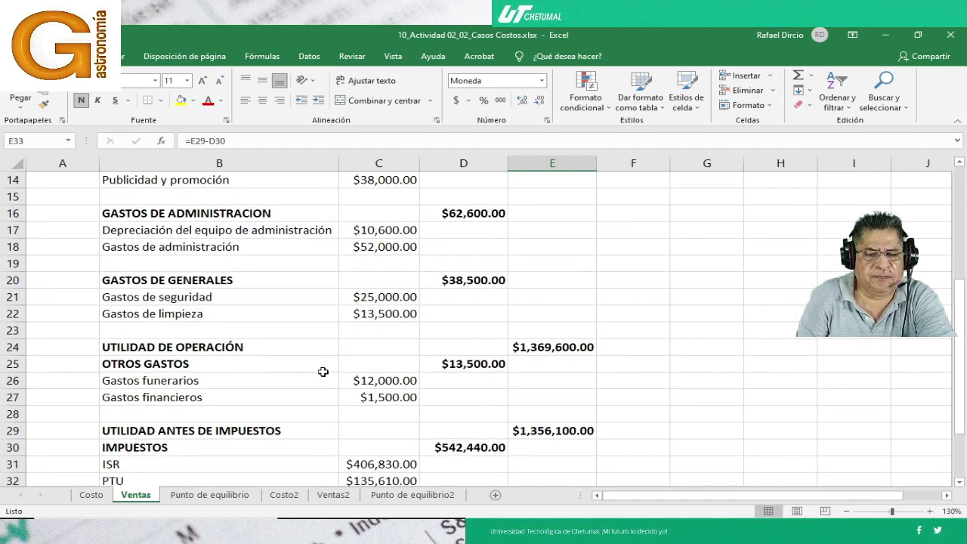
scroll(322, 371, down, 2)
scroll(321, 370, up, 1)
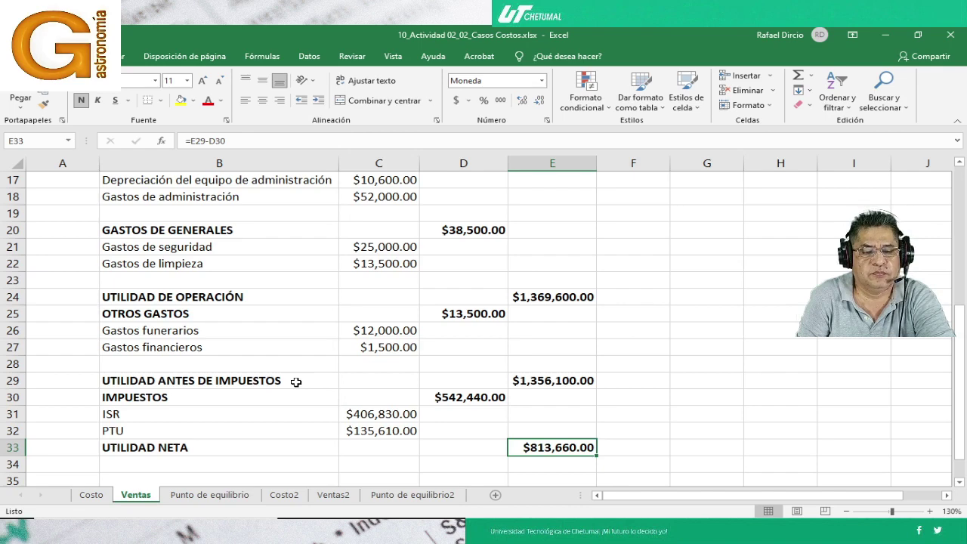
scroll(296, 382, up, 2)
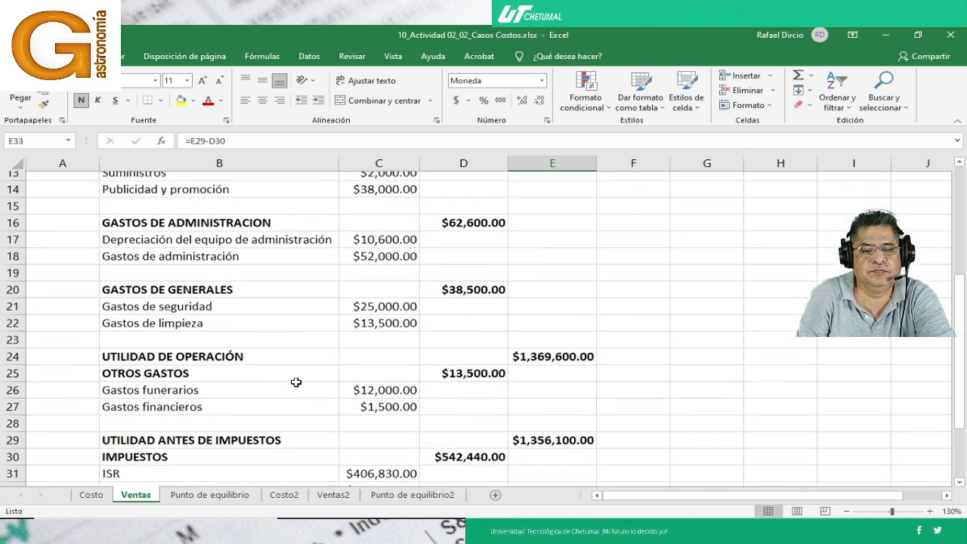
scroll(295, 382, up, 3)
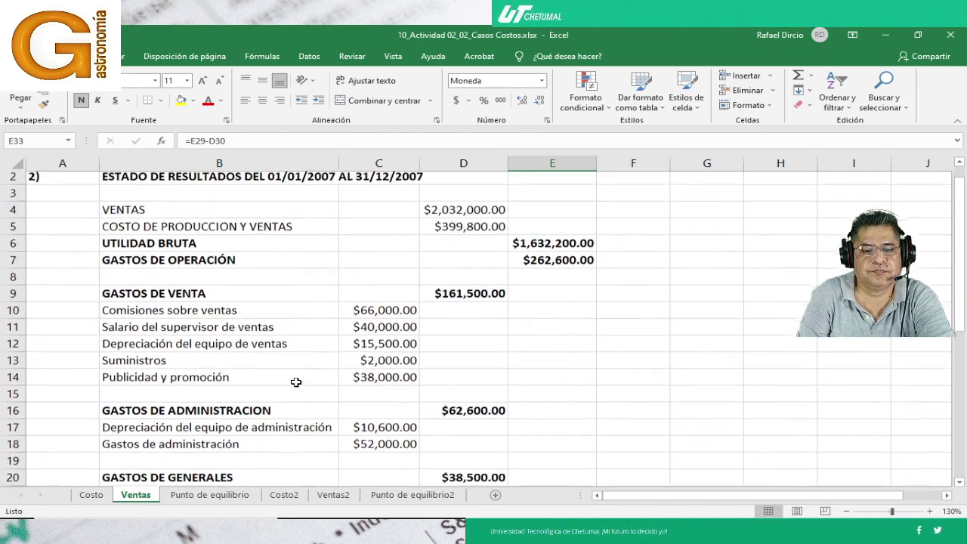
click(423, 214)
scroll(378, 308, down, 5)
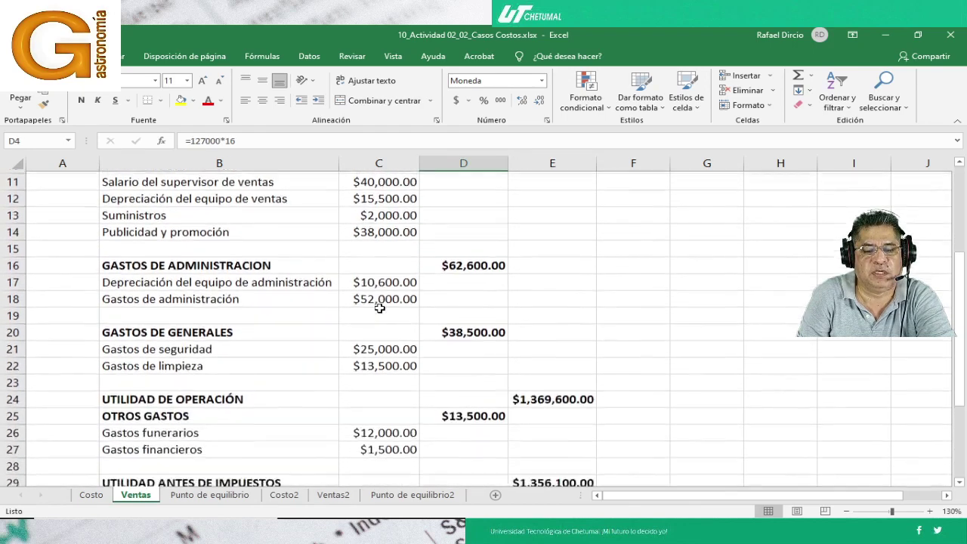
scroll(378, 308, down, 1)
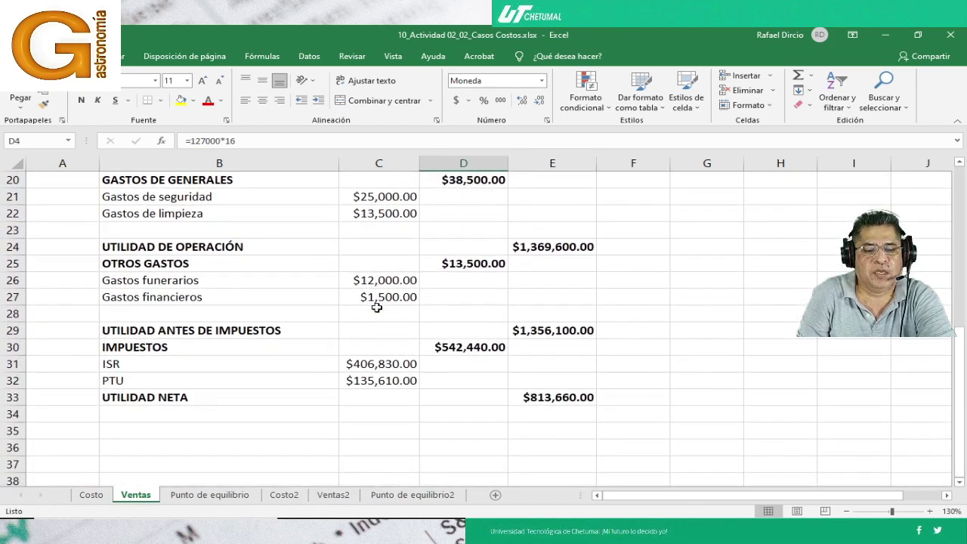
Check the ISR and PTU formulas in C31 and C32 against UTILIDAD ANTES DE IMPUESTOS
click(374, 366)
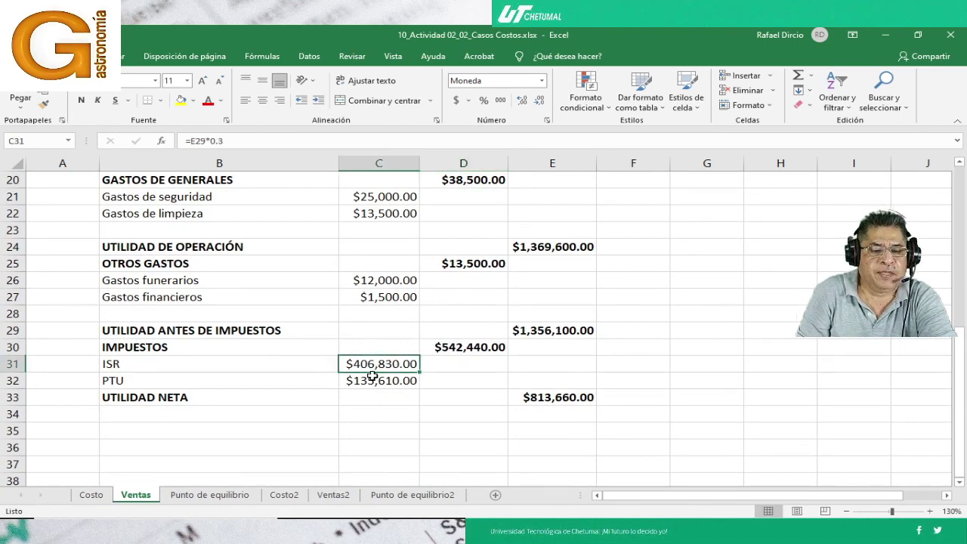
key(F2)
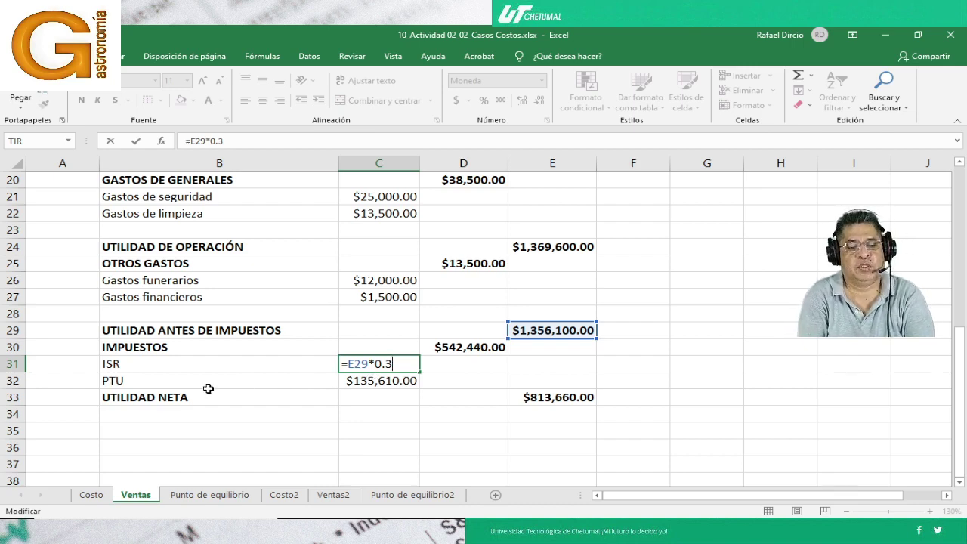
key(Return)
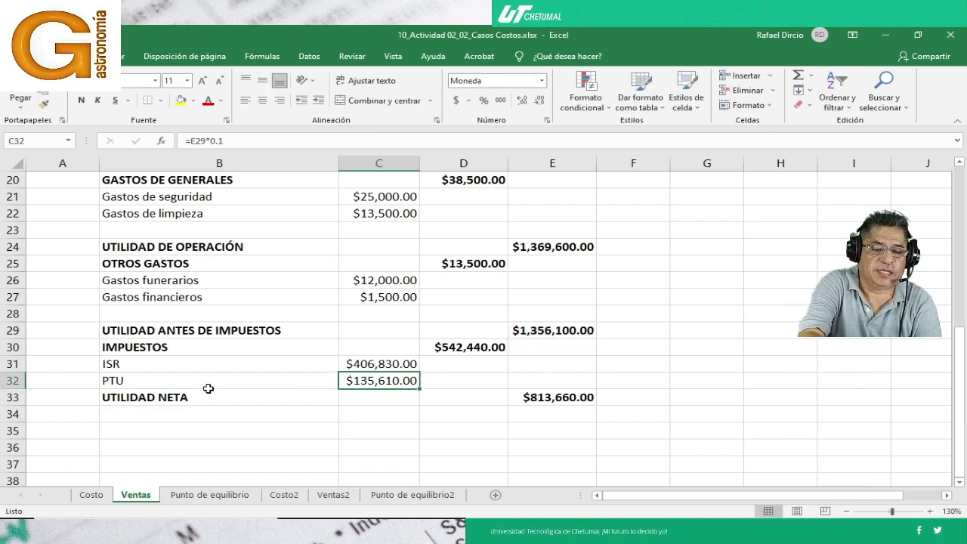
key(F2)
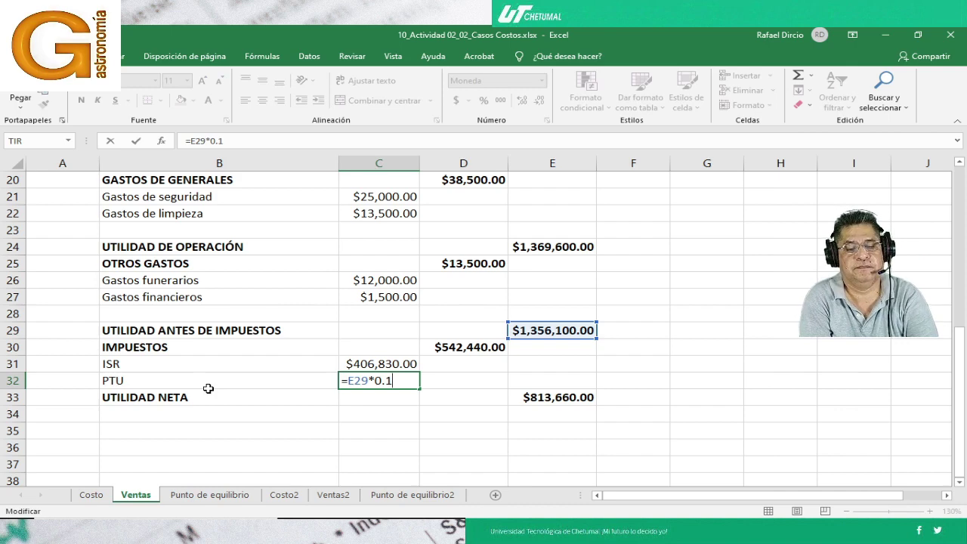
key(Return)
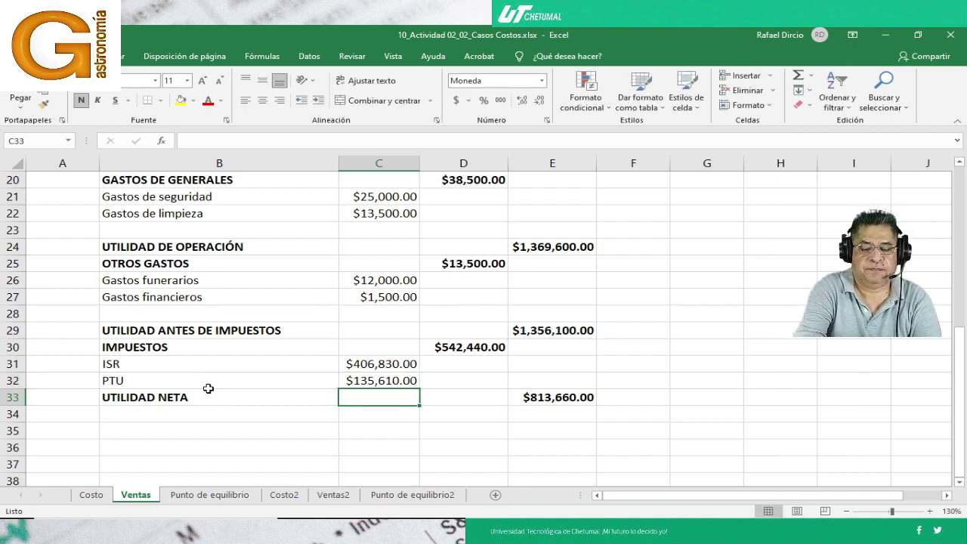
Check which cells feed the IMPUESTOS total in D30 and the UTILIDAD NETA formula in E33
key(Up)
key(Up)
key(Up)
key(Right)
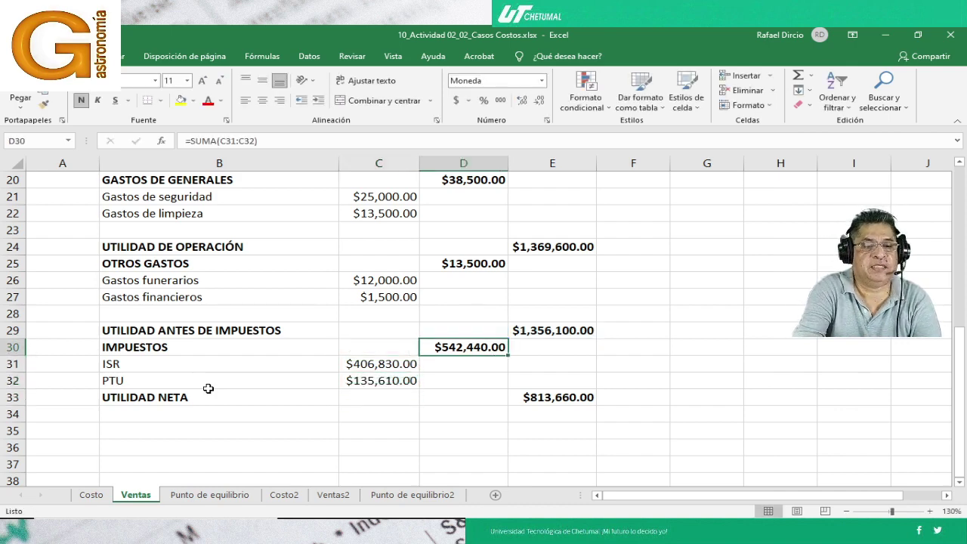
key(F2)
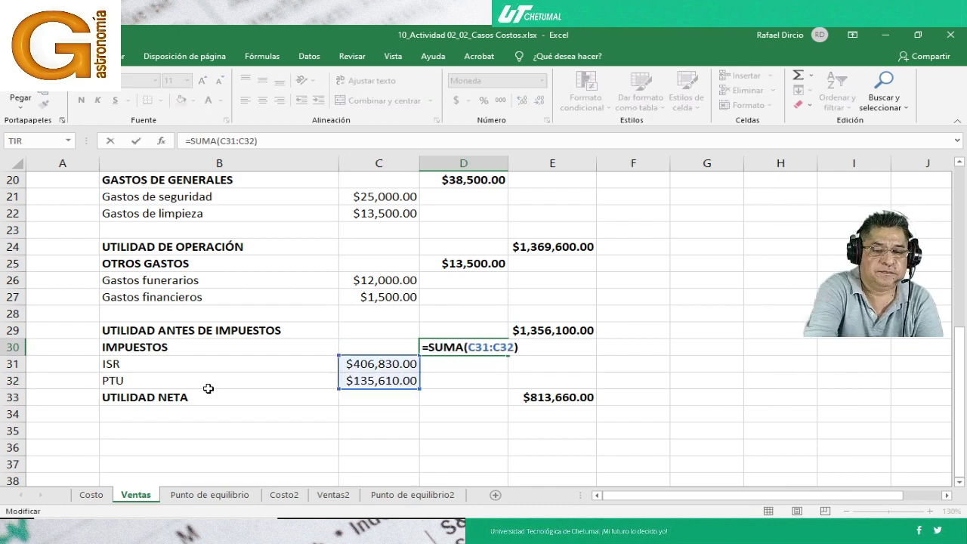
key(Return)
key(Down)
key(Down)
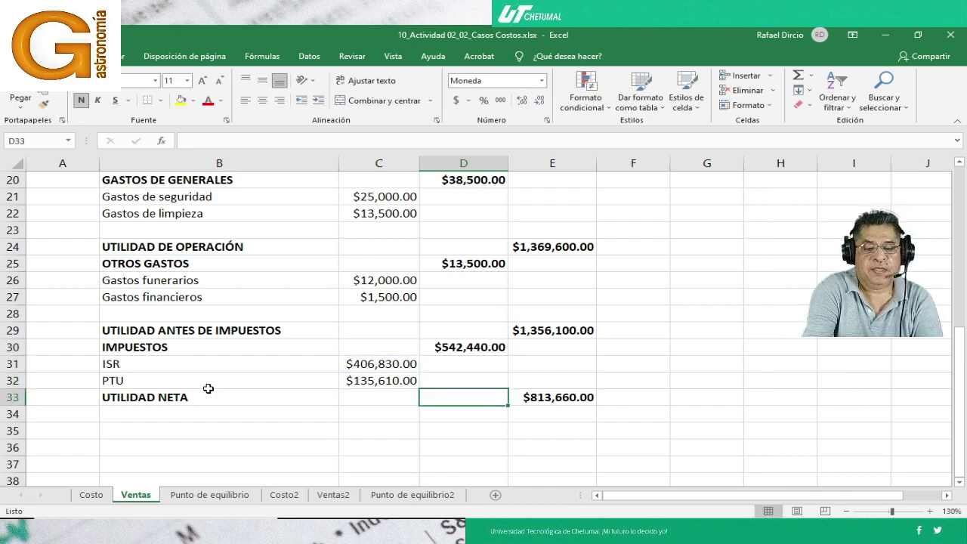
key(Right)
key(F2)
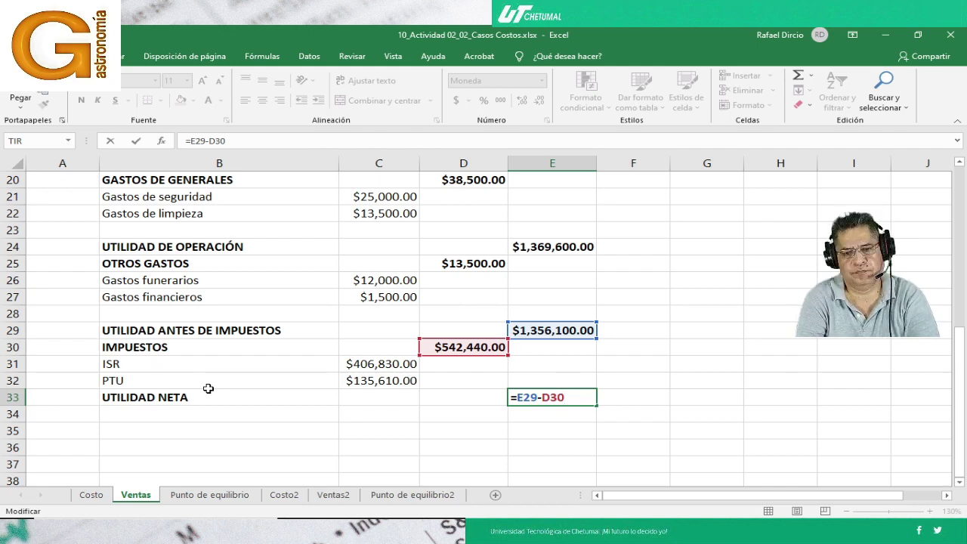
key(Return)
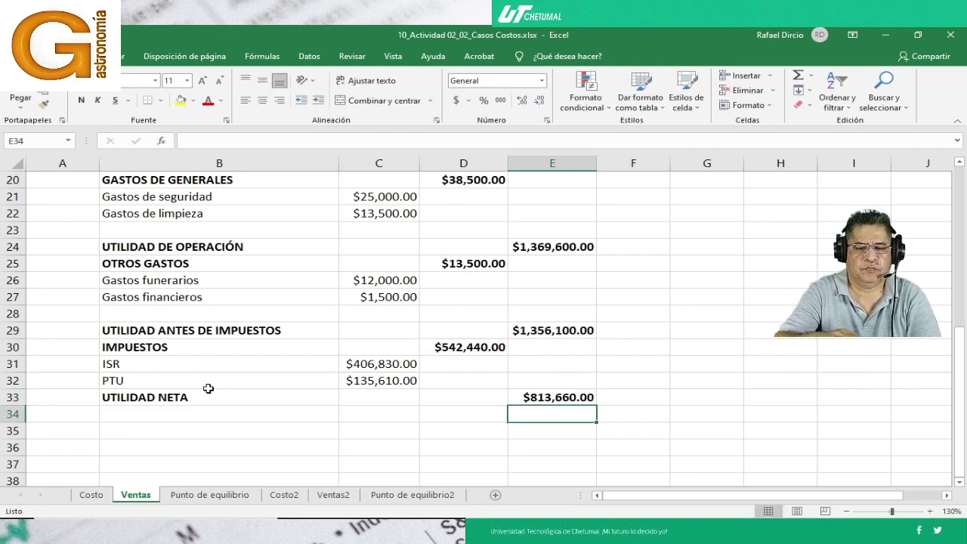
Re-examine the PTU formula in C32 and return to the UTILIDAD NETA result in E33
key(Up)
key(Up)
key(Up)
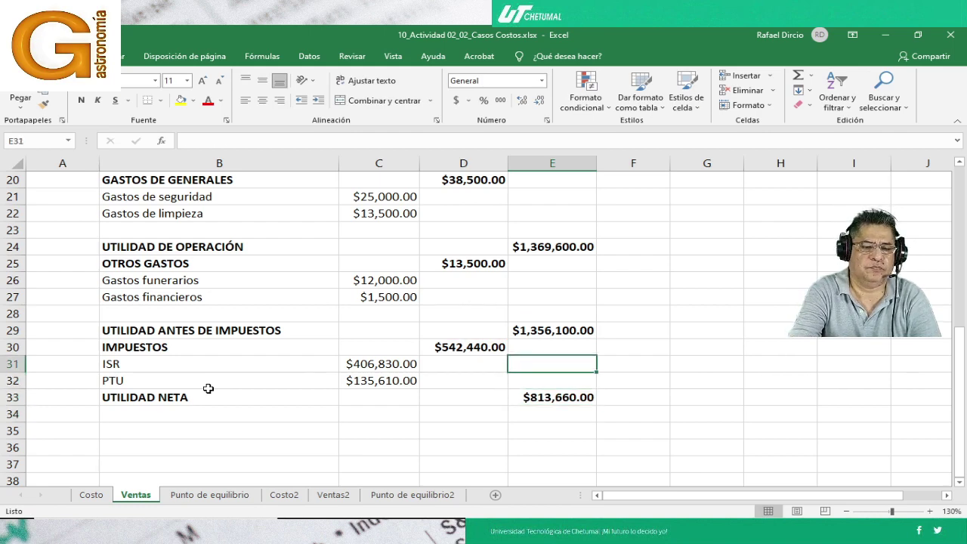
key(Left)
key(Left)
key(Down)
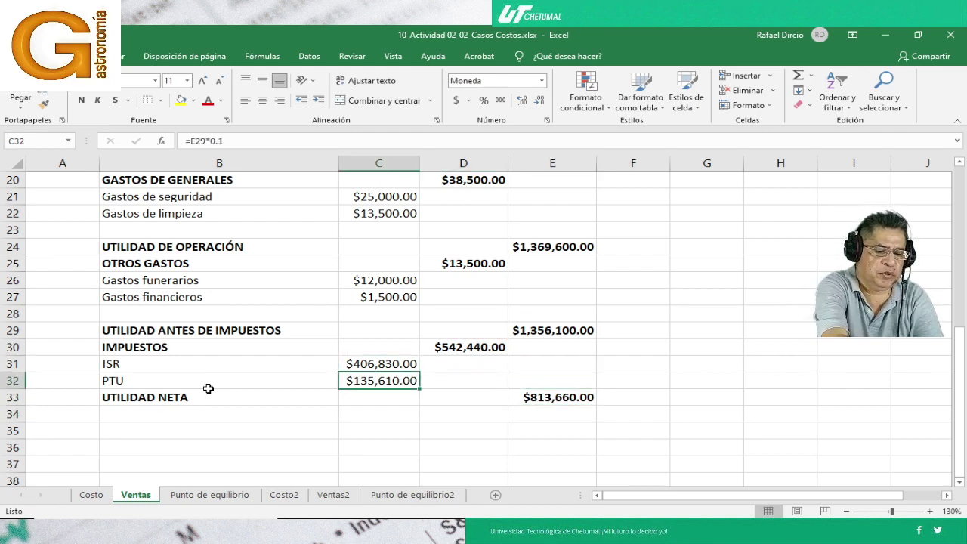
key(F2)
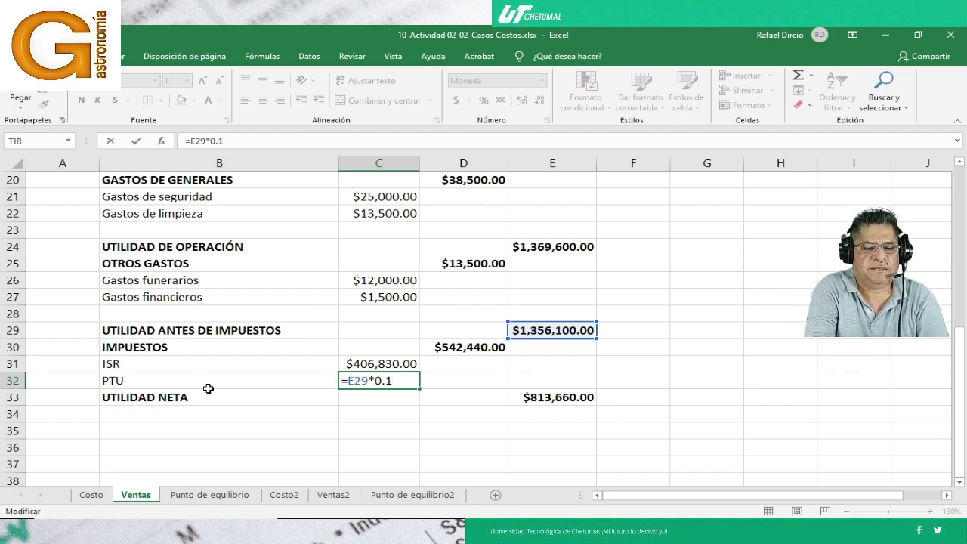
key(Return)
key(Up)
key(Up)
key(Down)
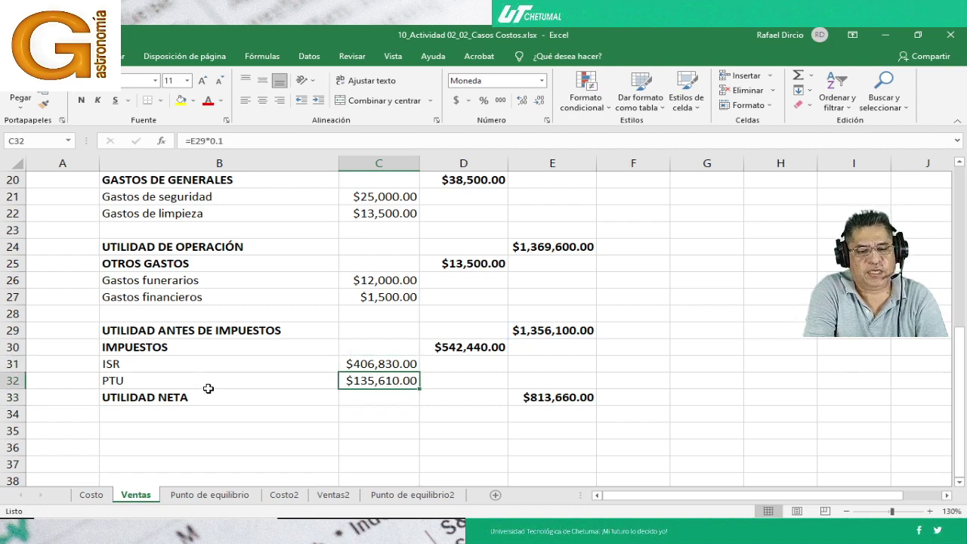
key(Down)
key(Right)
key(Right)
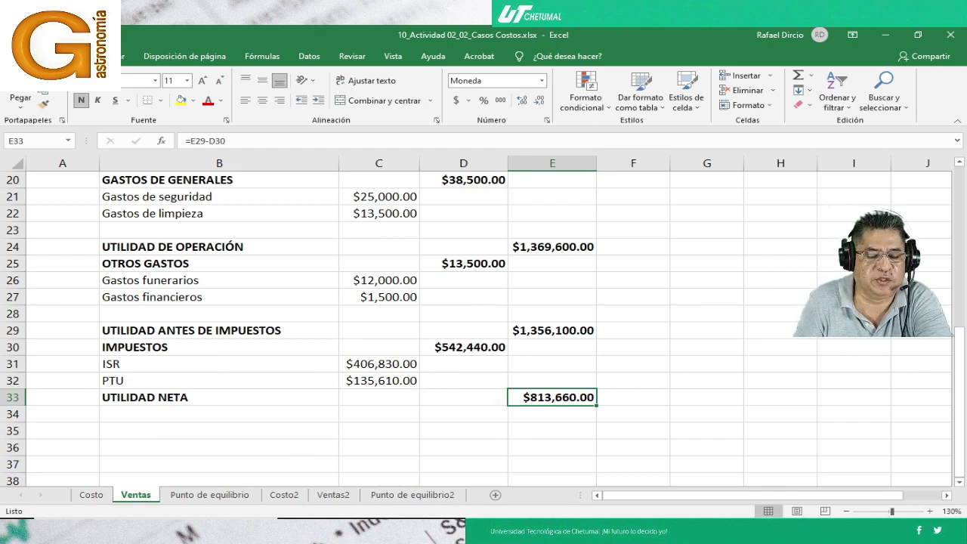
Switch to the Google Meet call in Chrome, turn off the camera and return to the Excel workbook
click(399, 508)
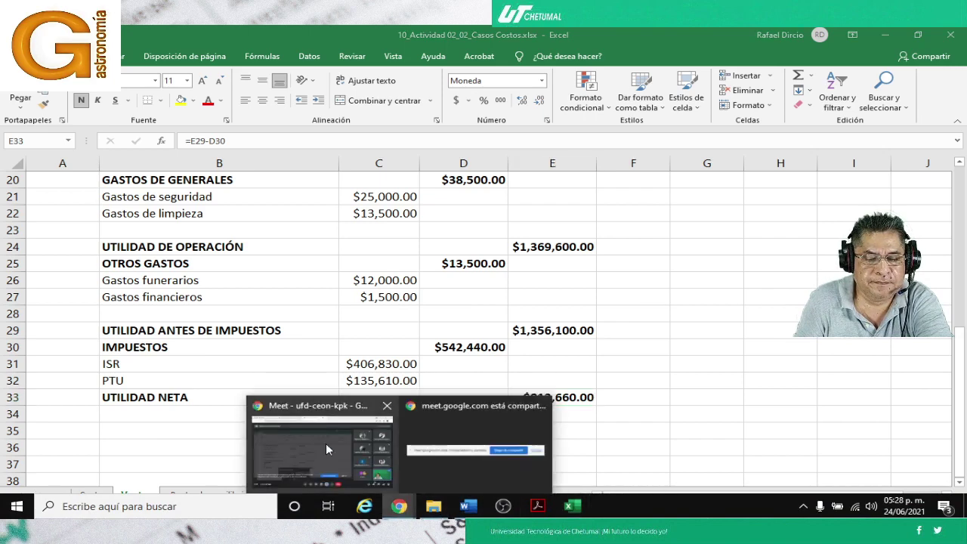
click(325, 442)
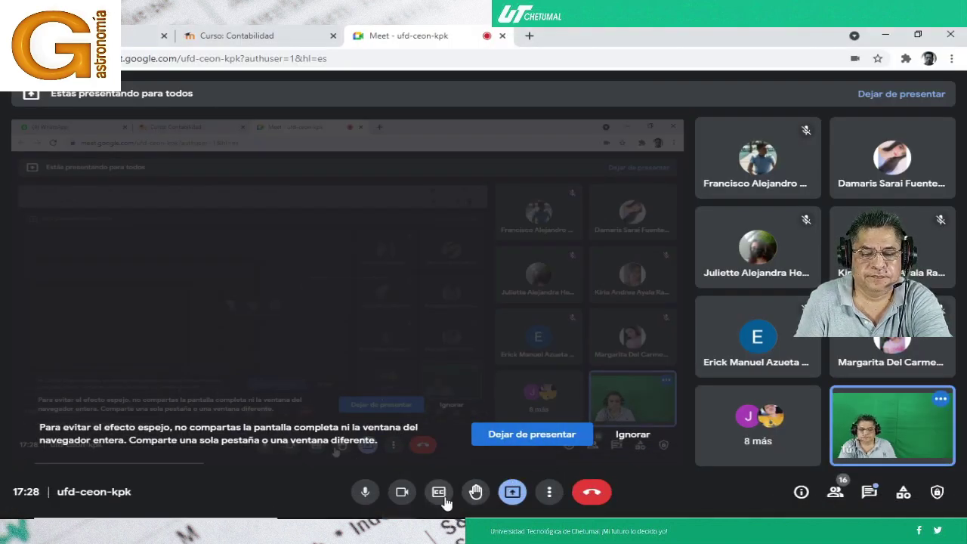
click(402, 492)
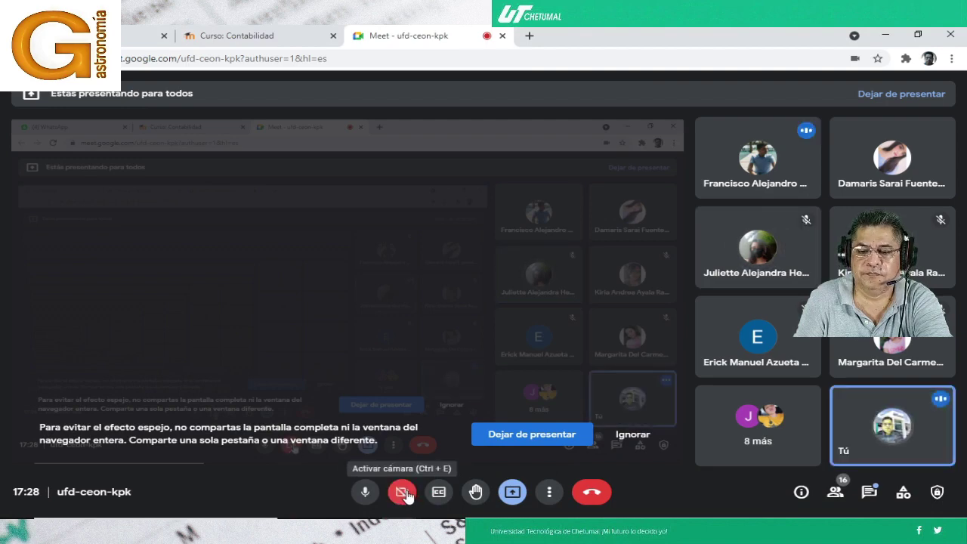
mouse_move(752, 249)
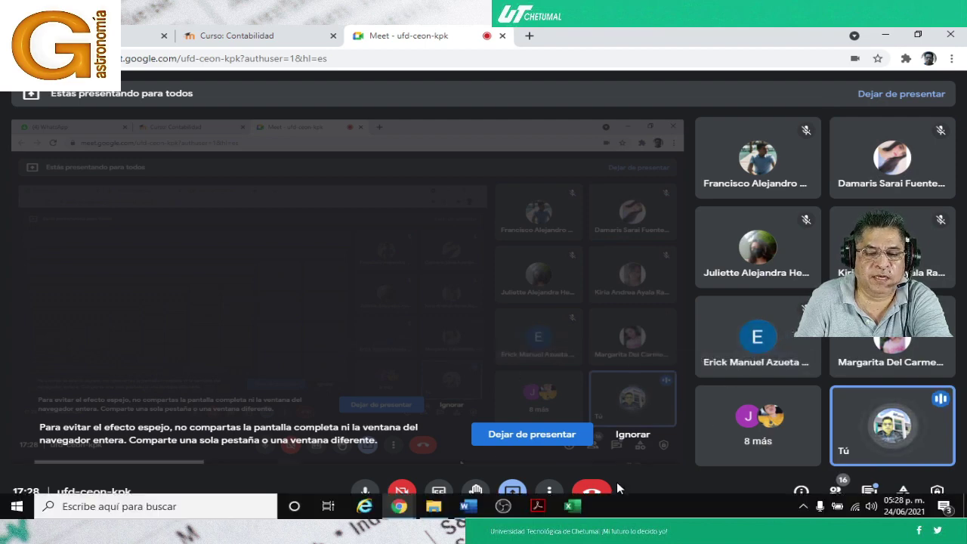
mouse_move(580, 514)
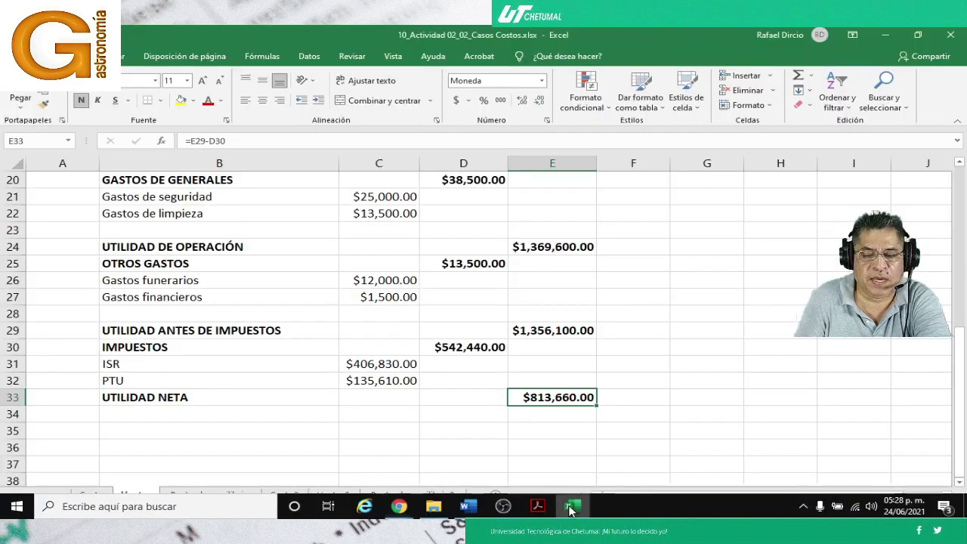
click(526, 420)
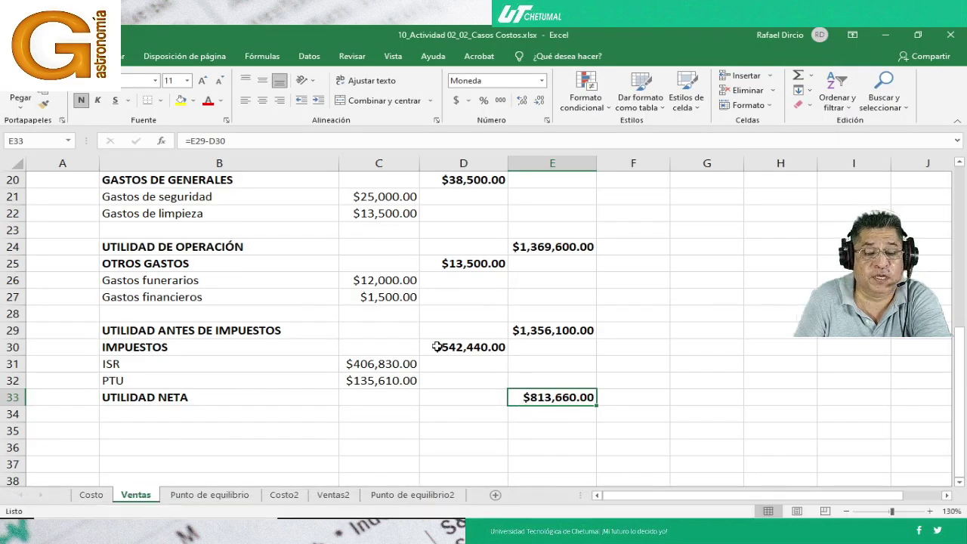
Look over the income statement and switch to the activity PDF in Acrobat to read the exercise 1 question list on page 2
scroll(437, 348, up, 7)
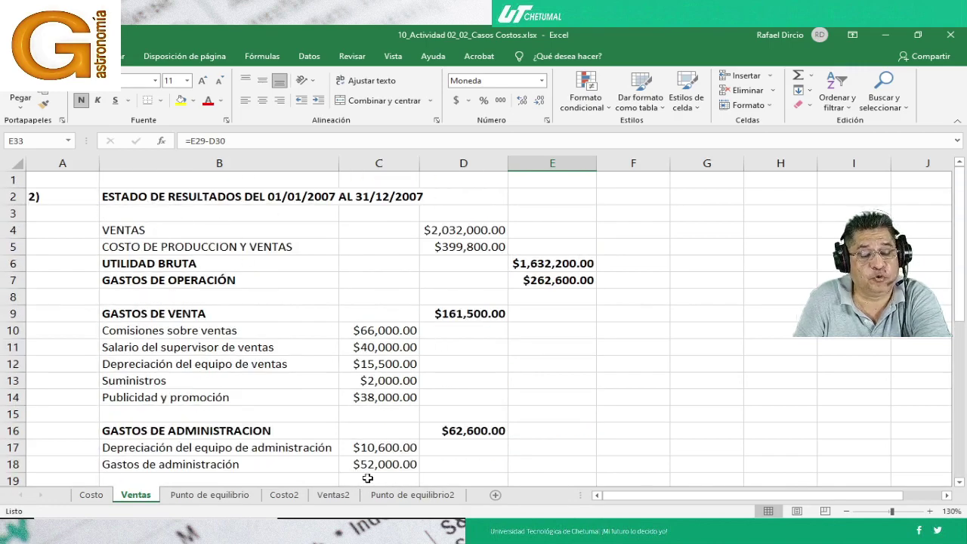
scroll(431, 466, down, 5)
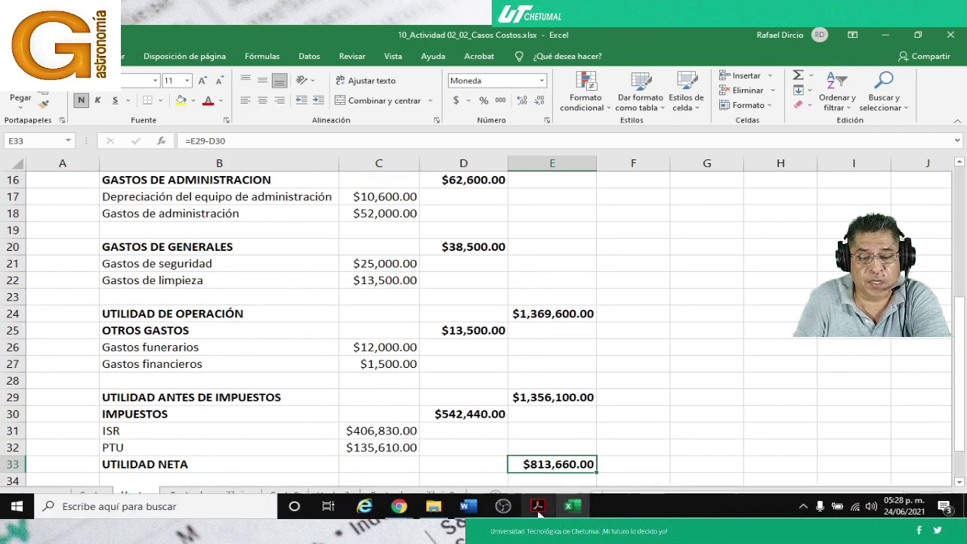
click(538, 506)
scroll(365, 356, up, 3)
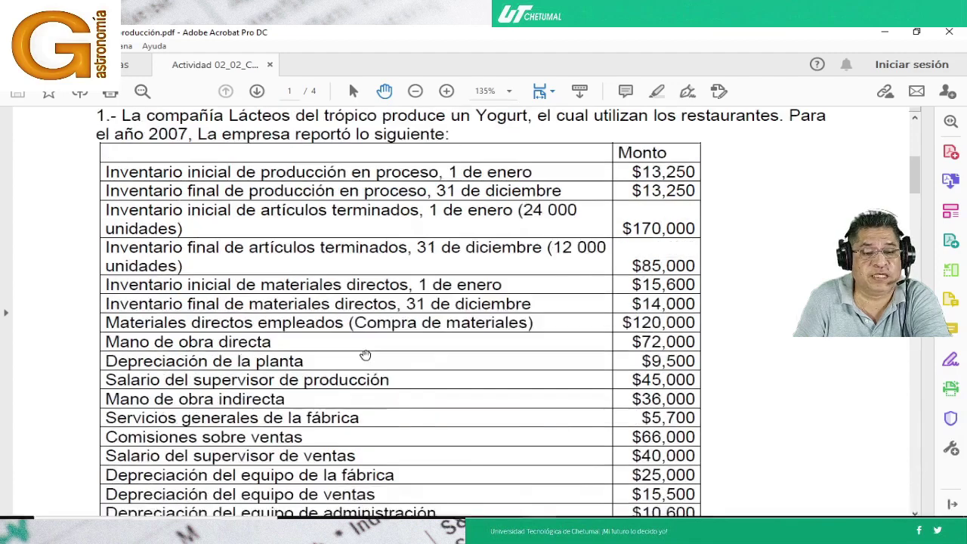
scroll(364, 354, down, 15)
scroll(364, 355, down, 1)
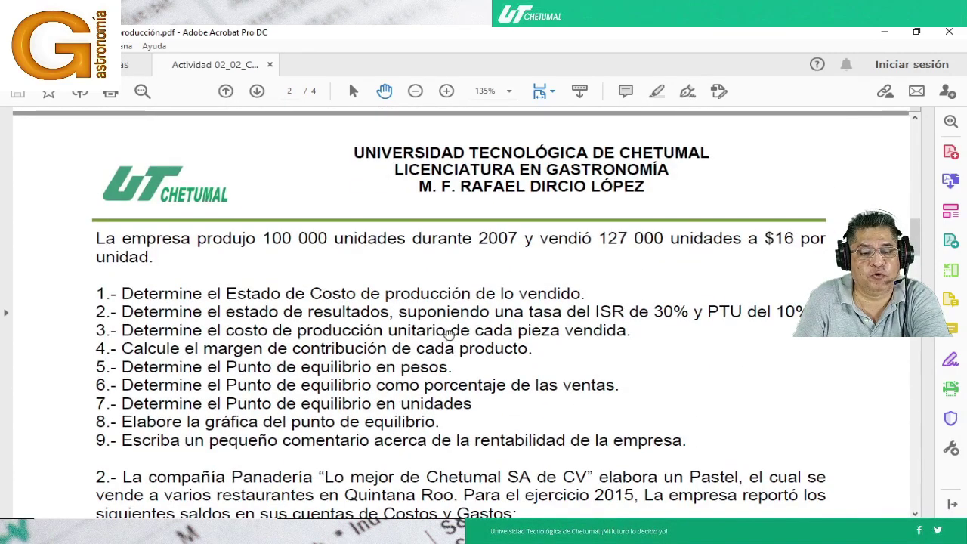
Switch back to Excel and, on the Costo sheet, fill Costo de producción y ventas in C50 with the formula =D39
mouse_move(468, 513)
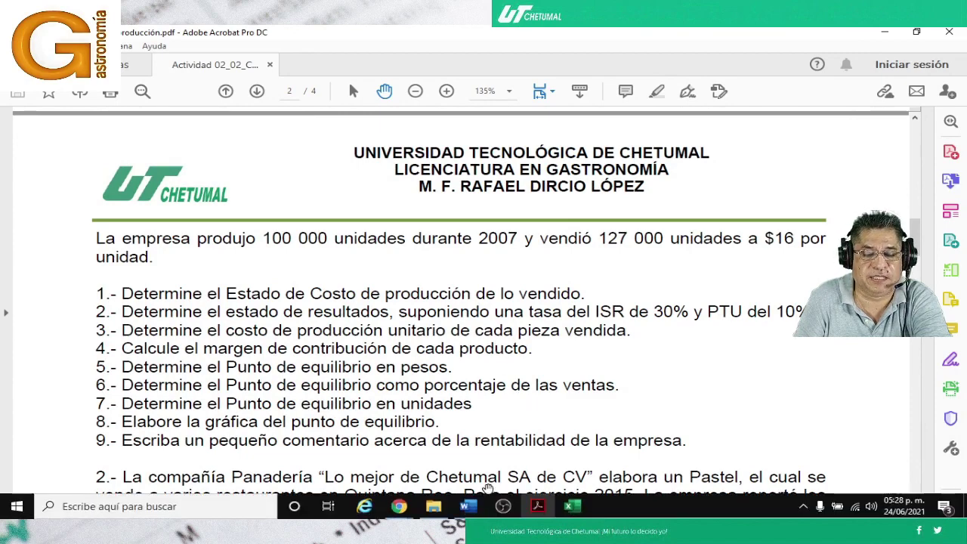
click(572, 507)
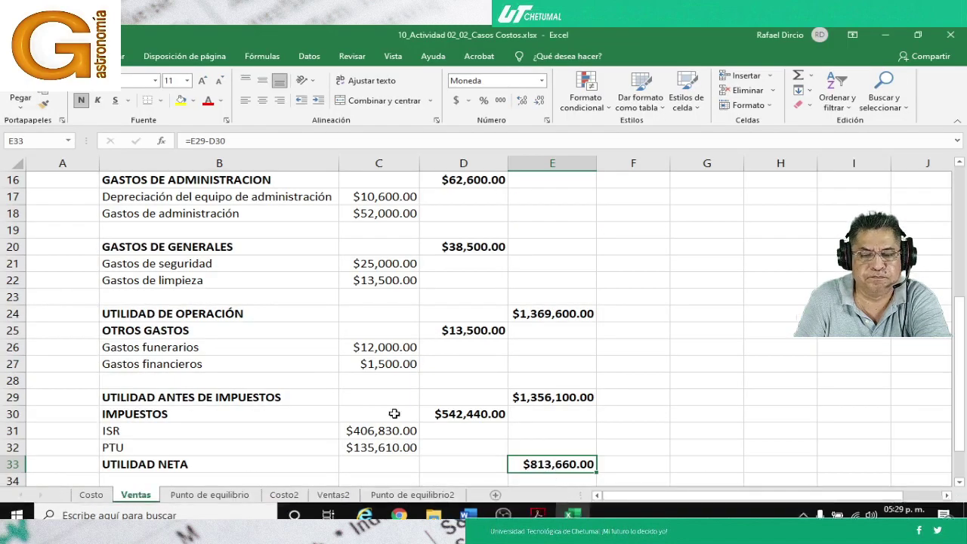
click(91, 494)
scroll(382, 377, down, 3)
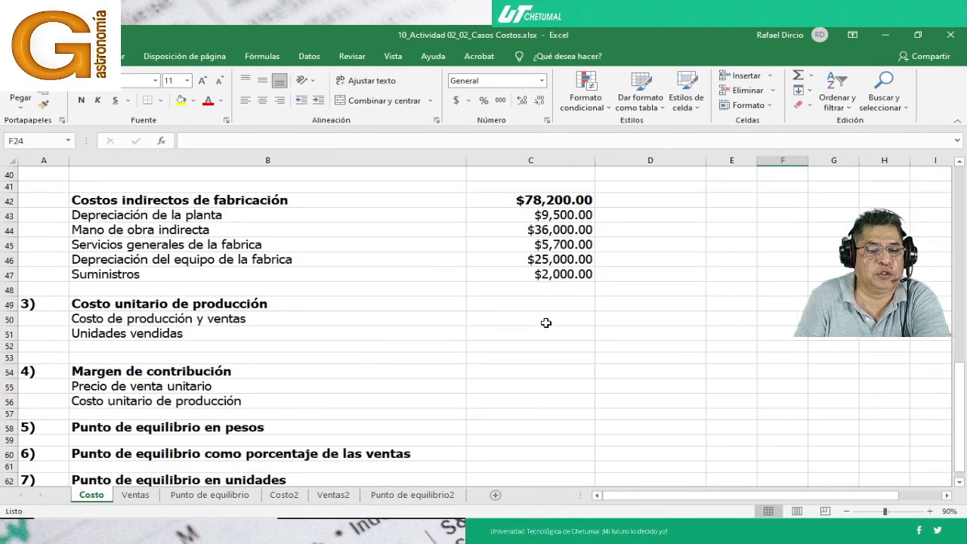
click(545, 320)
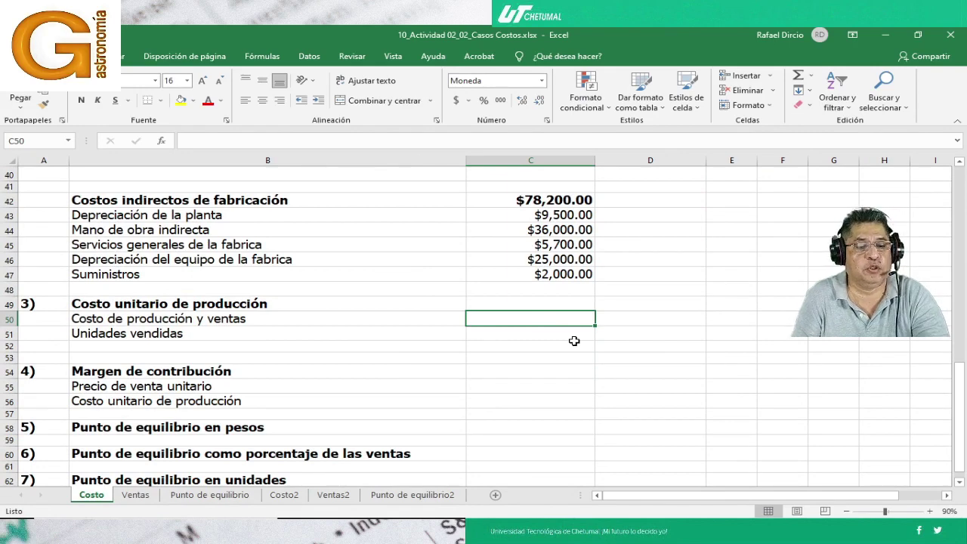
text(=)
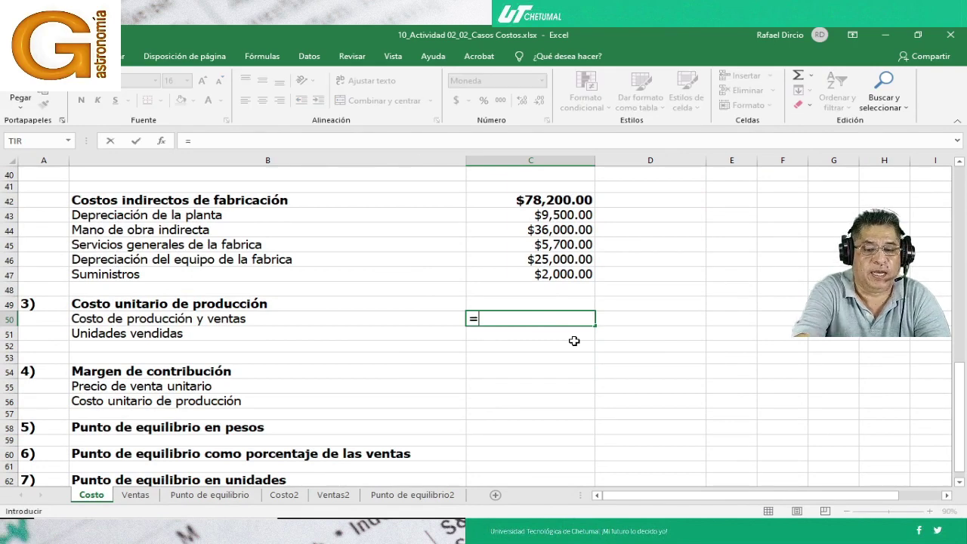
scroll(570, 341, up, 2)
scroll(570, 342, up, 1)
click(618, 290)
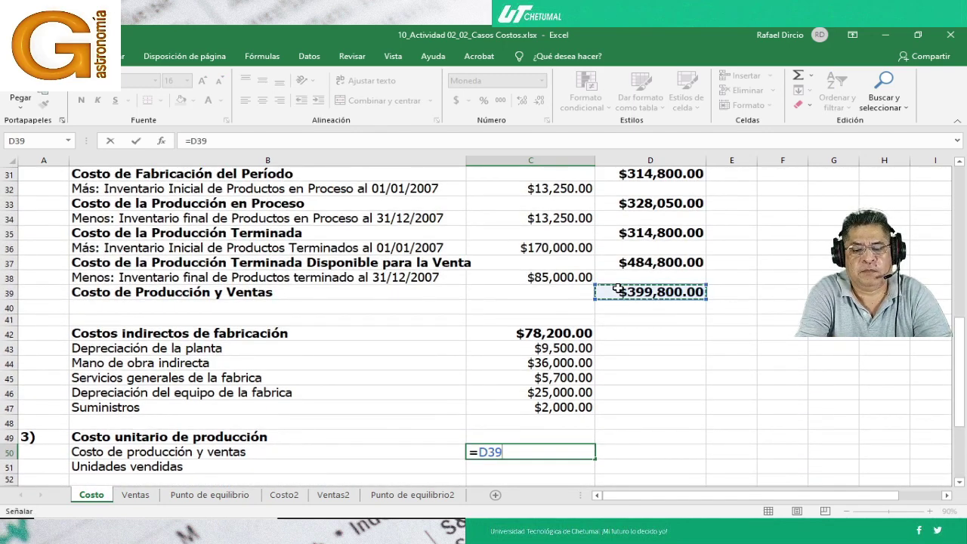
key(Return)
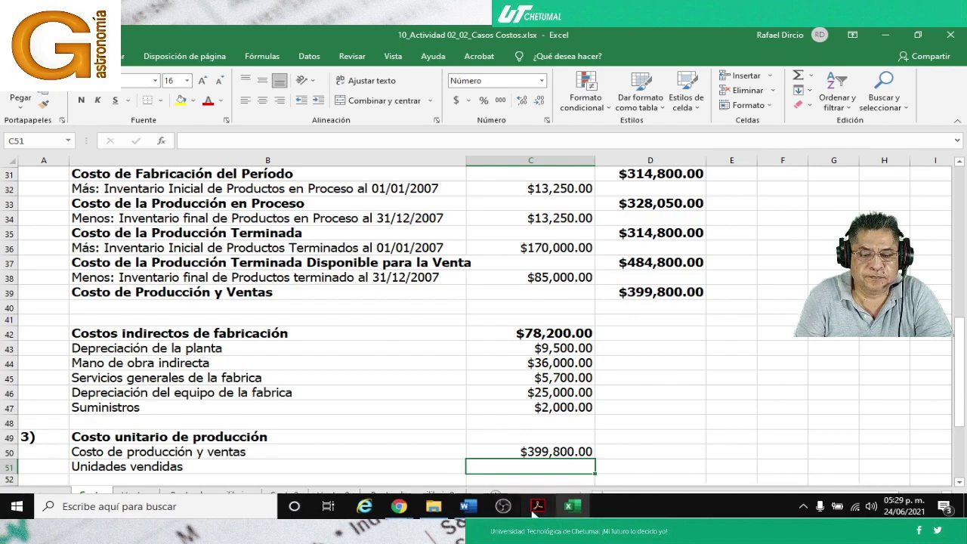
Check the units sold in the activity PDF in Acrobat, return to Excel and enter 127000 for Unidades vendidas in C51
click(537, 503)
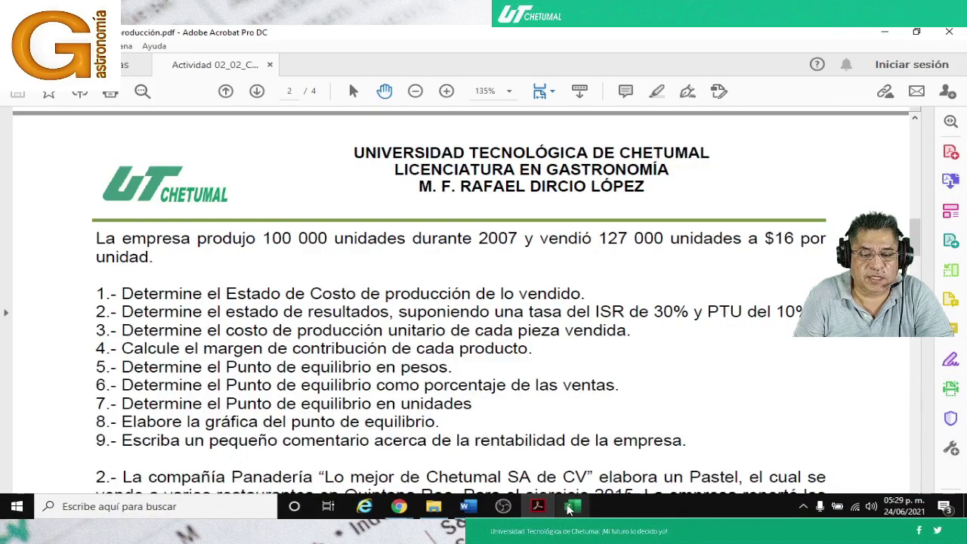
click(572, 506)
text(12)
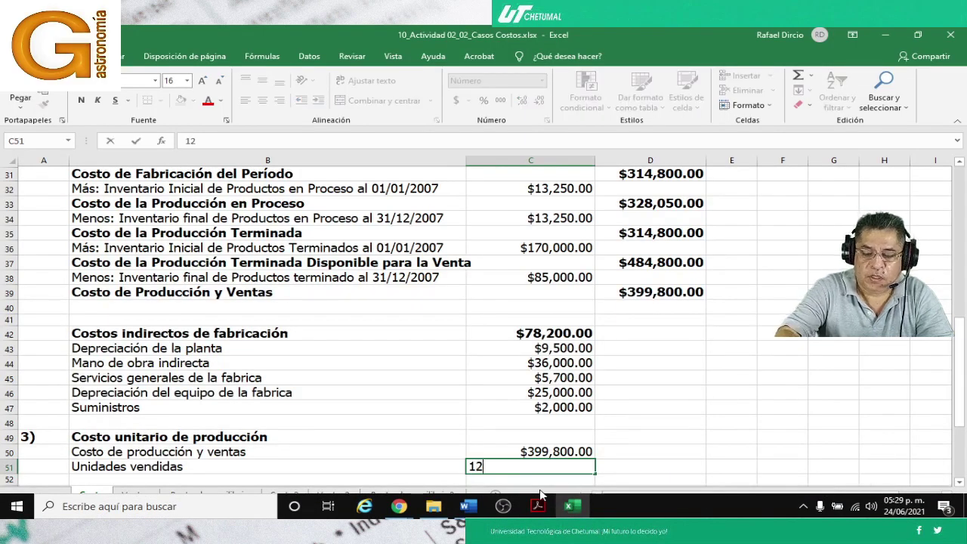
text(7,000)
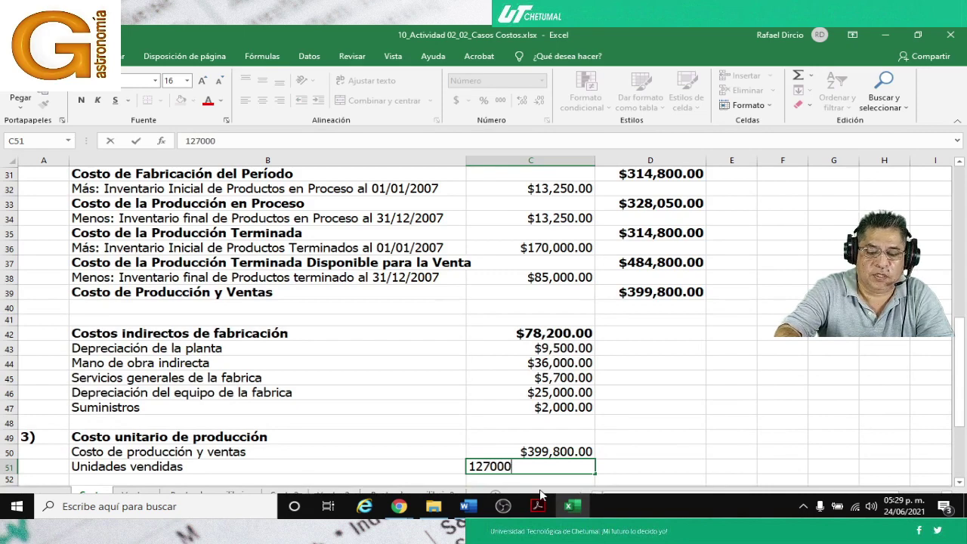
key(Tab)
Calculate Costo unitario de producción in D49 with the formula =C50/C51
scroll(522, 473, down, 2)
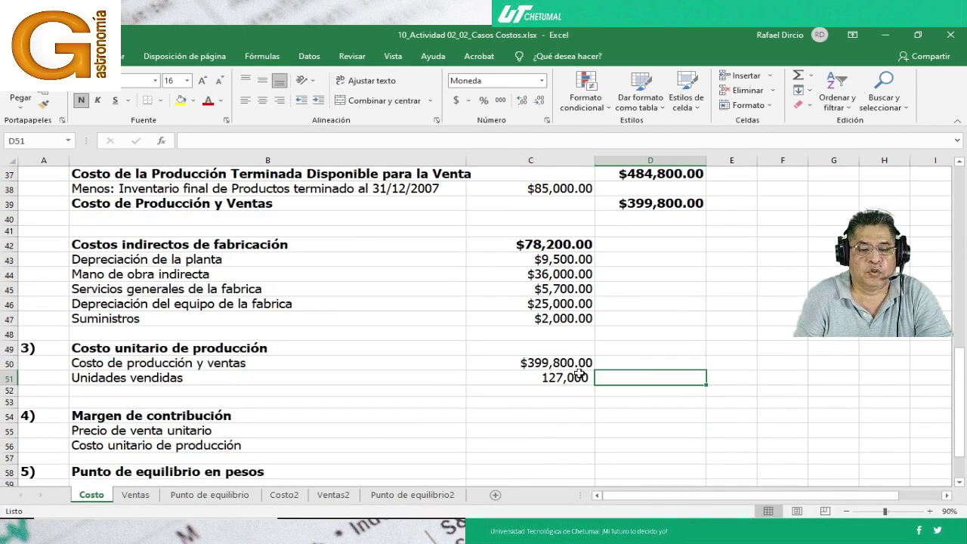
click(613, 345)
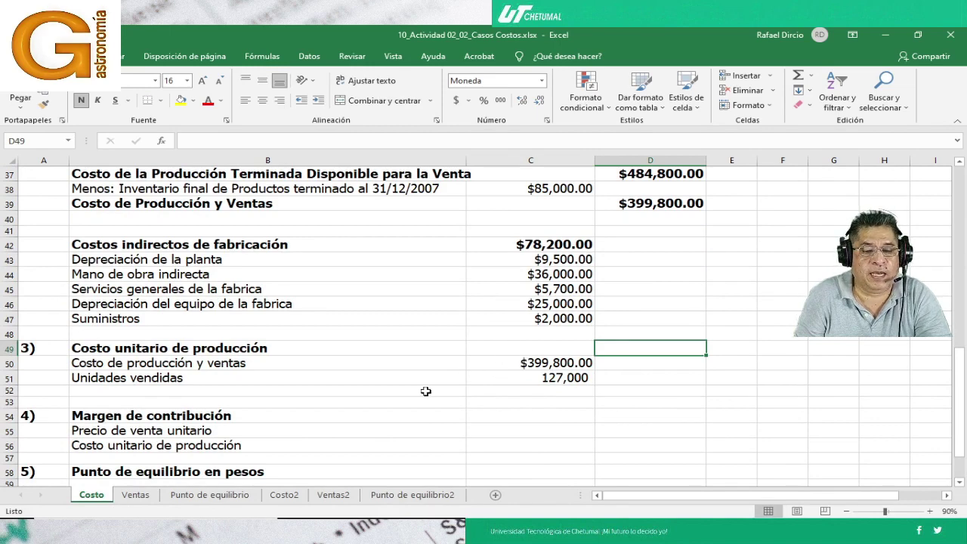
text(=)
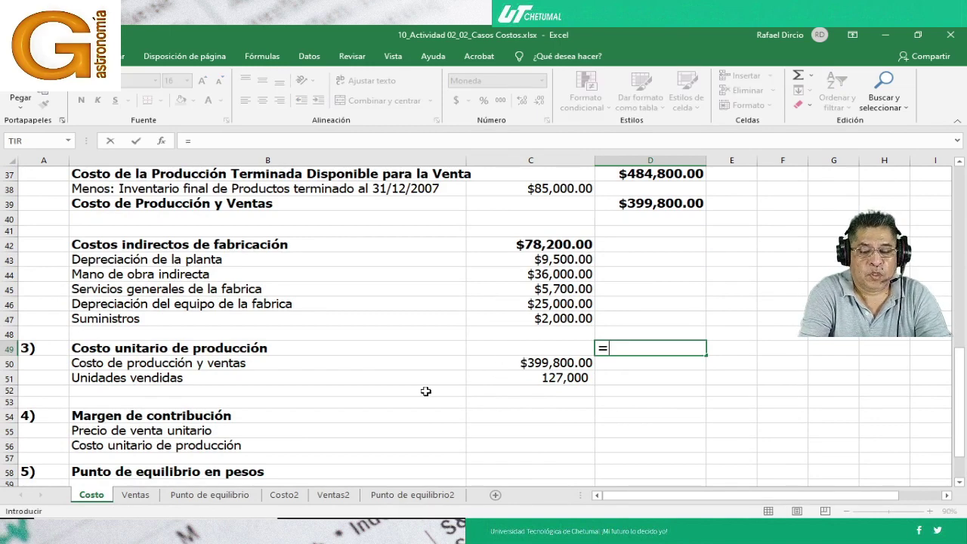
key(Down)
key(Left)
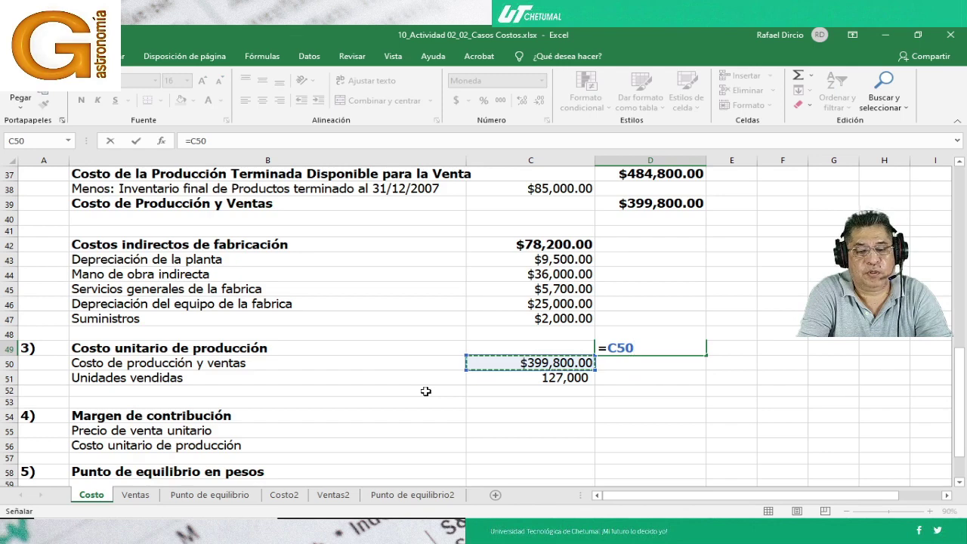
text(/)
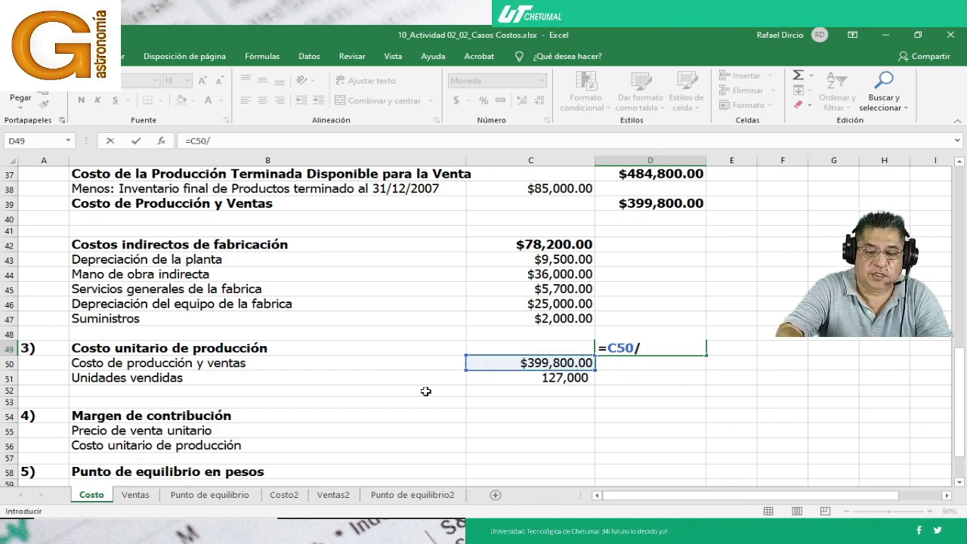
key(Down)
key(Left)
key(Return)
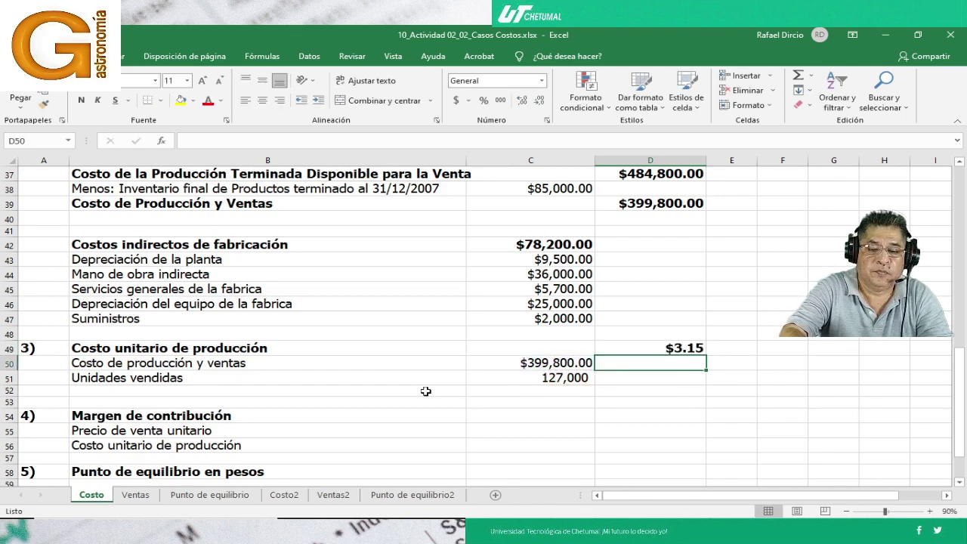
Examine the formulas behind Costo de producción y ventas in C50 and Costo unitario de producción in D49
key(Up)
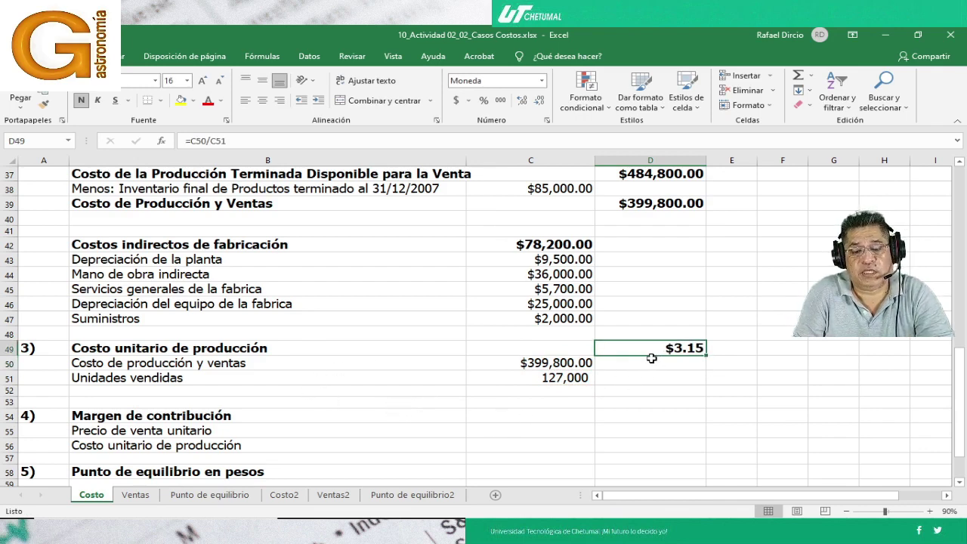
scroll(649, 359, up, 1)
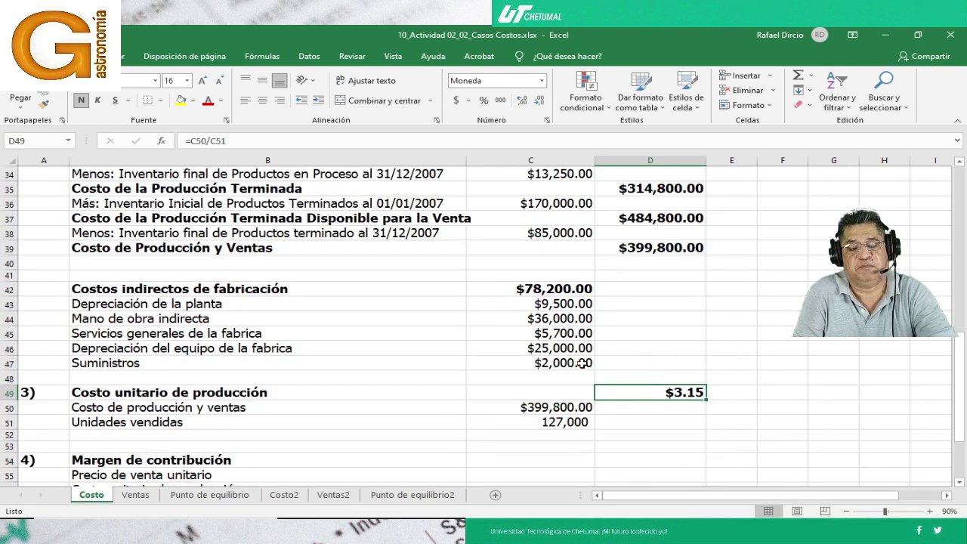
scroll(585, 363, down, 1)
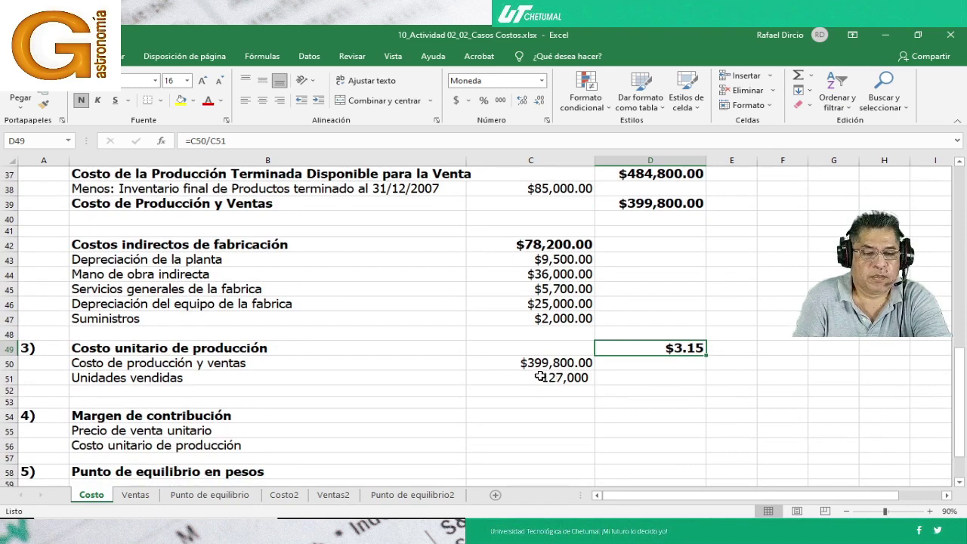
click(529, 364)
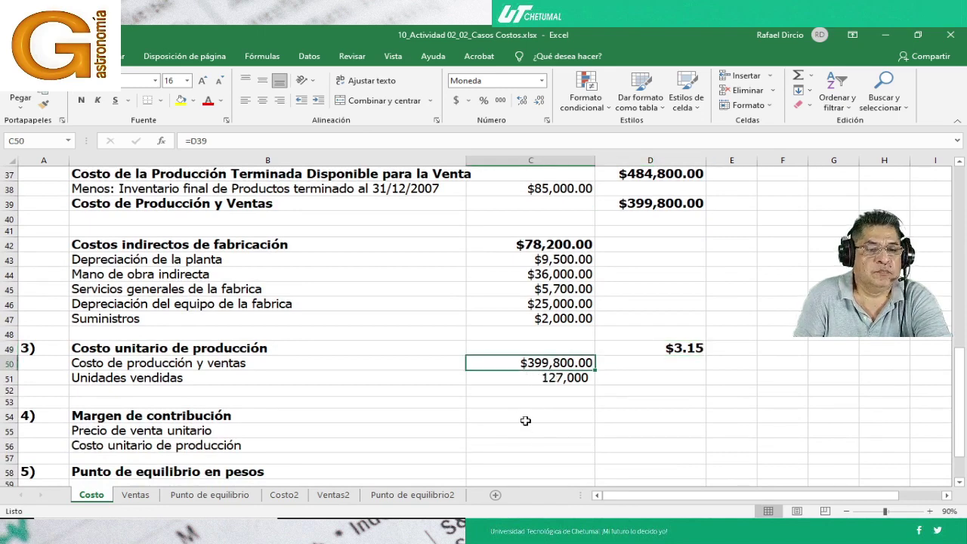
key(F2)
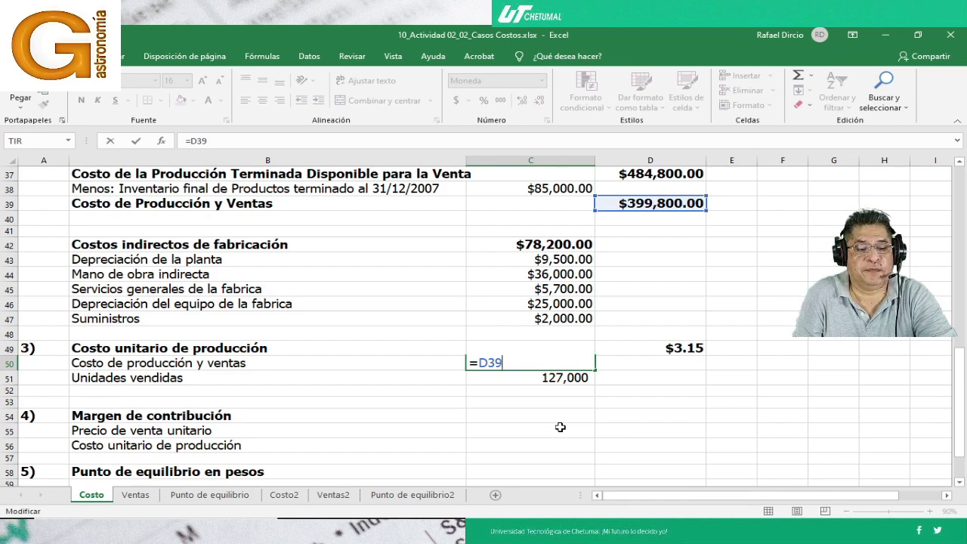
key(Return)
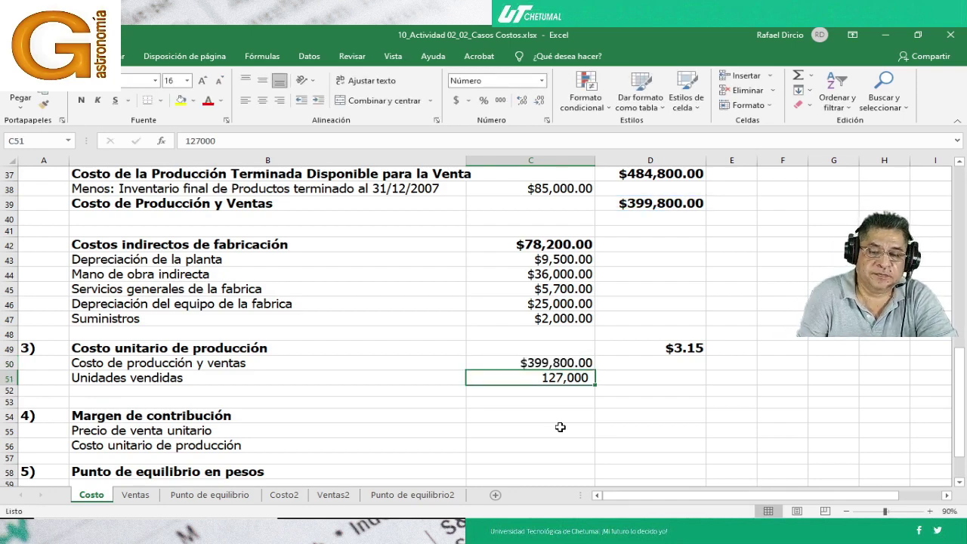
click(626, 351)
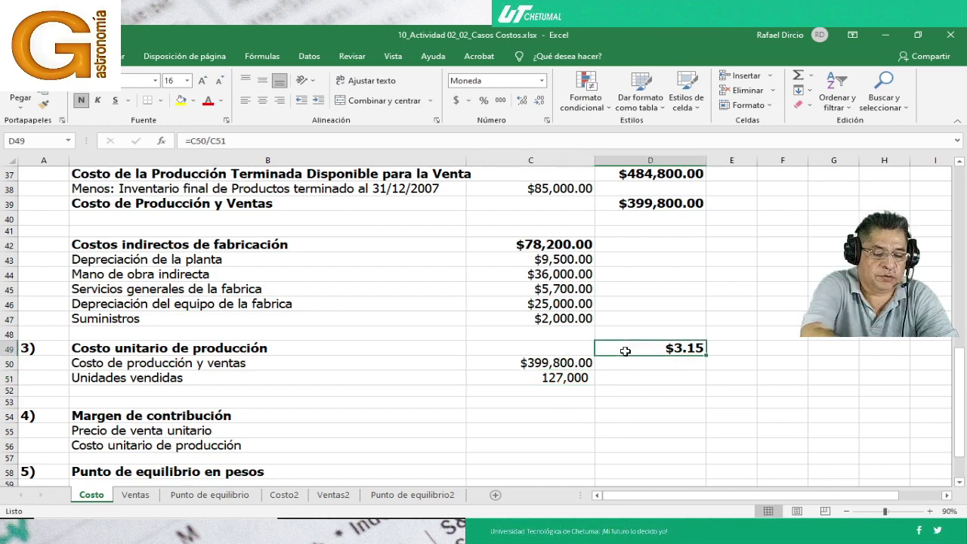
key(F2)
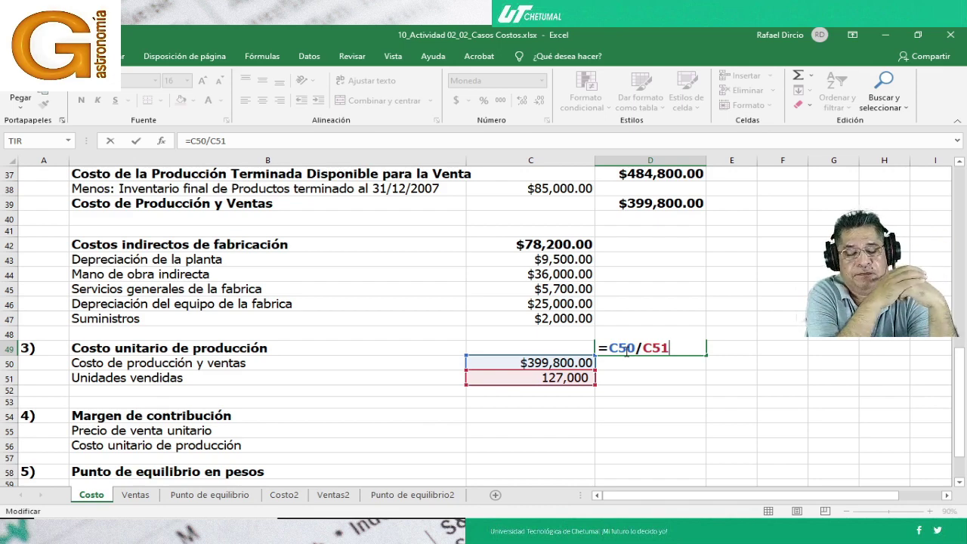
key(Return)
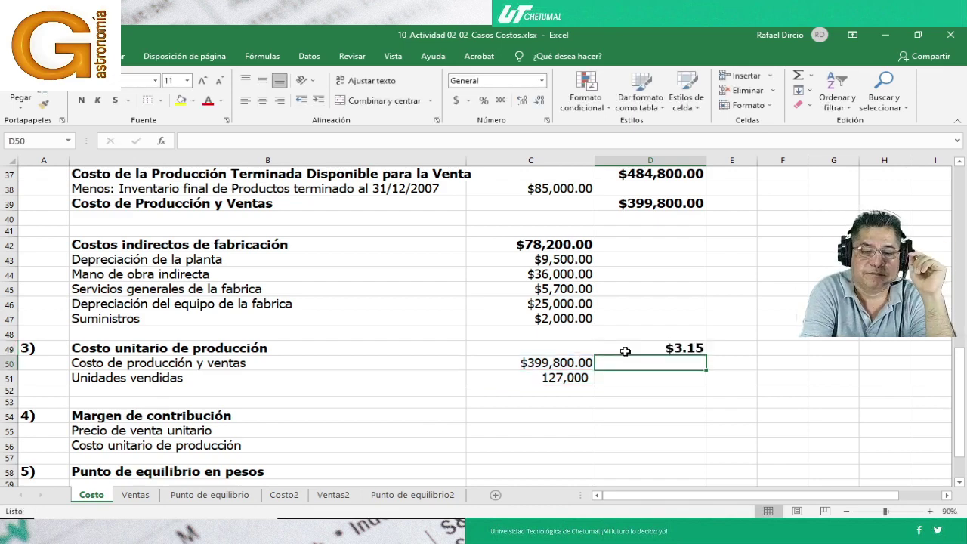
key(Down)
key(Down)
key(Down)
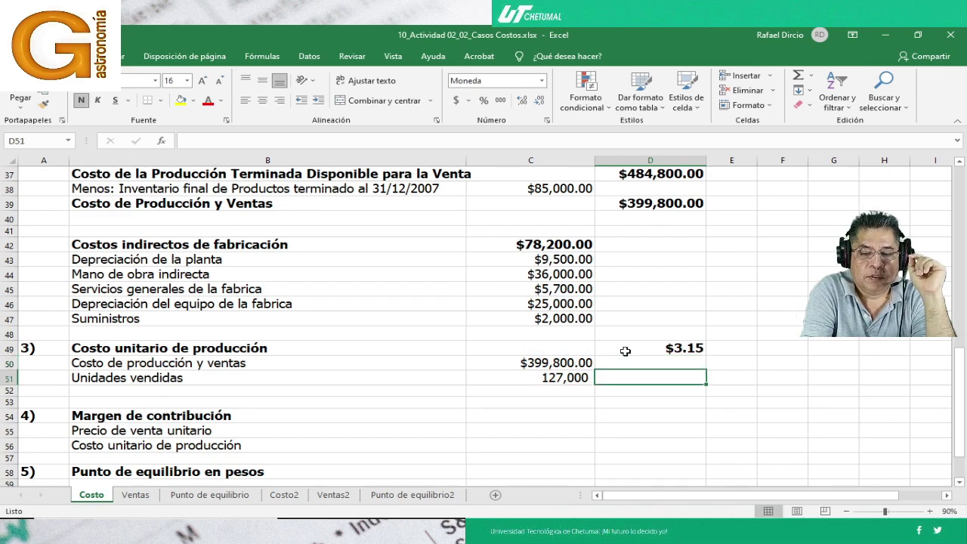
key(Down)
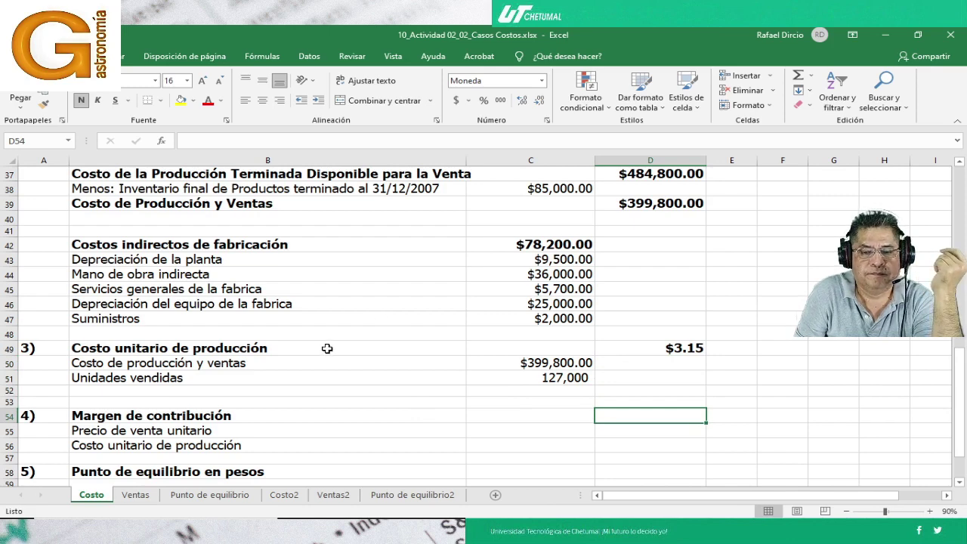
Under Margen de contribución, enter 16 for Precio de venta unitario in C55 and link Costo unitario de producción in C56 with =D49
scroll(327, 348, down, 1)
click(529, 318)
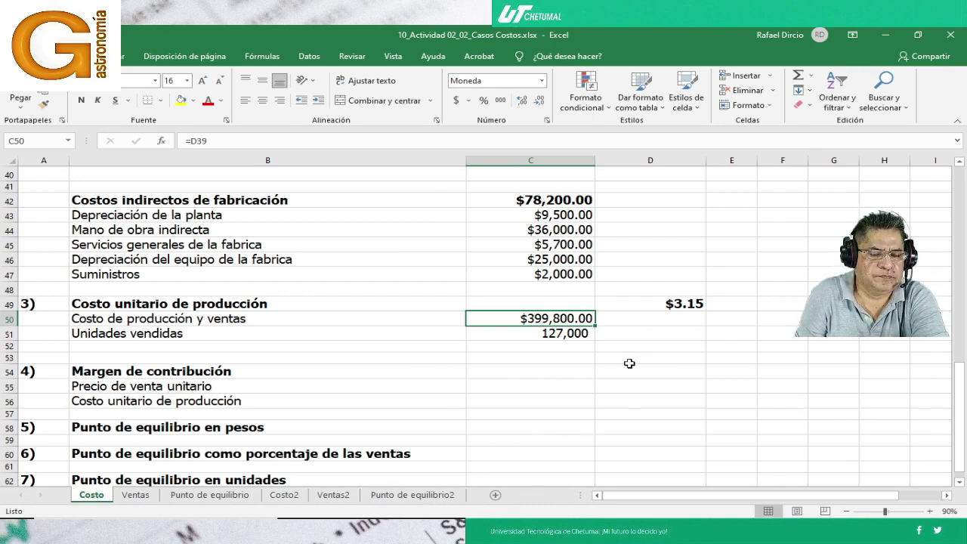
click(499, 388)
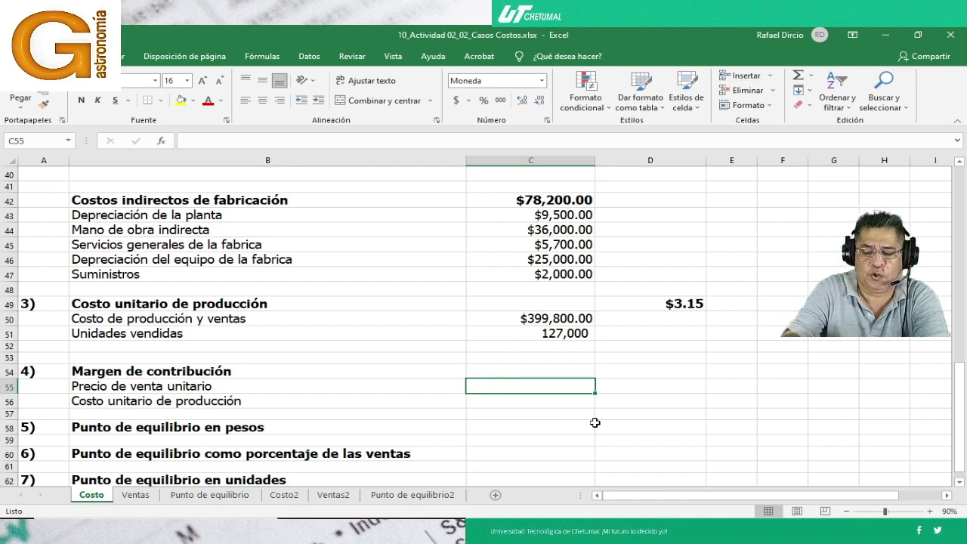
text(16)
key(Return)
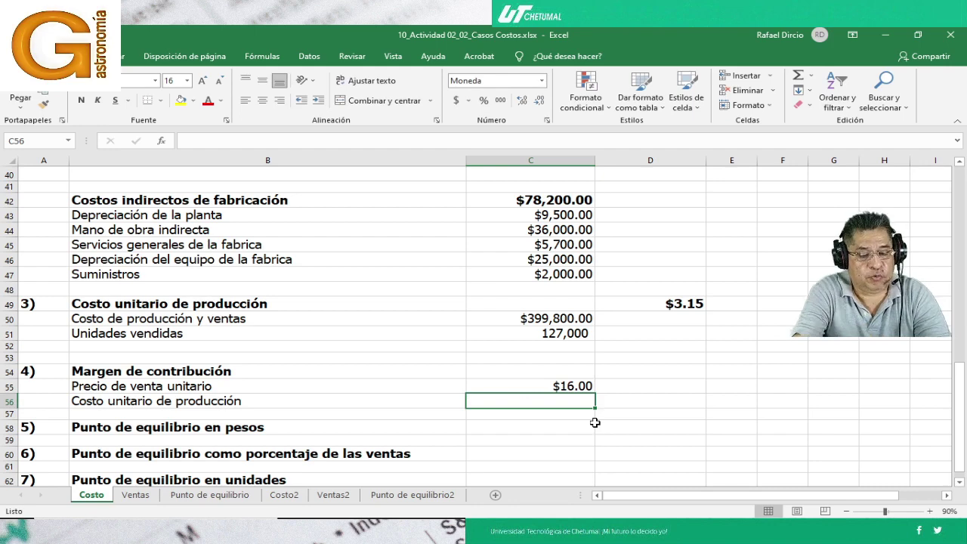
text(=)
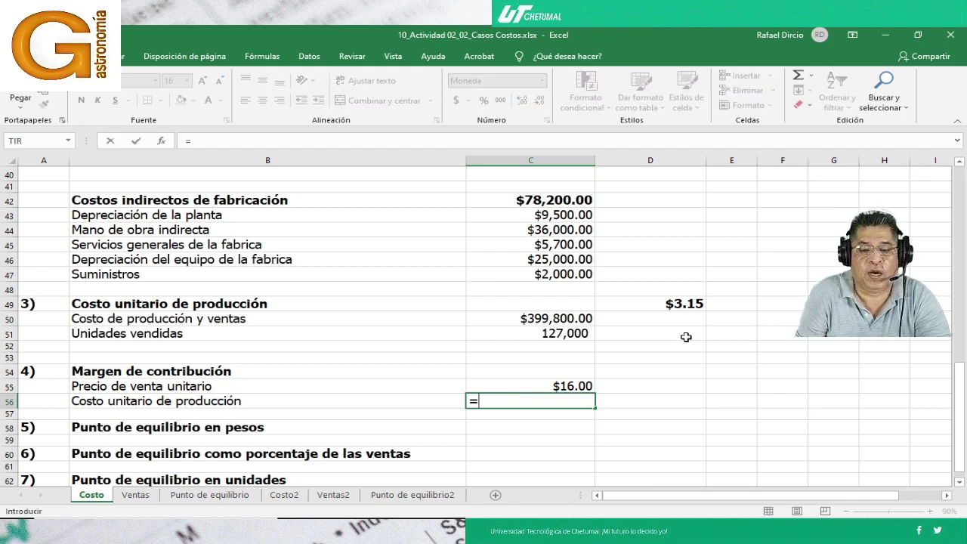
click(661, 302)
key(Return)
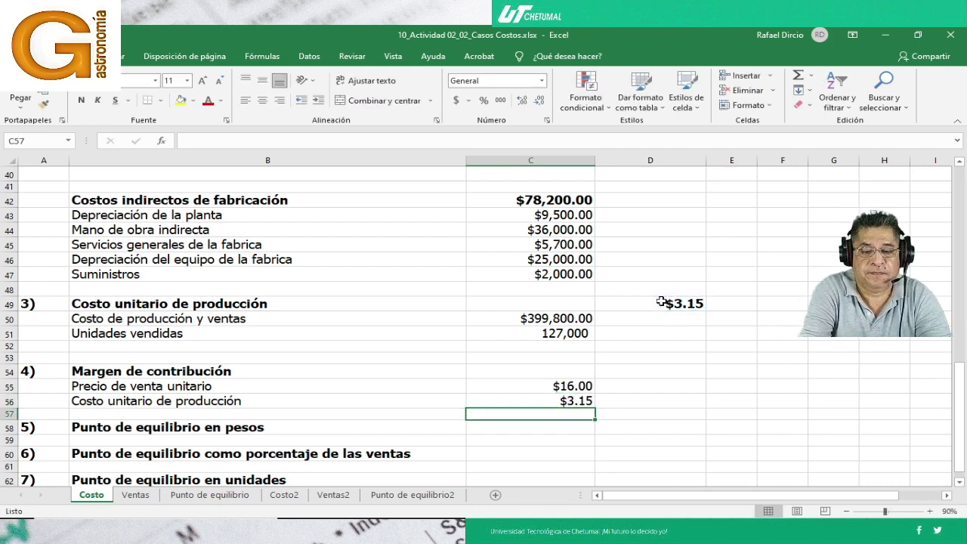
Insert a new row 57 directly below Costo unitario de producción in the Margen de contribución section
key(Up)
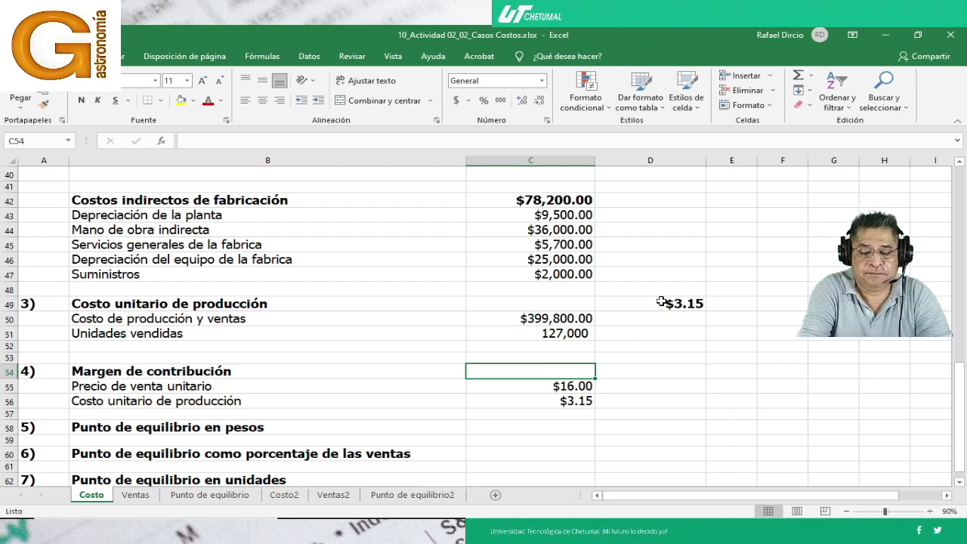
key(Down)
key(Down)
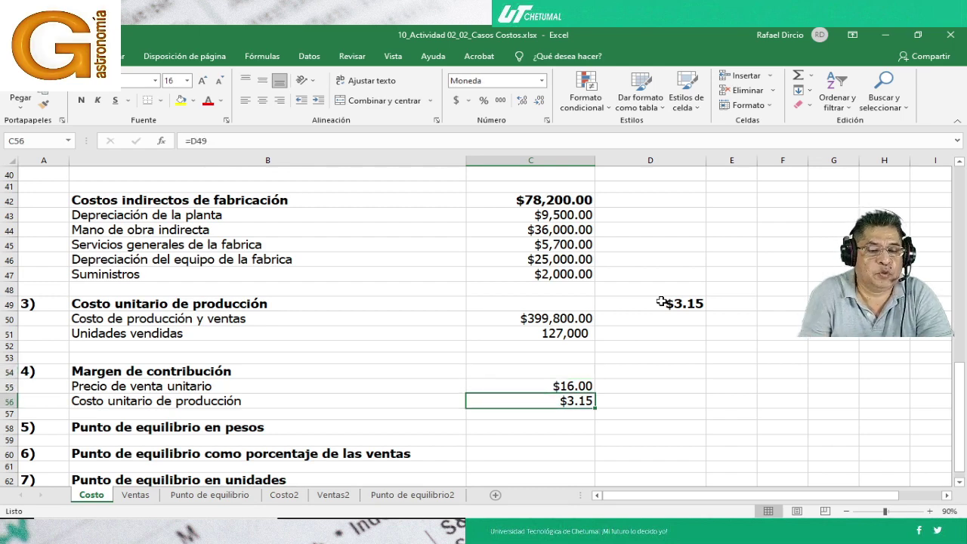
click(7, 413)
right_click(21, 412)
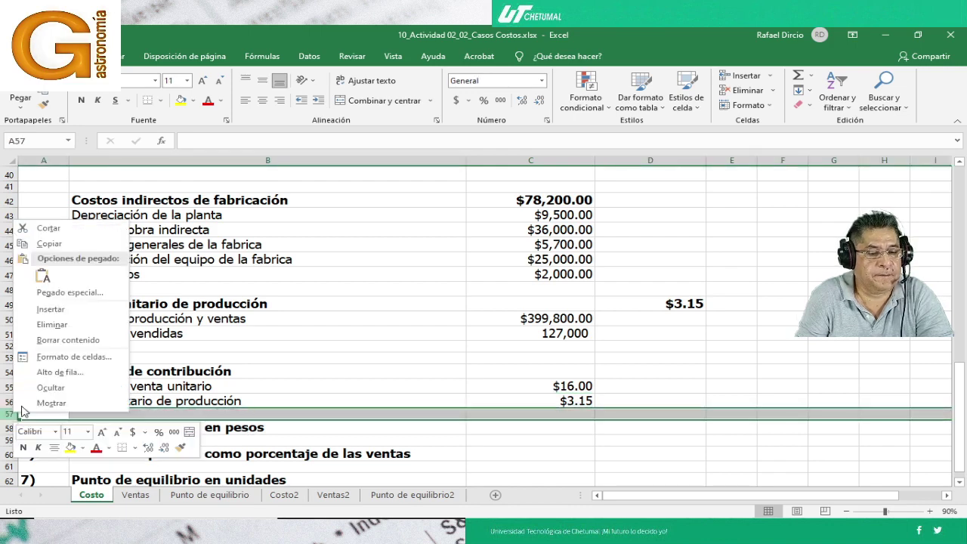
click(51, 309)
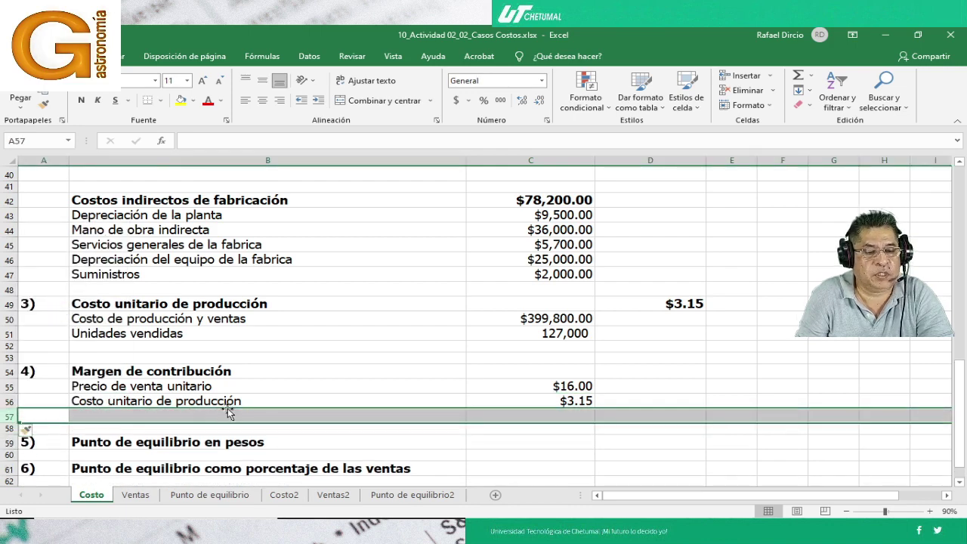
Label the new row "Margen de contribución unitario" in B57
click(296, 419)
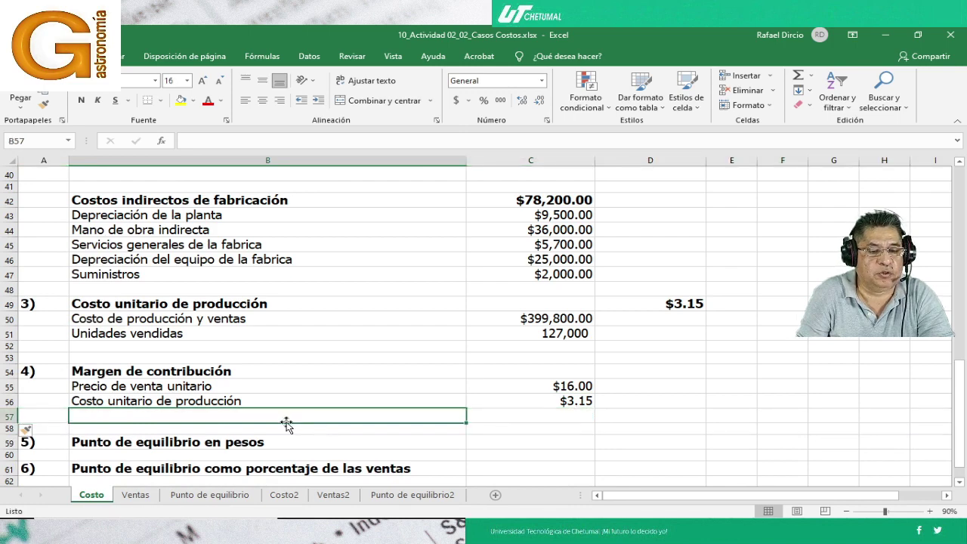
text(Margen)
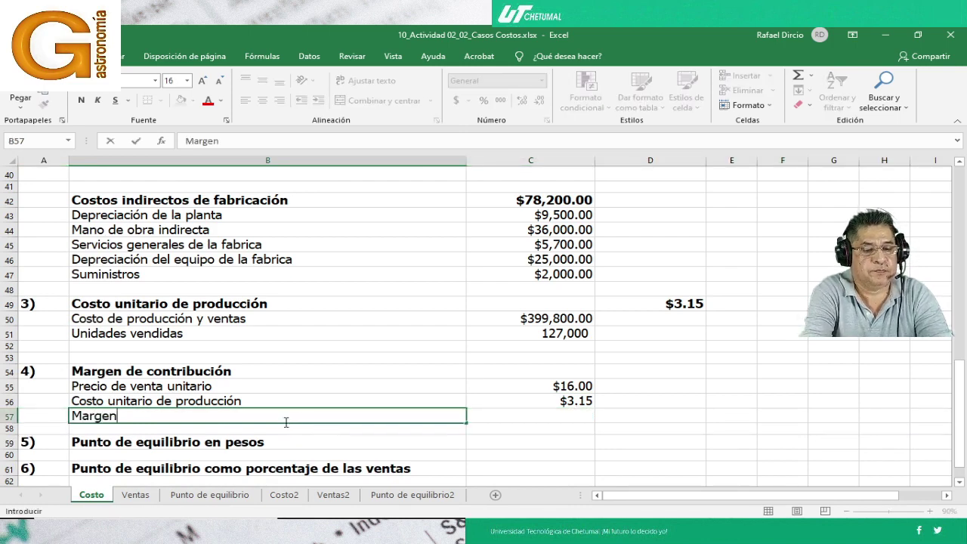
text( de contri)
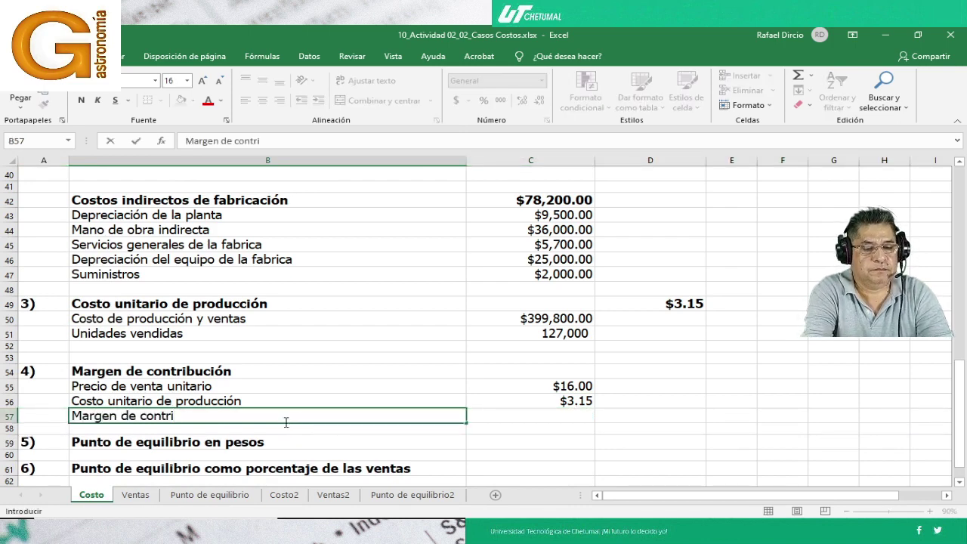
text(bución)
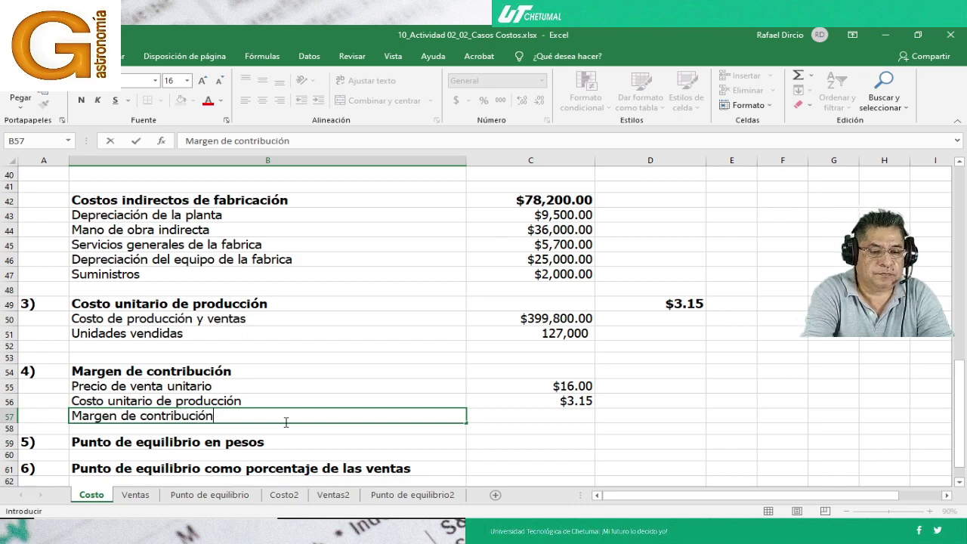
text( unitario)
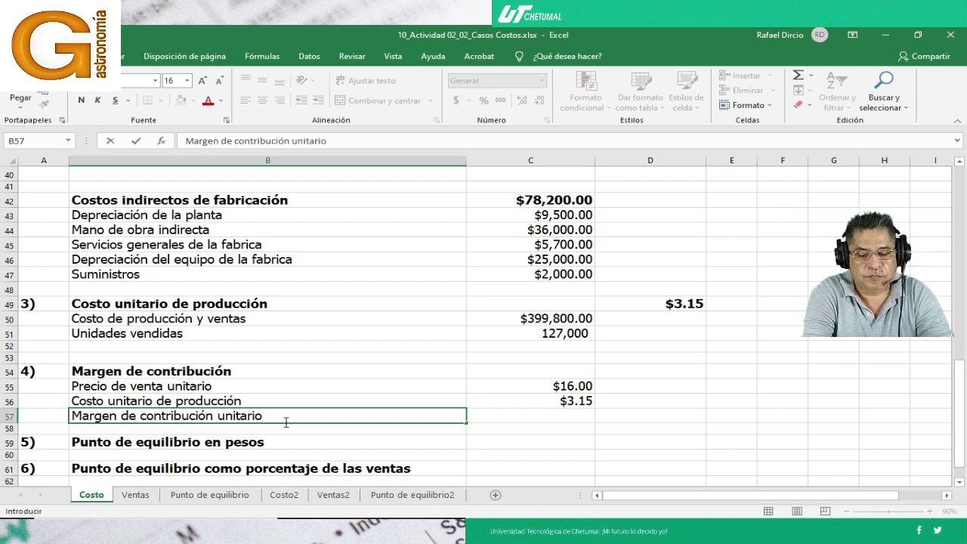
key(Tab)
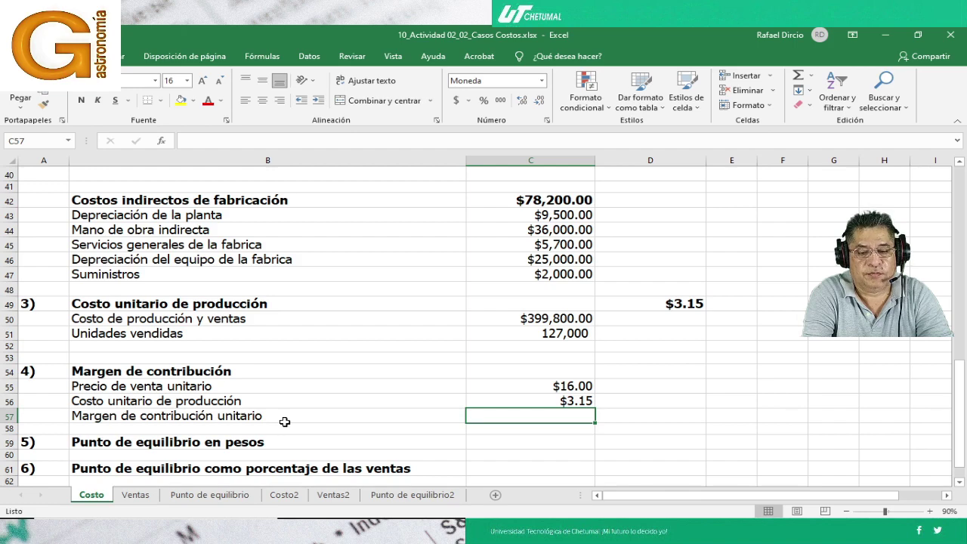
Calculate Margen de contribución unitario in C57 with the formula =C55-C56
text(=)
key(Up)
key(Up)
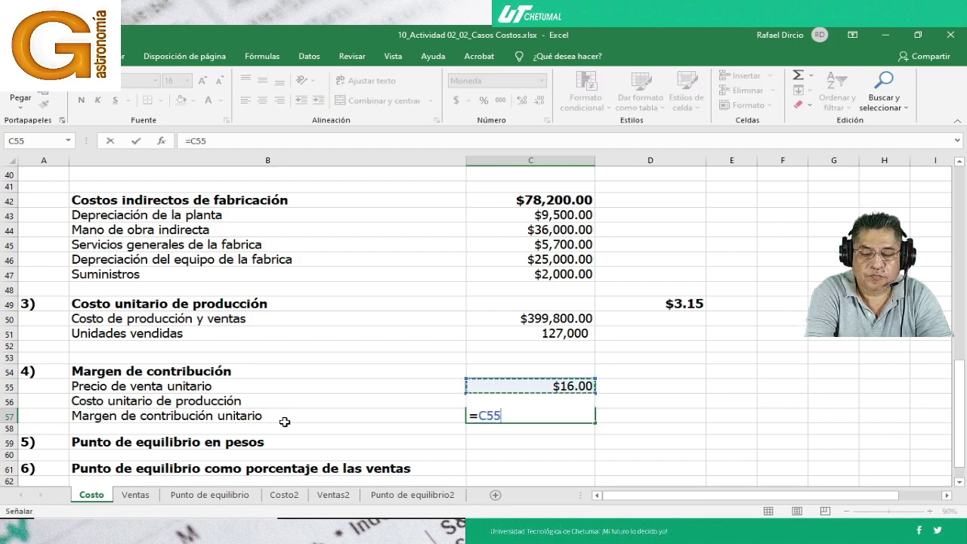
text(-)
key(Up)
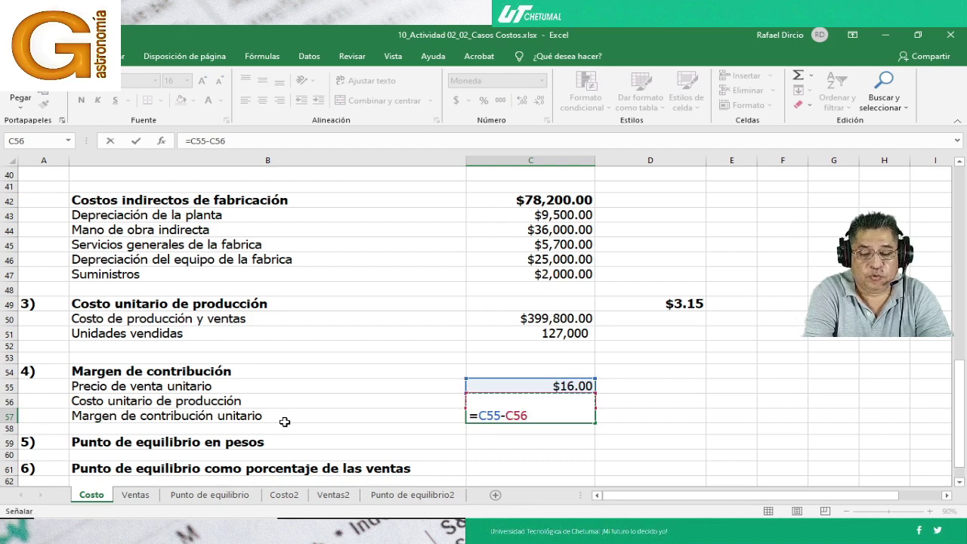
key(Return)
key(Up)
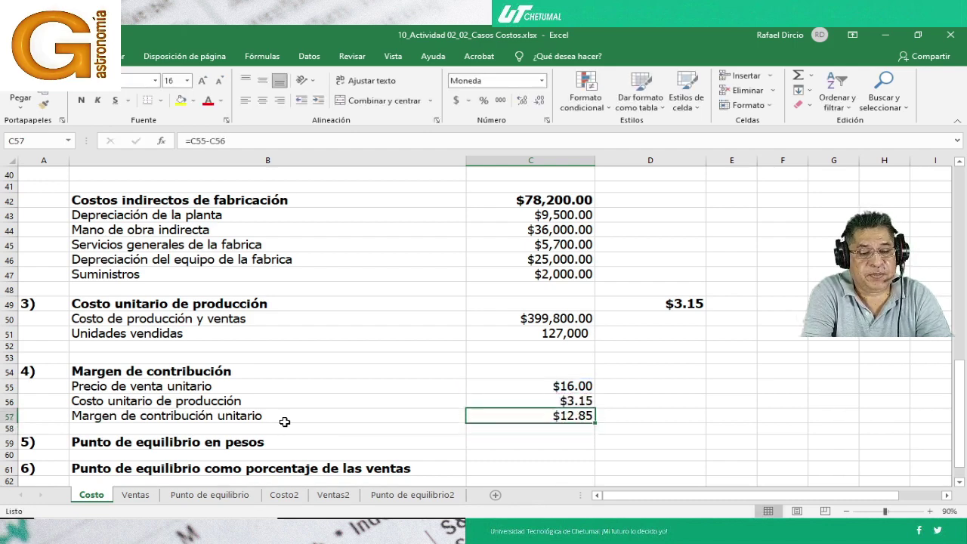
Make the Margen de contribución unitario label and its amount in B57:C57 bold
click(284, 421)
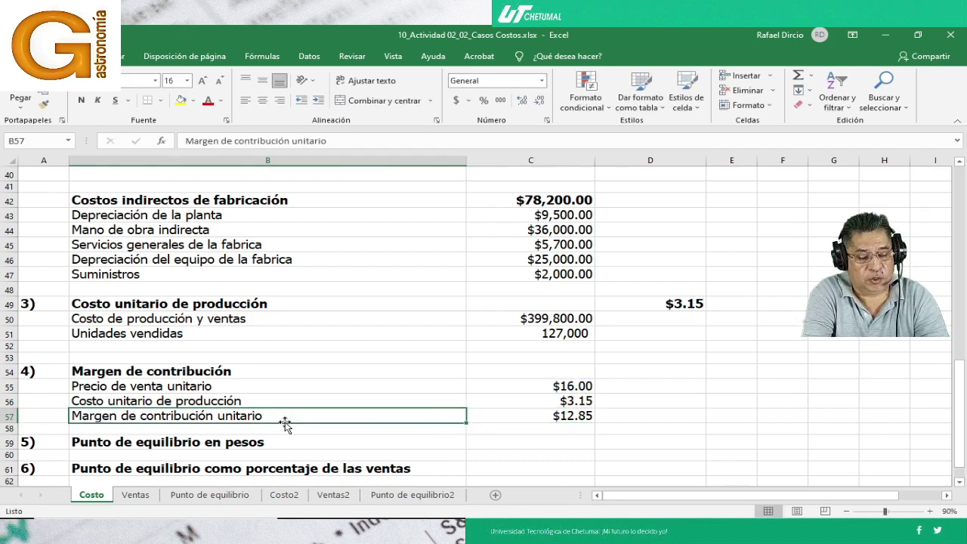
key(shift+Right)
key(ctrl+n)
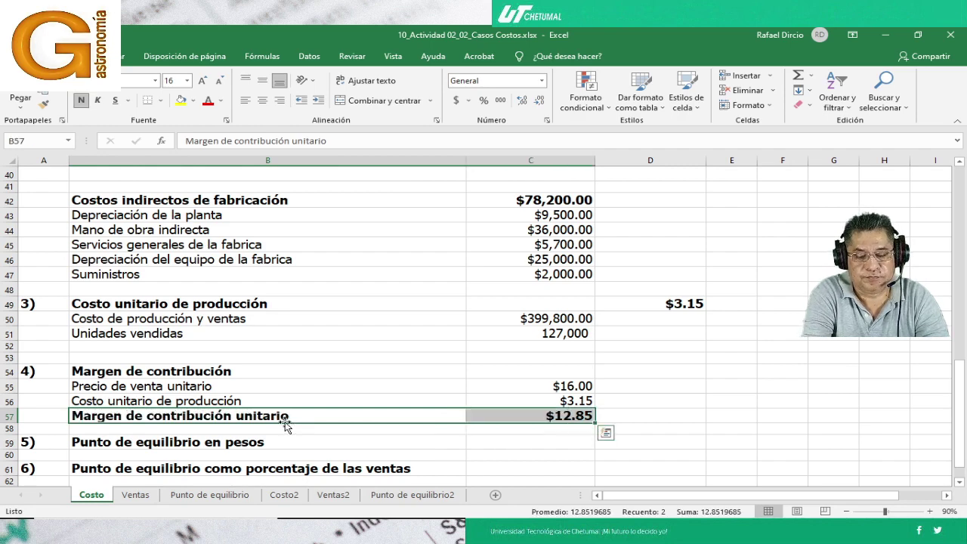
Enter the formula =C55/$C$55 in D55 to express Precio de venta unitario as a proportion of itself, with the divisor fixed
key(Right)
key(Right)
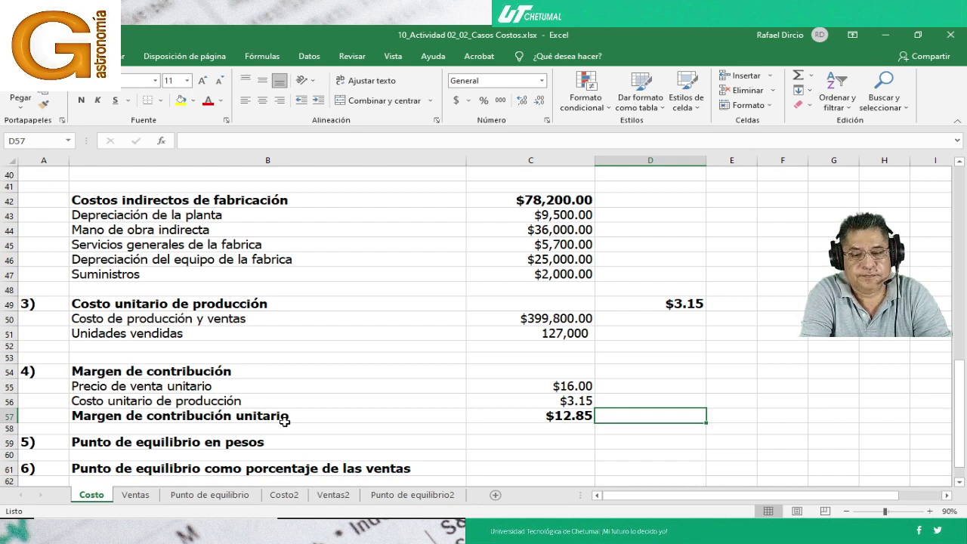
key(Up)
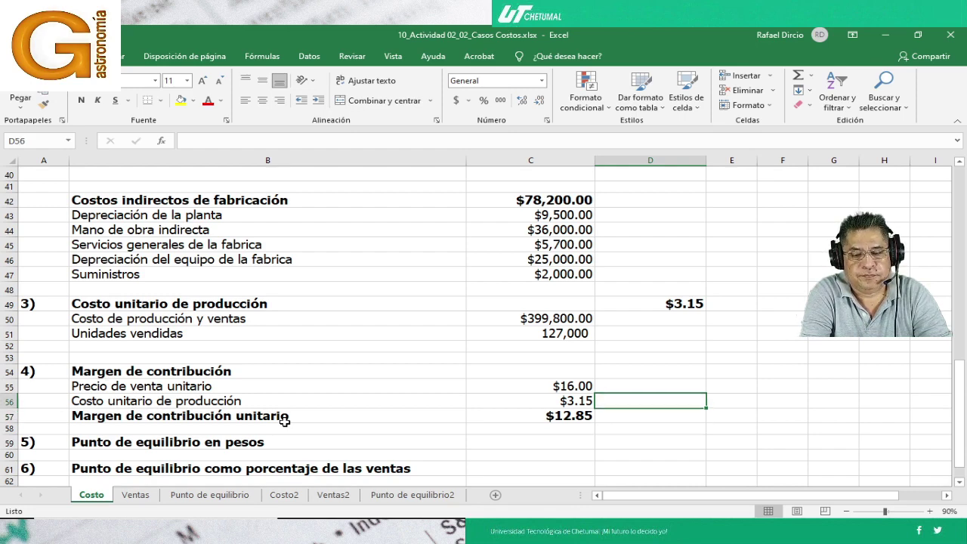
key(Up)
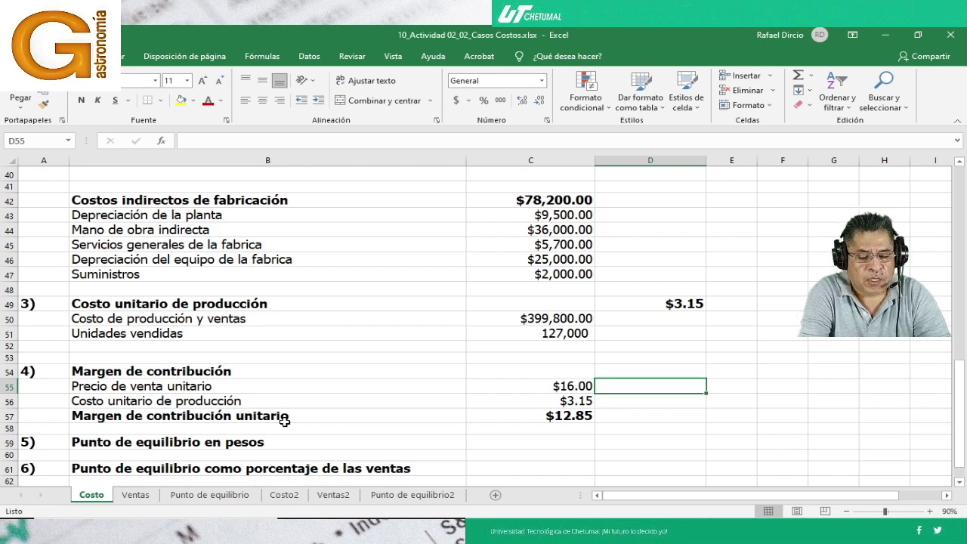
text(=)
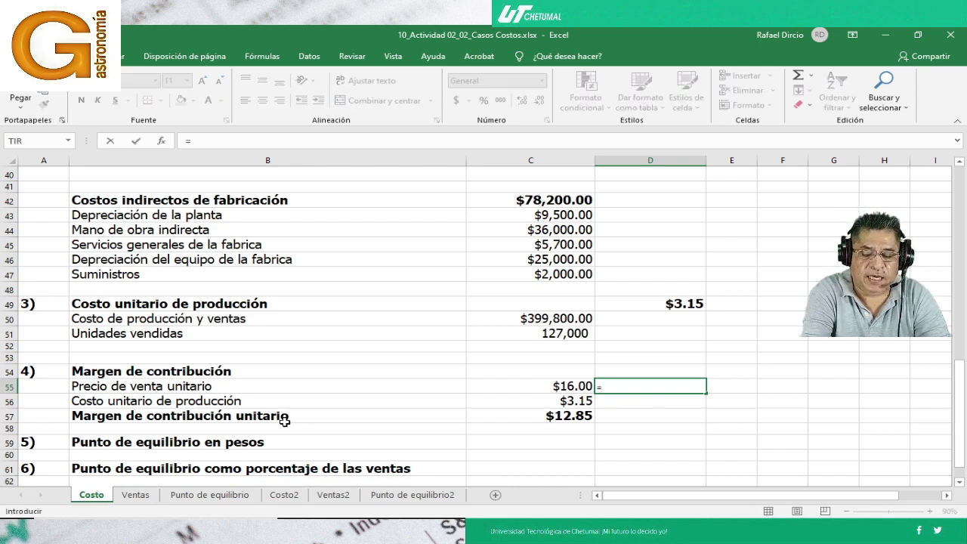
key(Left)
text(/)
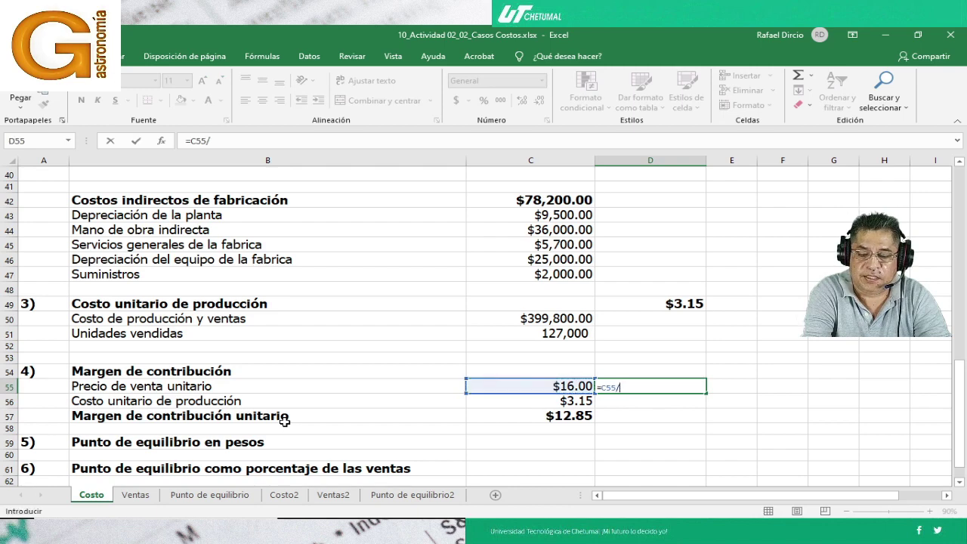
key(Left)
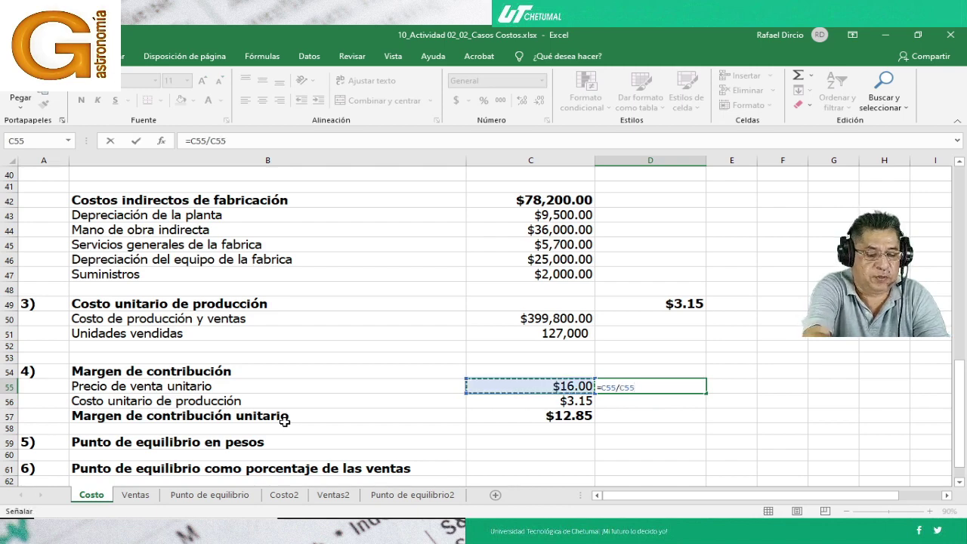
key(F4)
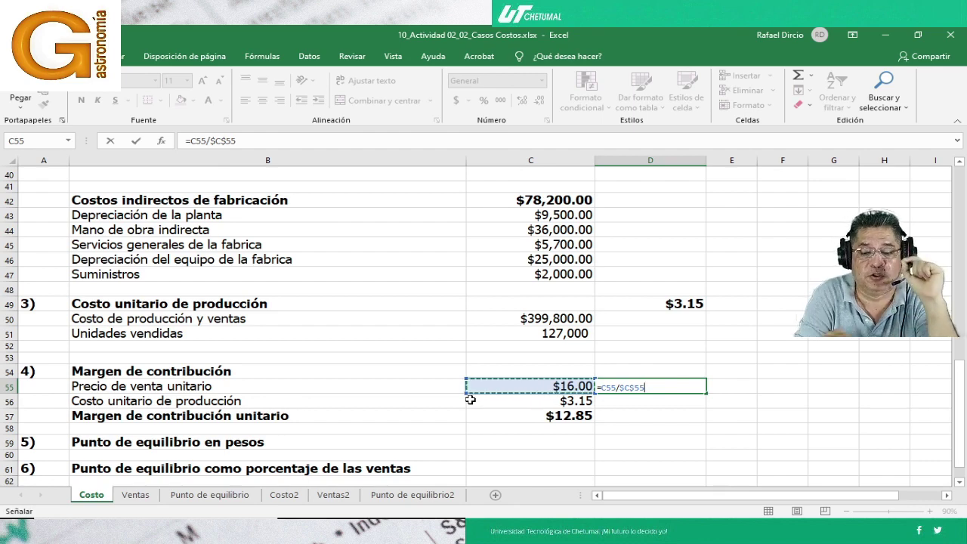
key(Return)
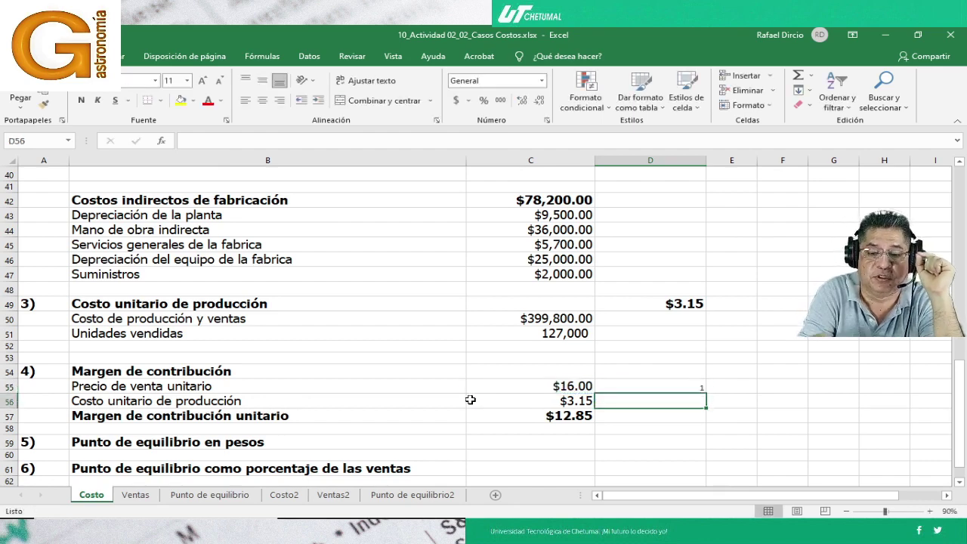
Apply the formatting of D49 to D55 and show it as a percentage with two decimals
click(634, 384)
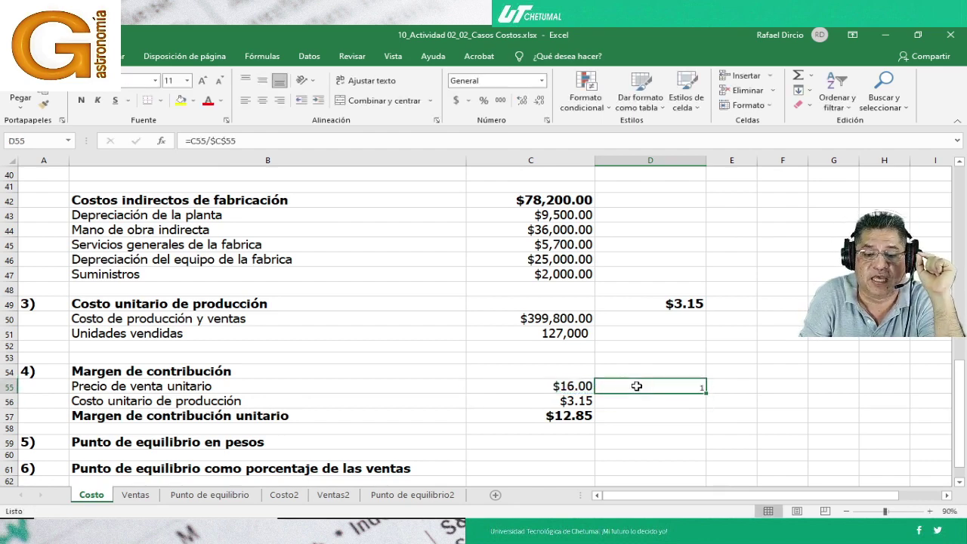
click(483, 100)
click(674, 308)
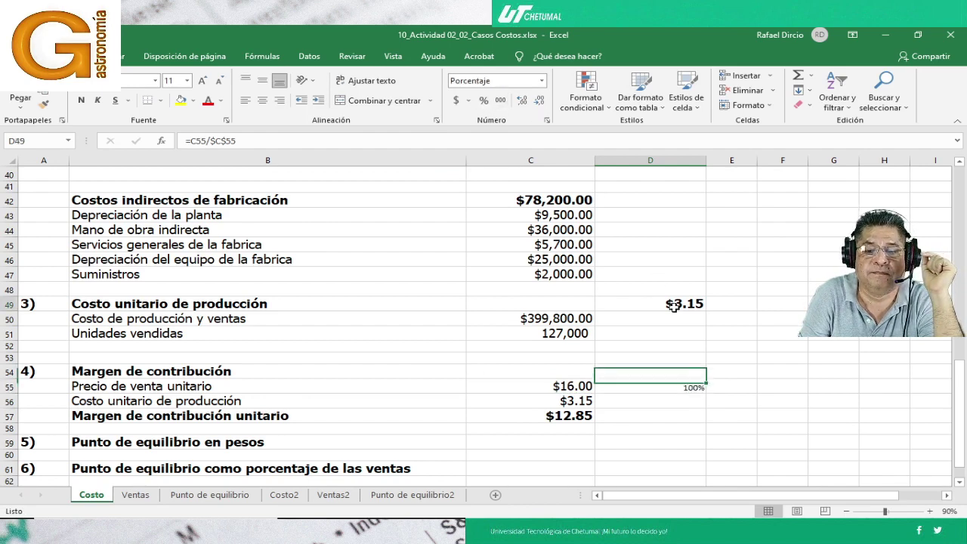
click(43, 102)
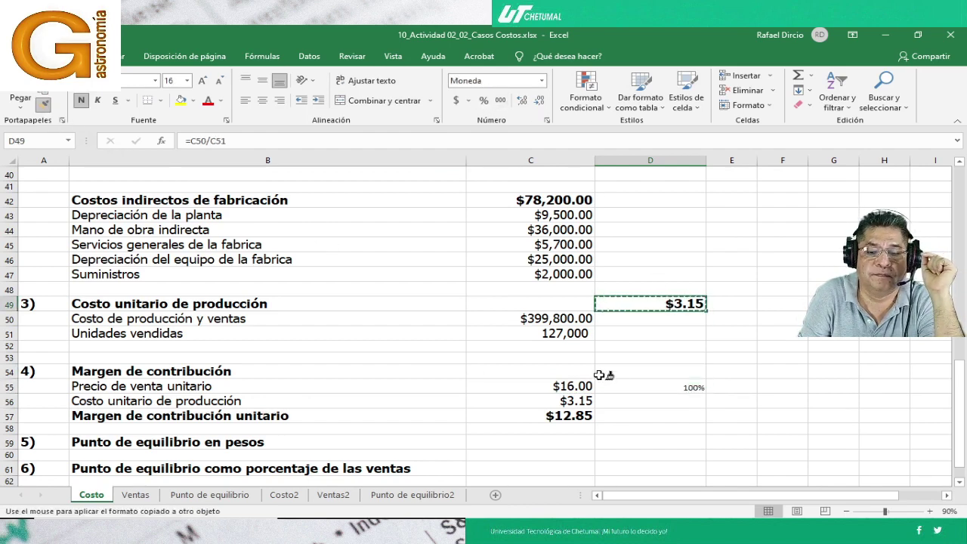
click(631, 384)
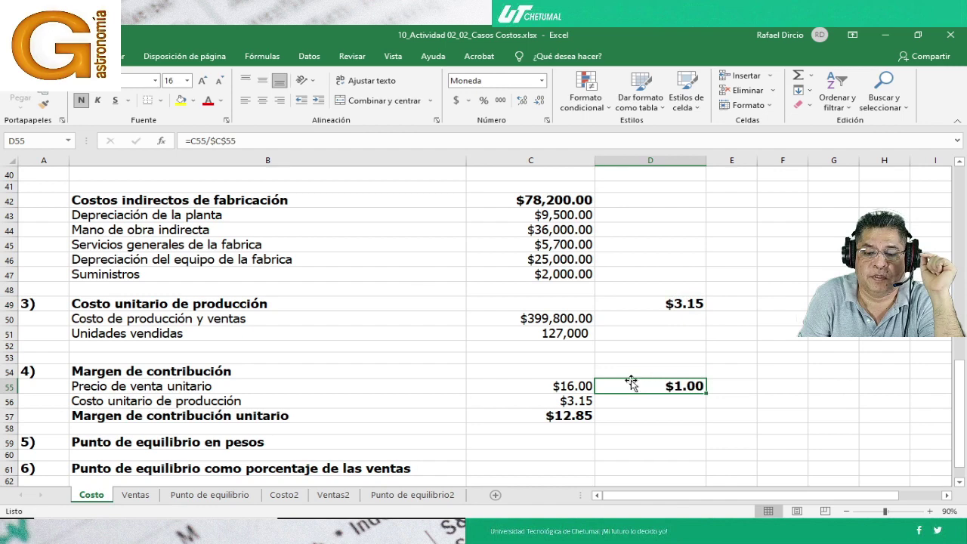
click(484, 100)
click(522, 102)
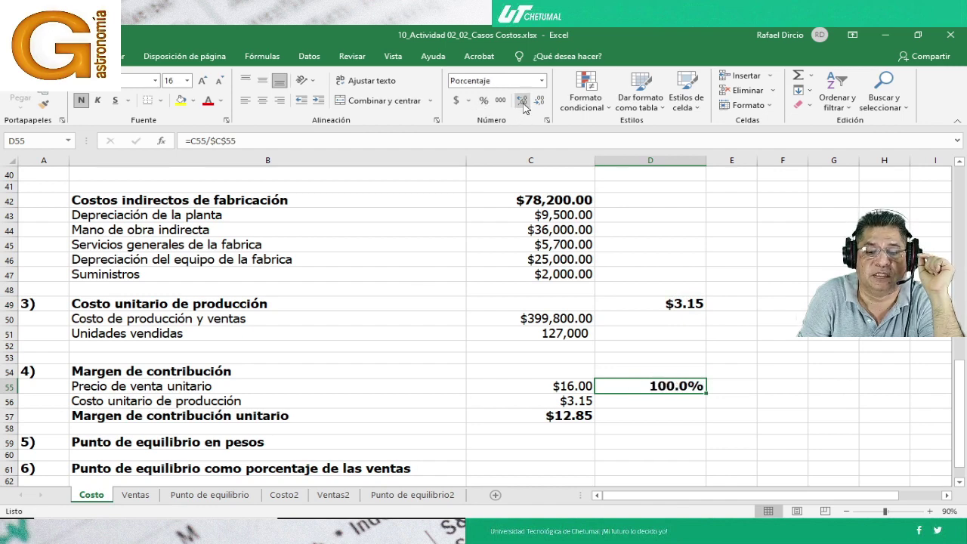
click(522, 102)
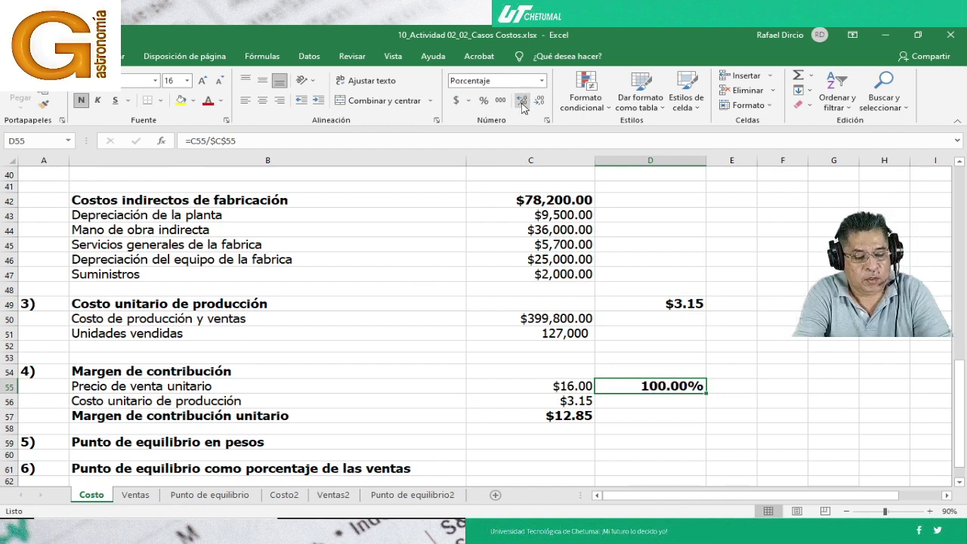
Copy the percentage formula from D55 into D56:D57 for the unit cost and the unit margin
key(ctrl+c)
key(Down)
key(shift+Down)
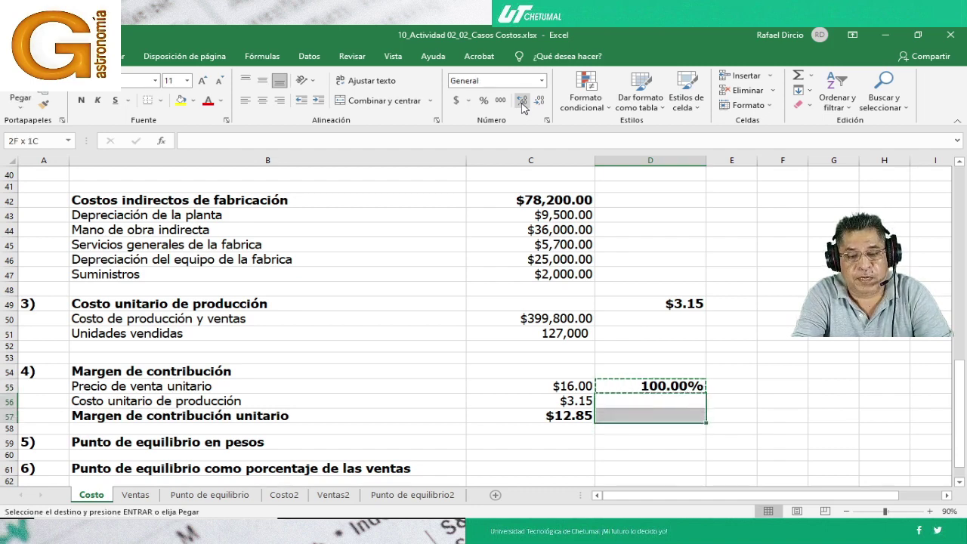
key(ctrl+v)
key(Return)
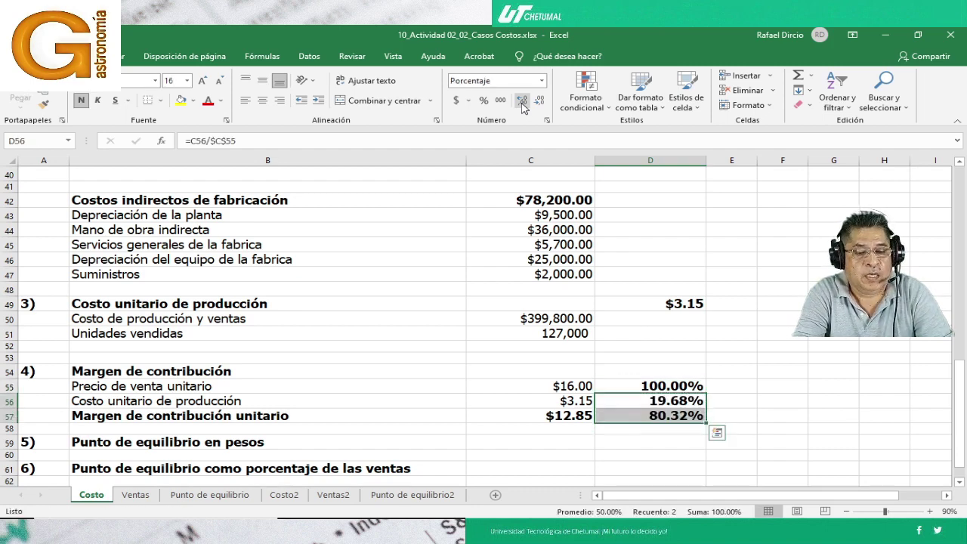
Examine the percentage formulas in D56 and D57 and the unit margin formula in C57
key(Up)
key(Down)
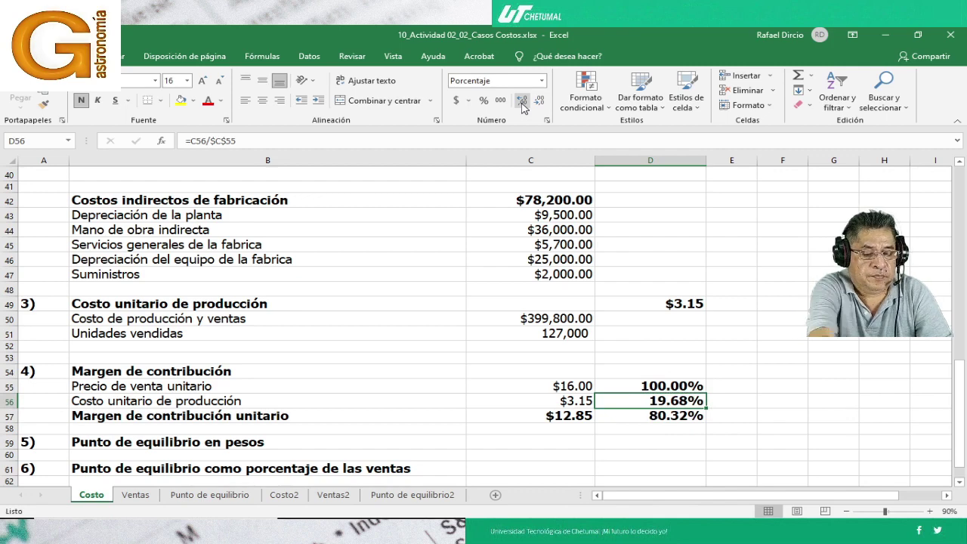
key(F2)
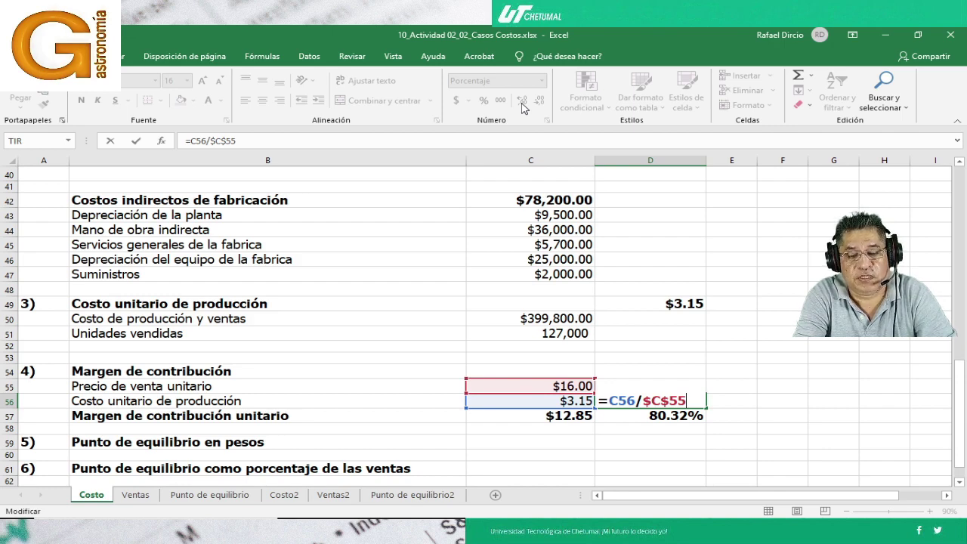
key(Return)
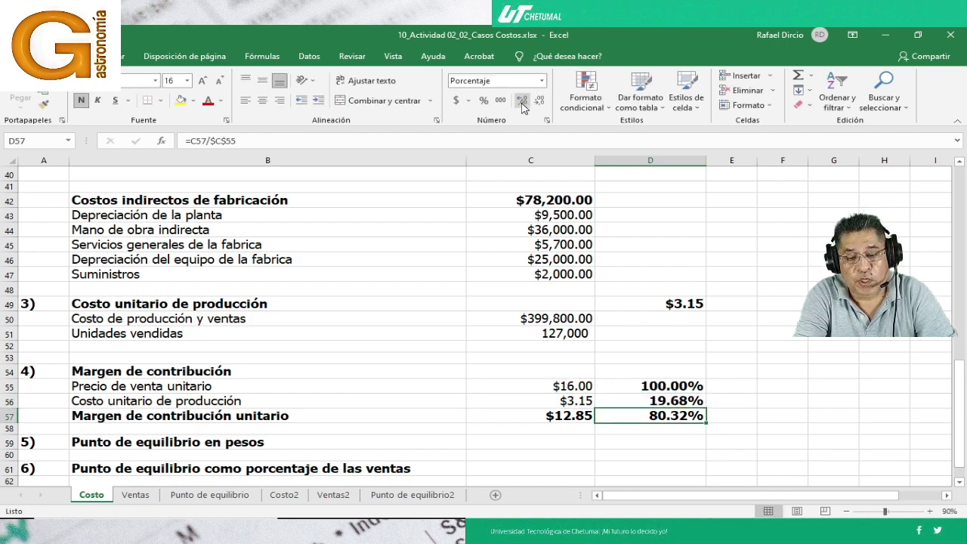
key(Up)
key(Down)
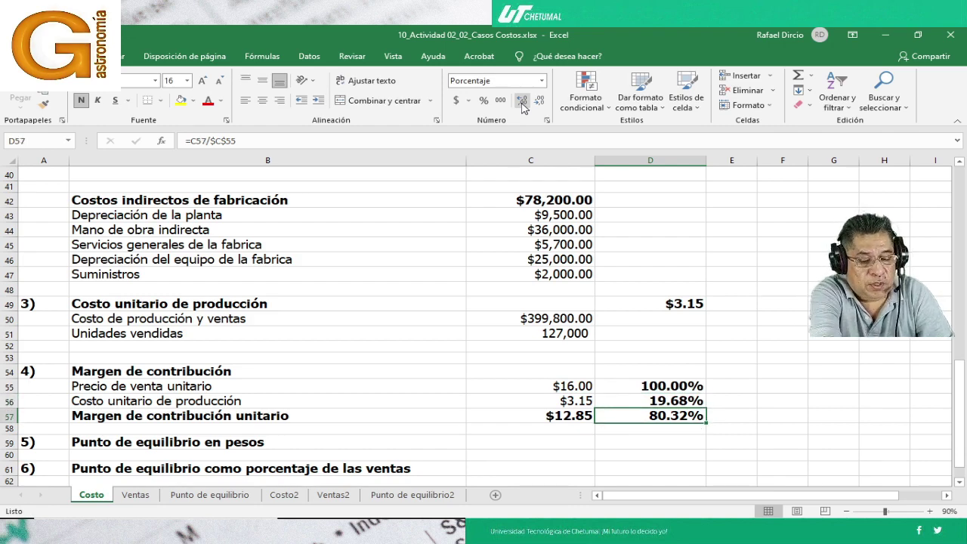
key(F2)
key(Return)
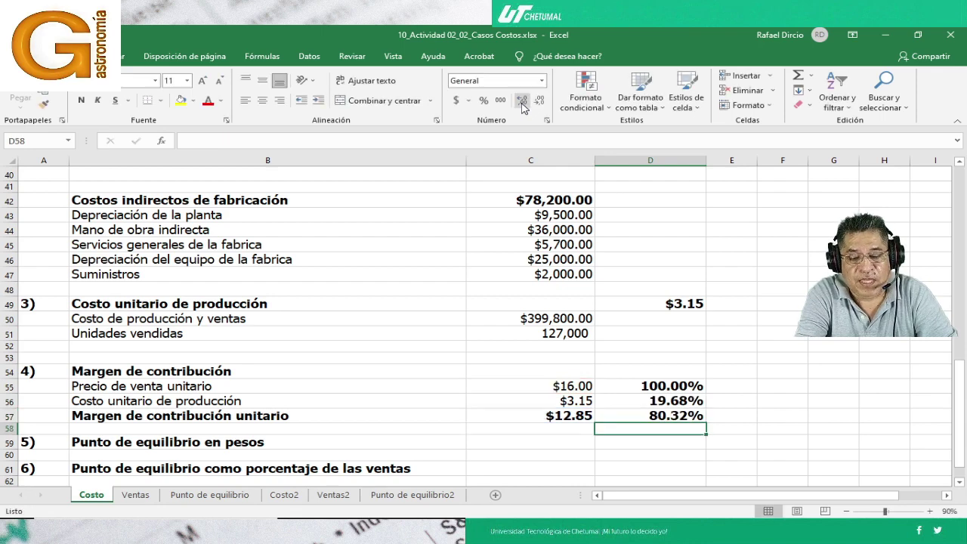
key(Up)
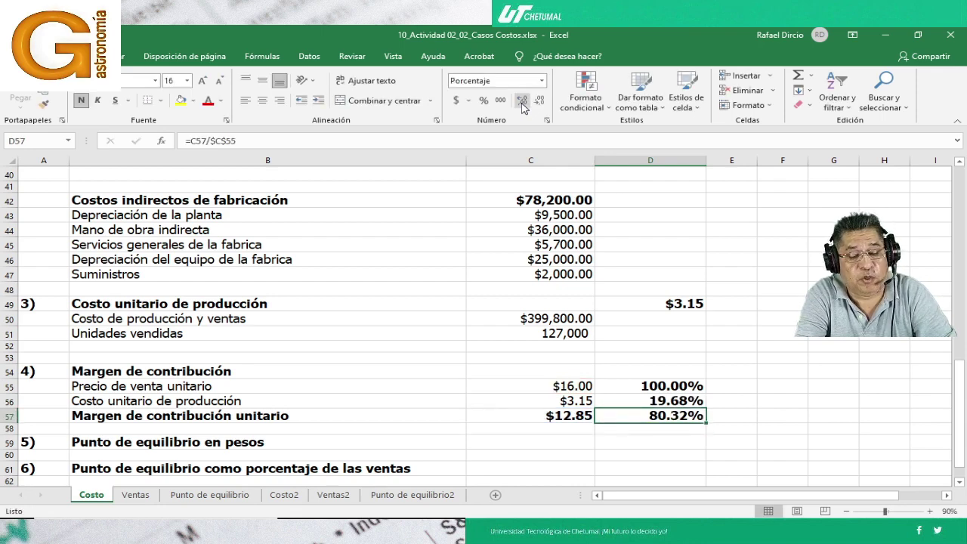
key(Left)
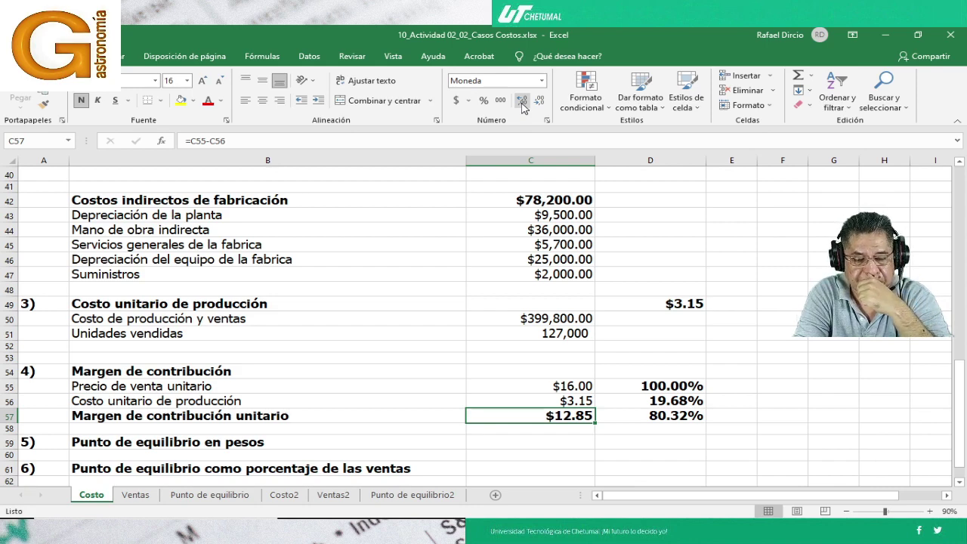
key(Right)
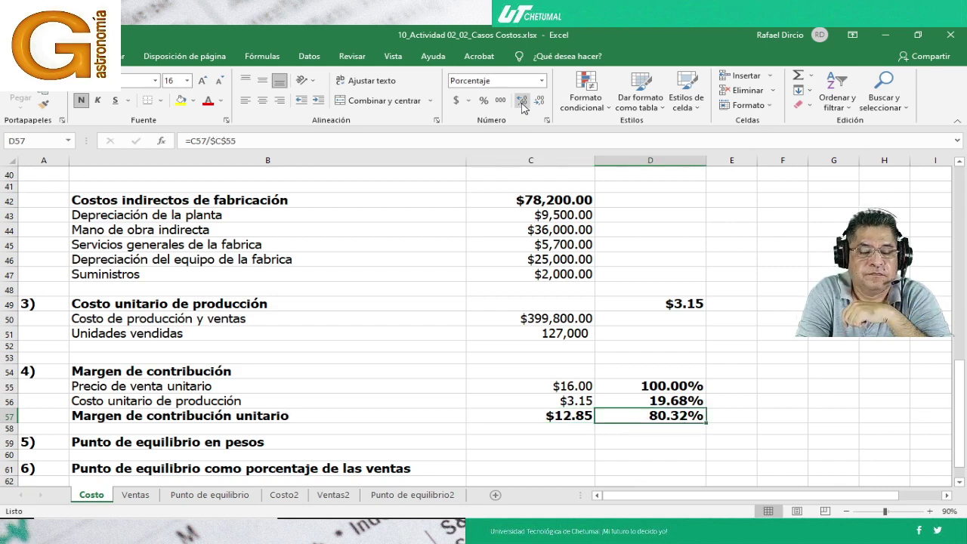
Examine the formula in D55 and its fixed reference to the unit sale price in C55
key(Up)
key(Up)
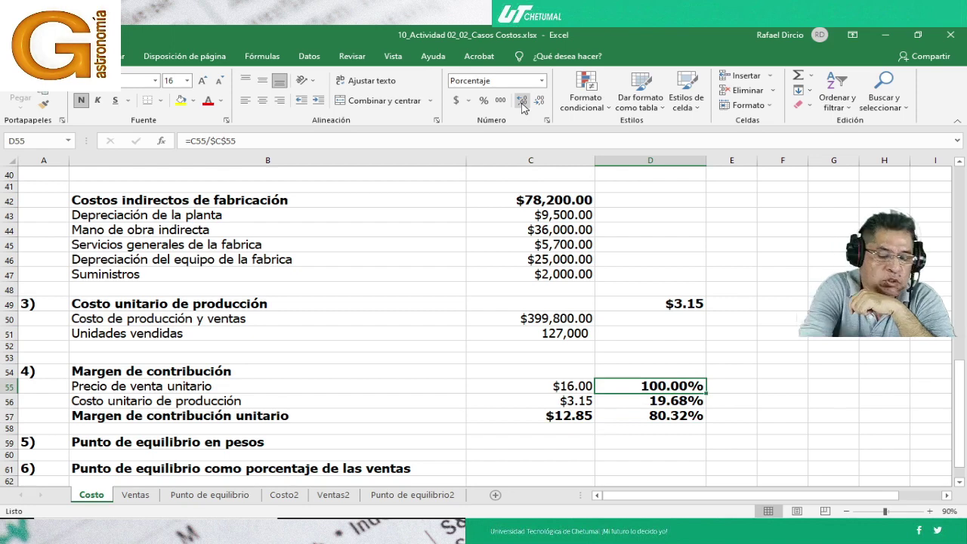
key(F2)
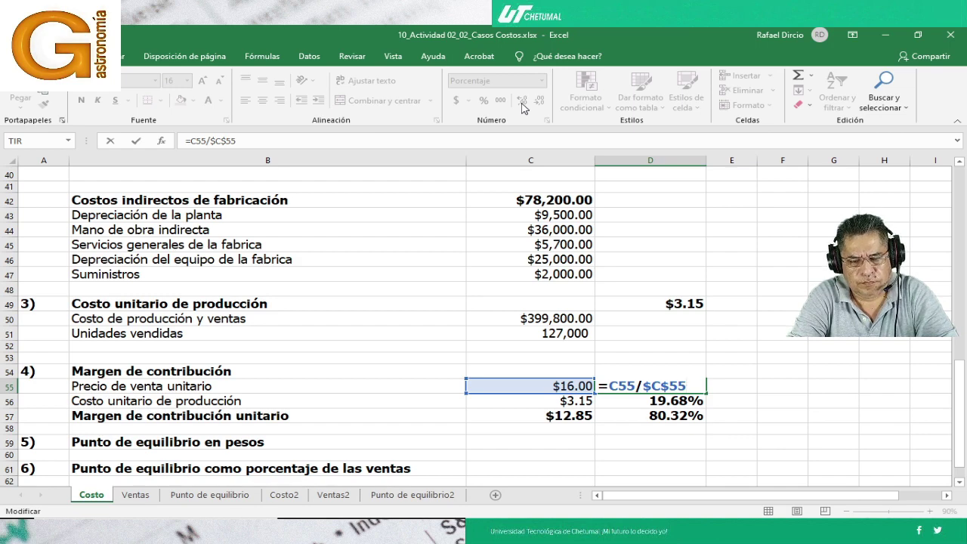
key(Return)
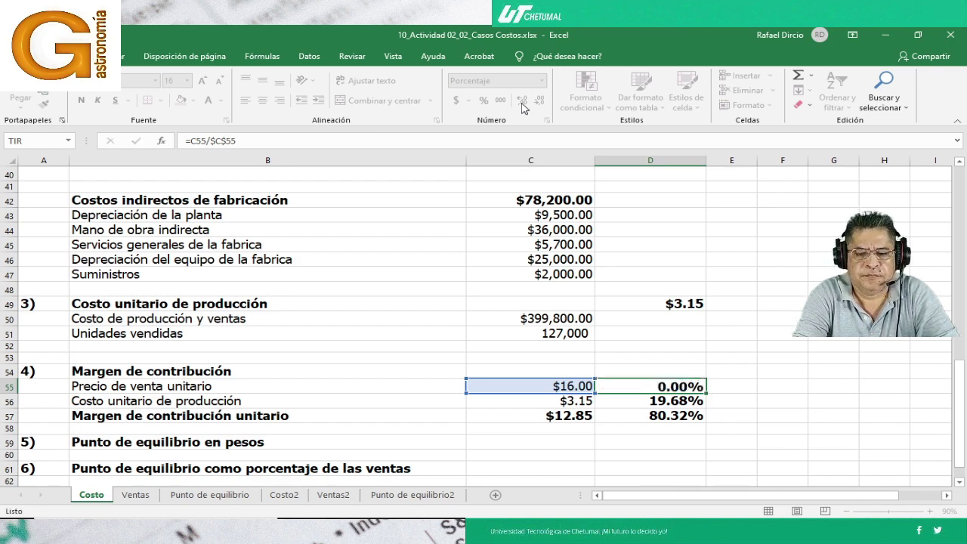
key(Up)
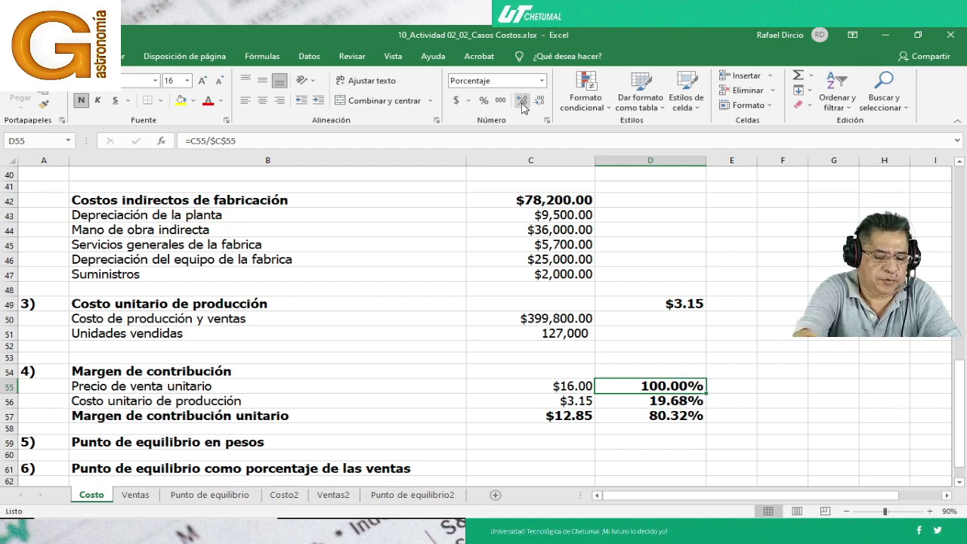
key(F2)
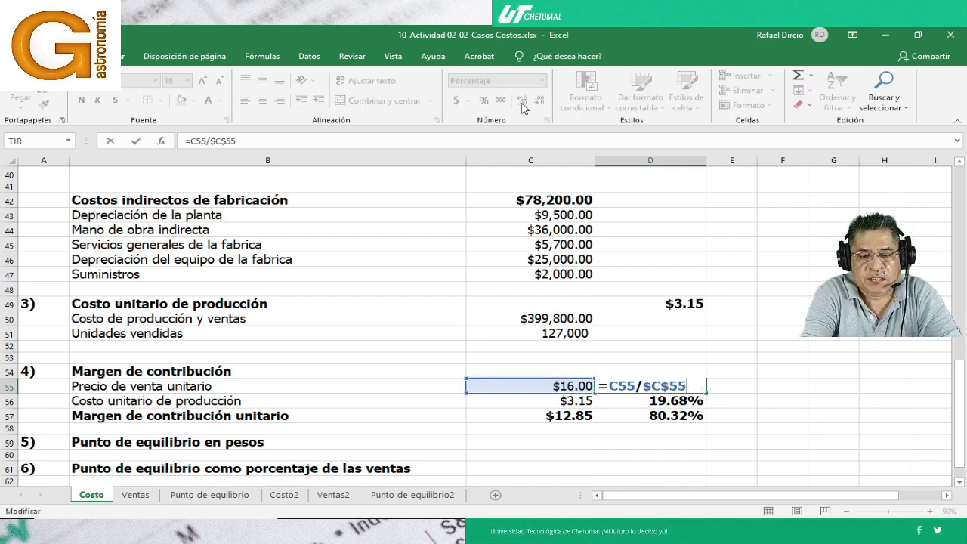
key(Return)
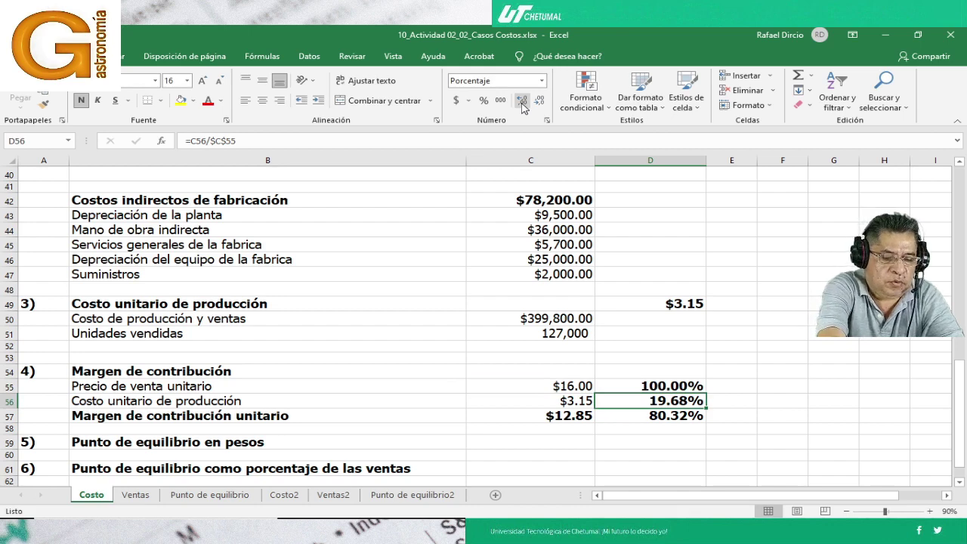
Examine the percentage formulas for the unit production cost in D56 and the unit contribution margin in D57
key(F2)
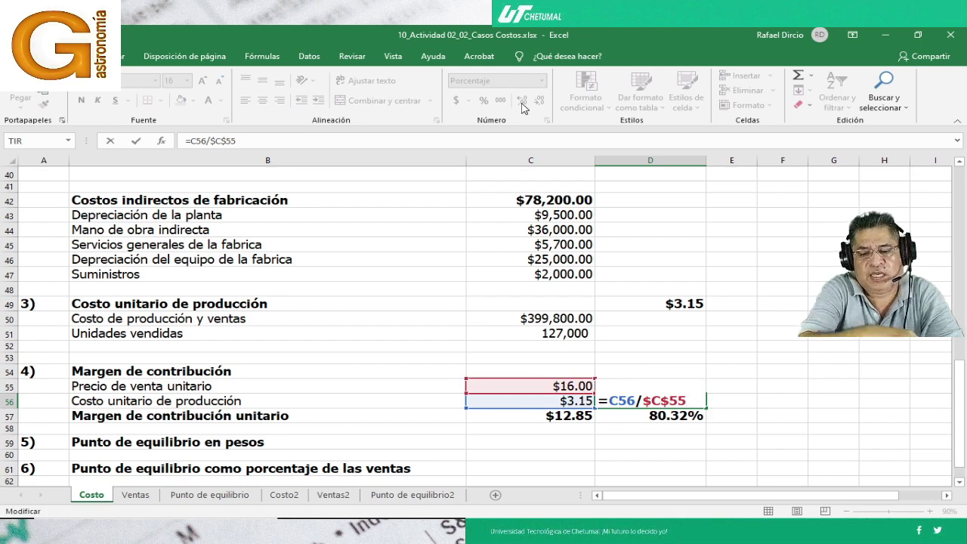
key(Return)
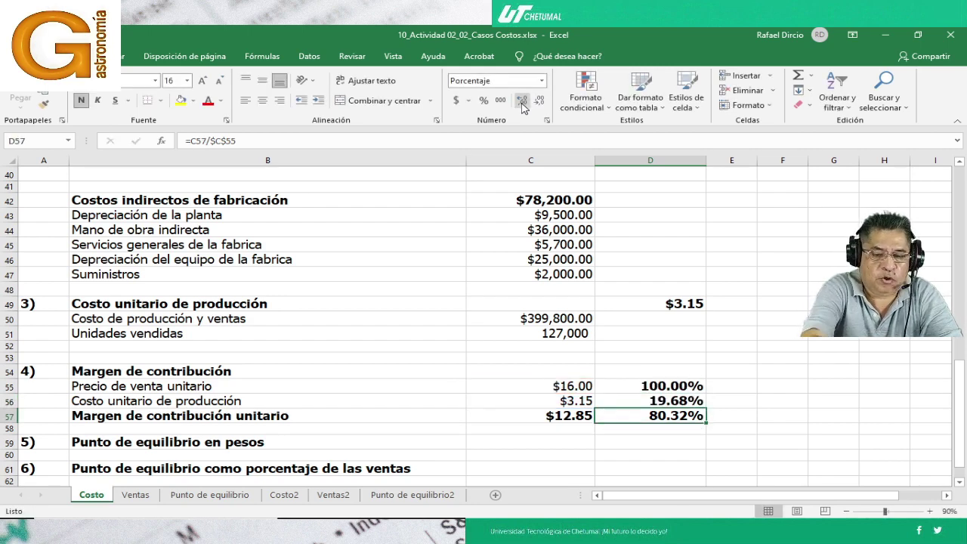
key(F2)
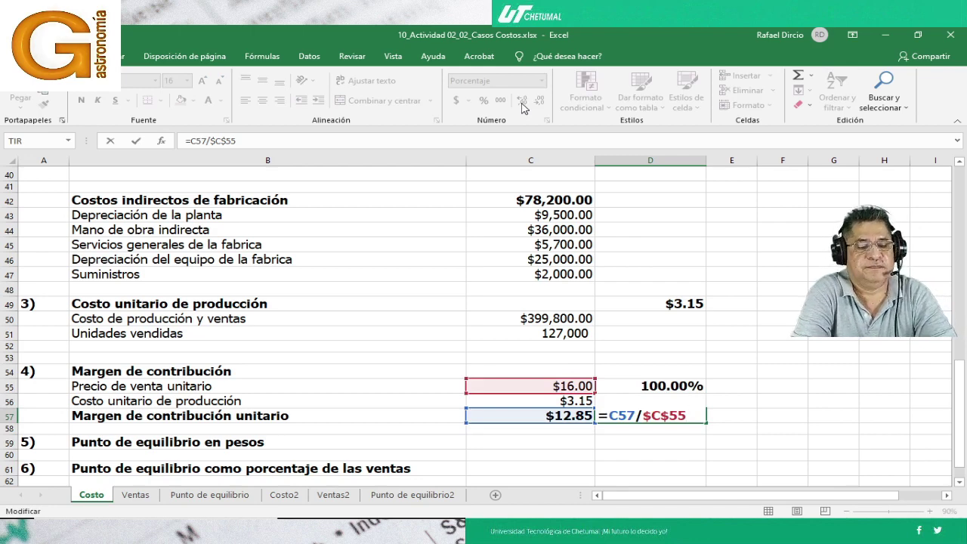
key(Return)
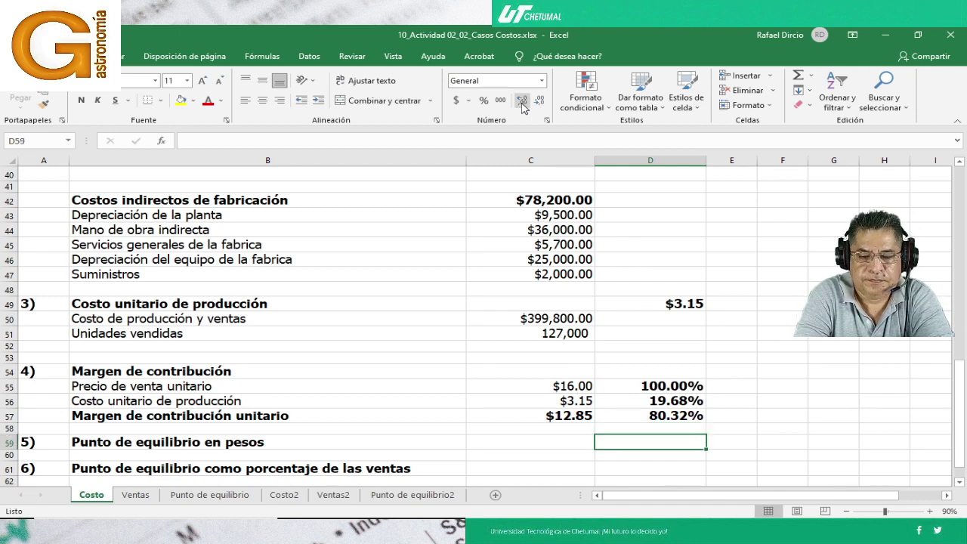
key(Up)
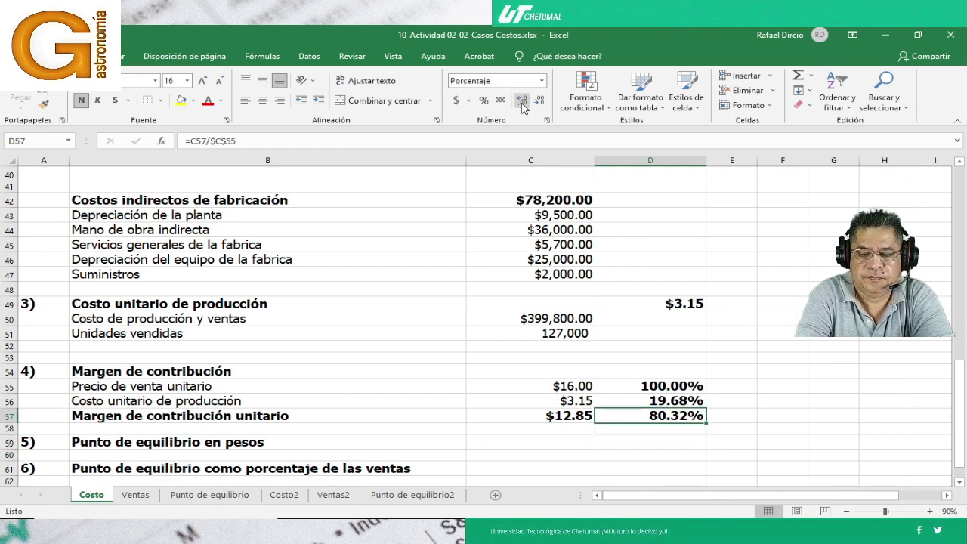
Review the percentages for the sale price, unit cost and unit margin in D55:D57
scroll(766, 457, down, 2)
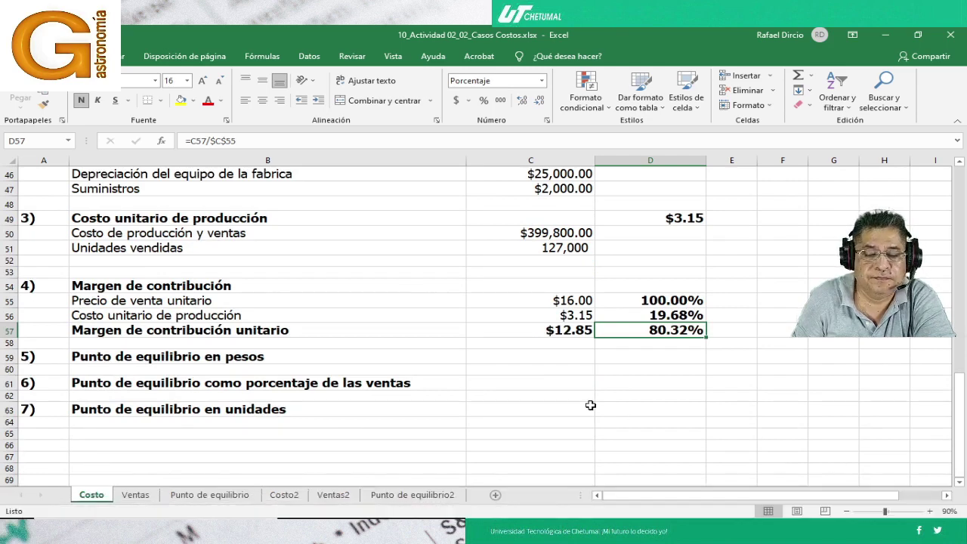
scroll(591, 405, up, 1)
click(640, 345)
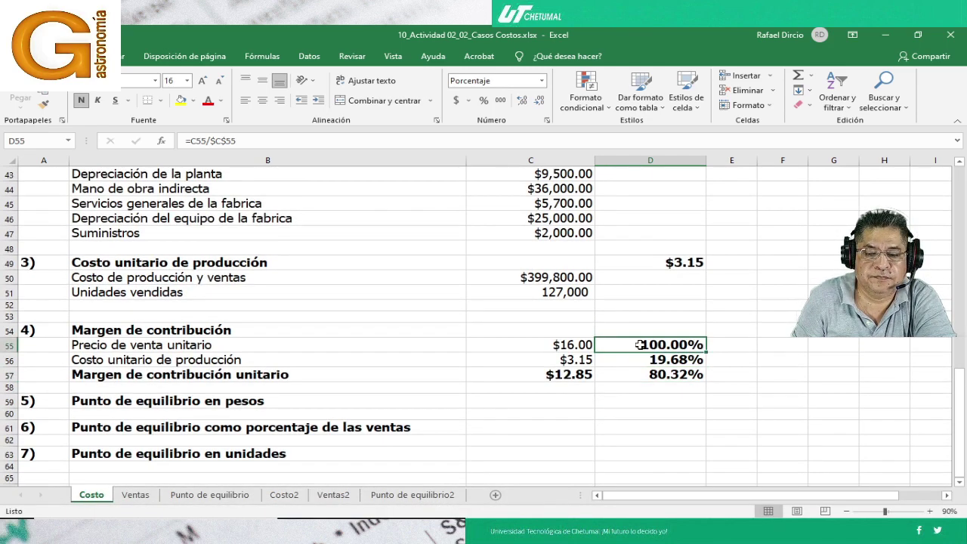
click(633, 360)
click(625, 375)
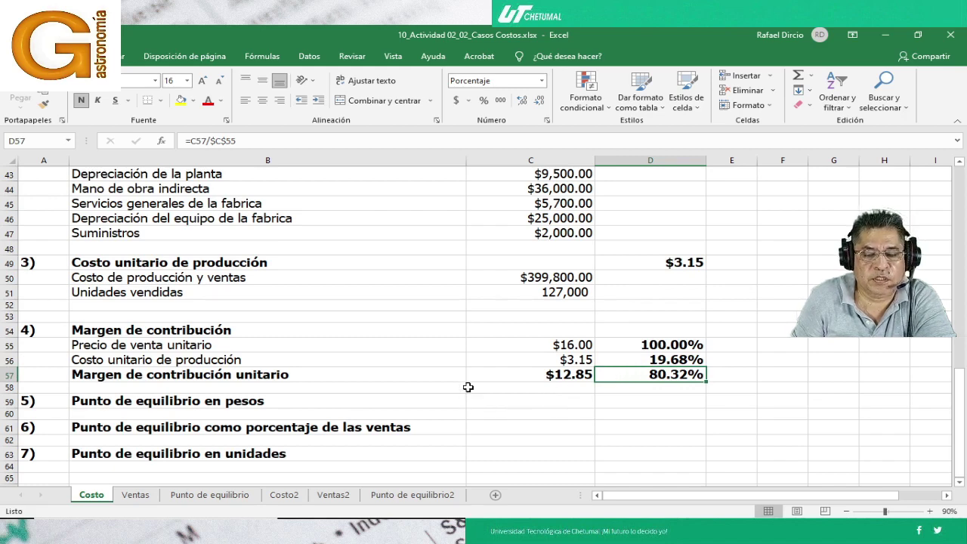
Review the unit sale price in C55 and the unit contribution margin formula in C57
click(539, 345)
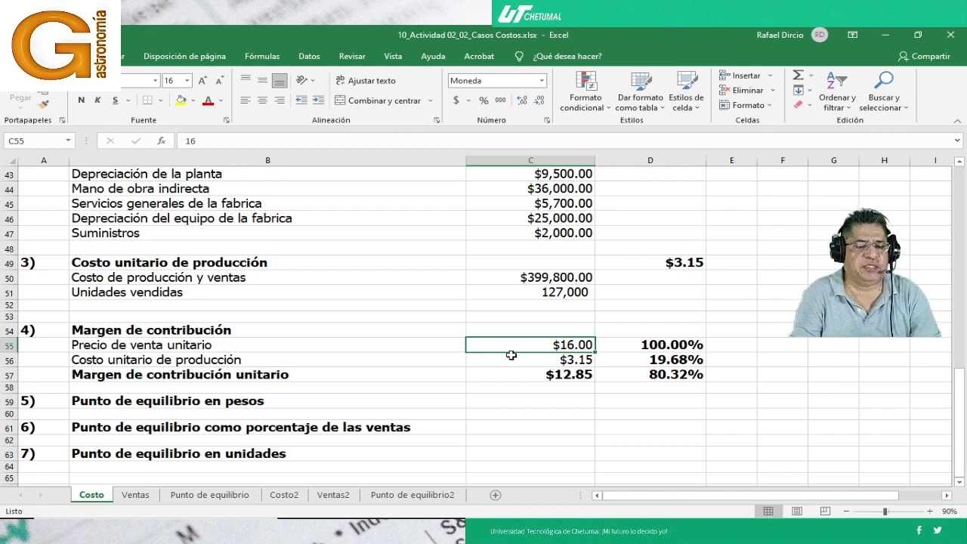
scroll(318, 374, up, 2)
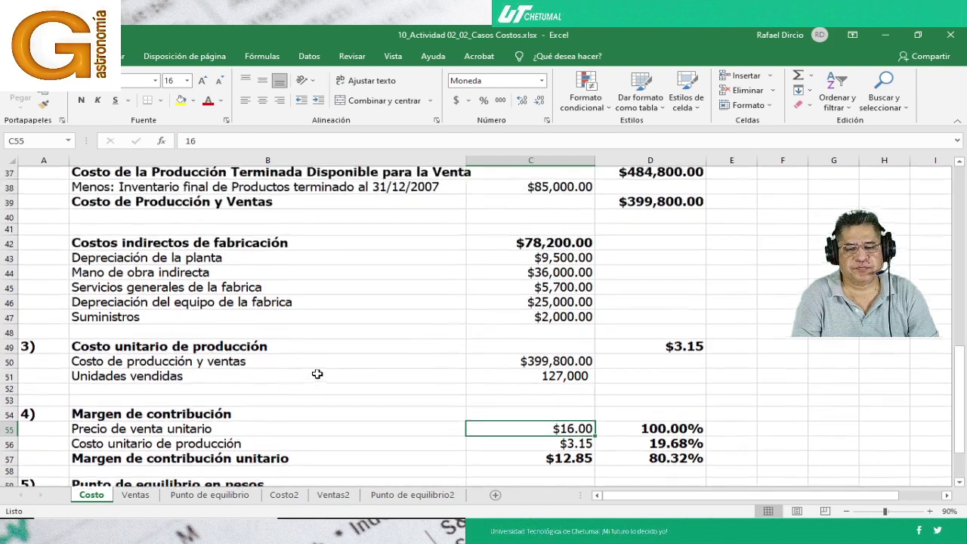
scroll(317, 371, down, 2)
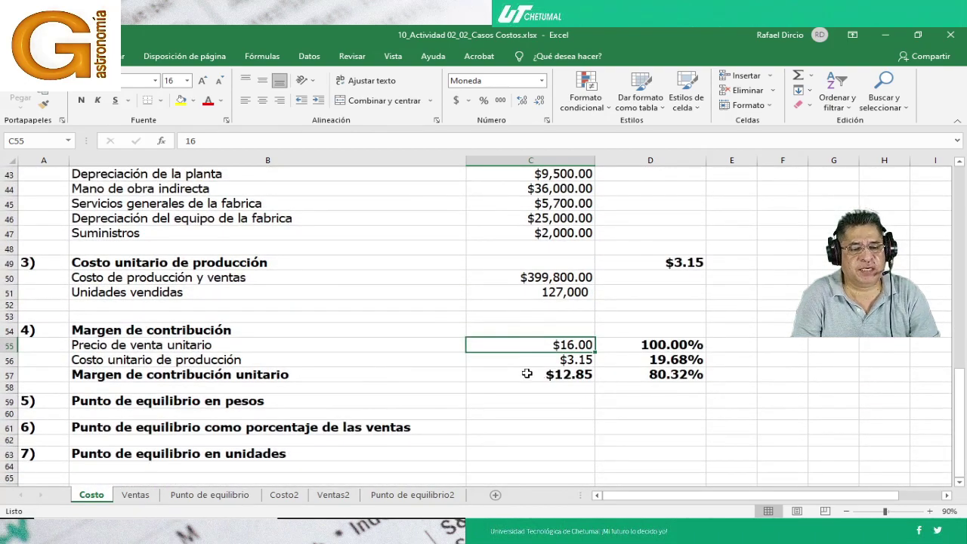
double_click(521, 371)
key(Escape)
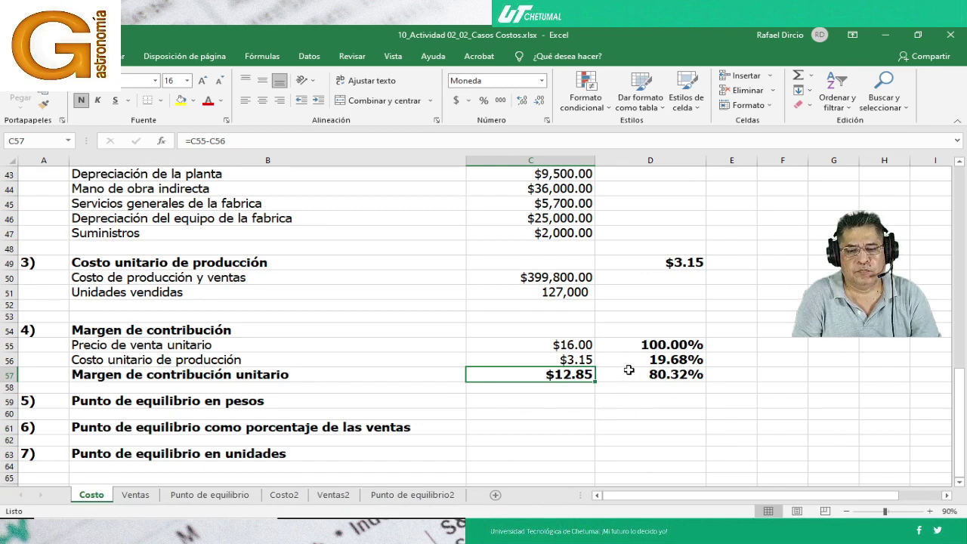
Trace the unit production cost in C56 to its source cell and return to the sale price in C55
click(554, 361)
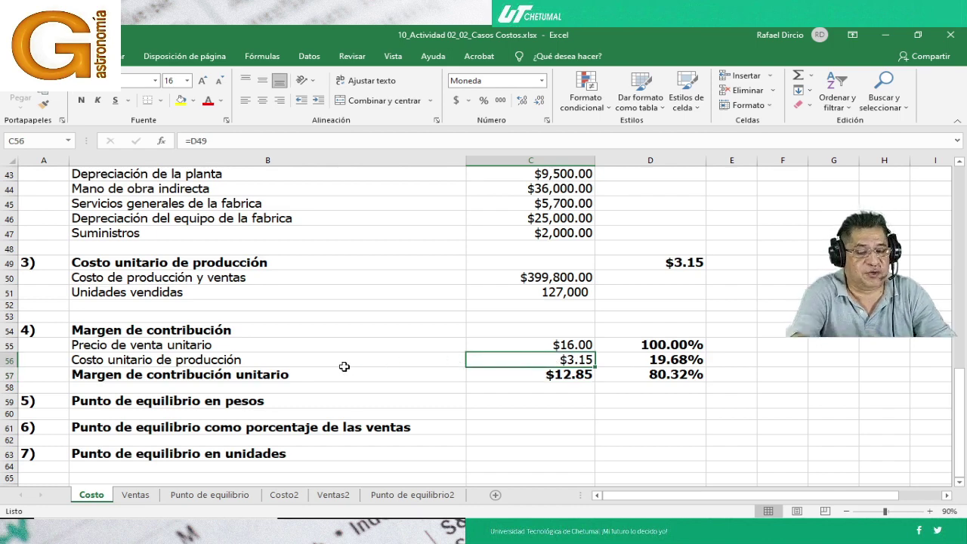
key(F2)
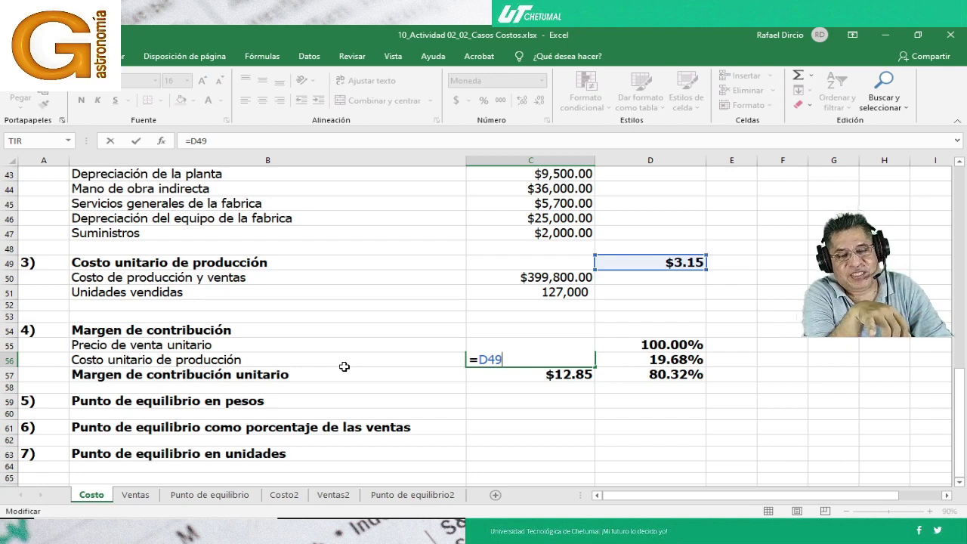
key(Return)
key(Up)
key(Up)
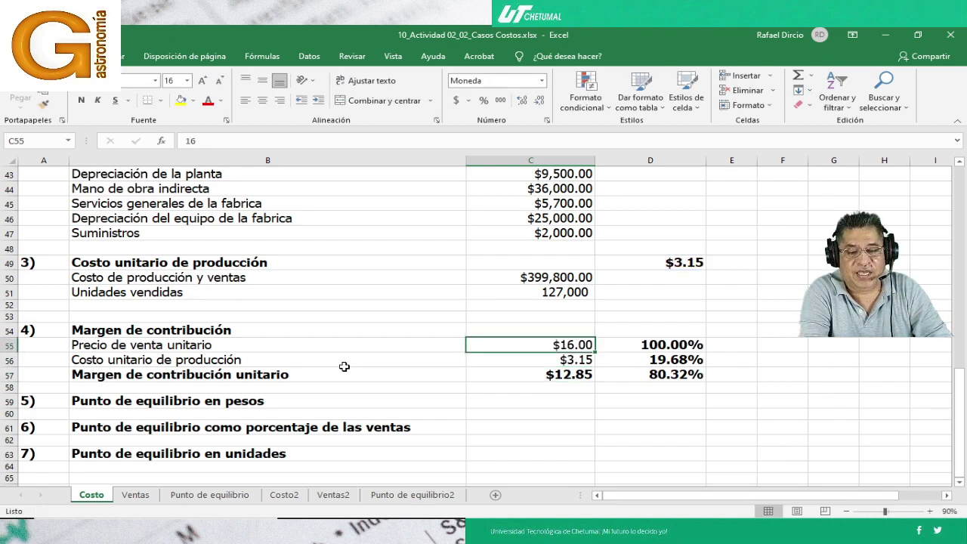
Show the unit production cost in D49 with three decimals and return it to two decimals
click(665, 263)
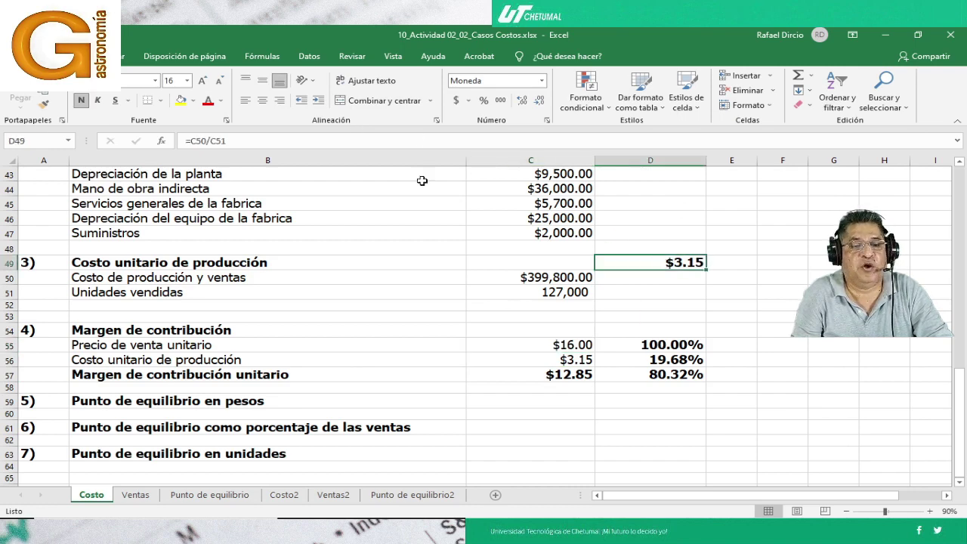
click(520, 102)
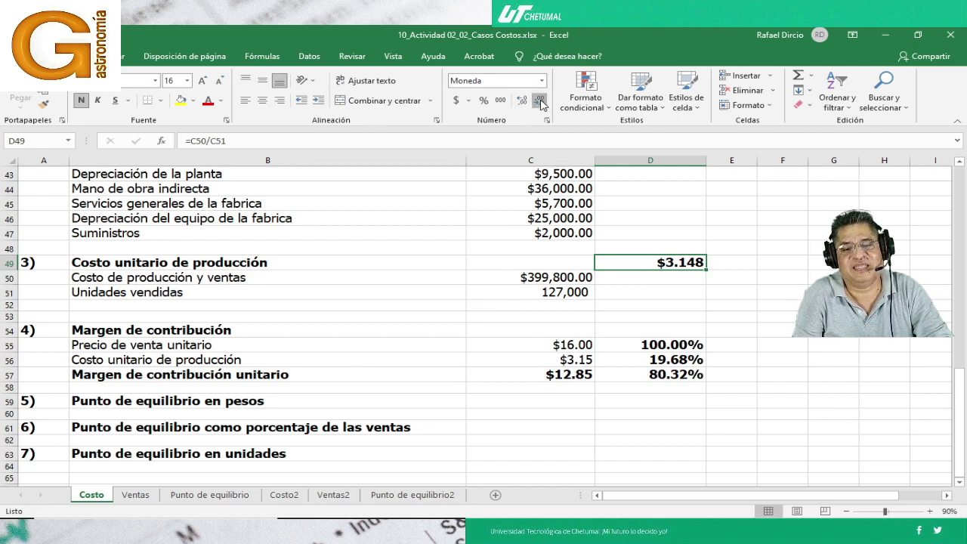
click(539, 101)
Check the cell reference in C56 again and look over the break-even questions in rows 59 to 63
click(560, 361)
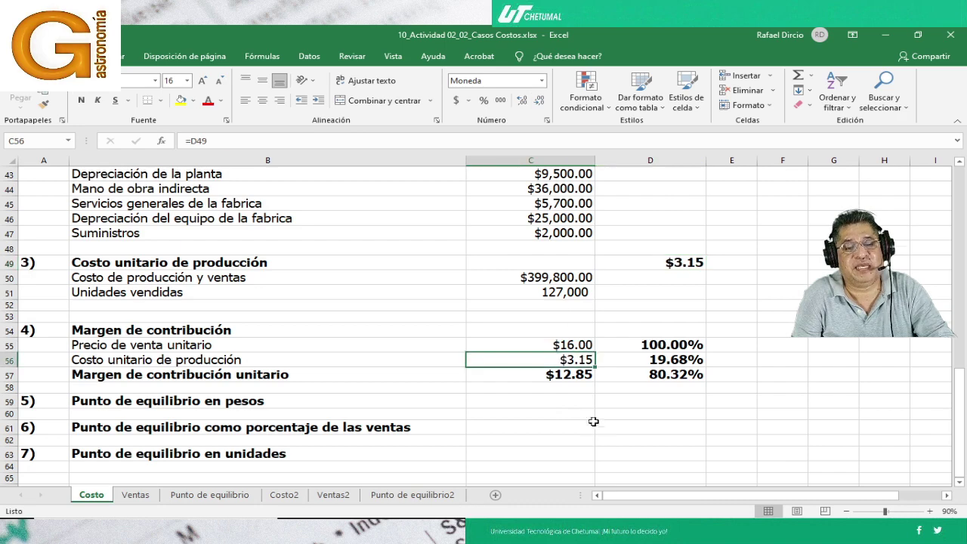
key(F2)
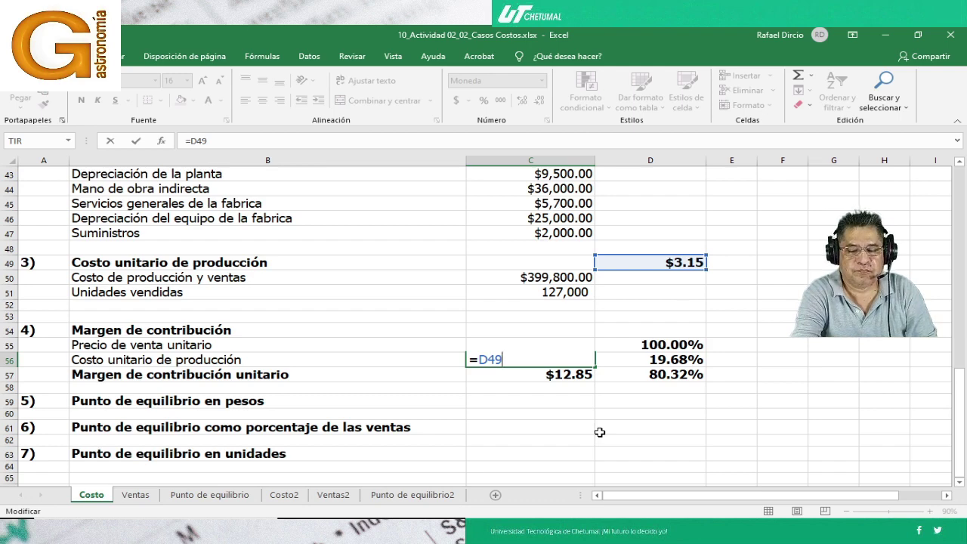
key(Return)
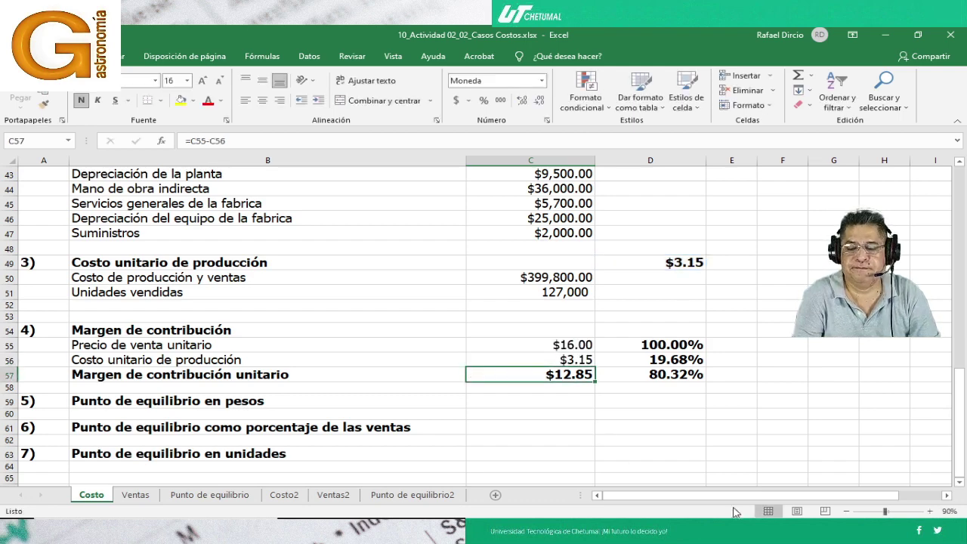
click(495, 404)
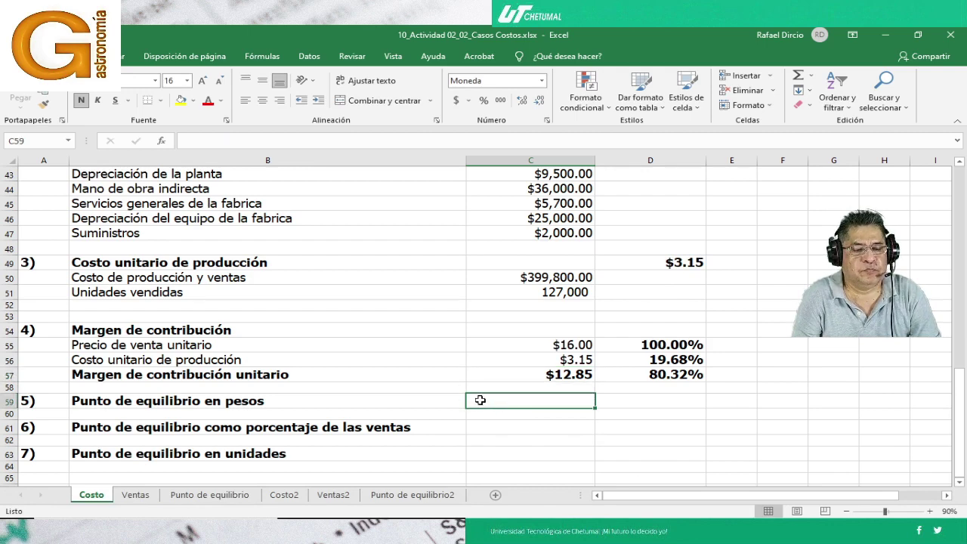
scroll(480, 400, down, 2)
scroll(479, 399, up, 1)
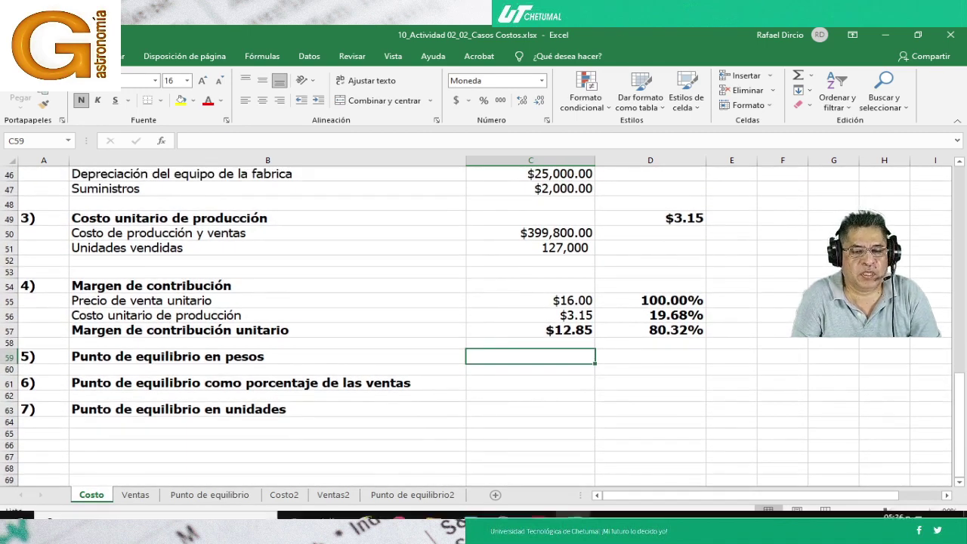
Switch to the Google Meet call in Chrome and stop presenting the screen
mouse_move(399, 506)
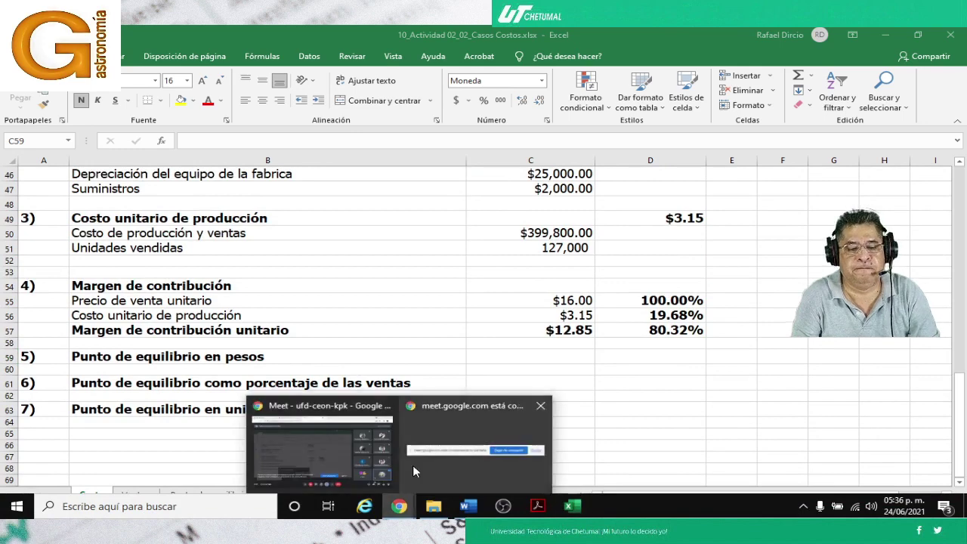
click(359, 448)
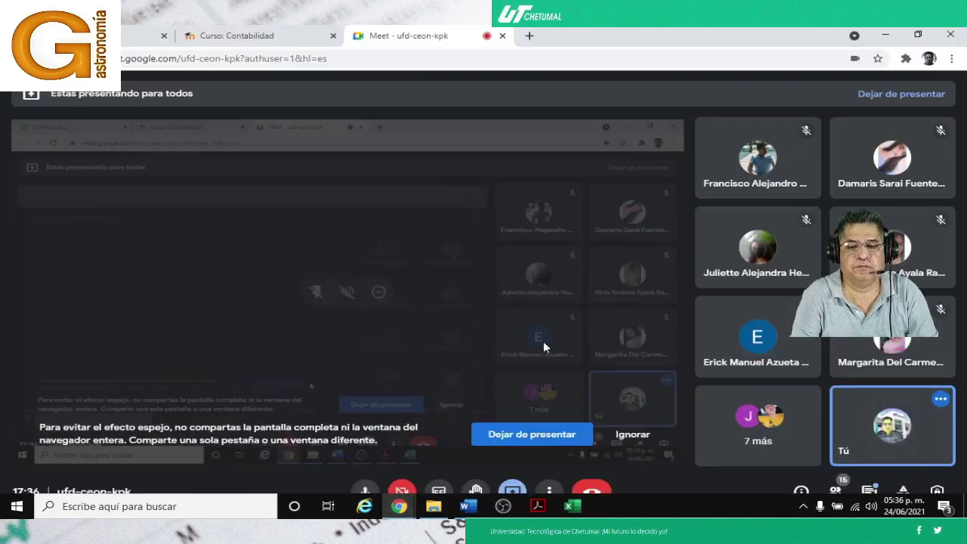
click(532, 434)
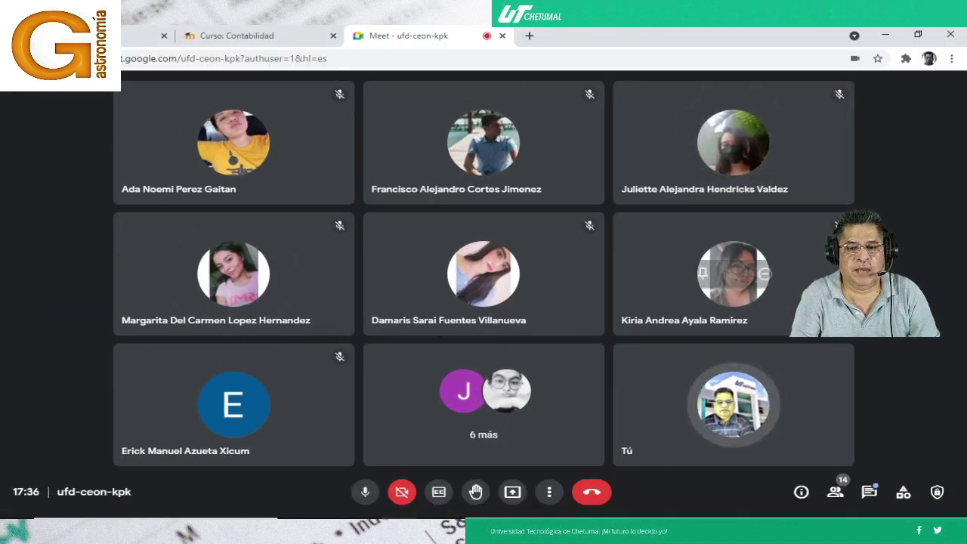